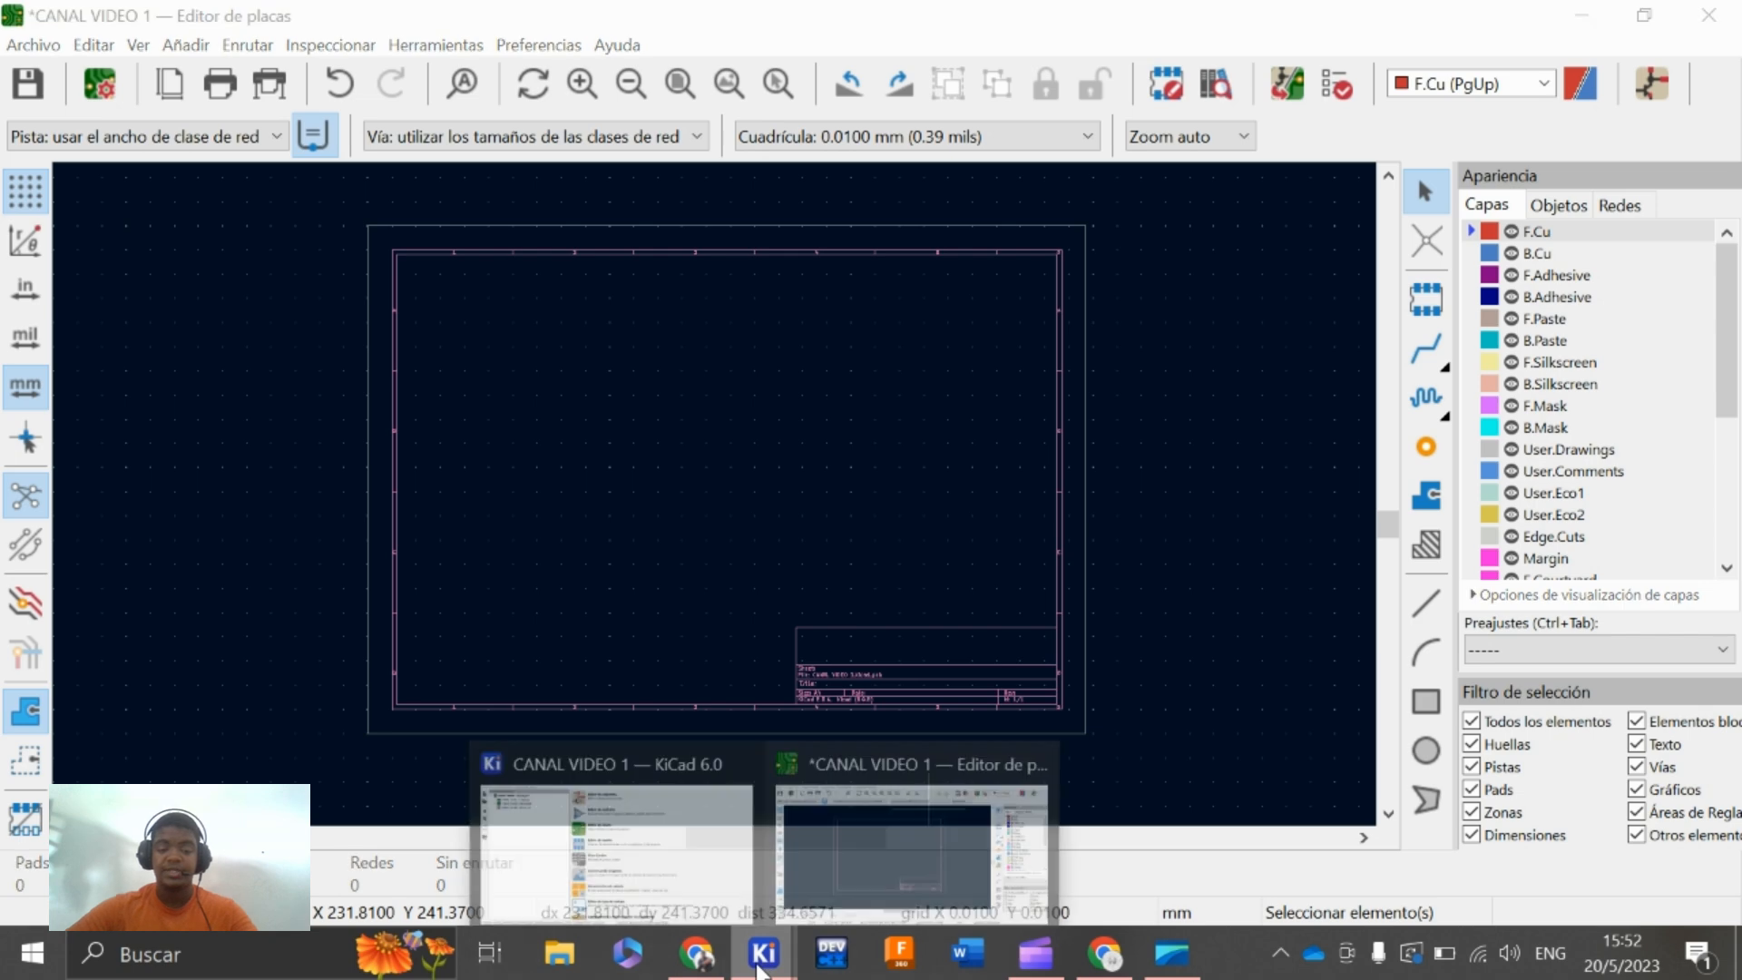
Open the CANAL VIDEO 1.kicad_sch schematic, examine the NE555P timer circuit, and return to the board editor
mouse_move(763, 953)
left_click(713, 879)
double_click(181, 177)
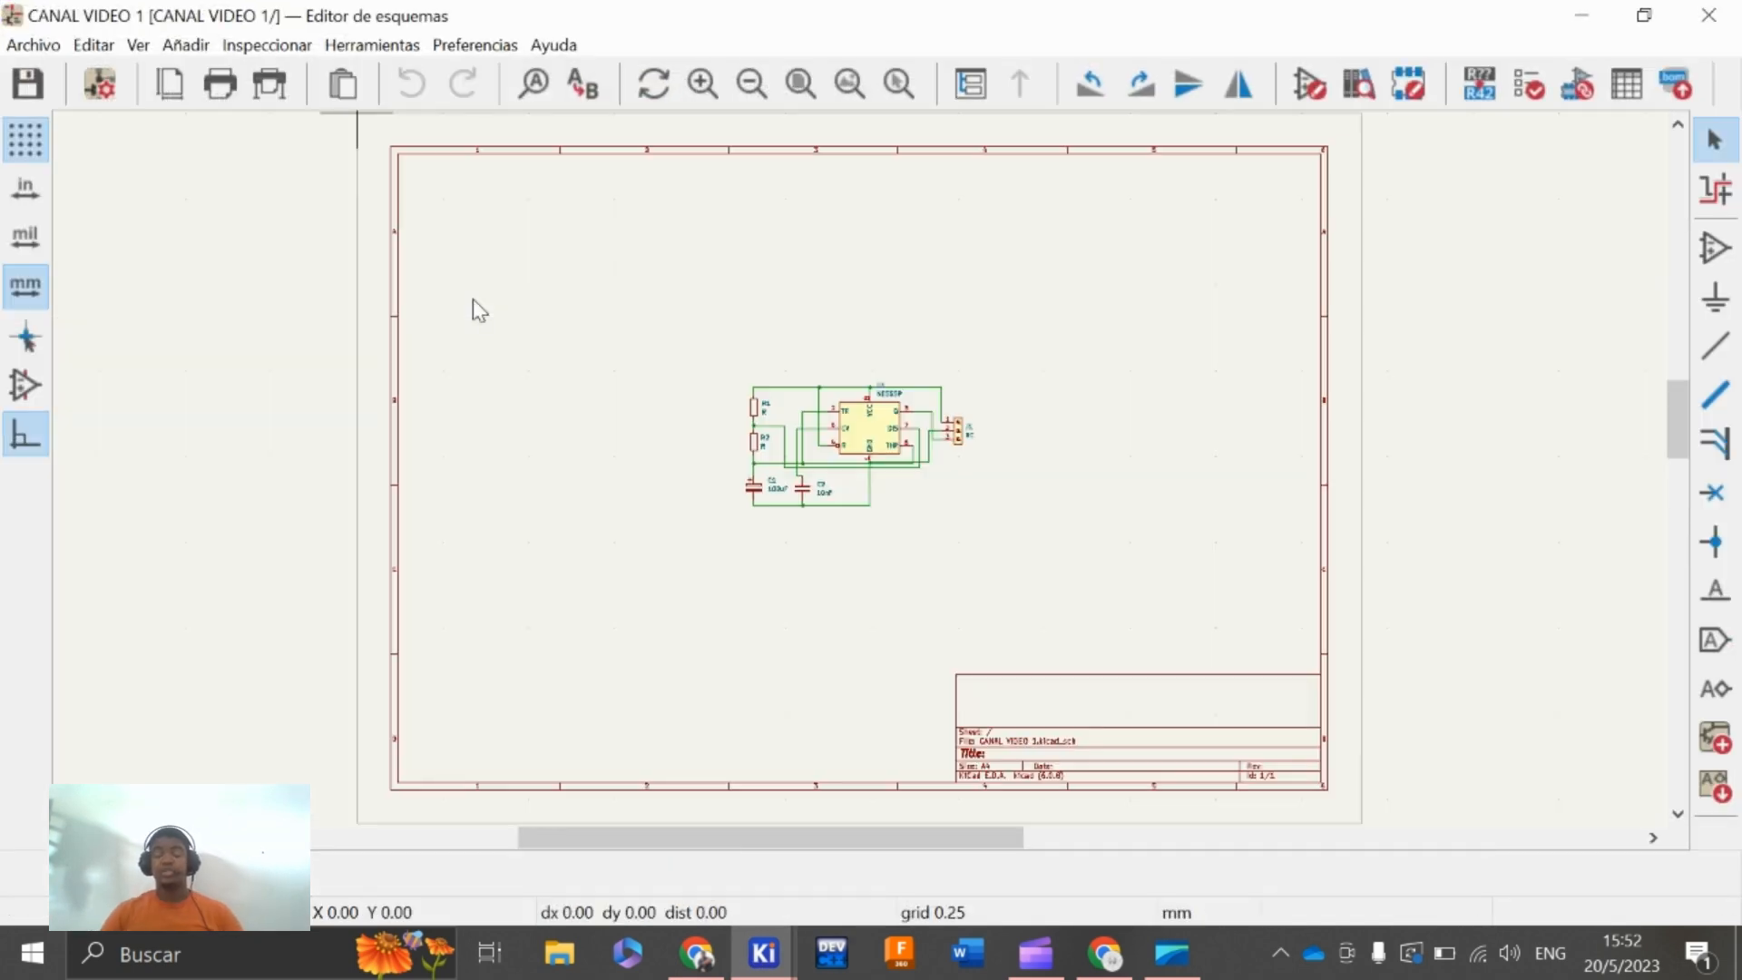
scroll(887, 462, "up", 6)
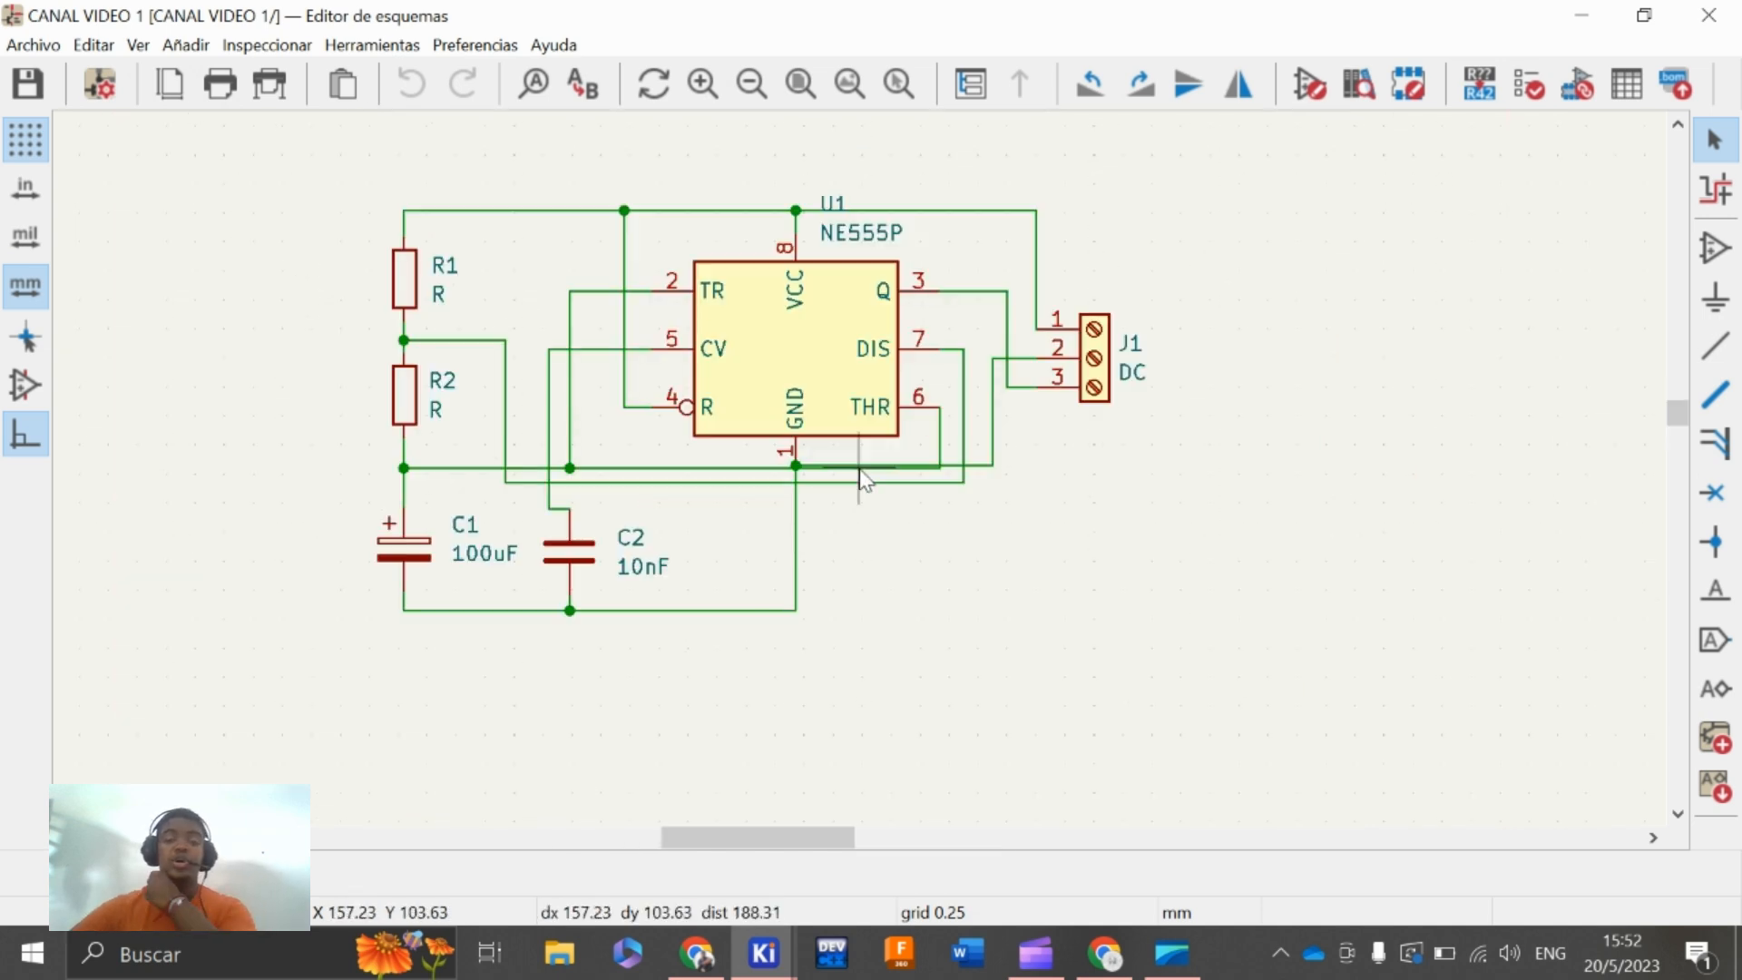
scroll(860, 481, "down", 4)
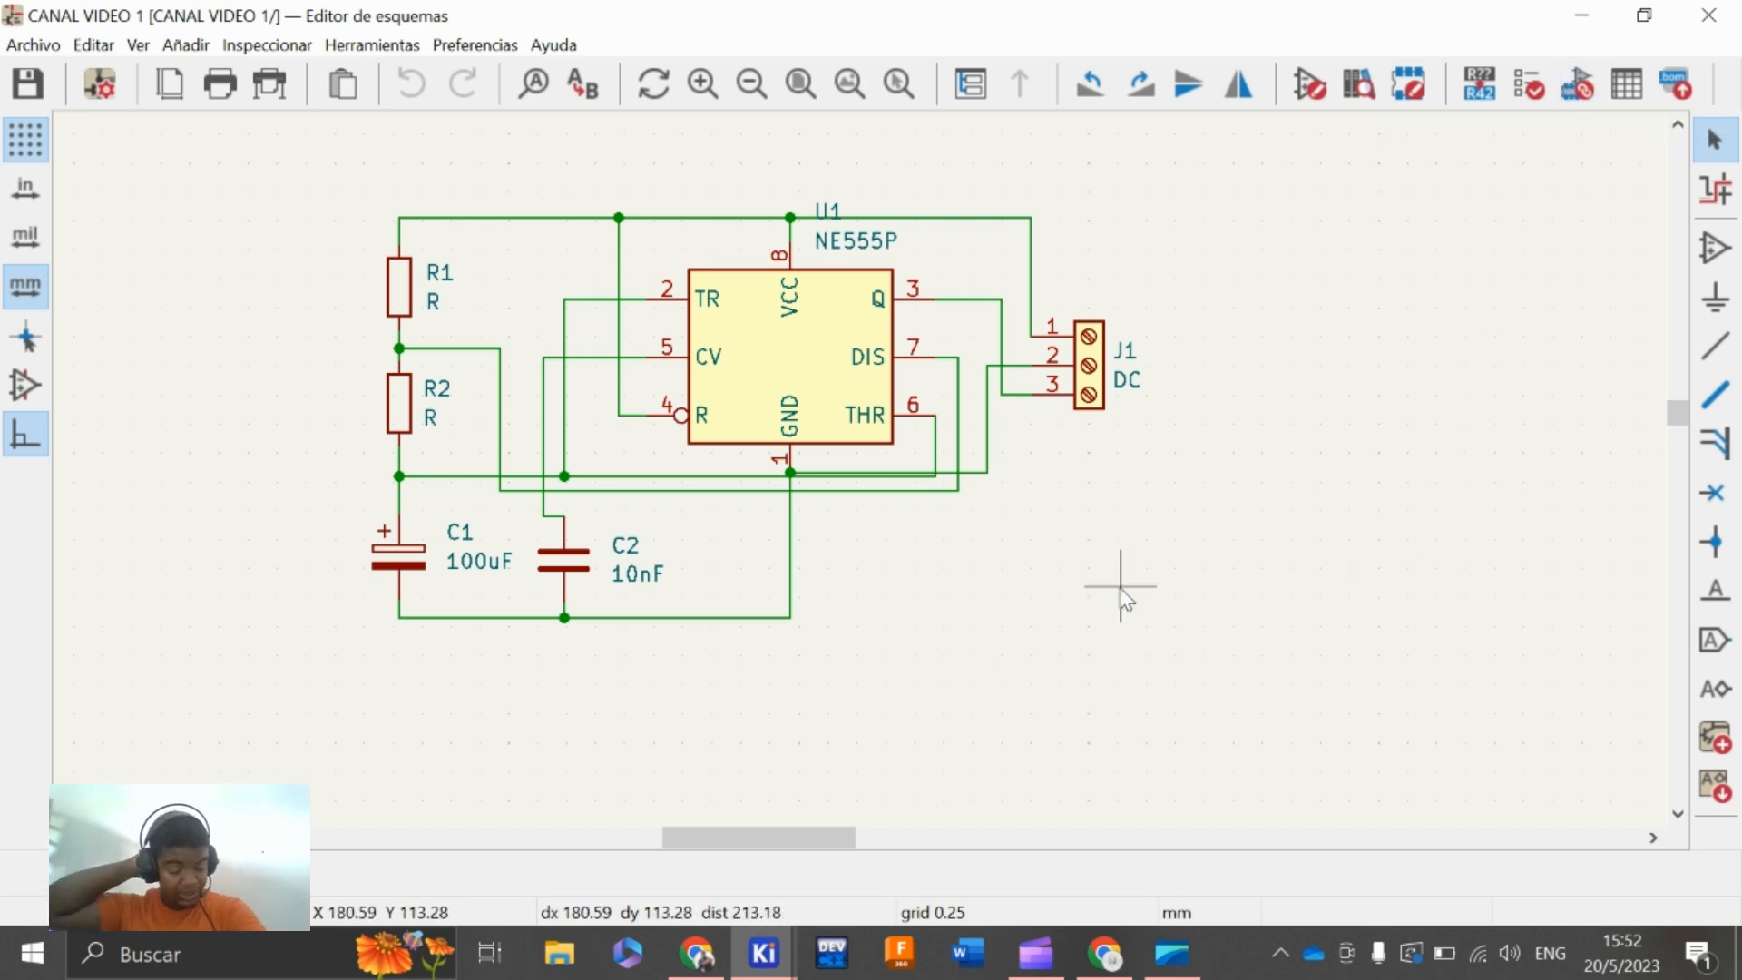
key("alt+Tab")
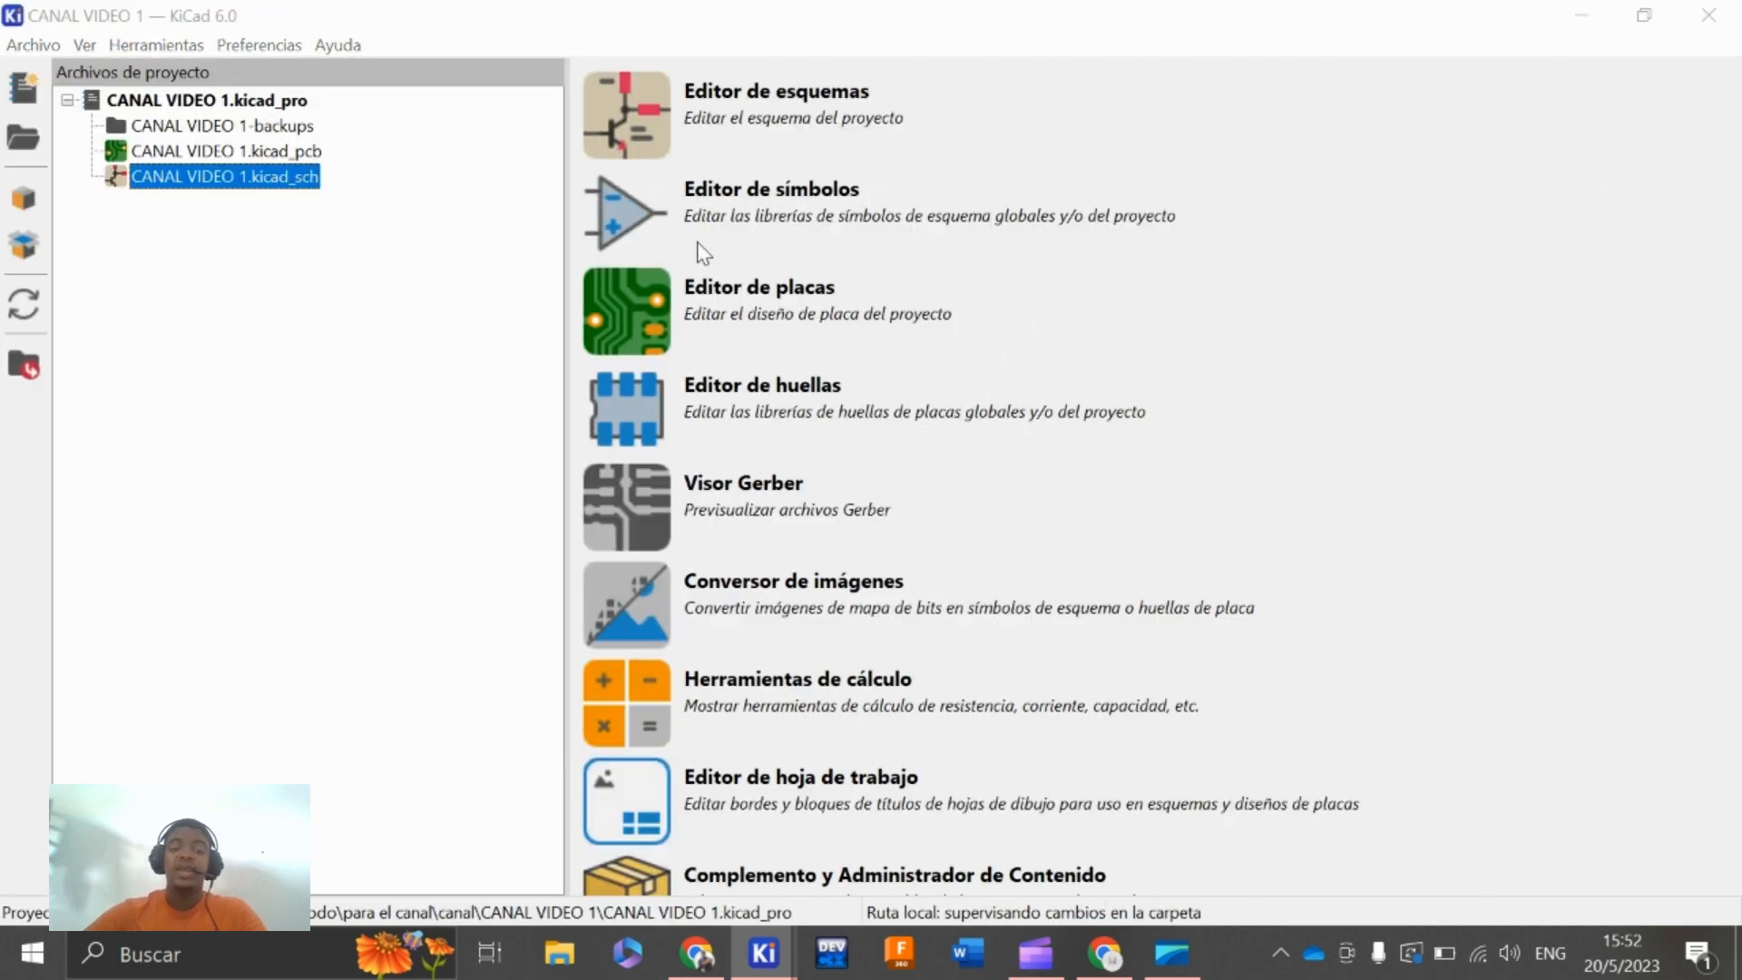
key("alt+Tab")
key("alt+Tab")
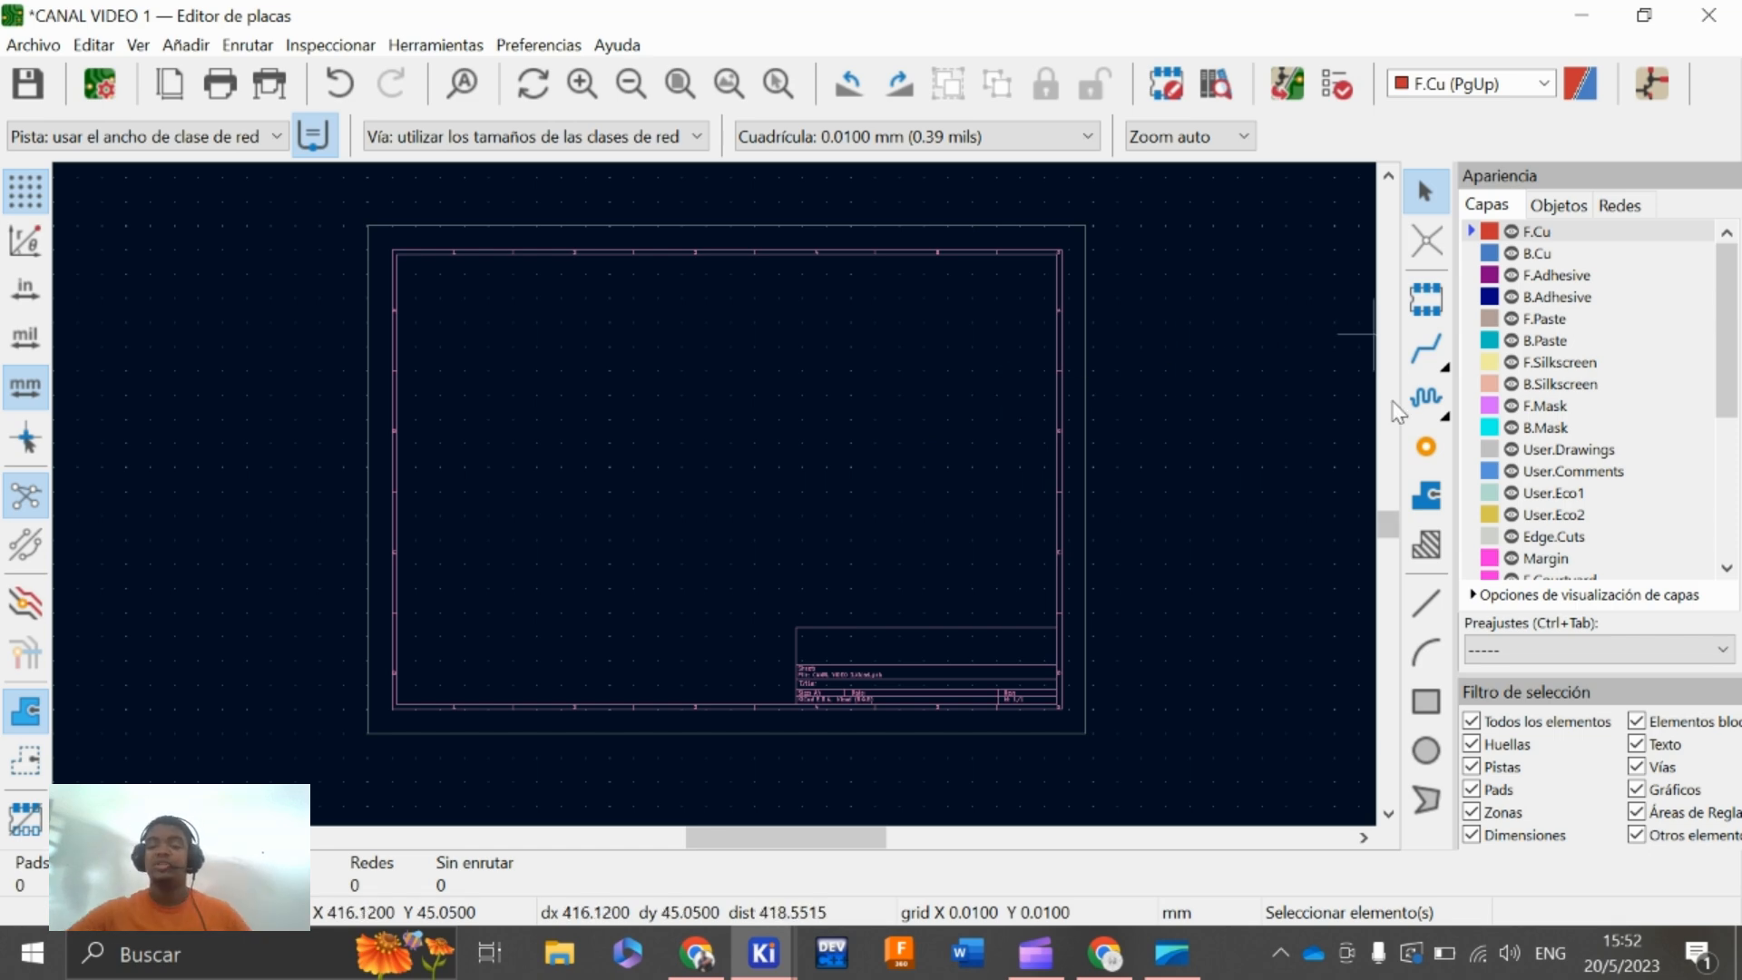
Alternate the active board layer between F.Cu and B.Cu, leaving B.Cu active
left_click(1540, 253)
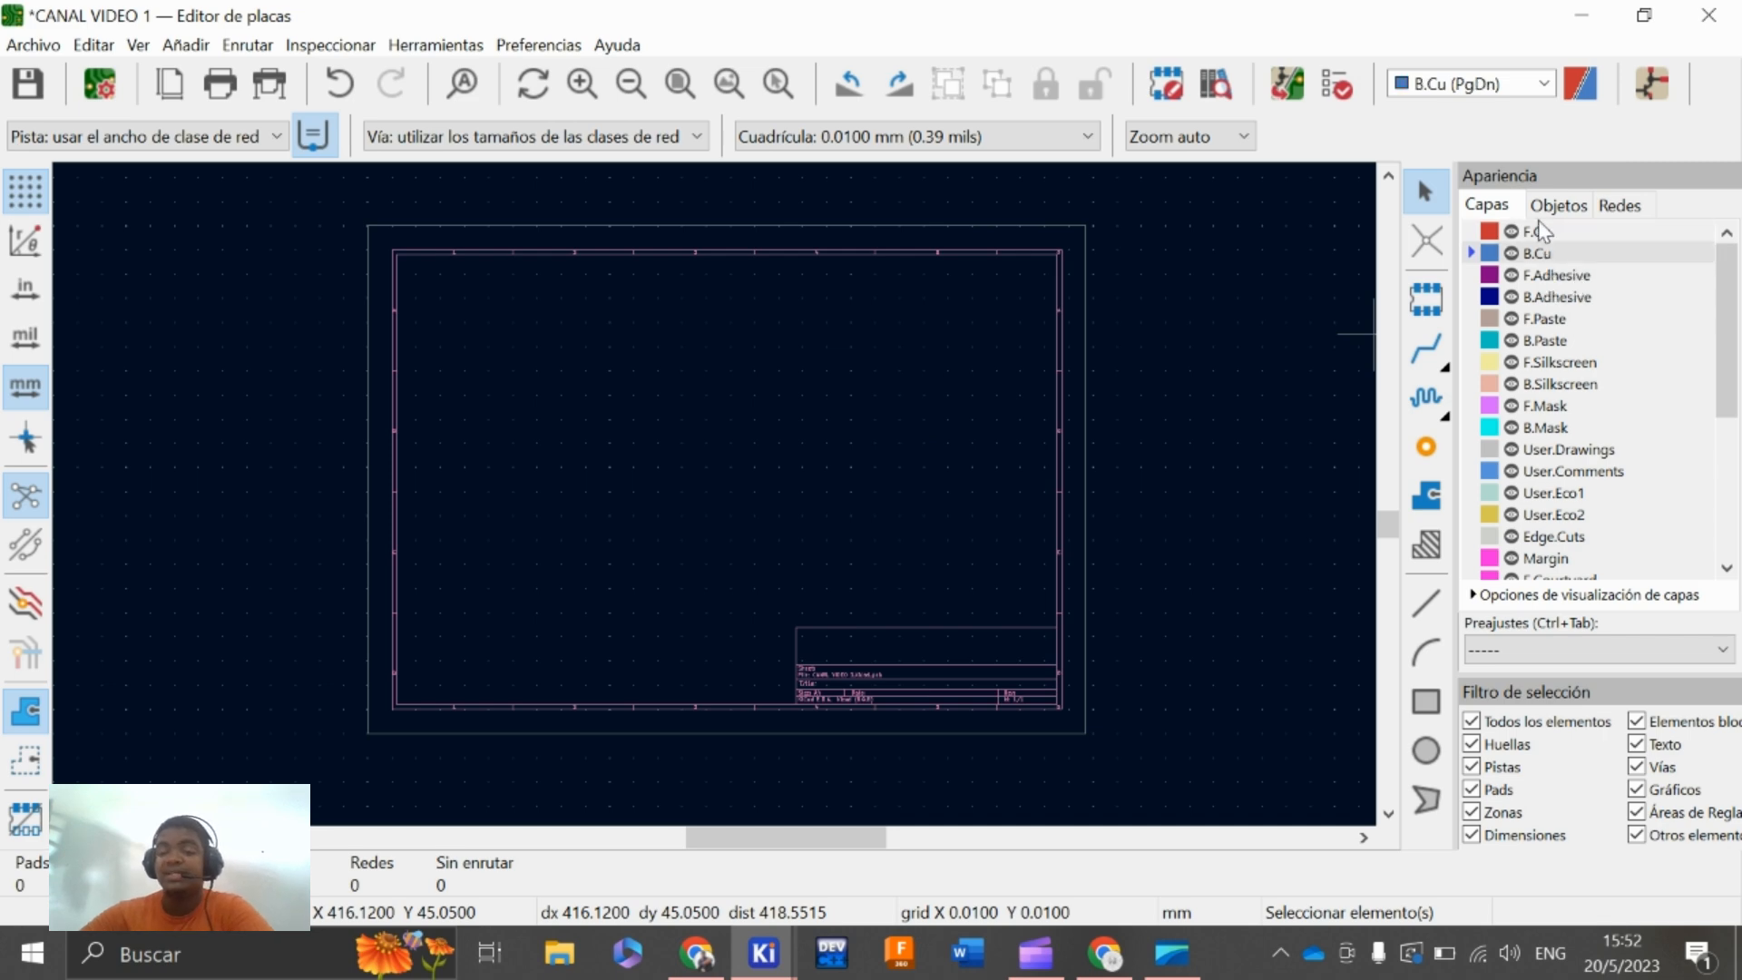
left_click(1548, 232)
left_click(1549, 250)
left_click(1548, 231)
left_click(1550, 251)
left_click(1549, 229)
left_click(1549, 250)
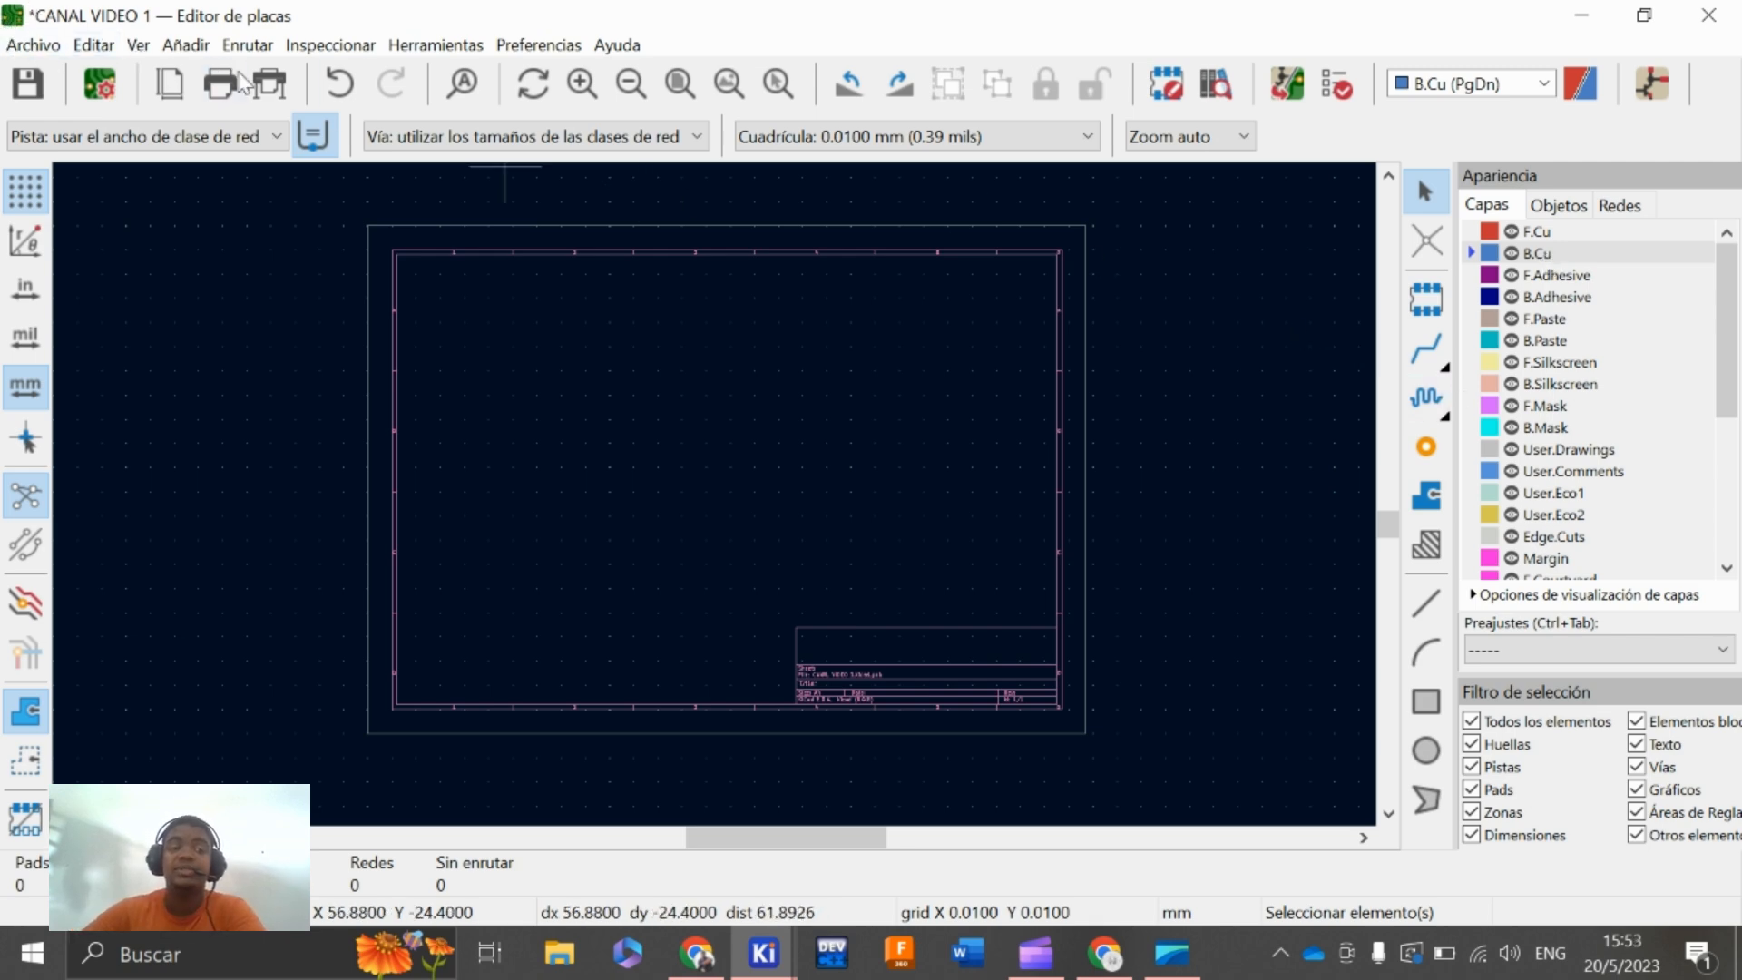
left_click(33, 47)
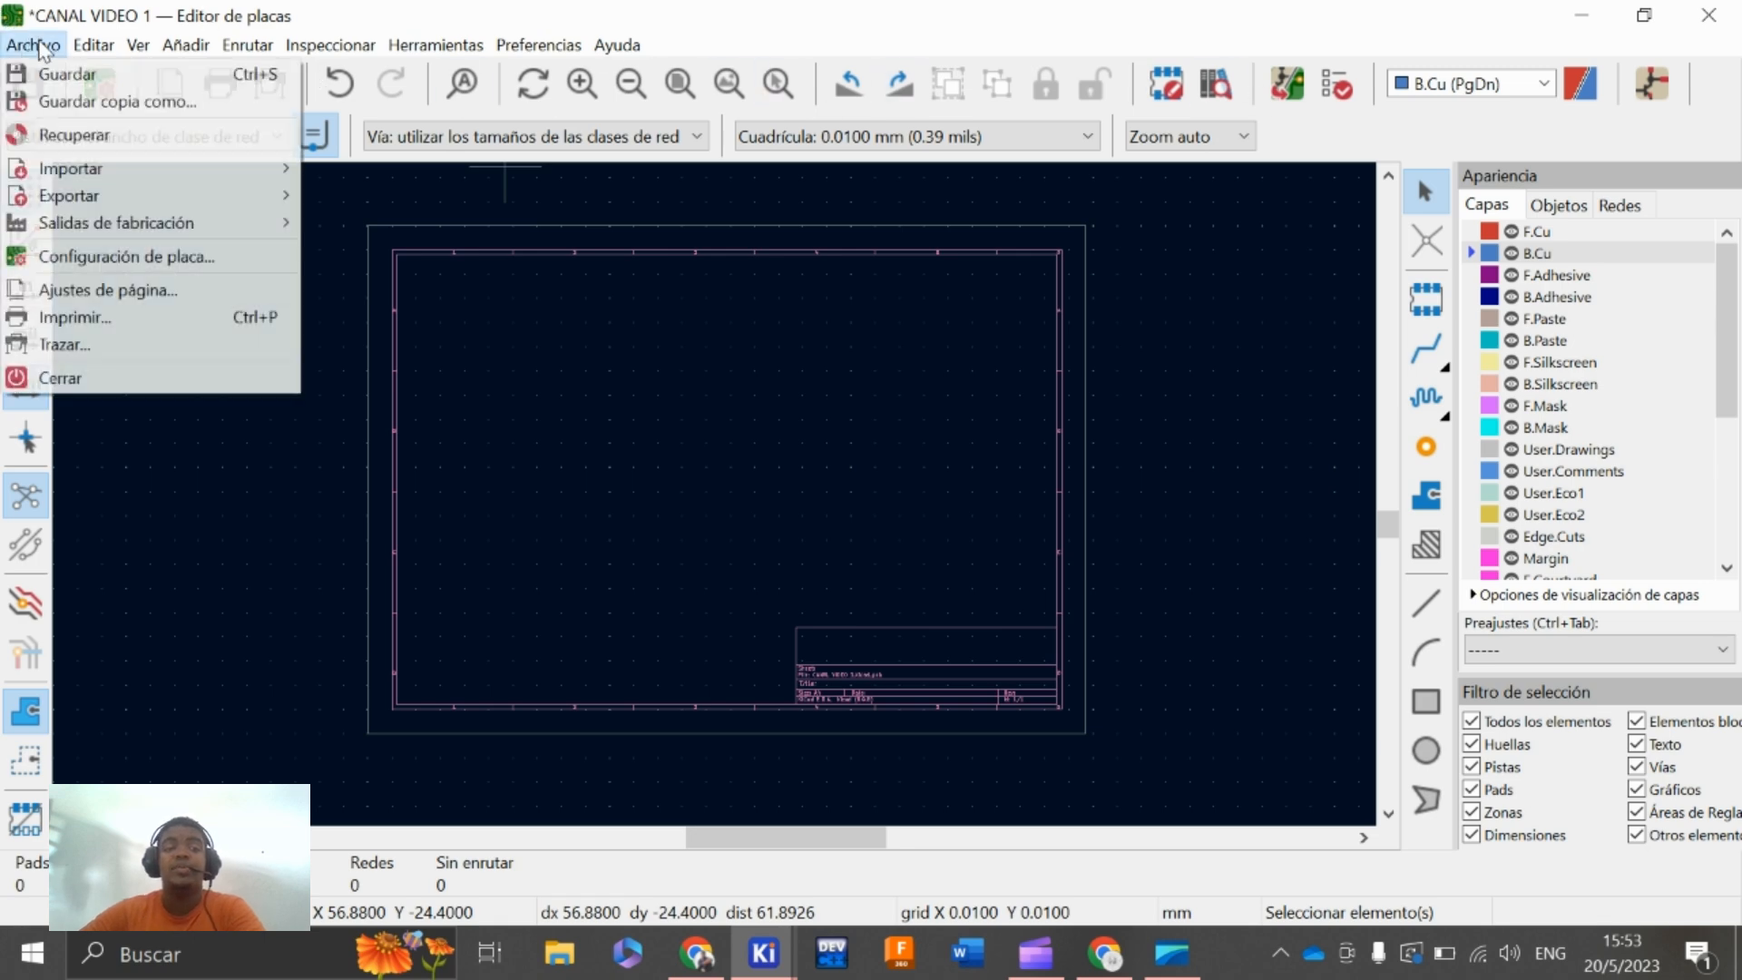
mouse_move(111, 54)
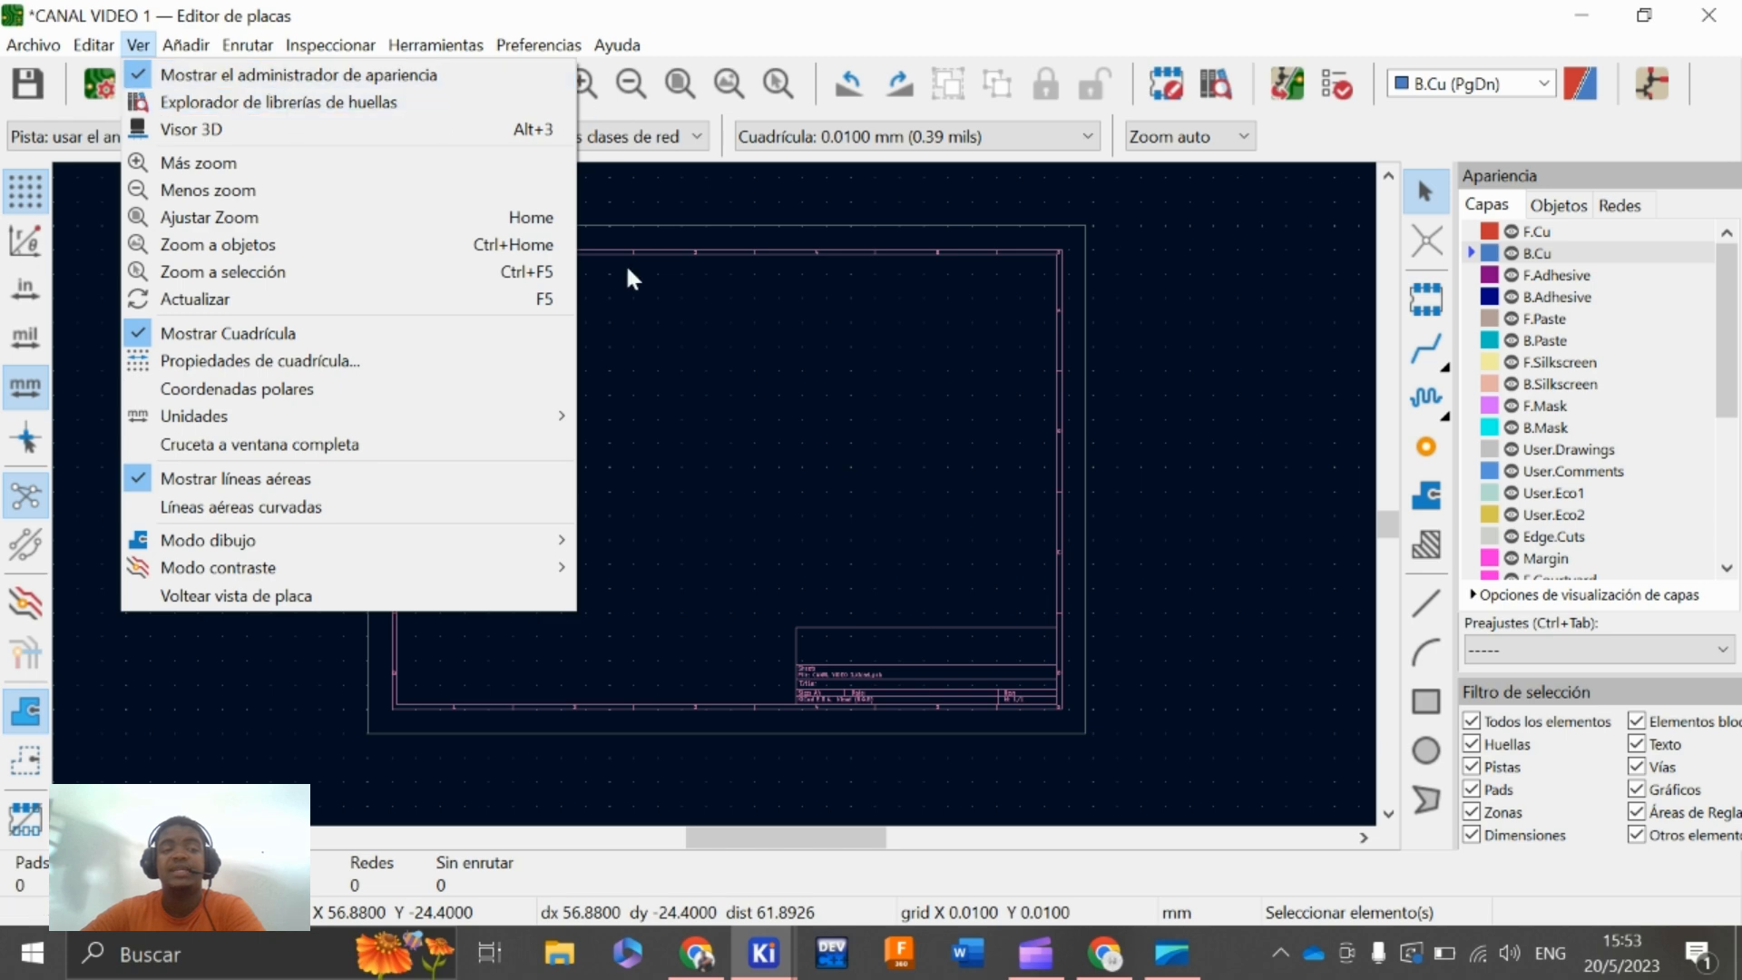
left_click(617, 222)
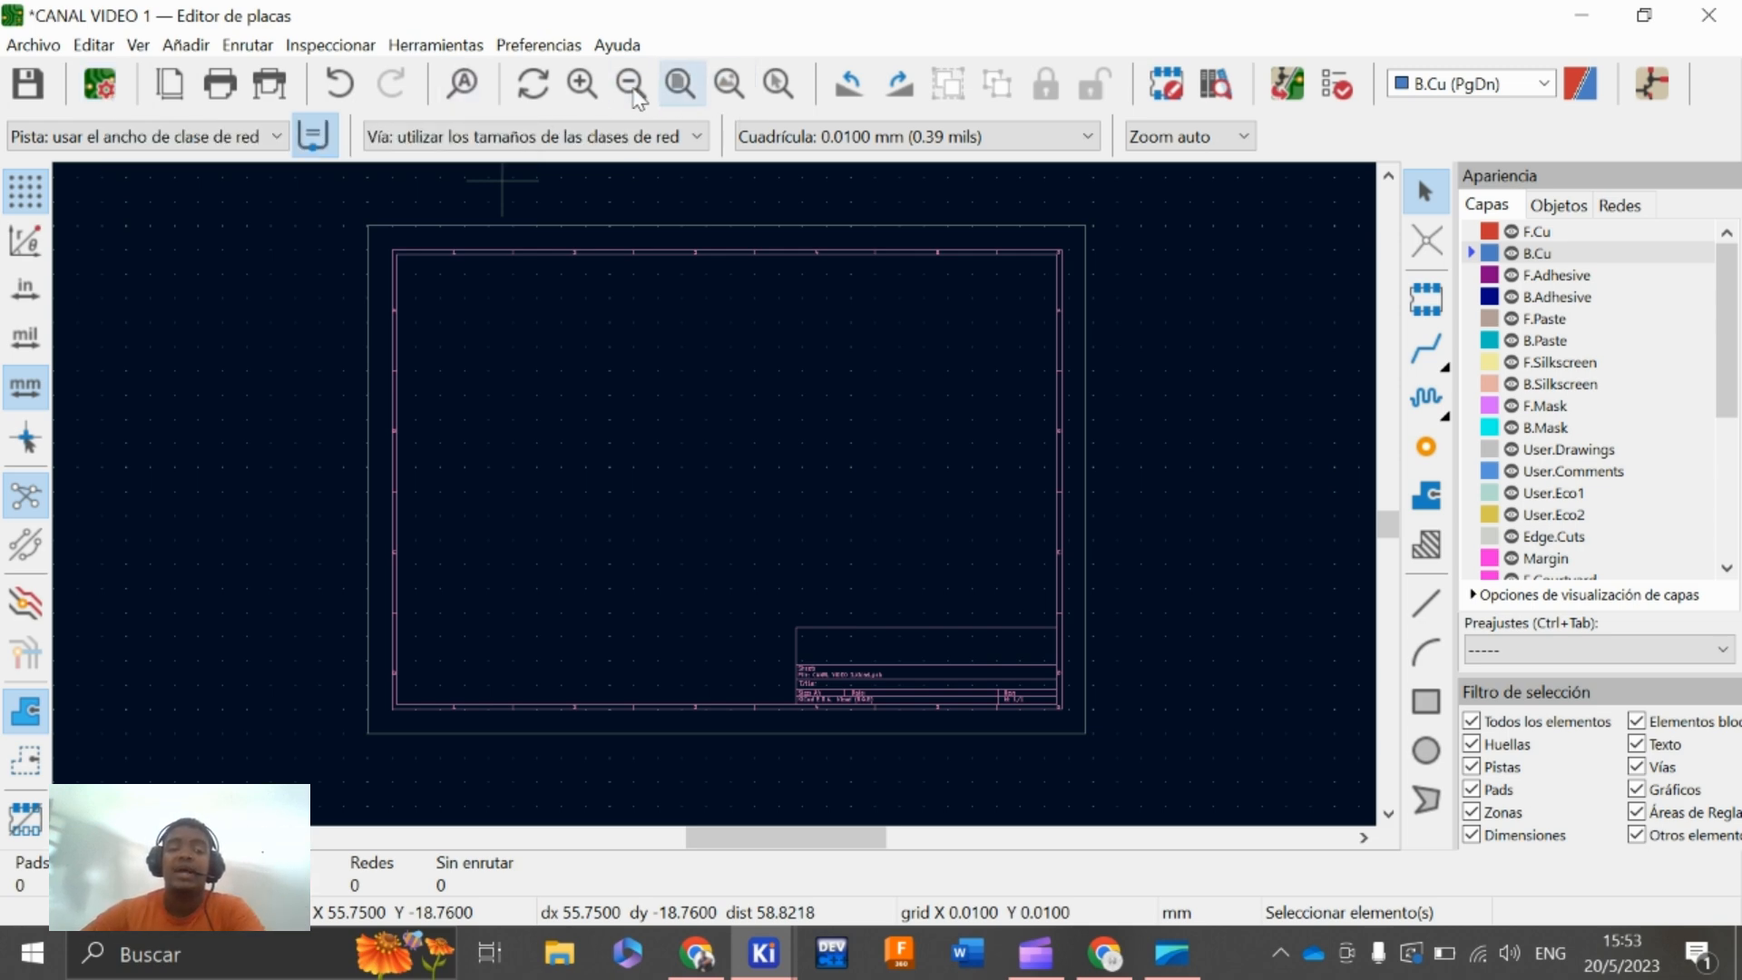
left_click(590, 79)
left_click(630, 83)
left_click(590, 81)
left_click(631, 83)
left_click(590, 82)
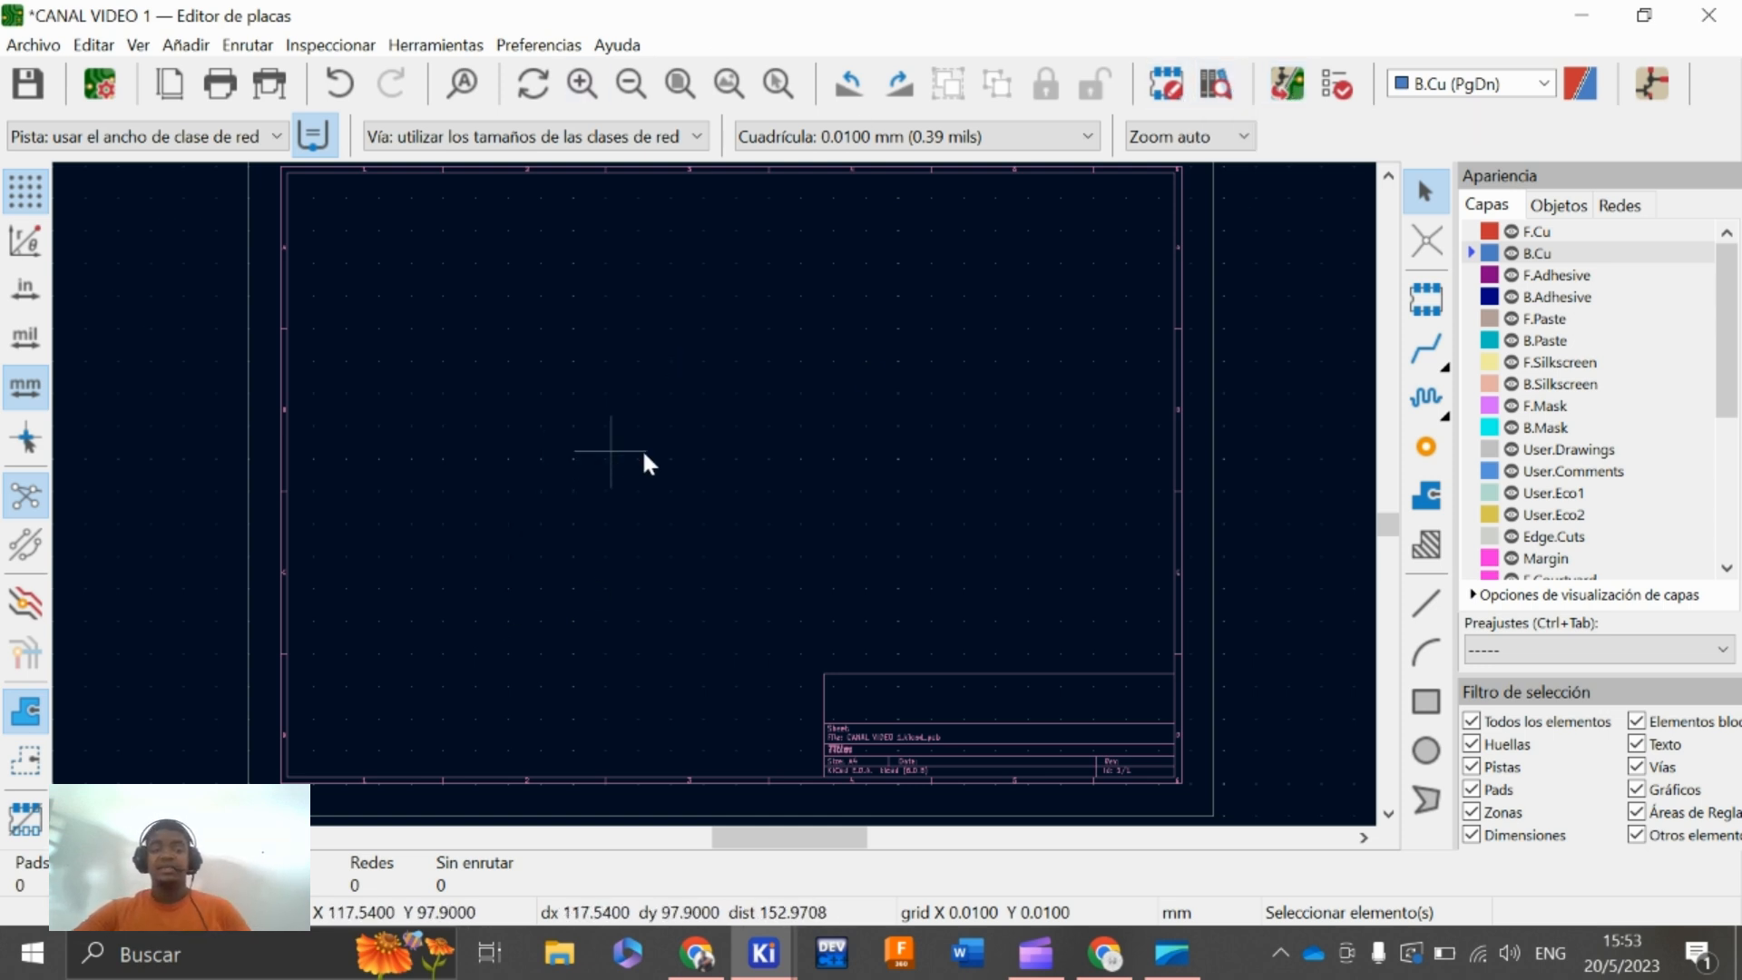
scroll(641, 458, "down", 2)
scroll(690, 494, "up", 2)
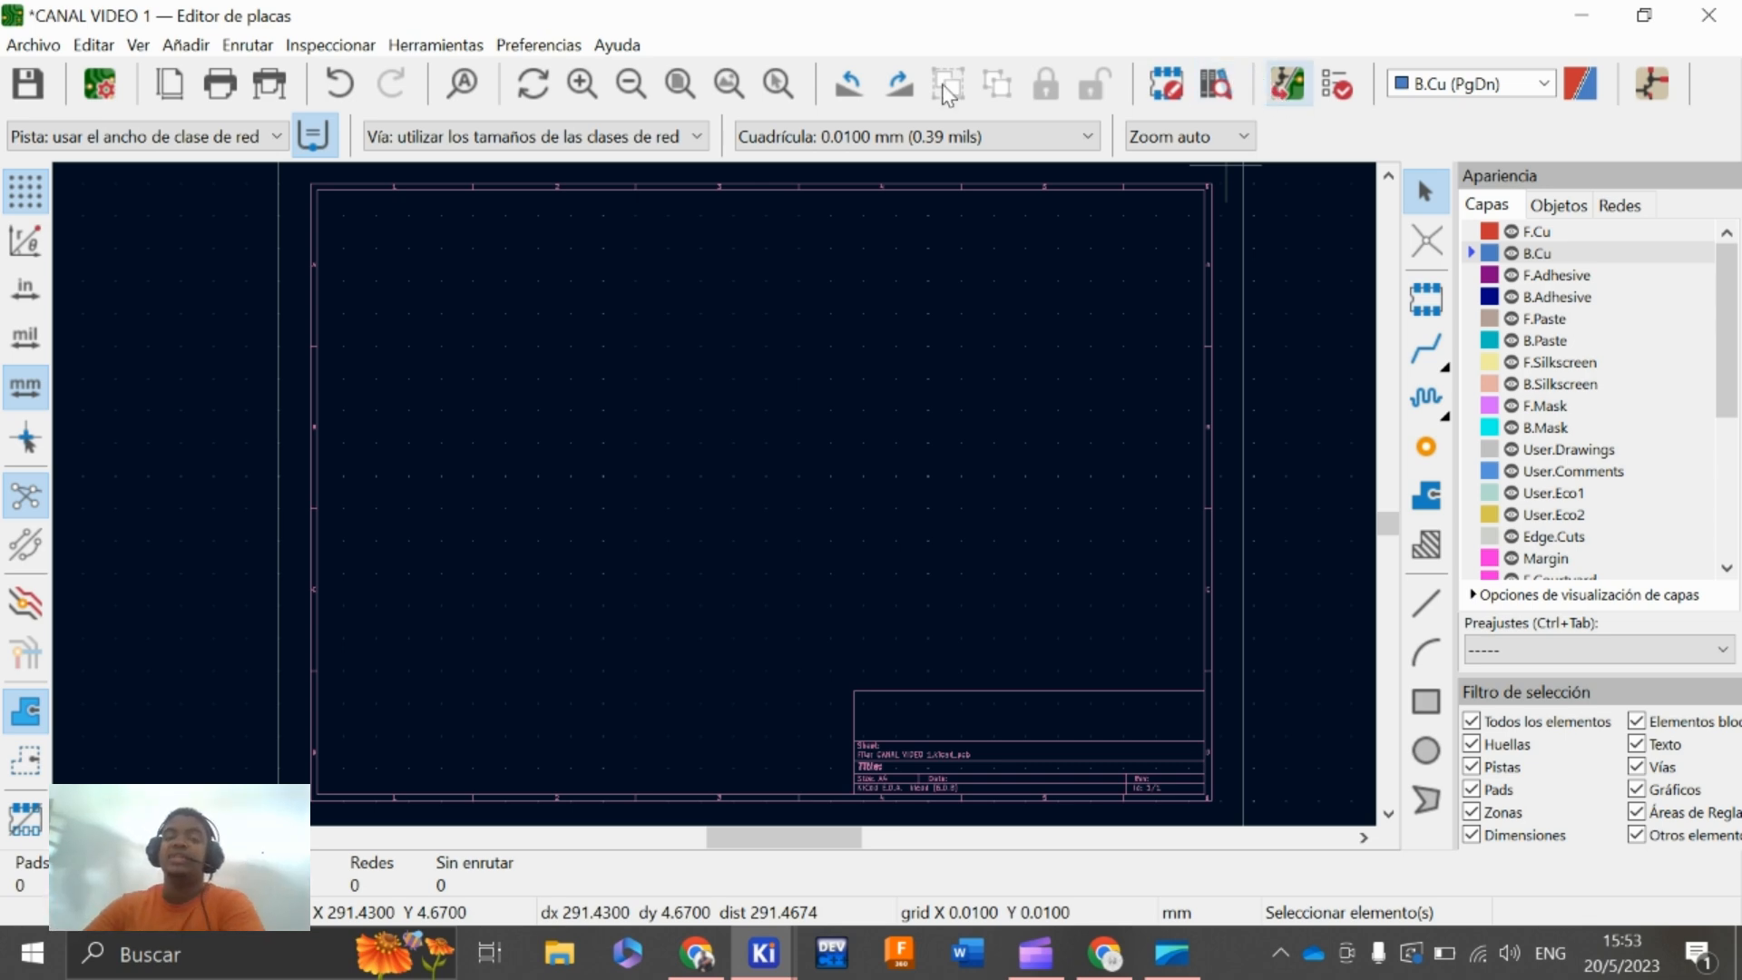
Review the pending footprint changes and update the board from the schematic, replacing footprints with those specified there
left_click(447, 47)
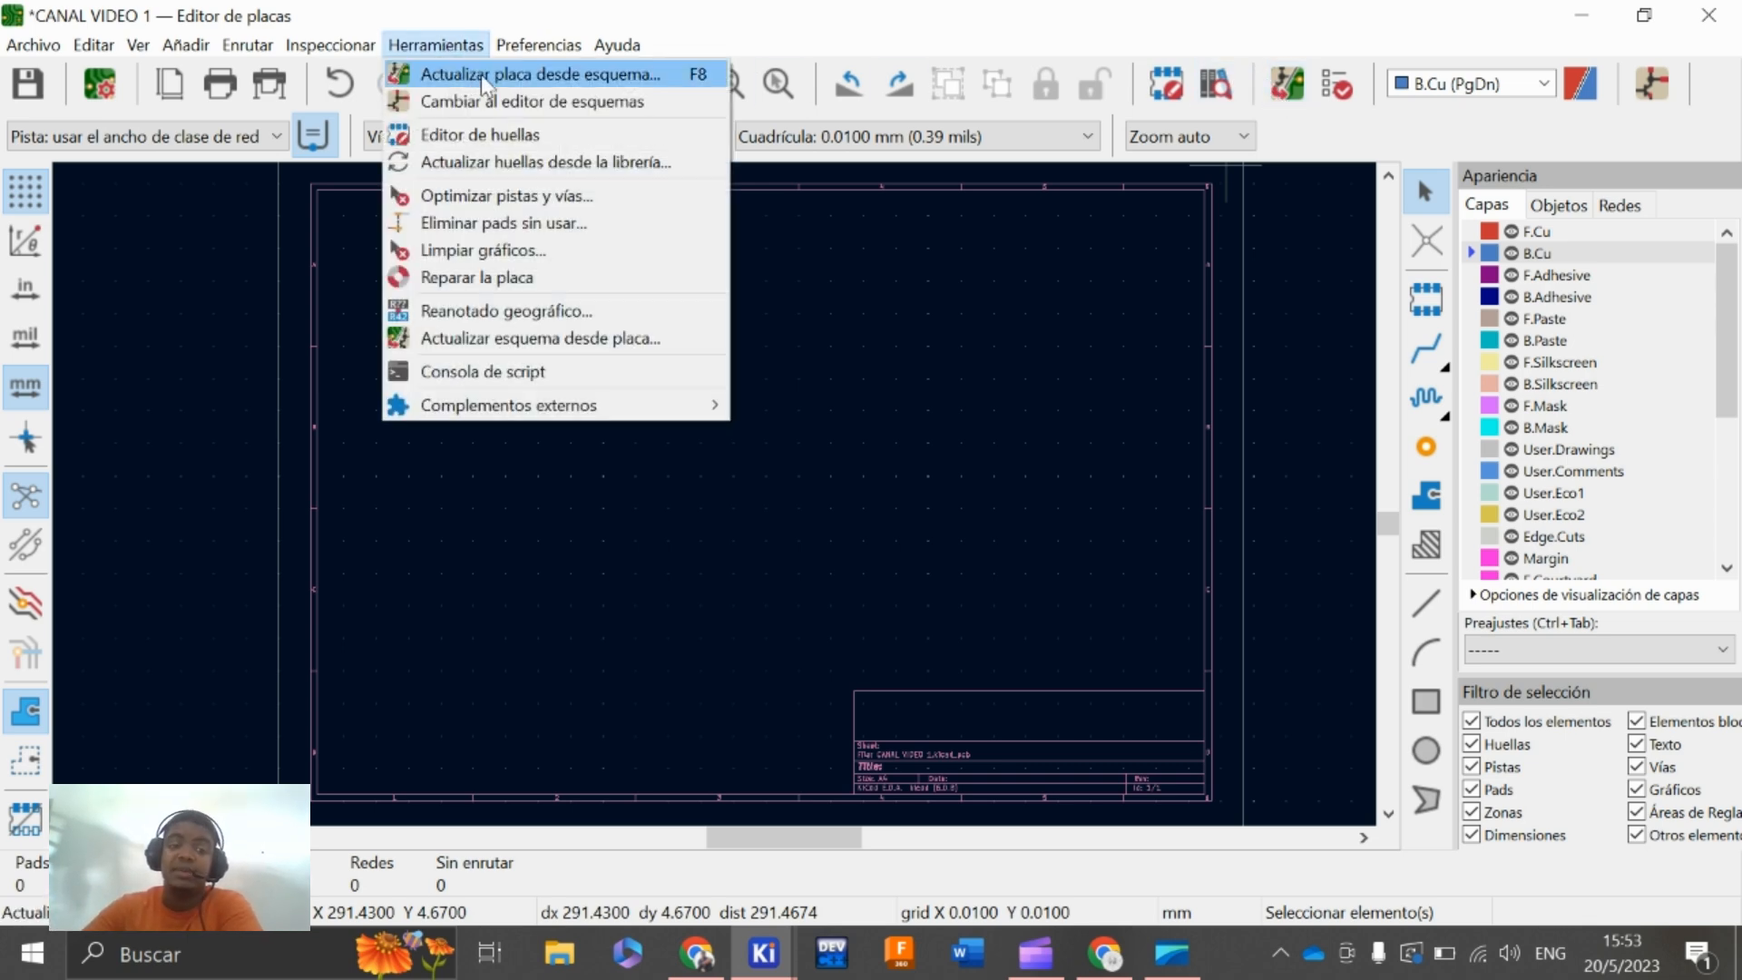
left_click(653, 78)
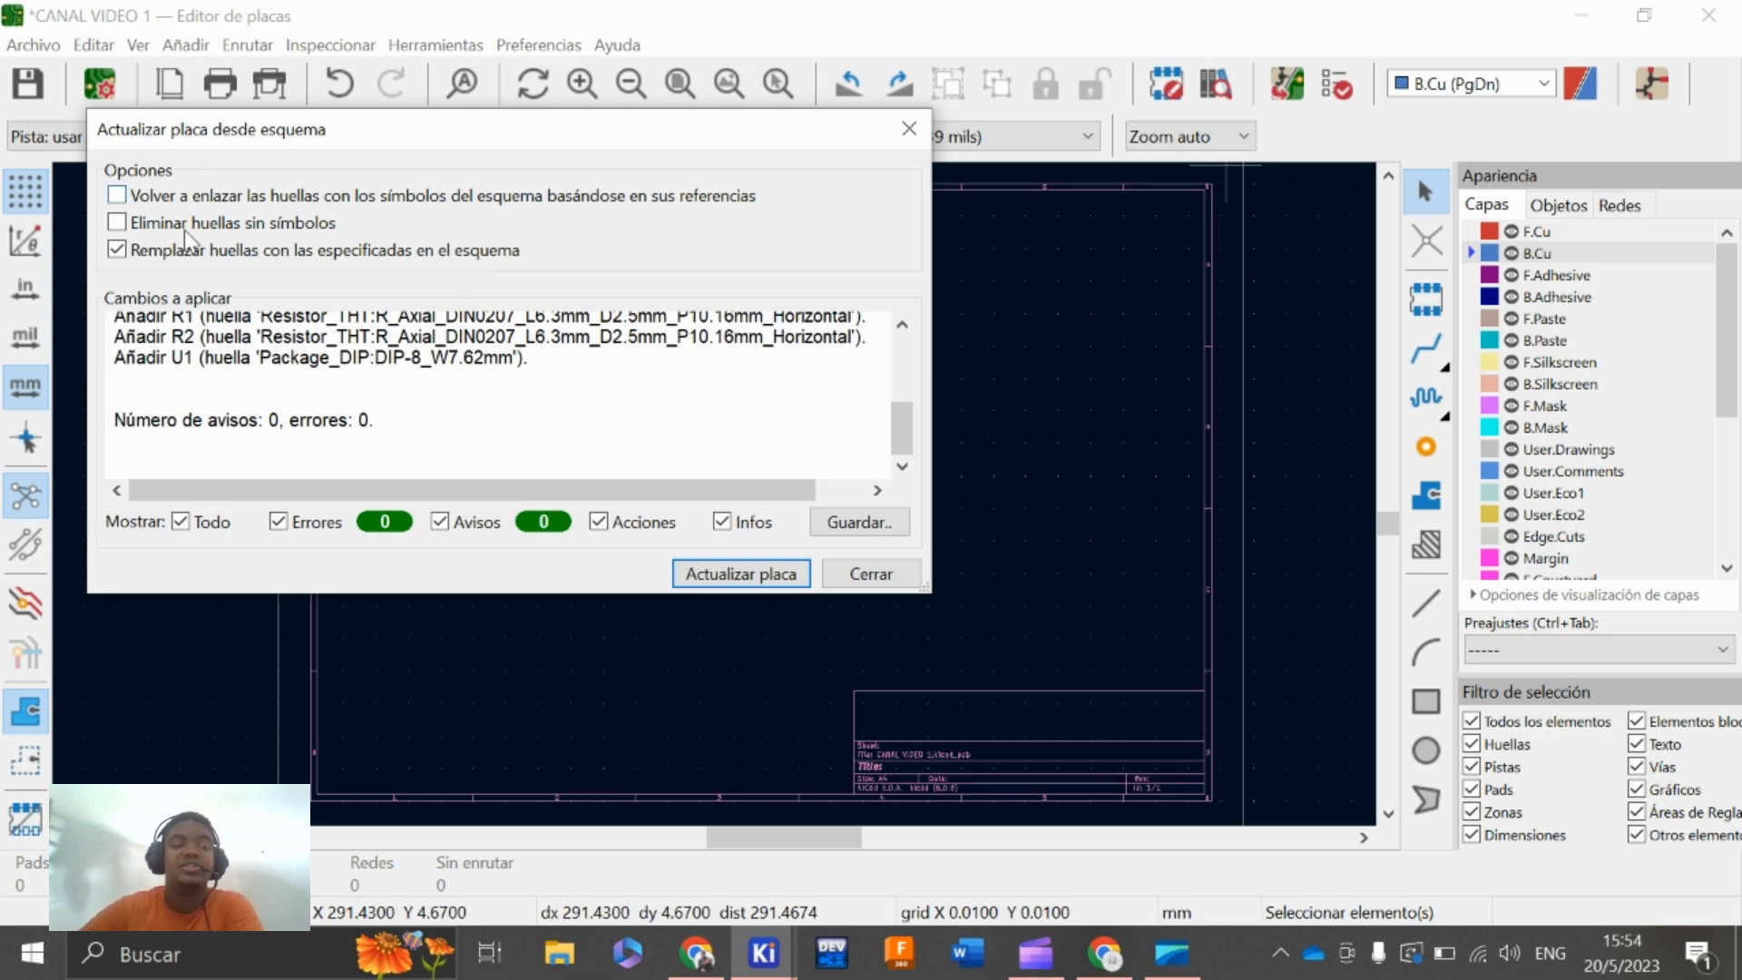
scroll(558, 399, "up", 3)
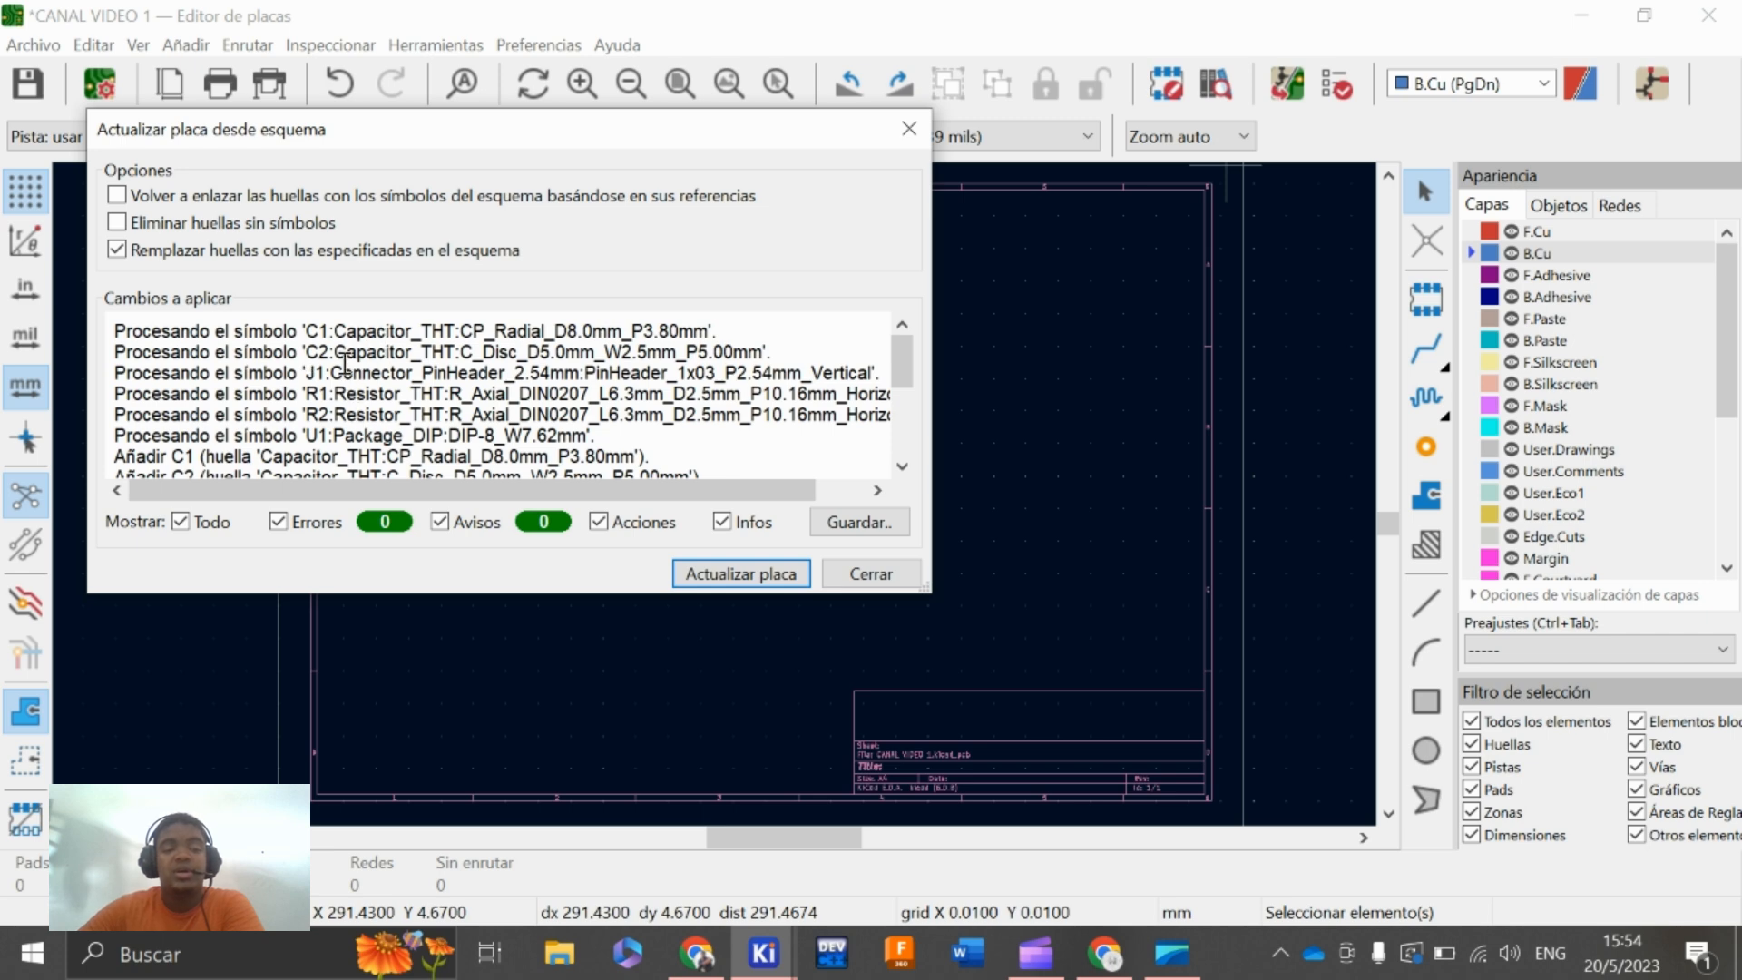
scroll(346, 402, "down", 2)
scroll(345, 402, "up", 2)
scroll(345, 395, "down", 3)
scroll(346, 392, "up", 3)
scroll(346, 392, "down", 3)
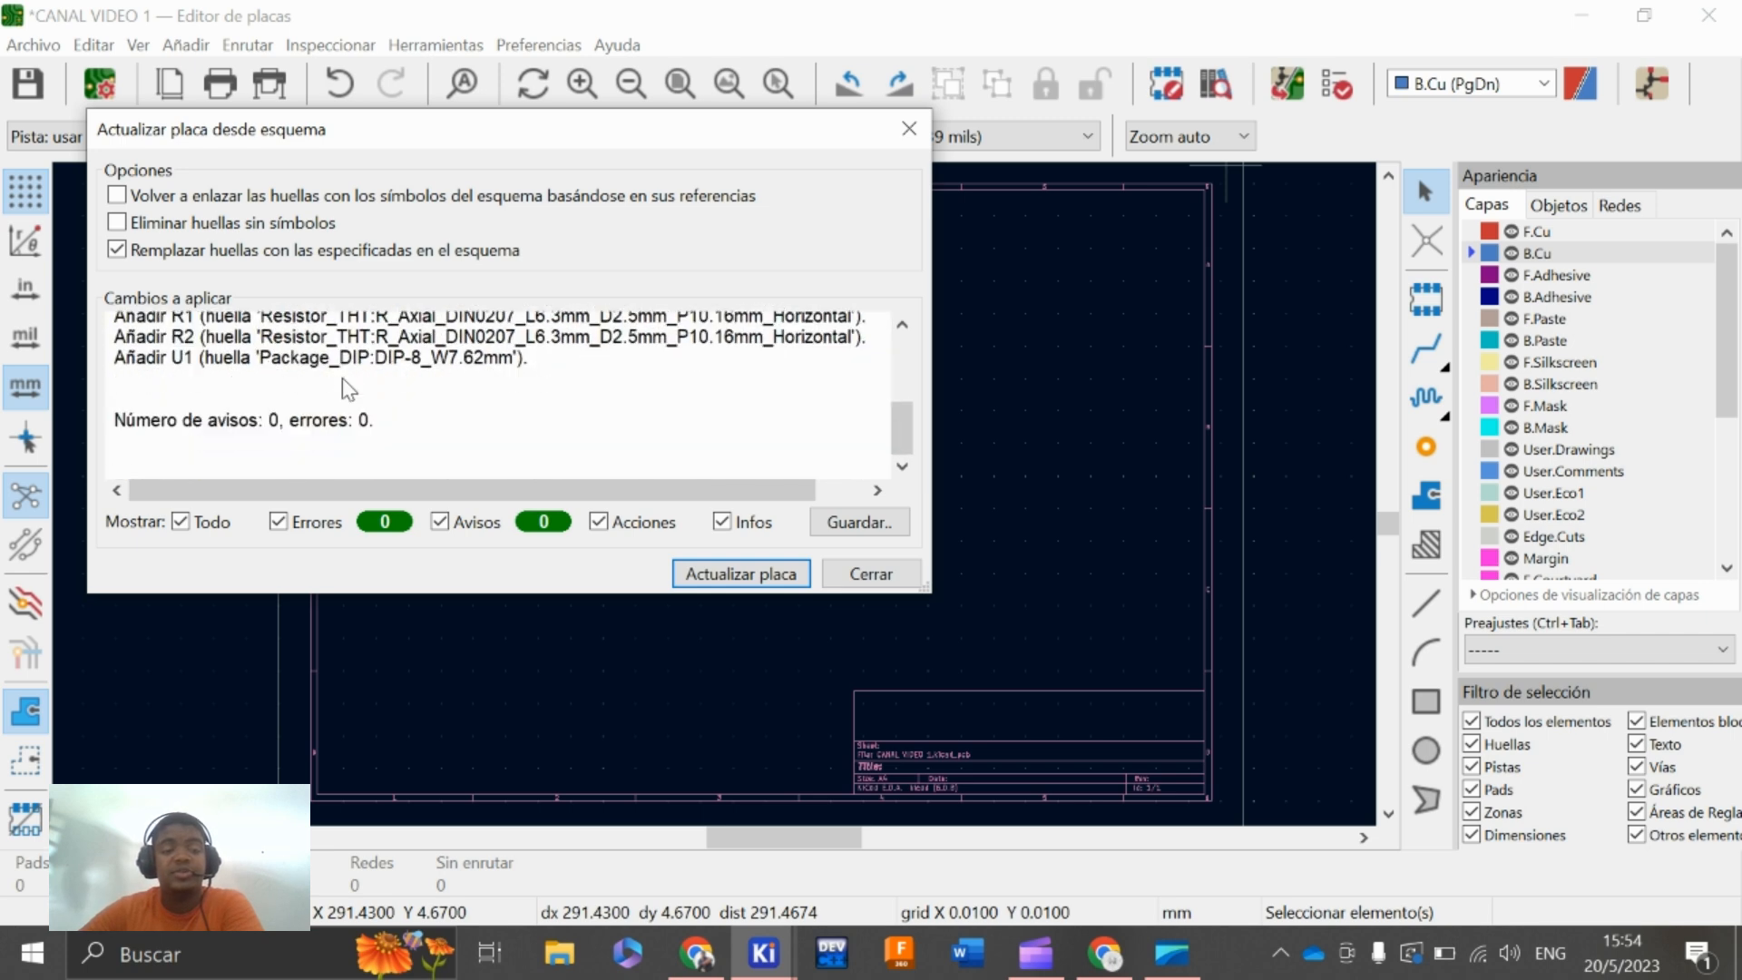
scroll(341, 378, "up", 3)
left_click(749, 580)
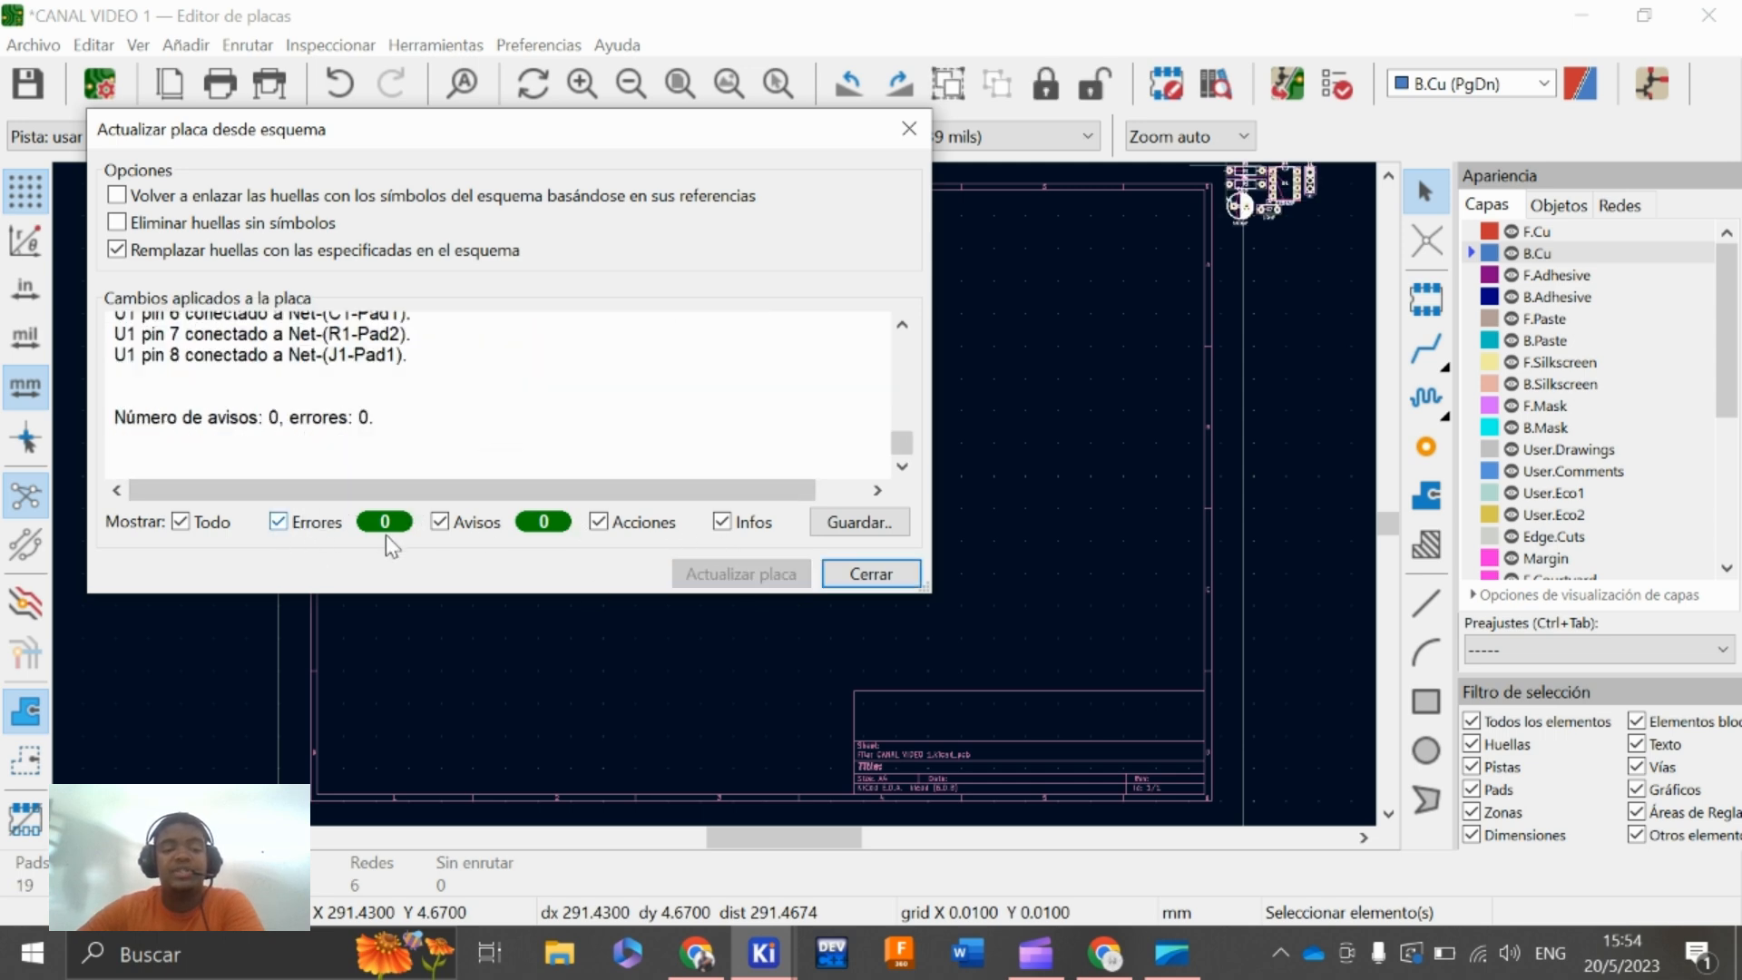
left_click(870, 574)
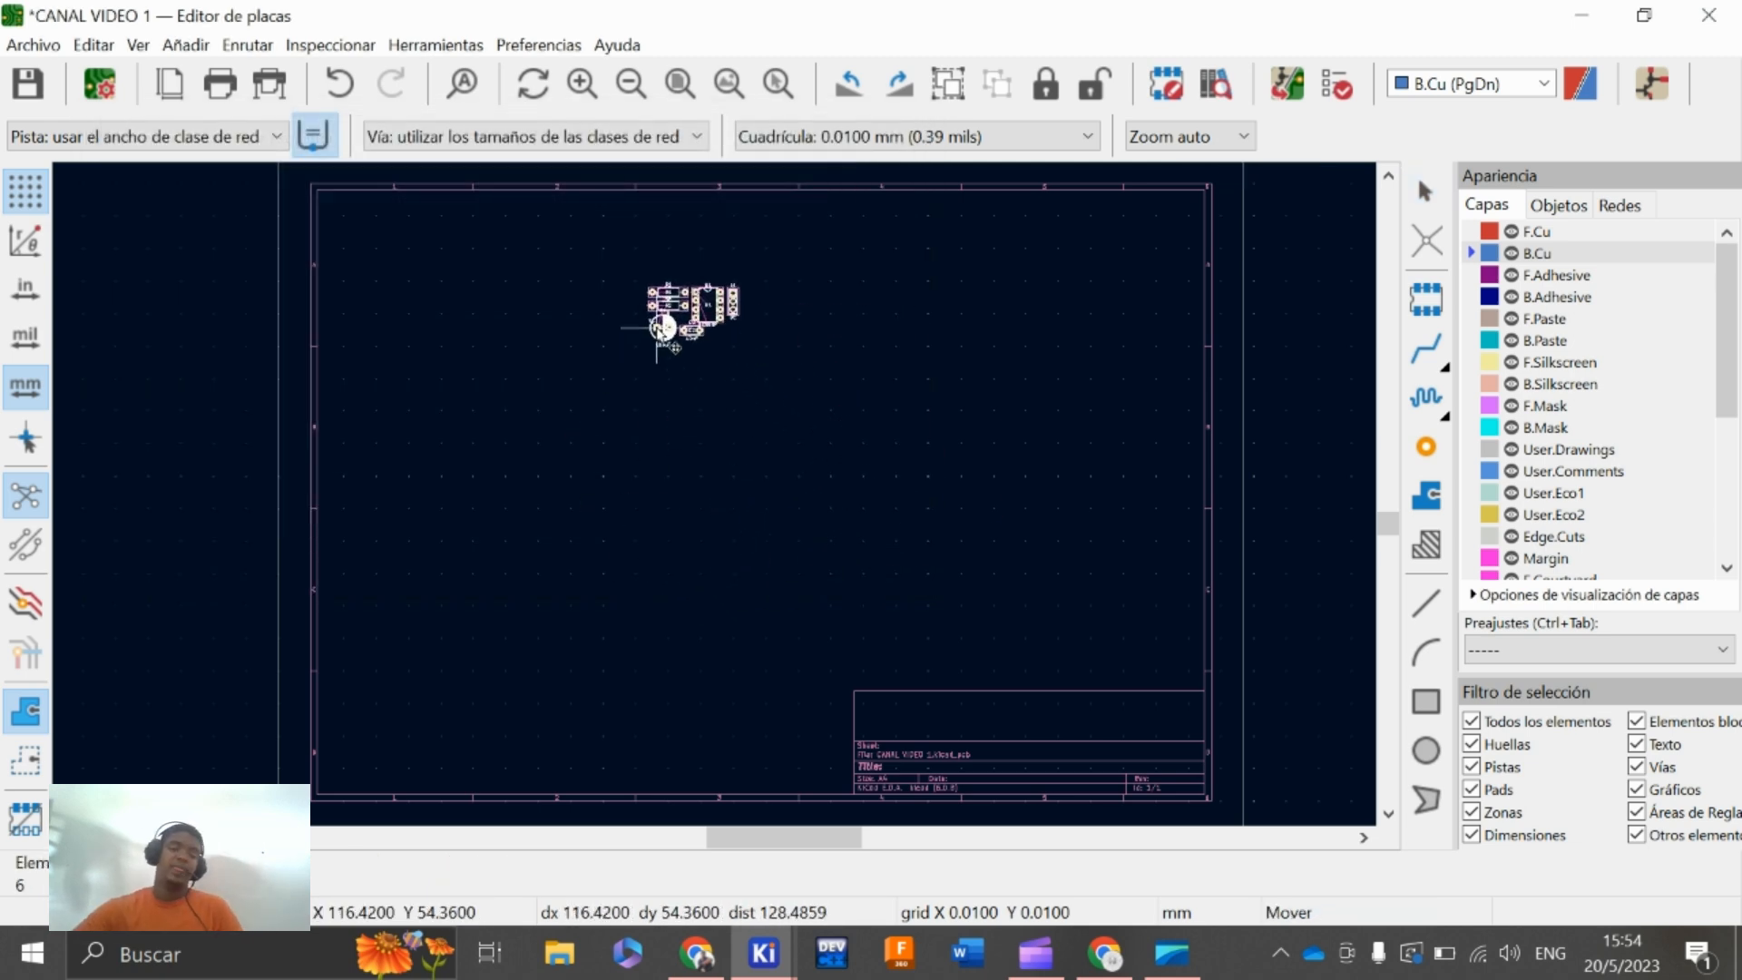
Place the group of imported footprints in the upper middle of the drawing sheet and deselect them
left_click(667, 329)
scroll(703, 472, "up", 4)
scroll(716, 499, "up", 5)
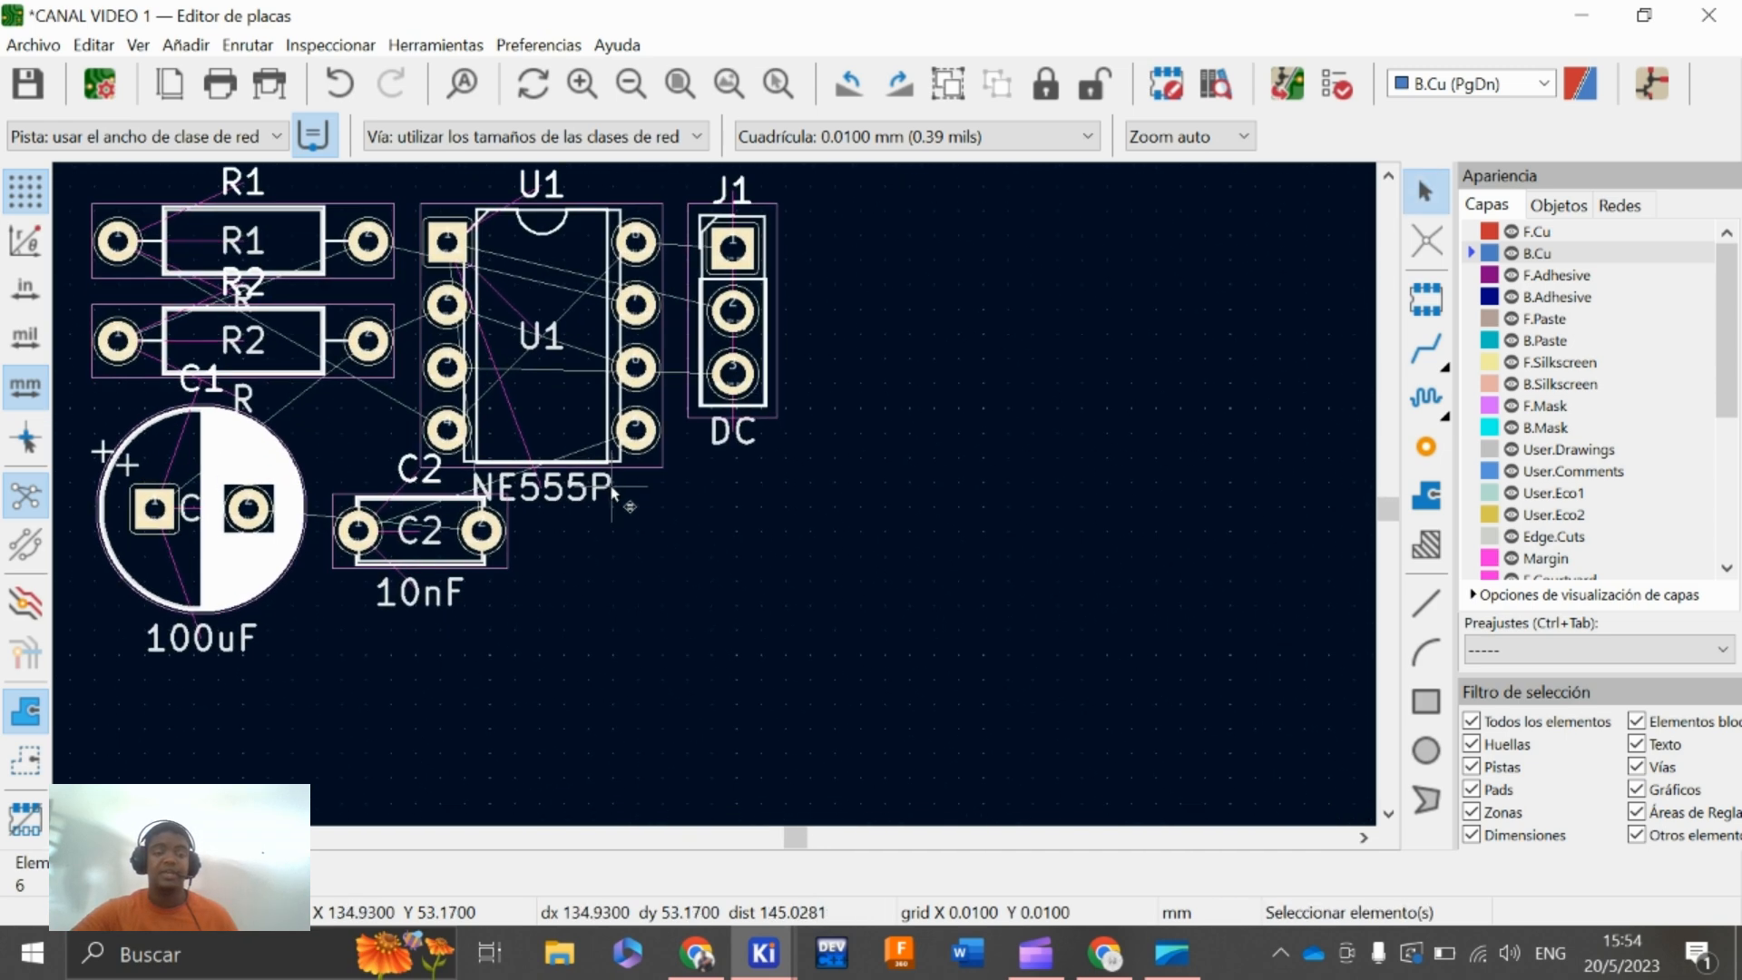
left_click(810, 556)
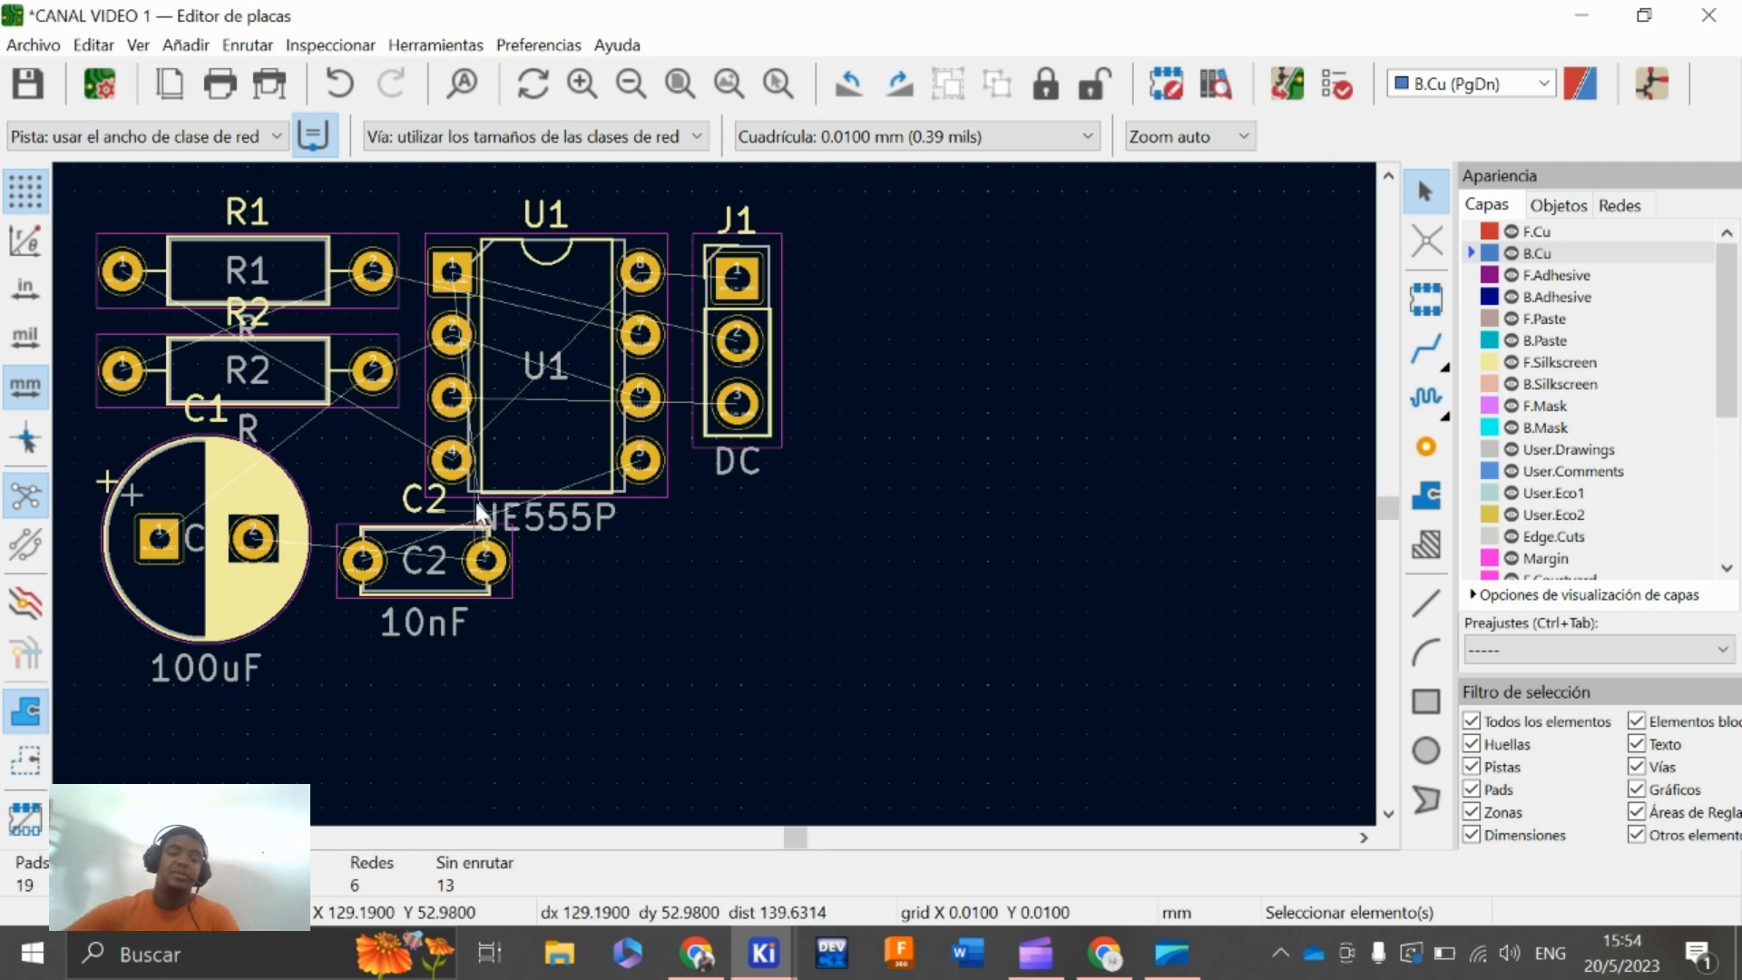
Compare the U1 timer and J1 connector between board and schematic by selecting each, and examine the whole circuit
left_click(552, 456)
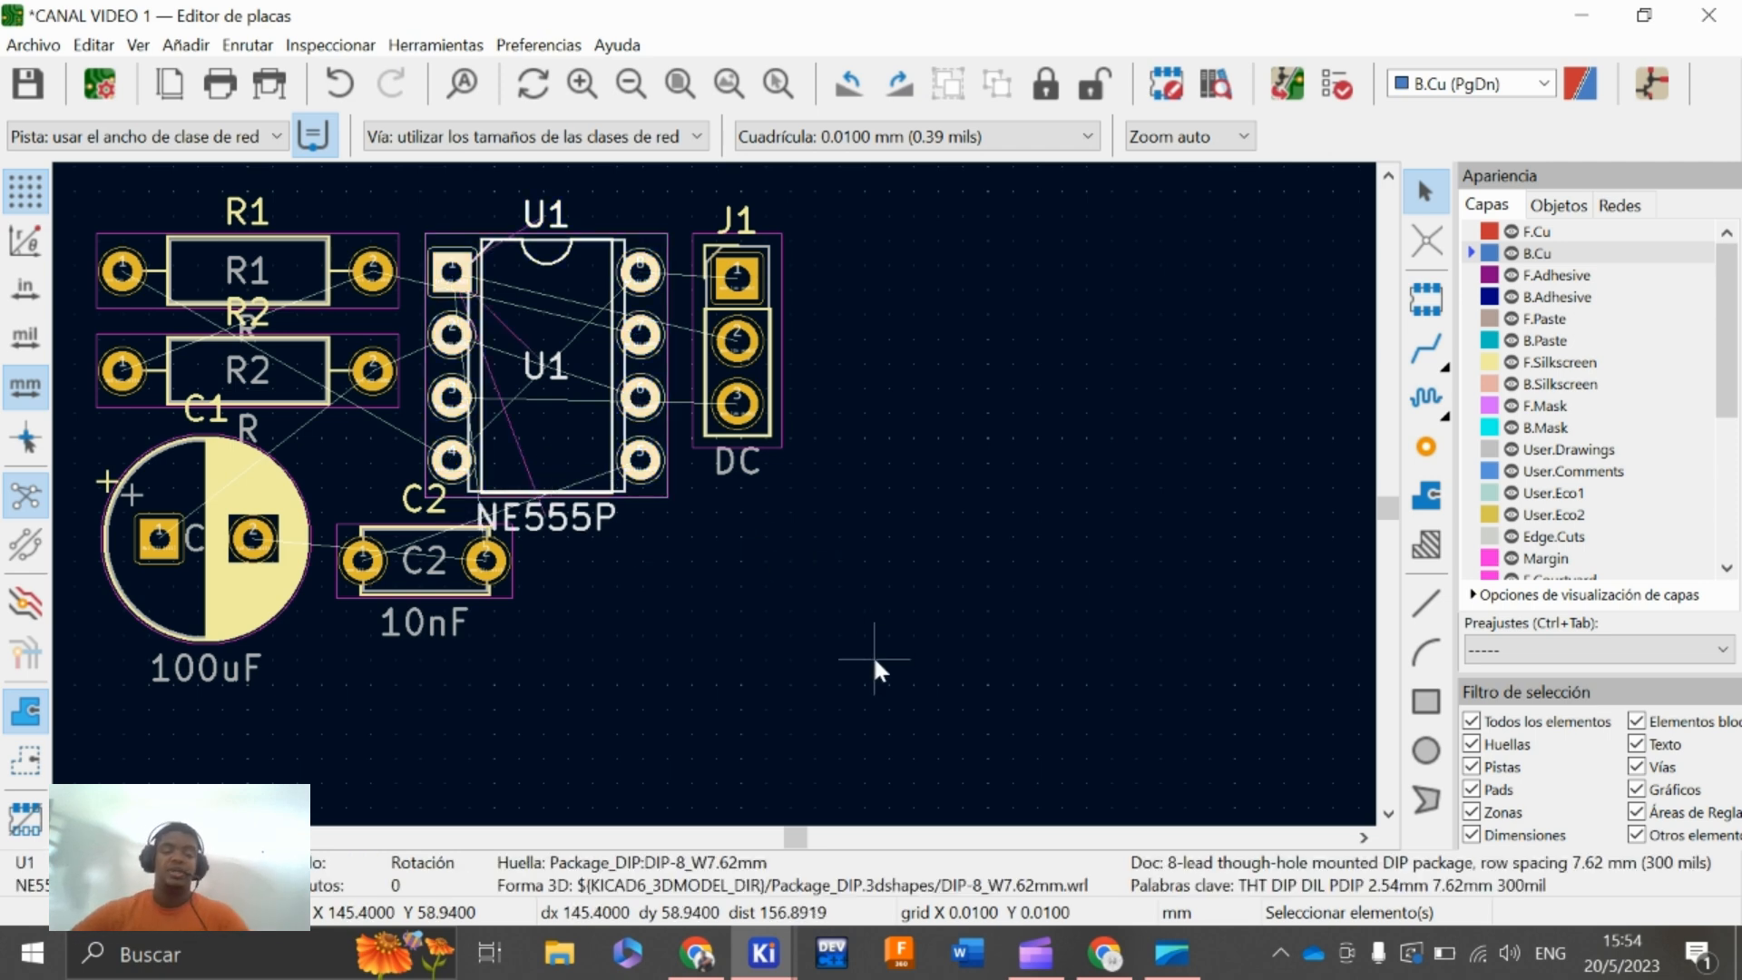
key("alt+Tab")
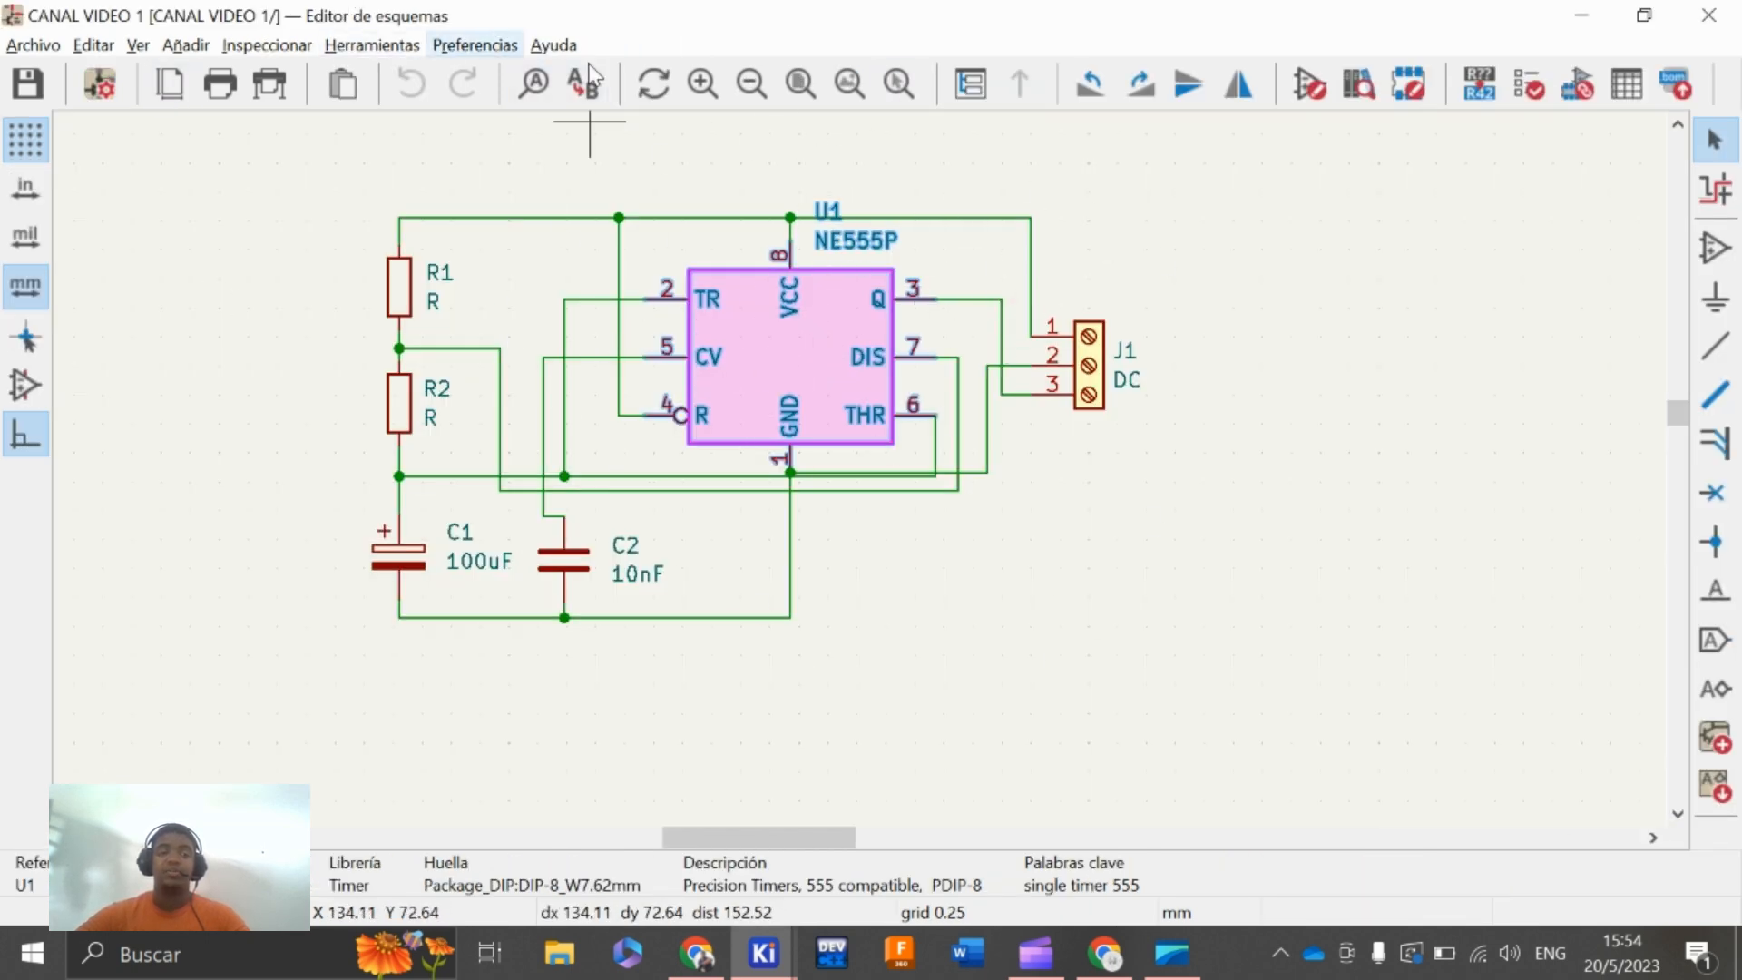
left_click(1089, 363)
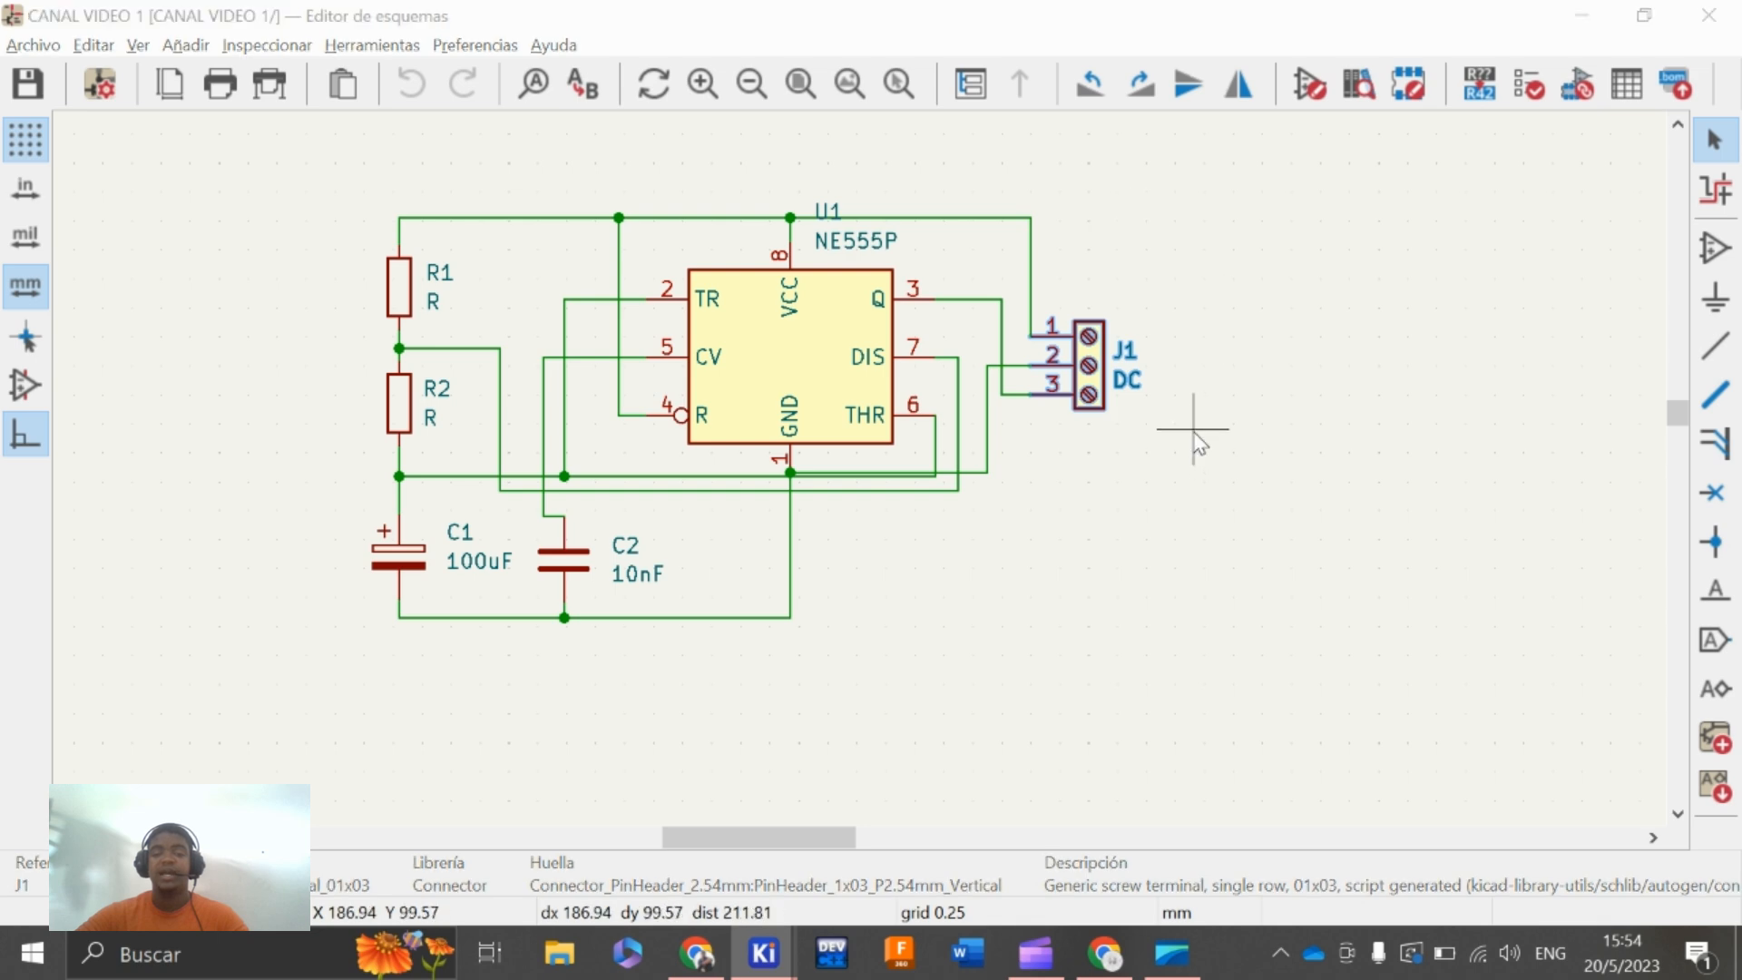
key("alt+Tab")
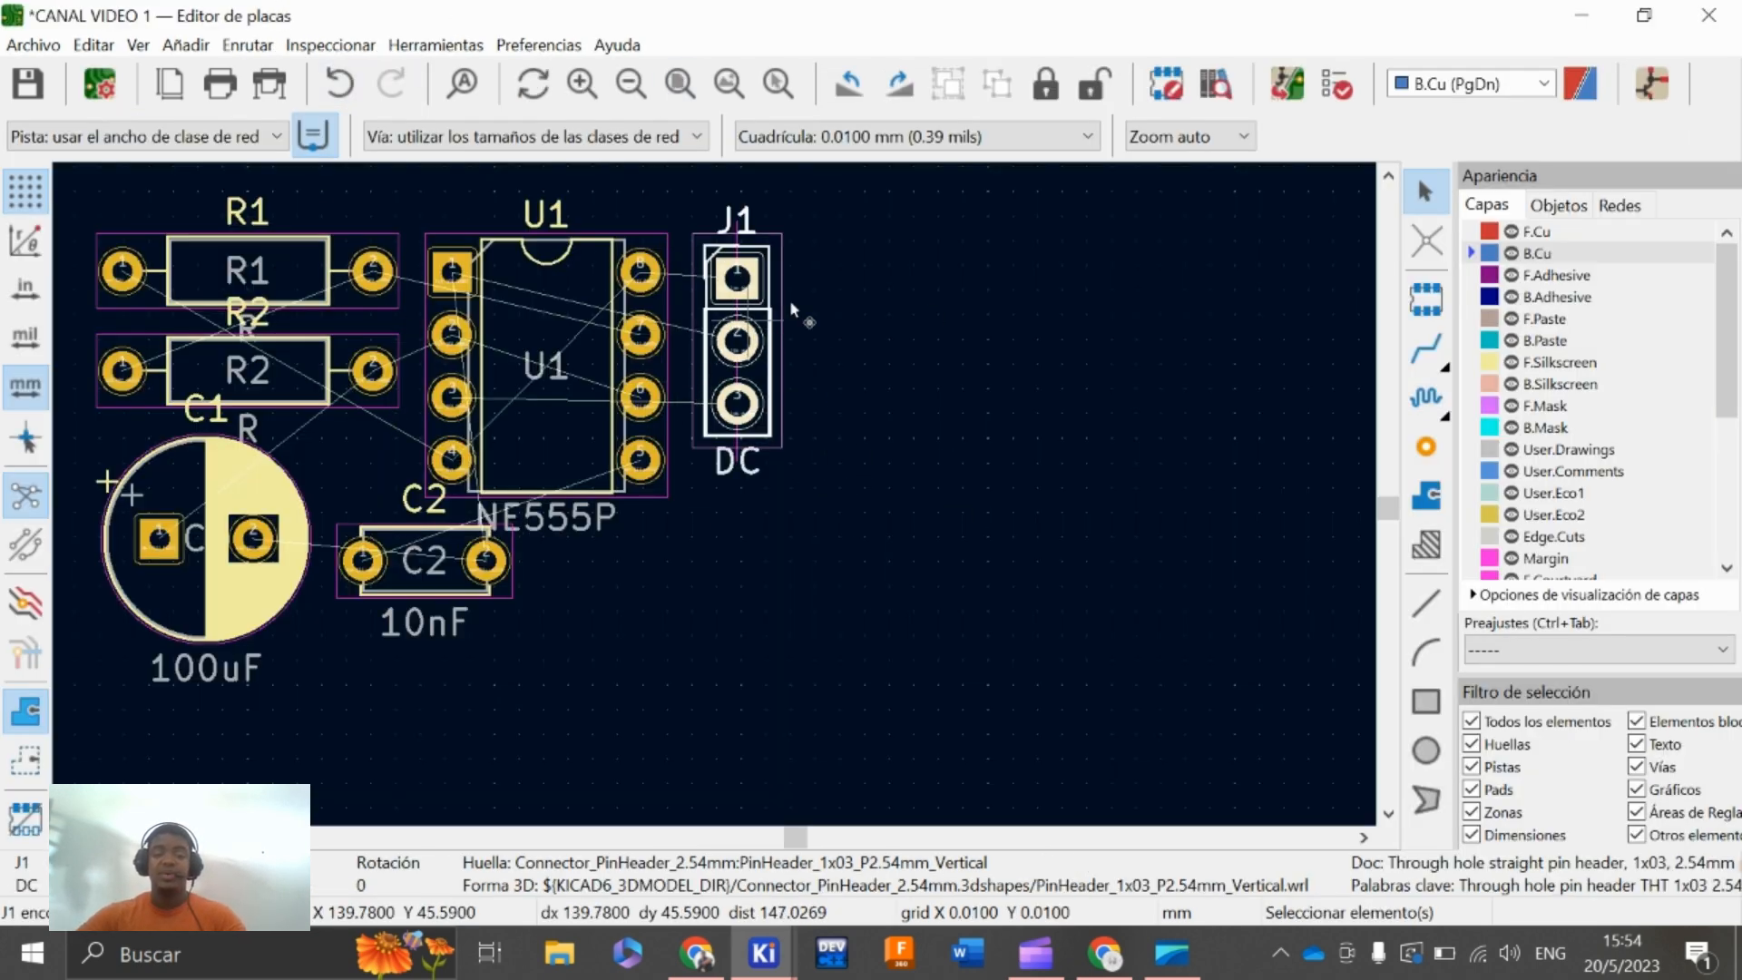
left_click(938, 361)
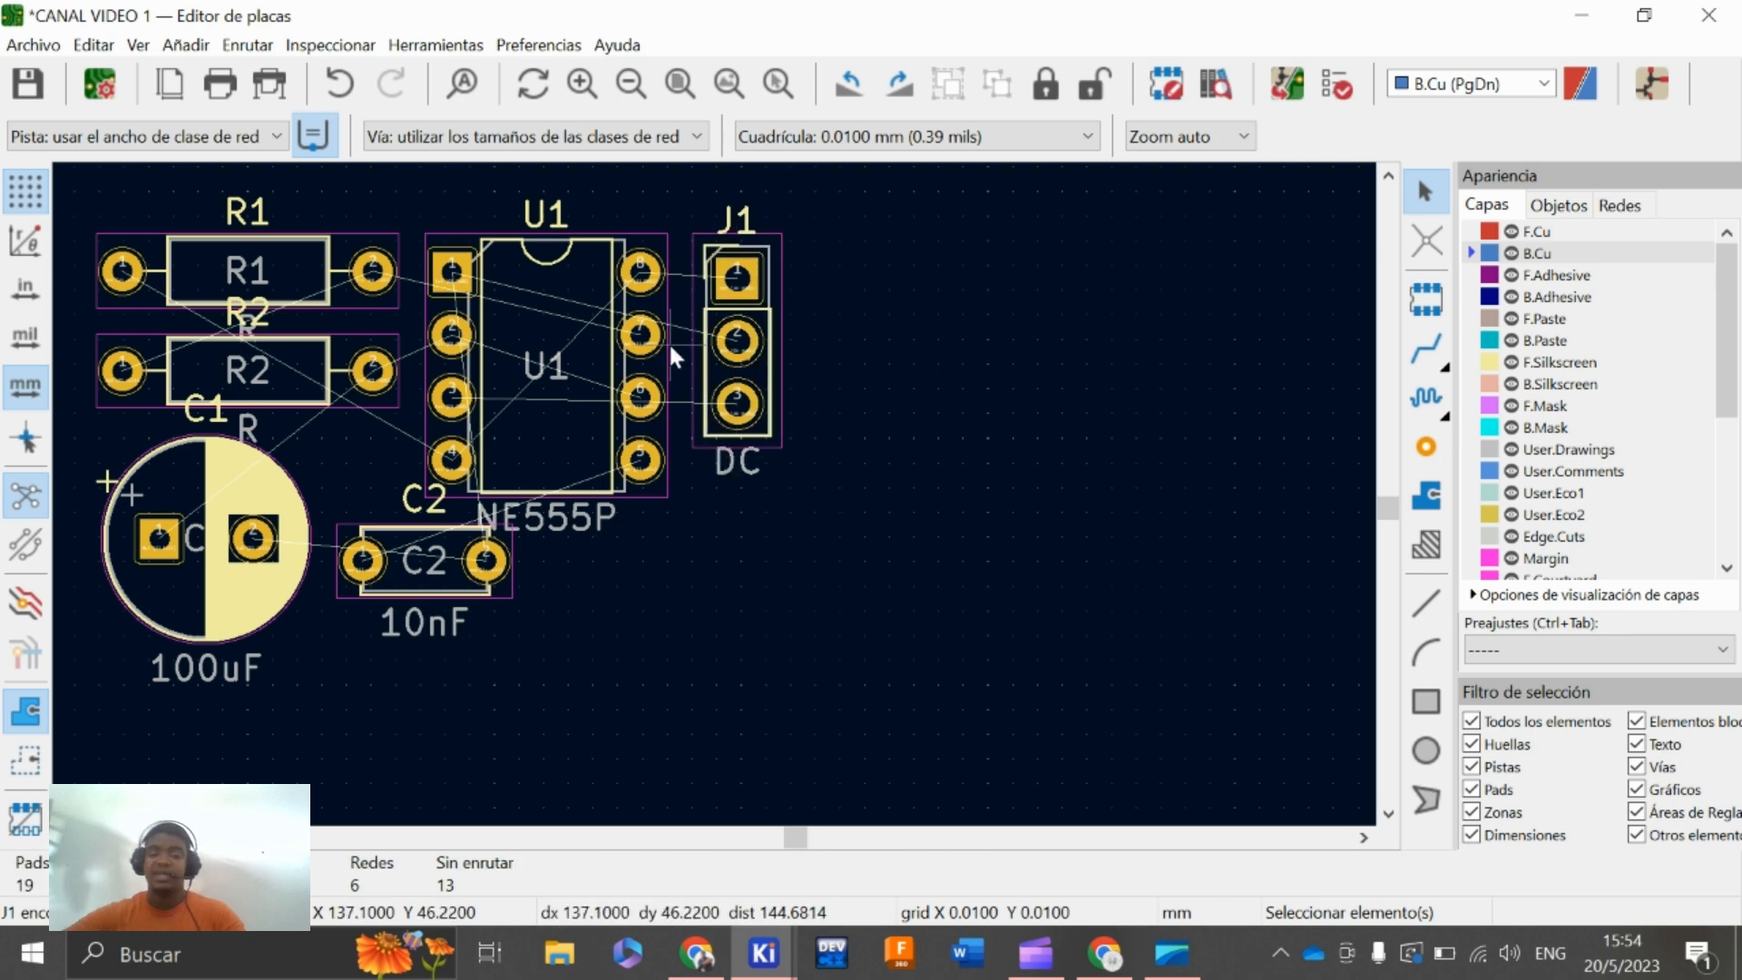
key("alt+Tab")
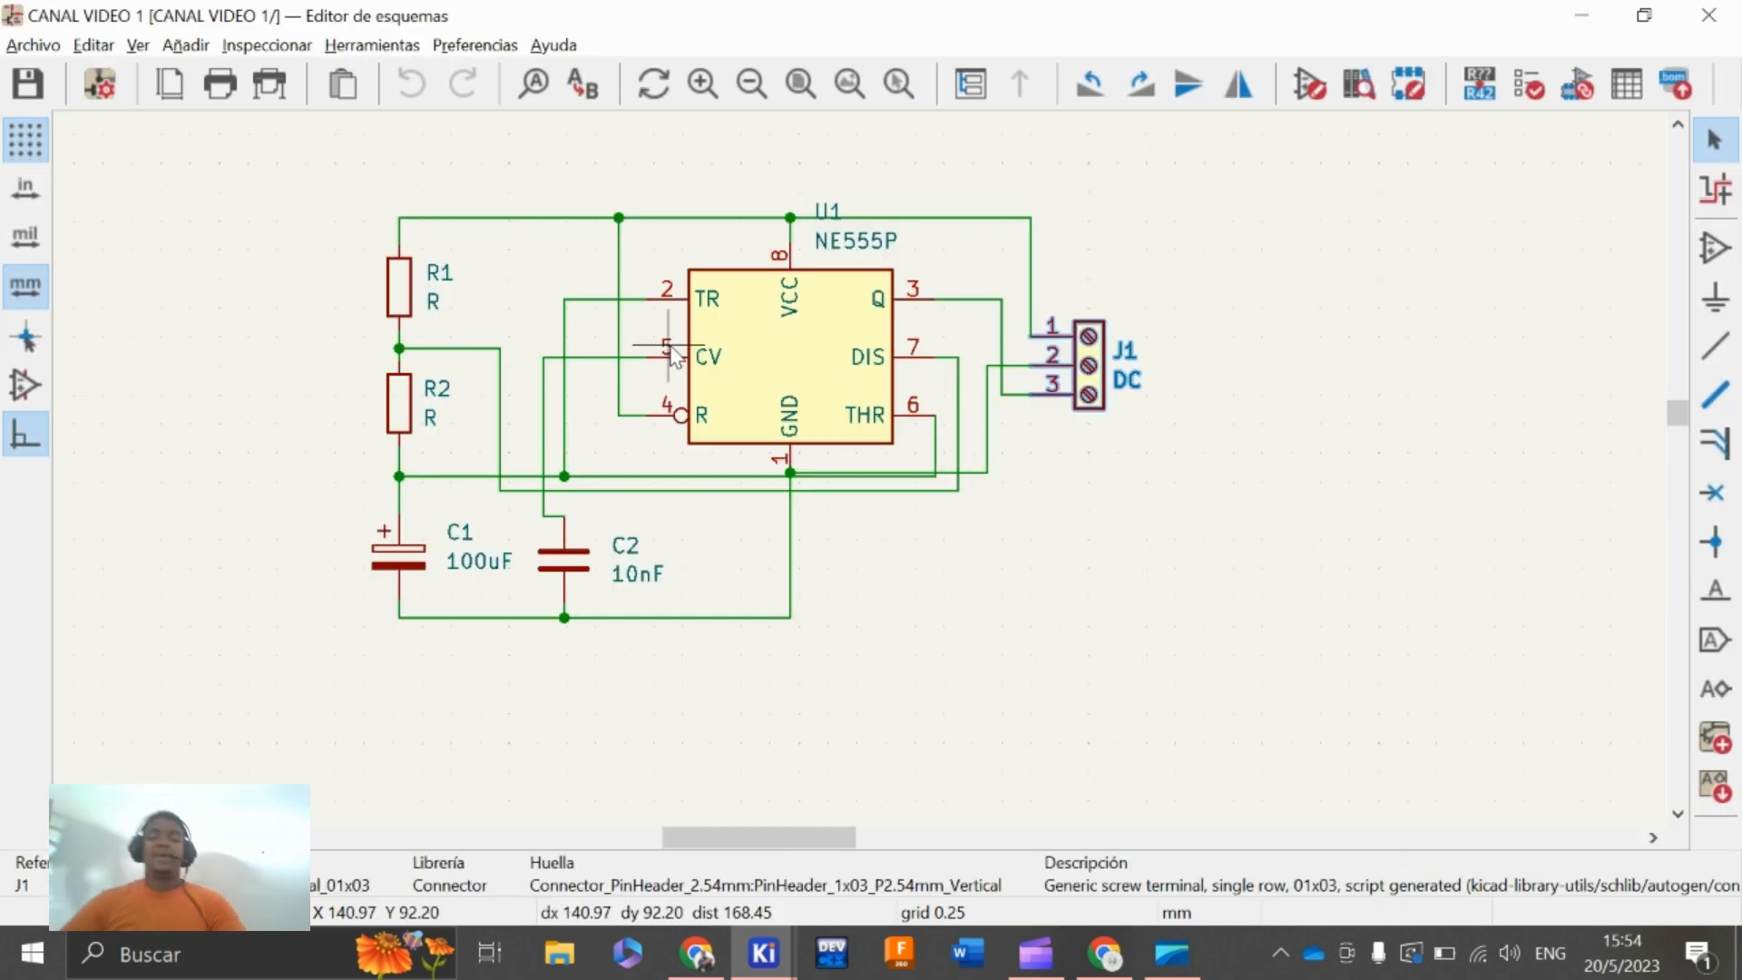
left_click(970, 627)
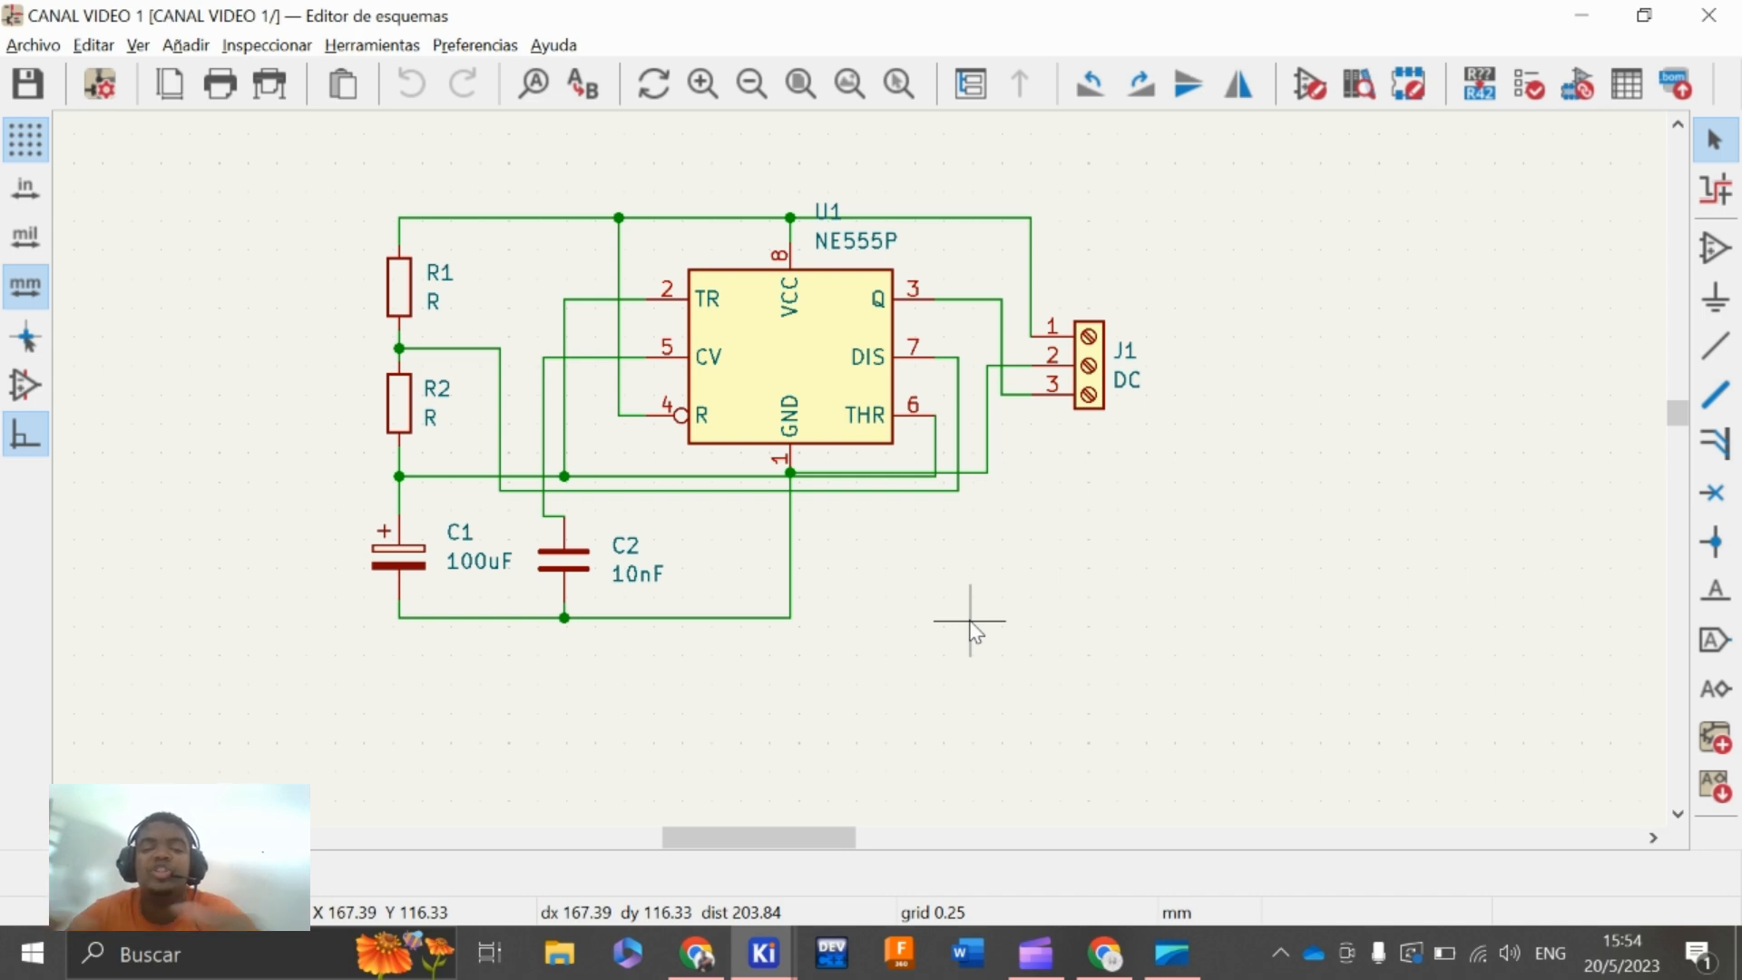
scroll(957, 611, "down", 5)
scroll(863, 475, "up", 2)
scroll(858, 471, "up", 4)
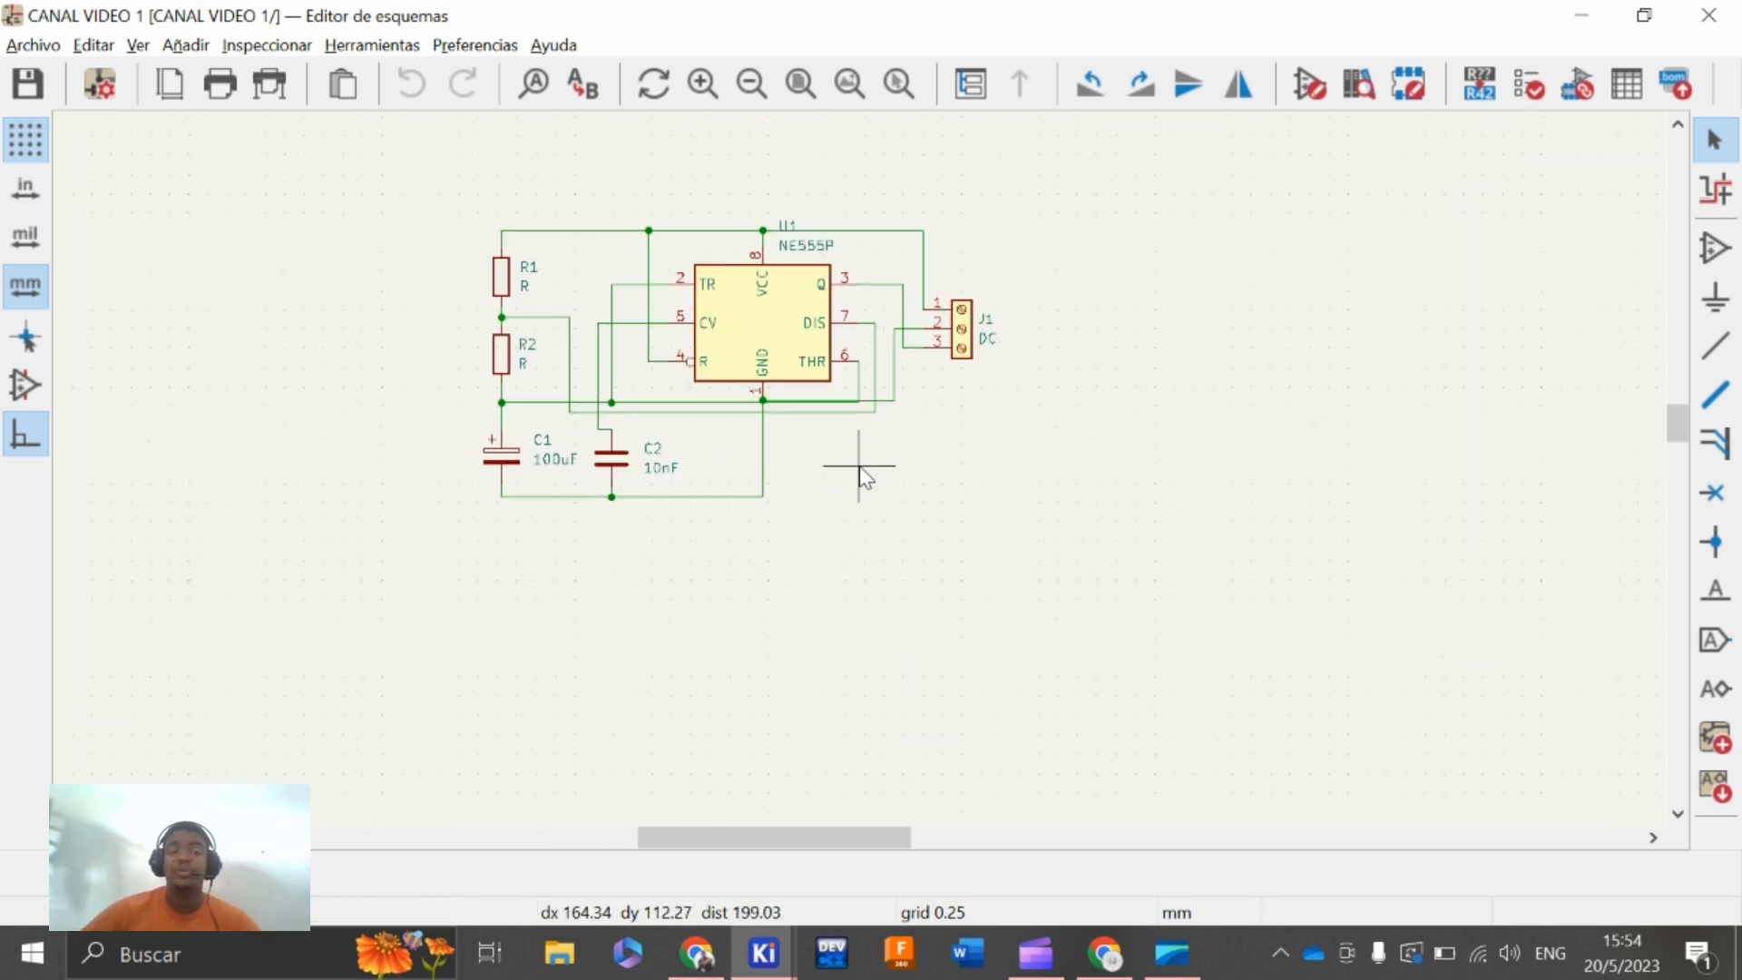
scroll(855, 466, "down", 3)
Select the NE555P timer U1 in the schematic and move its board footprint clear of the others, below and right of J1
left_click(791, 327)
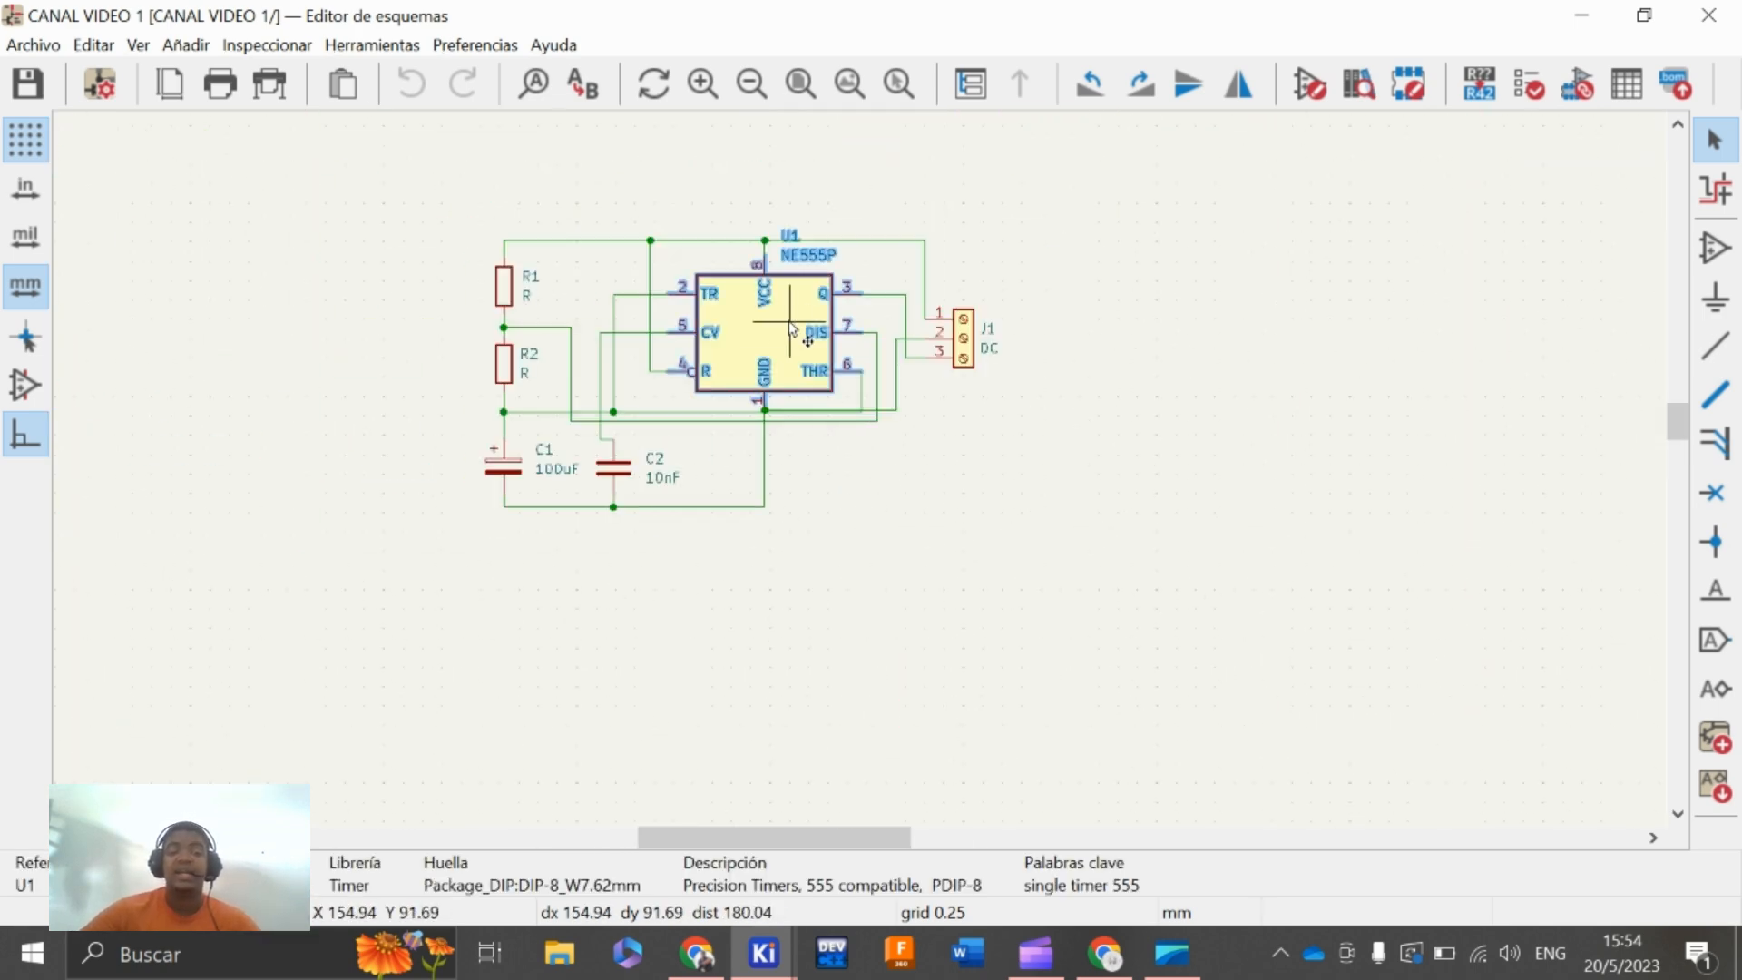
key("alt+Tab")
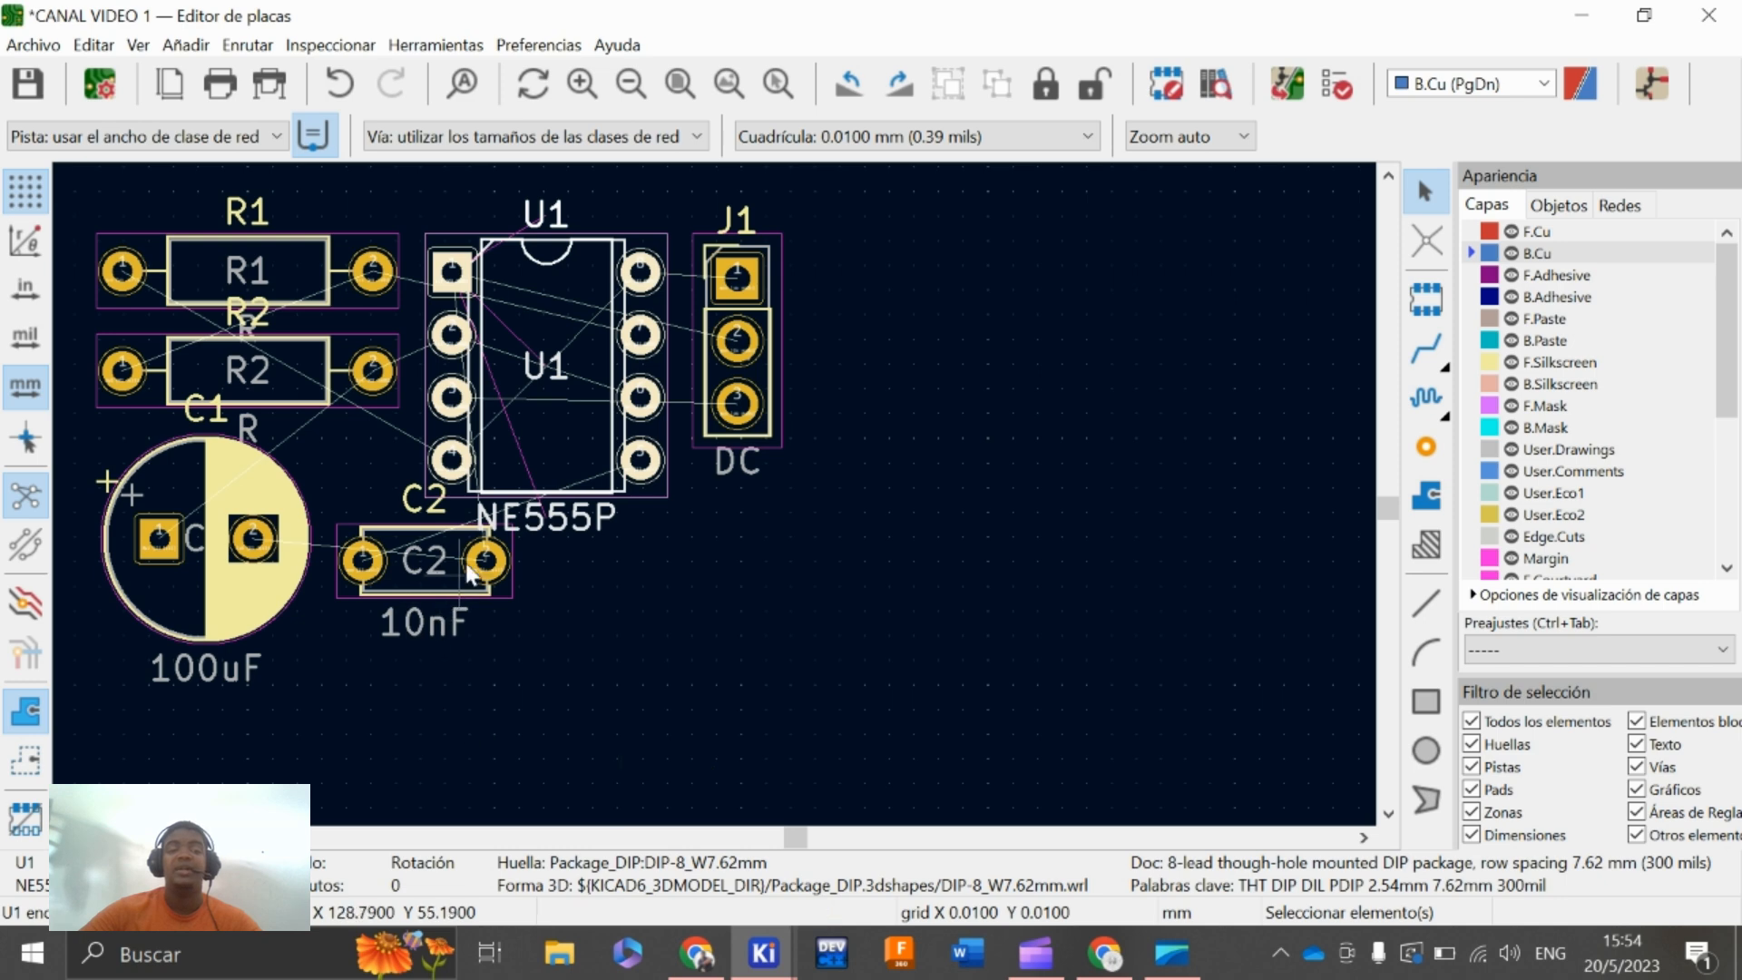
scroll(481, 535, "down", 6)
key("m")
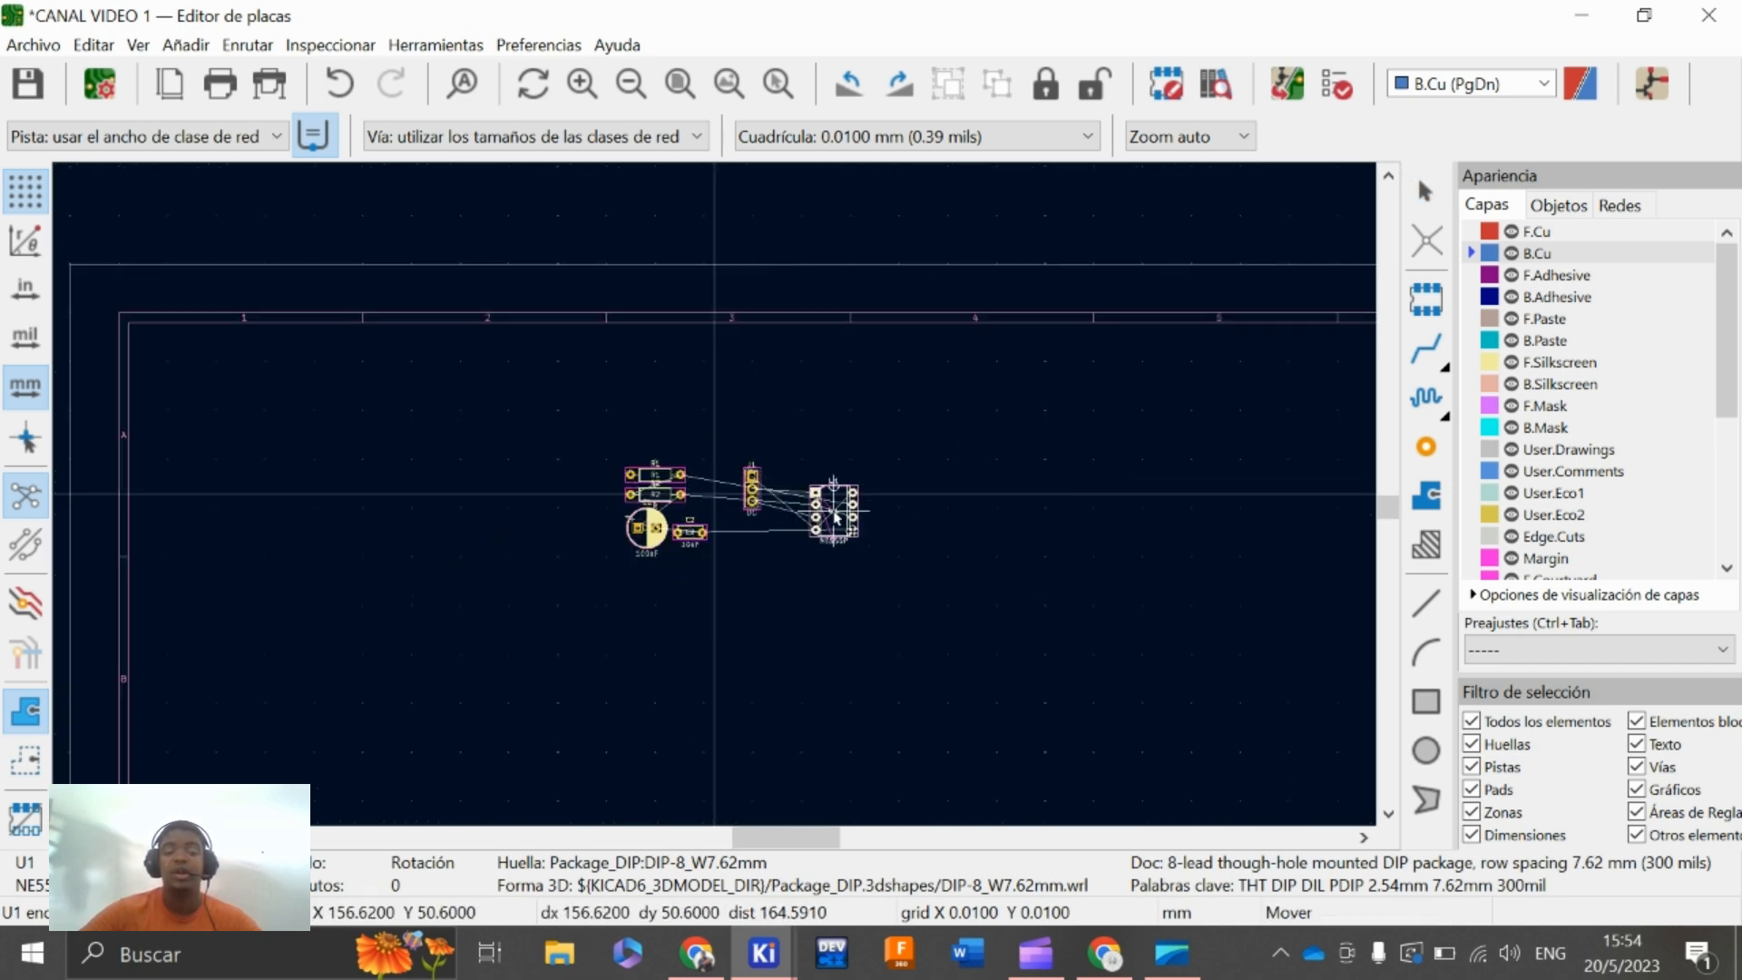
scroll(828, 567, "up", 5)
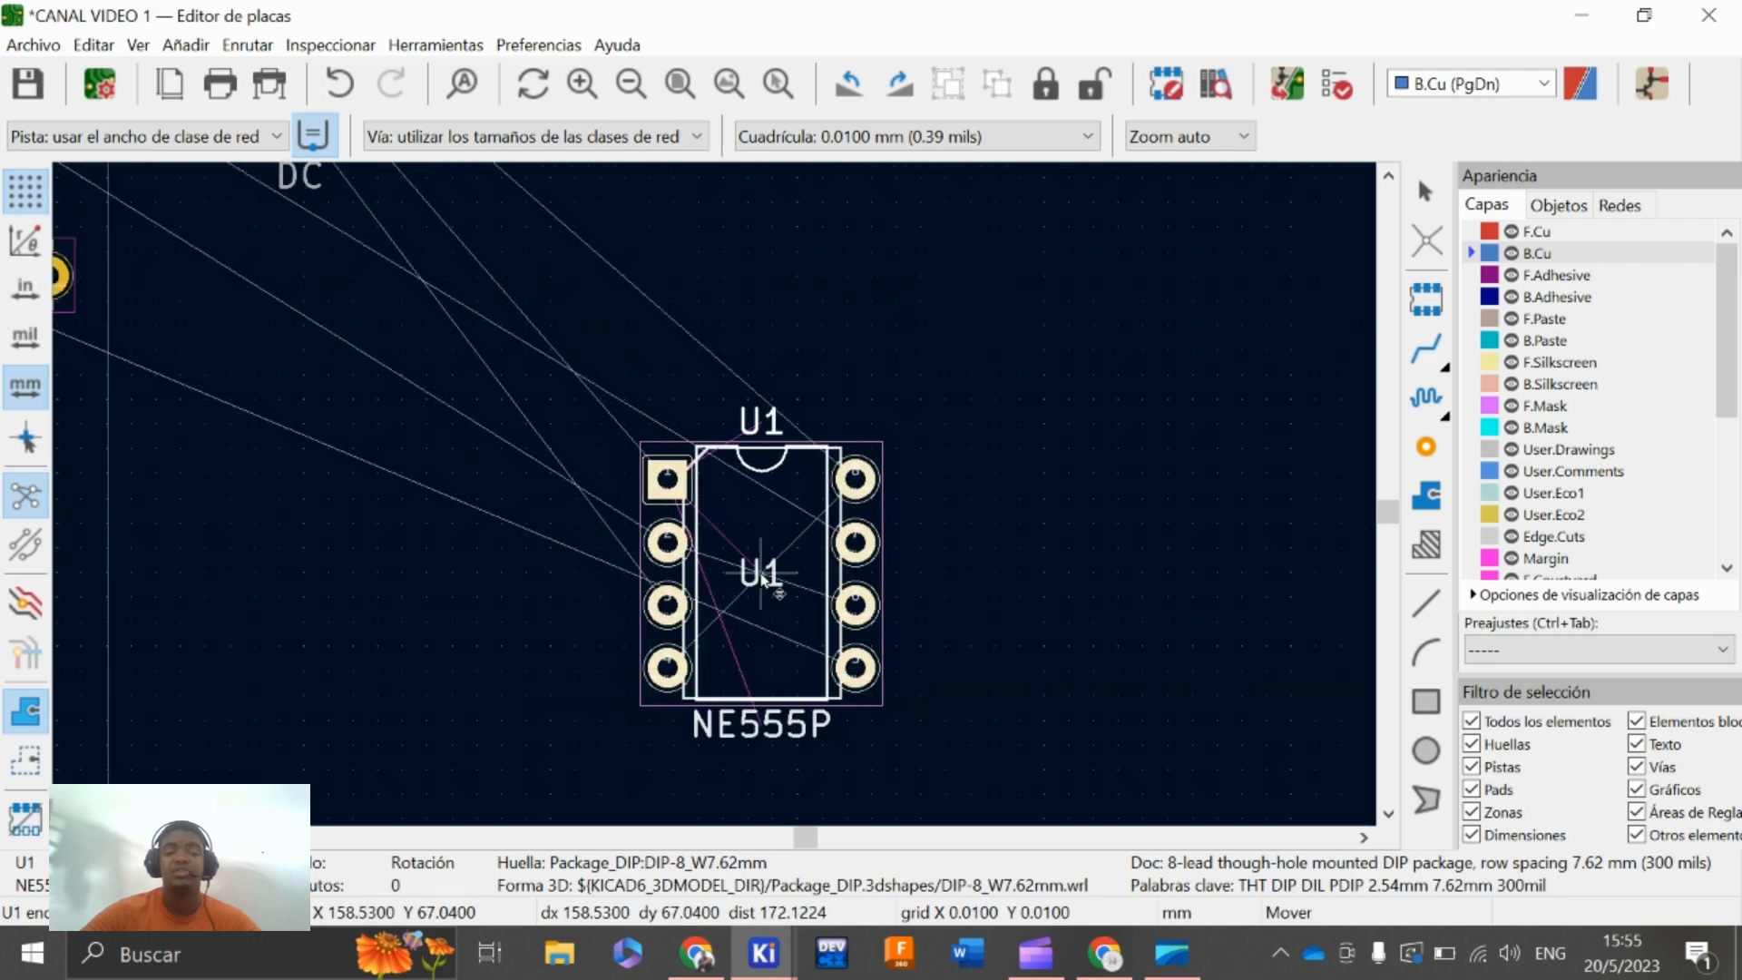
left_click(771, 575)
scroll(714, 625, "down", 3)
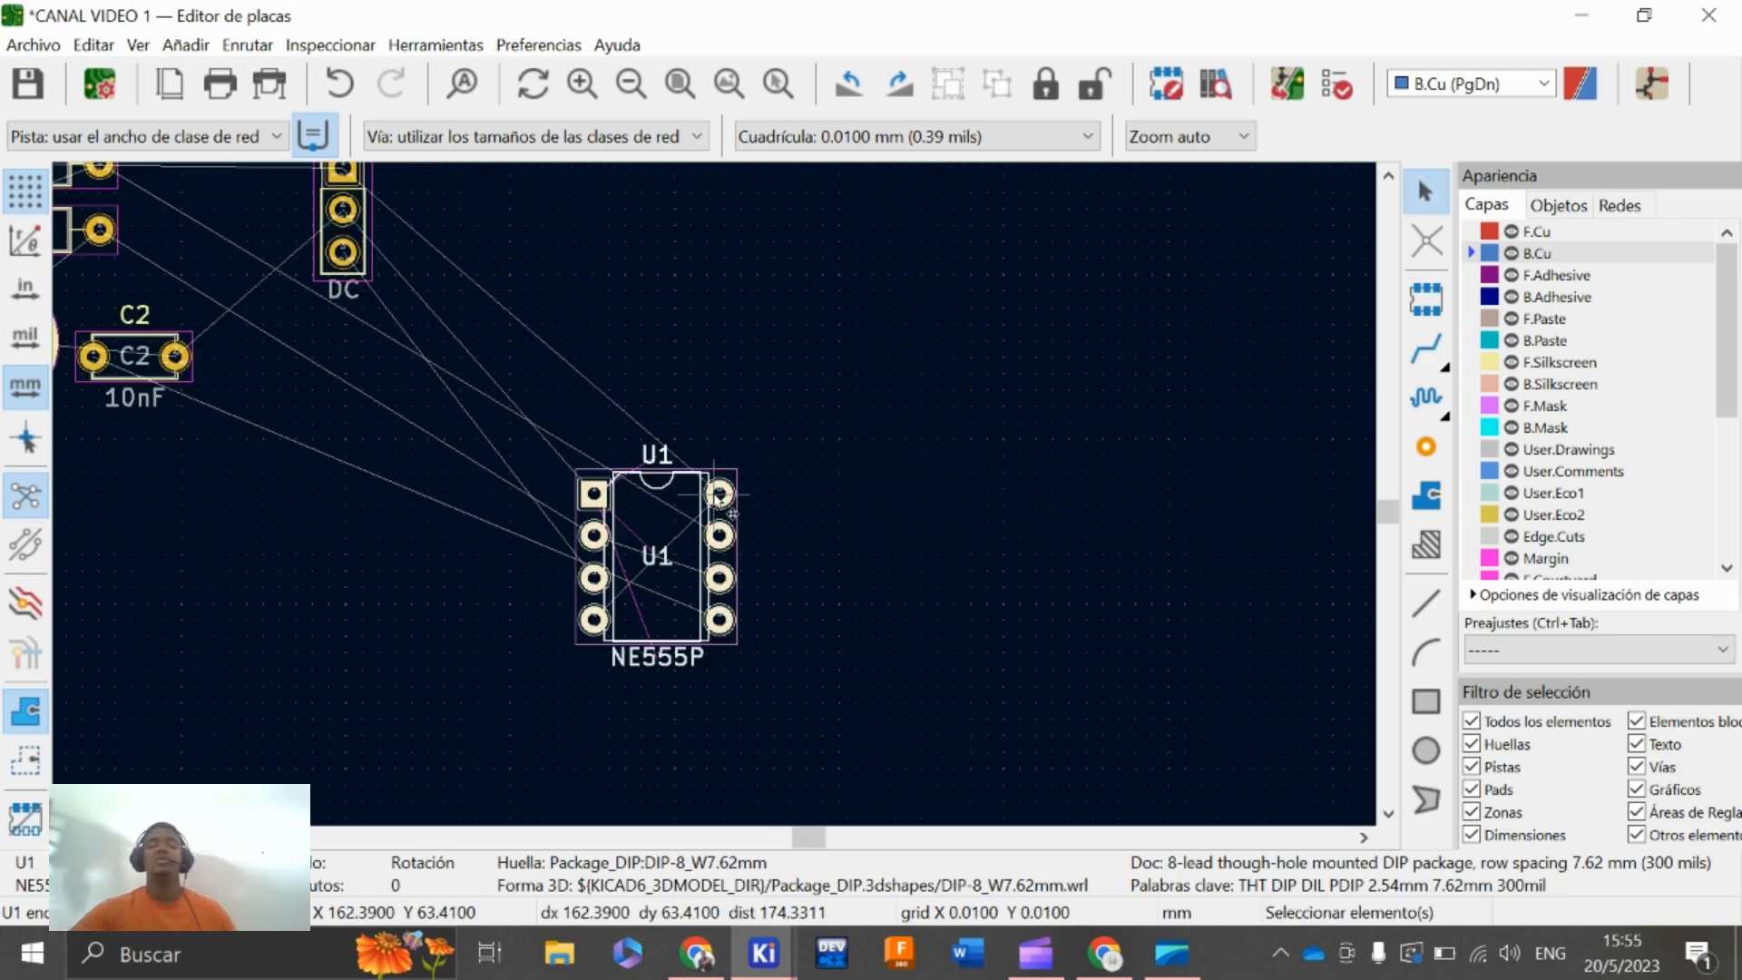
middle_click_drag(808, 457, 1130, 494)
scroll(911, 508, "up", 2)
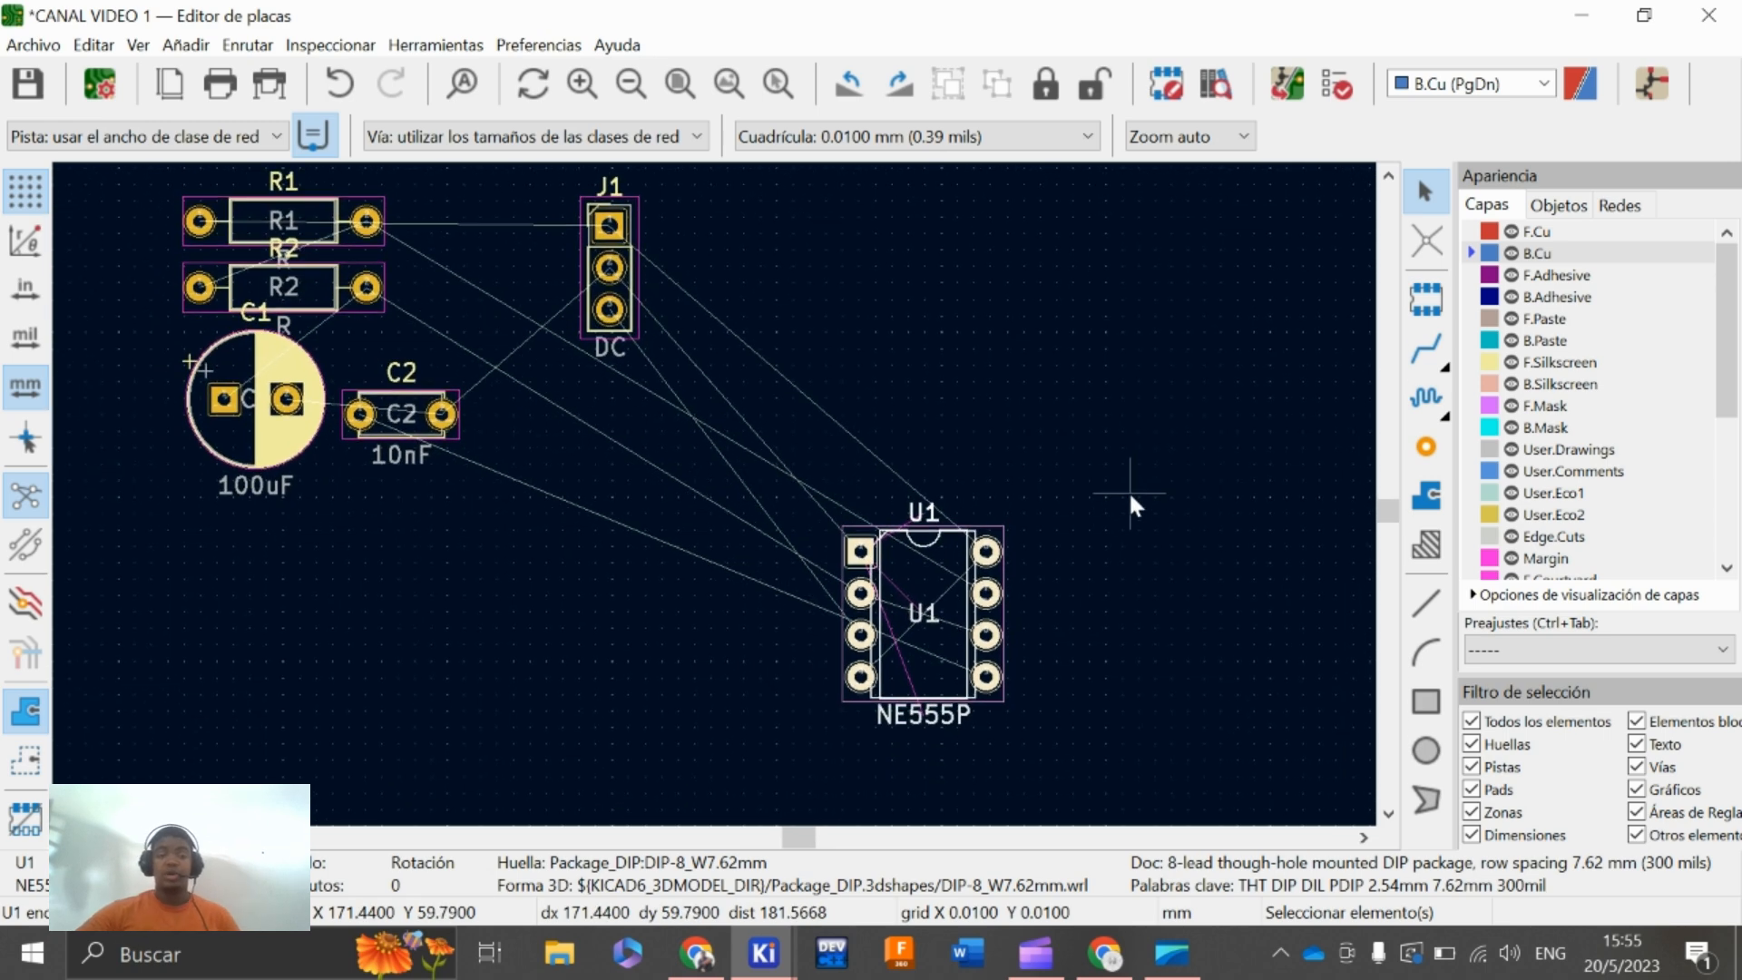
left_click(1130, 495)
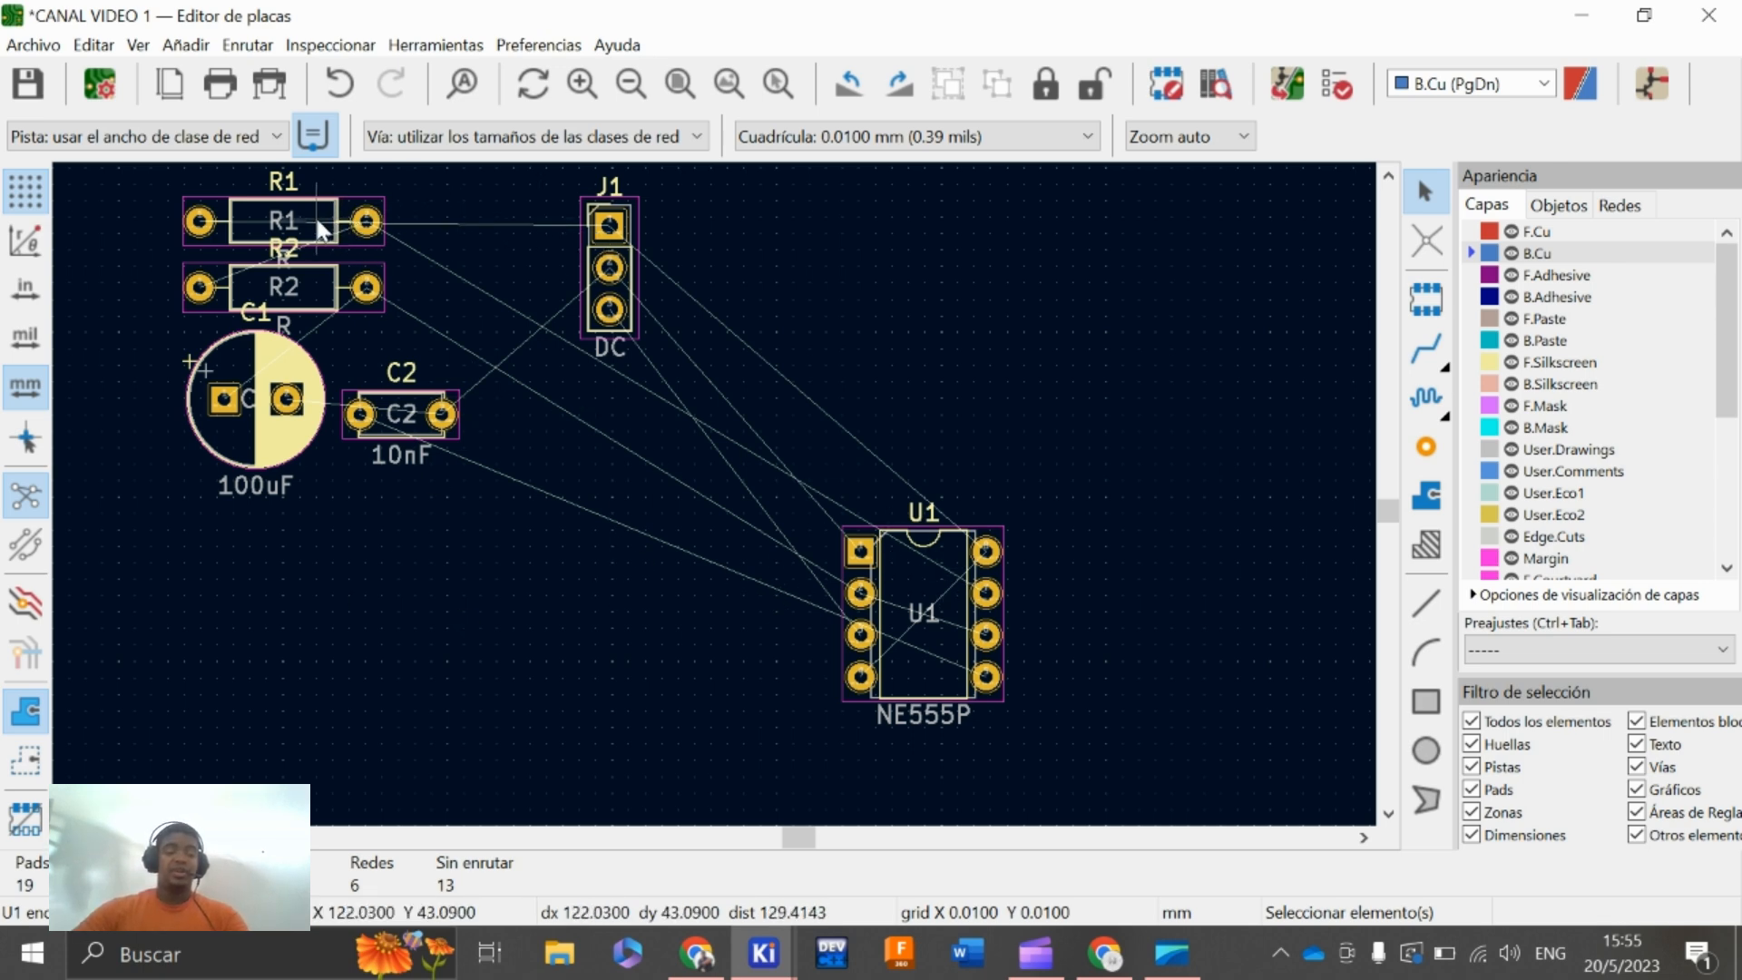
Check the schematic, and place the R1 footprint rotated to 90° beside U1, with its pad 2 facing U1's pin 7
key("alt+Tab")
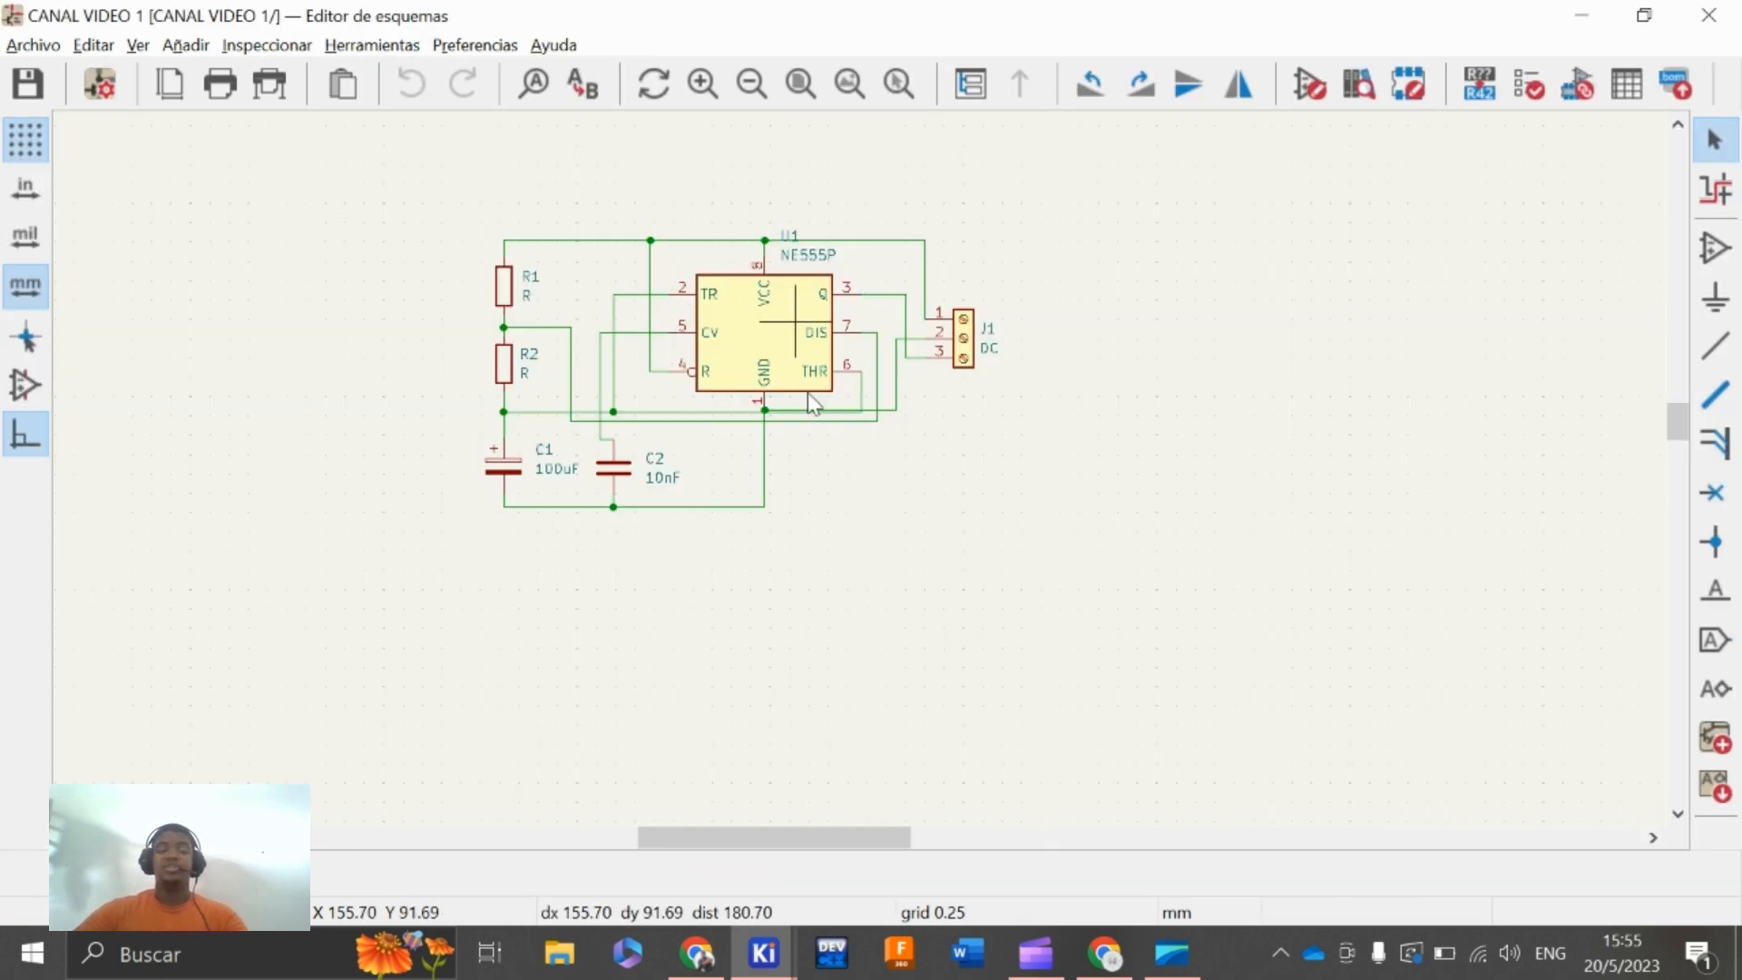
key("alt+Tab")
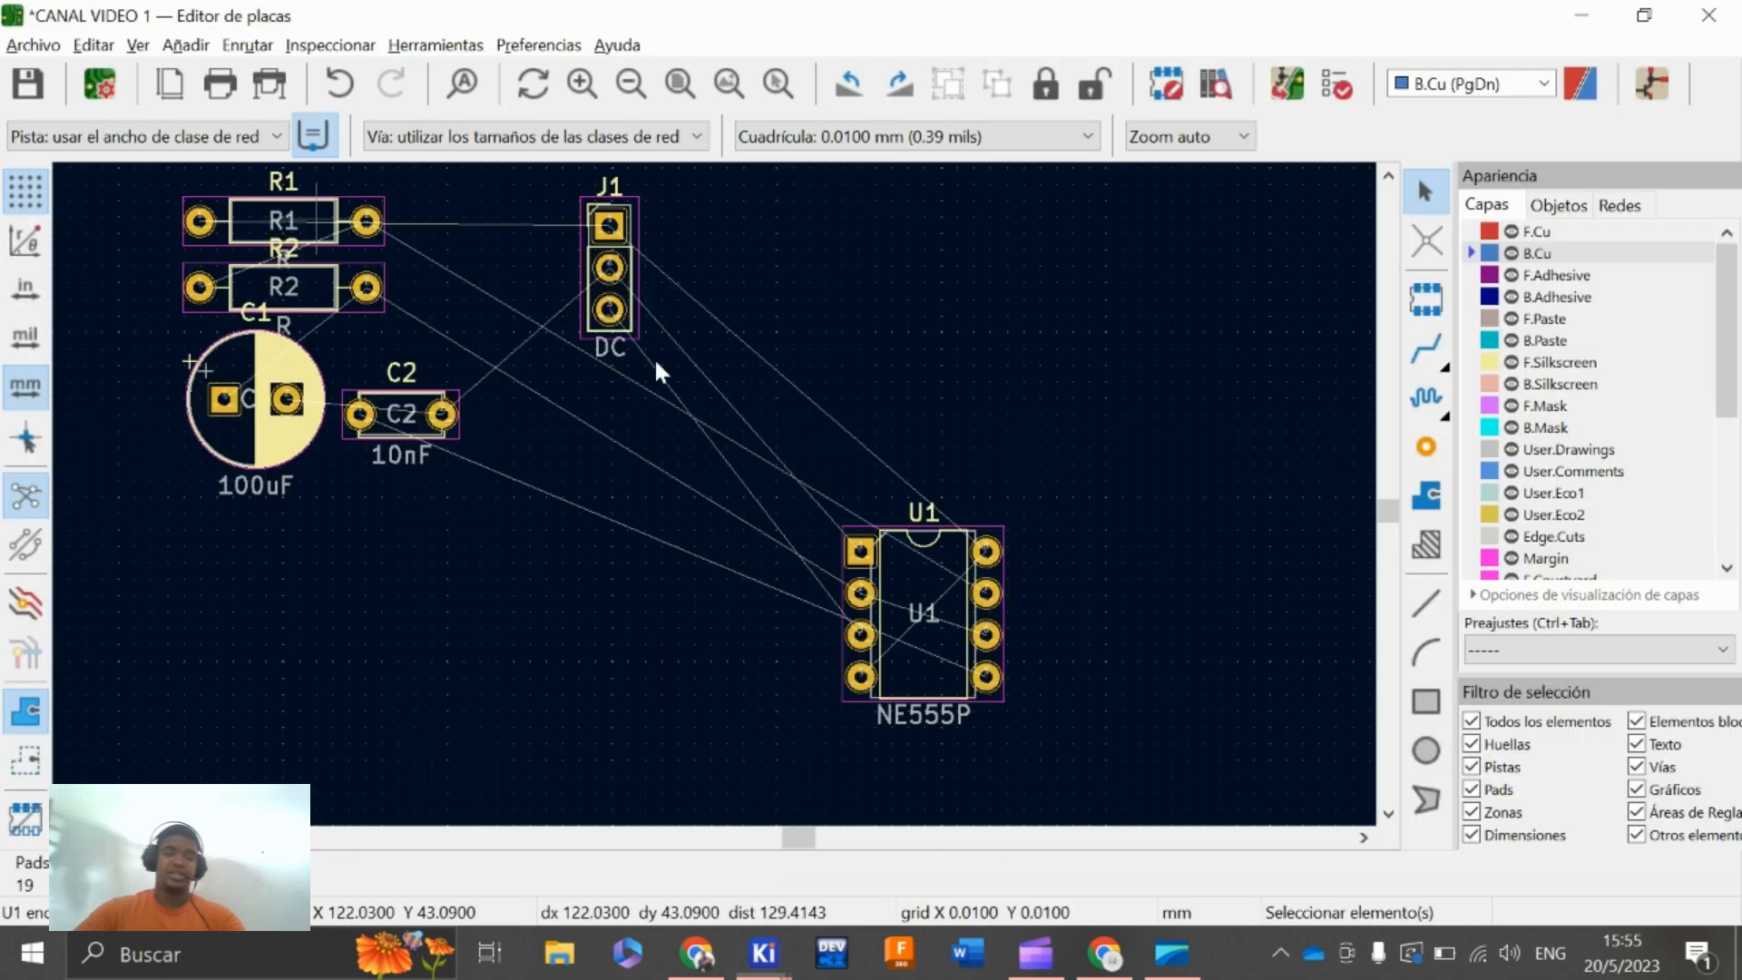
middle_click_drag(845, 513, 738, 523)
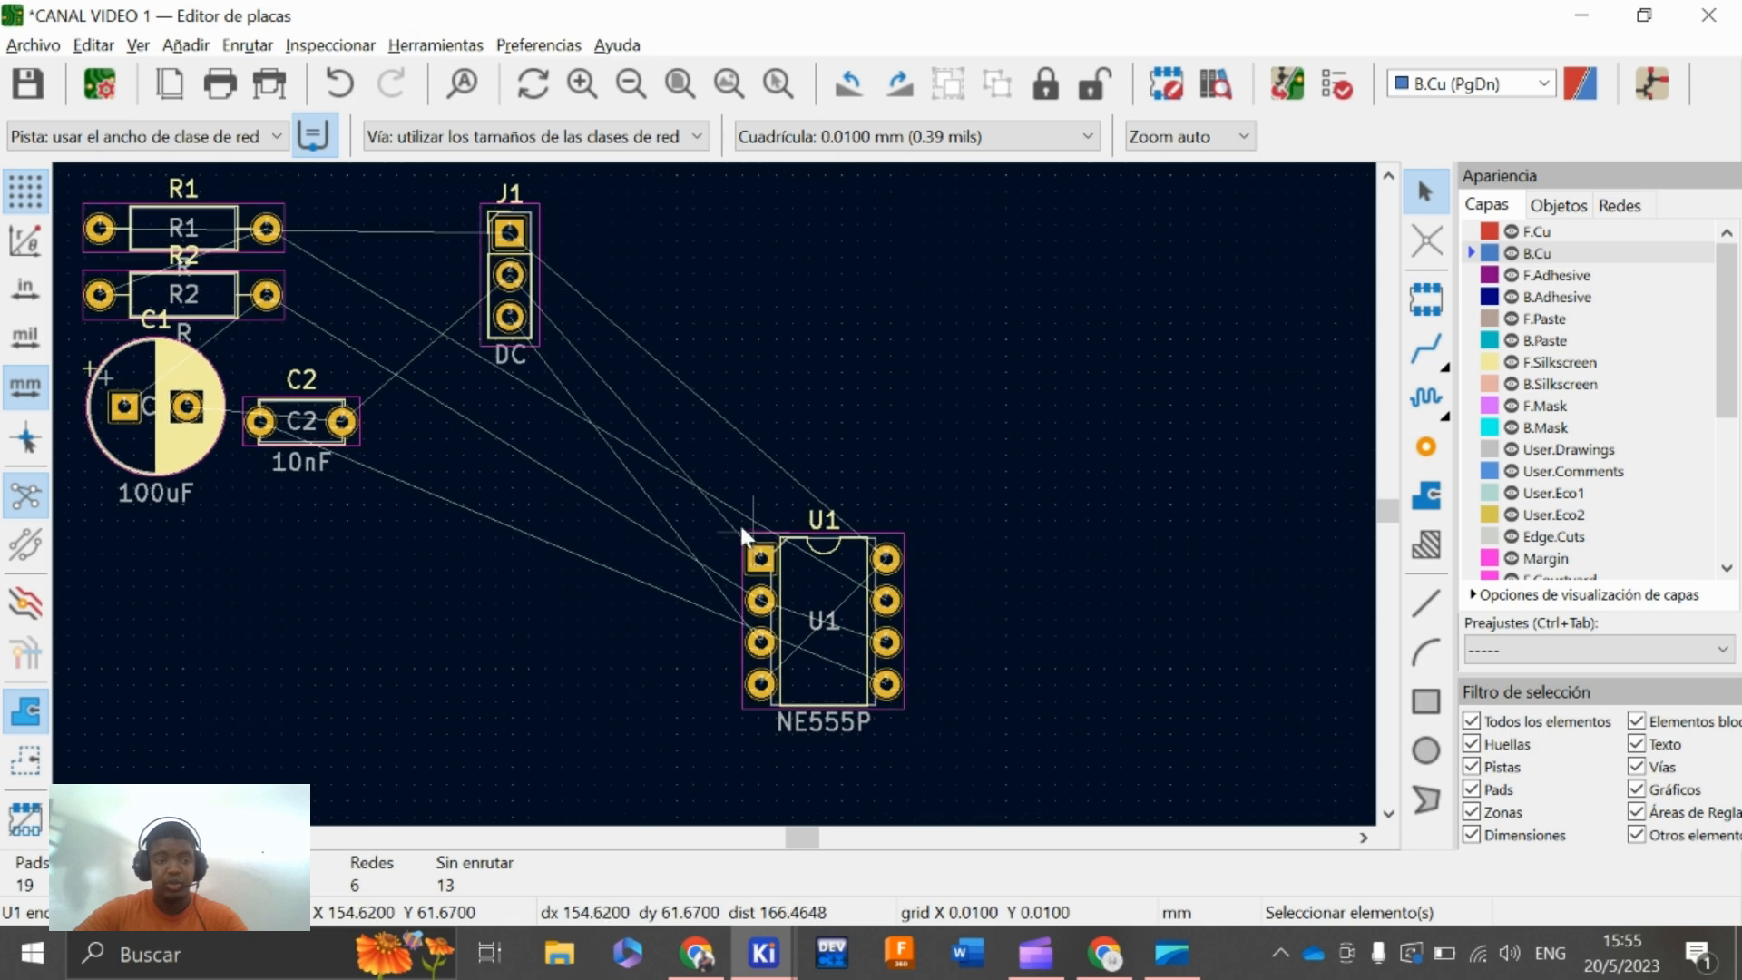
left_click(223, 221)
key("m")
key("r")
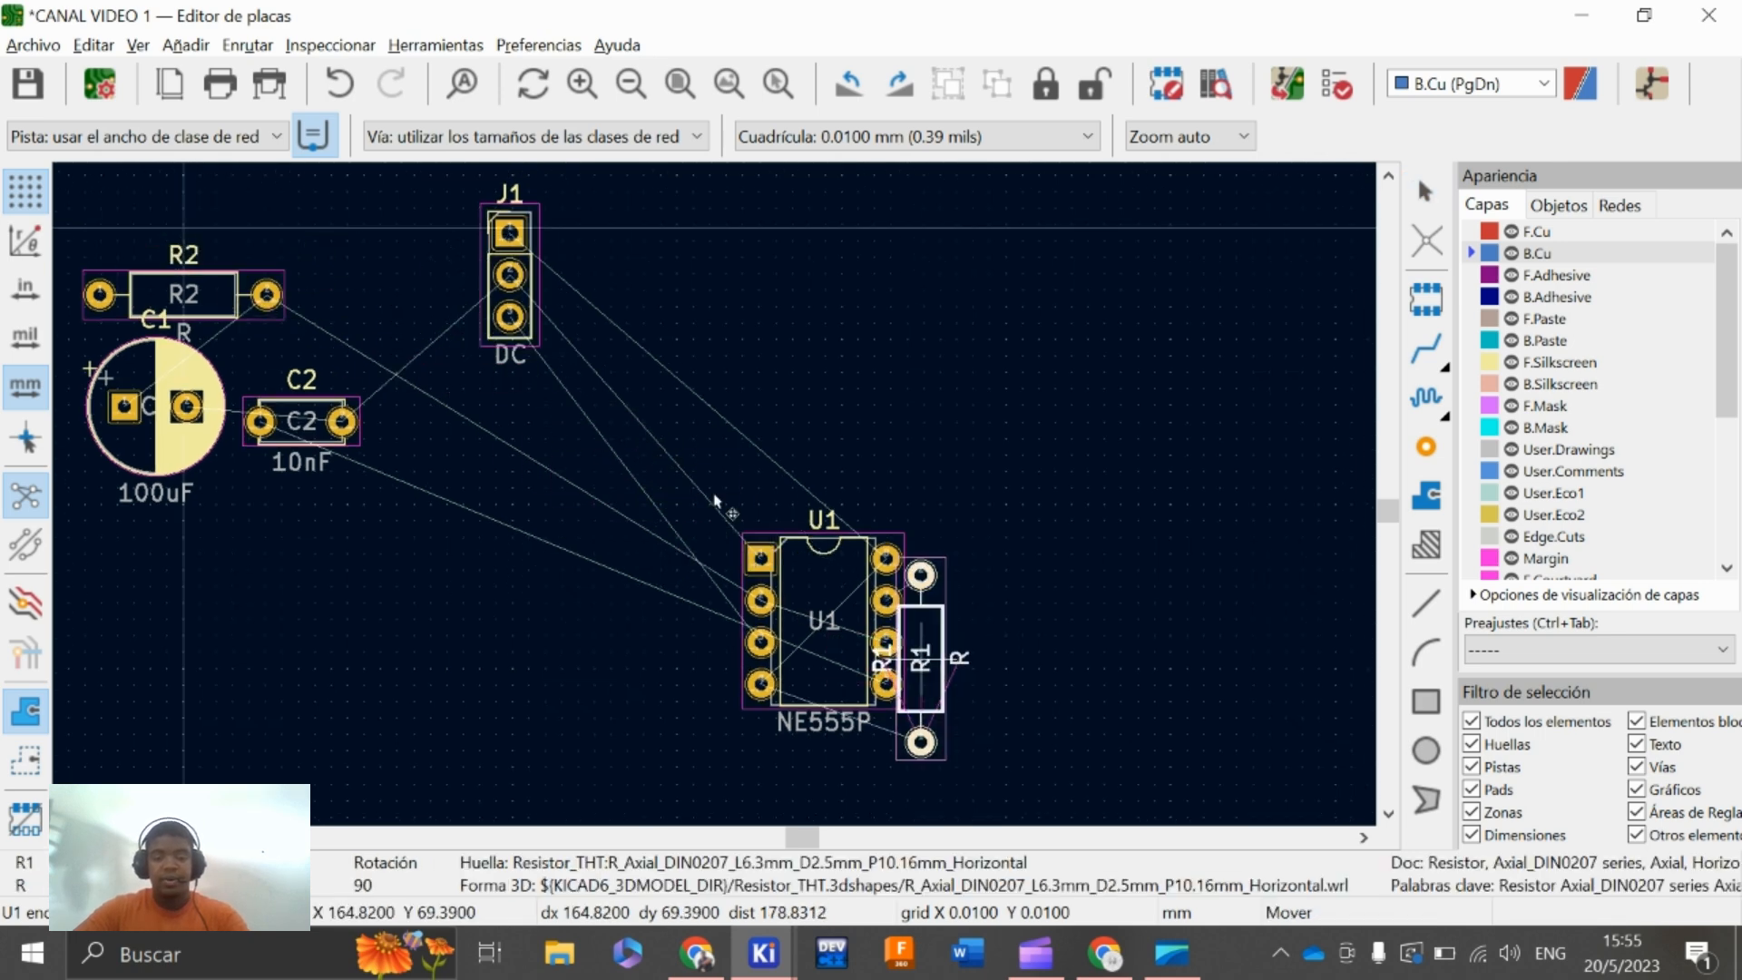
scroll(923, 662, "up", 3)
scroll(716, 501, "down", 2)
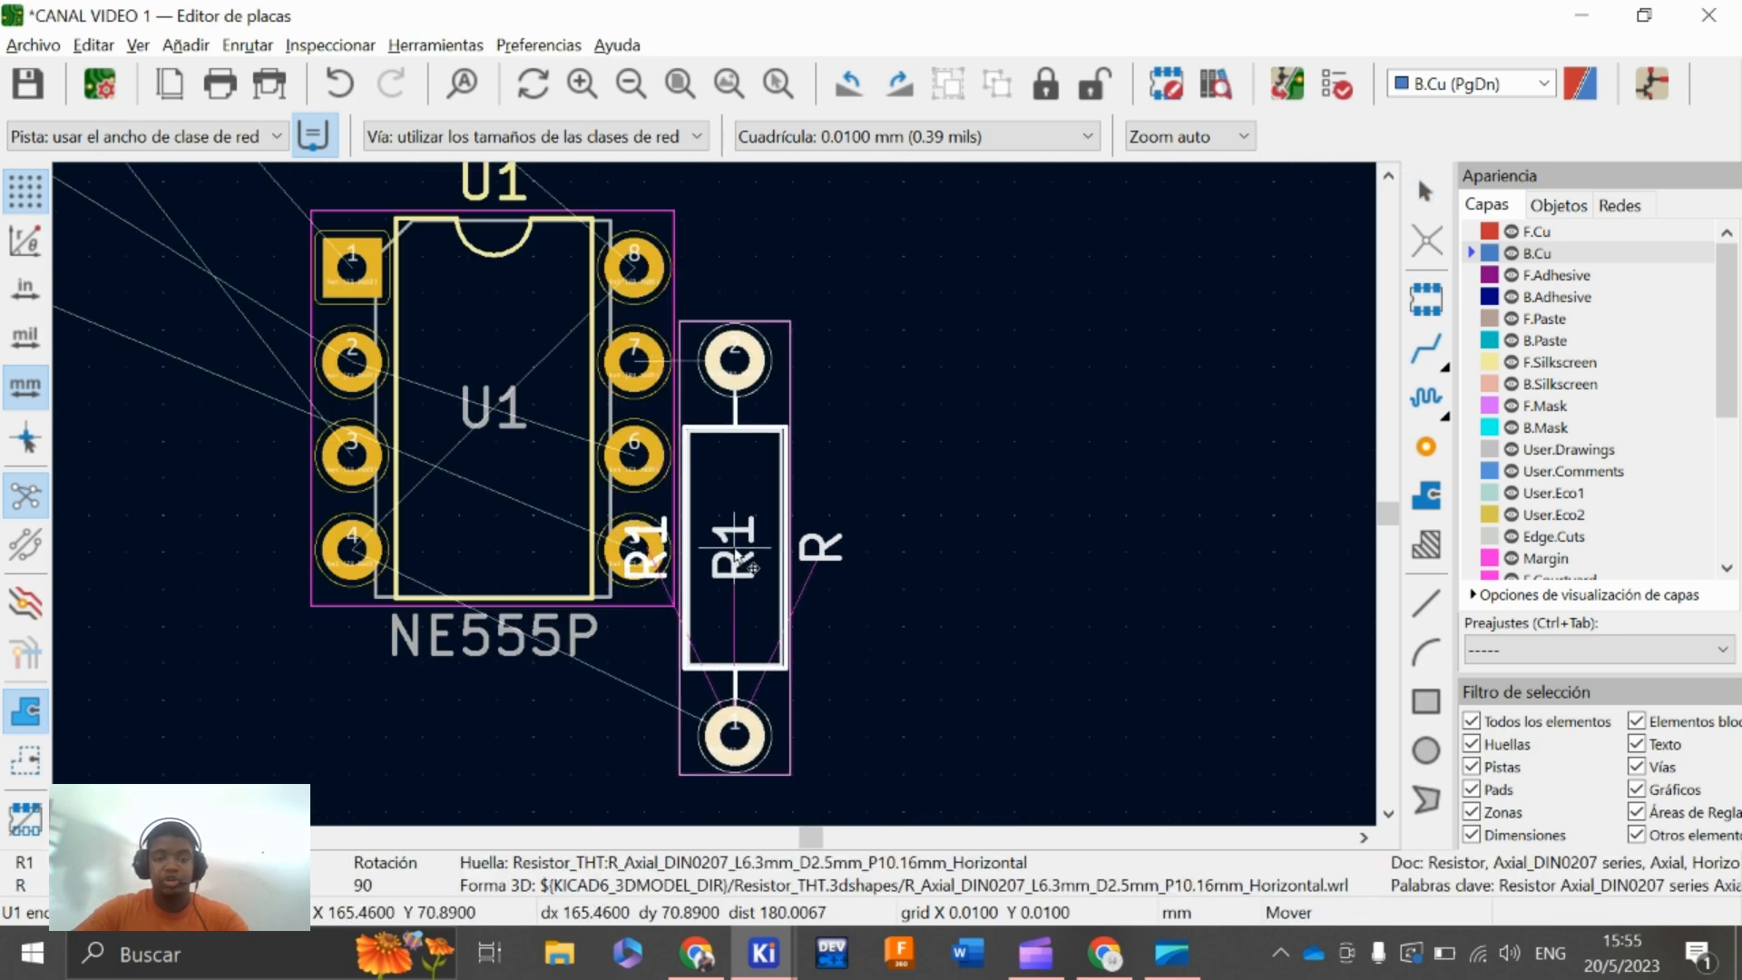
left_click(737, 561)
Examine the connection line between U1's pin 7 and R1's pad 2, and R1's position next to the timer
scroll(654, 359, "up", 6)
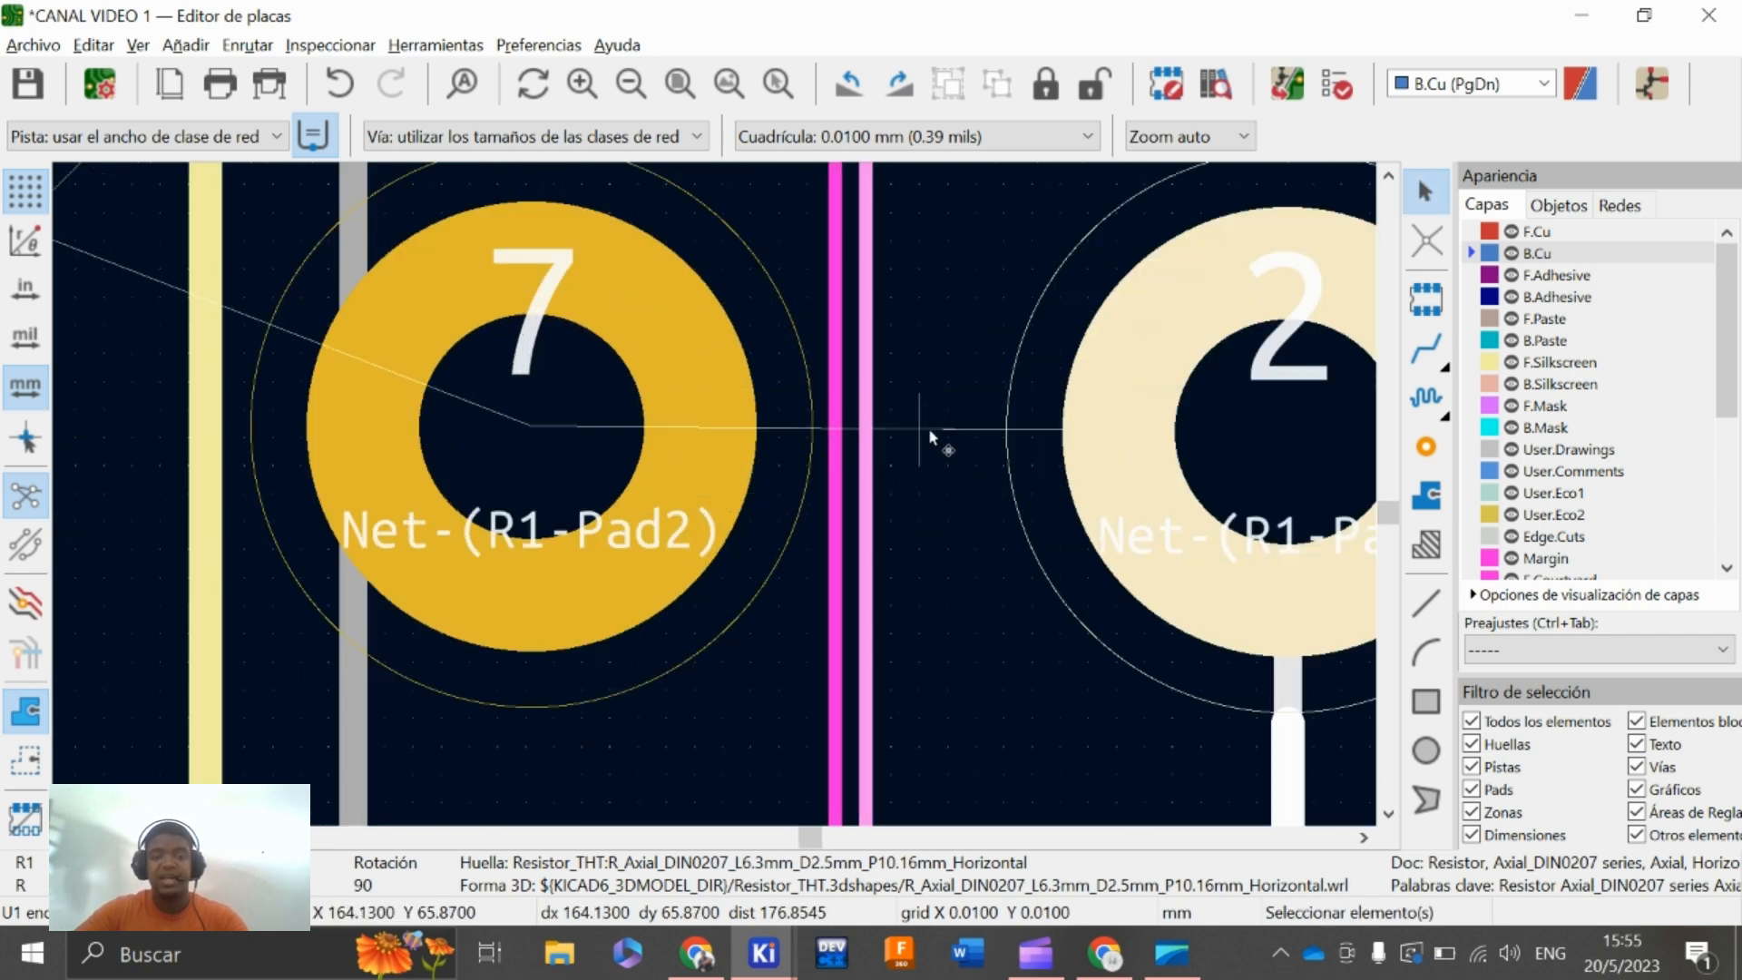
scroll(942, 442, "up", 5)
scroll(719, 498, "down", 6)
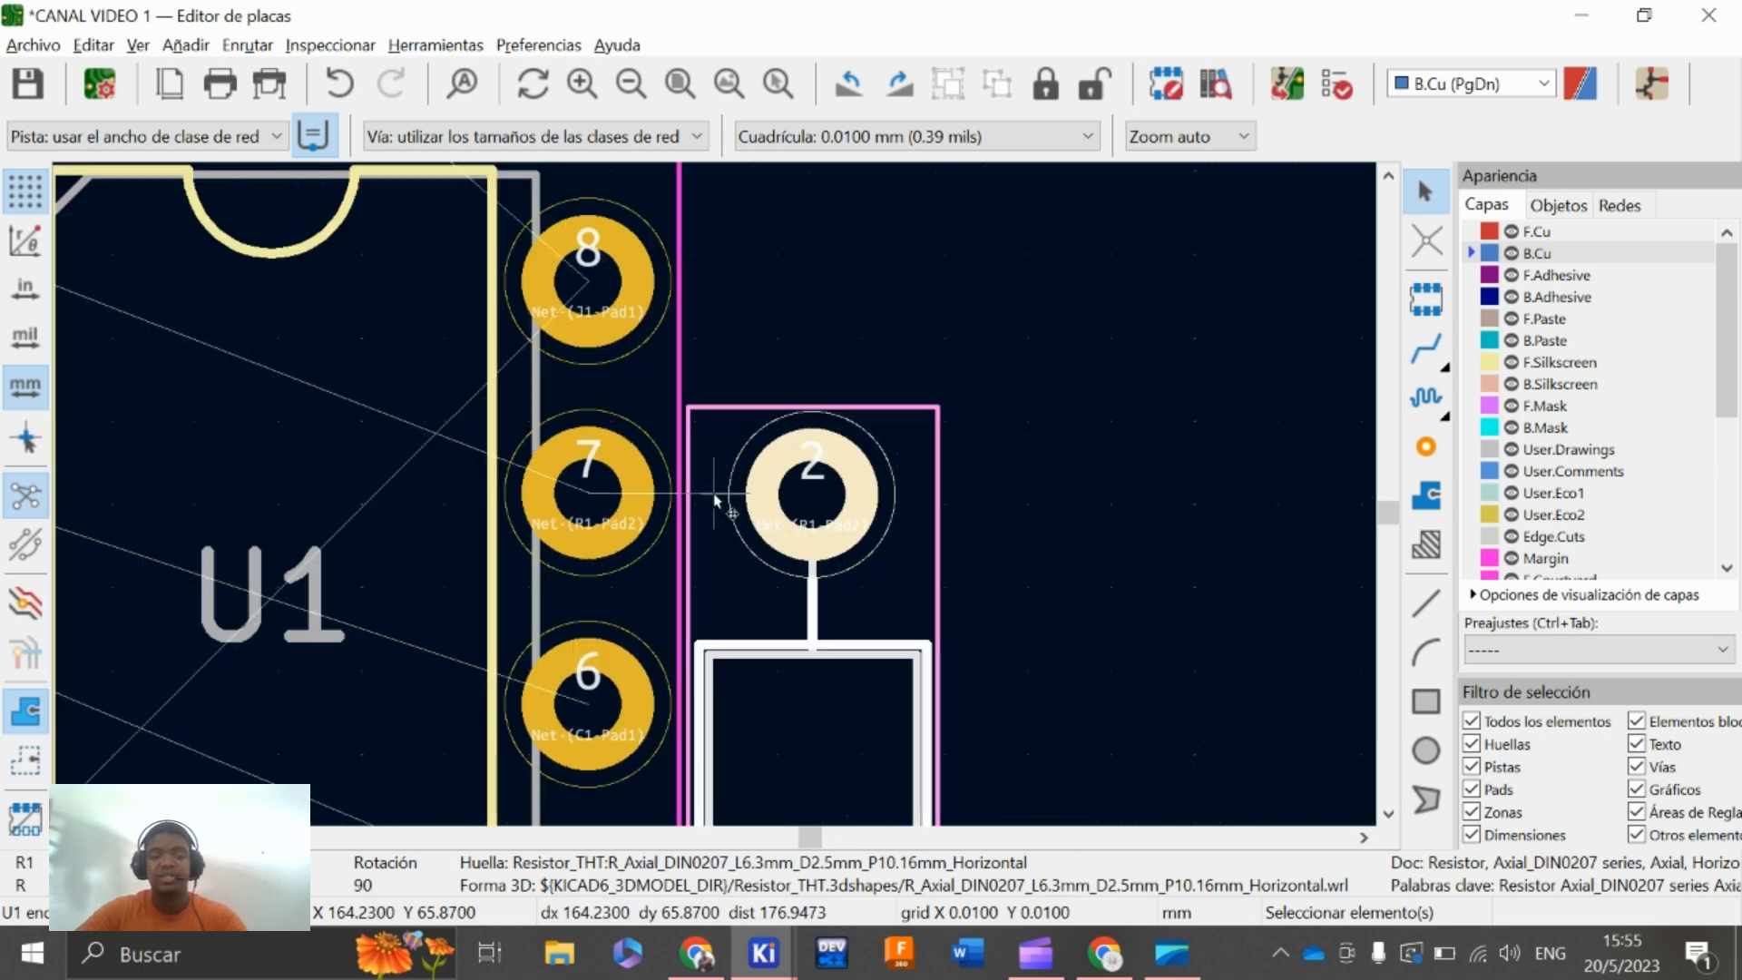
scroll(719, 495, "up", 1)
scroll(718, 495, "down", 9)
scroll(717, 502, "up", 6)
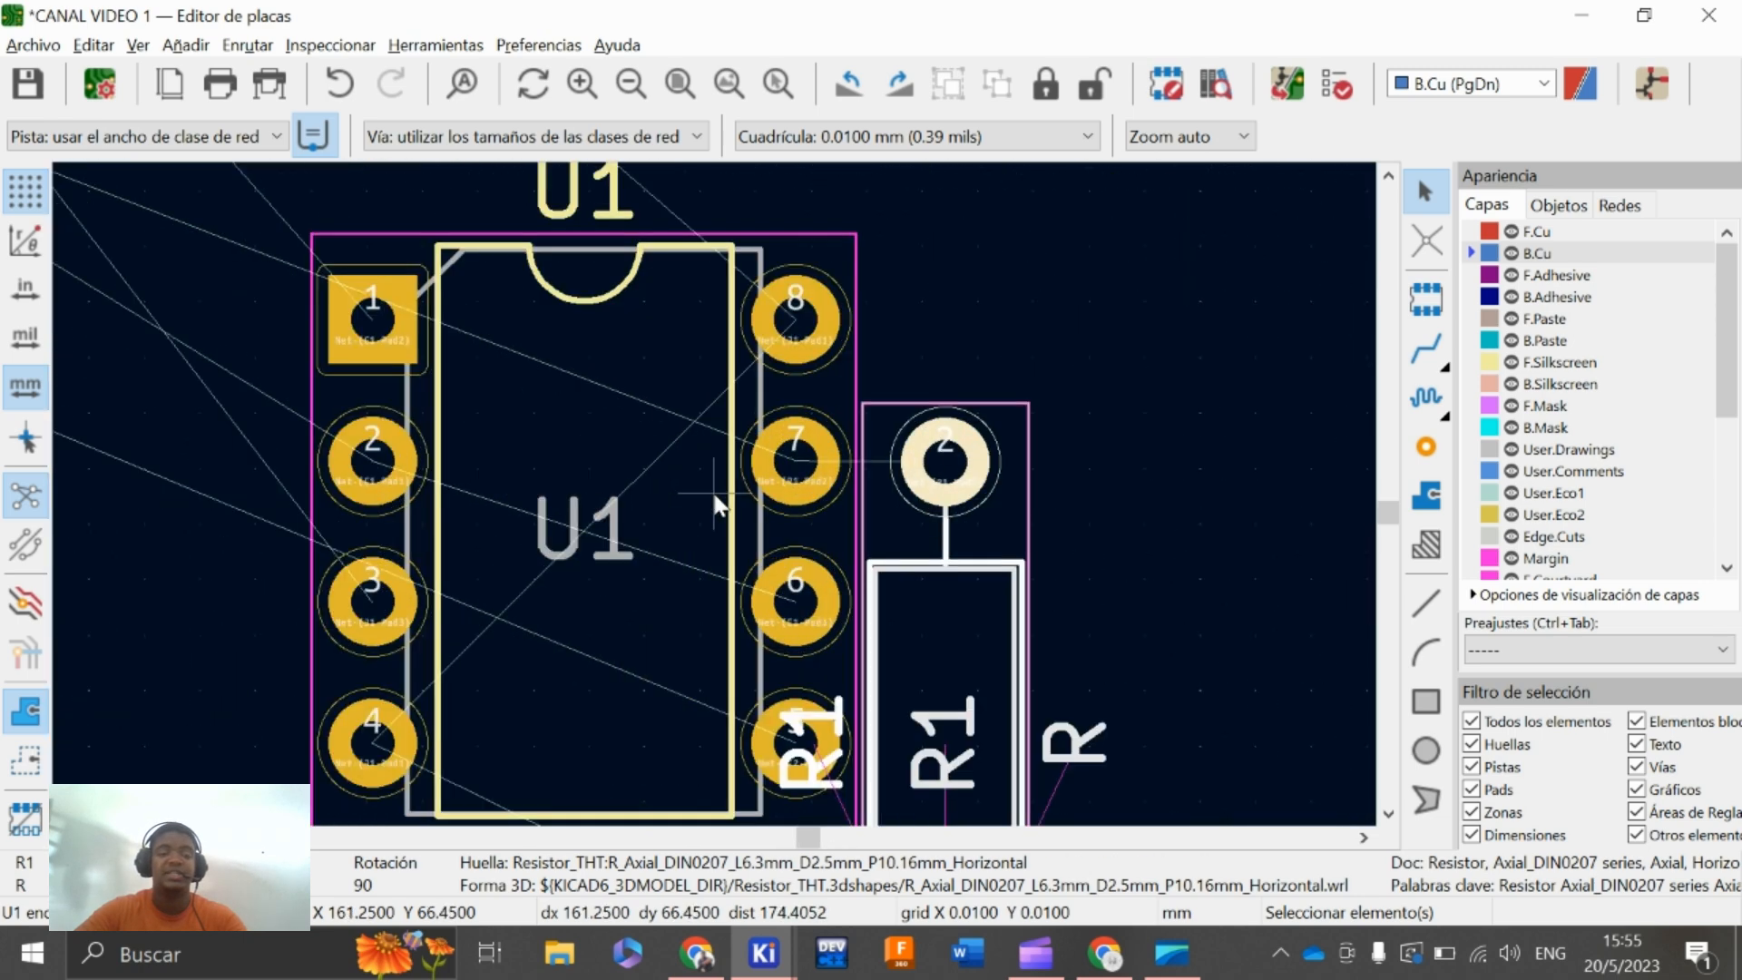
scroll(681, 487, "down", 5)
scroll(704, 490, "up", 5)
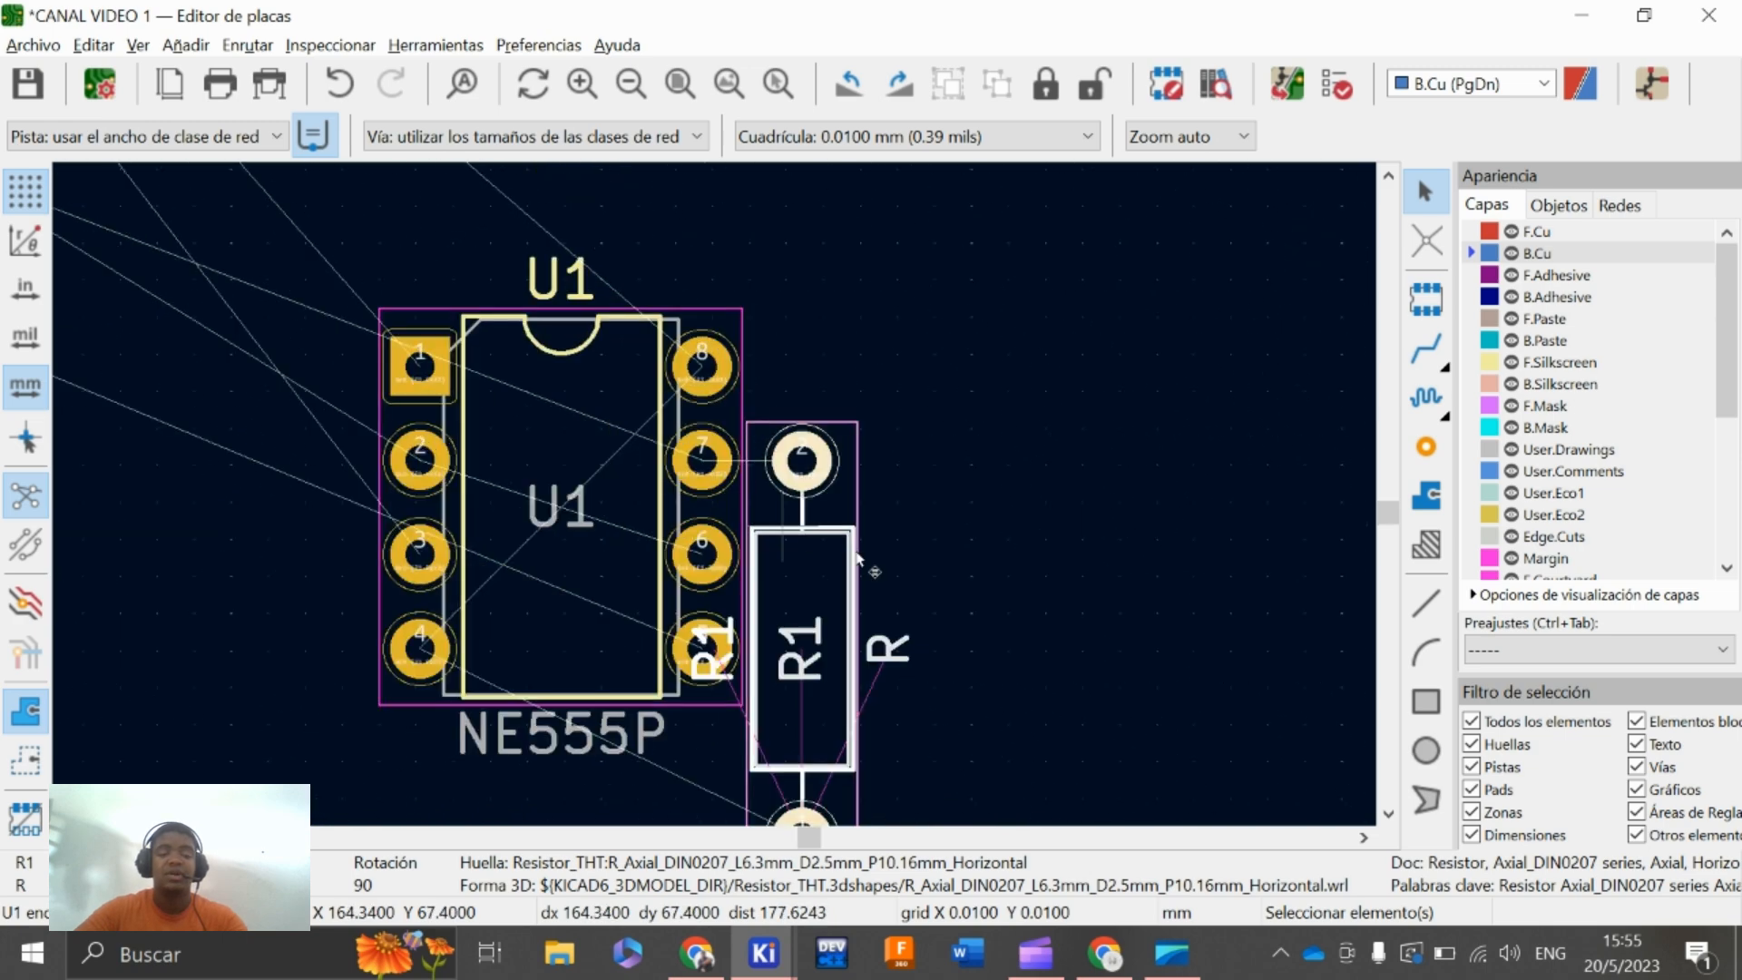
Check R1 and R2 in the schematic, and place R2 rotated to -90° right beside R1, with its pad 1 facing R1's pad 2
key("alt+Tab")
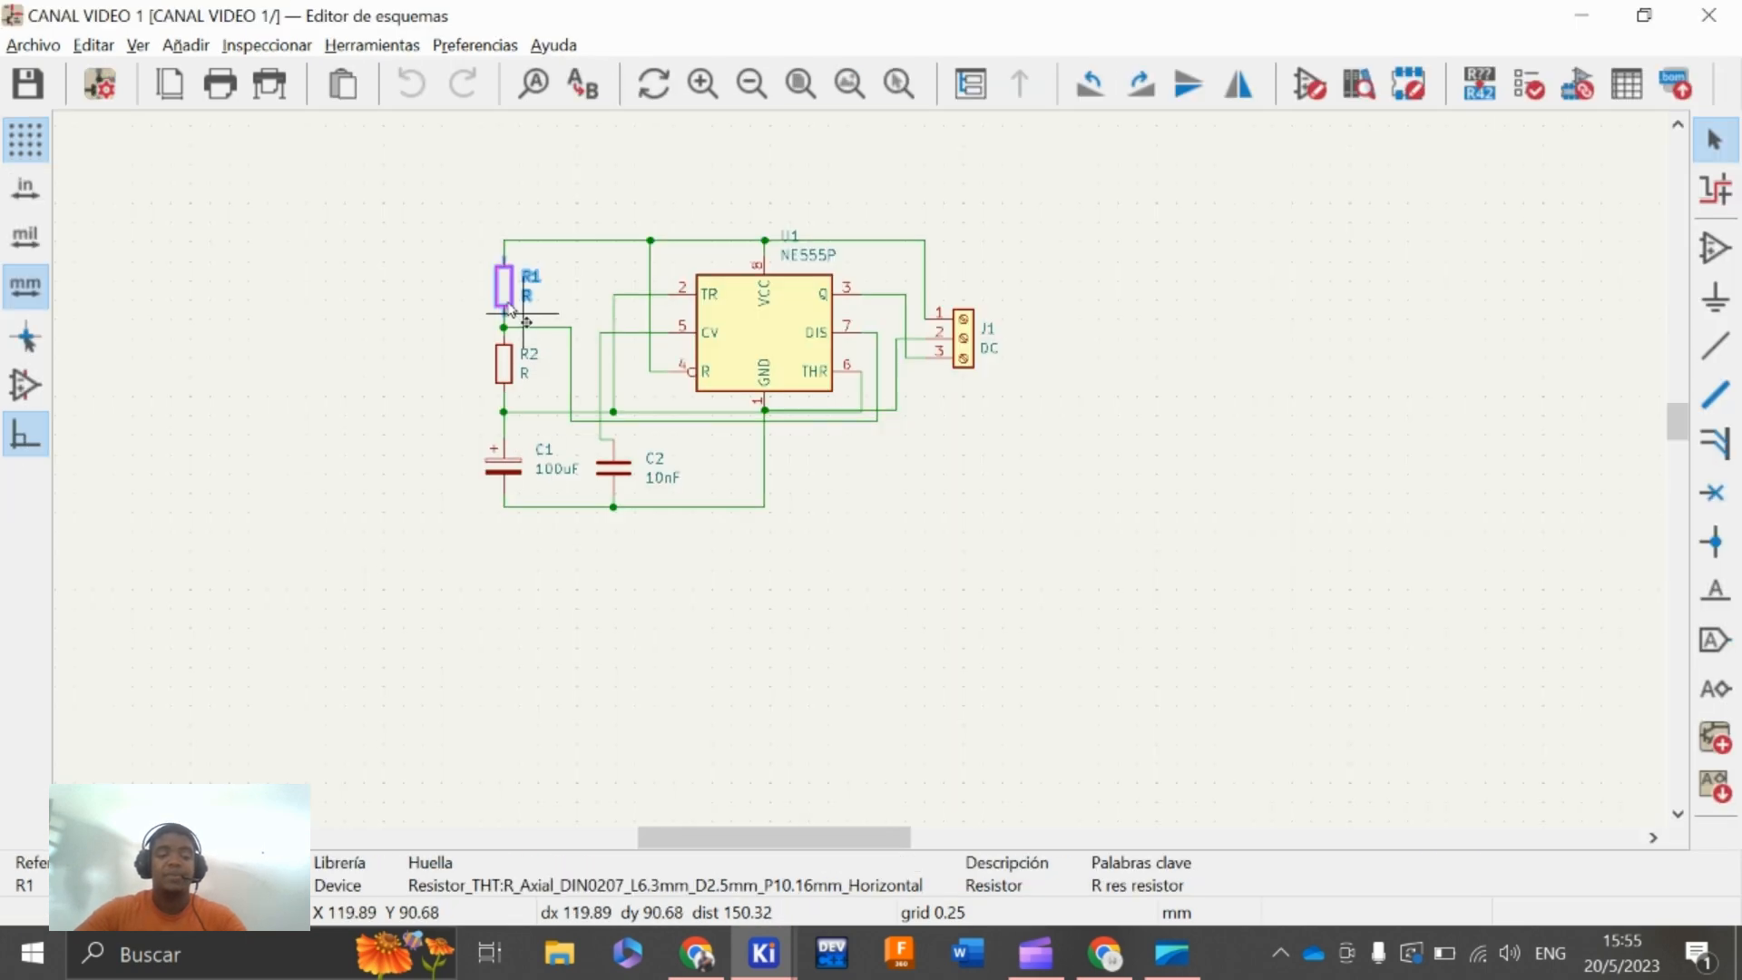
key("alt+Tab")
scroll(717, 492, "down", 5)
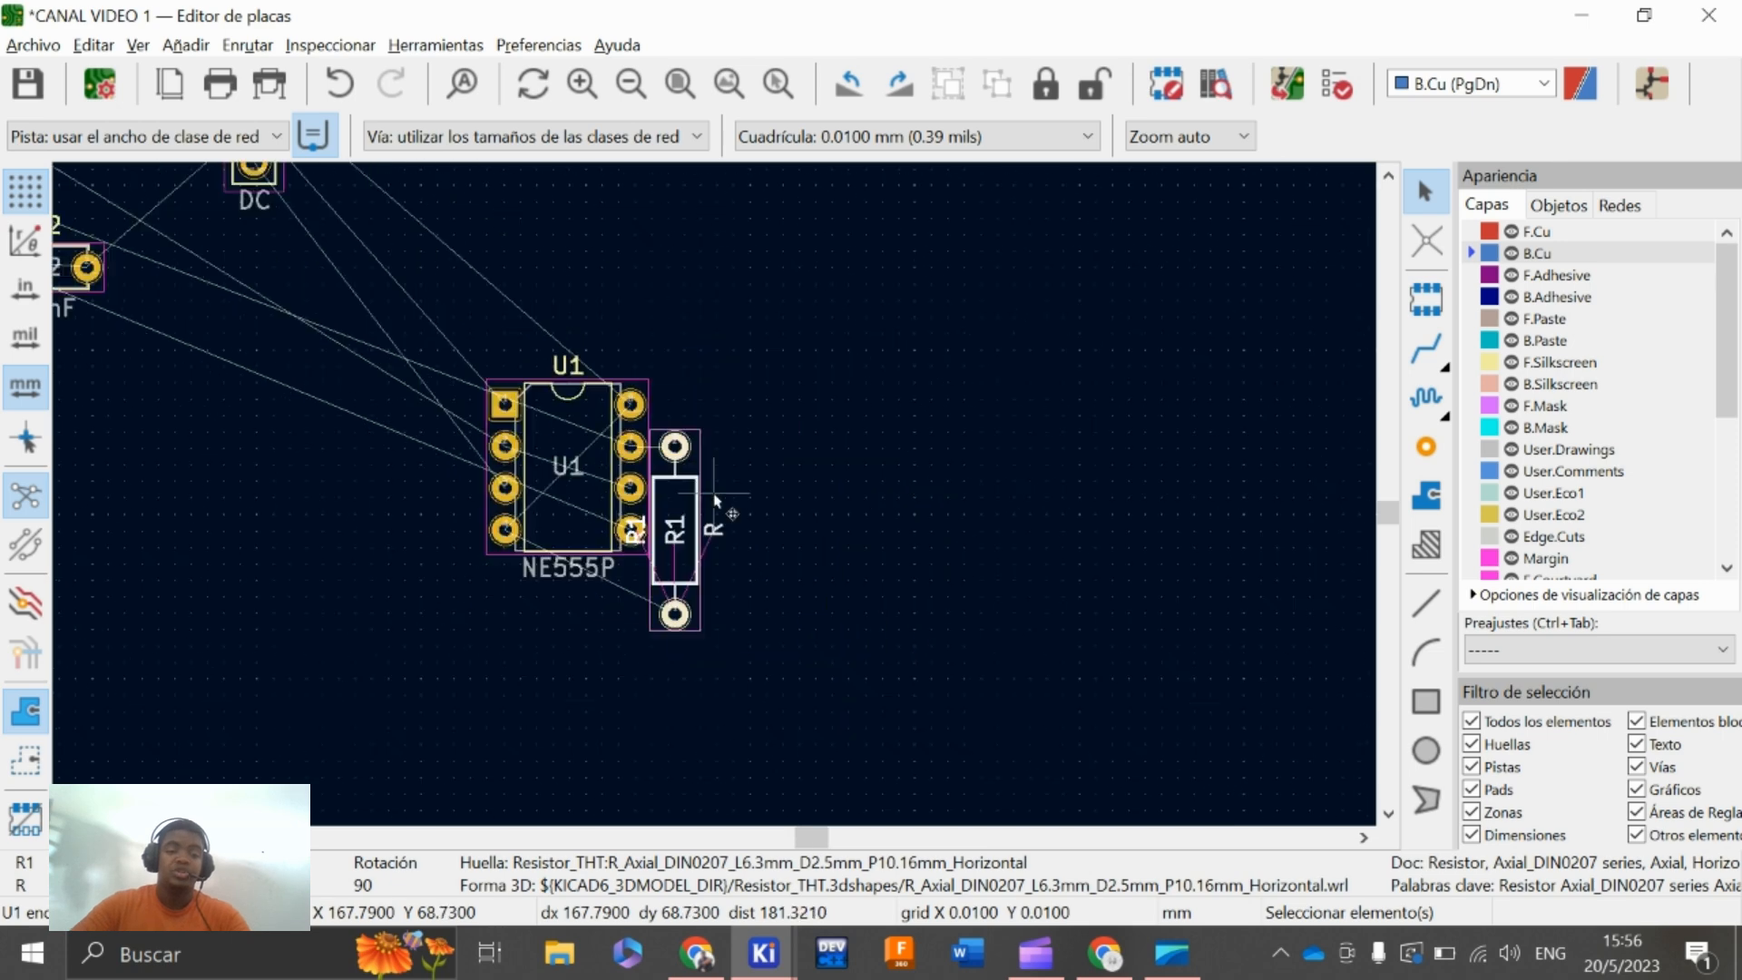
left_click(154, 245)
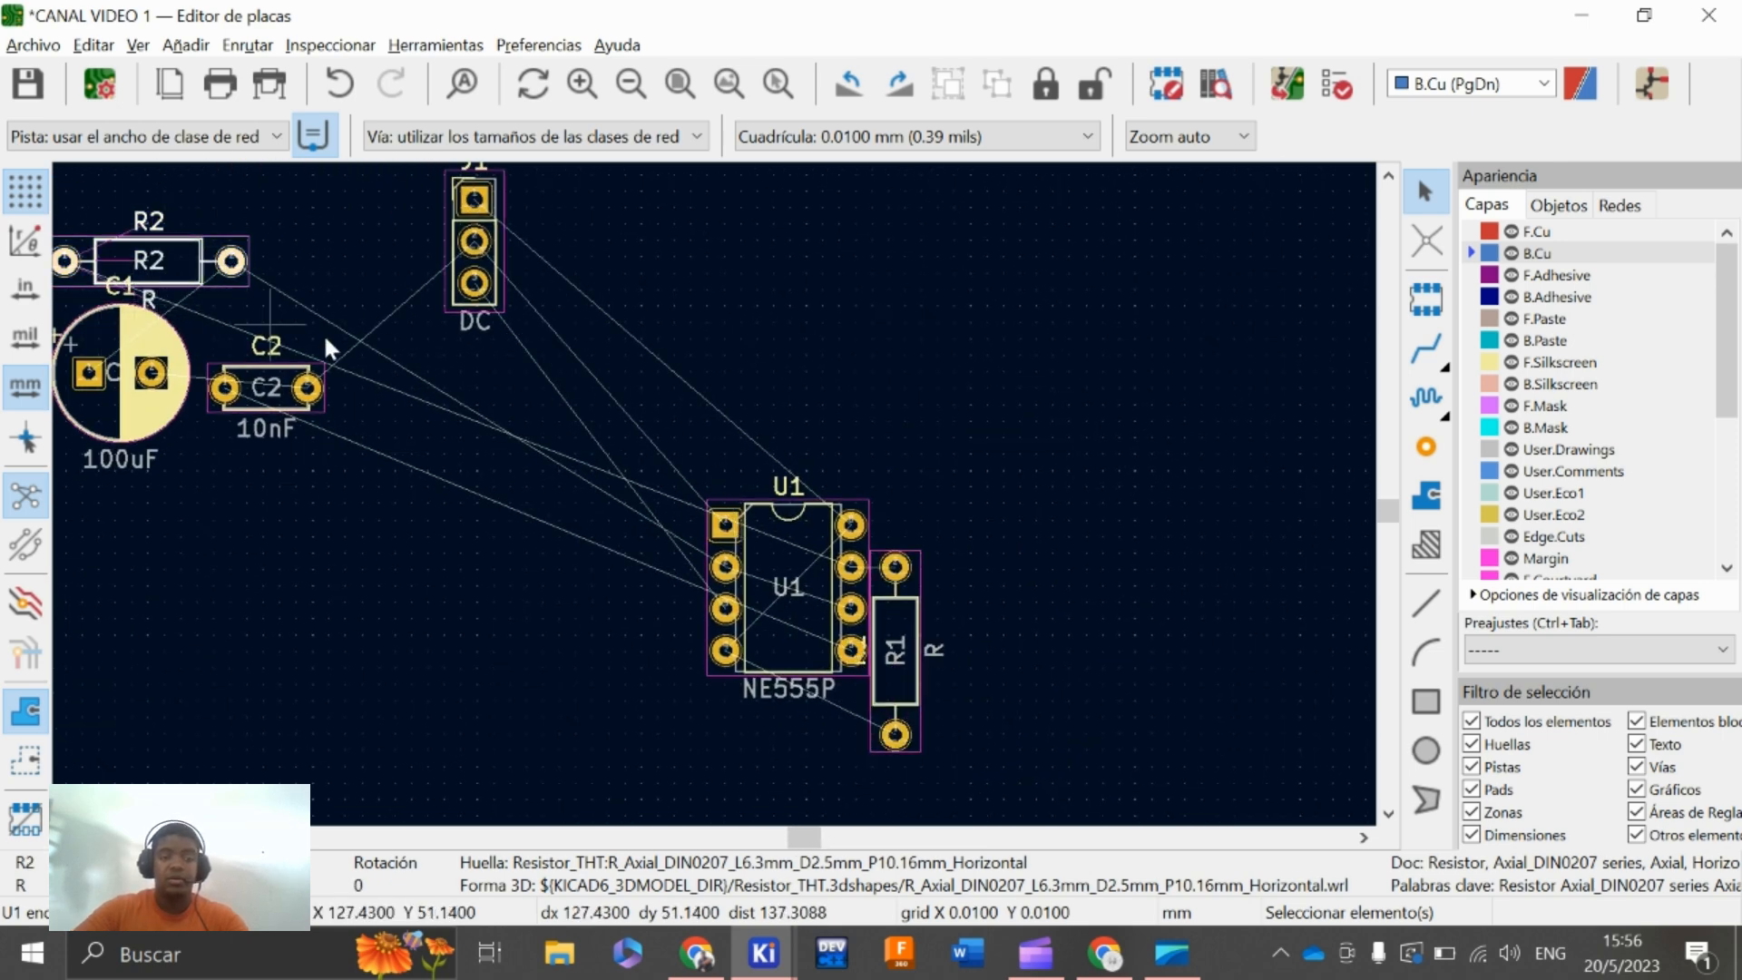
key("m")
key("r")
scroll(893, 649, "up", 5)
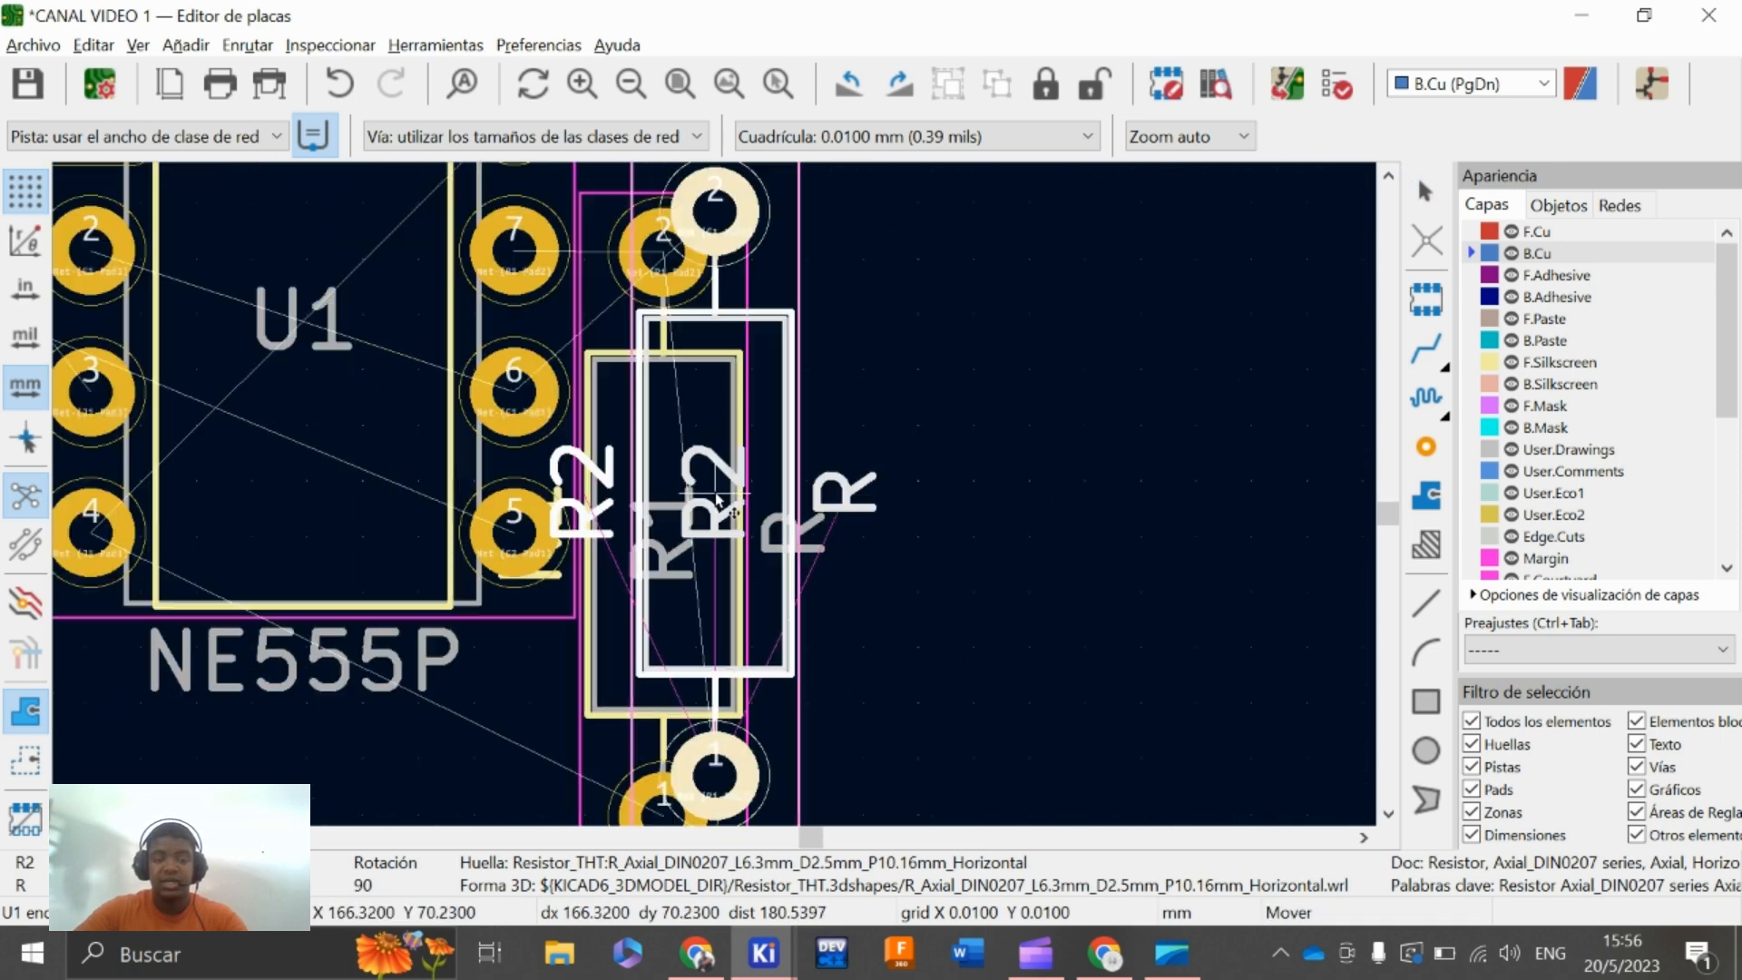
key("r")
key("r")
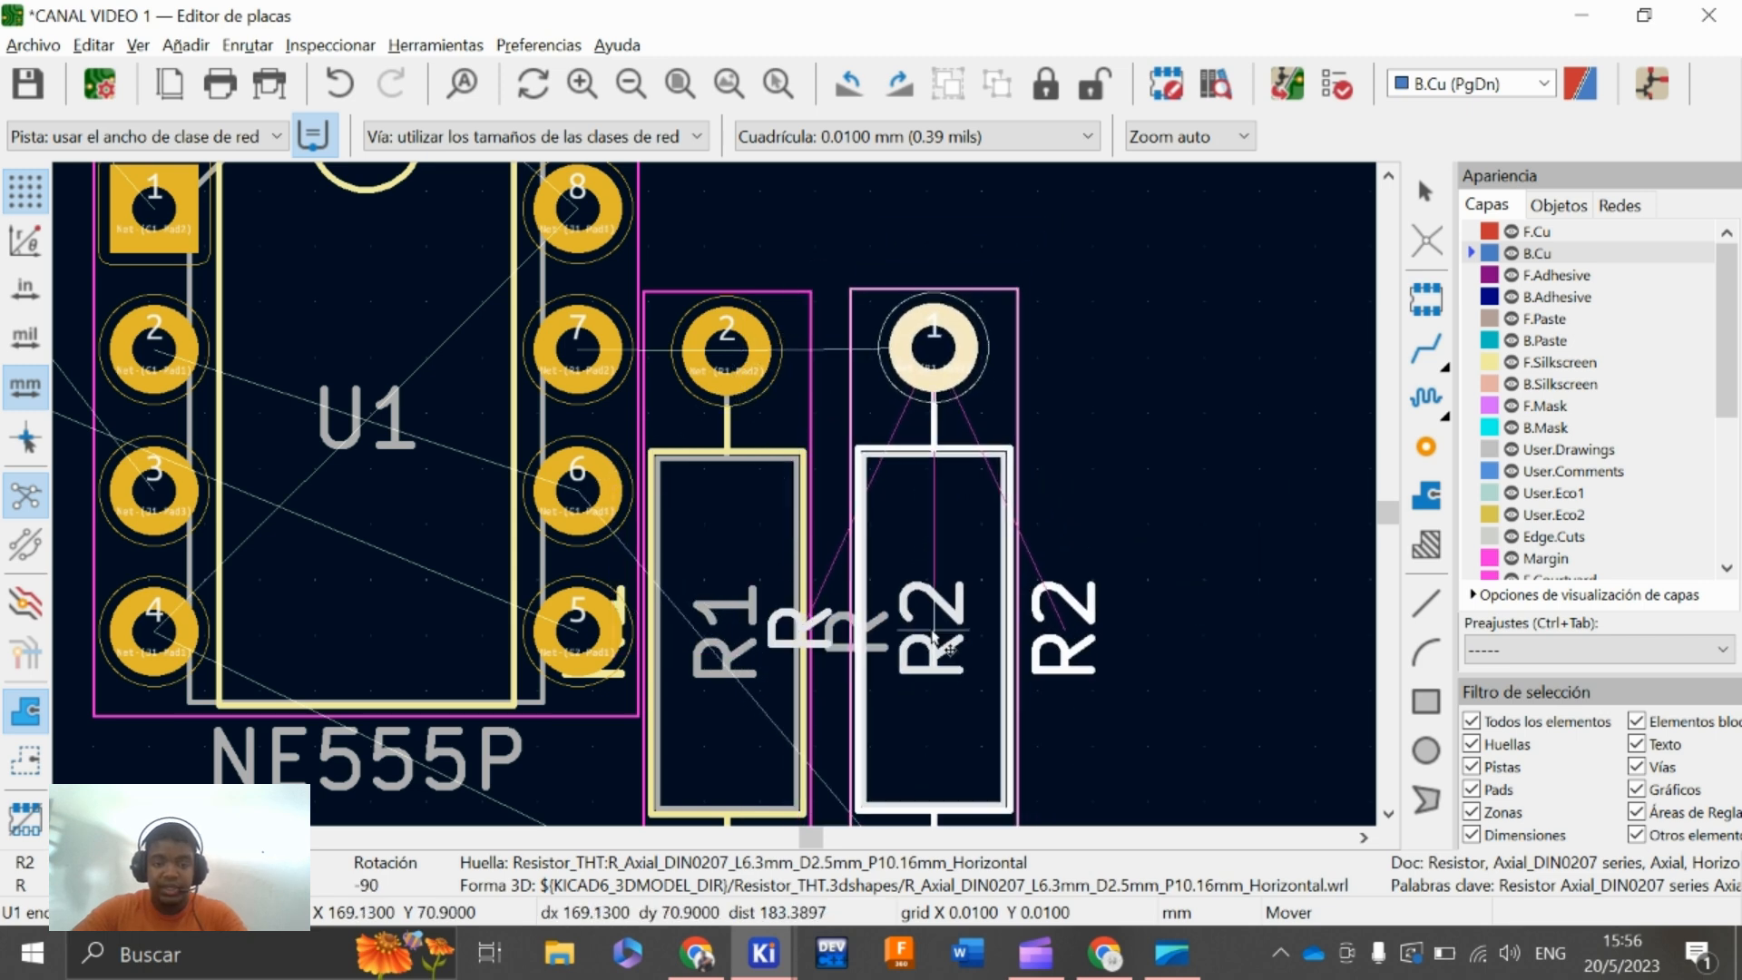
left_click(898, 635)
Select the 100uF capacitor C1 in the schematic and place its board footprint left of U1, rotated to 90°
scroll(948, 583, "down", 3)
key("alt+Tab")
left_click(508, 461)
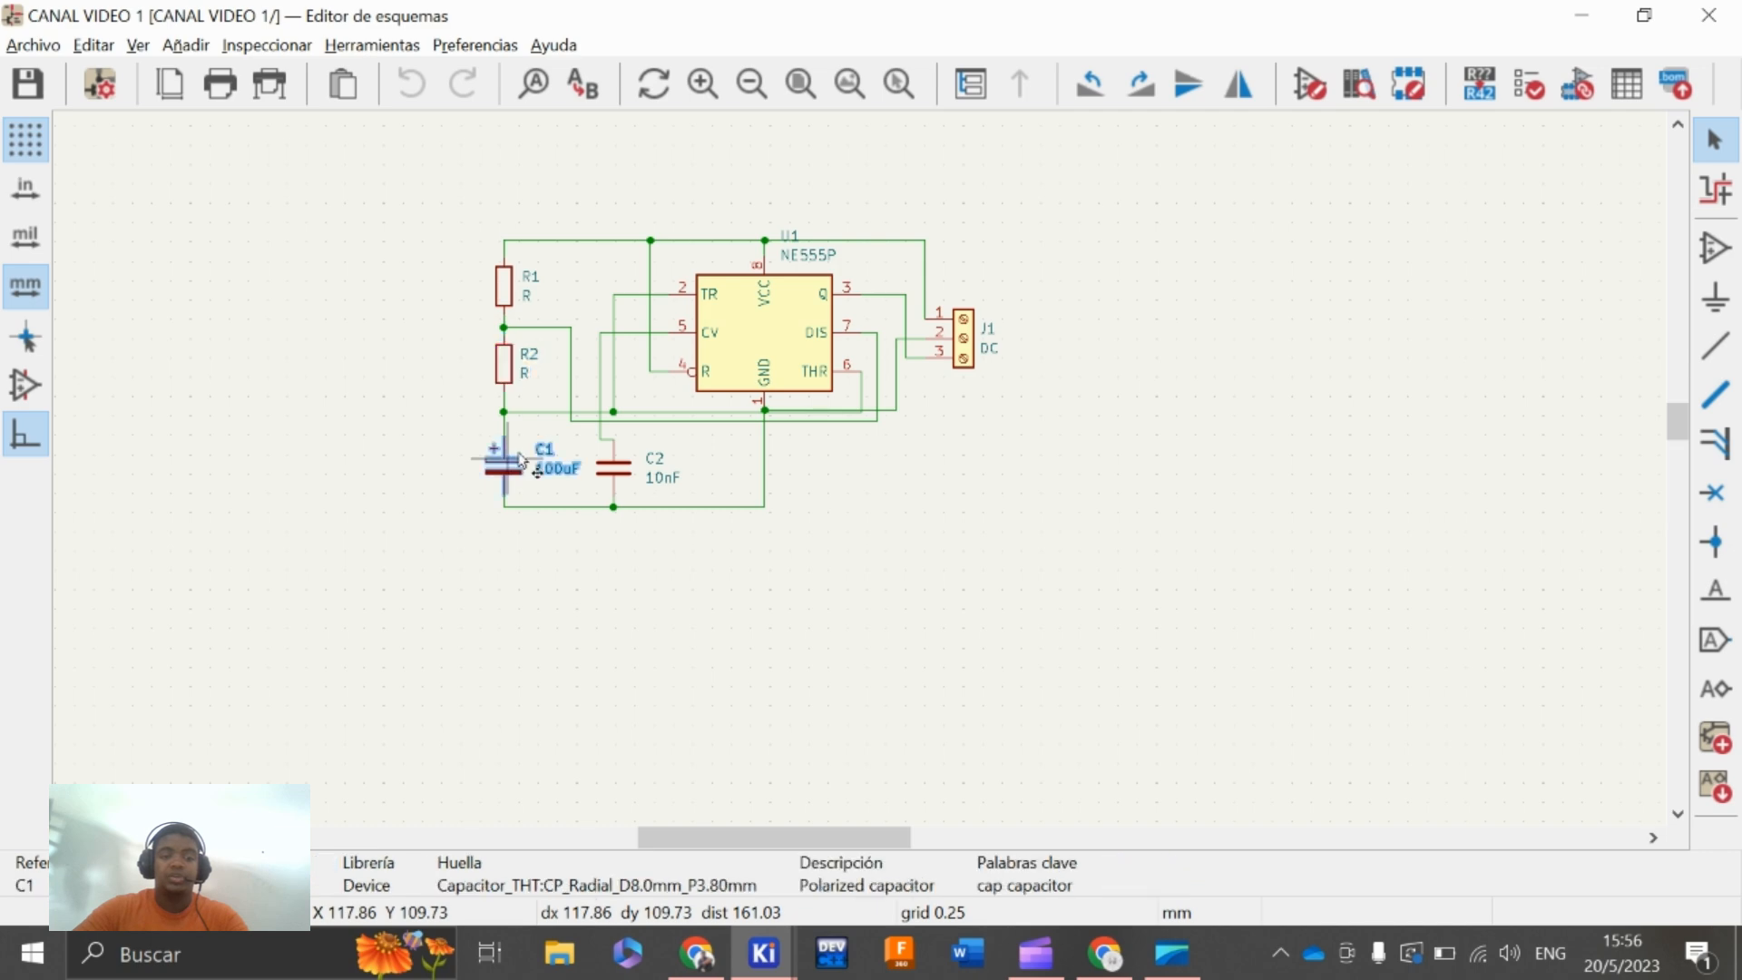
key("alt+Tab")
key("m")
scroll(717, 501, "down", 4)
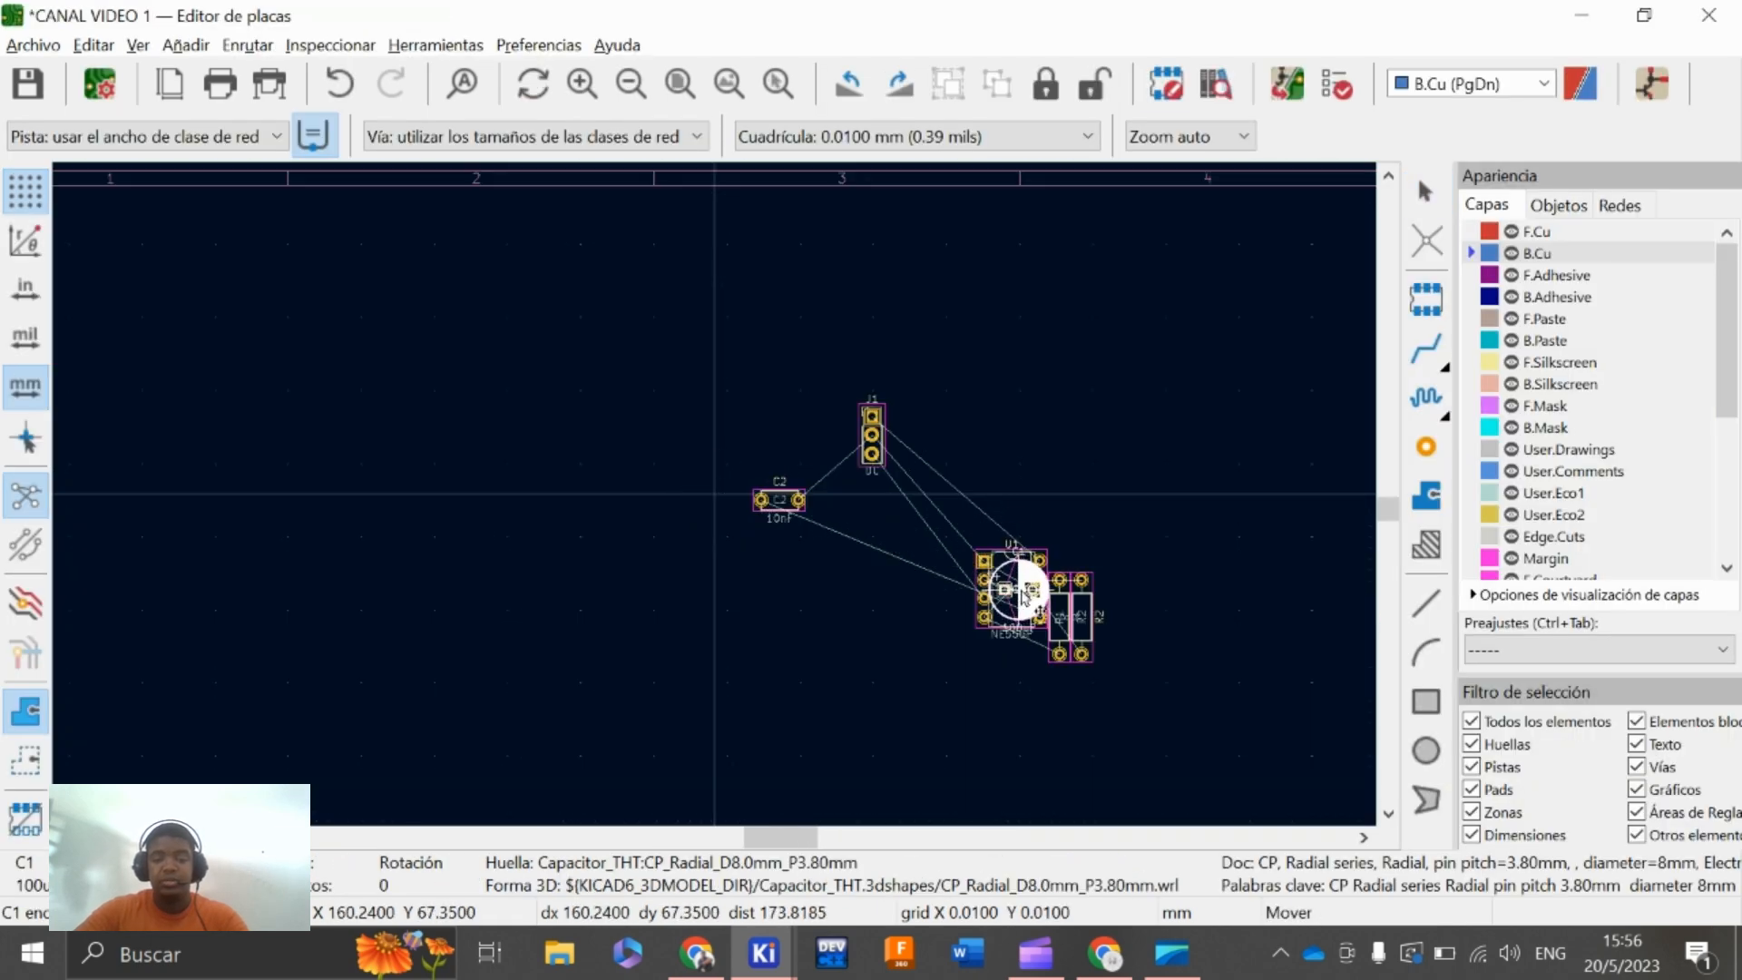
scroll(991, 556, "up", 7)
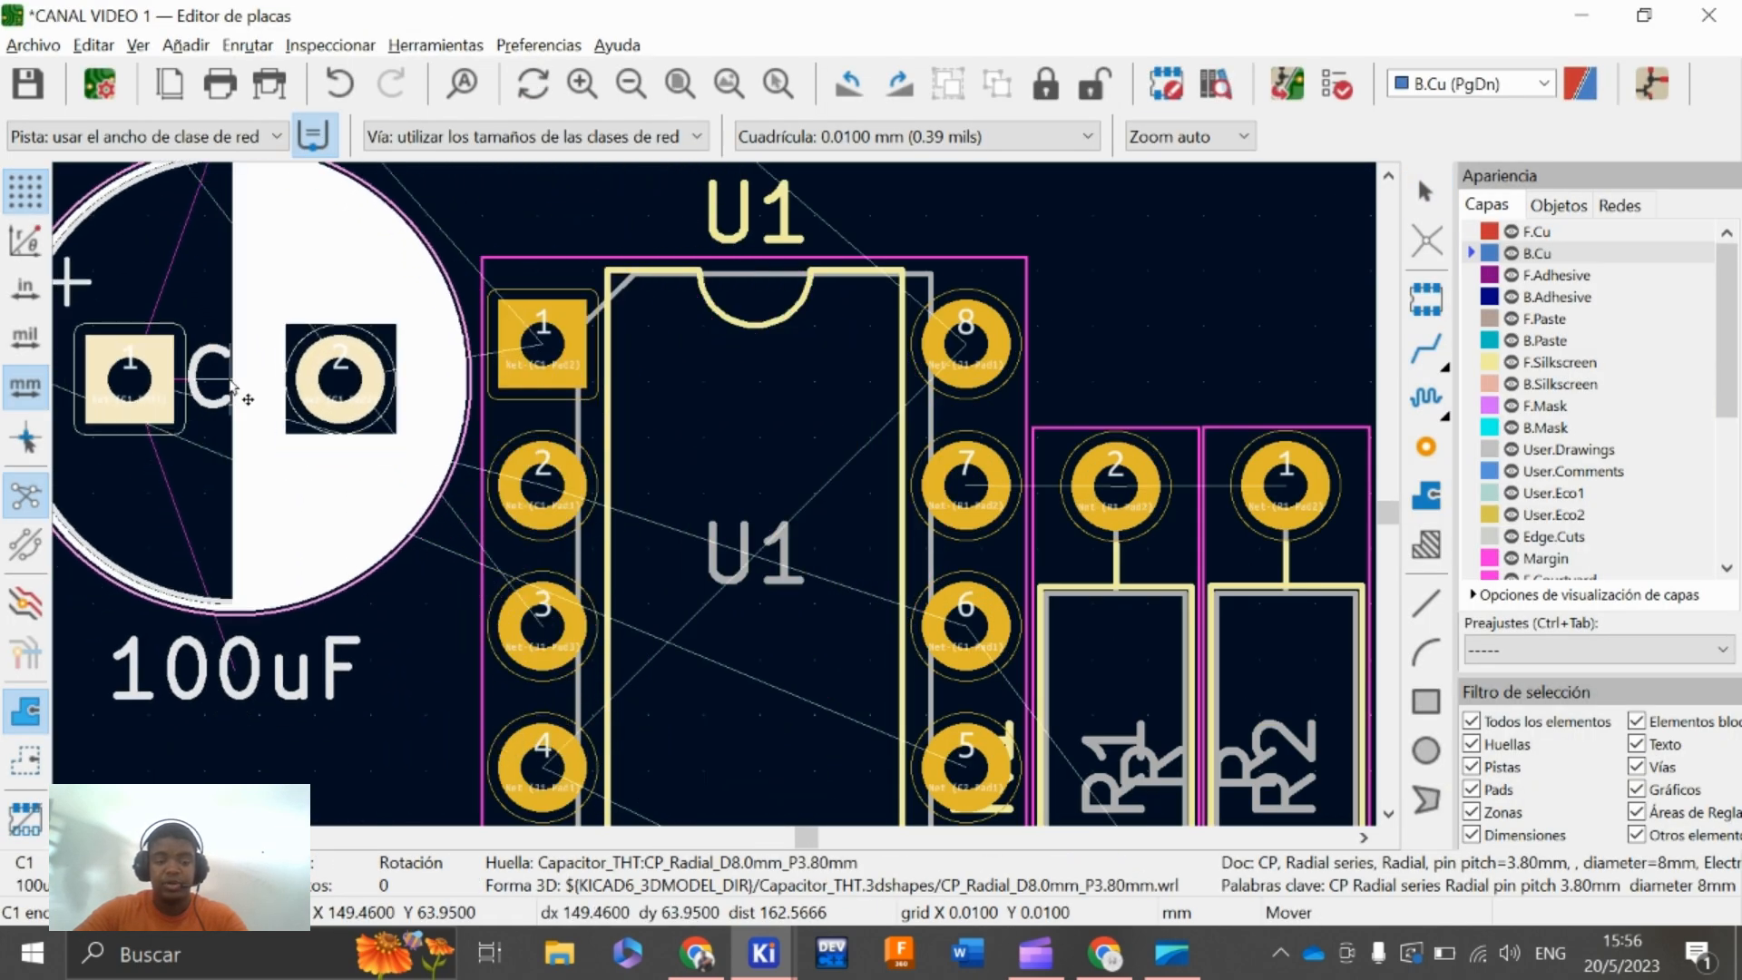
key("r")
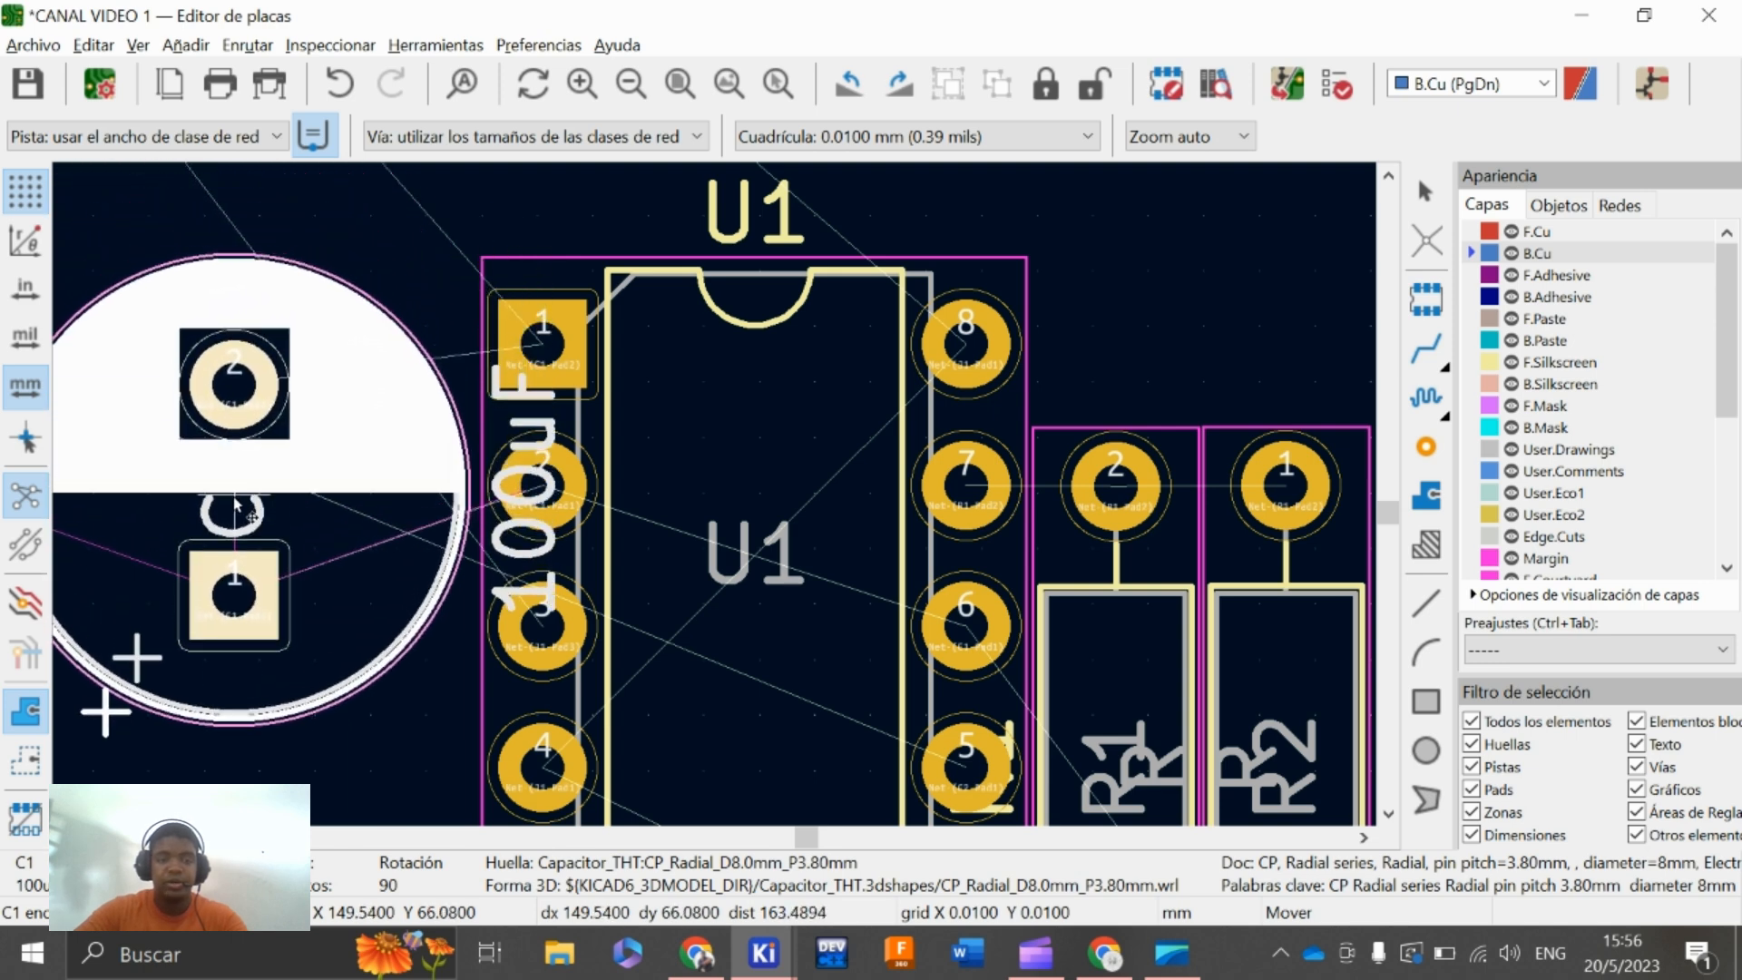
Select the 10nF capacitor C2 in the schematic and place its board footprint directly below U1, rotated to 180°
key("alt+Tab")
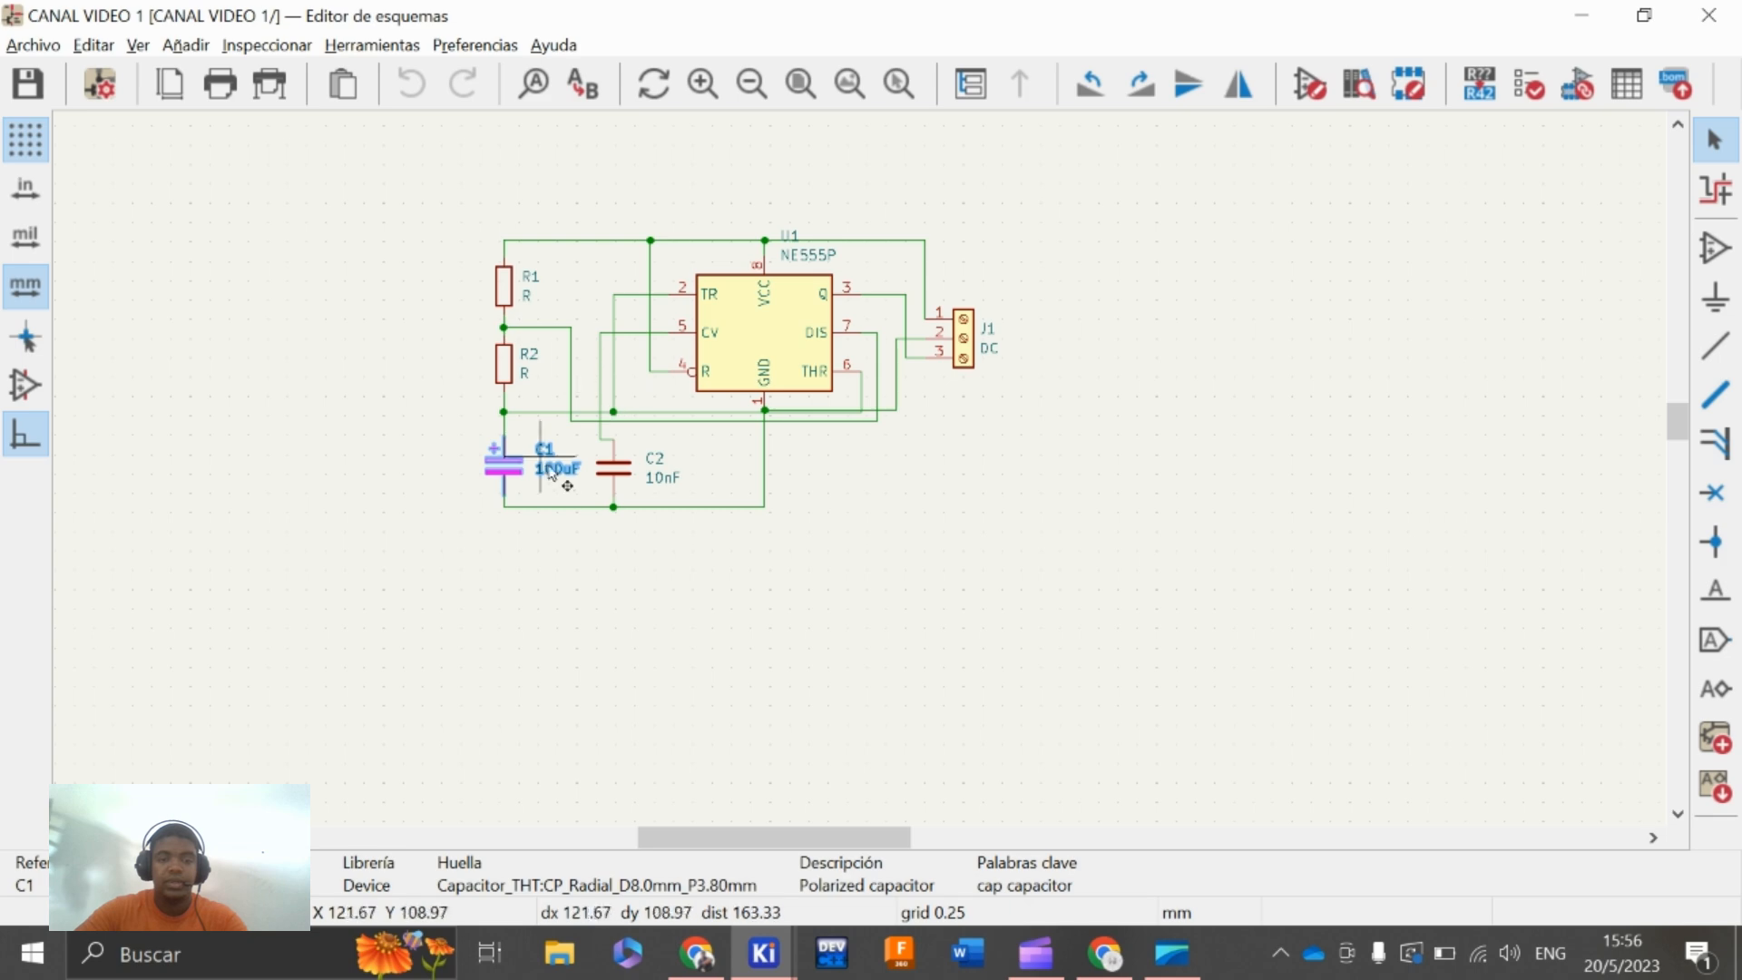
left_click(603, 470)
key("alt+Tab")
key("m")
scroll(622, 493, "down", 4)
scroll(1024, 711, "up", 5)
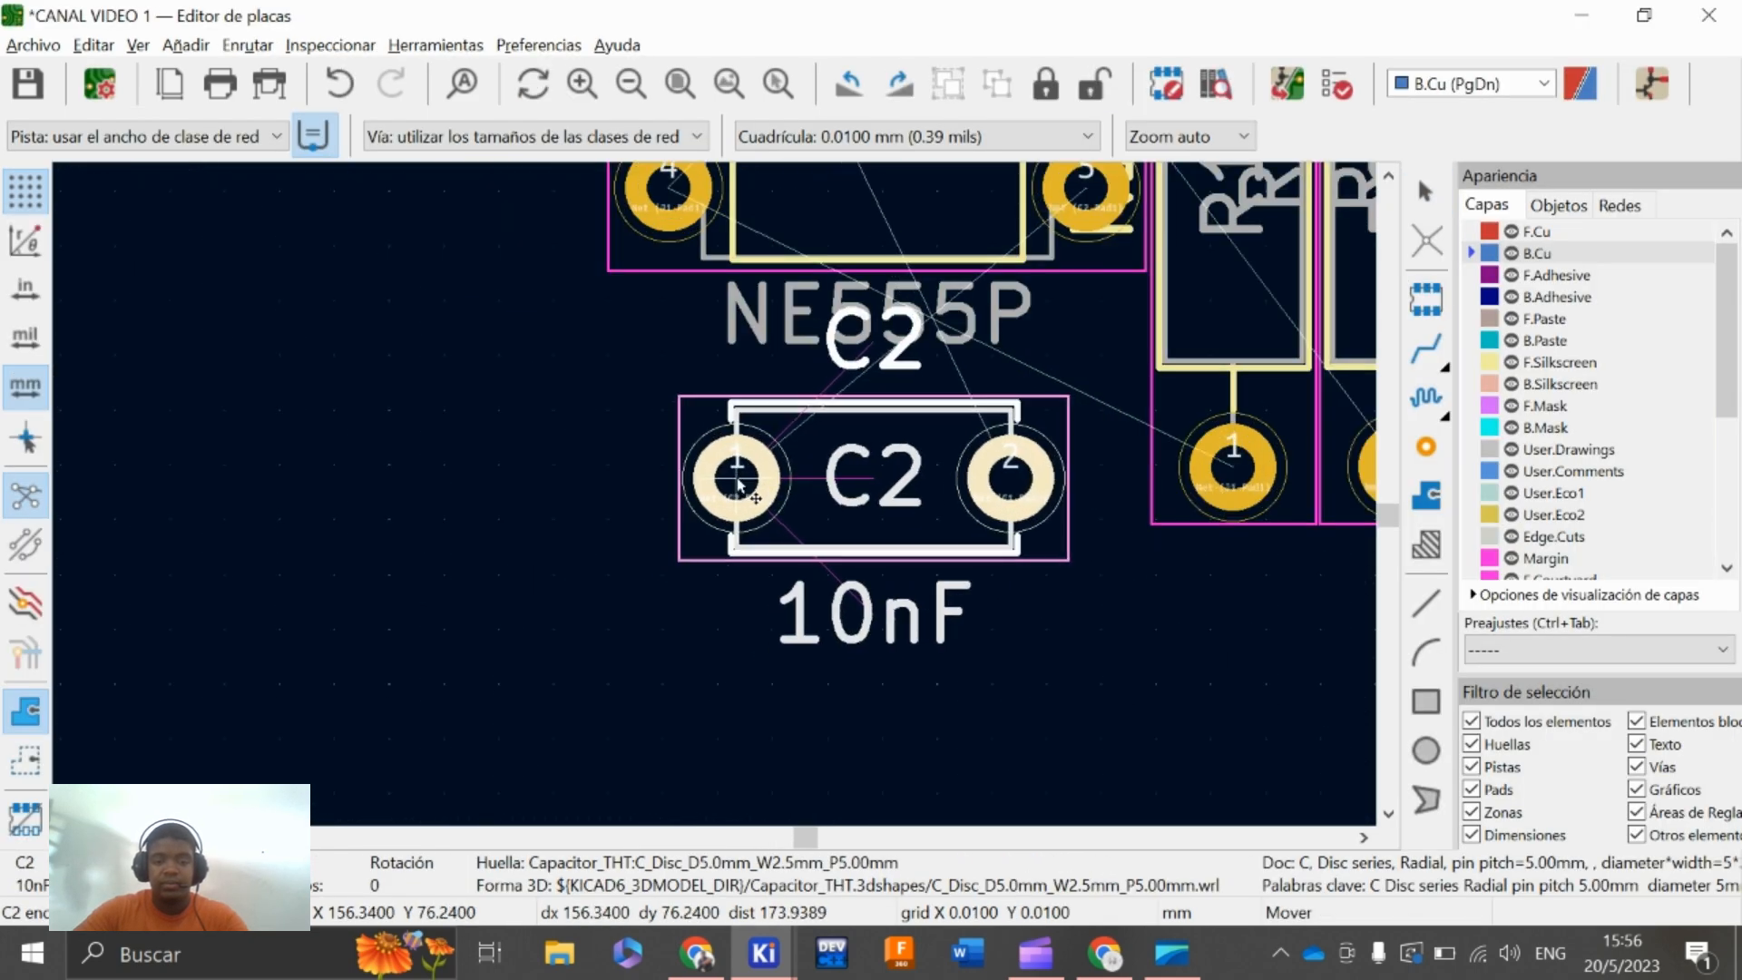
key("r")
key("r")
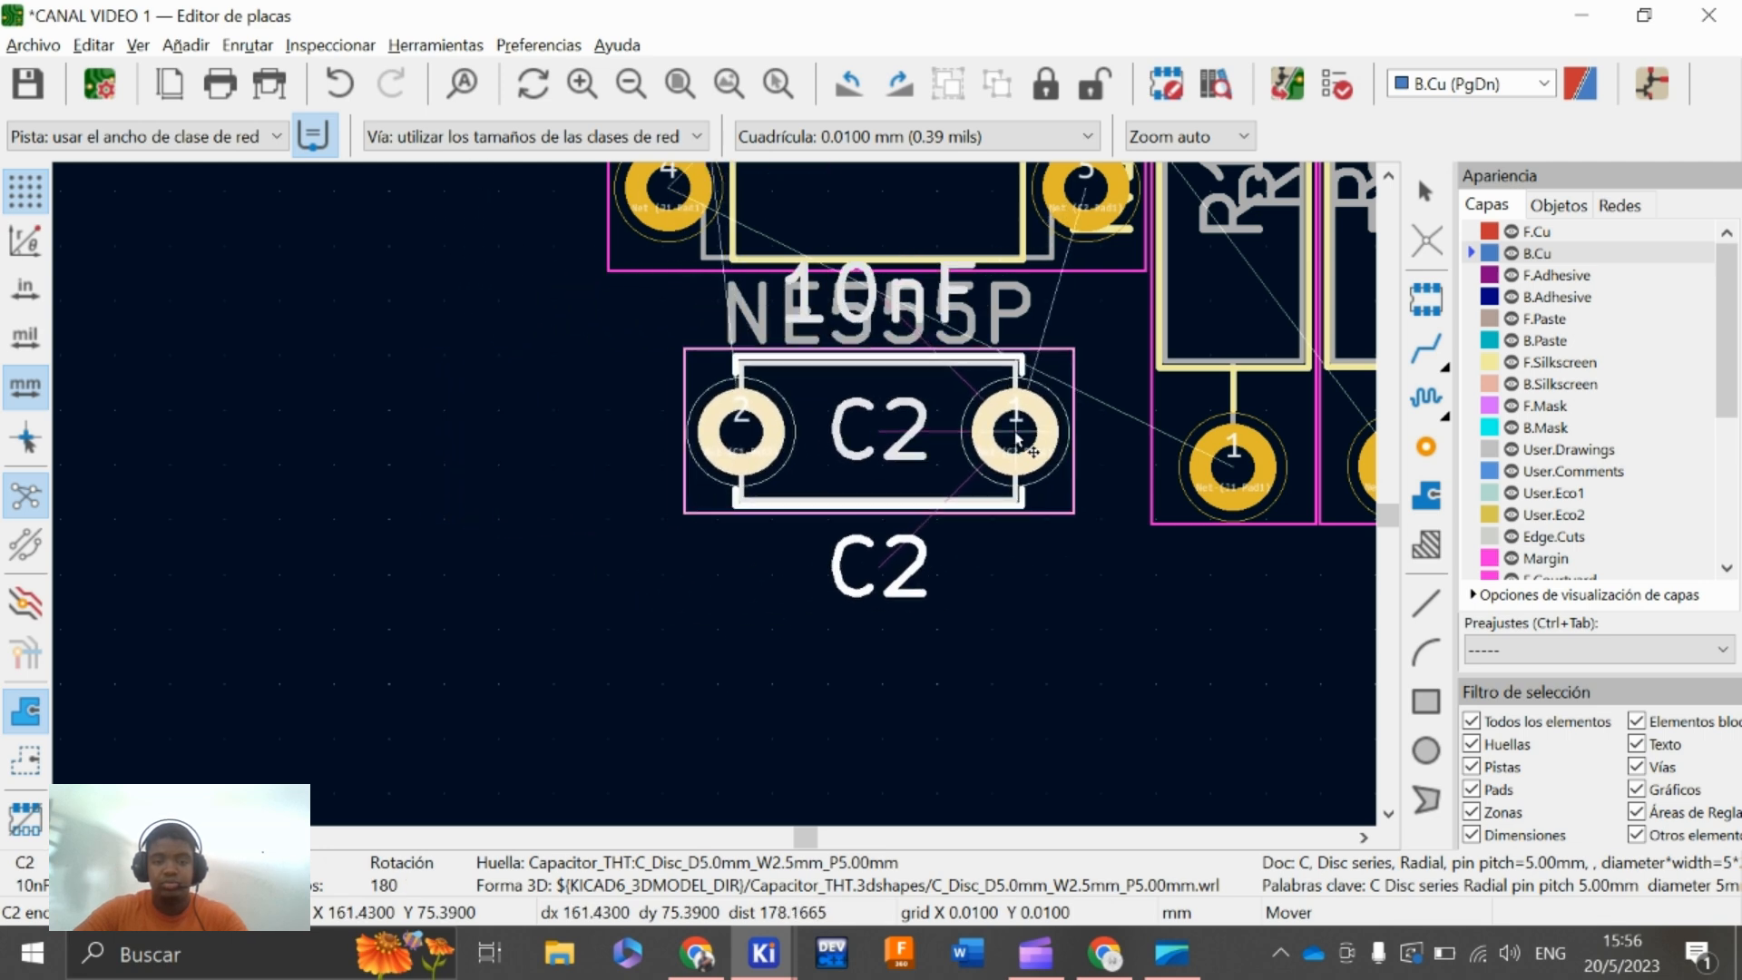
left_click(1023, 442)
Select connector J1 in the schematic, place its board footprint below C1 and left of C2, rotated to -90°, and deselect it
key("alt+Tab")
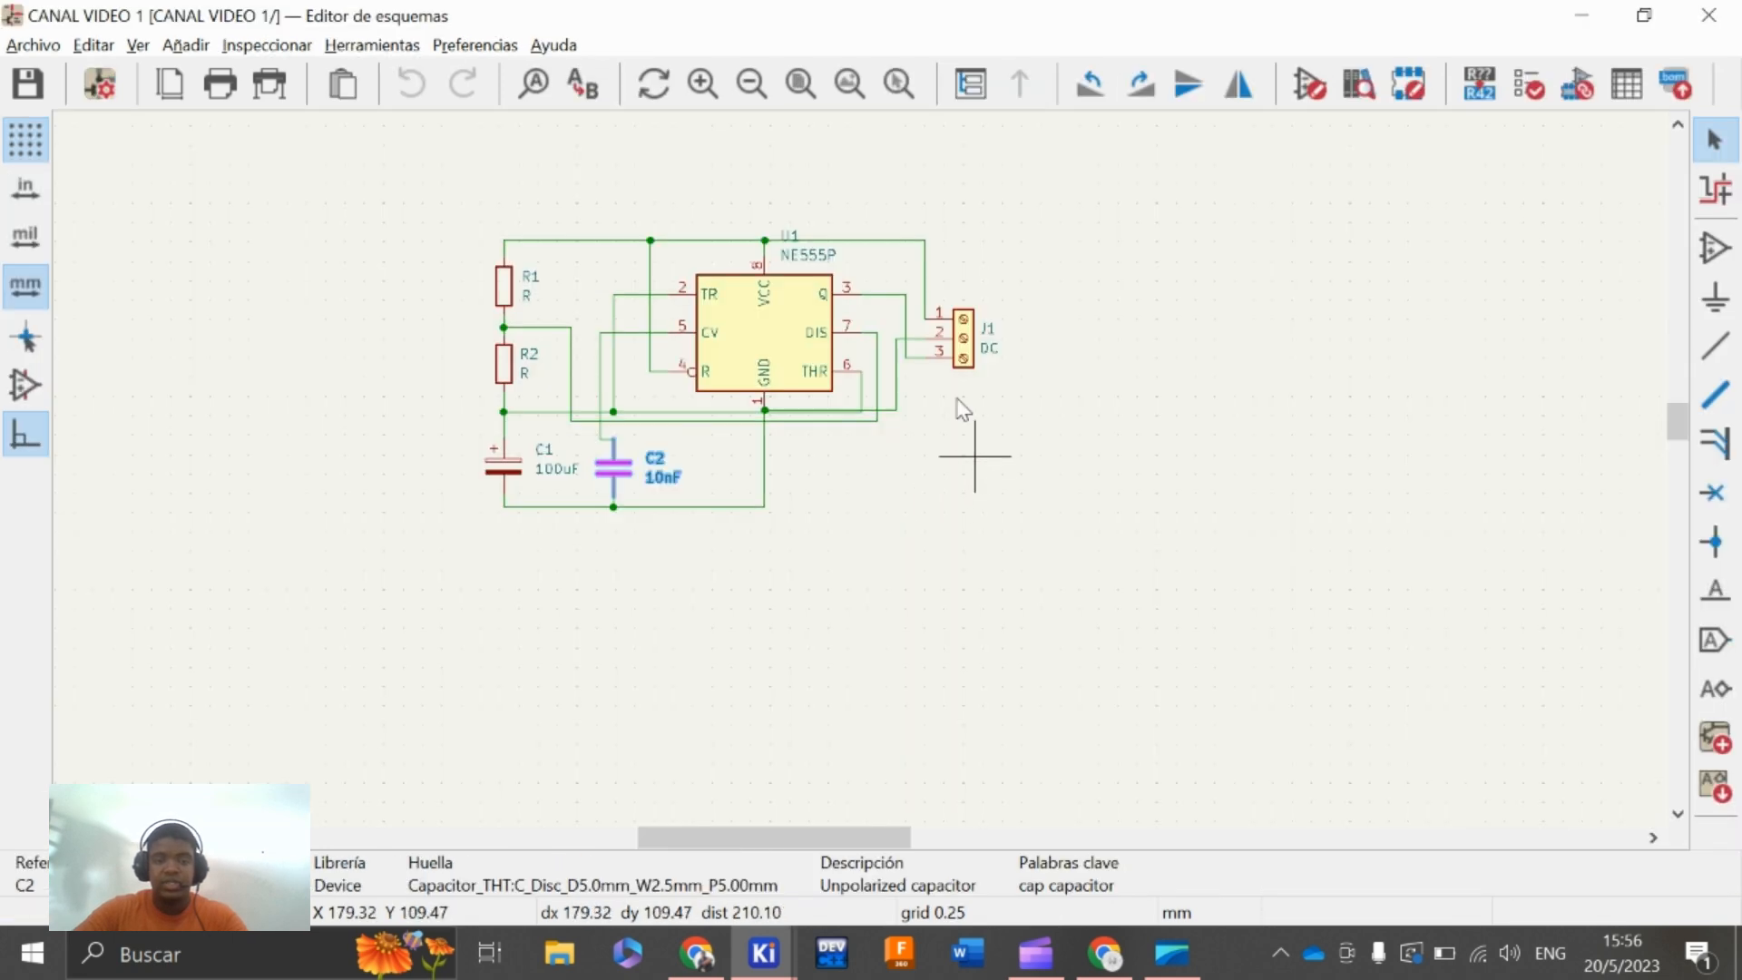
left_click(972, 338)
key("alt+Tab")
key("m")
scroll(714, 495, "down", 5)
scroll(714, 508, "up", 3)
scroll(726, 542, "up", 3)
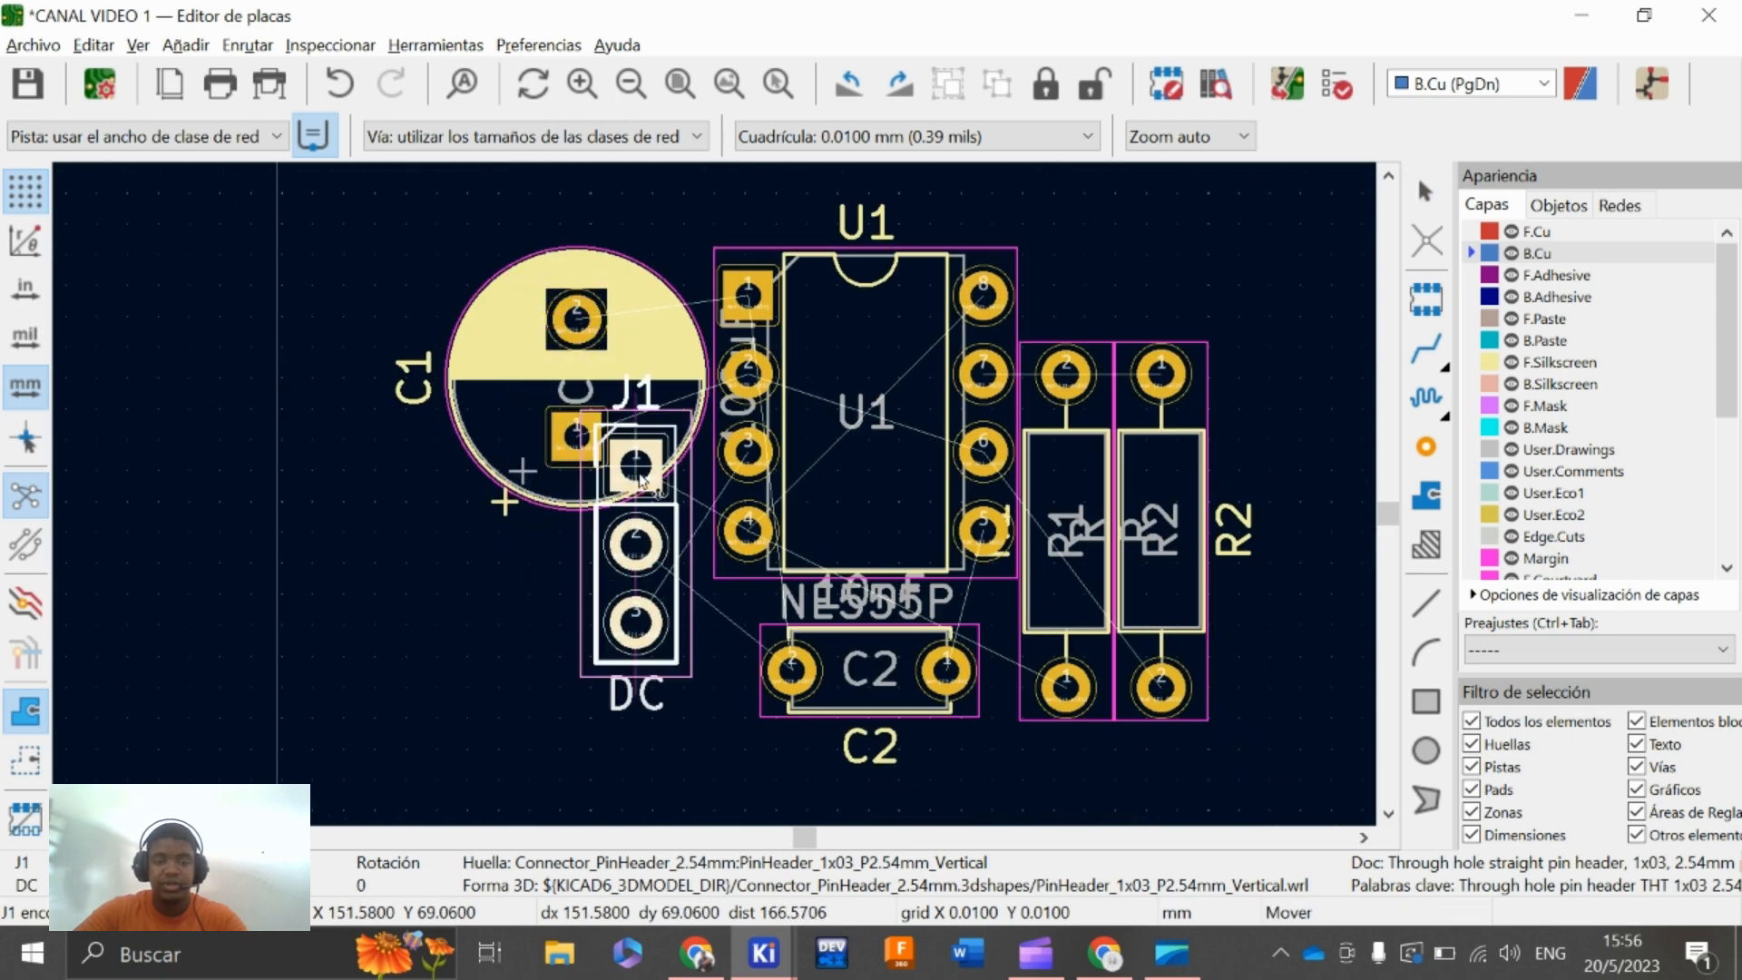
key("r")
key("r")
key("r")
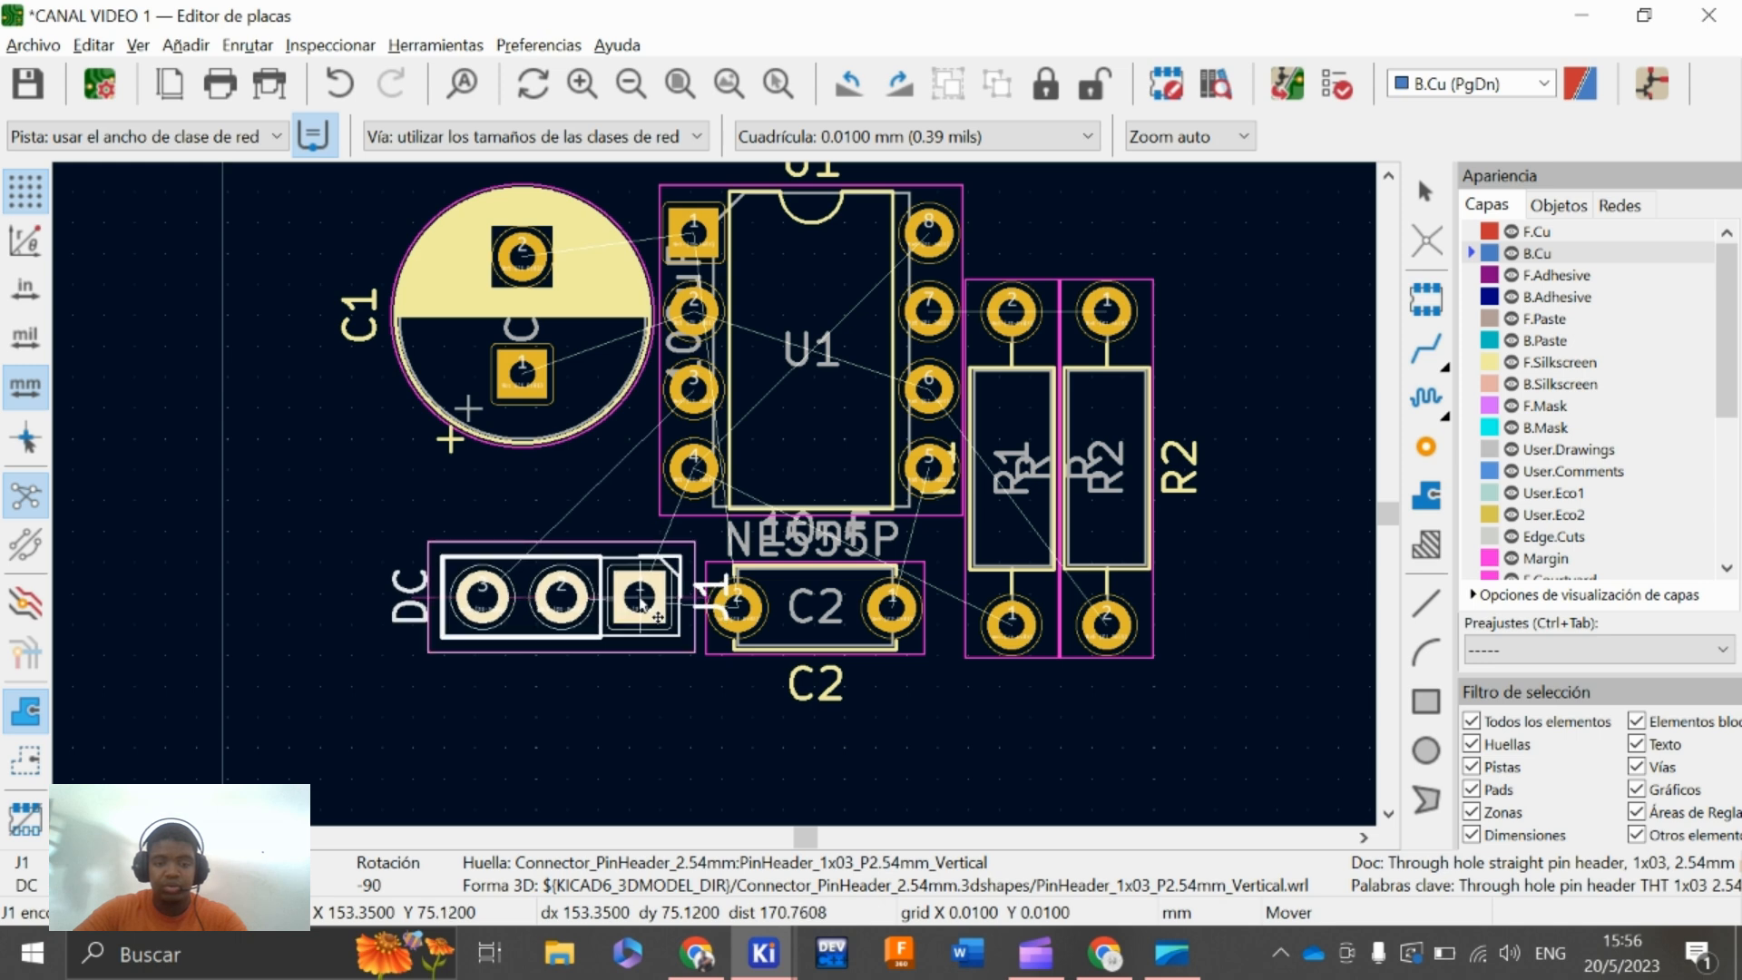
left_click(642, 602)
scroll(717, 499, "down", 2)
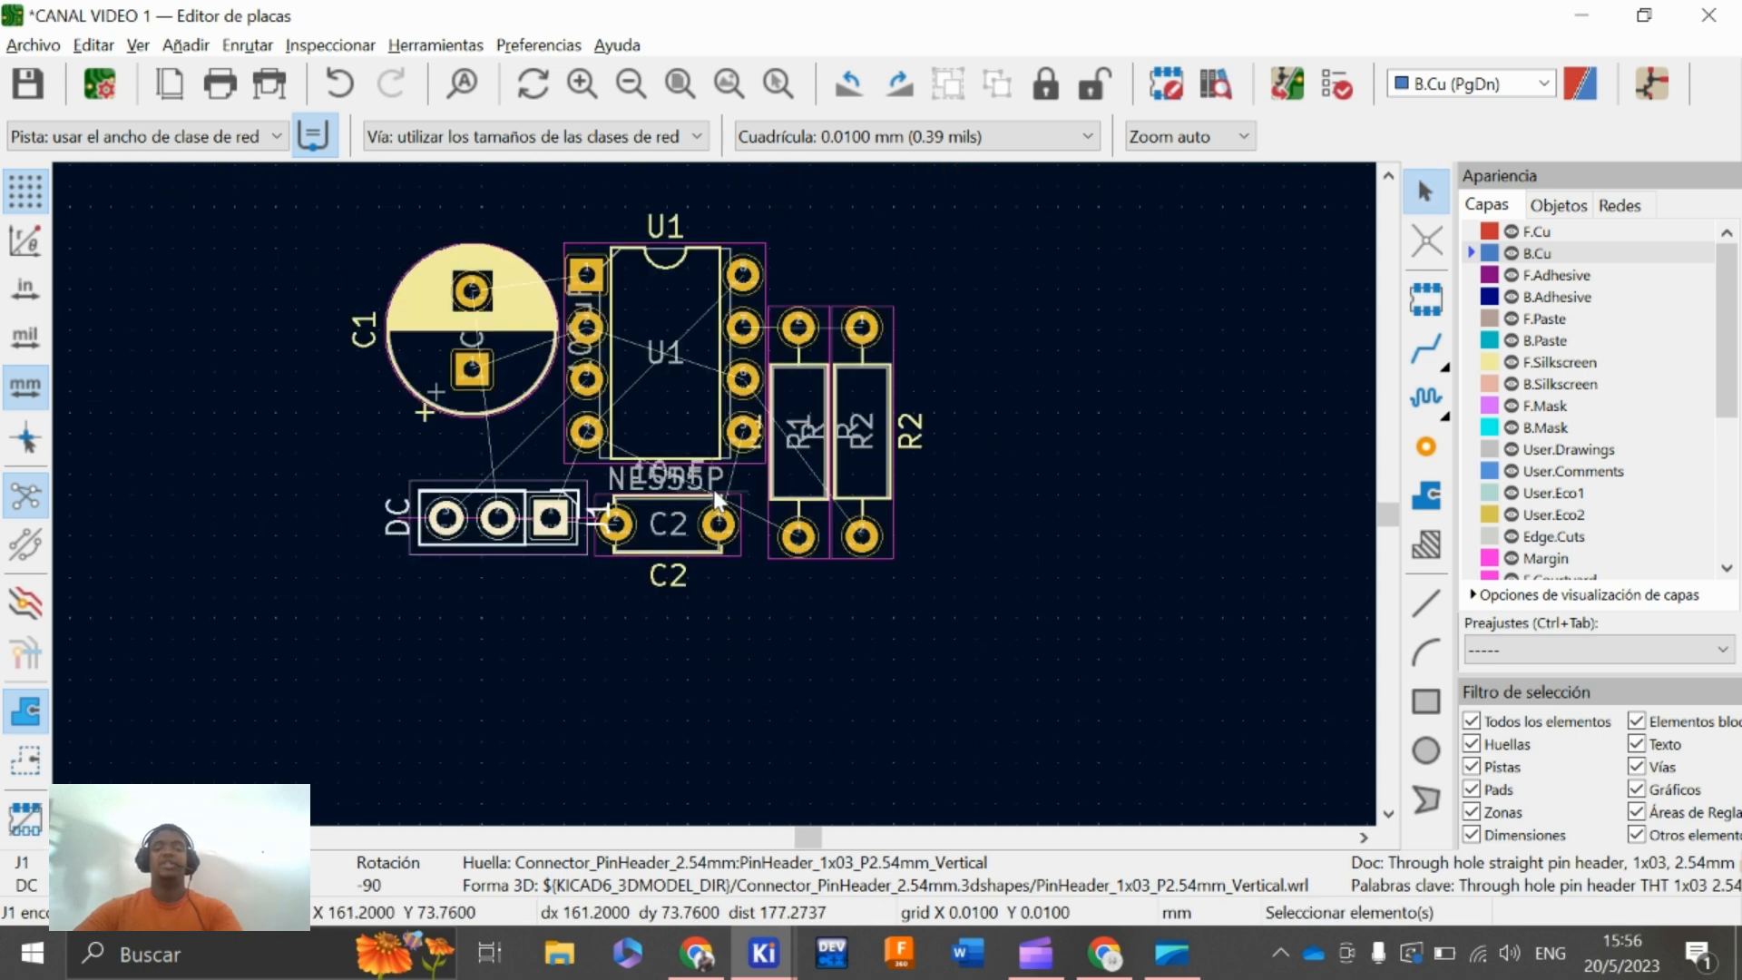
middle_click_drag(714, 493, 666, 537)
left_click(978, 576)
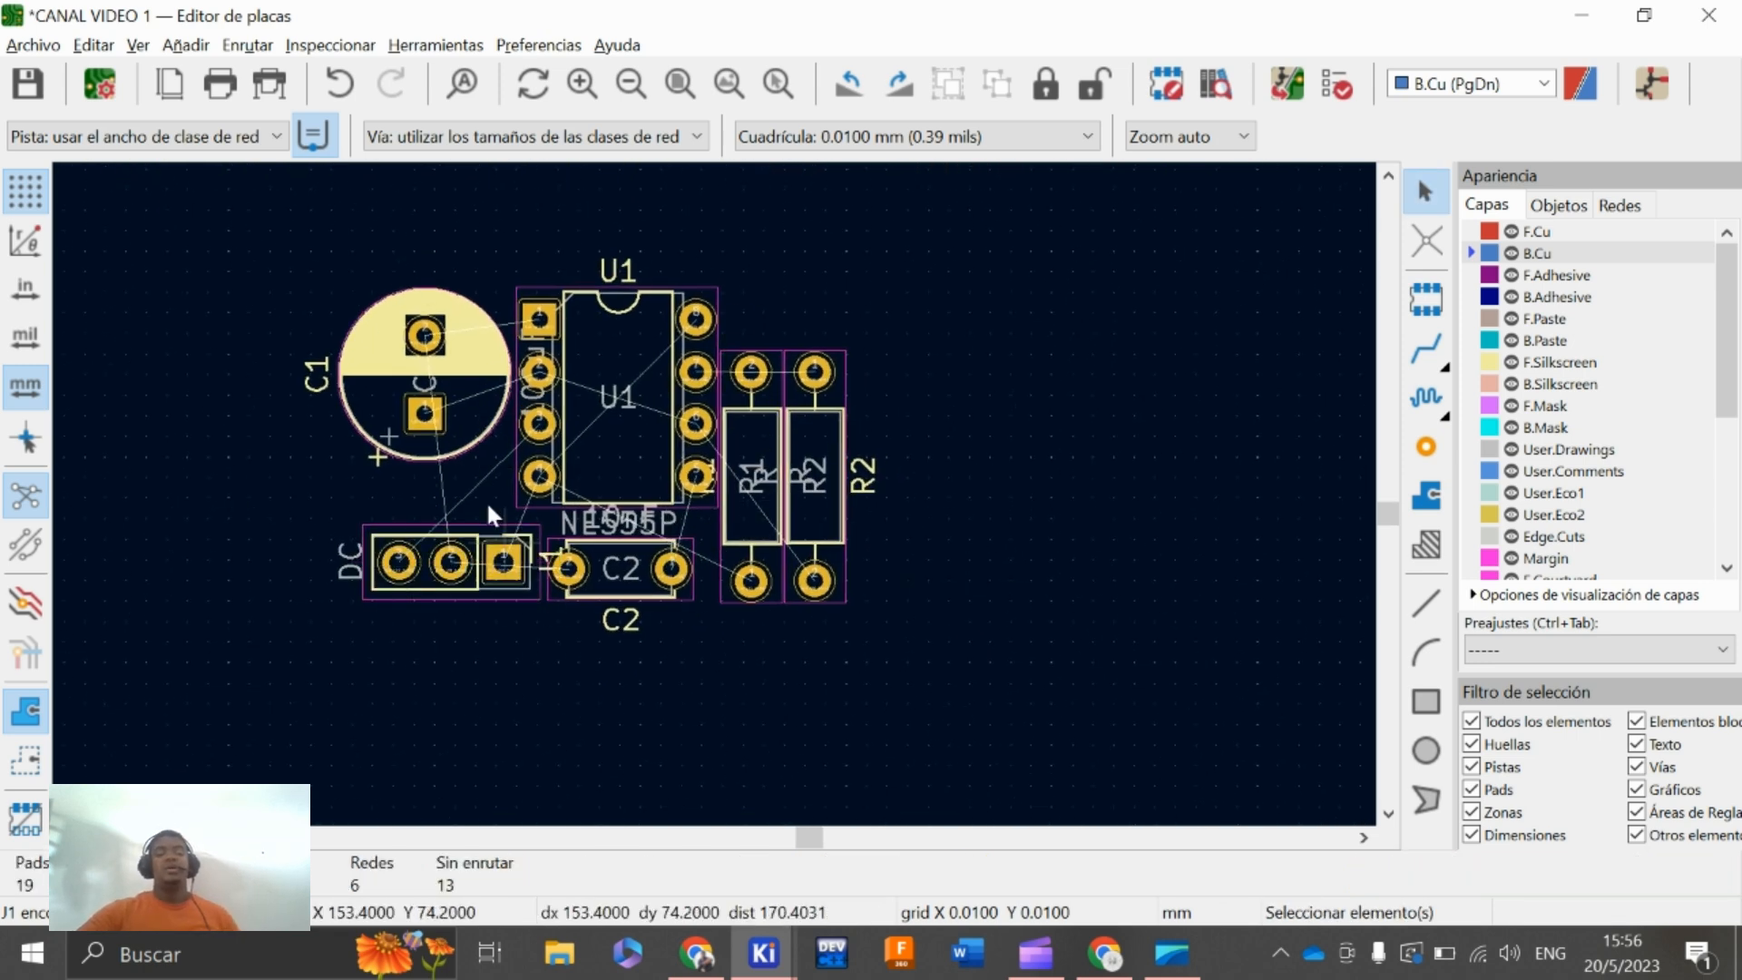
scroll(717, 463, "up", 3)
scroll(717, 463, "down", 3)
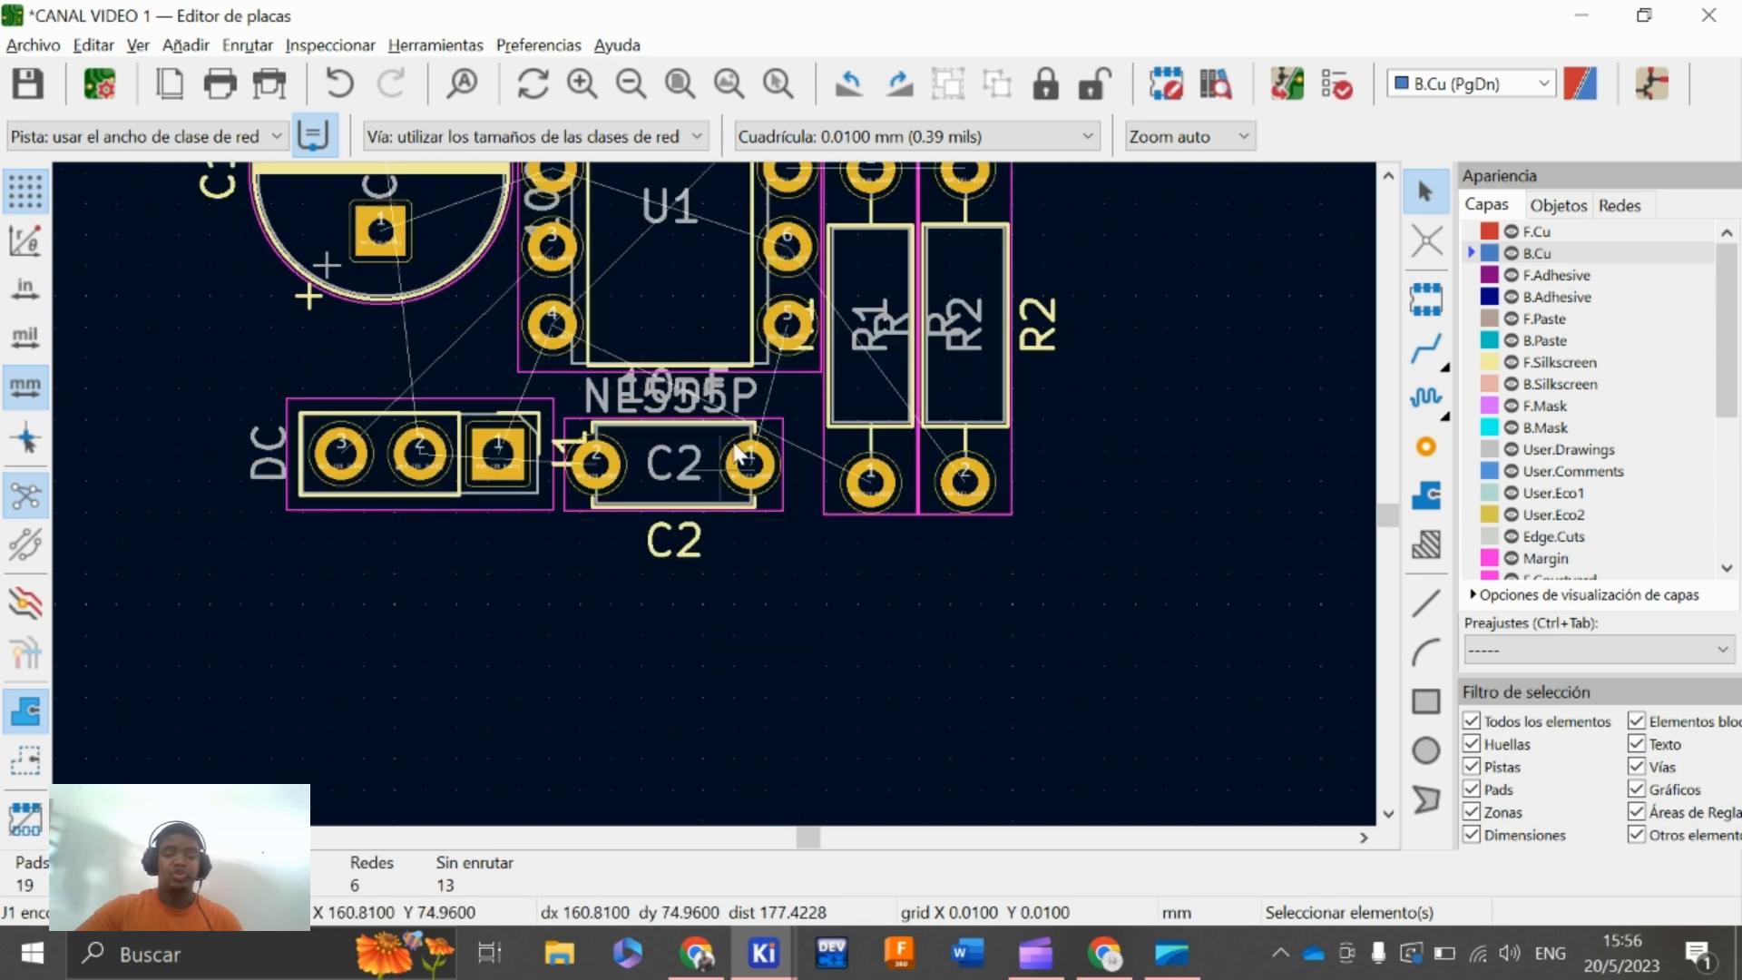
scroll(717, 535, "up", 1)
middle_click_drag(592, 385, 604, 423)
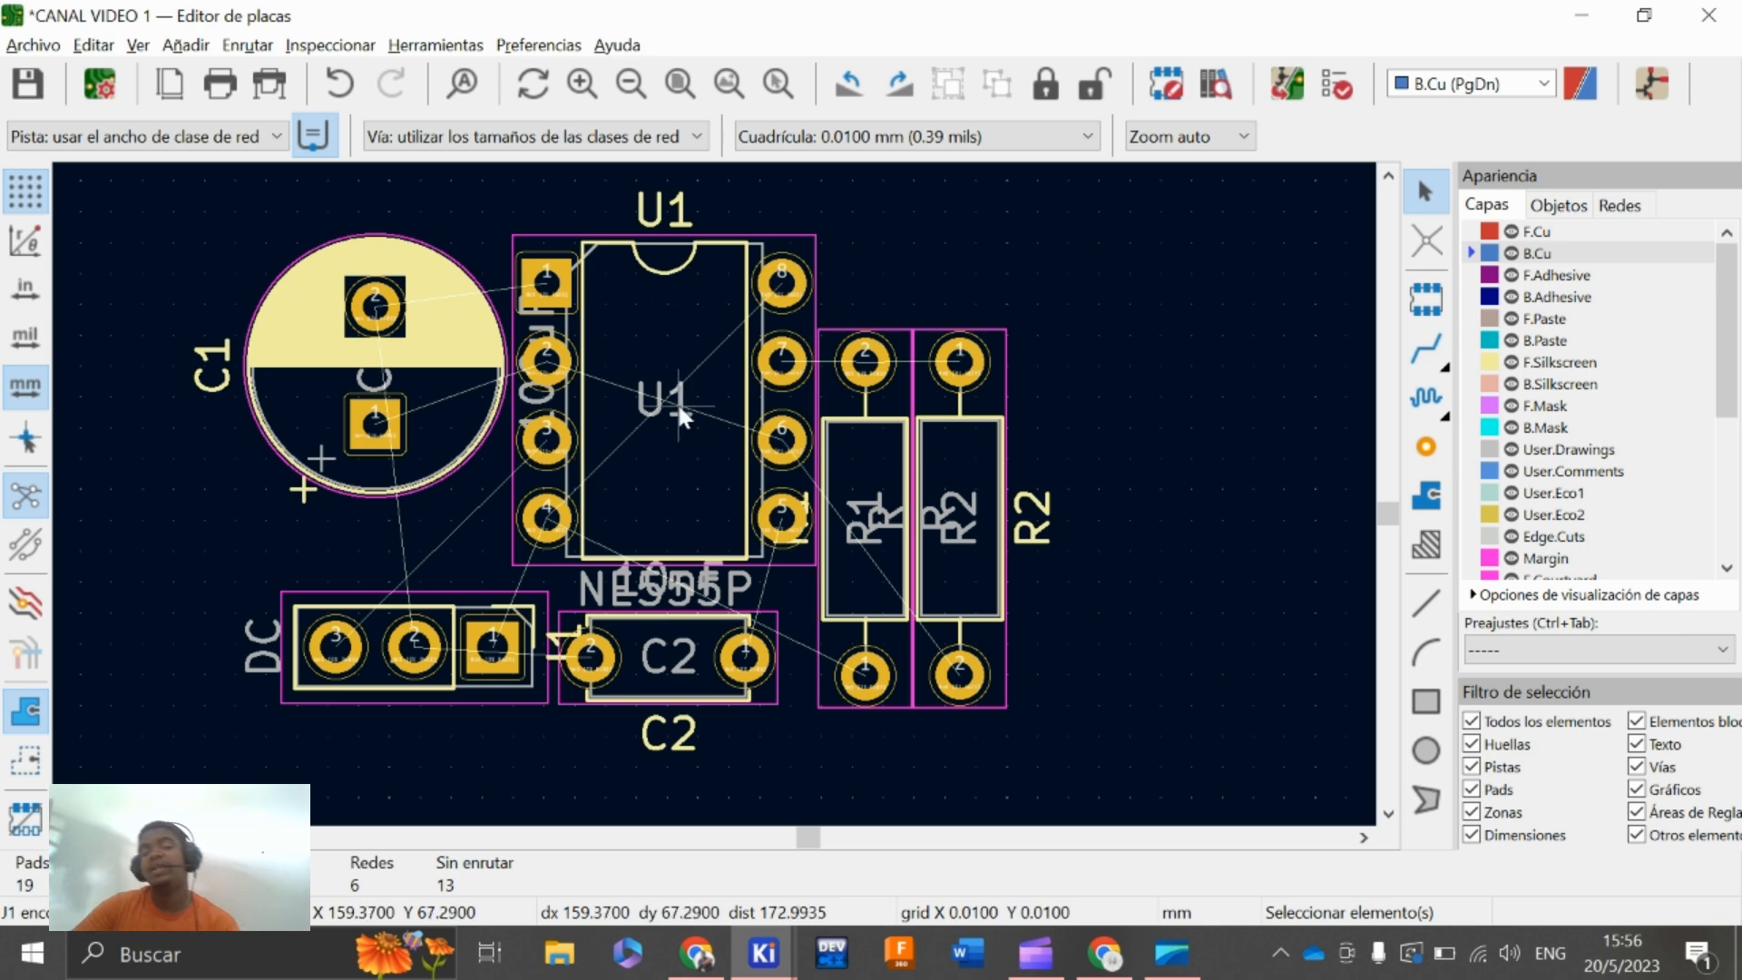
scroll(691, 444, "up", 4)
left_click(640, 517)
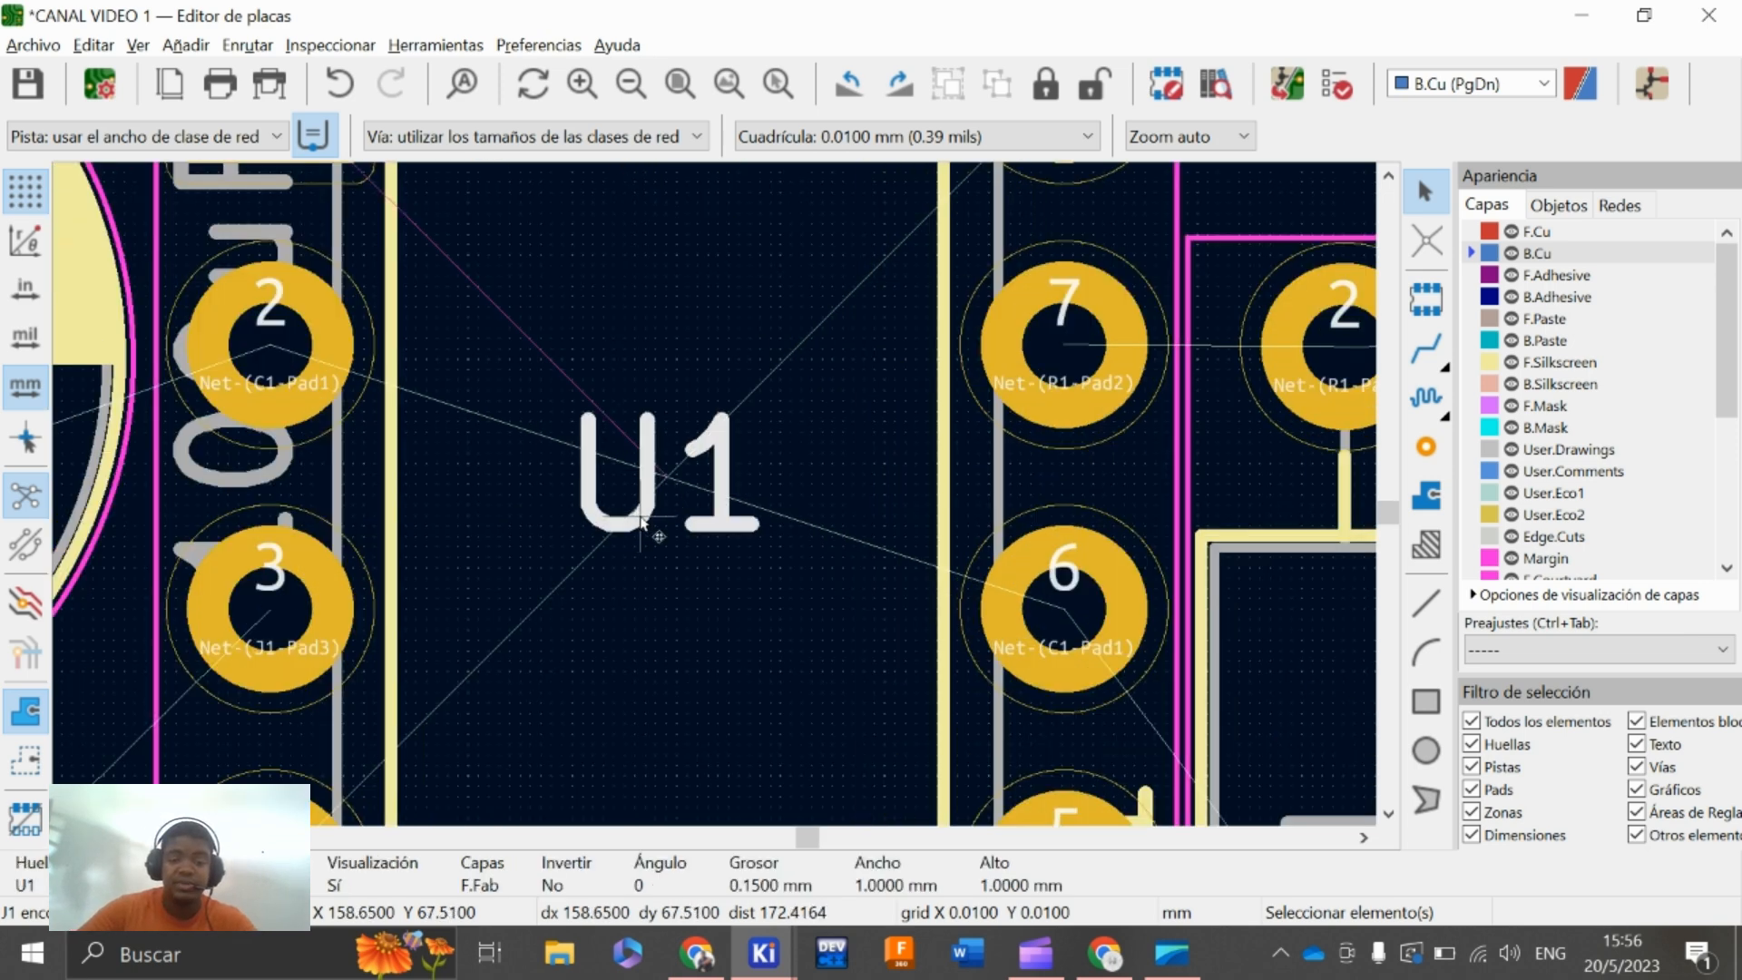
scroll(740, 529, "down", 3)
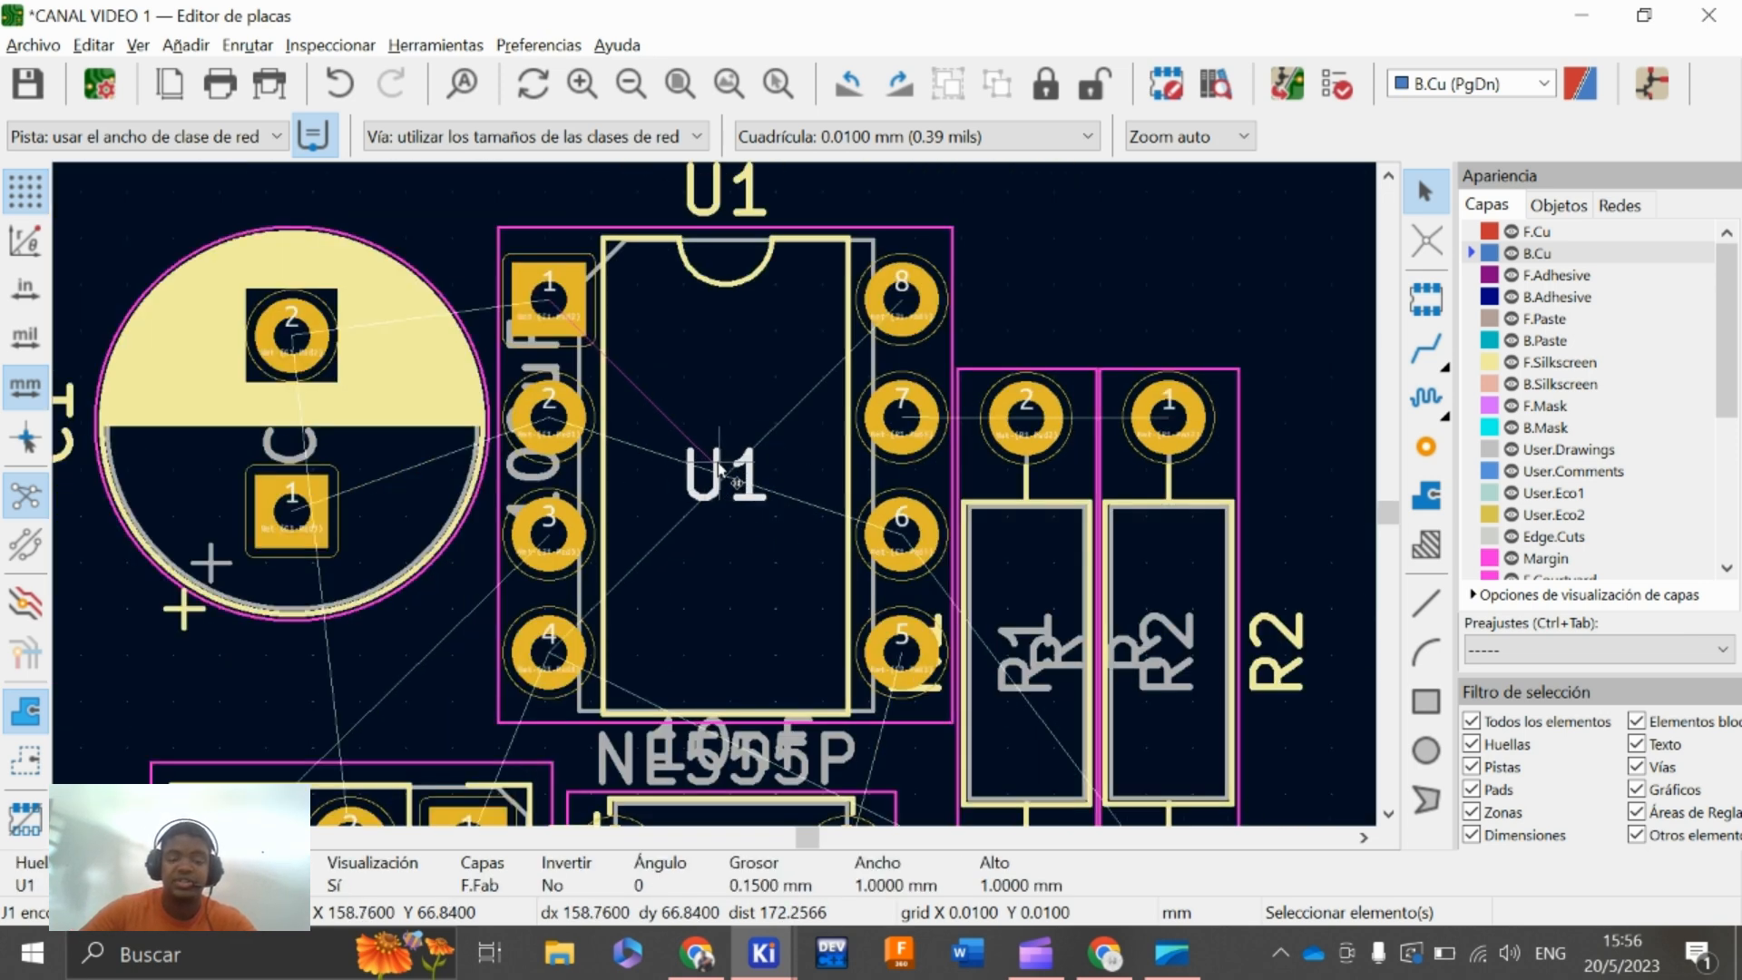
key("m")
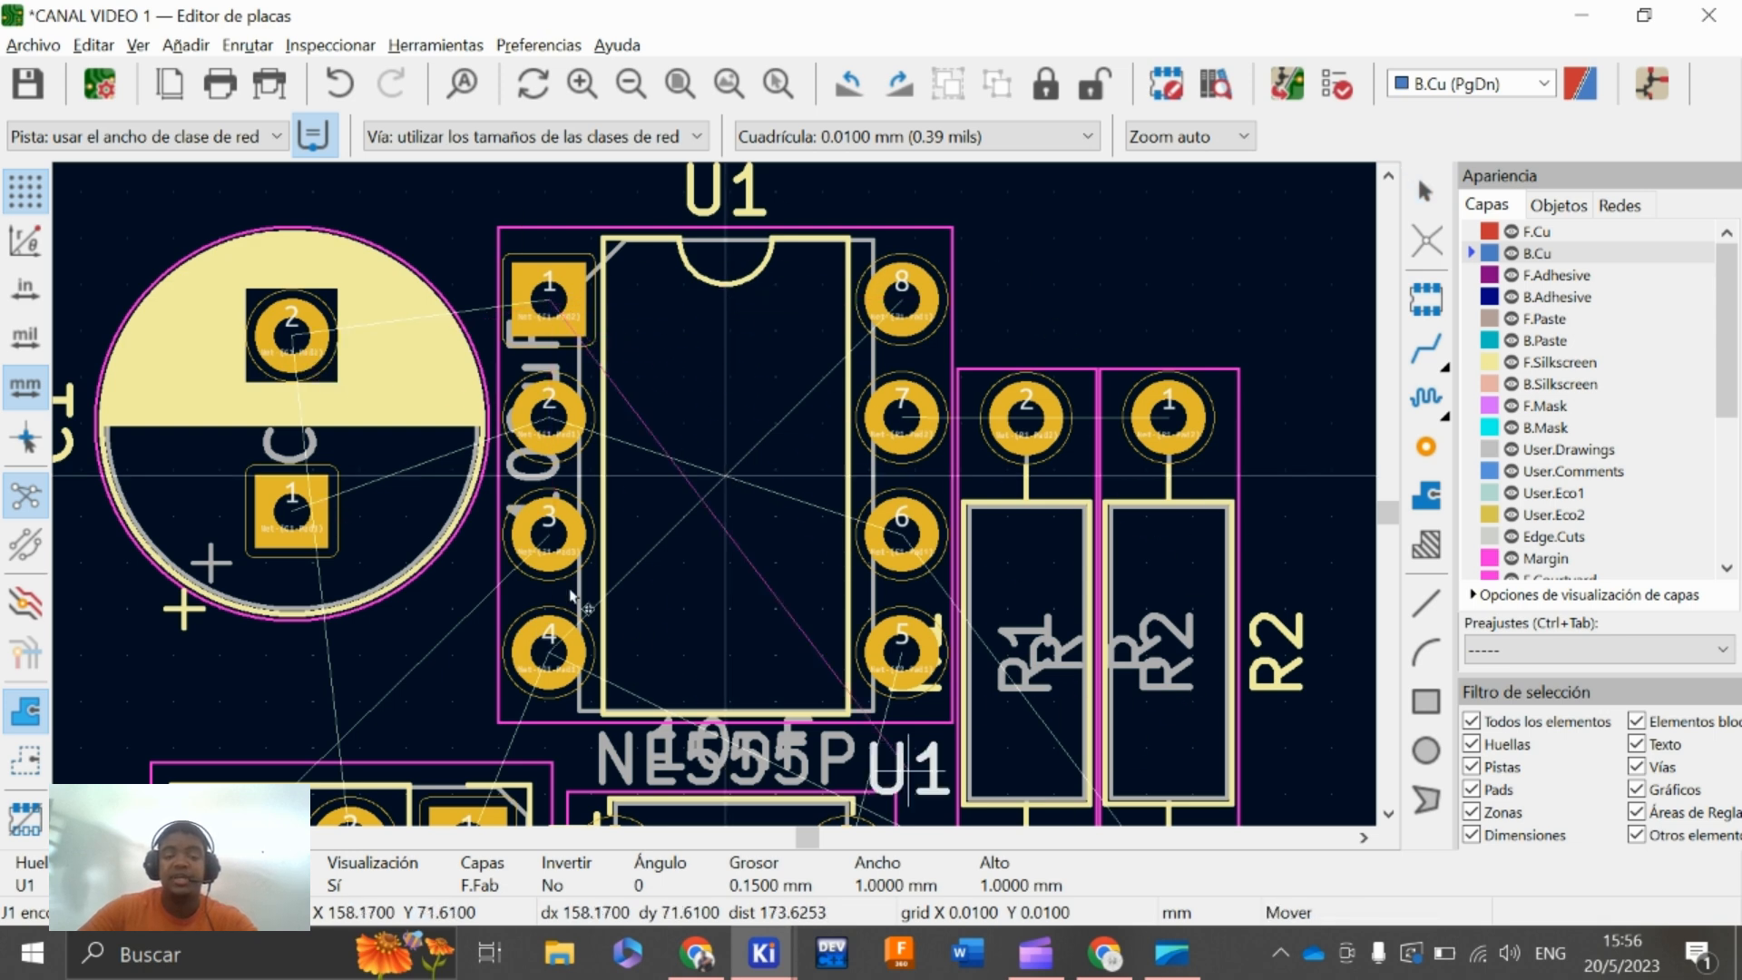
key("Escape")
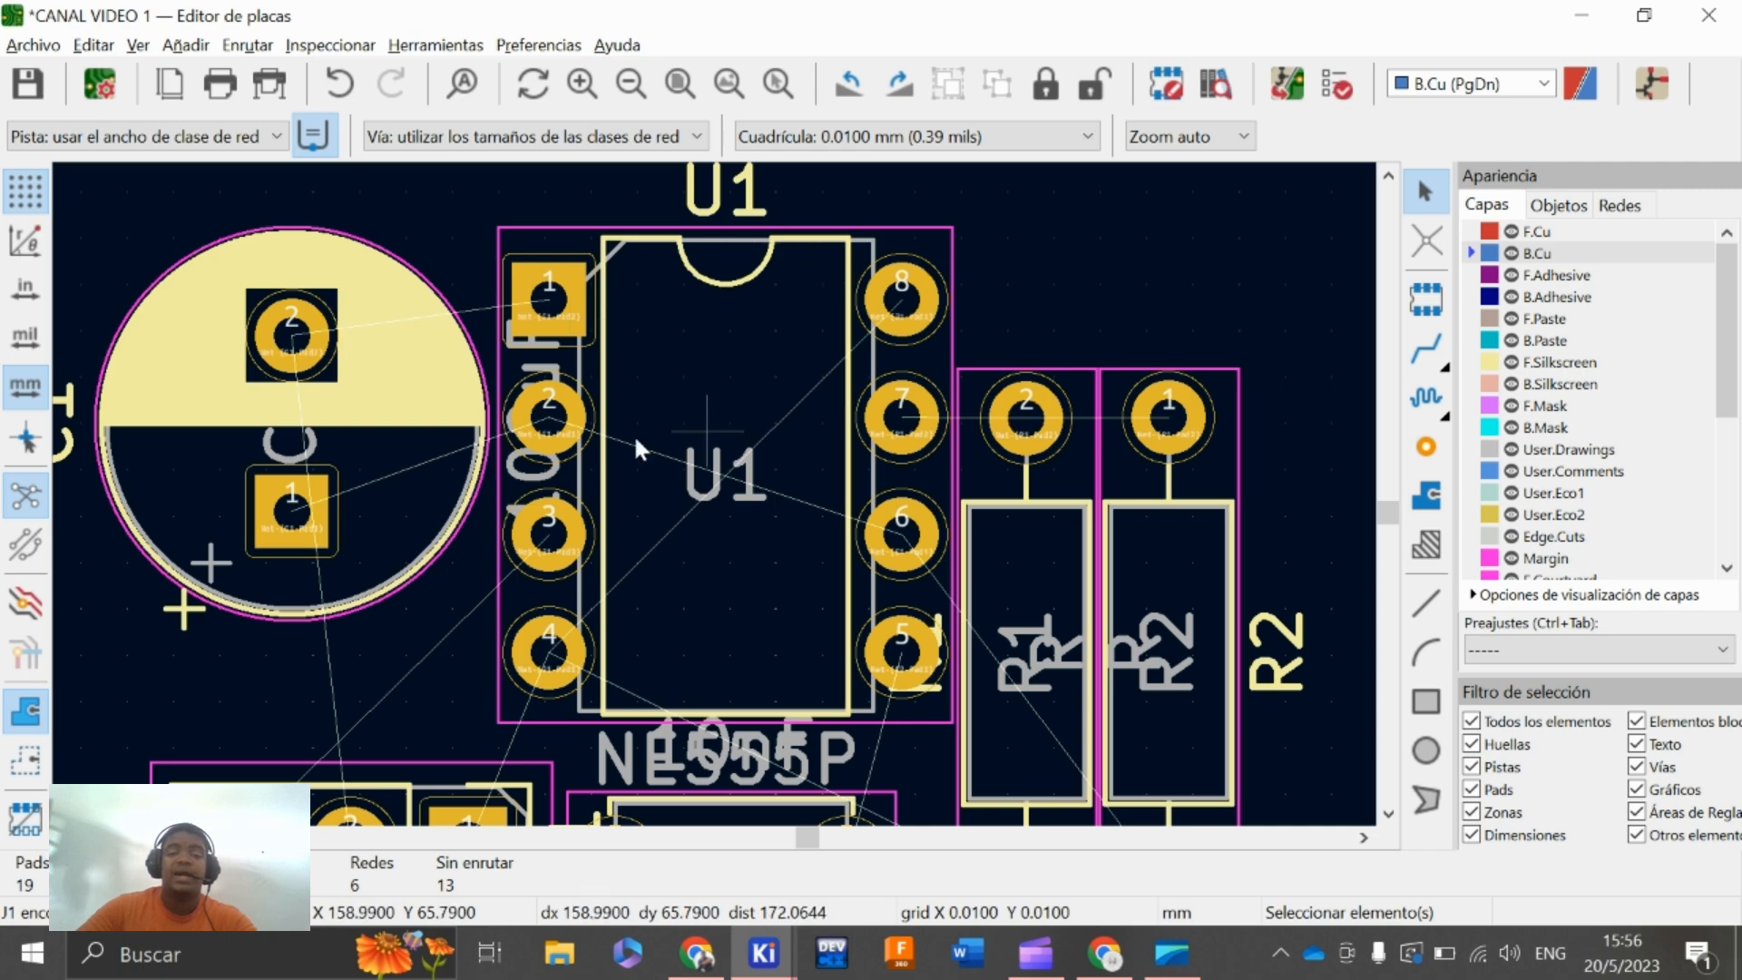
Open the properties of footprint U1 and hide its reference designator and its ${REFERENCE} text
left_click(639, 307)
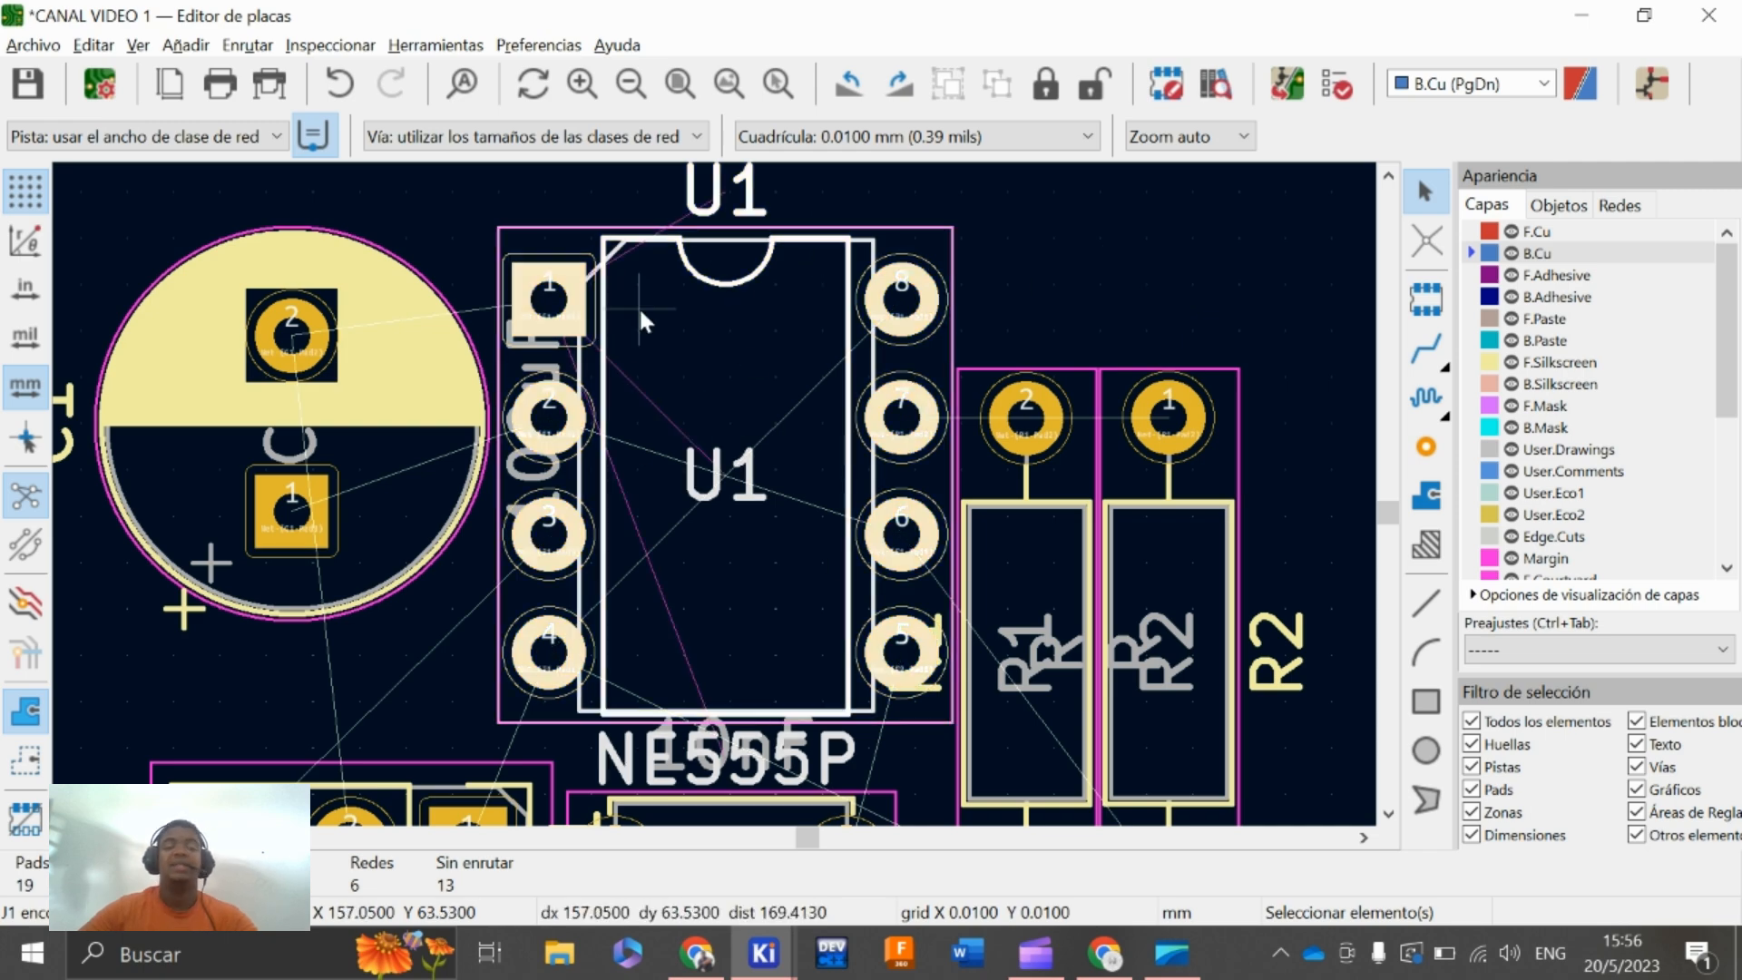
double_click(638, 306)
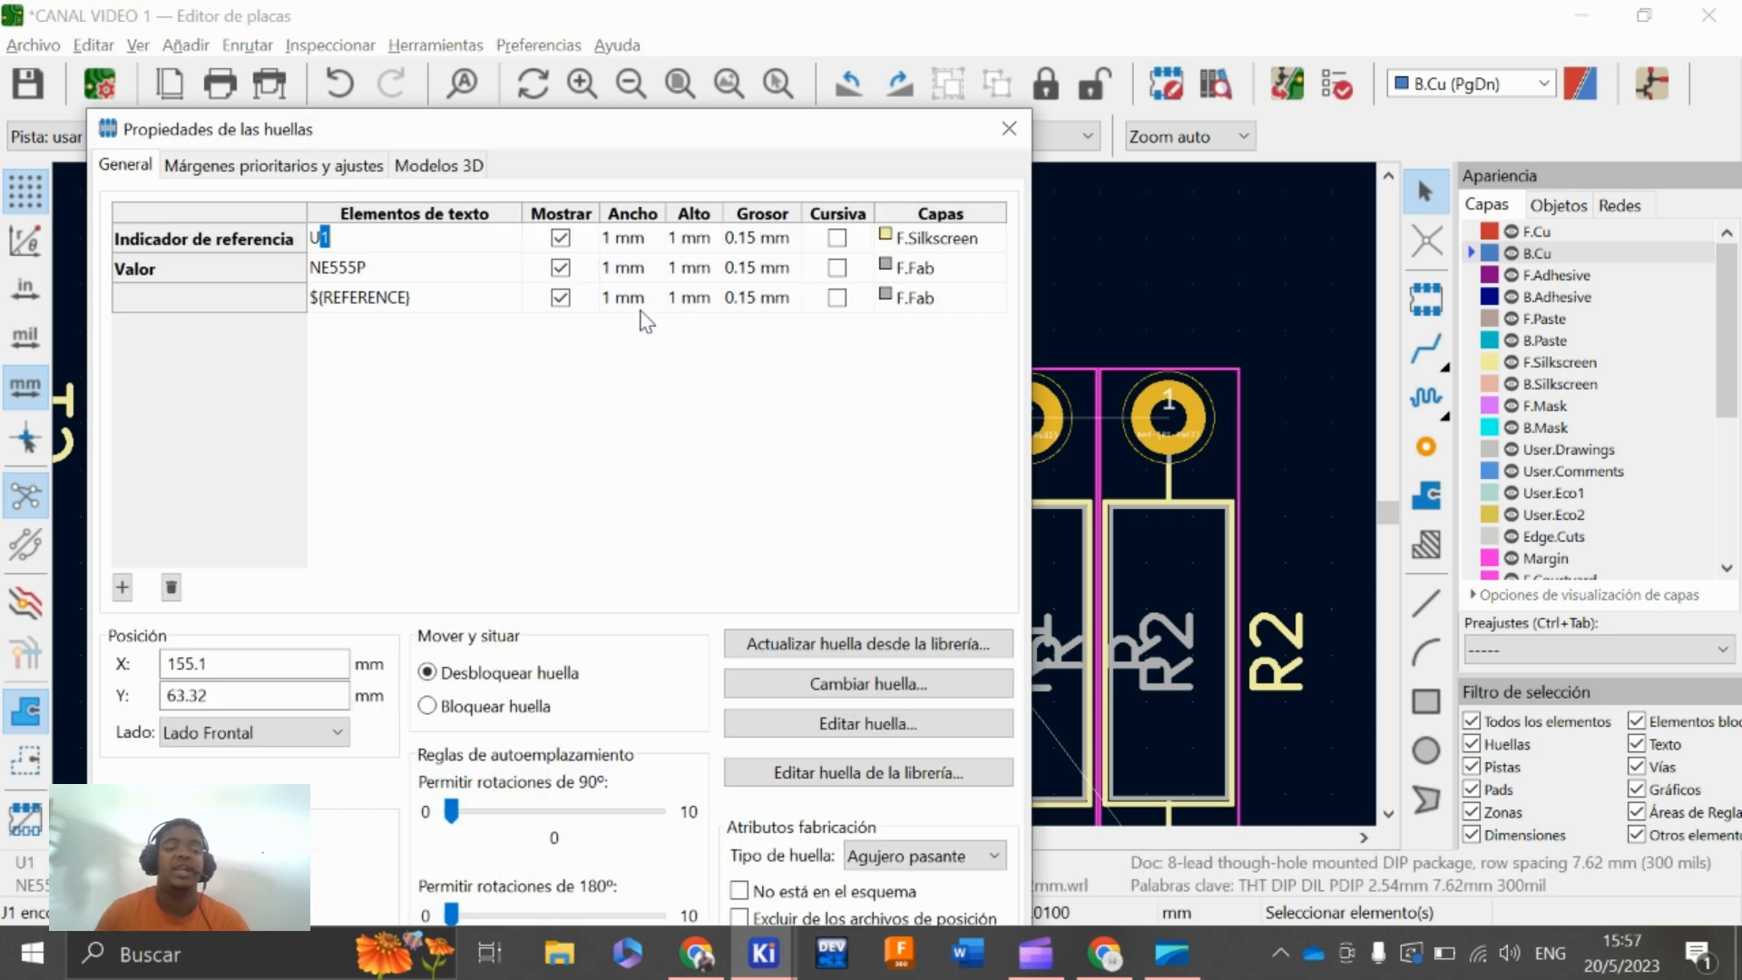
left_click_drag(634, 103, 651, 28)
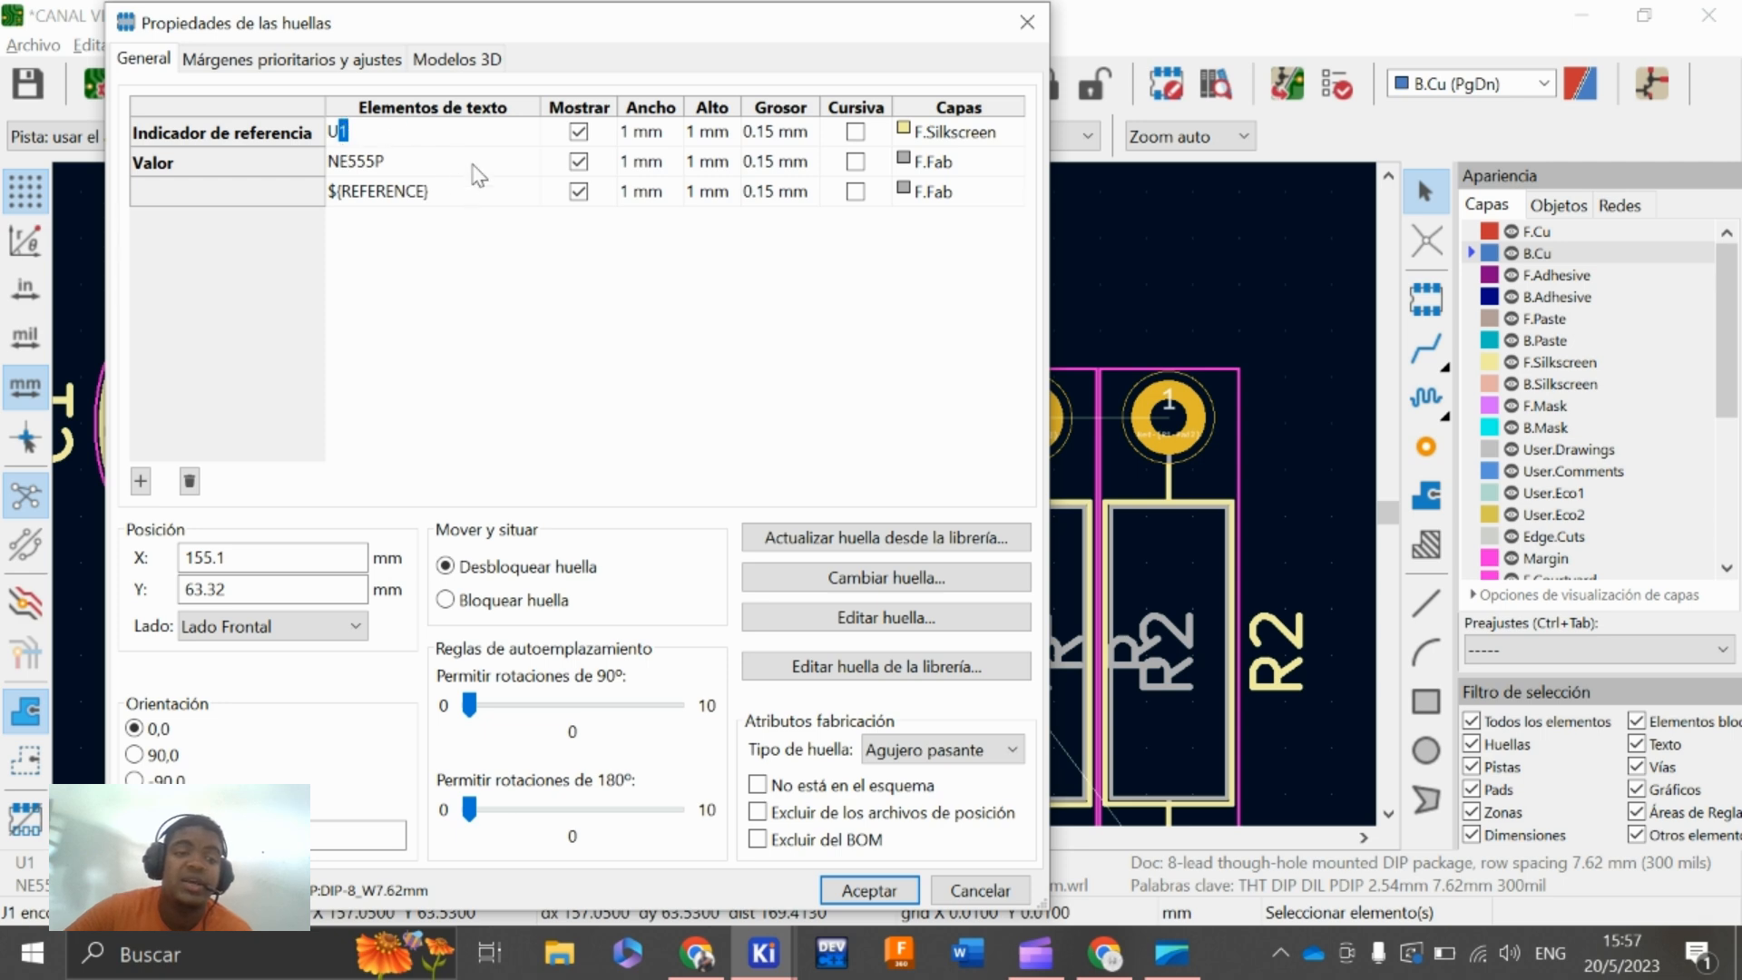
left_click(580, 134)
left_click(579, 192)
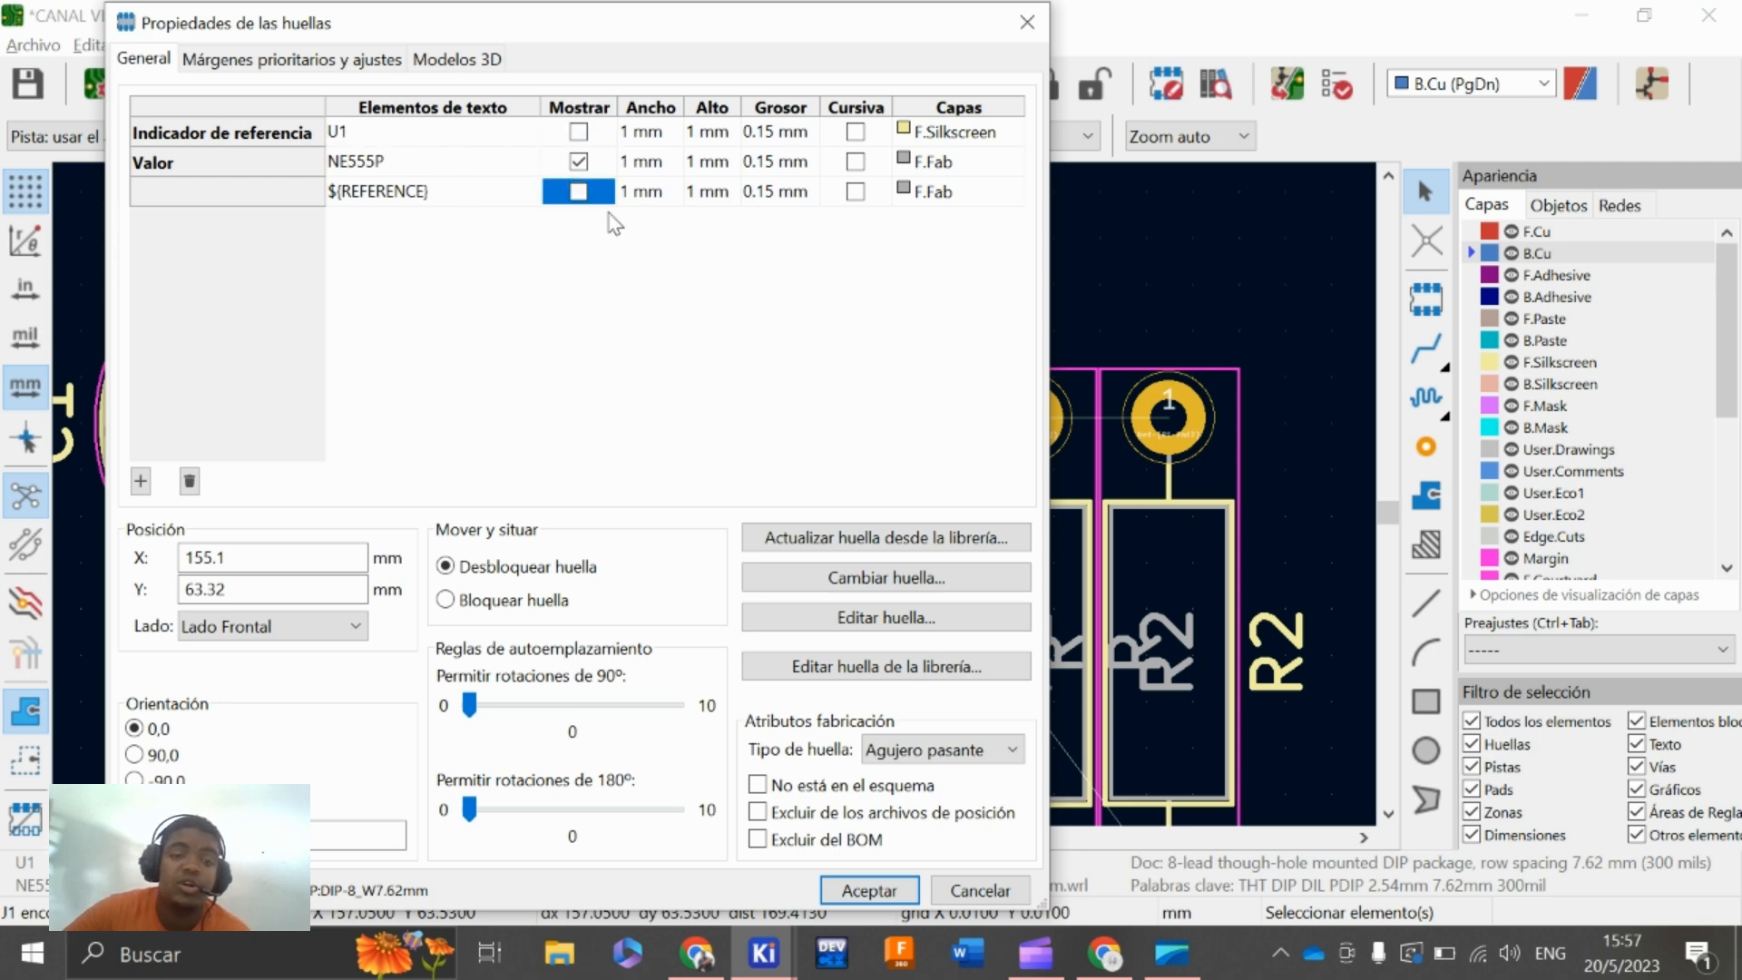
Put U1's NE555P value text on the F.Silkscreen layer, apply the footprint properties and save the board
left_click(969, 165)
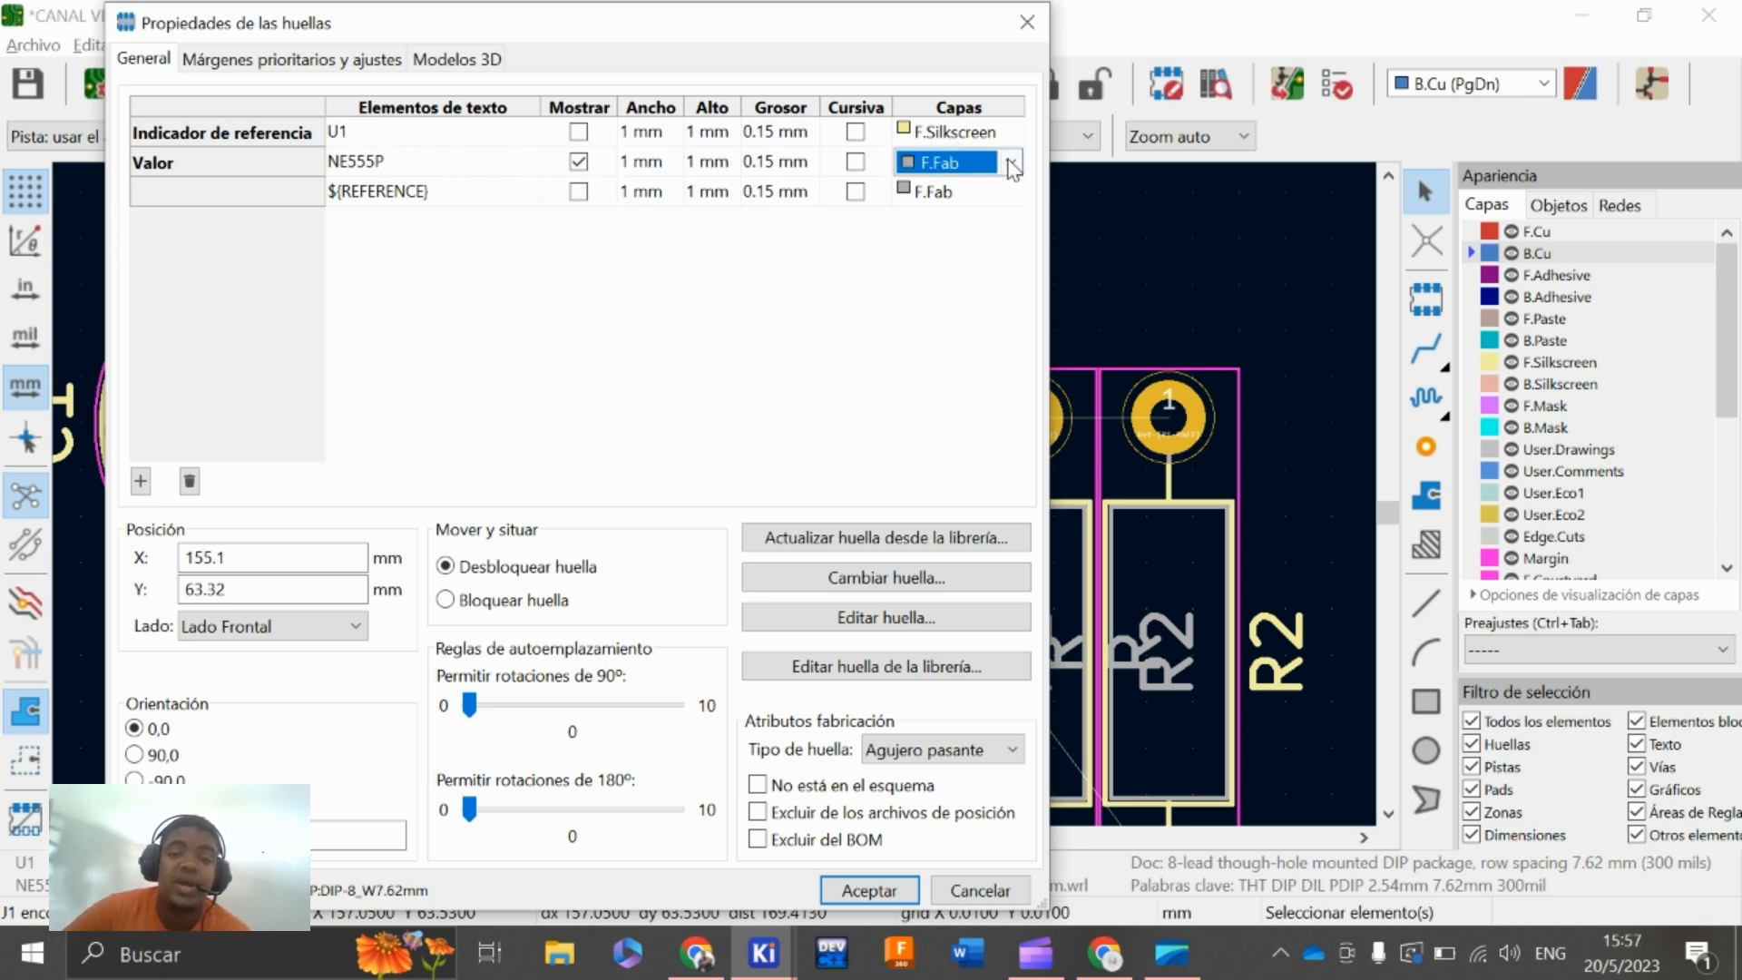
left_click(1007, 160)
left_click(944, 326)
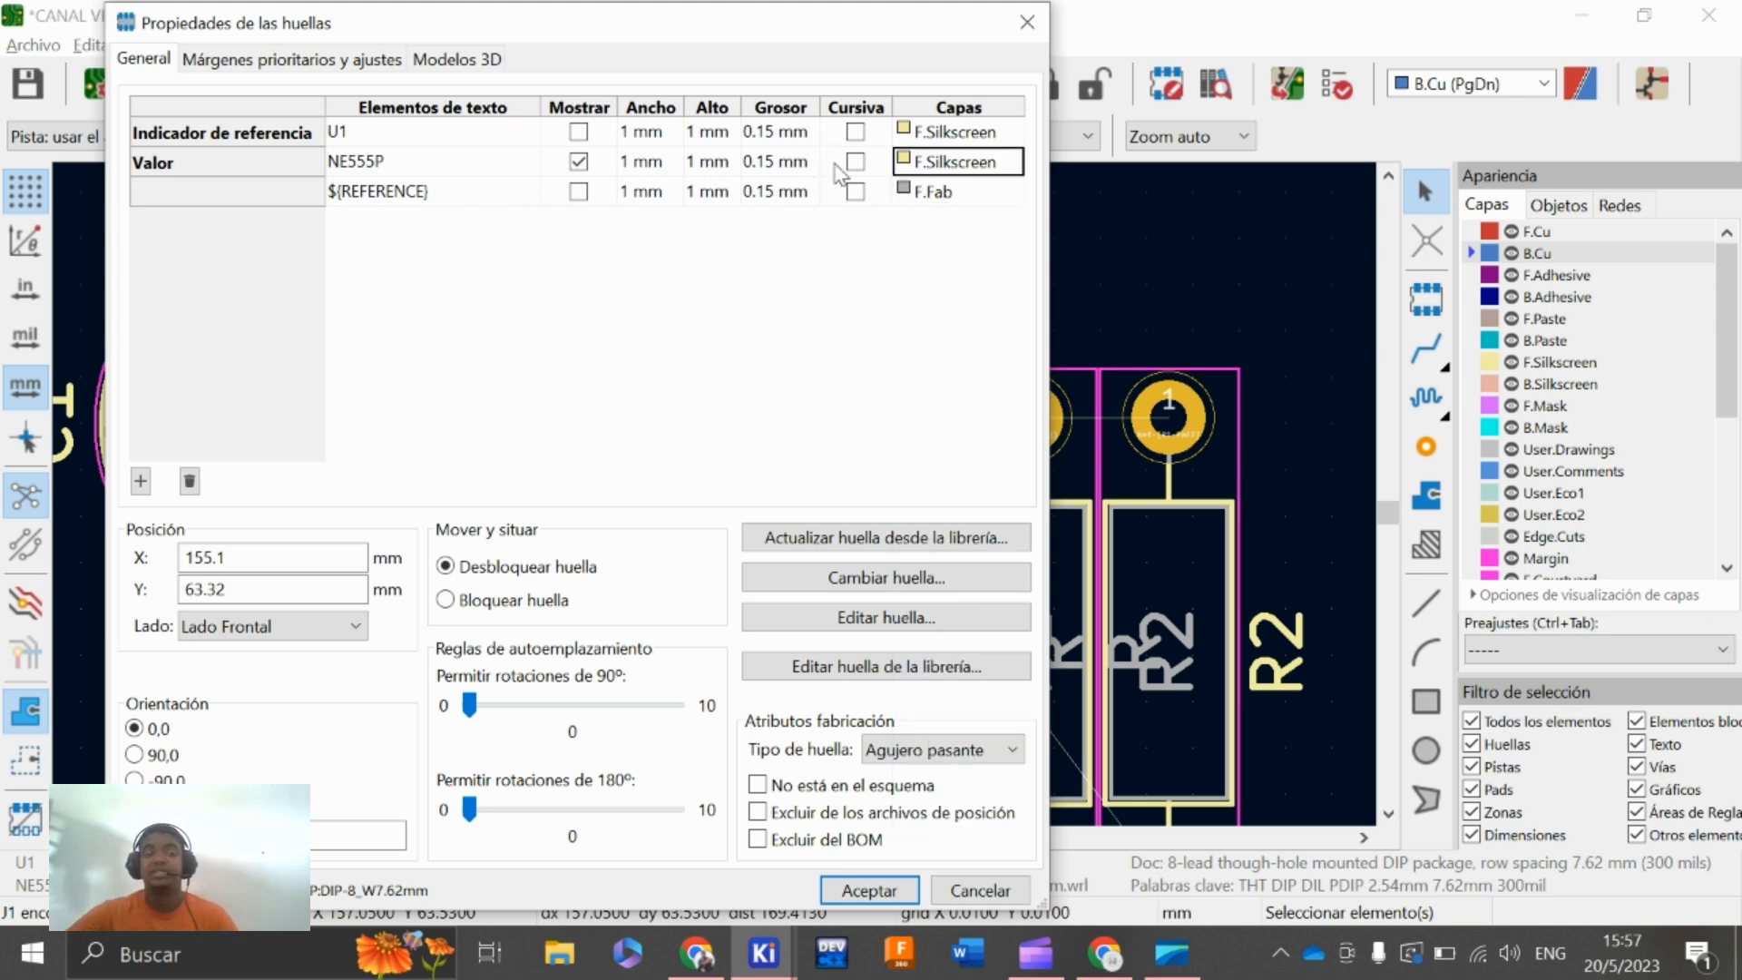
left_click(876, 888)
left_click(27, 46)
left_click(50, 80)
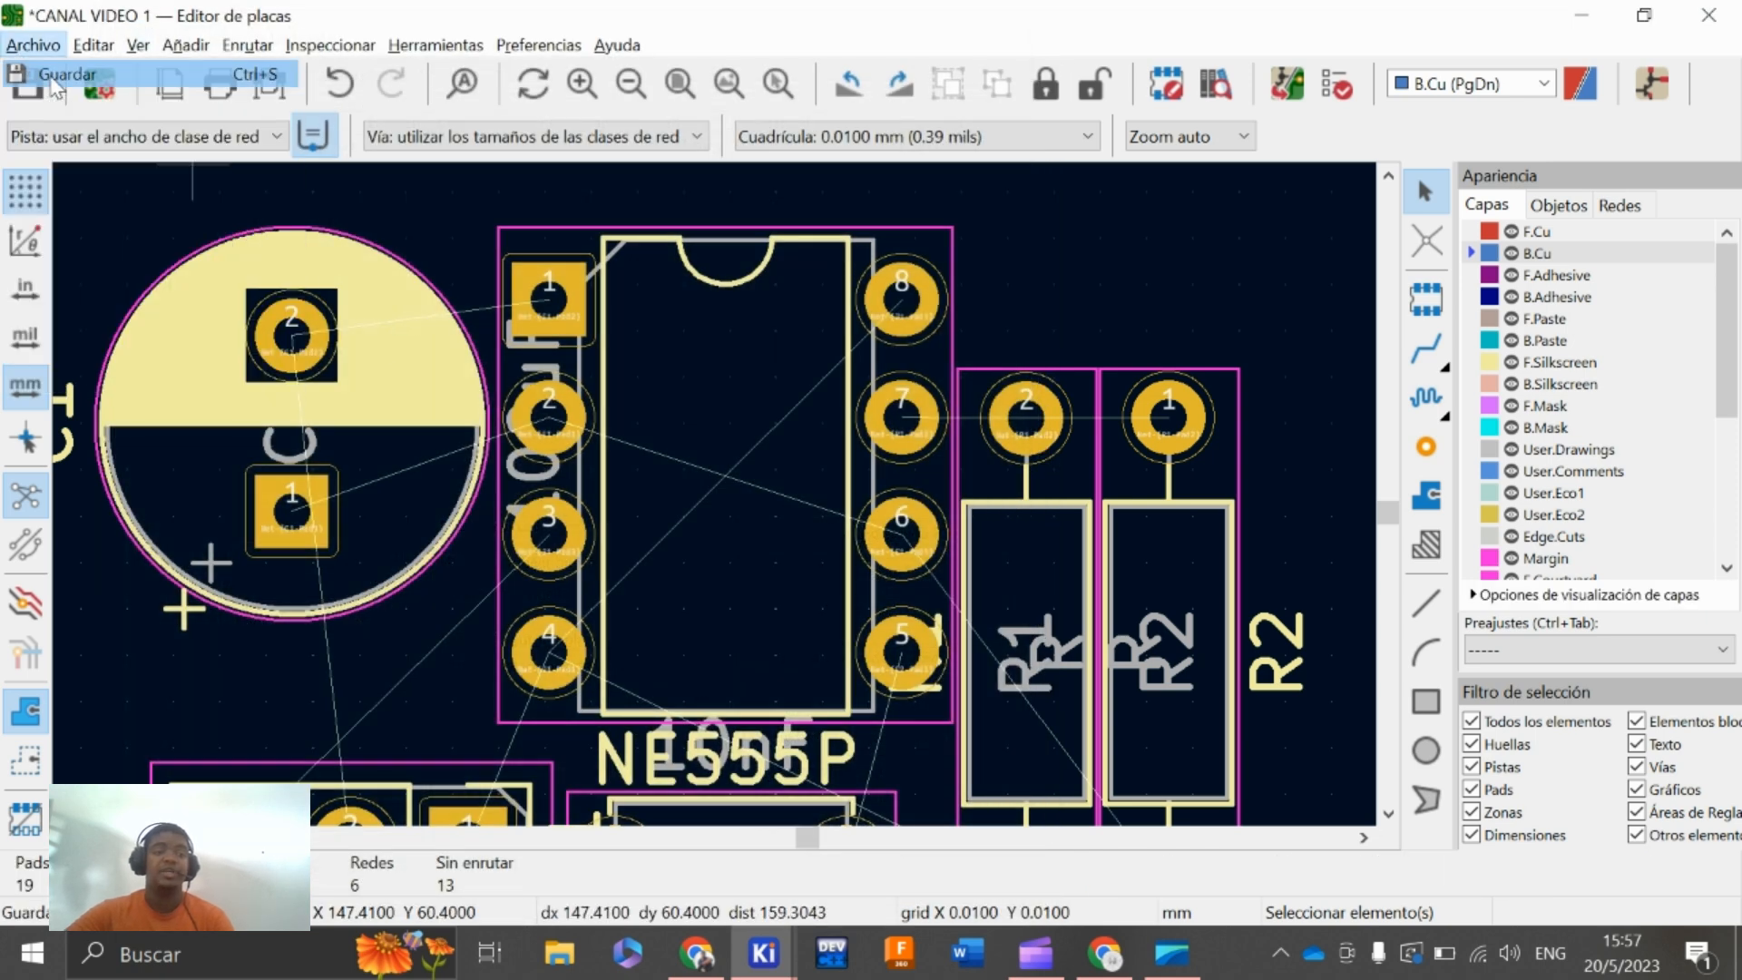
In R1's footprint properties, hide the value R and the ${REFERENCE} text, leaving only the reference designator shown
middle_click_drag(1015, 490, 949, 388)
double_click(949, 448)
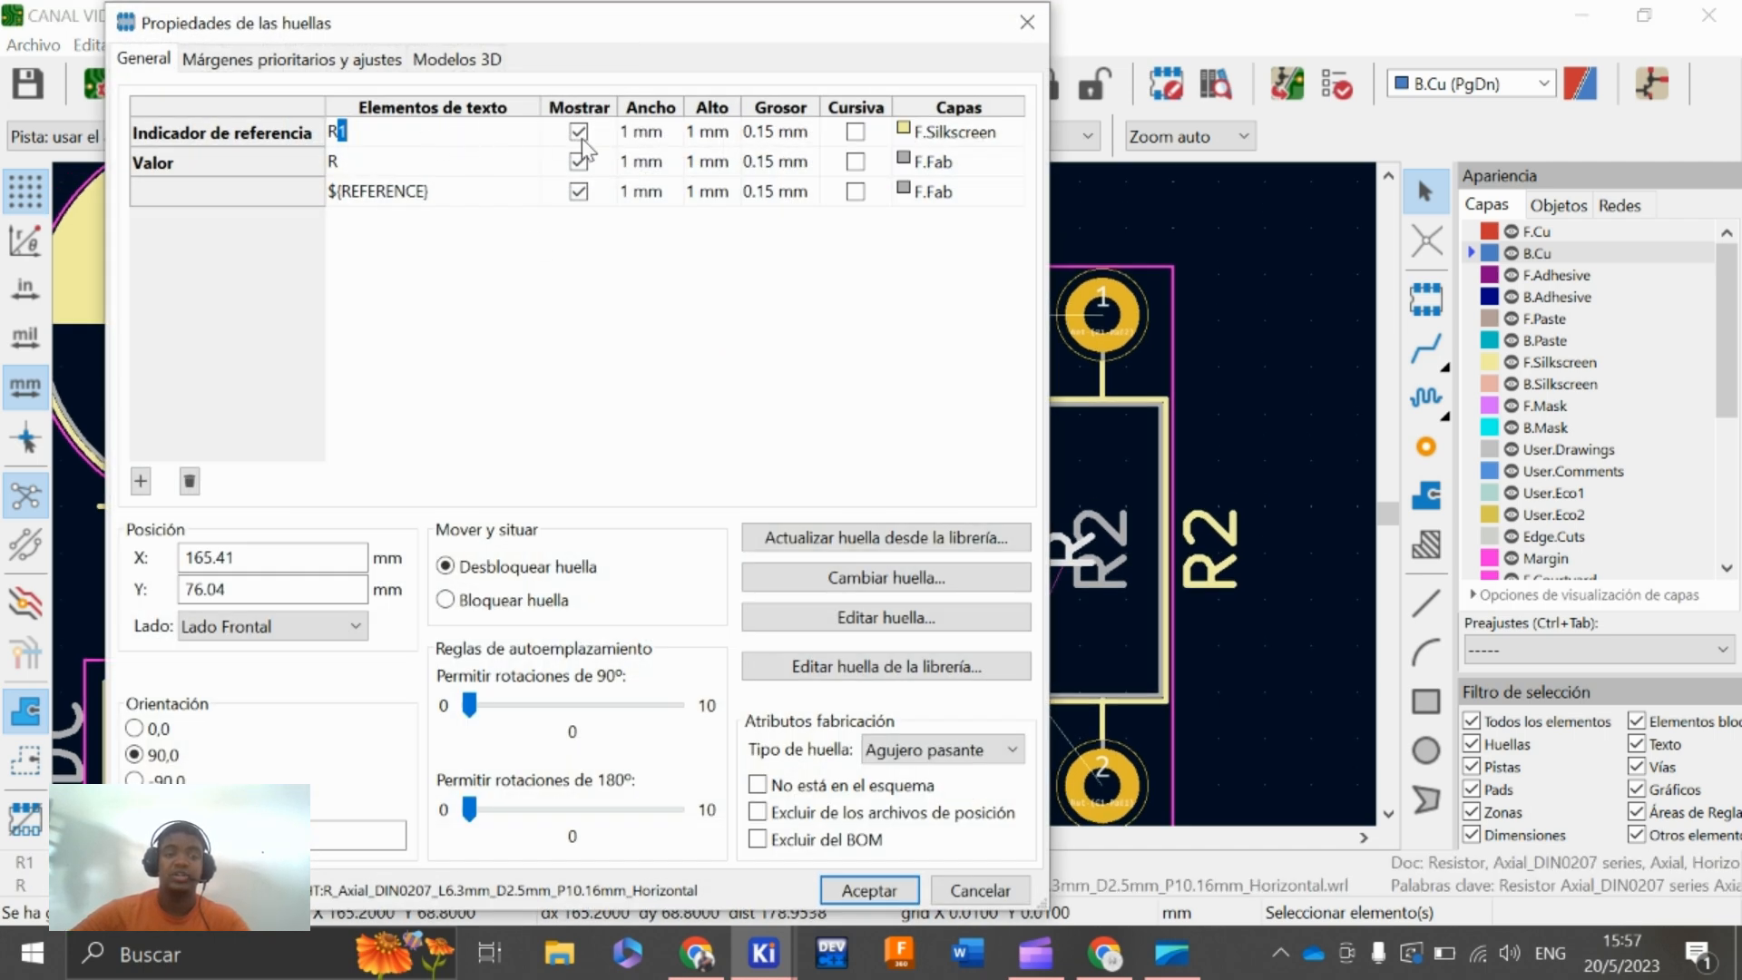
left_click(579, 133)
left_click(581, 161)
left_click(581, 133)
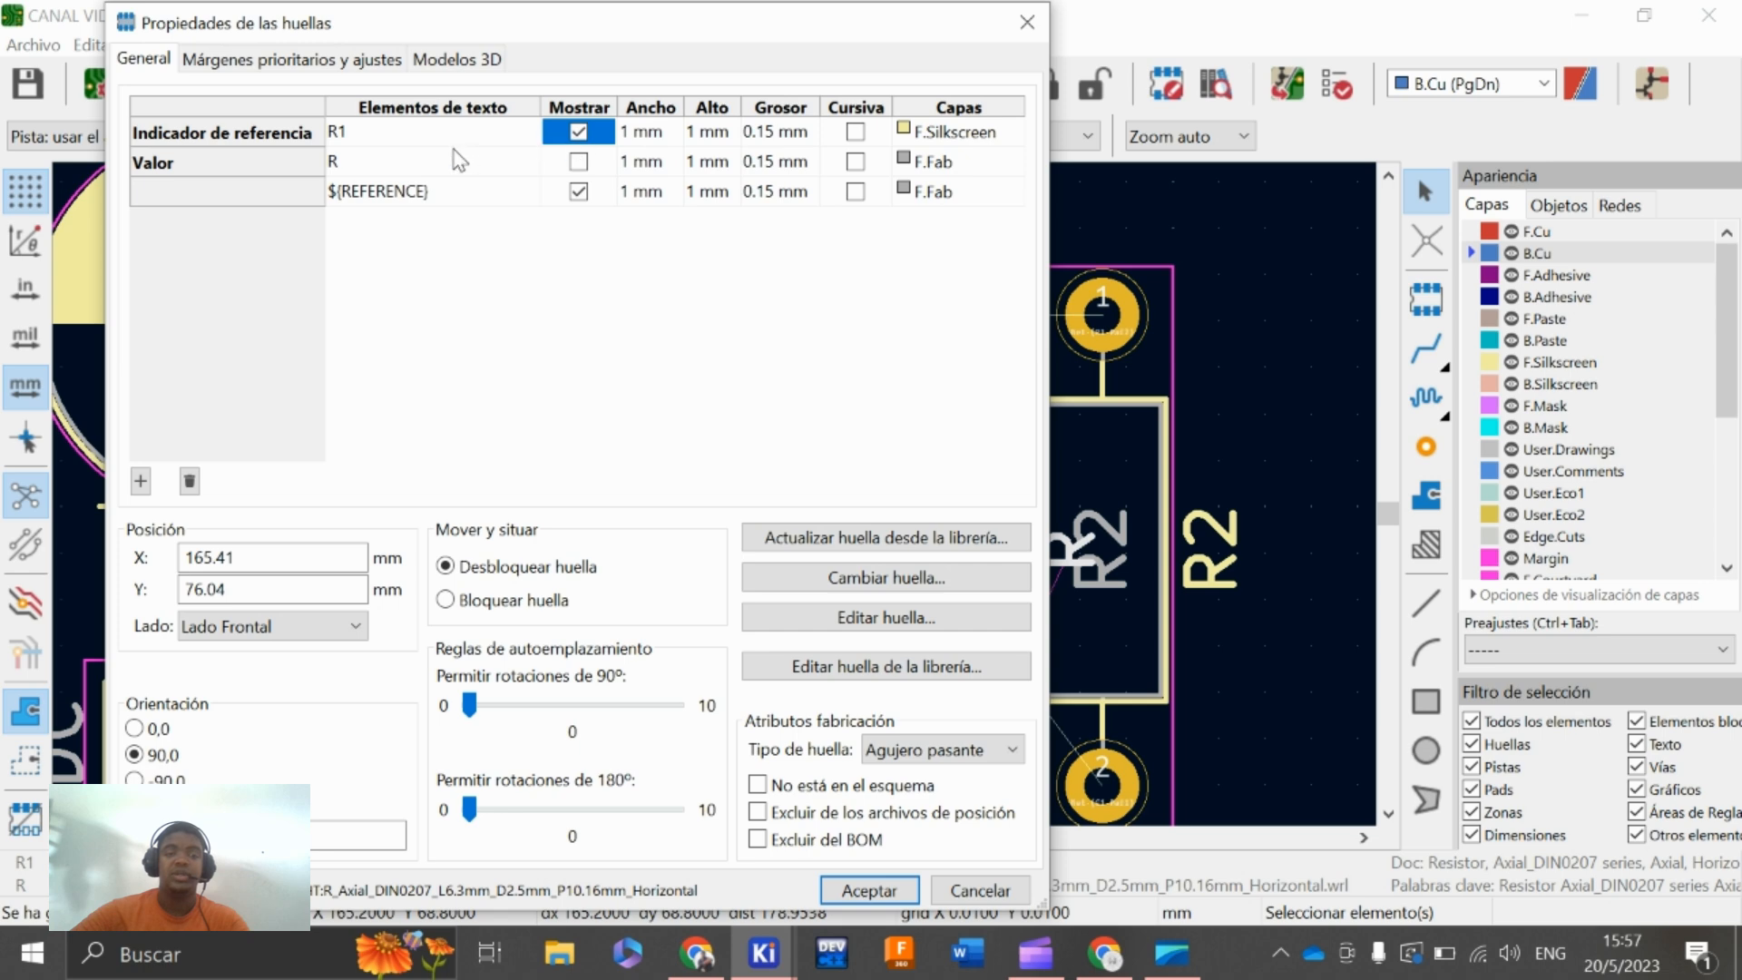
left_click(574, 192)
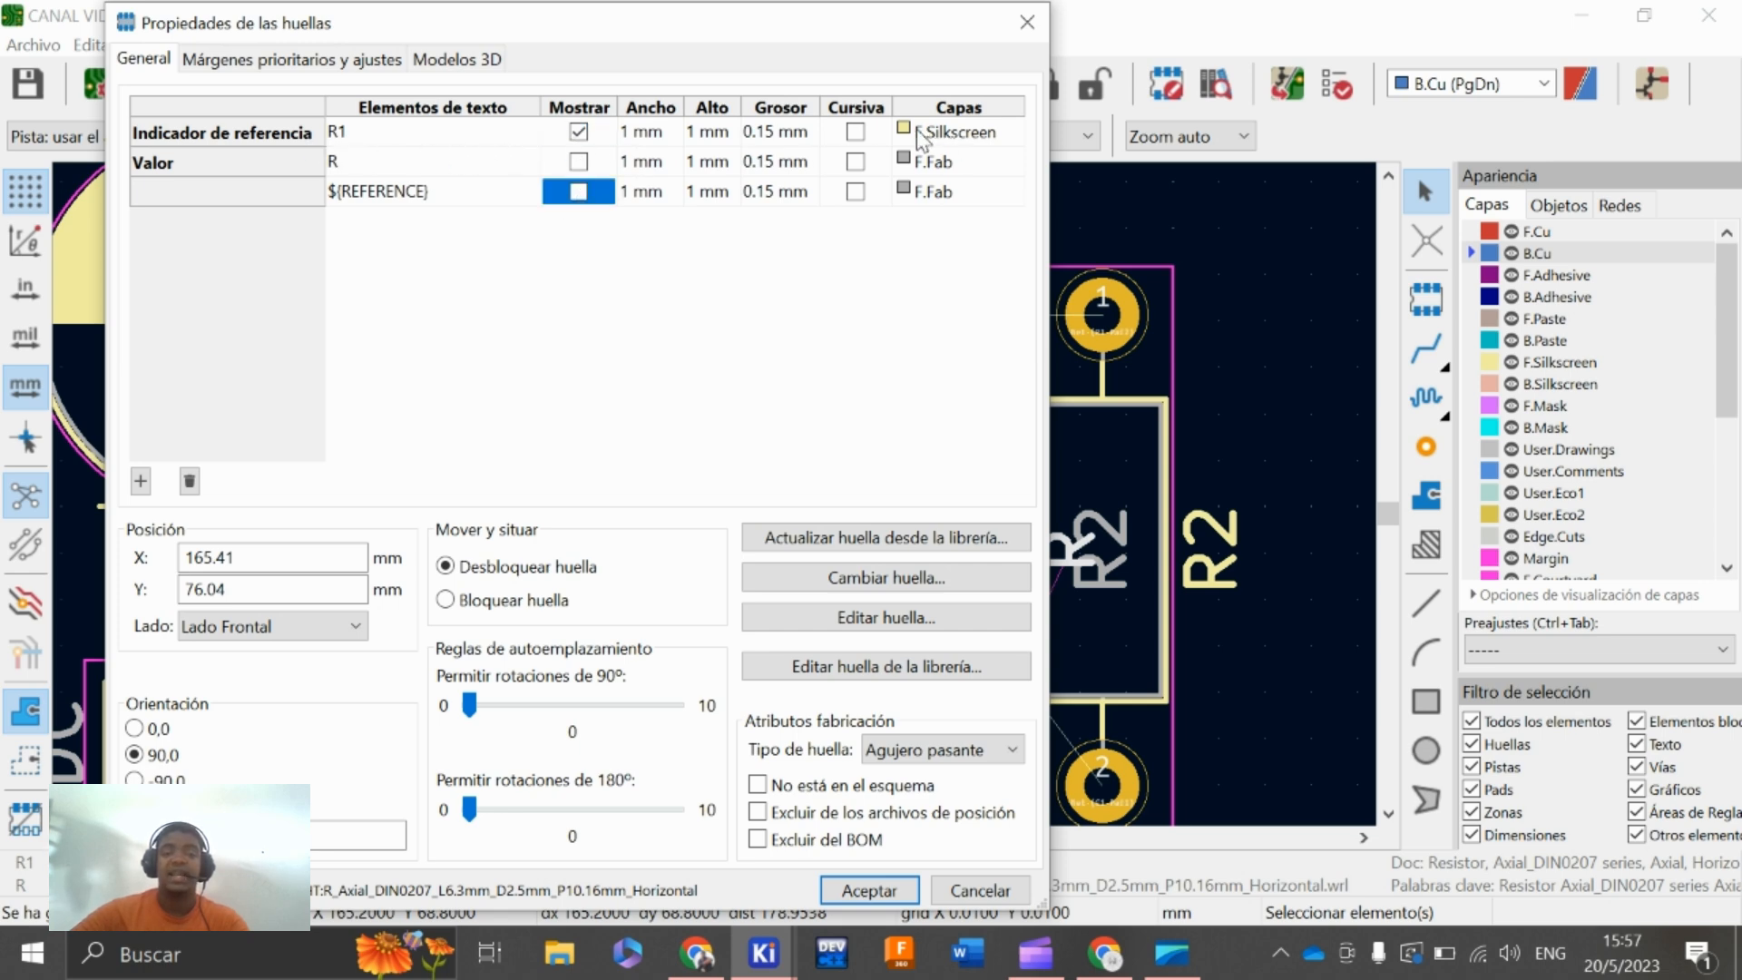
left_click(890, 889)
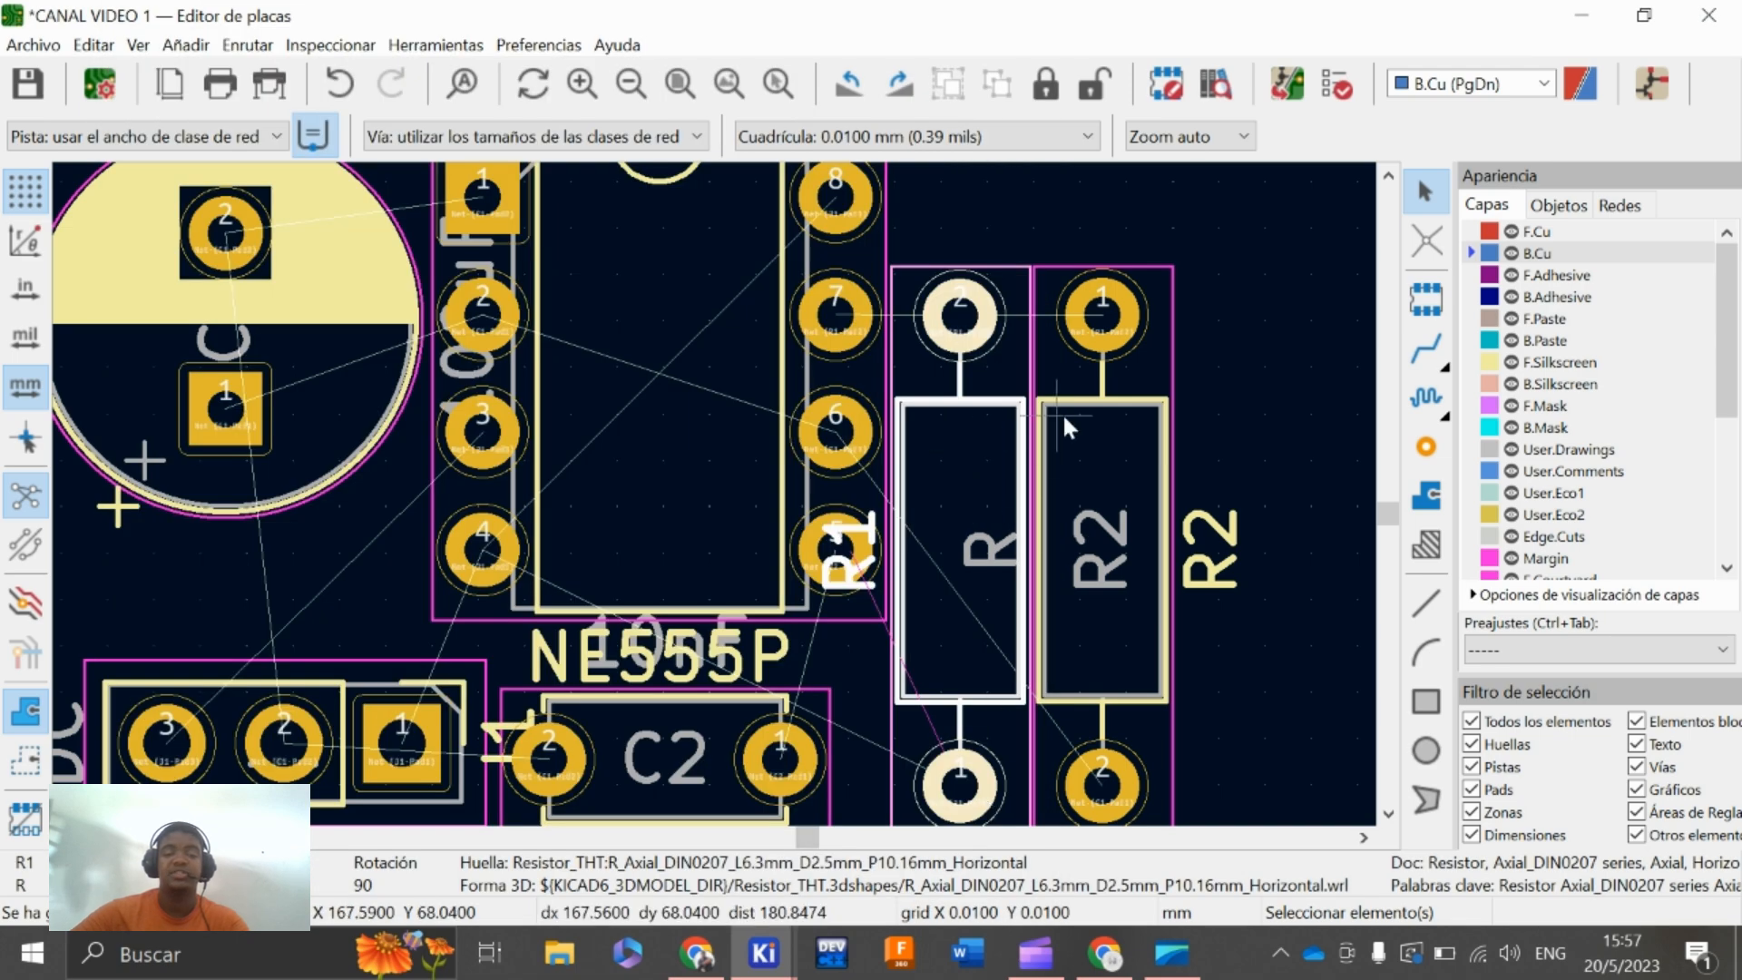
In R2's footprint properties, hide the value and ${REFERENCE} texts, keeping the reference designator shown on F.Silkscreen
left_click(1092, 449)
double_click(1092, 449)
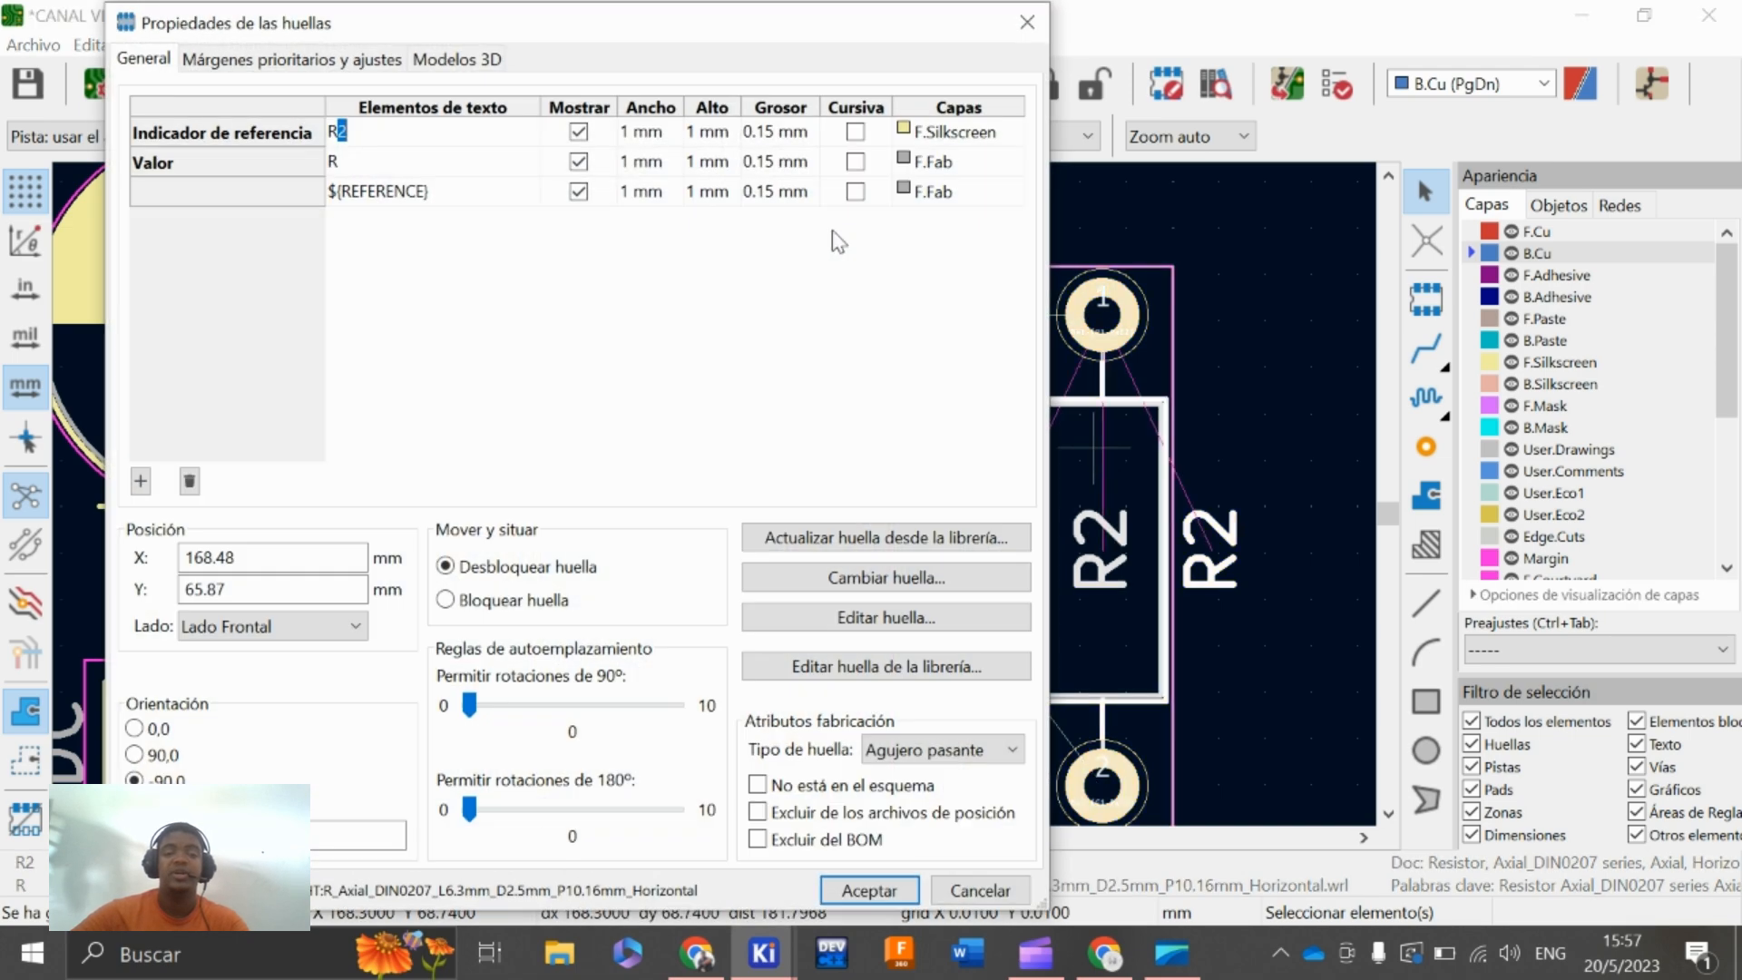
left_click(578, 162)
left_click(578, 191)
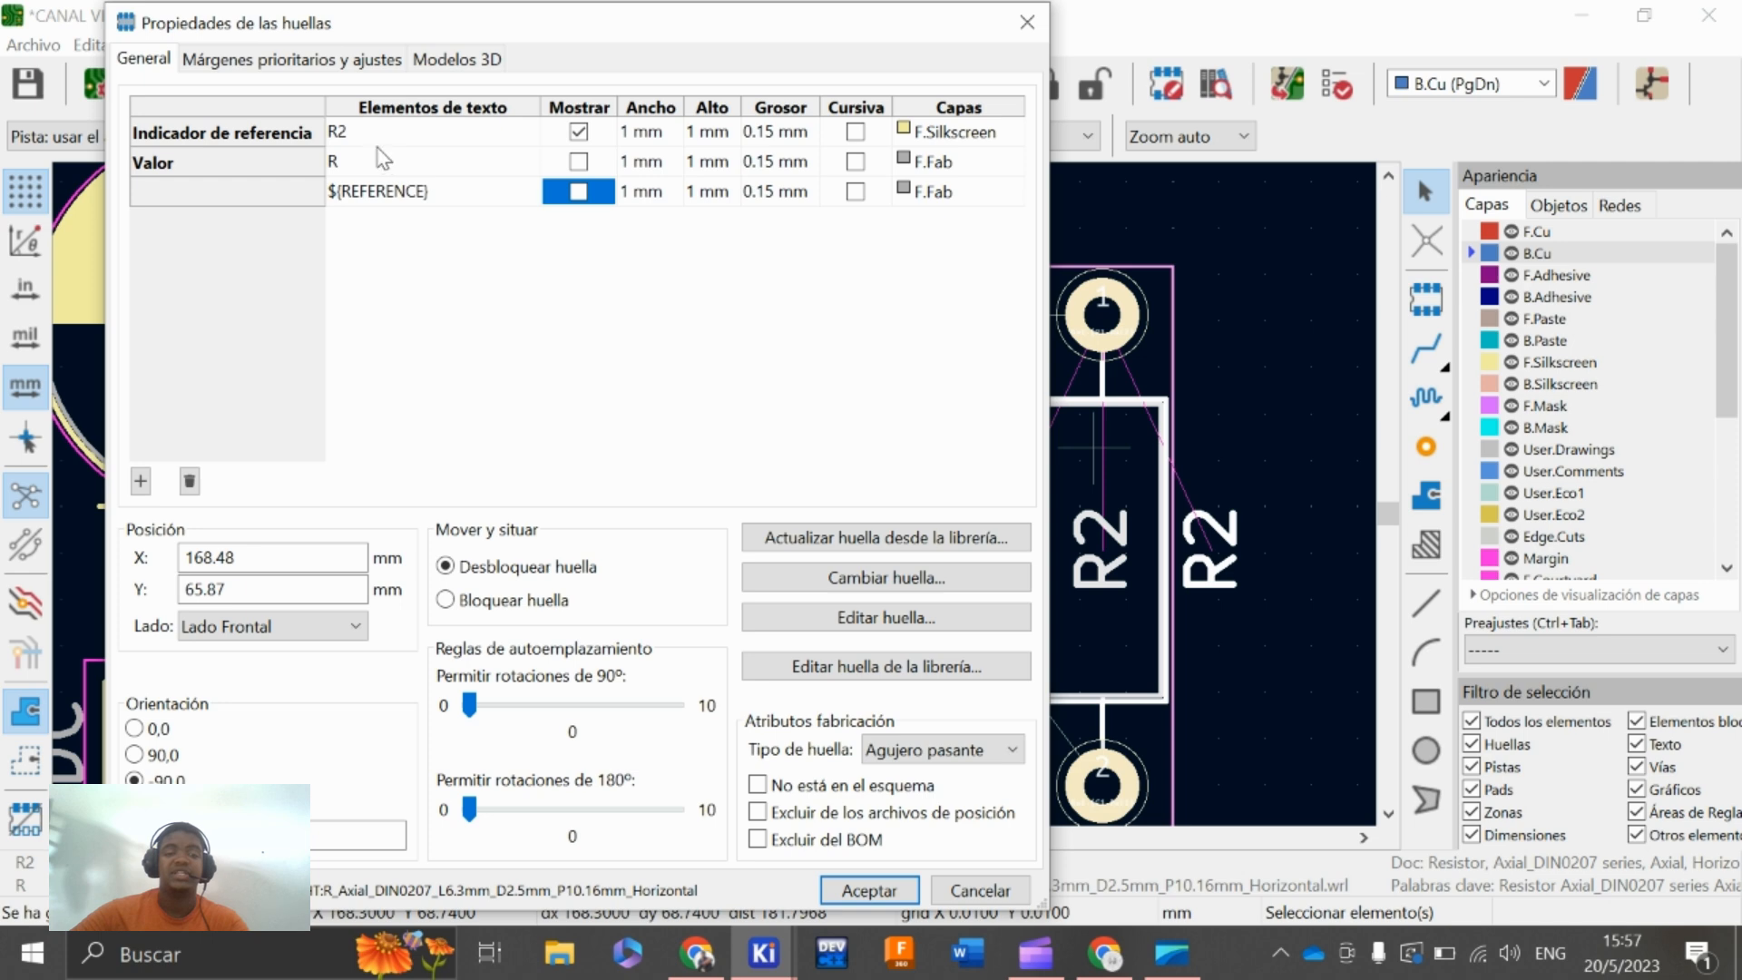
left_click(1013, 138)
left_click(1011, 131)
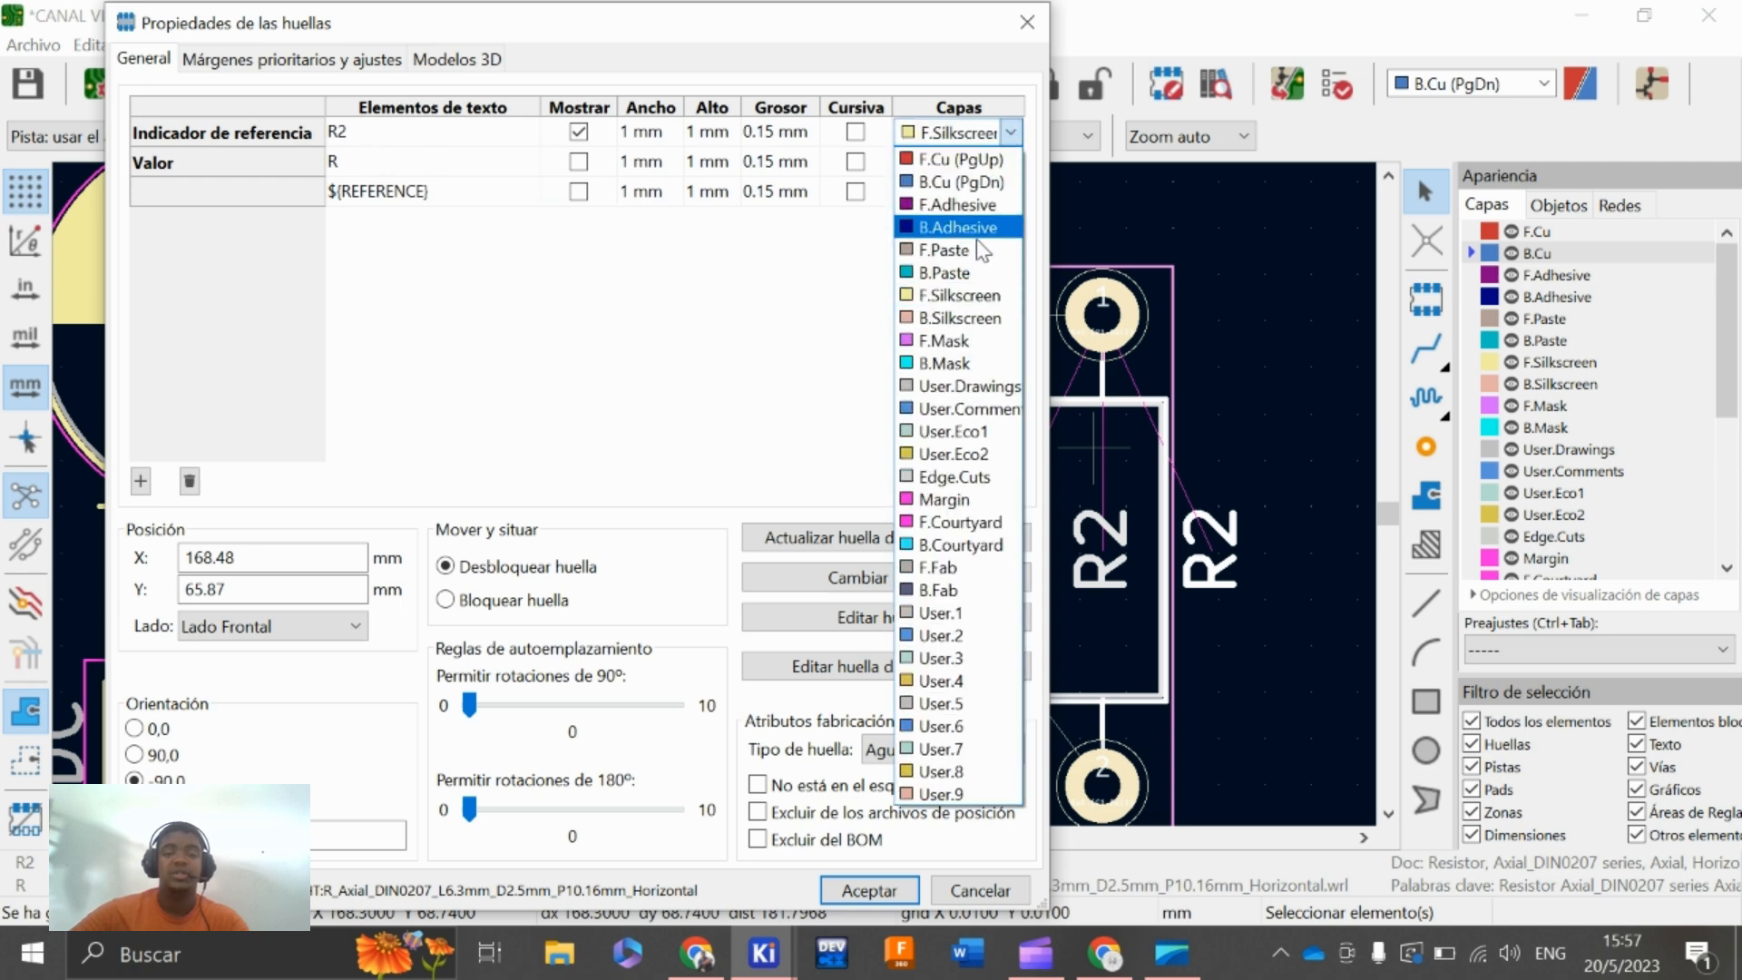
left_click(957, 295)
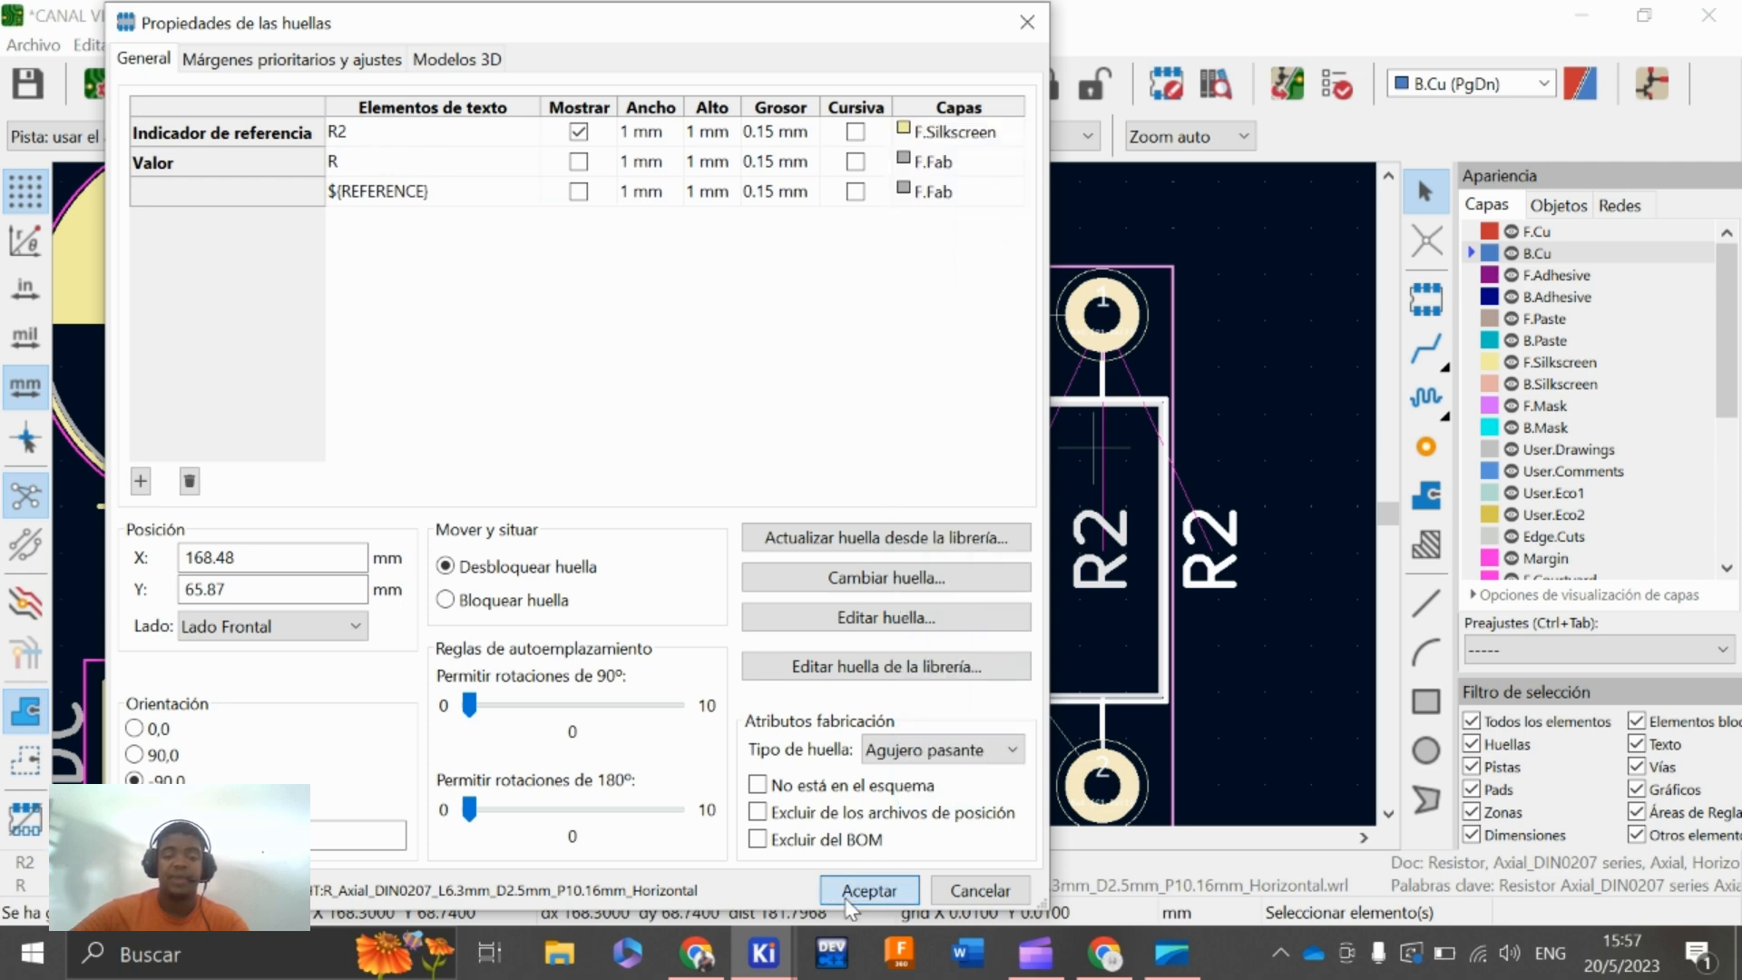
left_click(869, 890)
In C2's footprint properties, hide the reference designator and ${REFERENCE} text, and put the 10nF value on F.Silkscreen
scroll(711, 490, "down", 3)
scroll(712, 490, "up", 5)
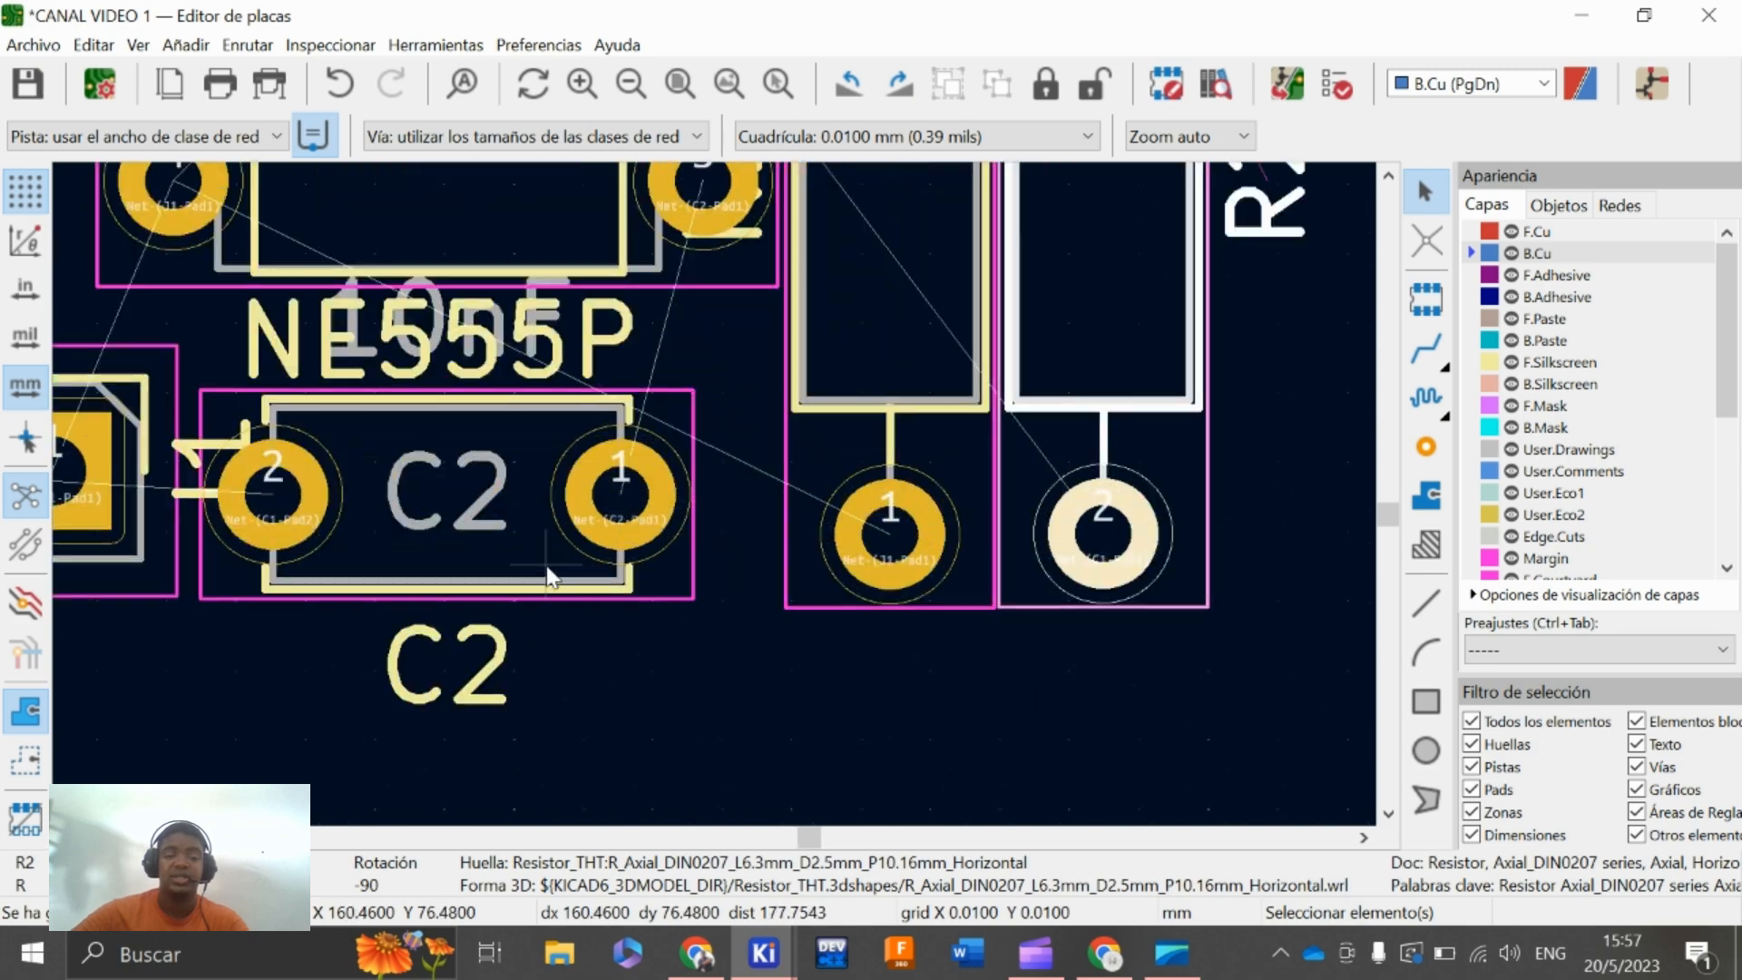
left_click(544, 524)
double_click(534, 592)
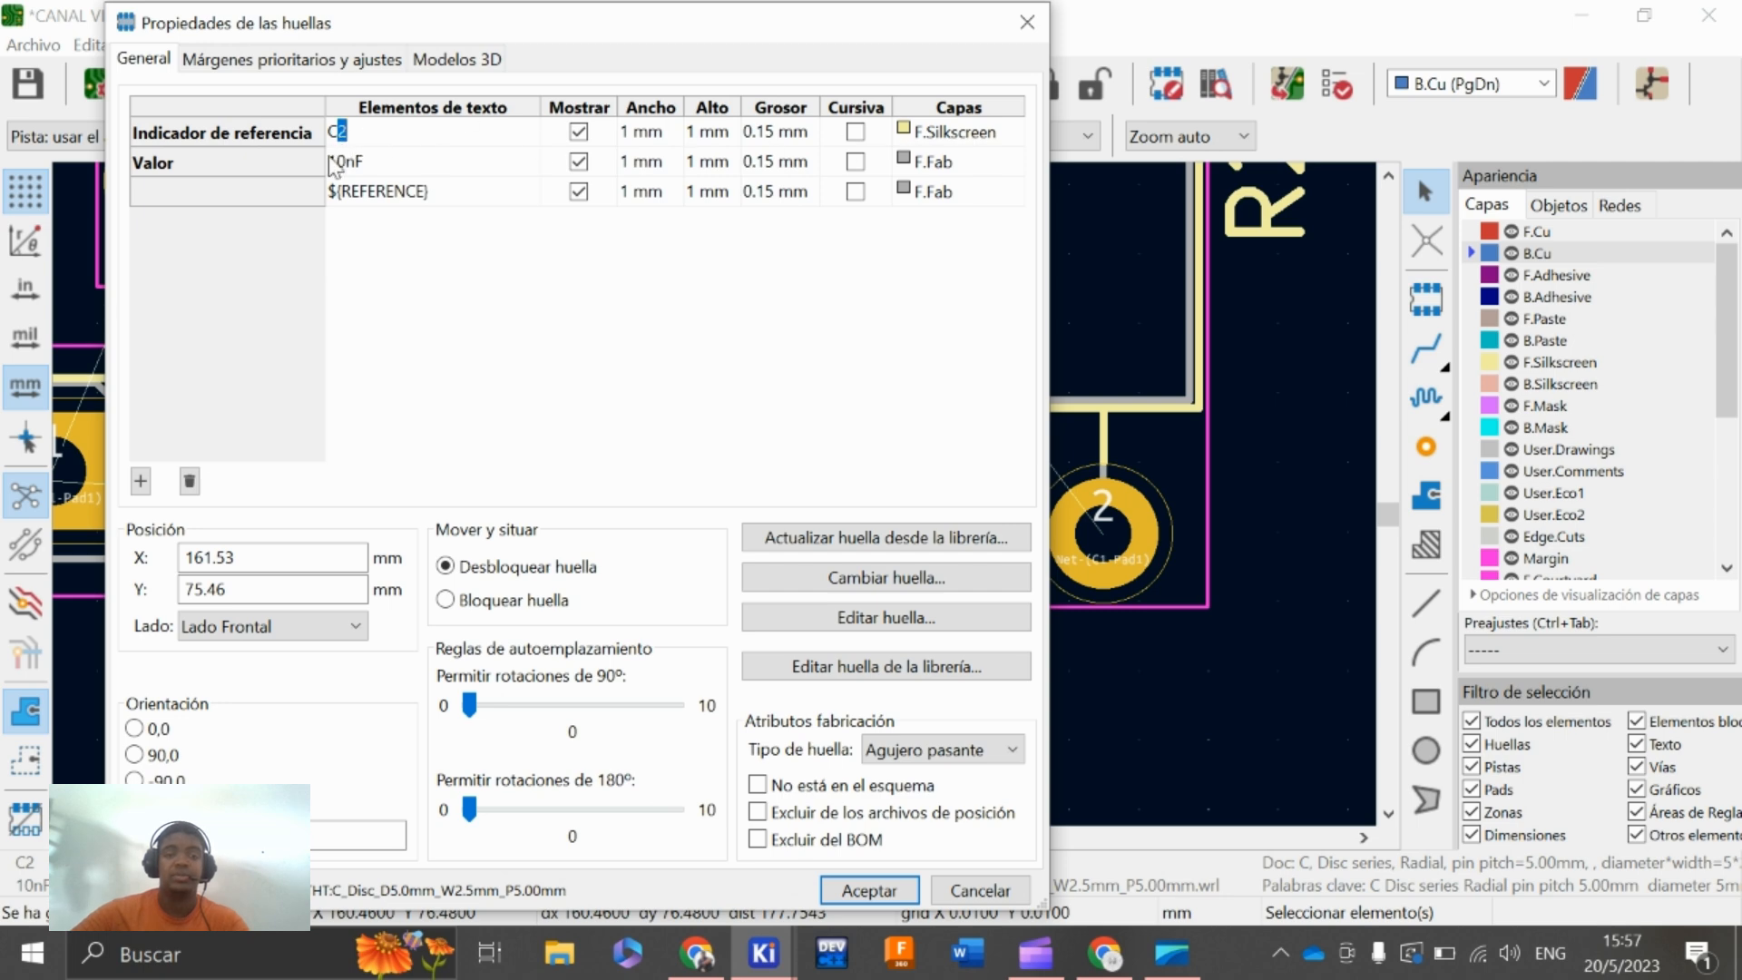
left_click(578, 190)
left_click(579, 133)
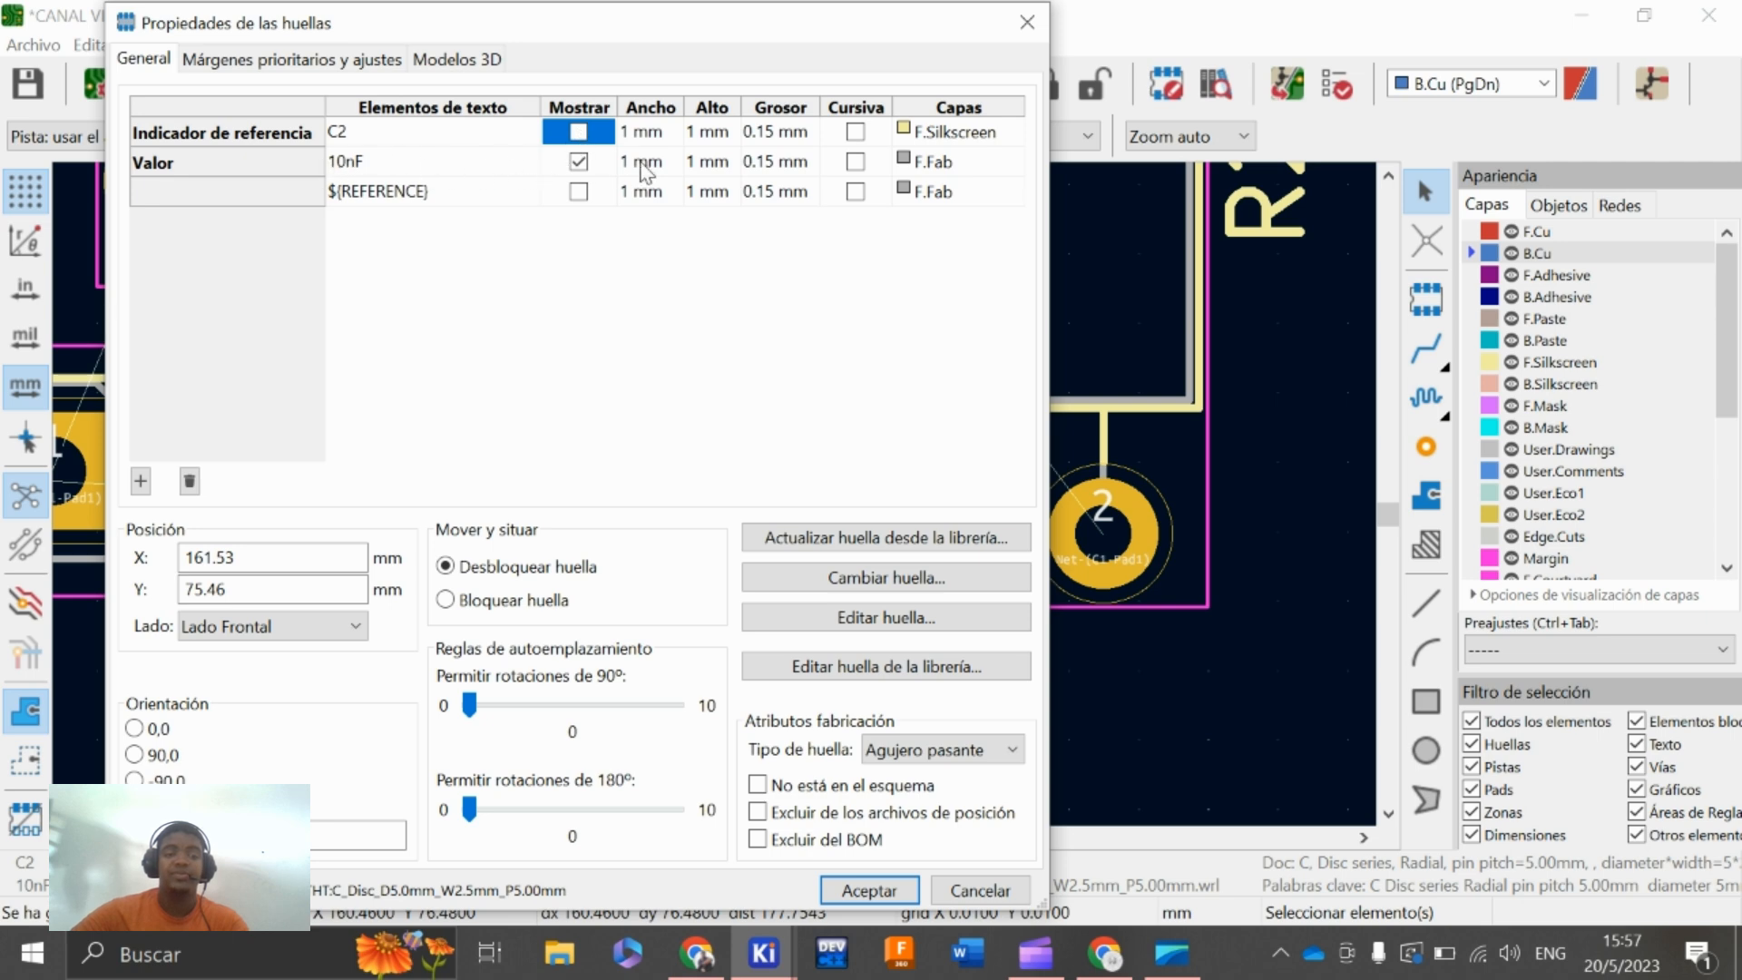
left_click(952, 169)
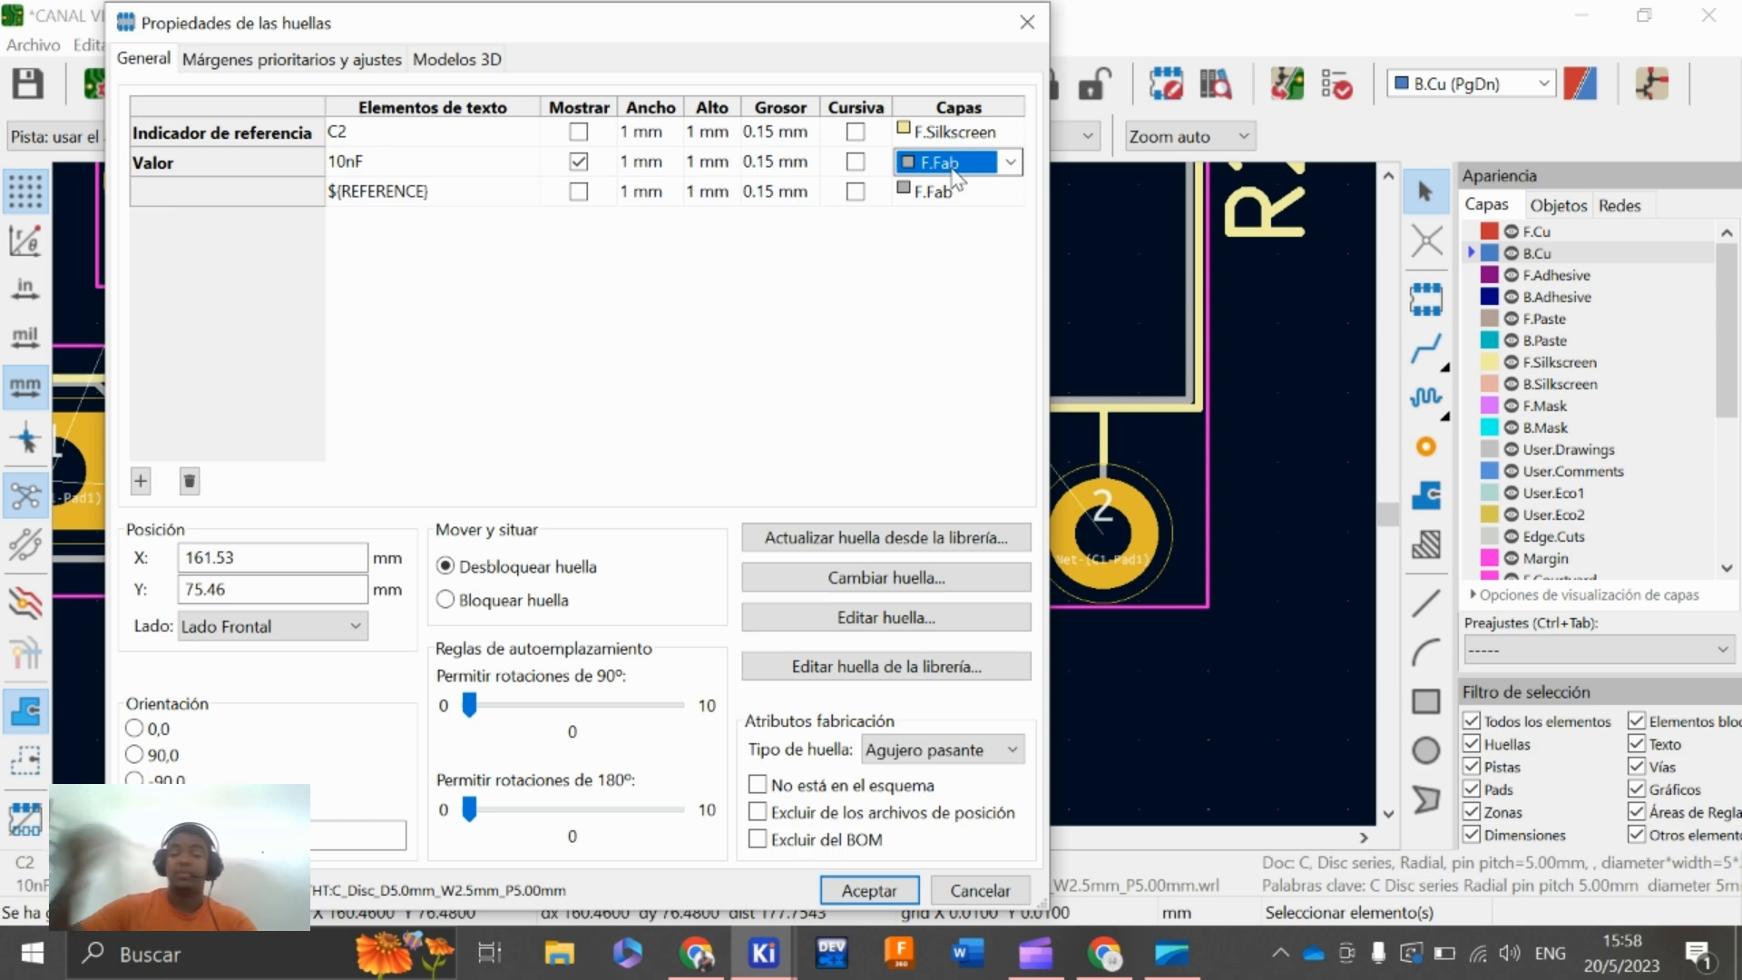
left_click(1011, 164)
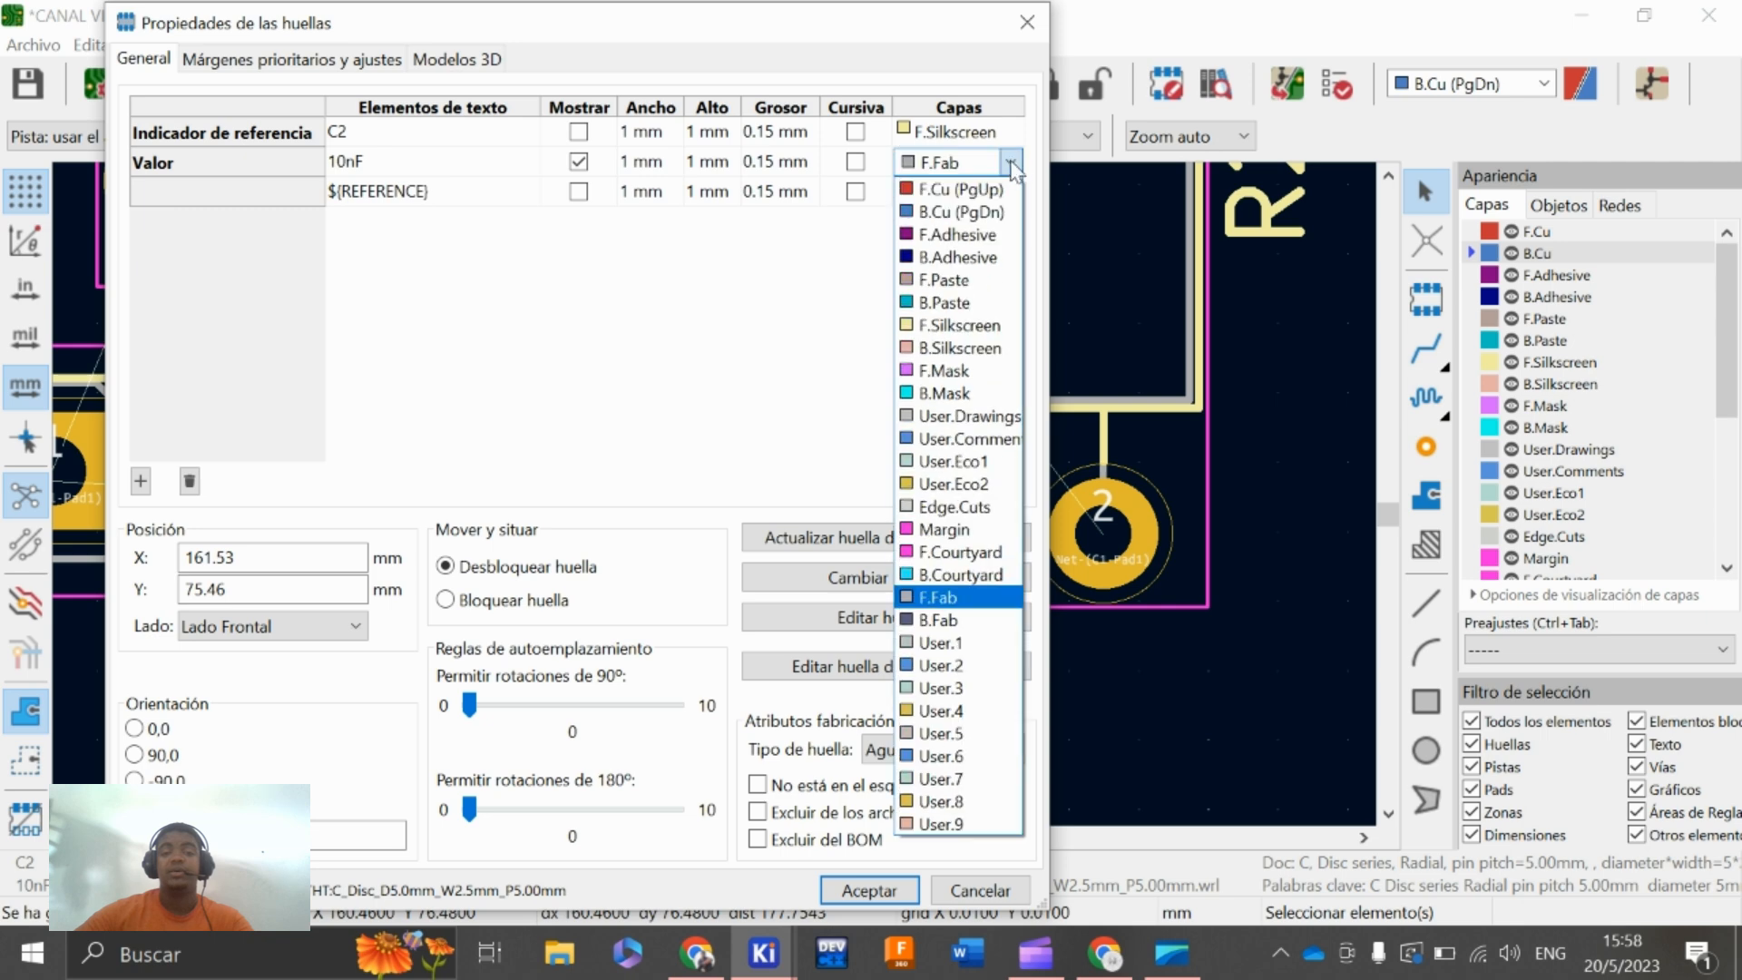
left_click(953, 328)
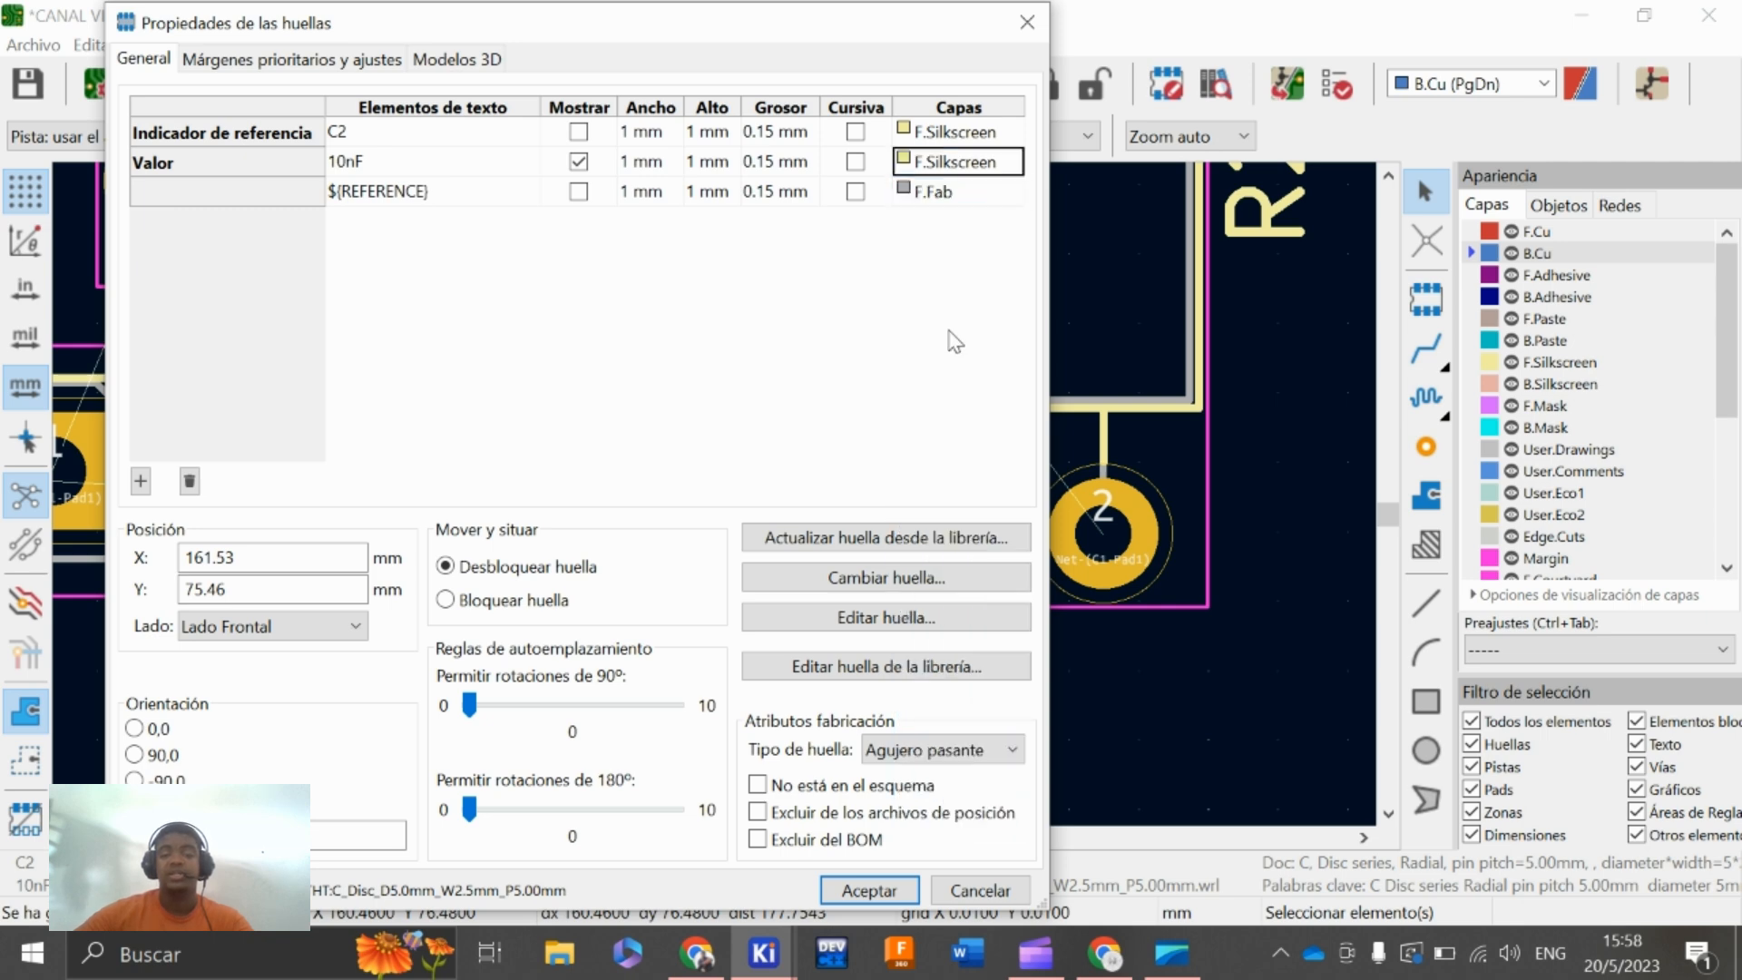
left_click(903, 889)
In C1's footprint properties, hide the reference designator and ${REFERENCE} text, and put the 100uF value on F.Silkscreen
middle_click_drag(708, 489, 878, 645)
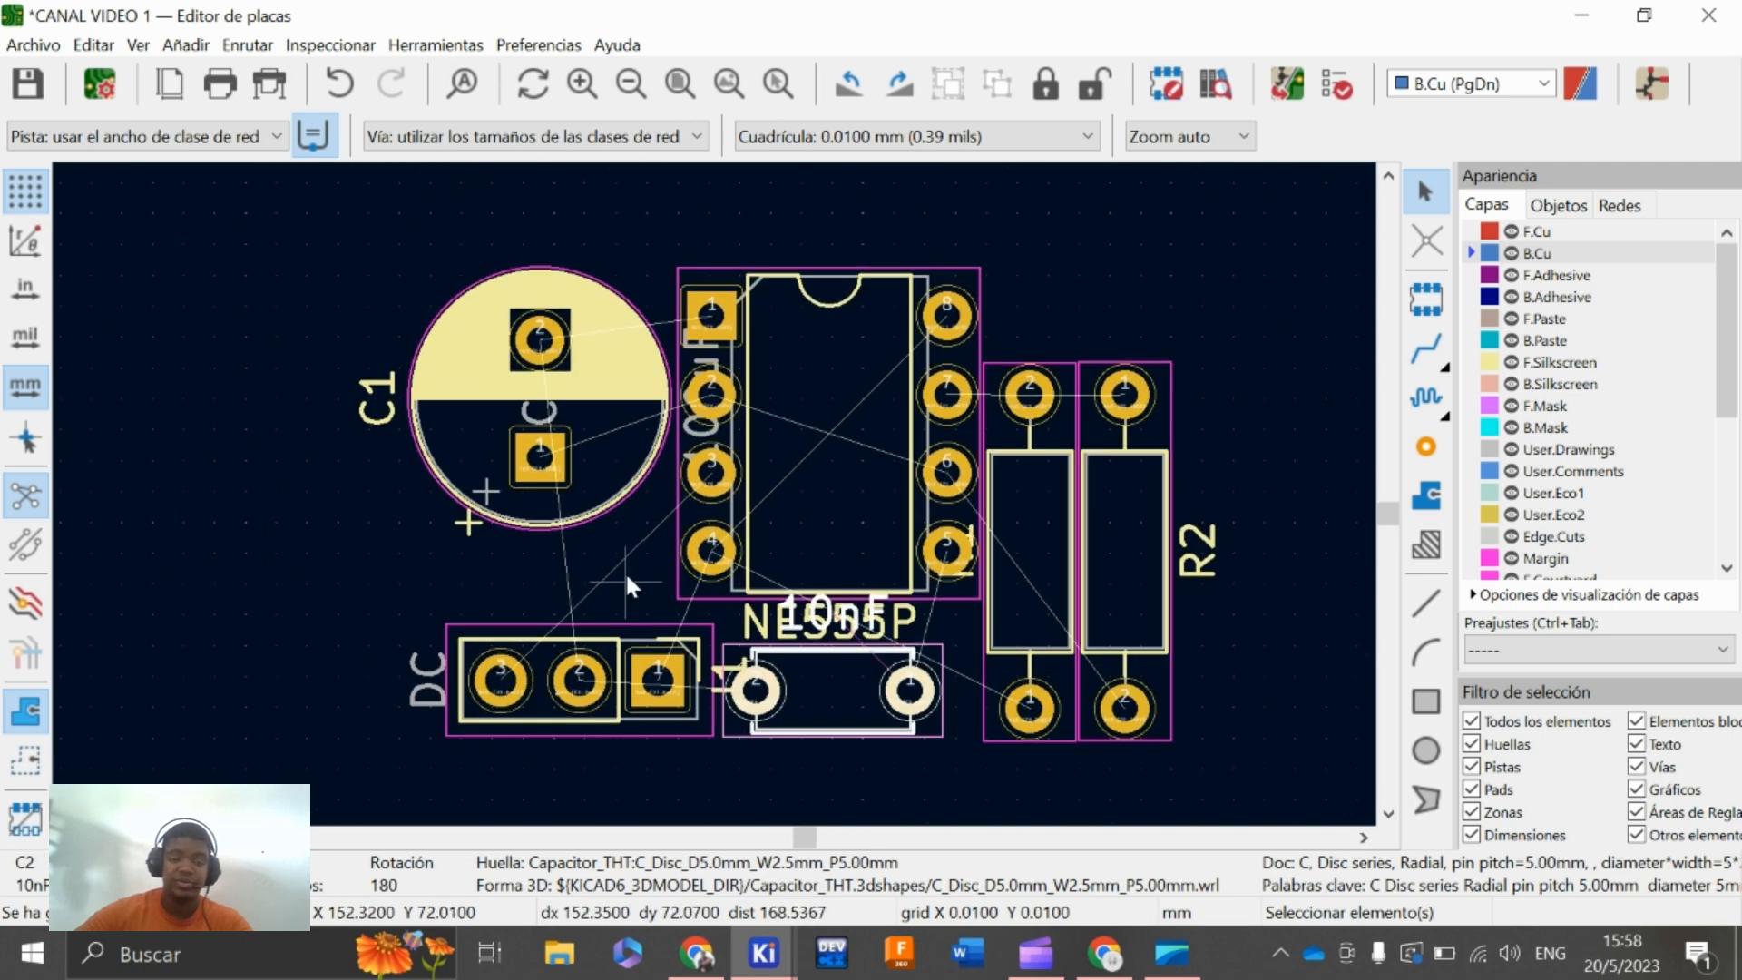
left_click(628, 473)
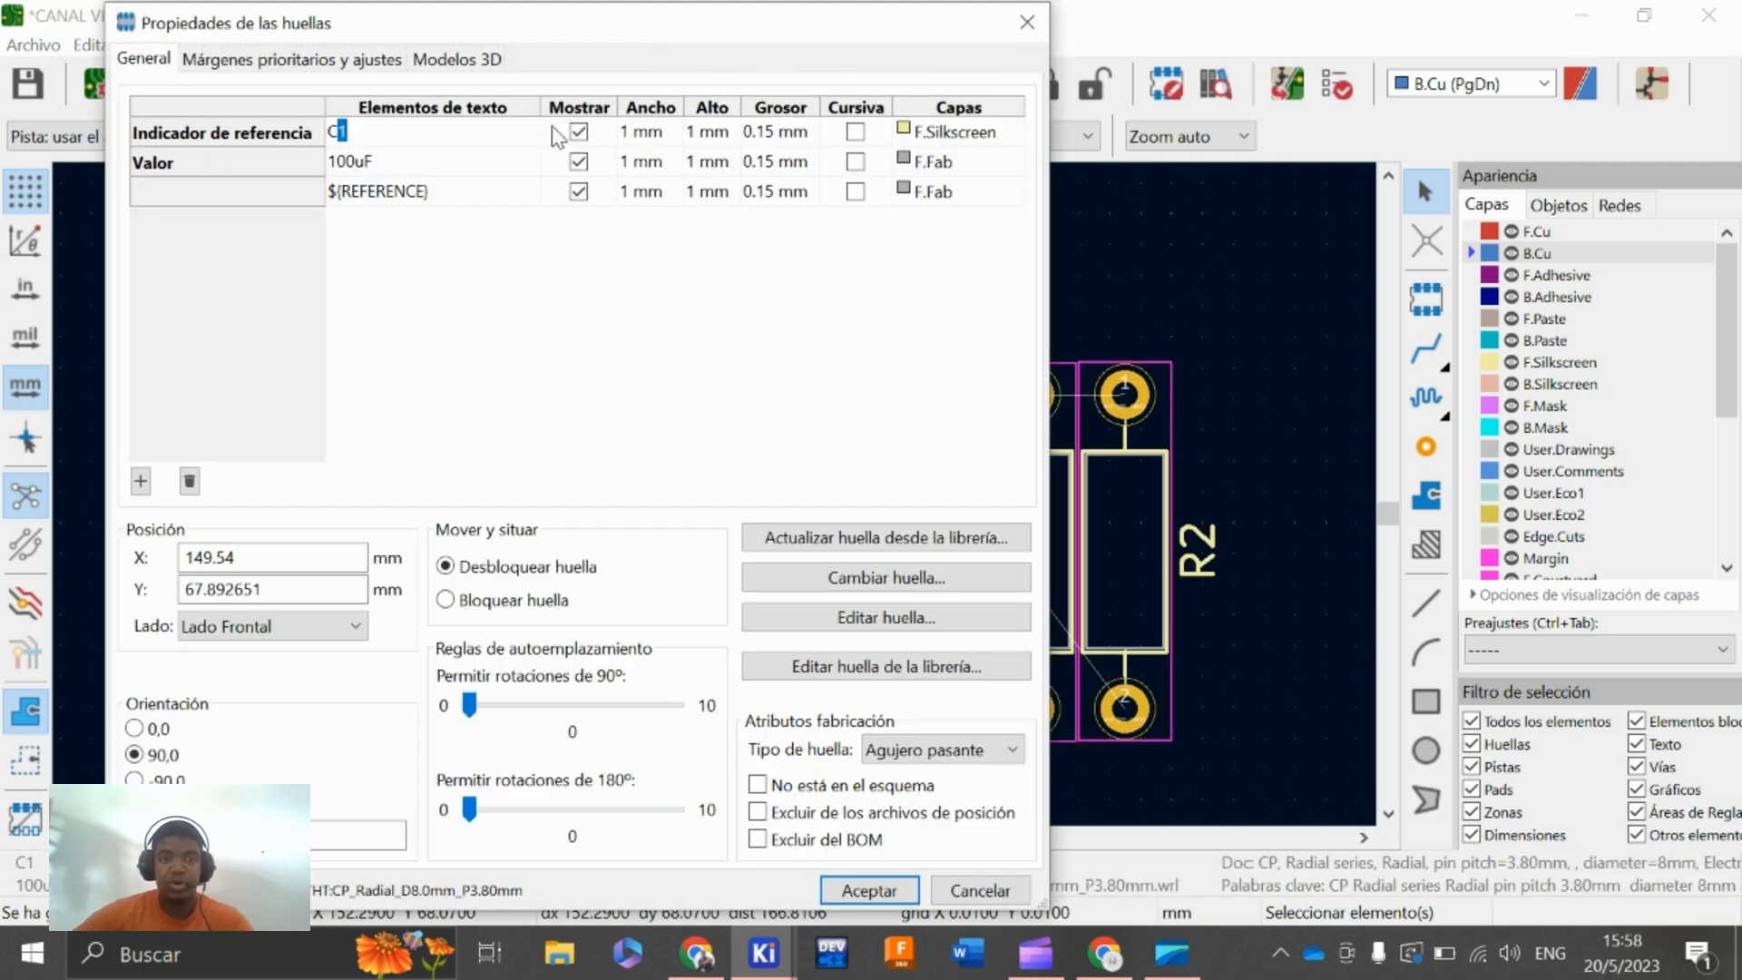
left_click(576, 133)
left_click(577, 193)
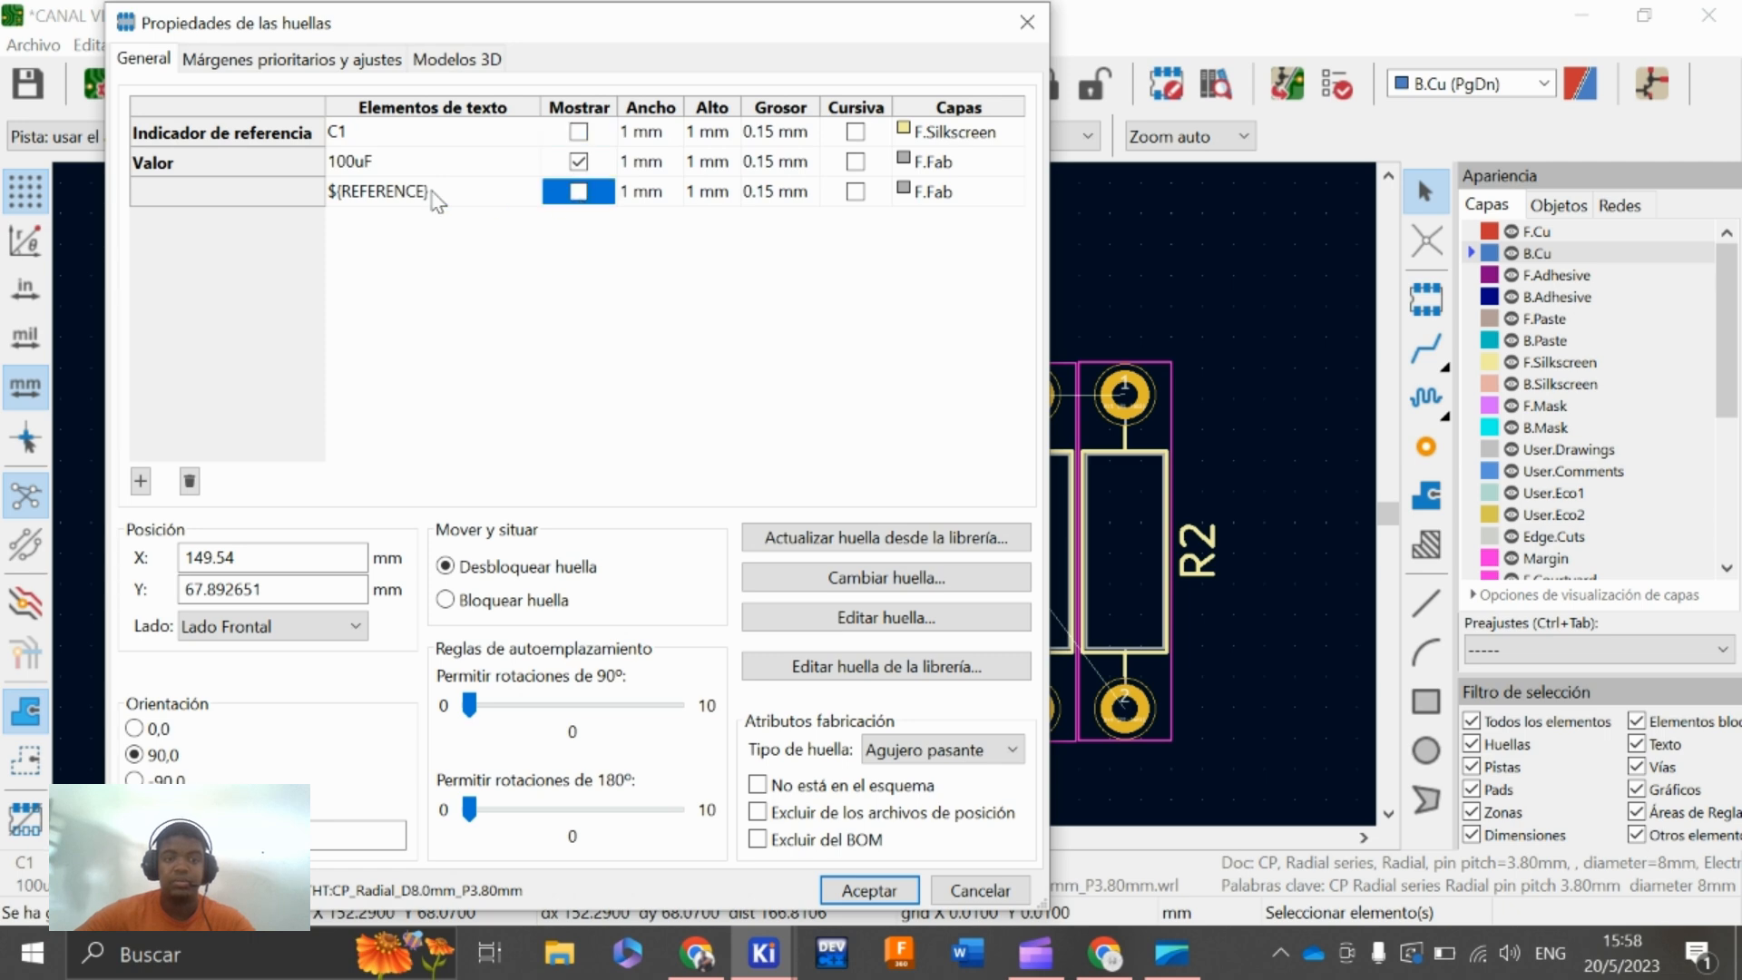
left_click(957, 170)
left_click(962, 172)
left_click(966, 328)
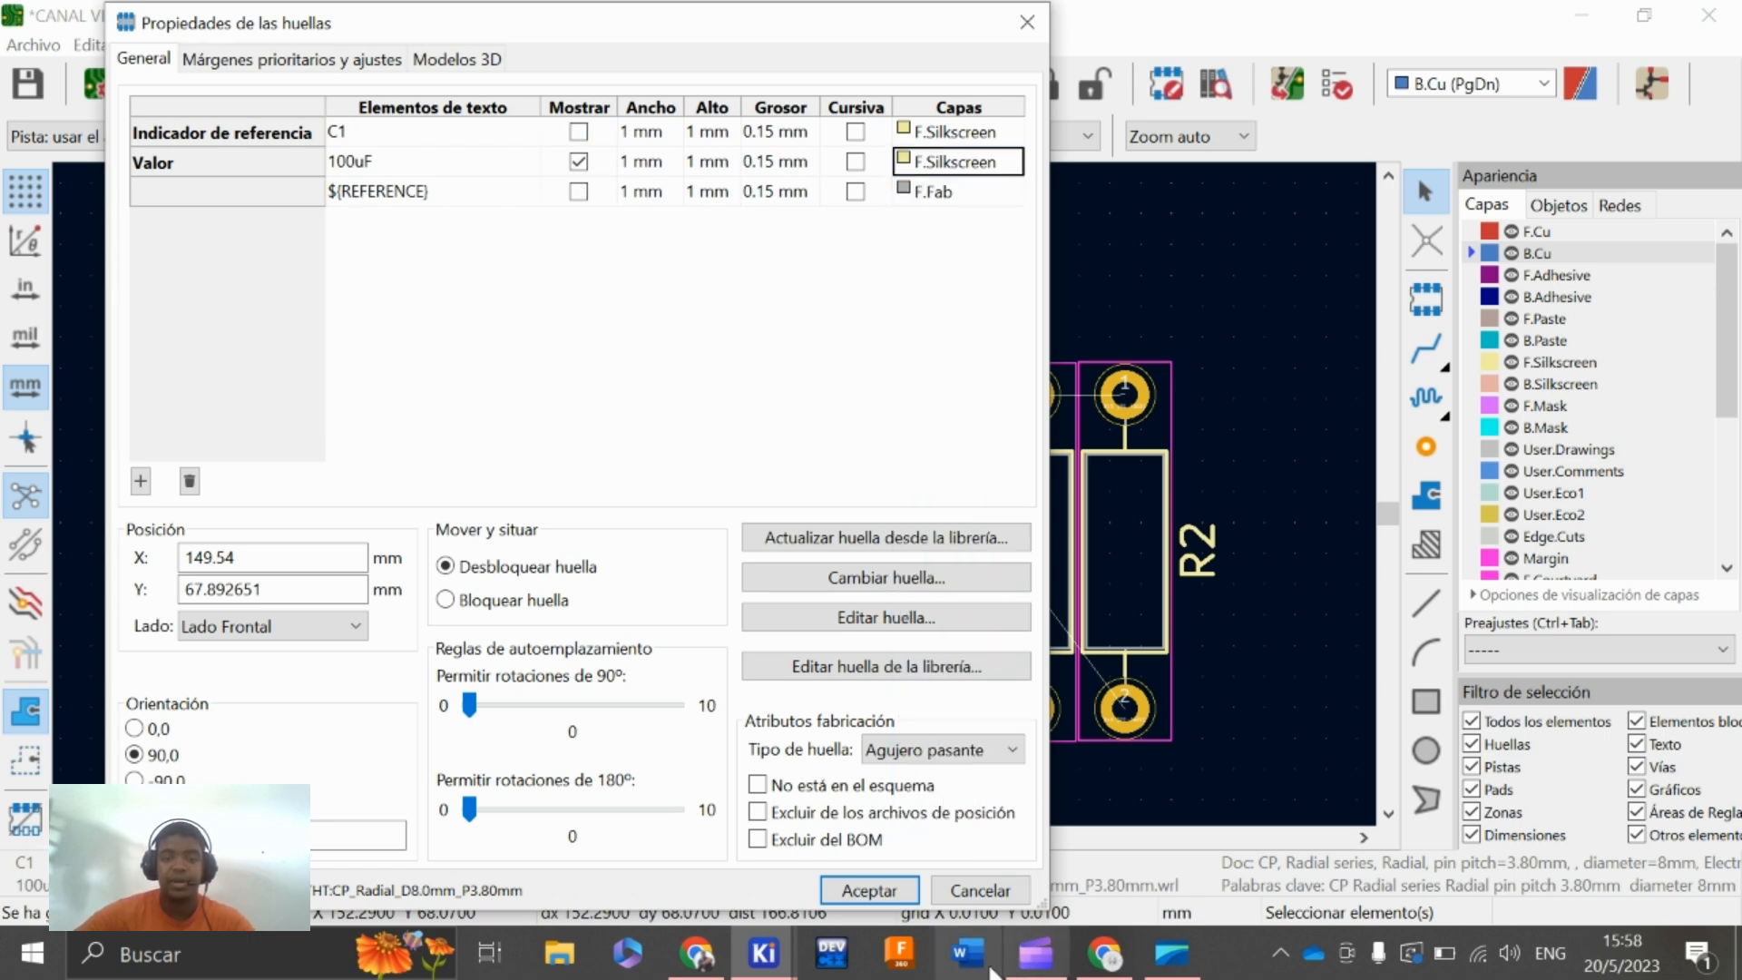
left_click(869, 890)
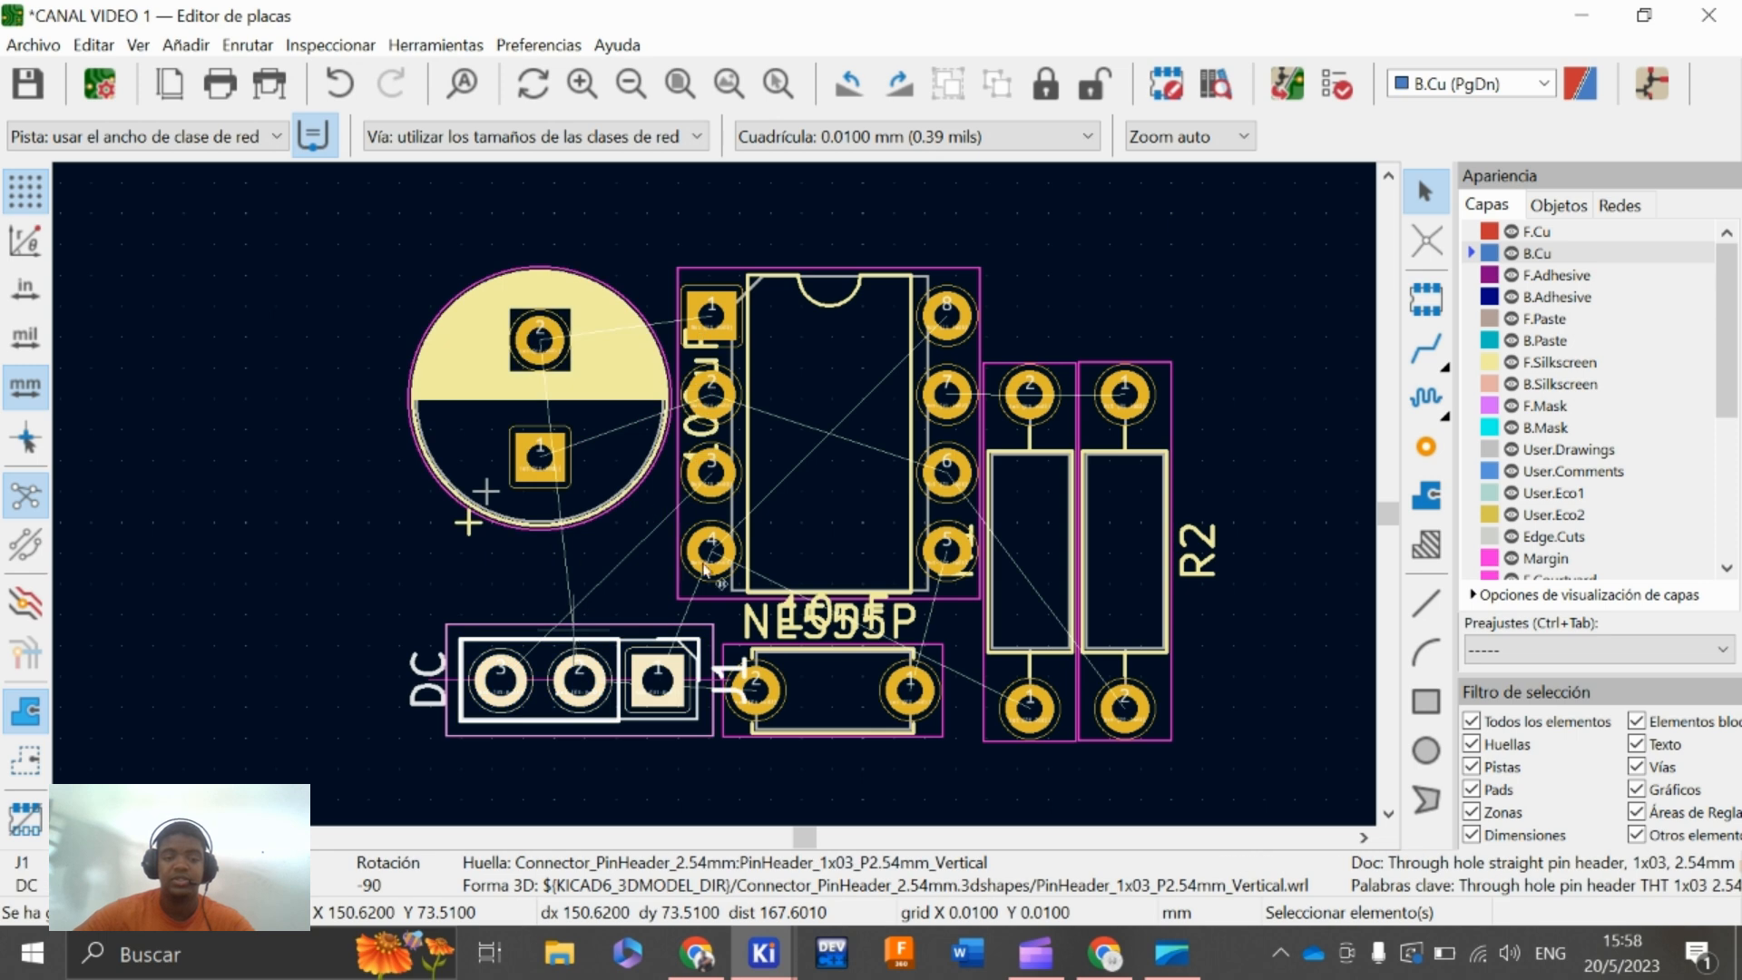
In J1's footprint properties, hide the reference designator and ${REFERENCE} text, and put the DC value on F.Silkscreen
key("e")
left_click(576, 133)
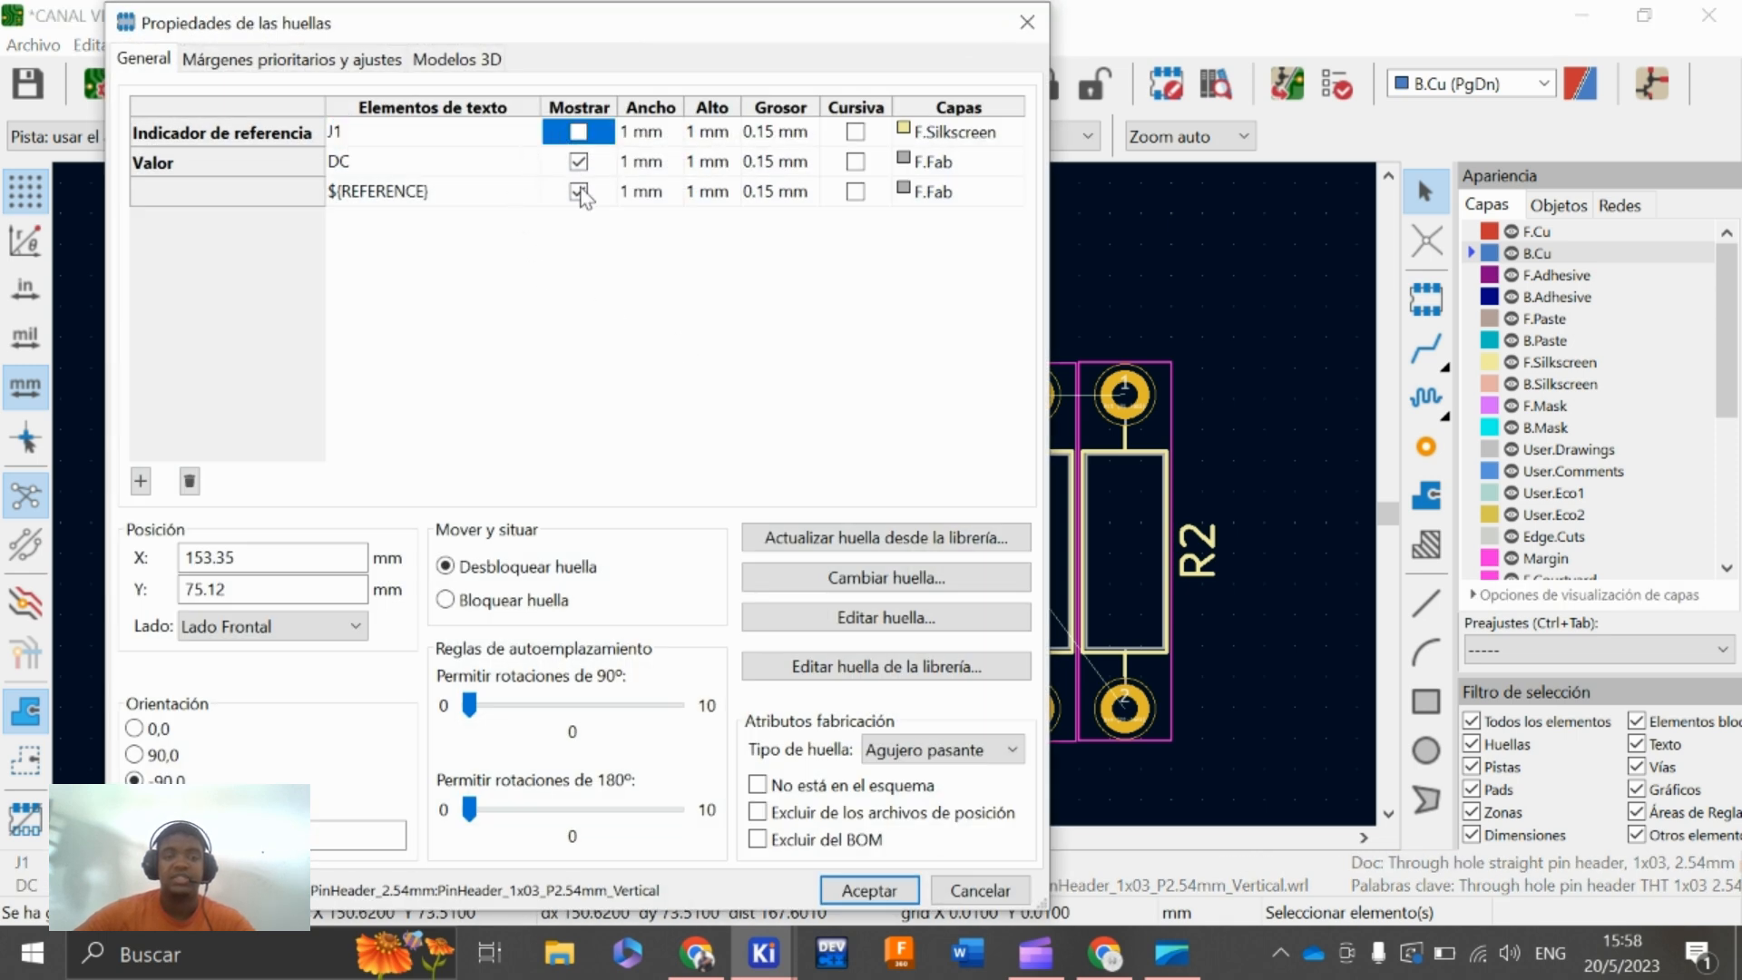
left_click(578, 192)
left_click(903, 162)
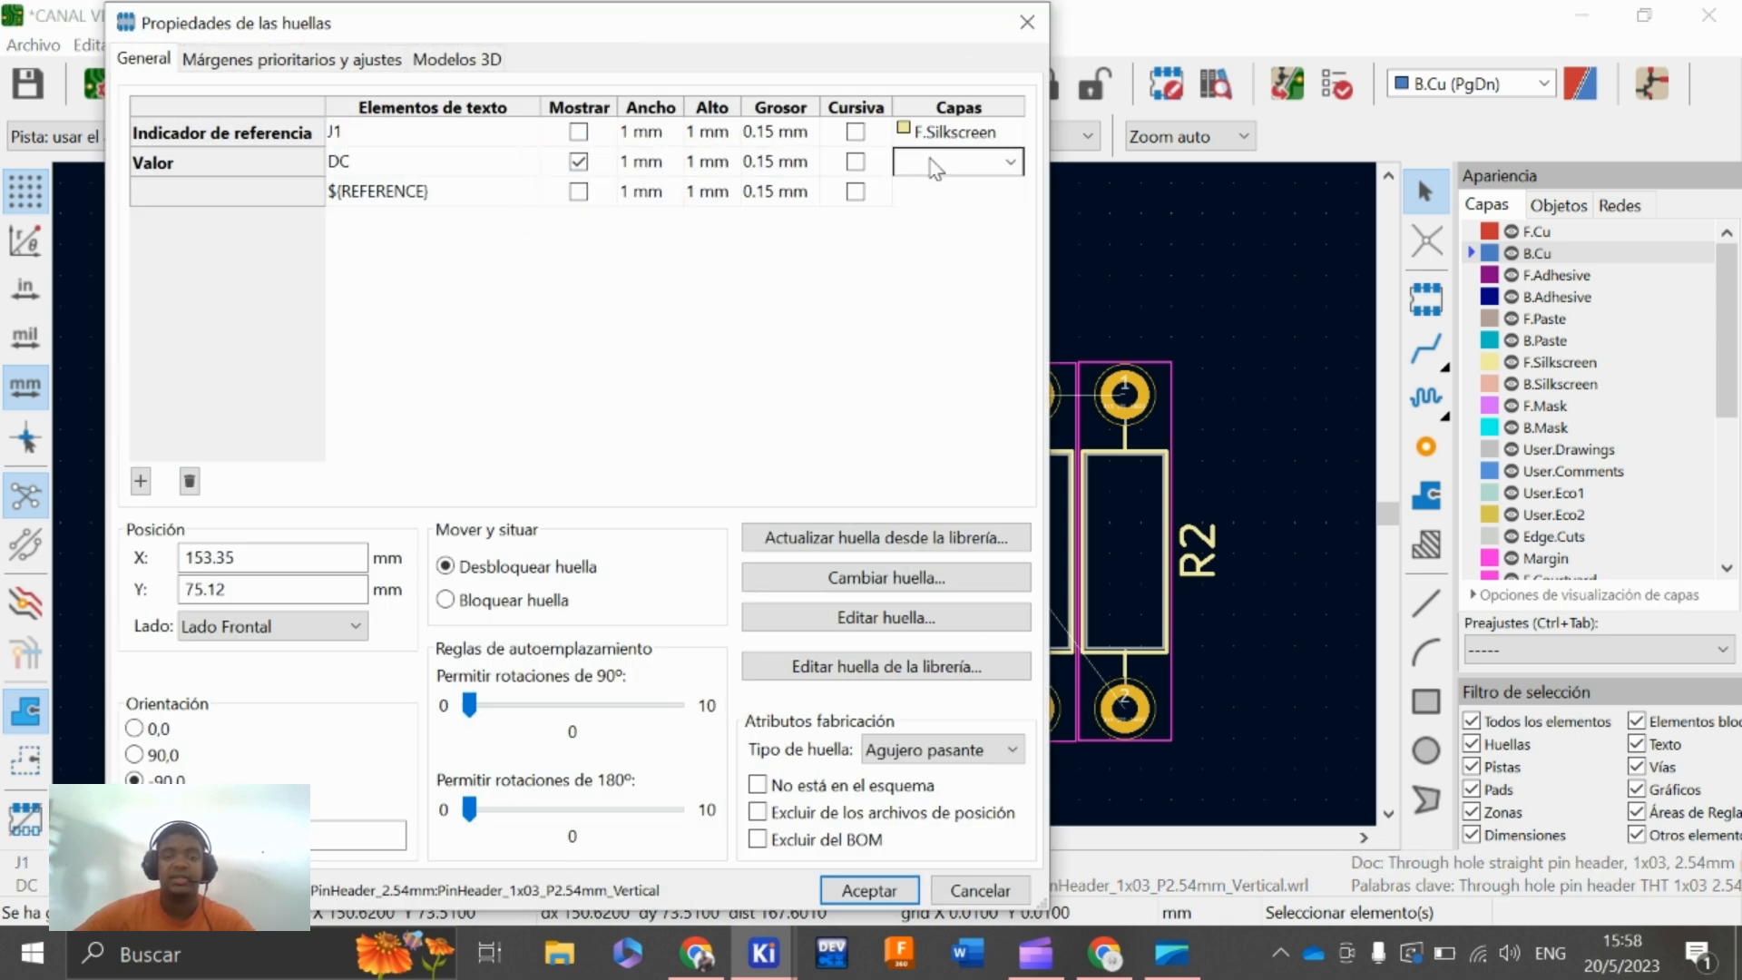
left_click(1010, 163)
left_click(957, 325)
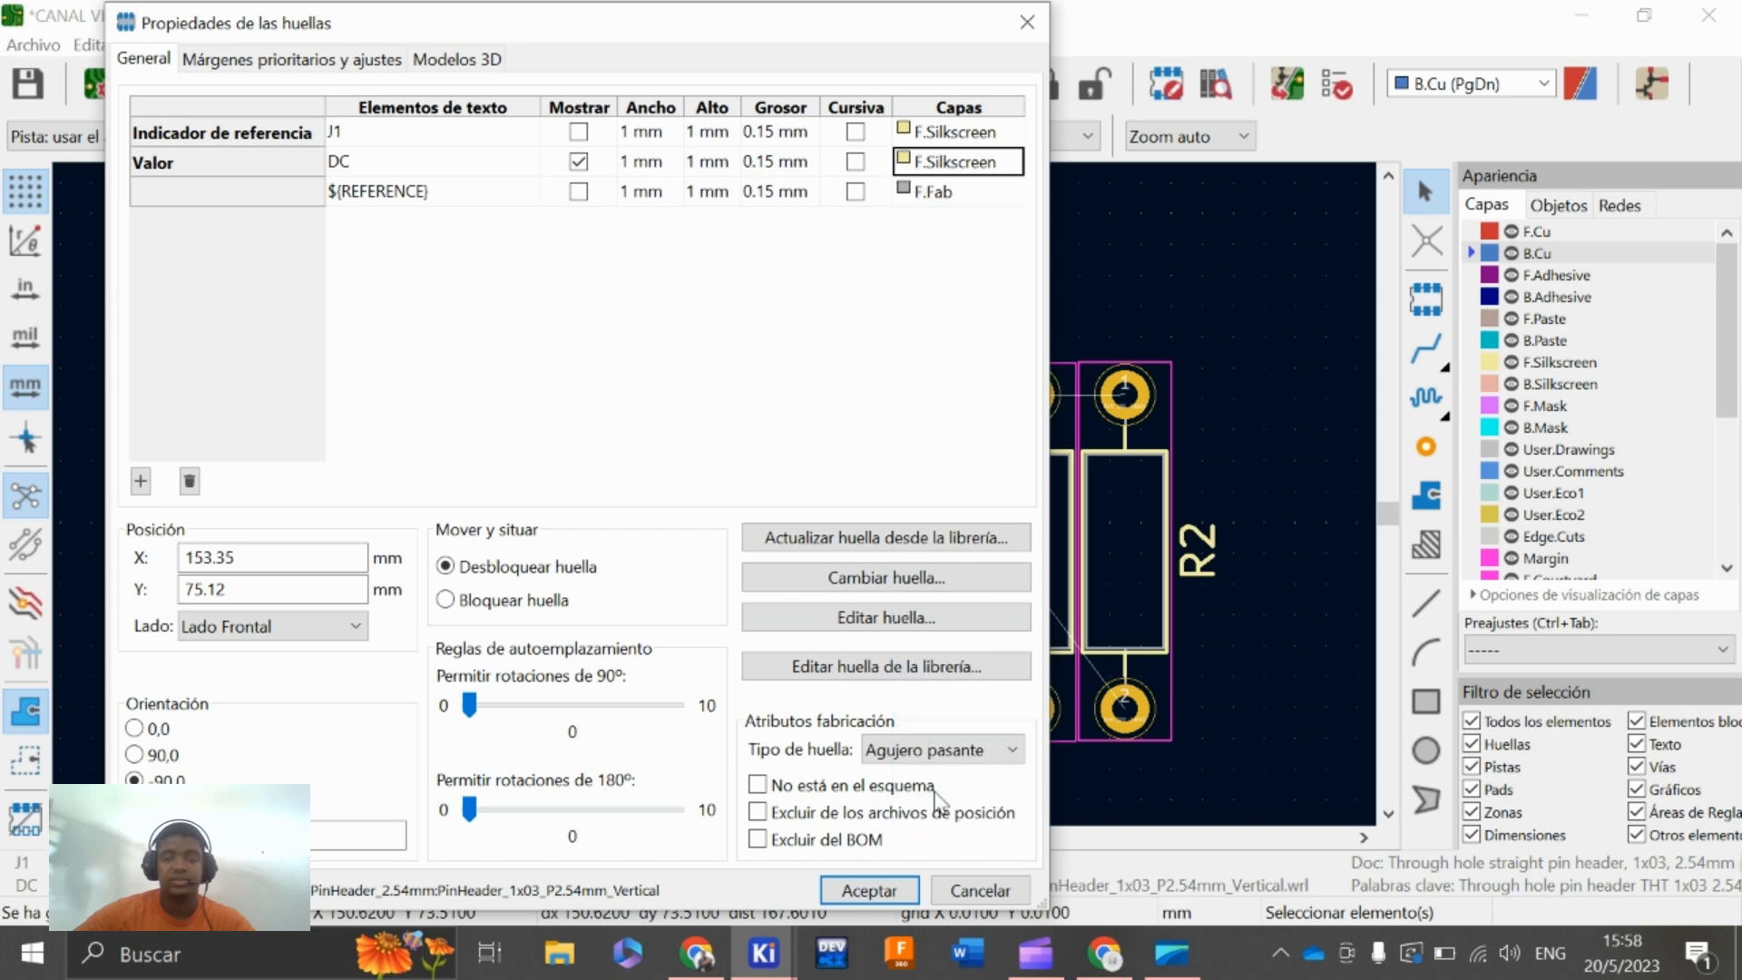
left_click(867, 891)
Move the R2 and R1 silkscreen labels into the centres of their own resistor bodies
scroll(709, 585, "up", 2)
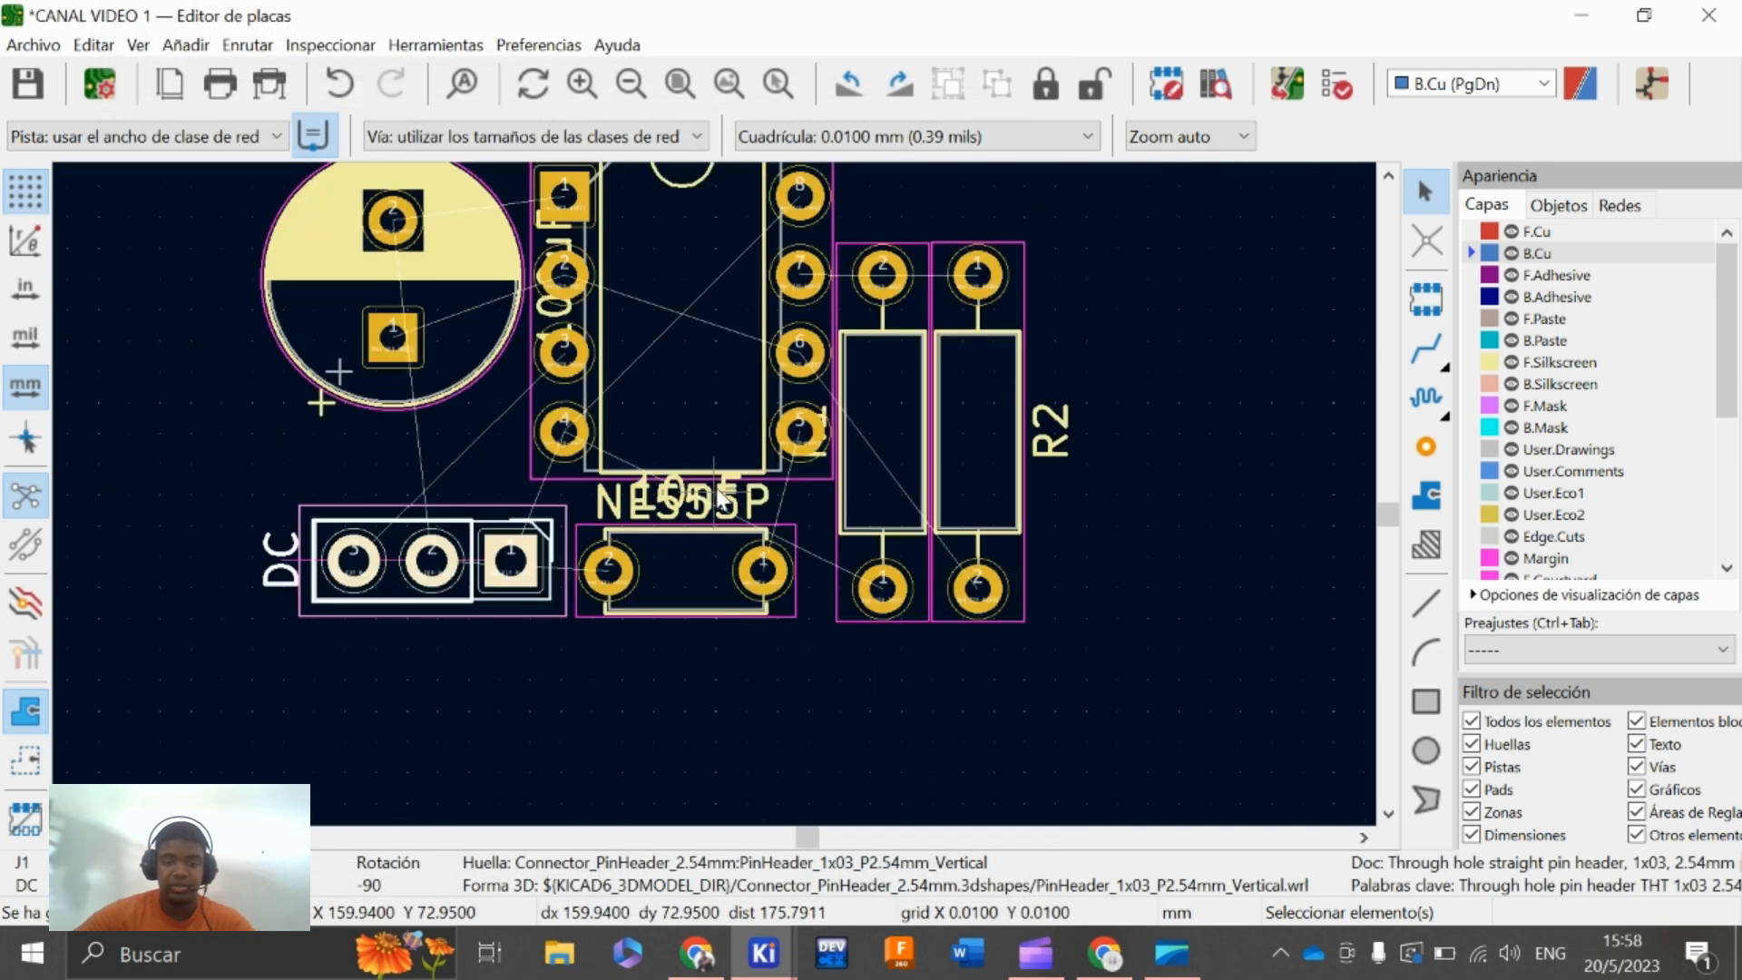
scroll(709, 585, "up", 4)
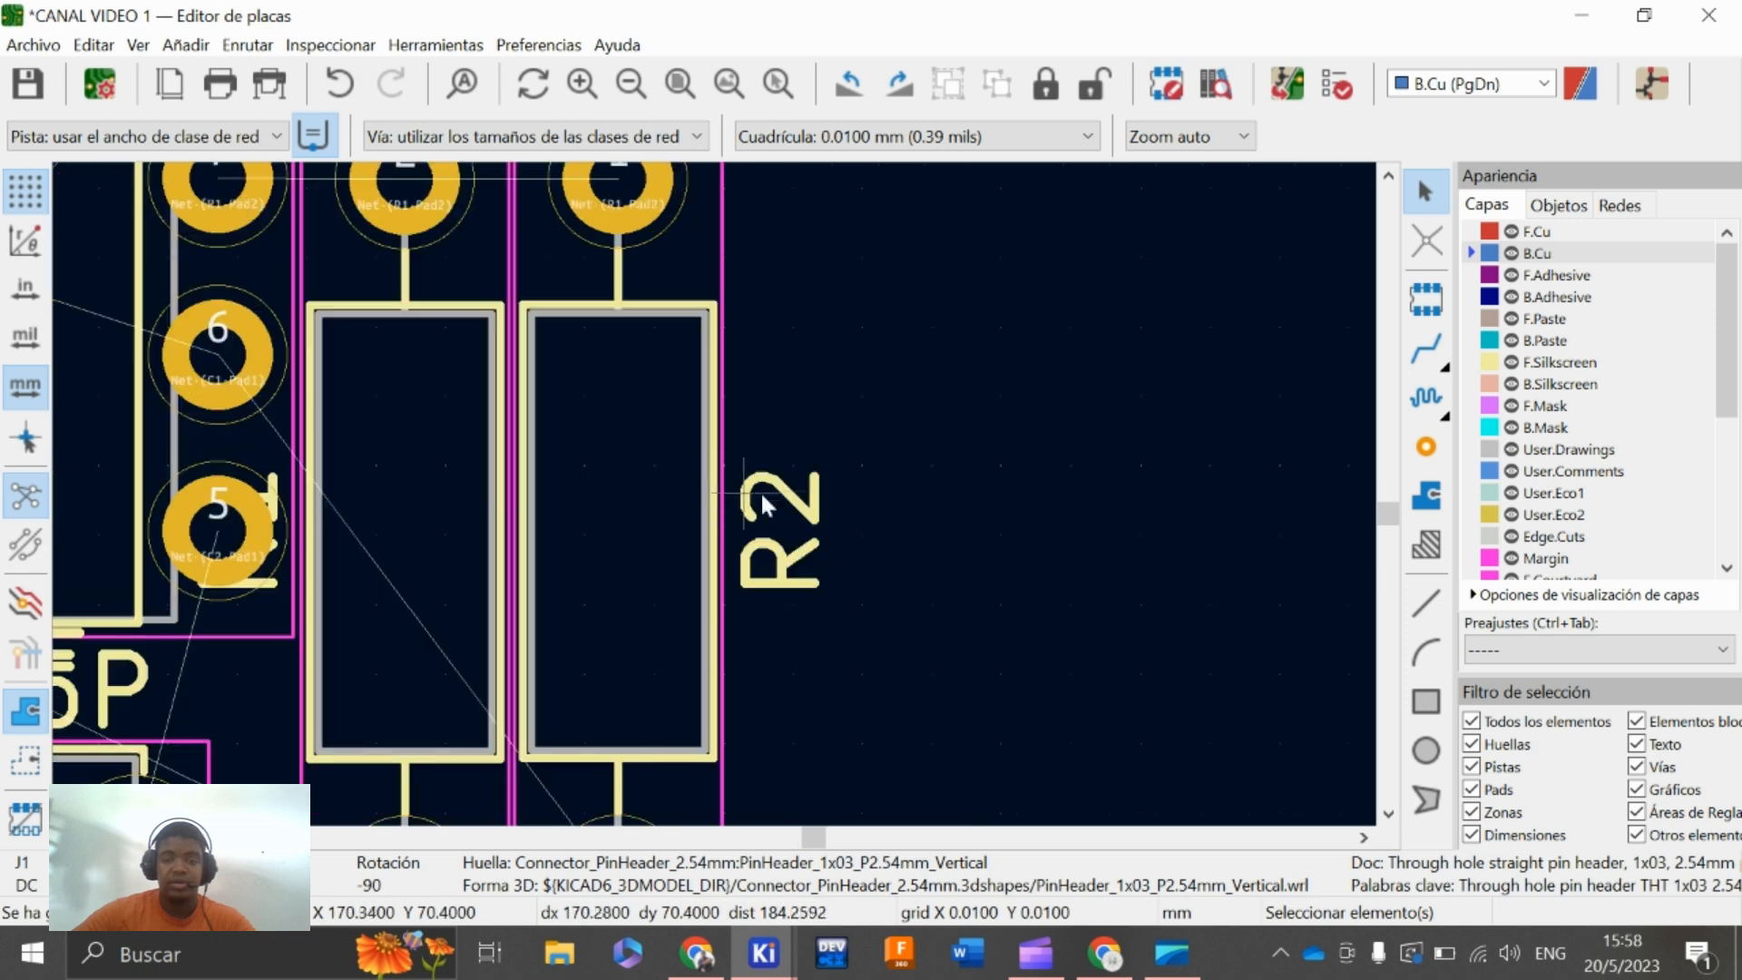
left_click(768, 485)
left_click_drag(782, 539, 624, 535)
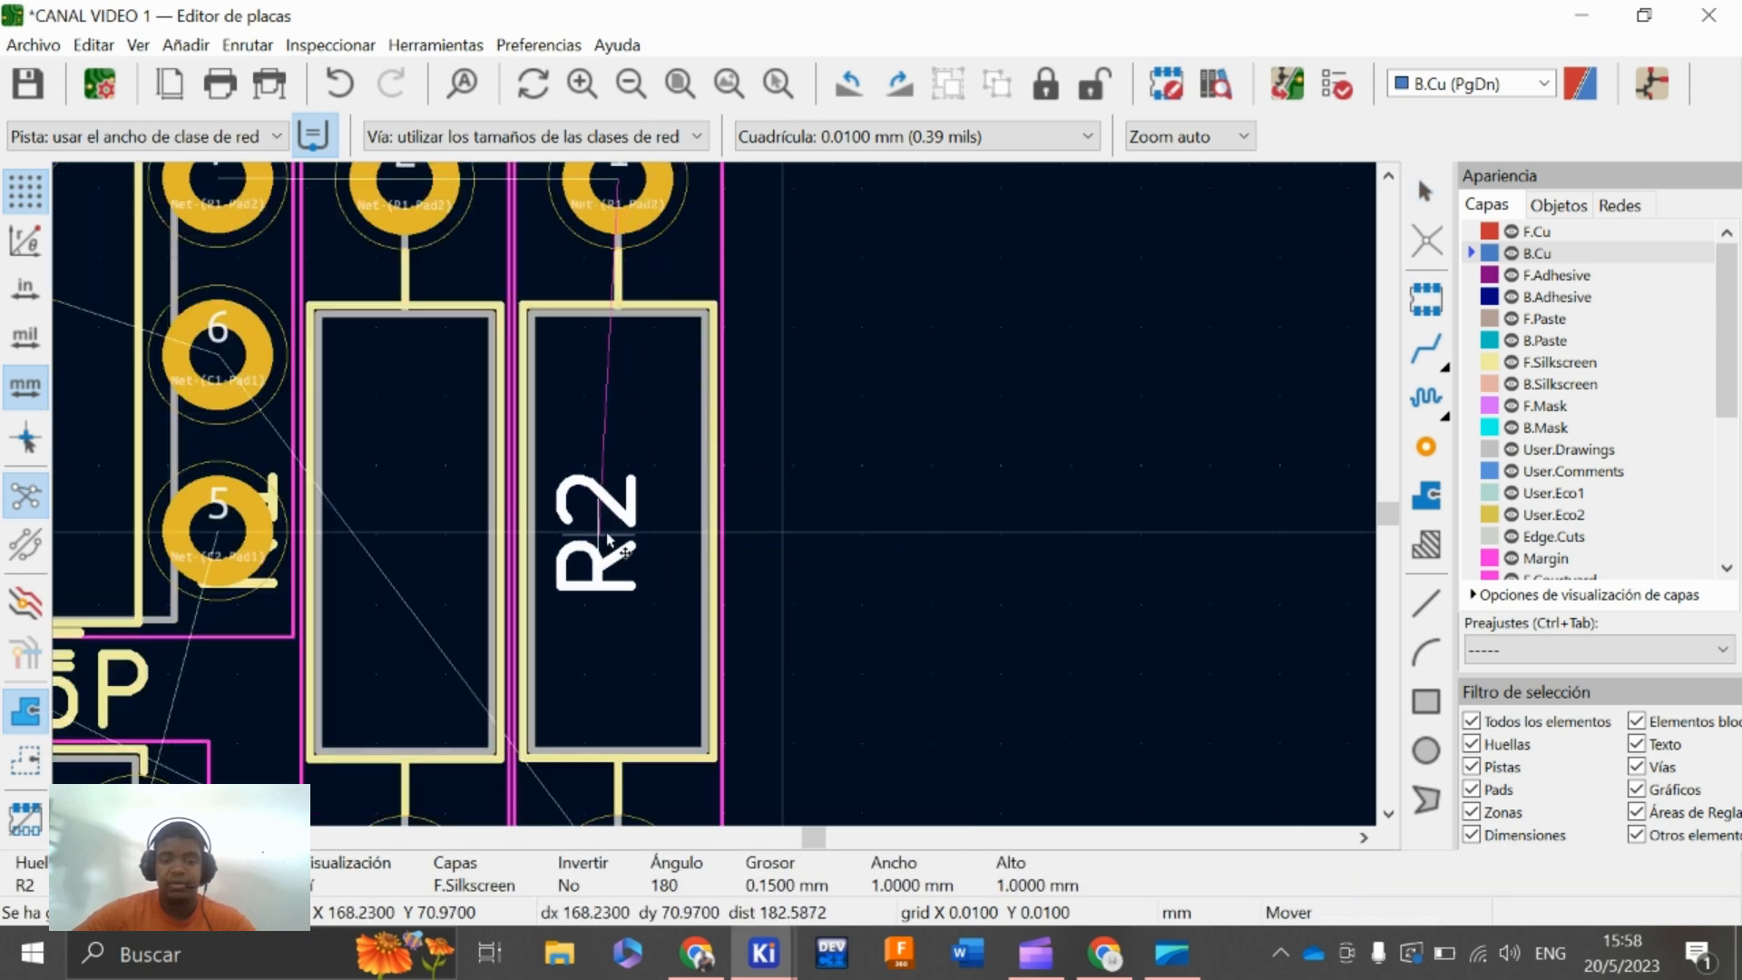
left_click_drag(277, 489, 402, 526)
Move U1's NE555P text to the middle of the chip outline and rotate it to 90° so it reads vertically
scroll(402, 526, "down", 4)
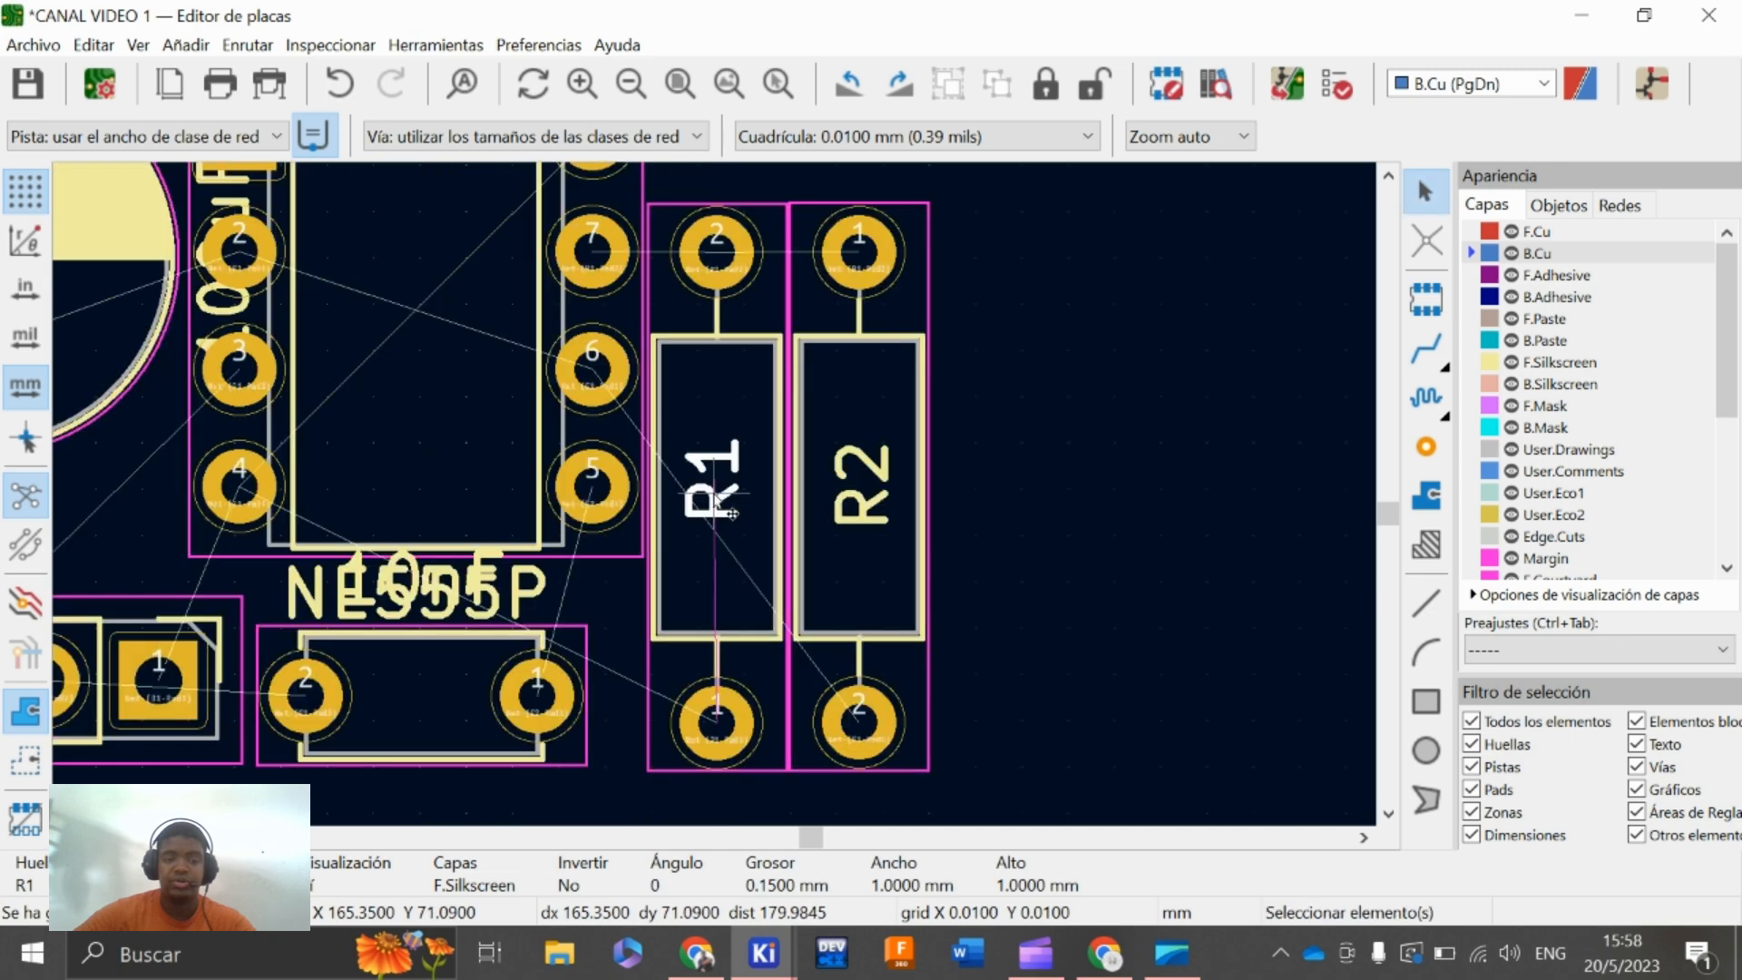
scroll(602, 514, "up", 4)
left_click_drag(544, 541, 757, 409)
scroll(395, 542, "down", 4)
scroll(703, 445, "up", 2)
key("r")
left_click(762, 437)
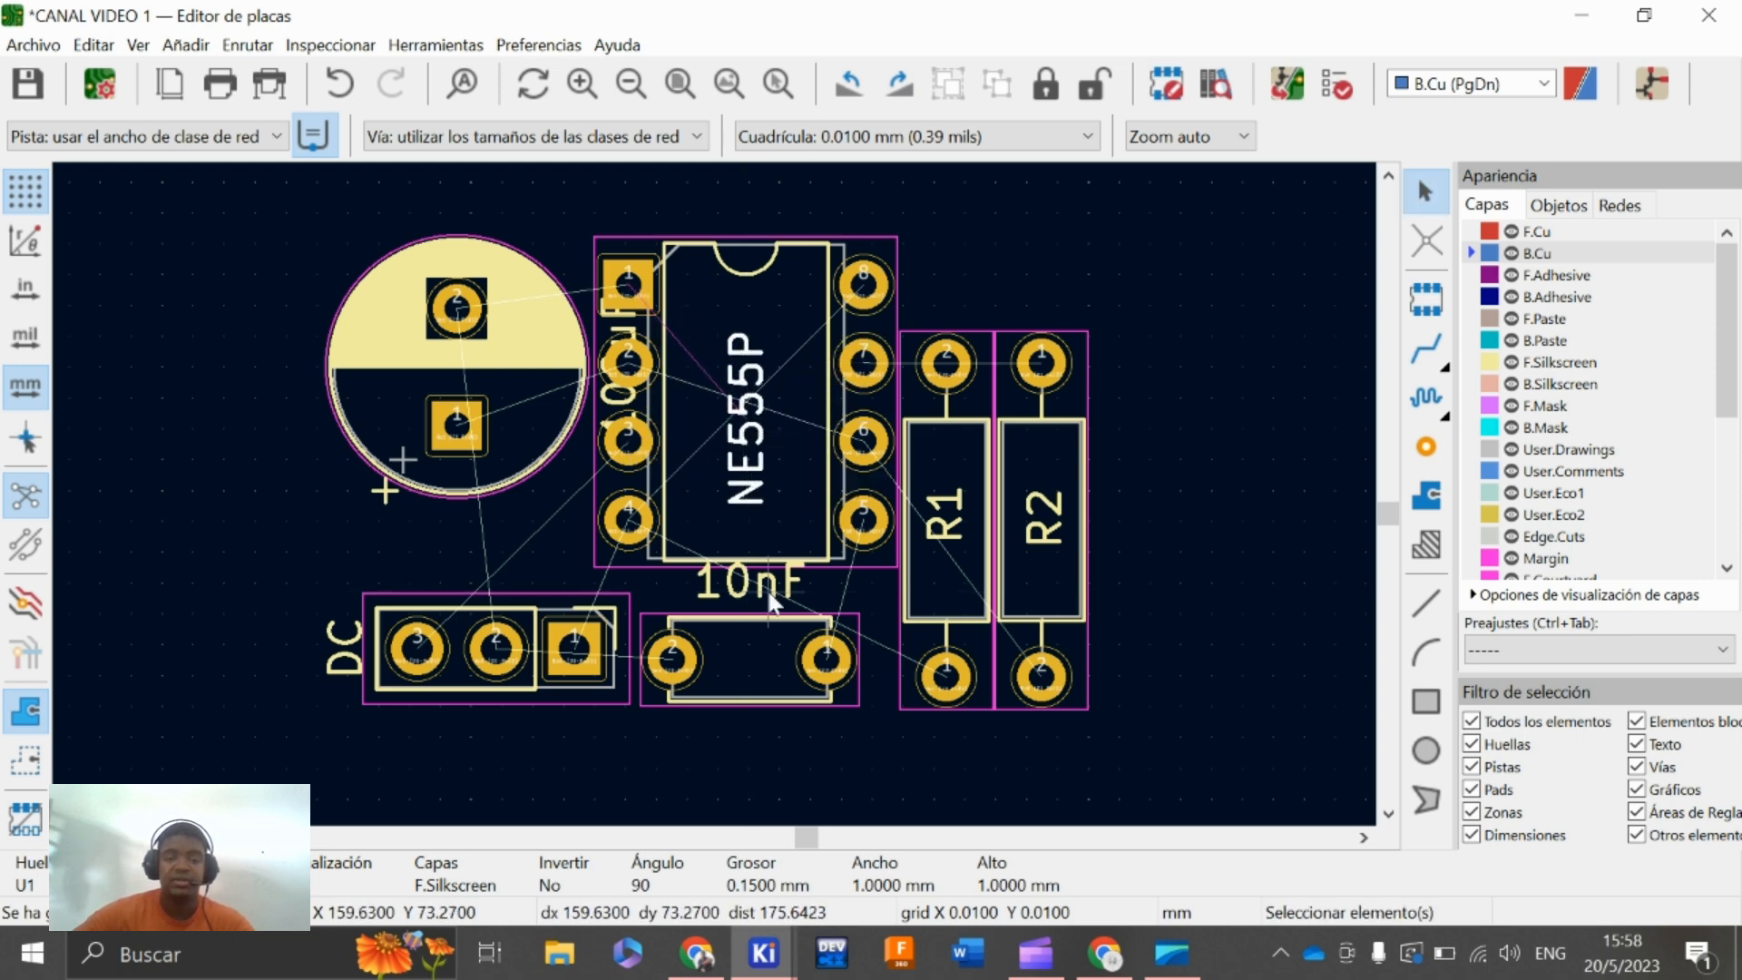
Move C2's 10nF silkscreen label so it sits centred just above the capacitor outline, below U1
scroll(771, 594, "up", 4)
left_click(685, 497)
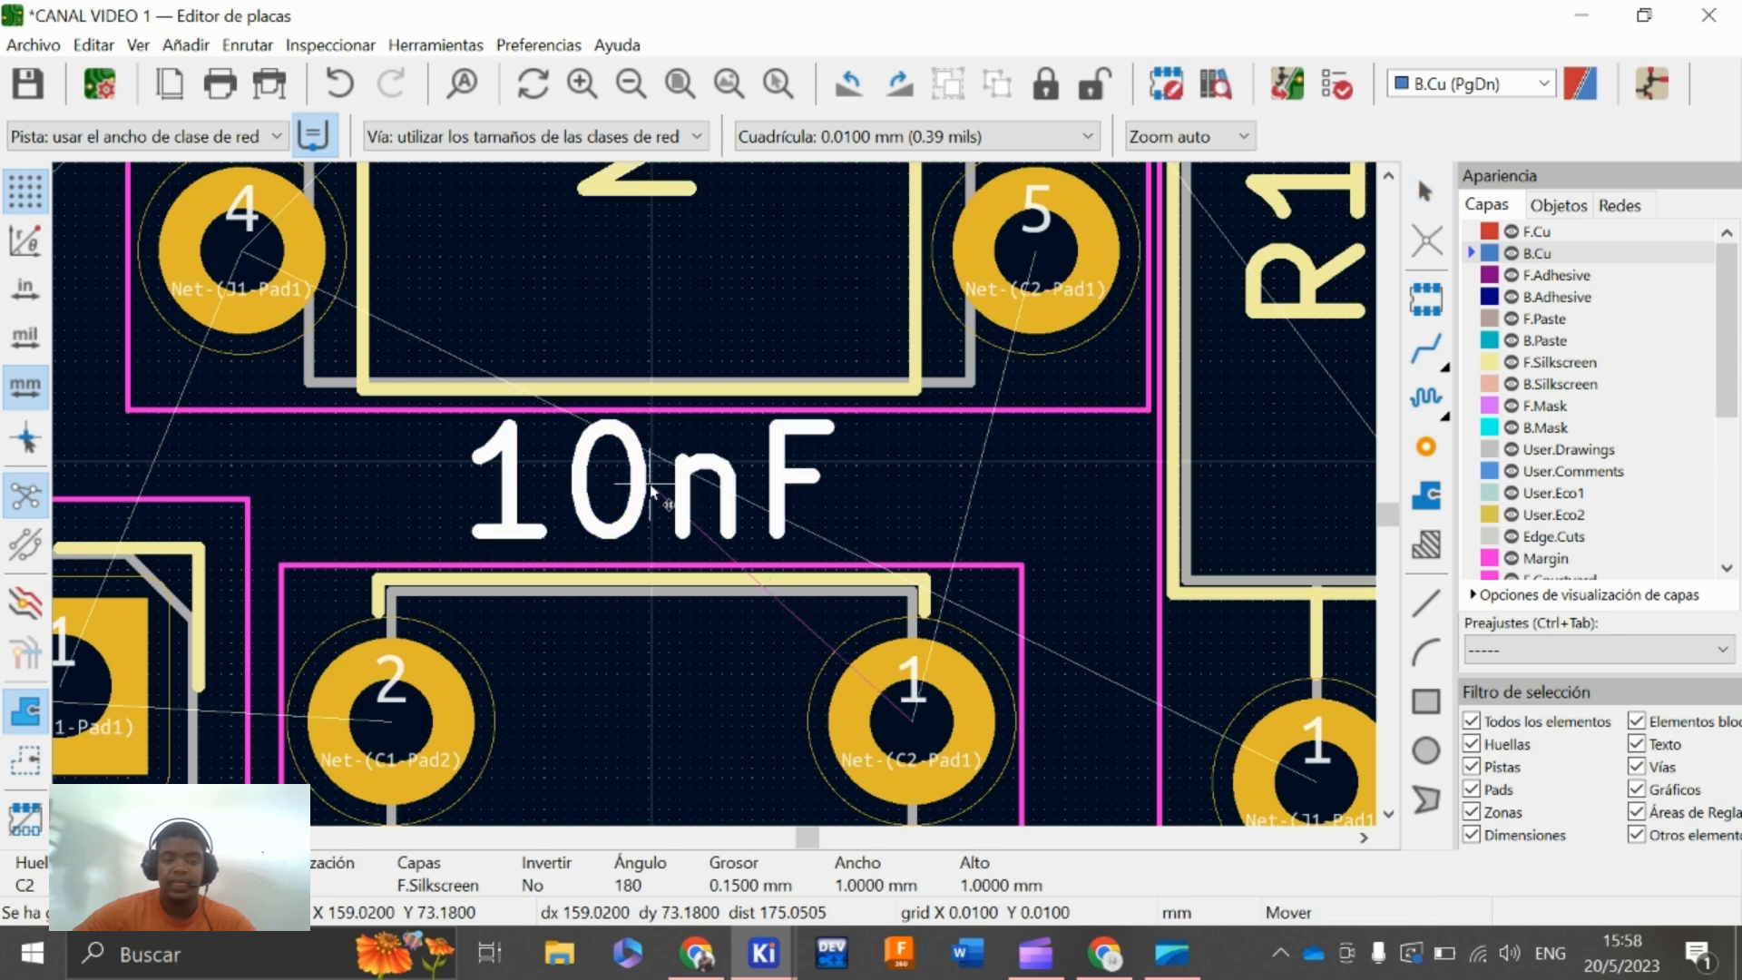
scroll(871, 599, "down", 2)
scroll(862, 610, "down", 4)
Move C1's 100uF label out from under U1's pads to just below the capacitor circle and rotate it to read horizontally
scroll(717, 497, "up", 4)
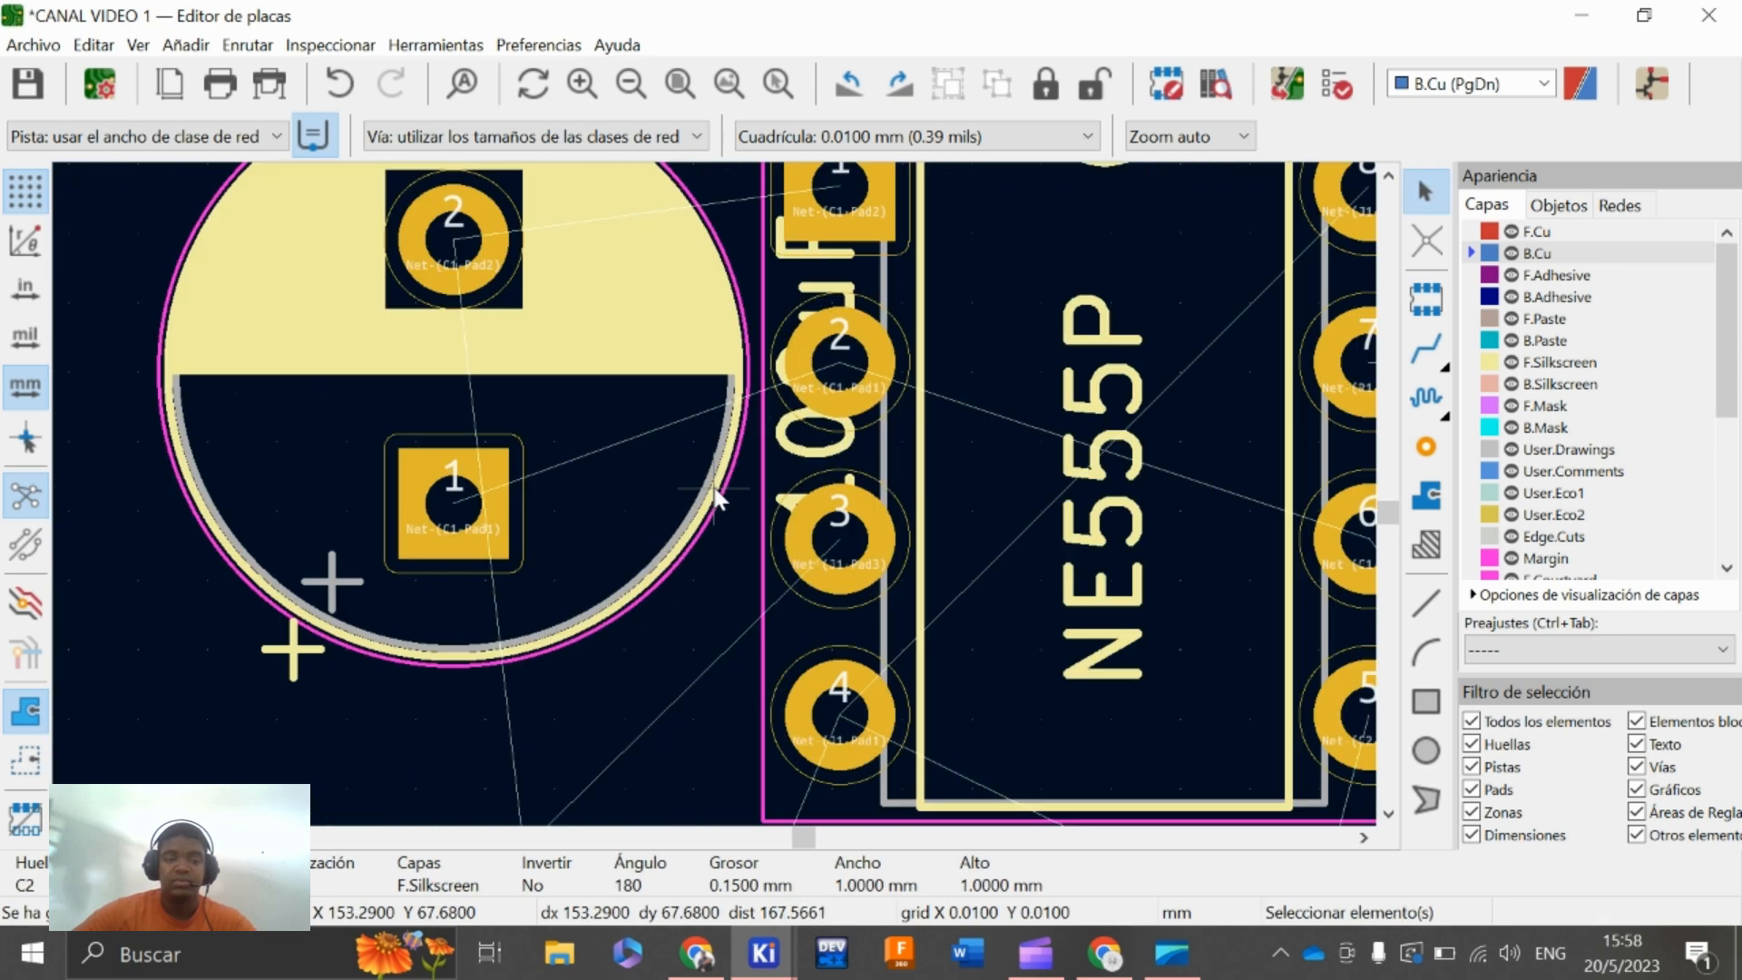
scroll(822, 379, "down", 5)
scroll(711, 494, "up", 5)
key("r")
left_click(560, 547)
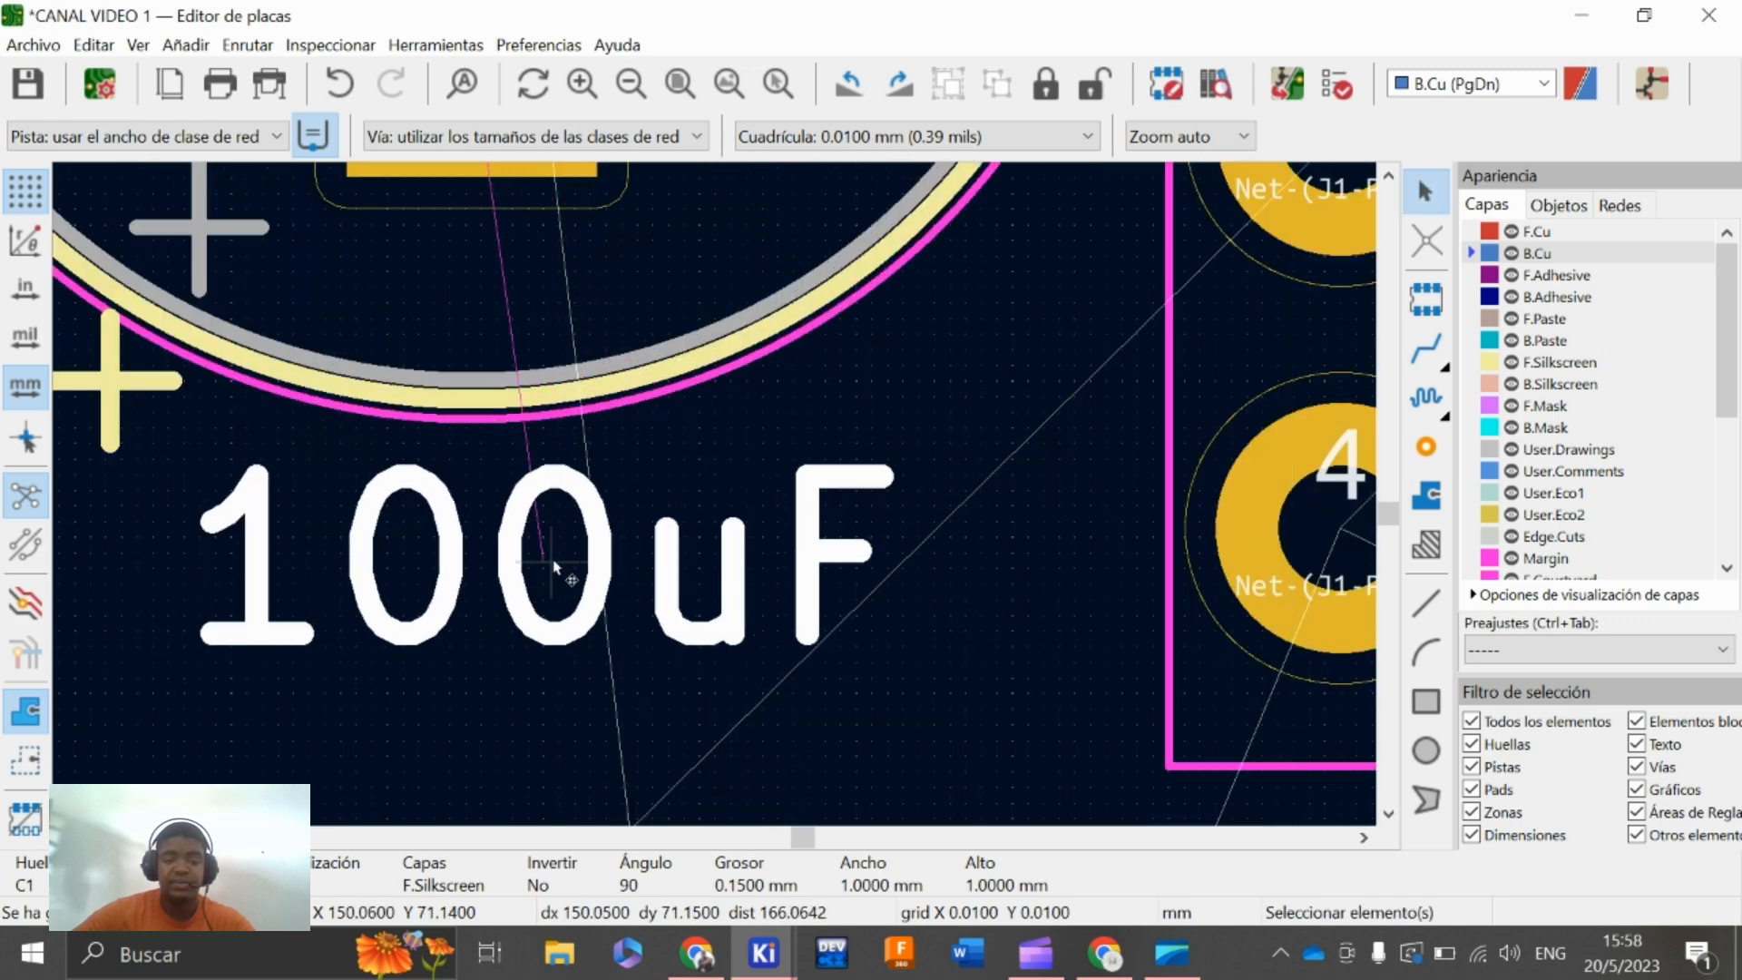
scroll(546, 559, "down", 6)
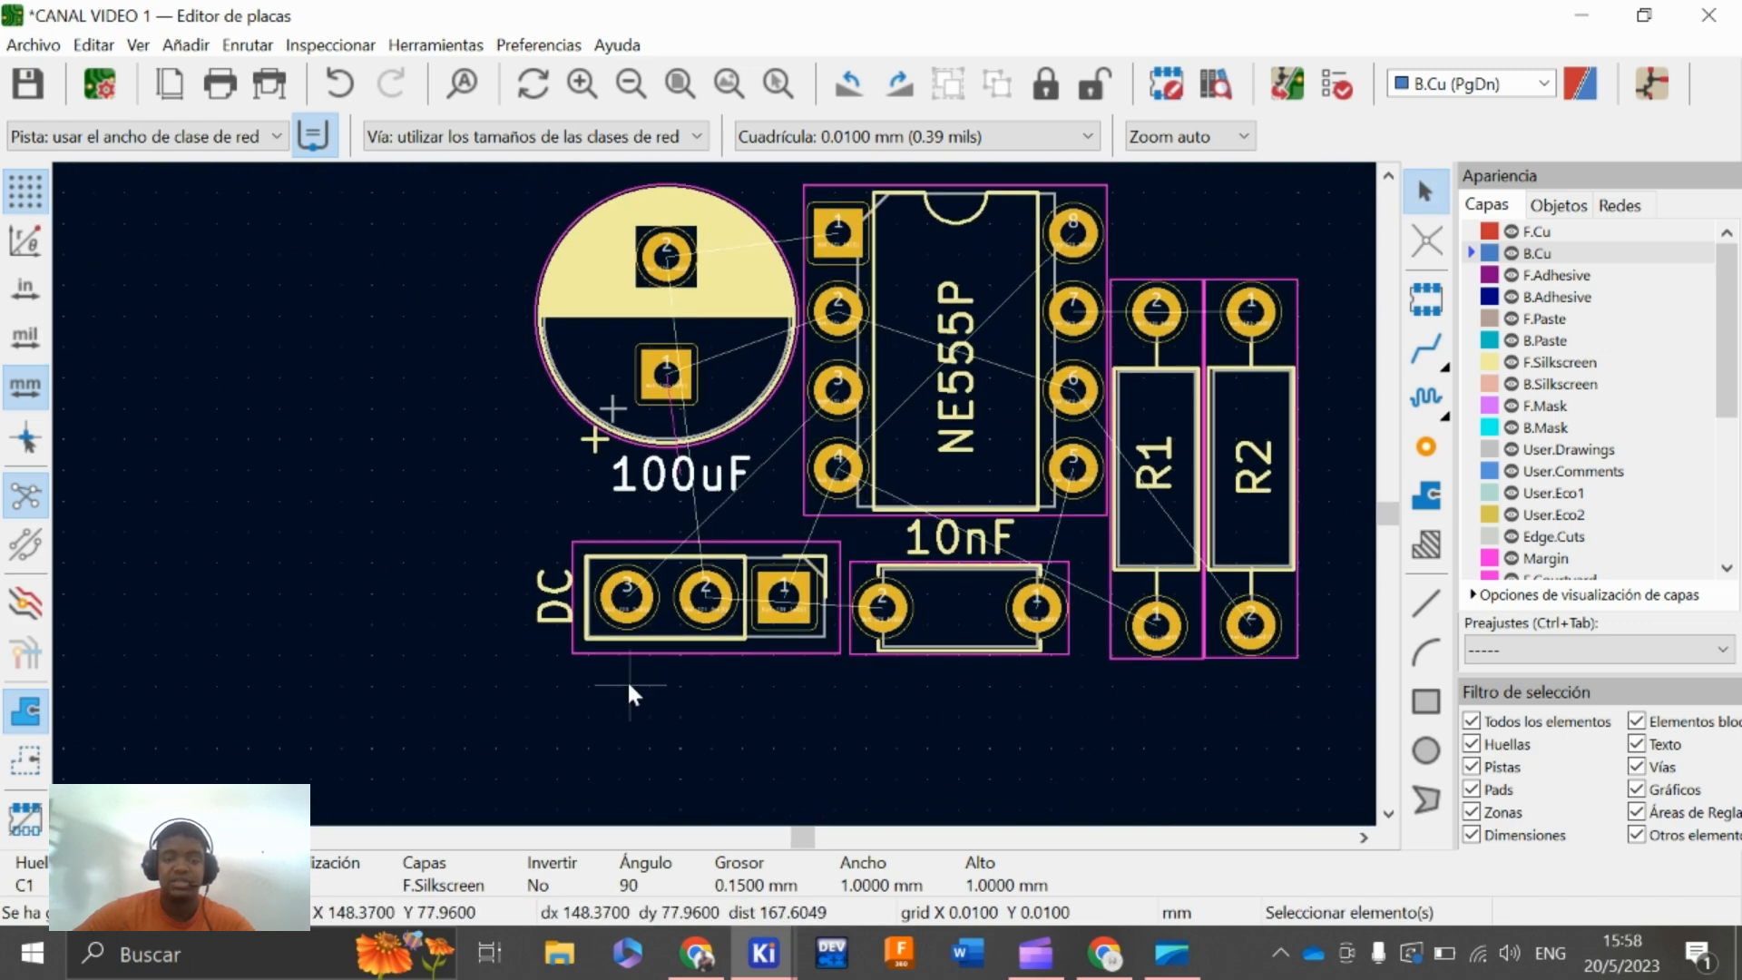
Rotate J1's DC label to read horizontally and place it just above the connector, near pad 1
scroll(536, 657, "up", 4)
left_click(612, 453)
key("m")
key("r")
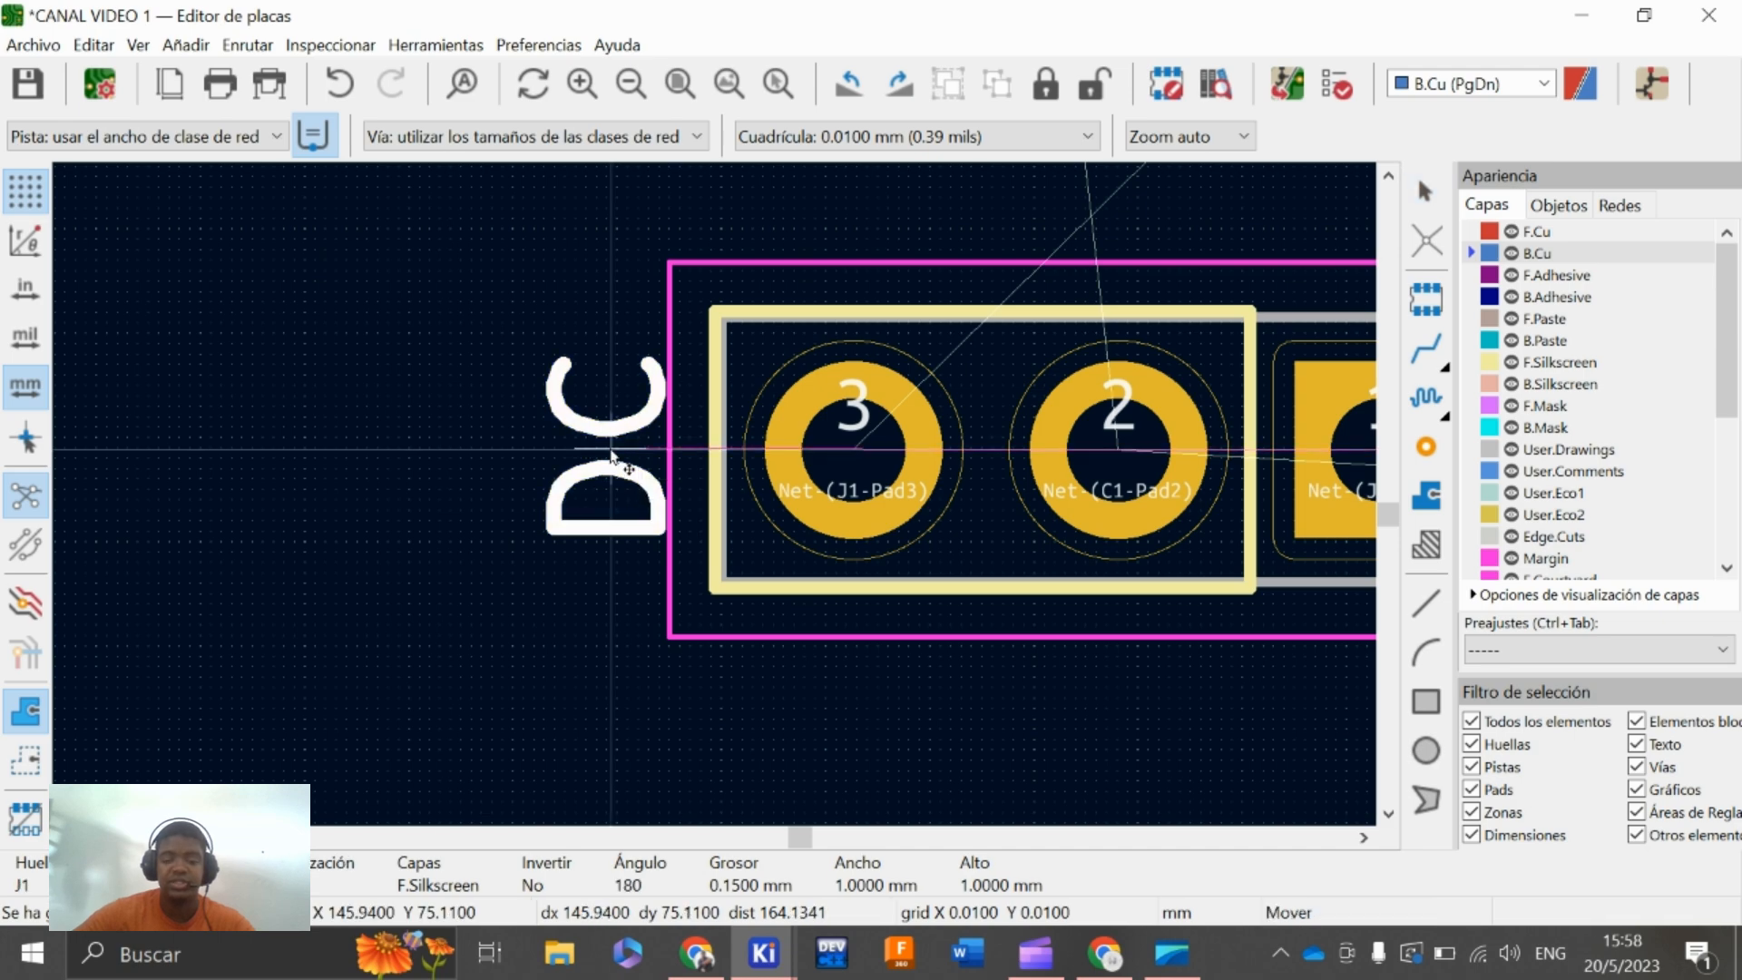
scroll(635, 467, "down", 3)
key("r")
scroll(708, 490, "up", 3)
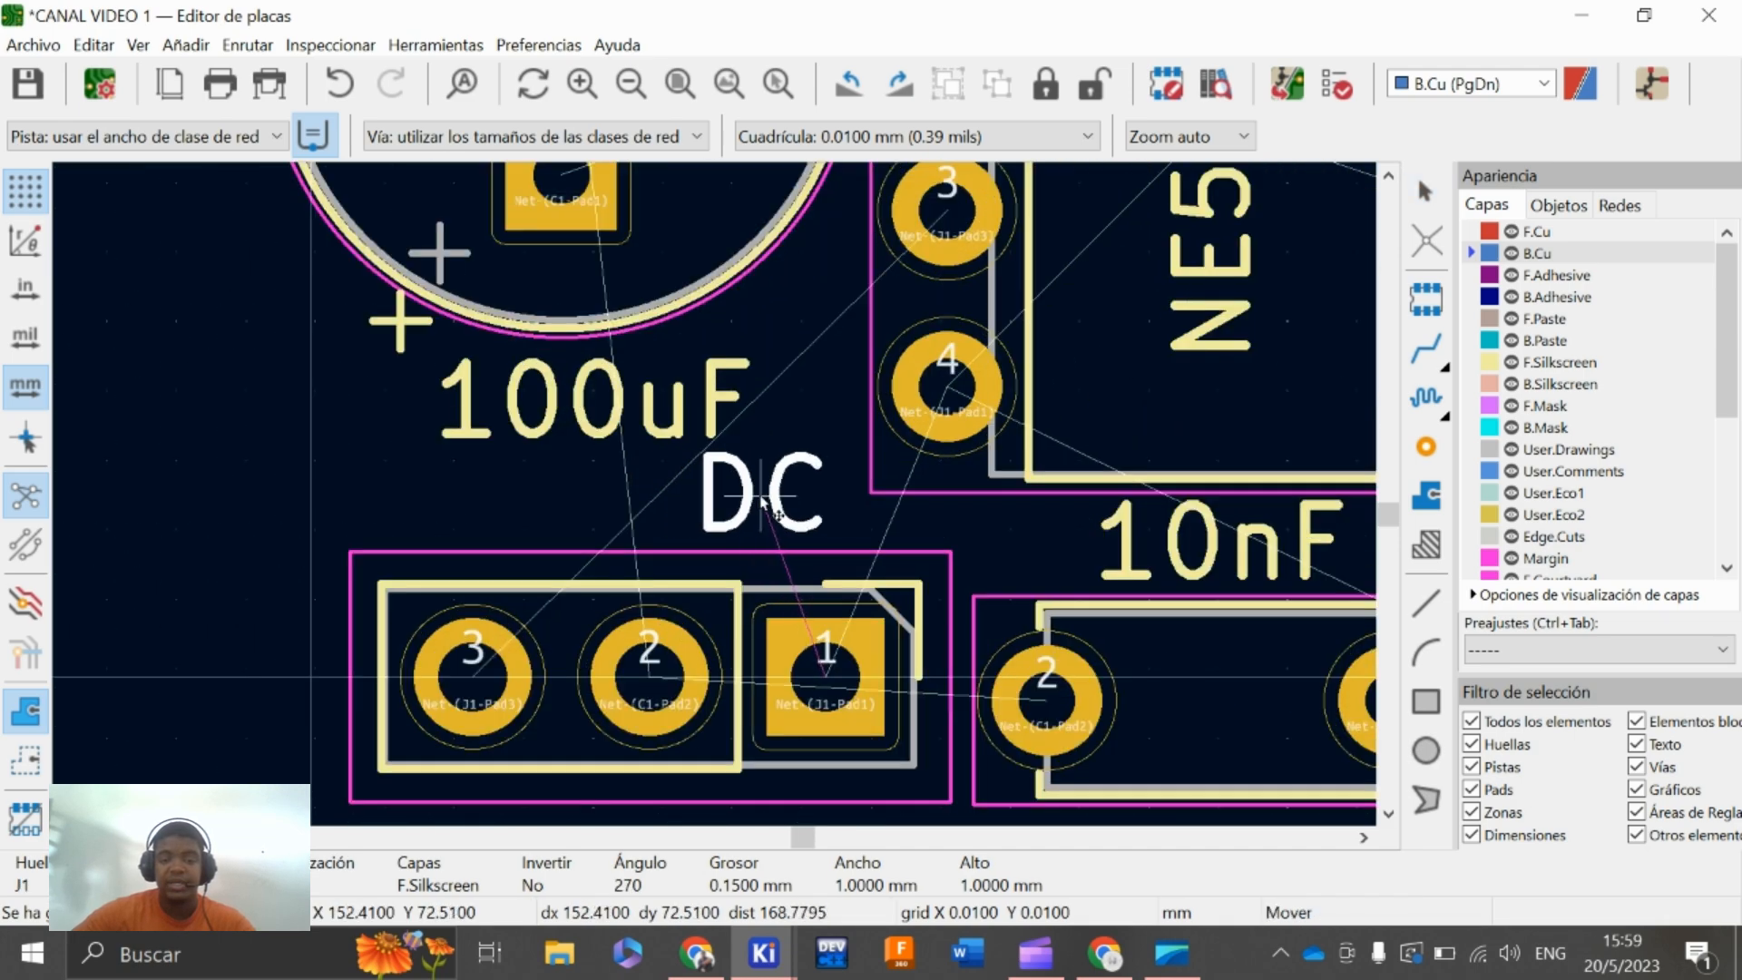
left_click(767, 503)
scroll(725, 499, "down", 4)
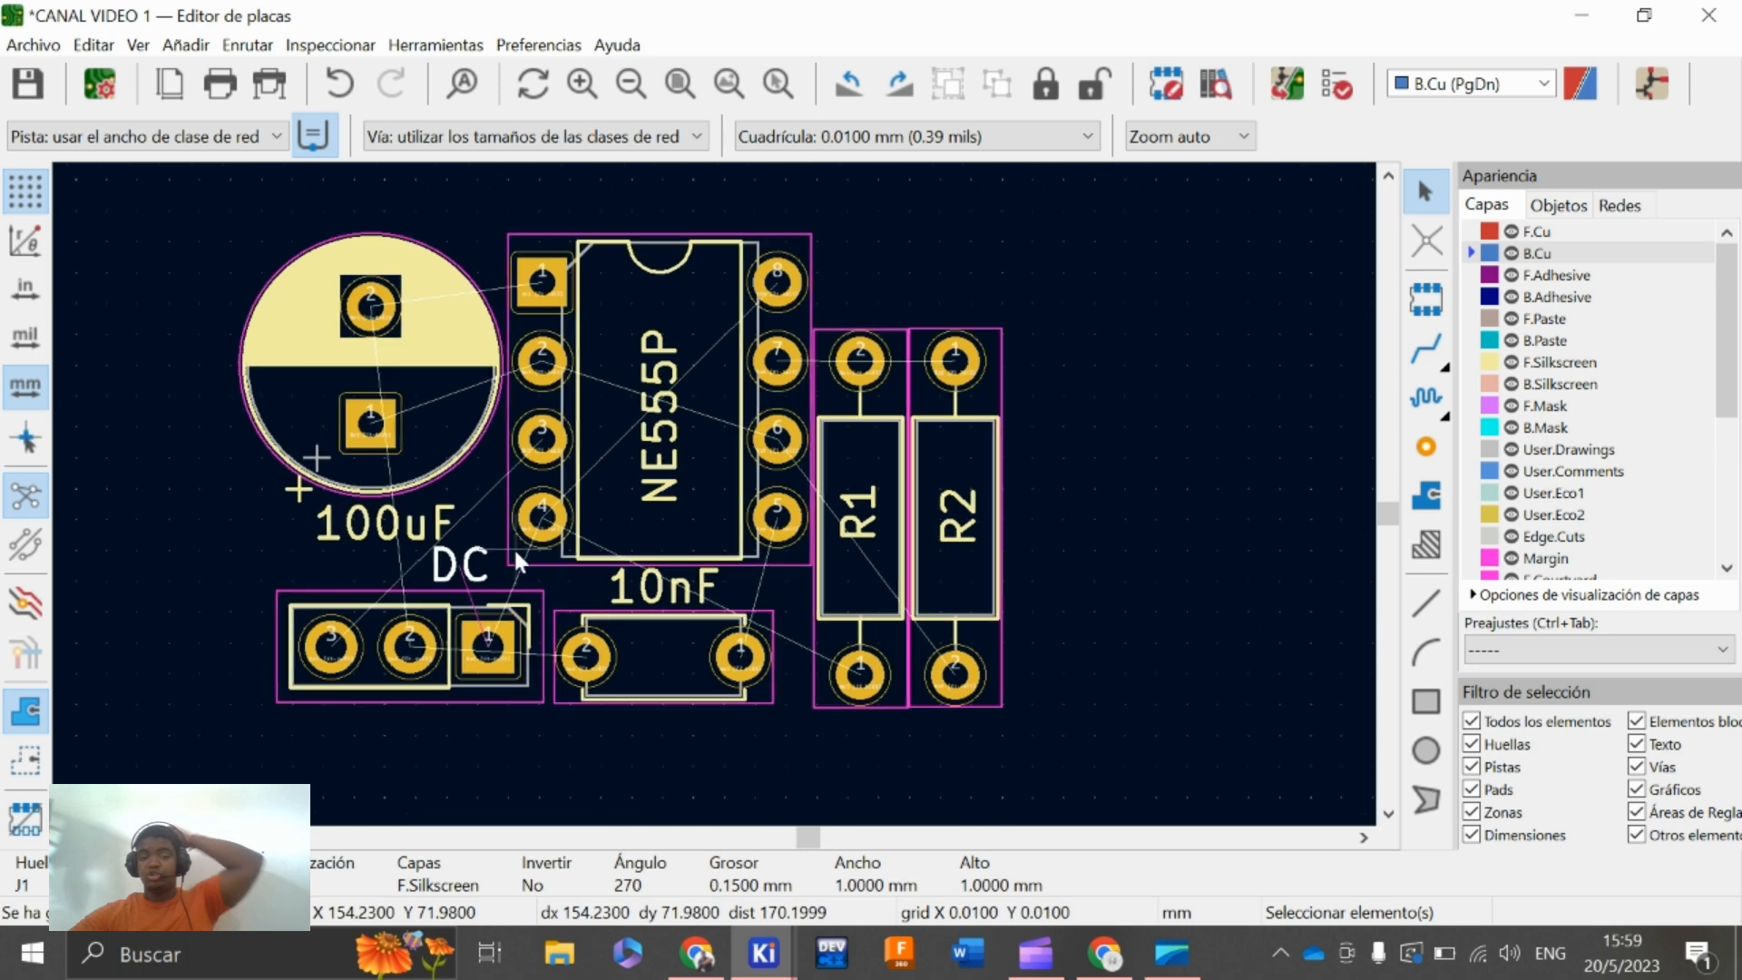
Deselect the label and save the board file
left_click(1167, 517)
left_click(34, 45)
left_click(41, 74)
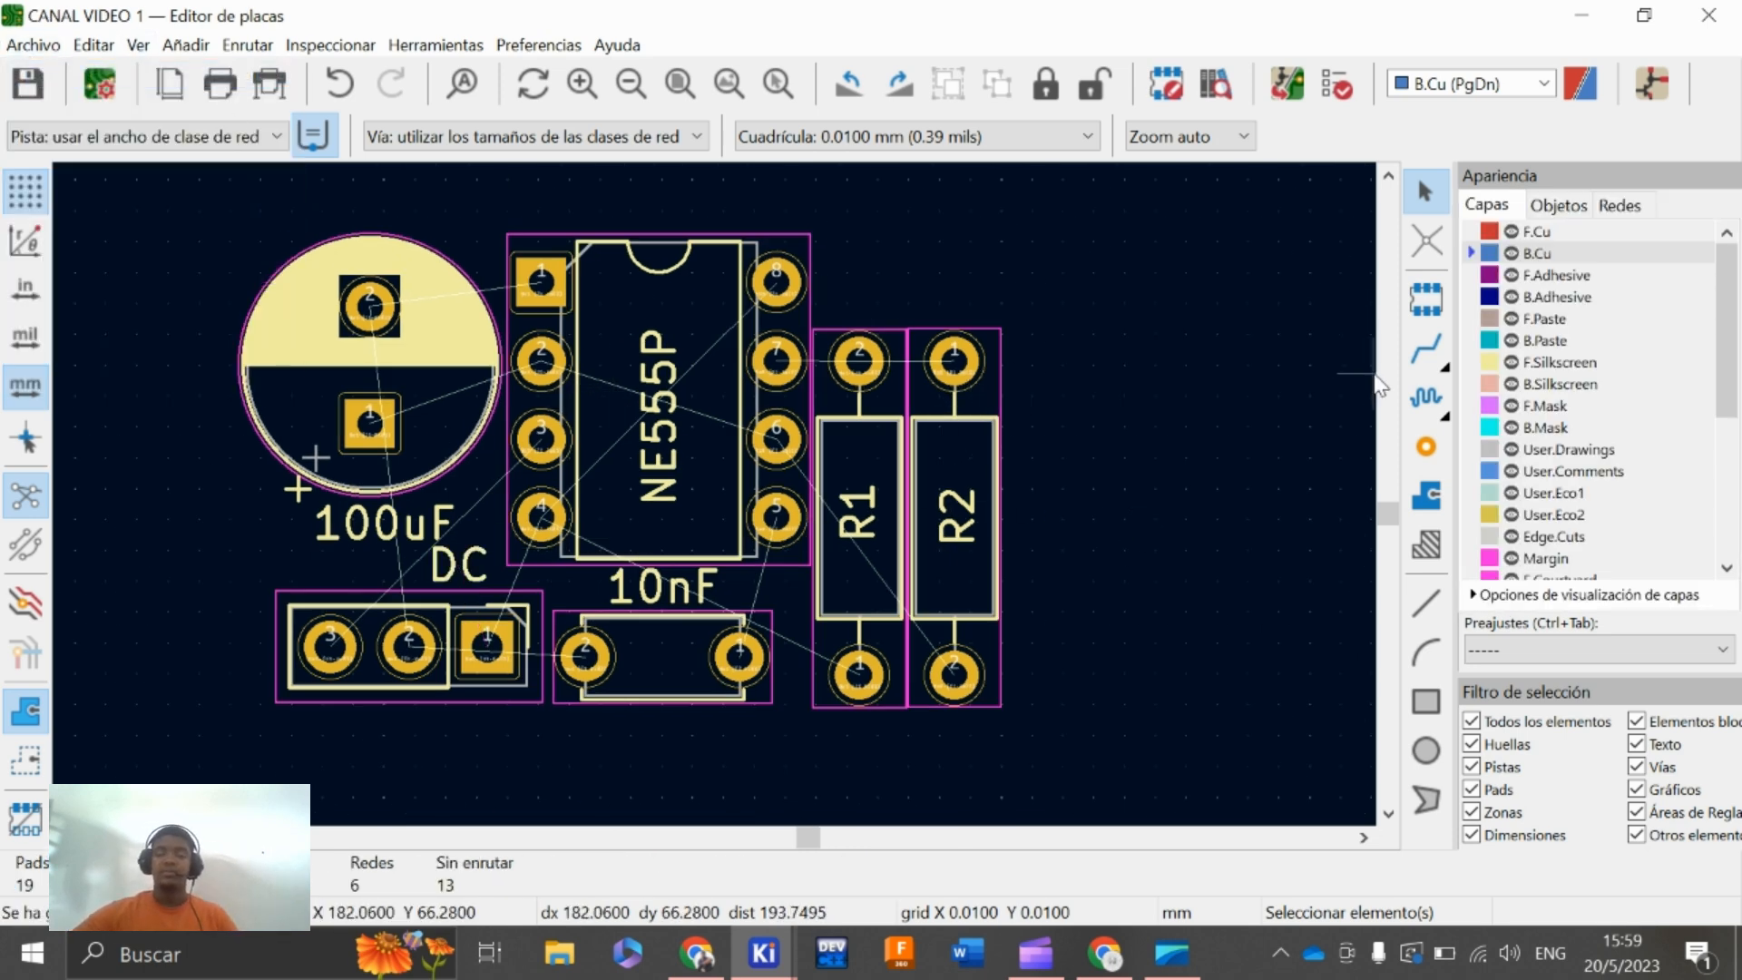
In the board setup's predefined sizes, clear the existing track width, add a 0.85 mm one and accept the settings
scroll(715, 494, "down", 2)
scroll(842, 512, "up", 1)
middle_click_drag(837, 502, 885, 480)
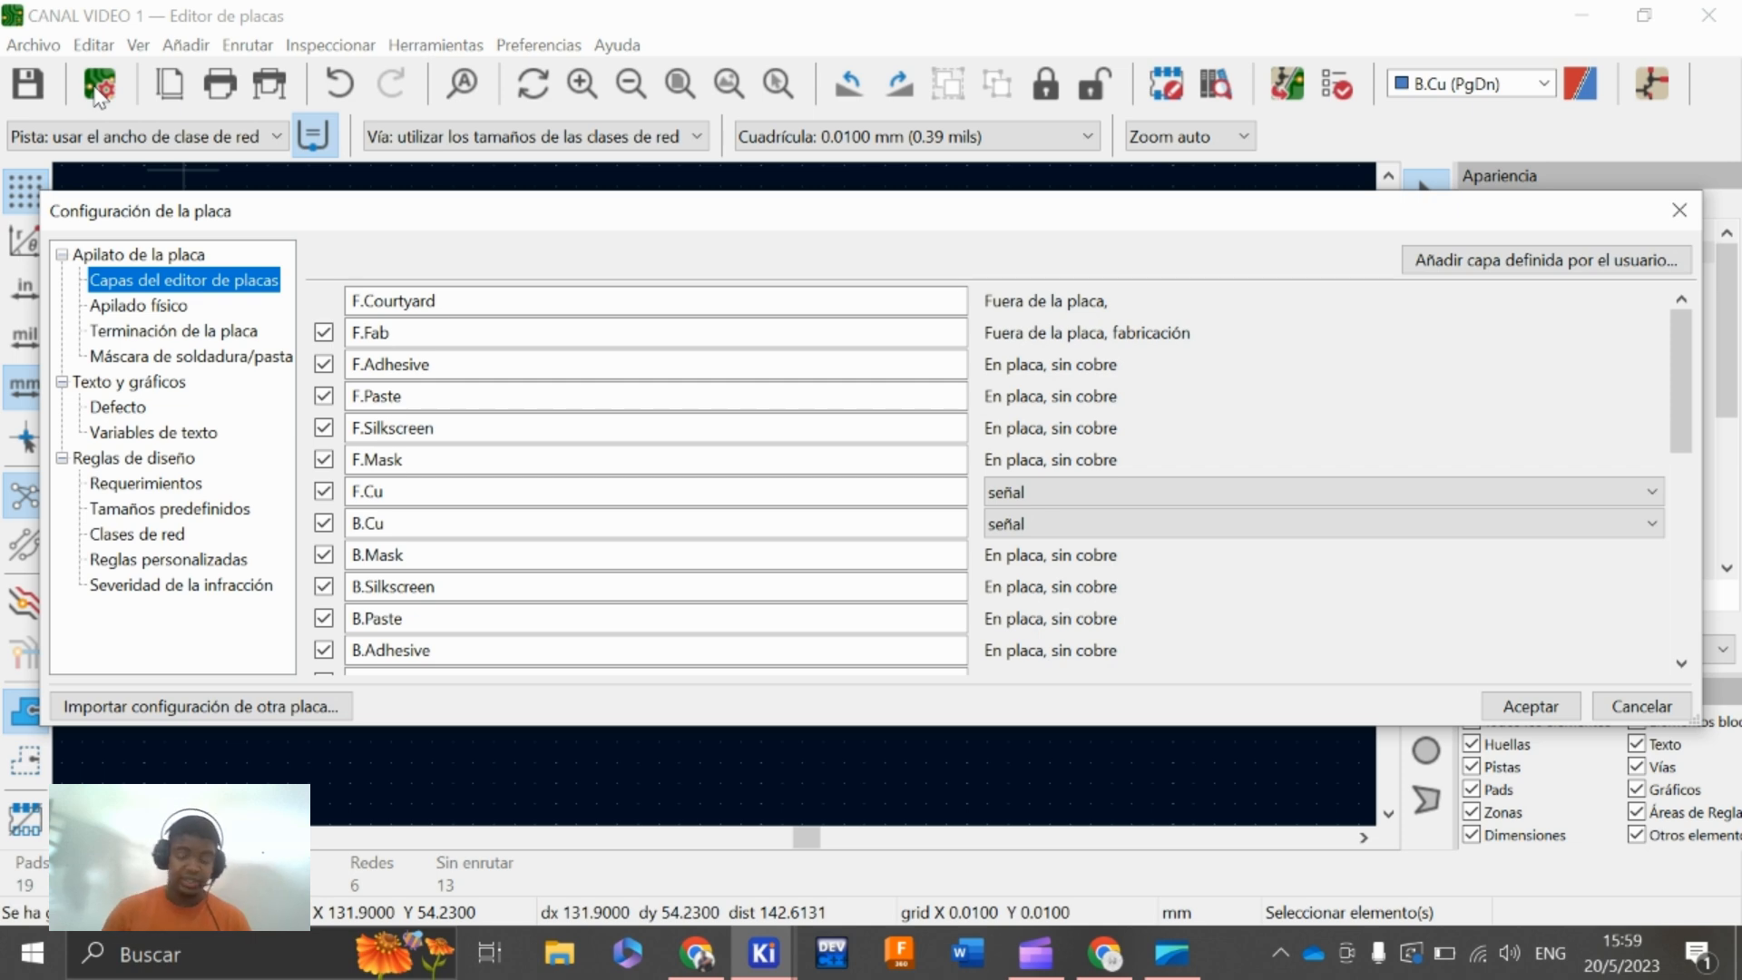
left_click(151, 472)
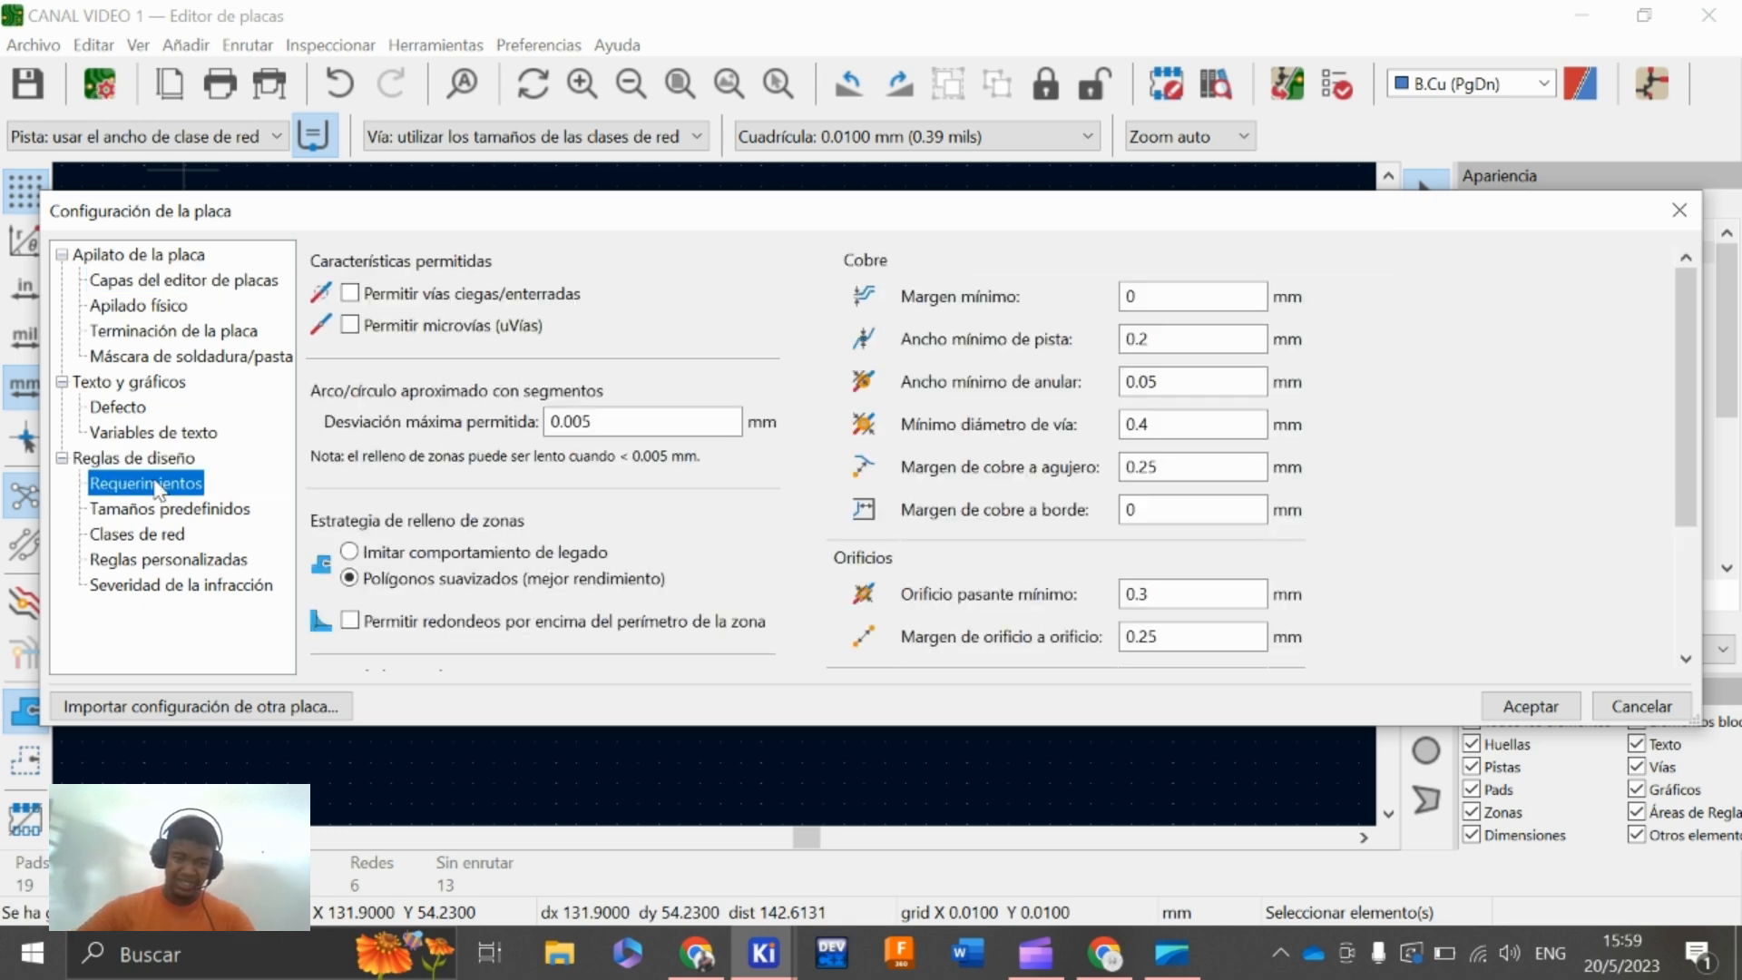
left_click(163, 509)
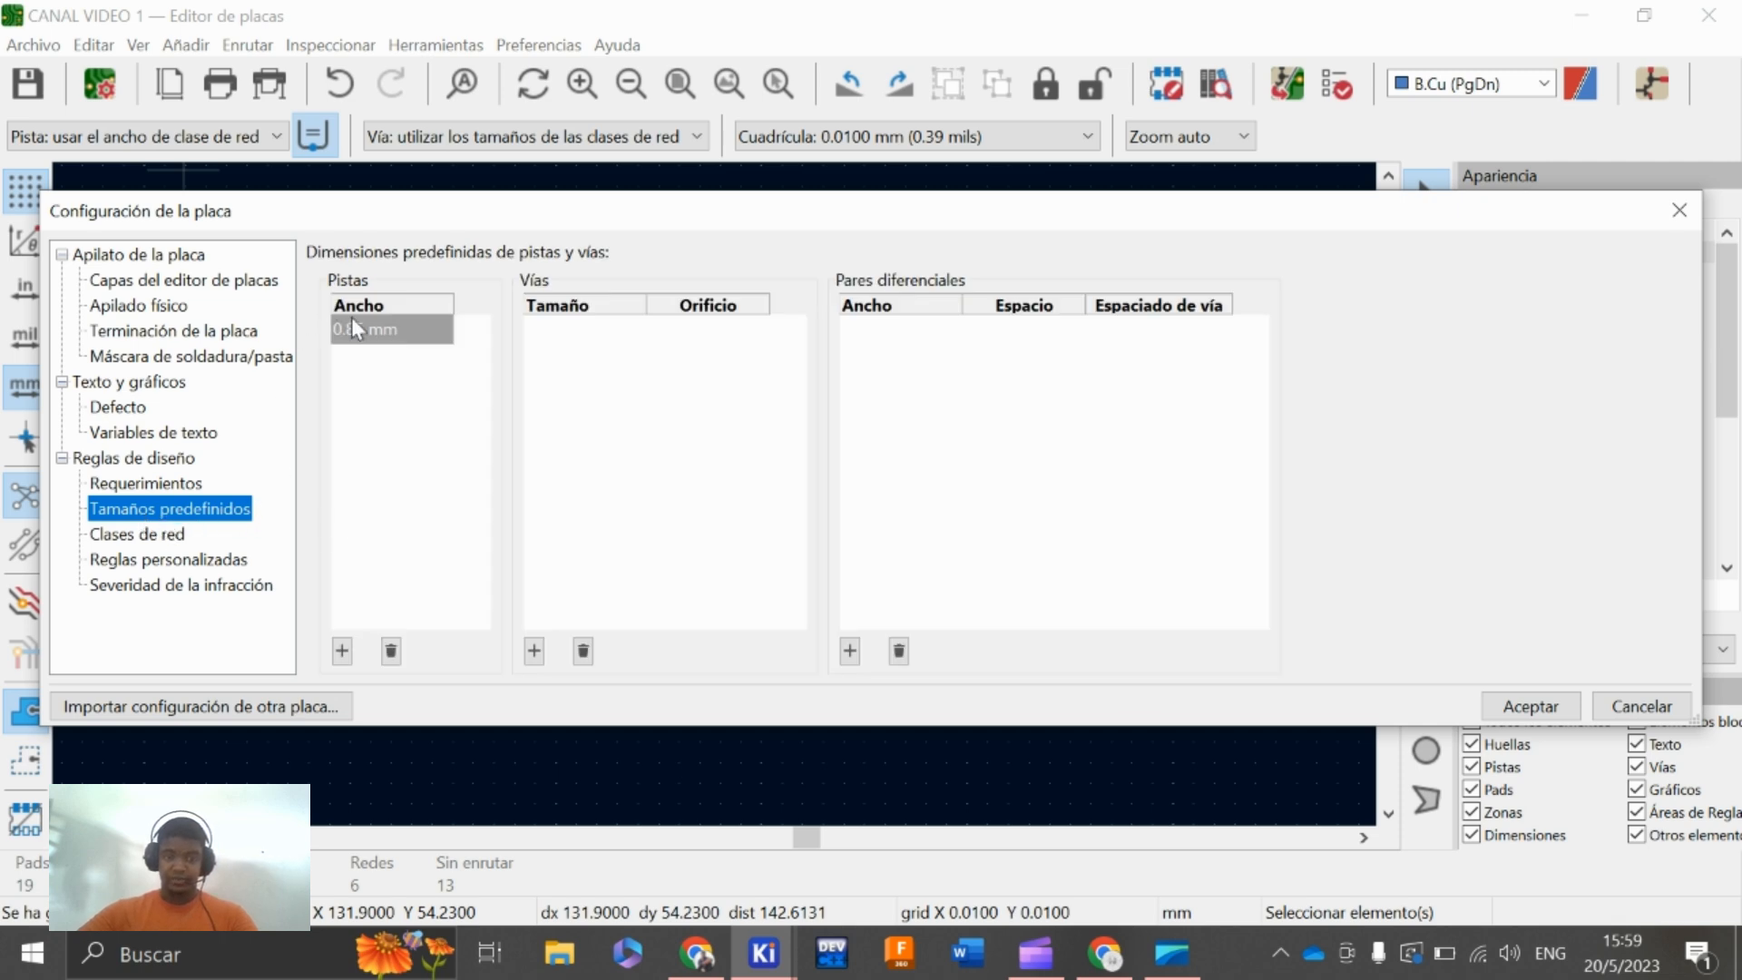
left_click(380, 331)
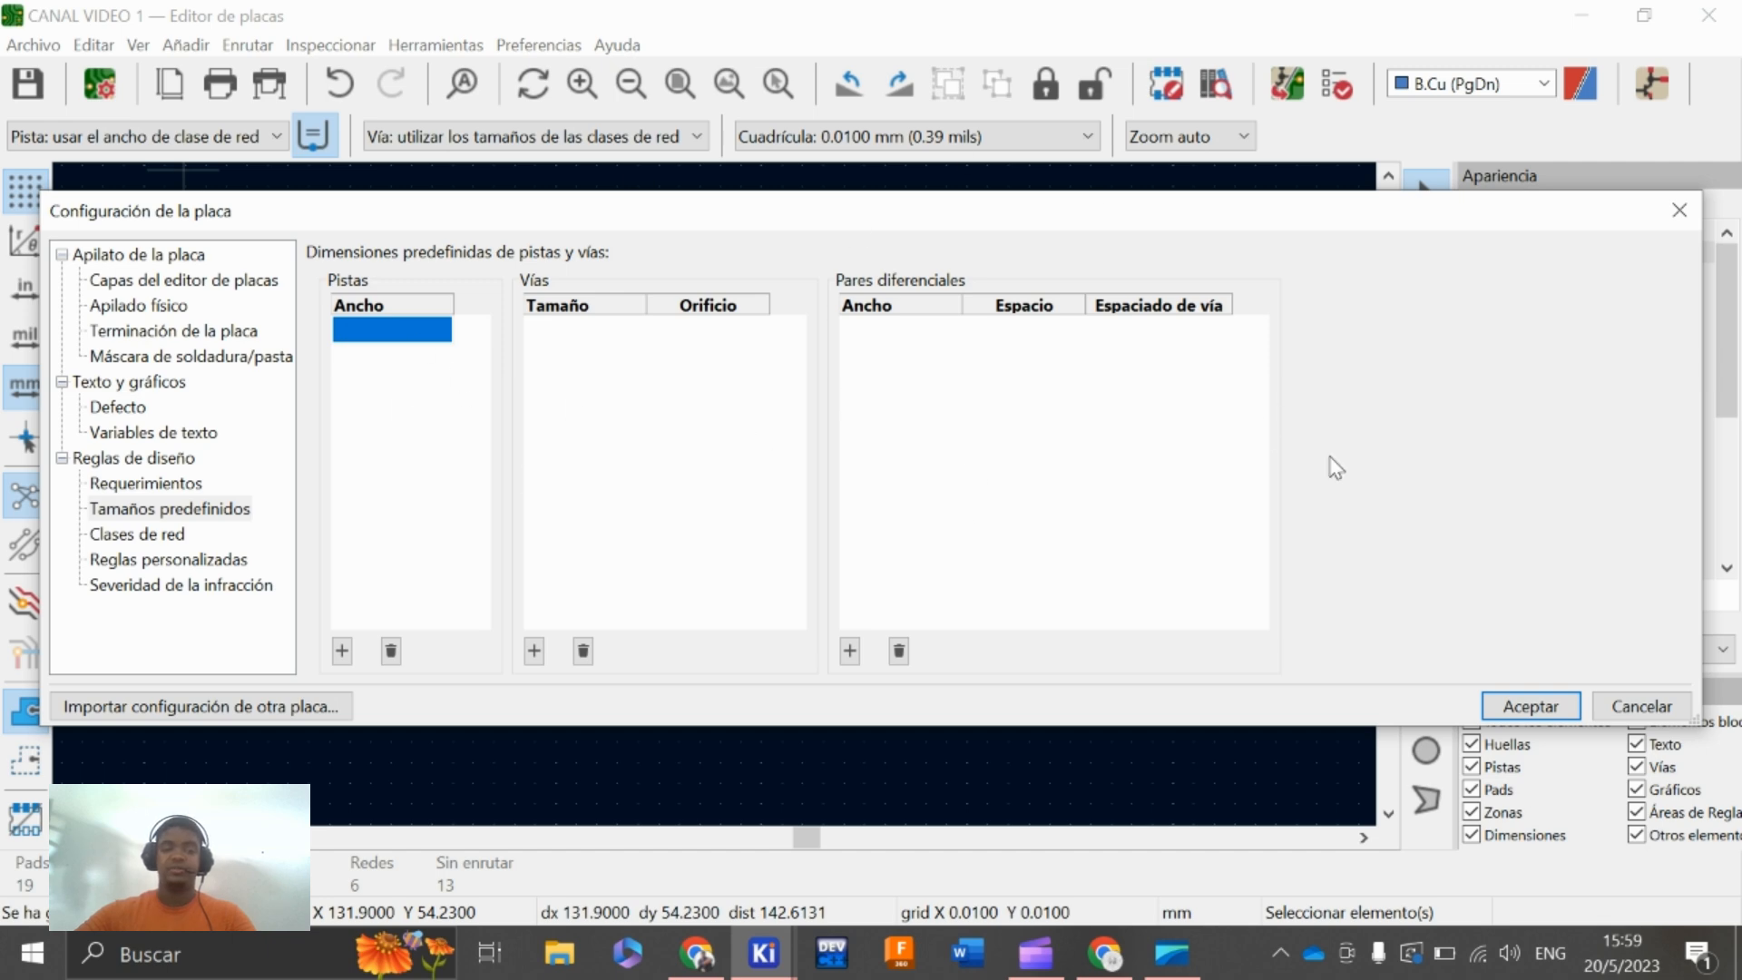
left_click(342, 652)
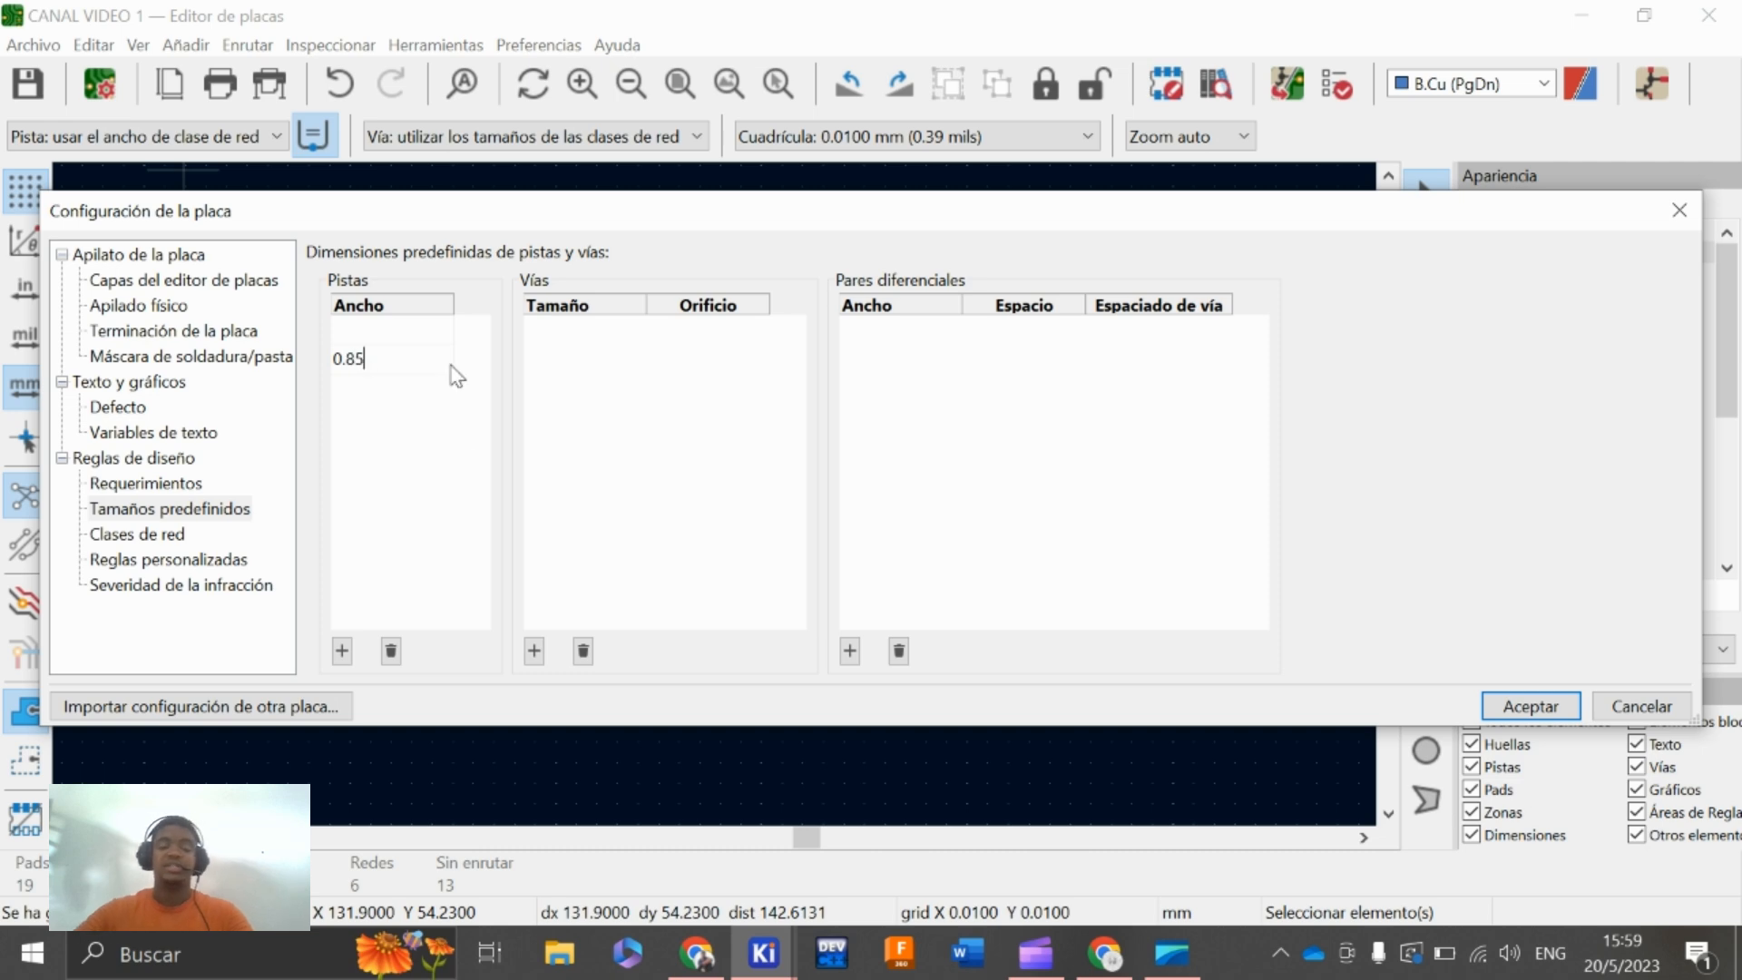
key("Return")
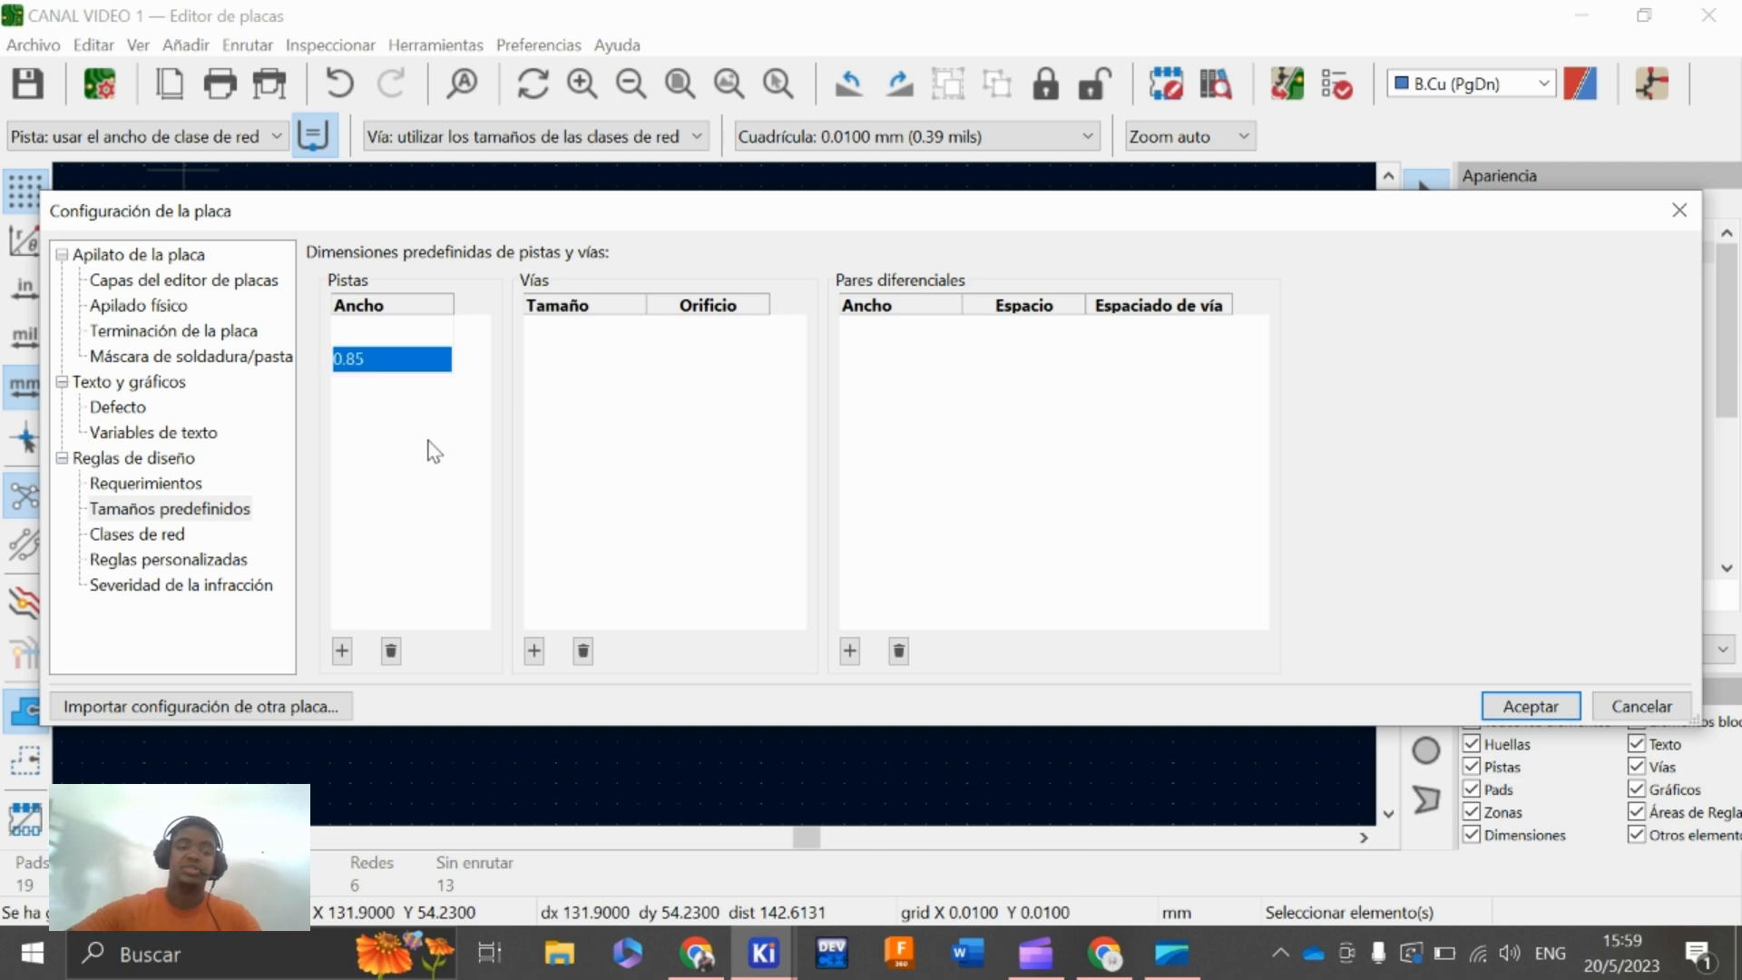
left_click(1545, 708)
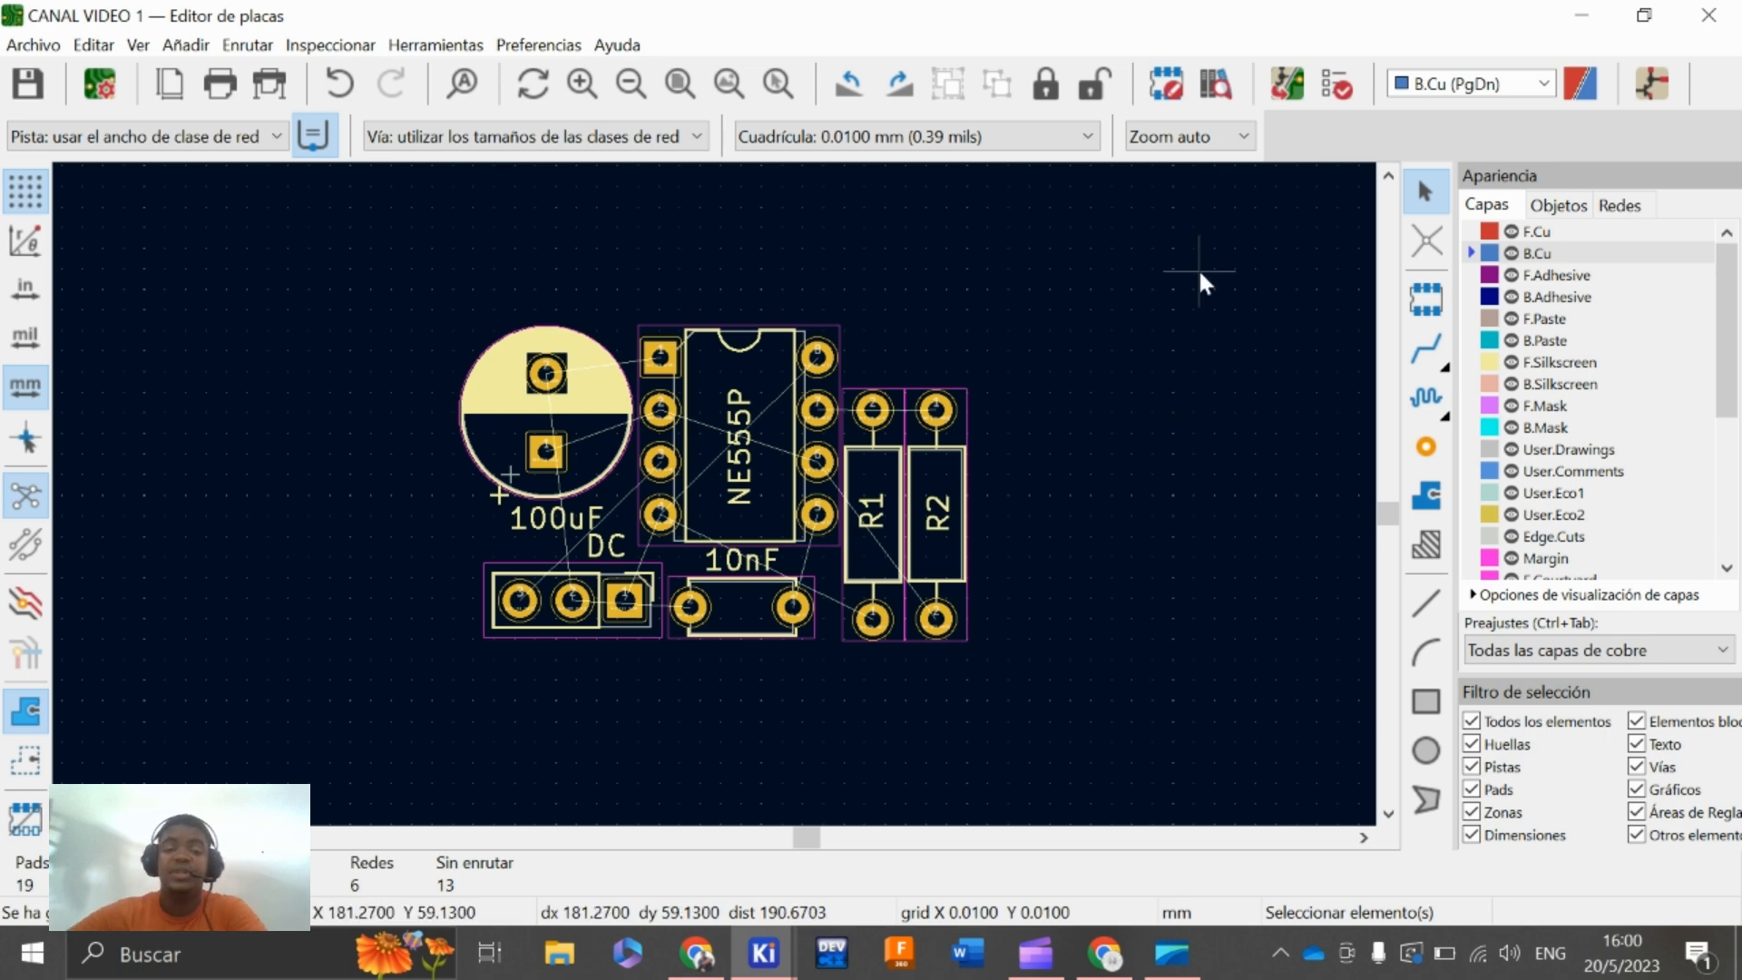
left_click(185, 46)
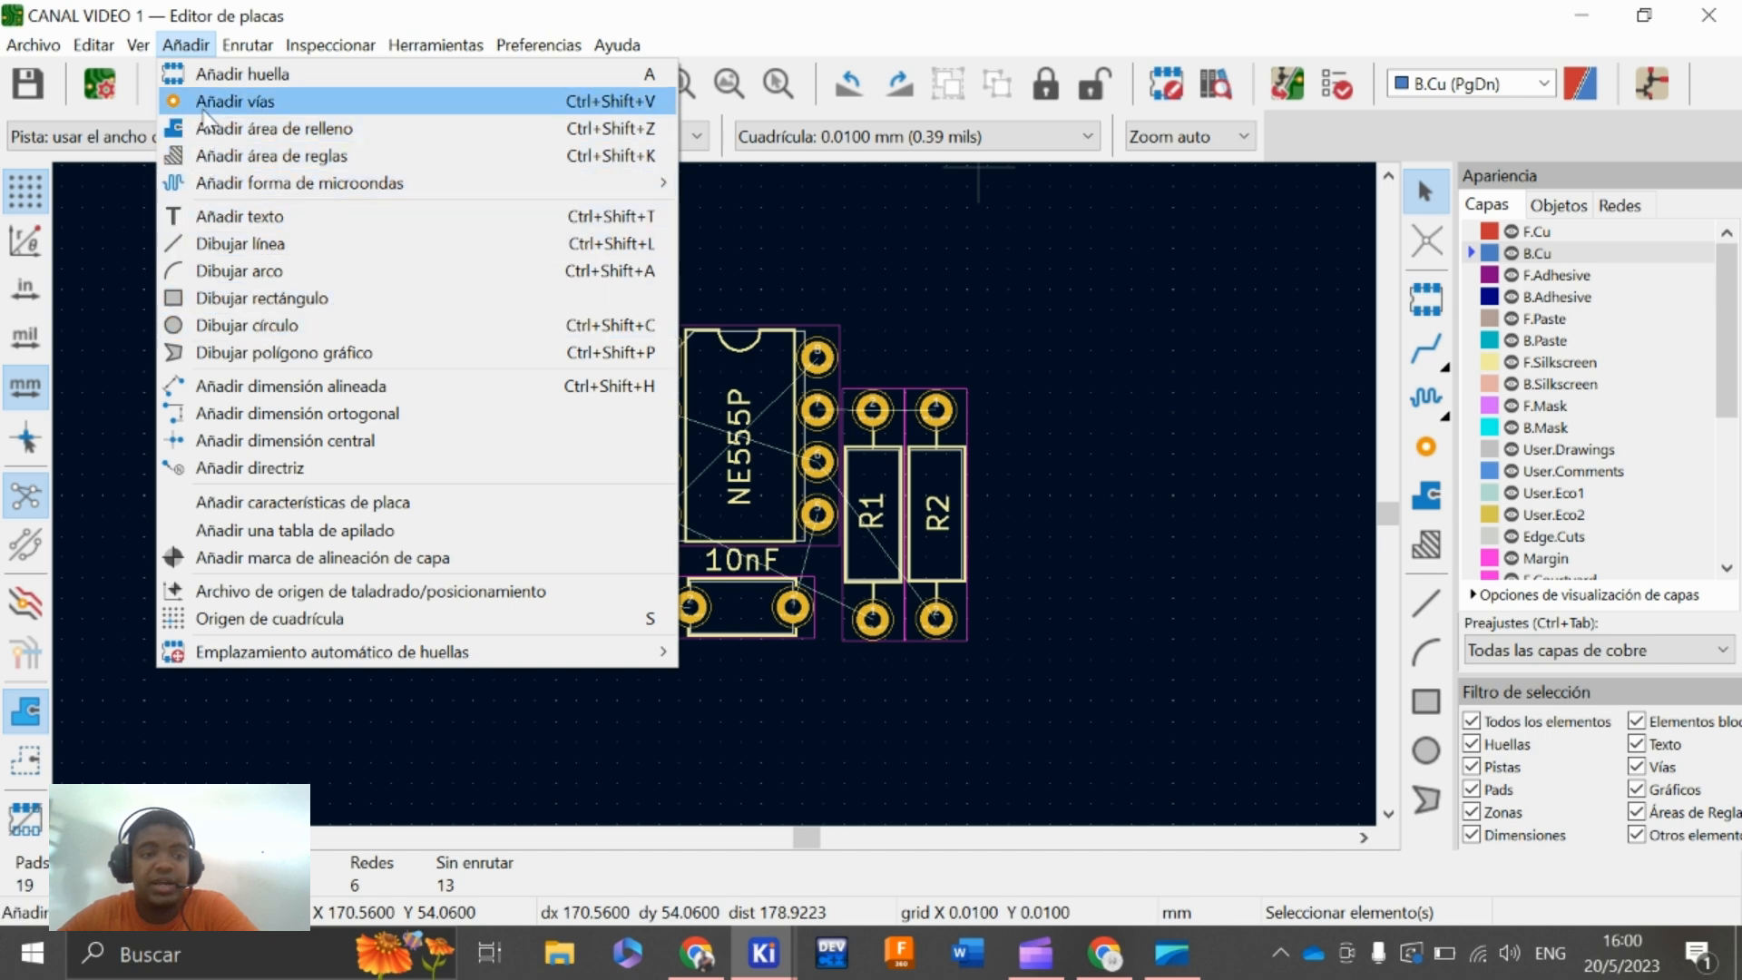
left_click(1147, 406)
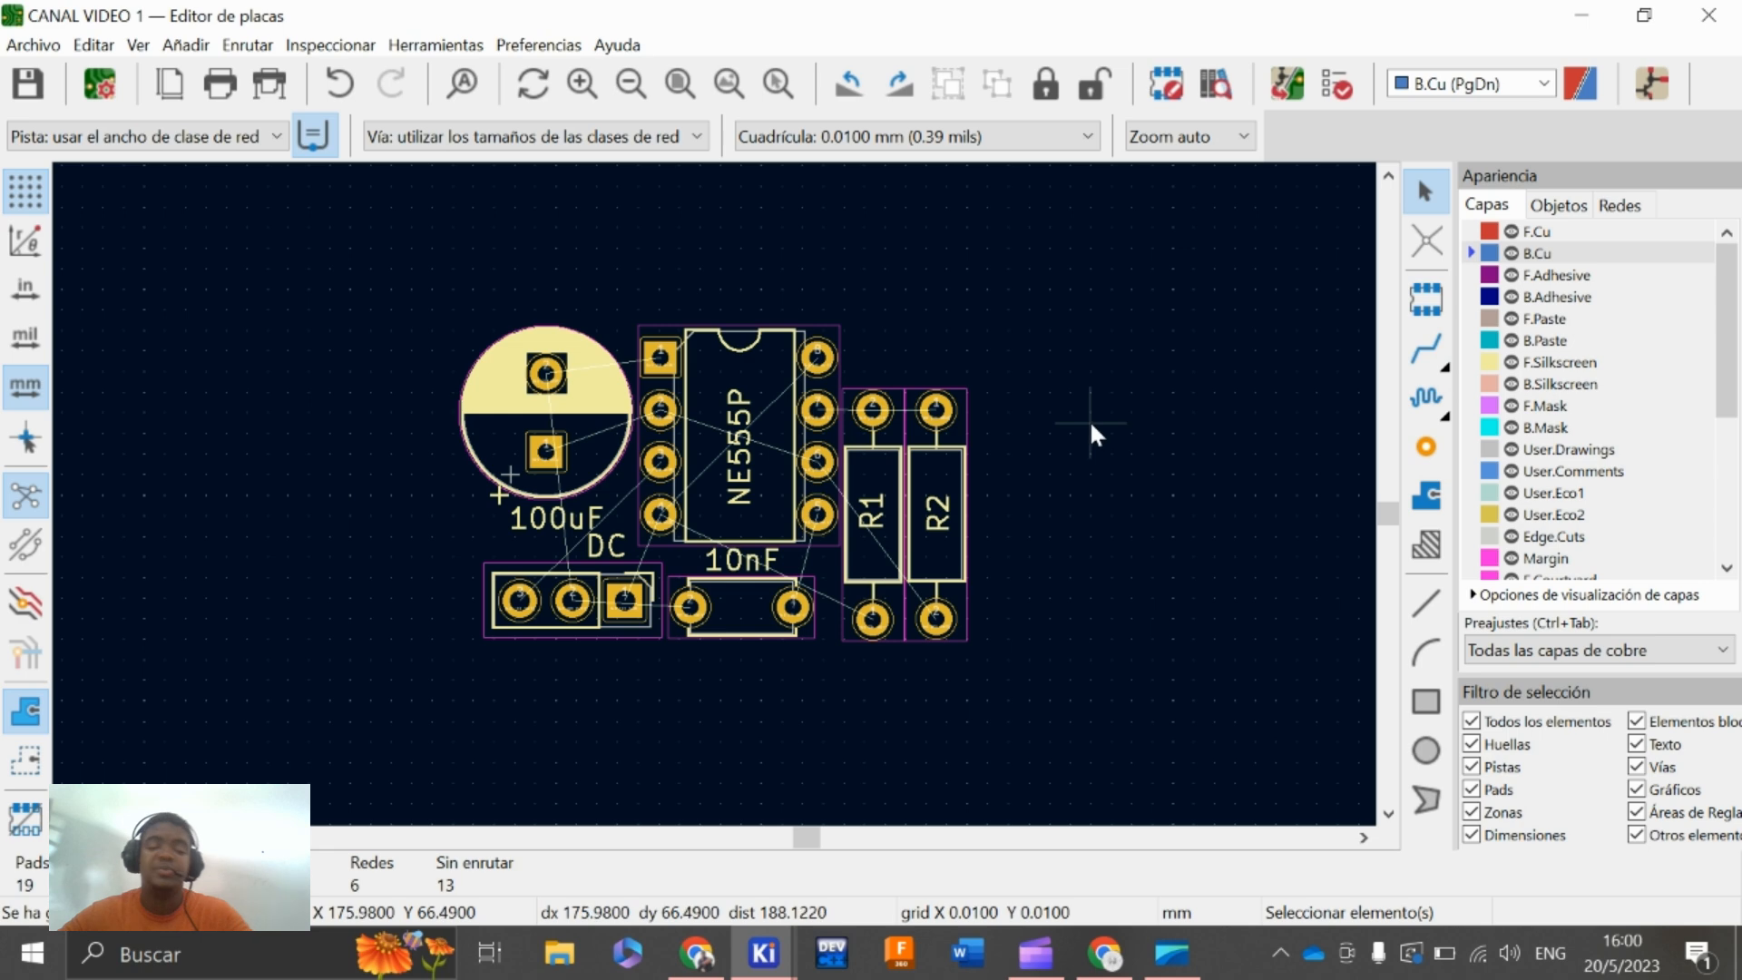
scroll(945, 423, "up", 8)
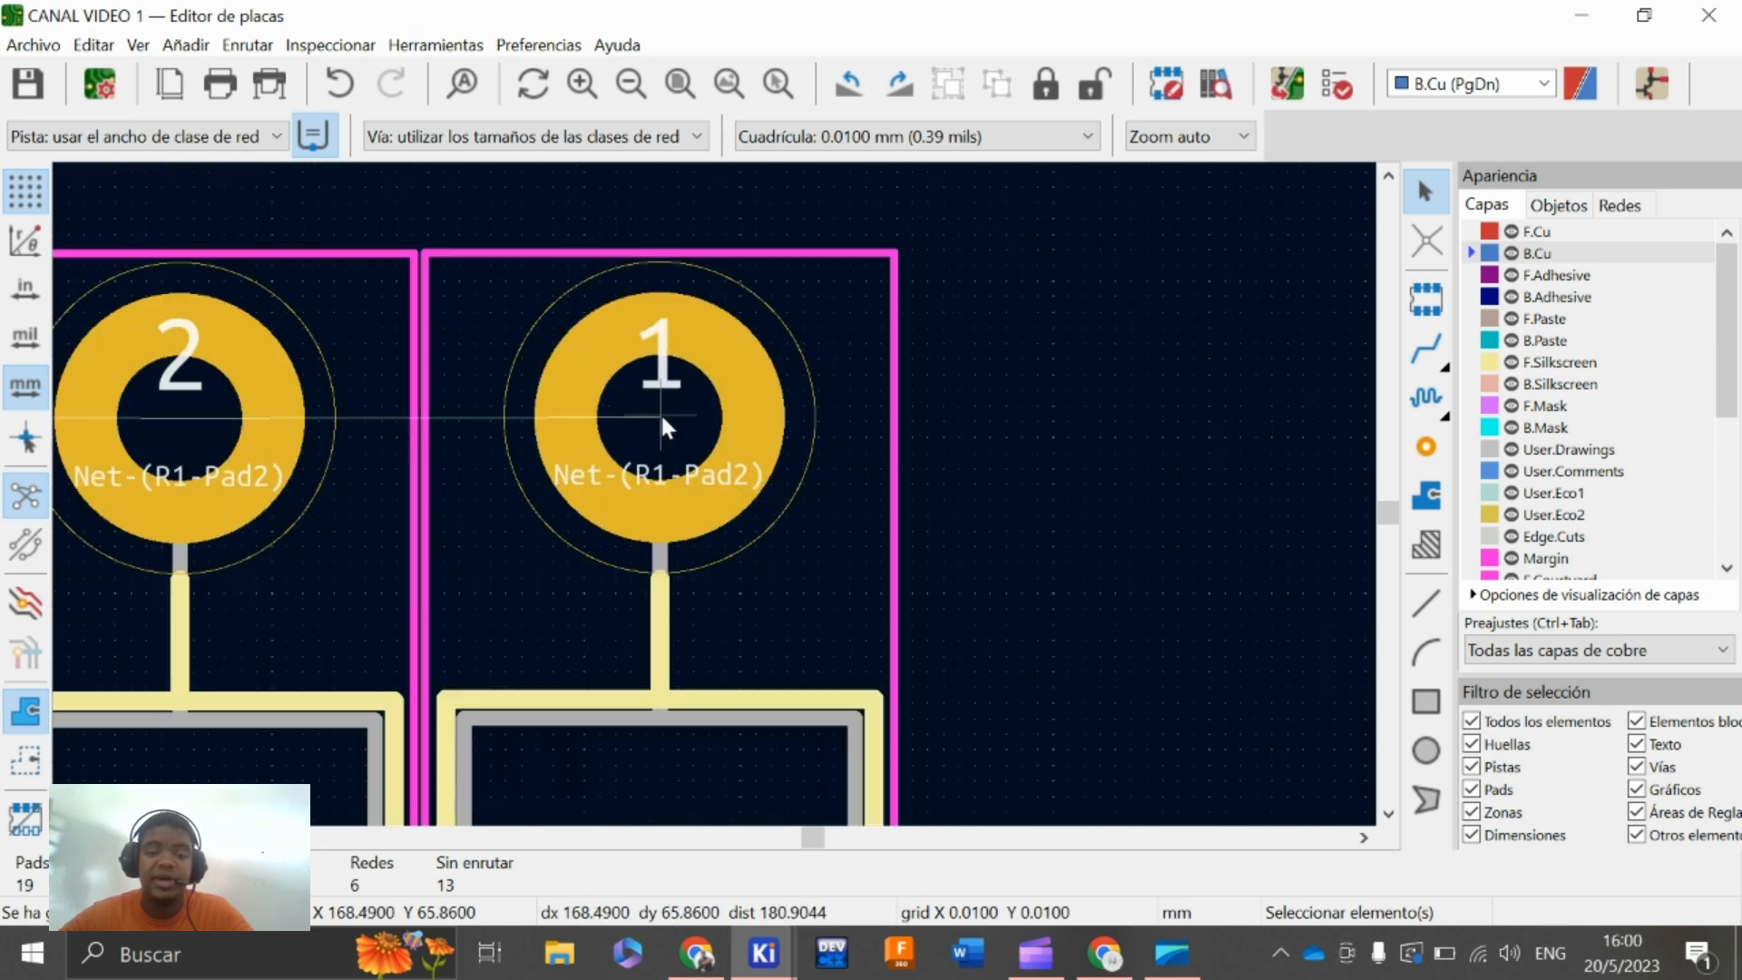
key("x")
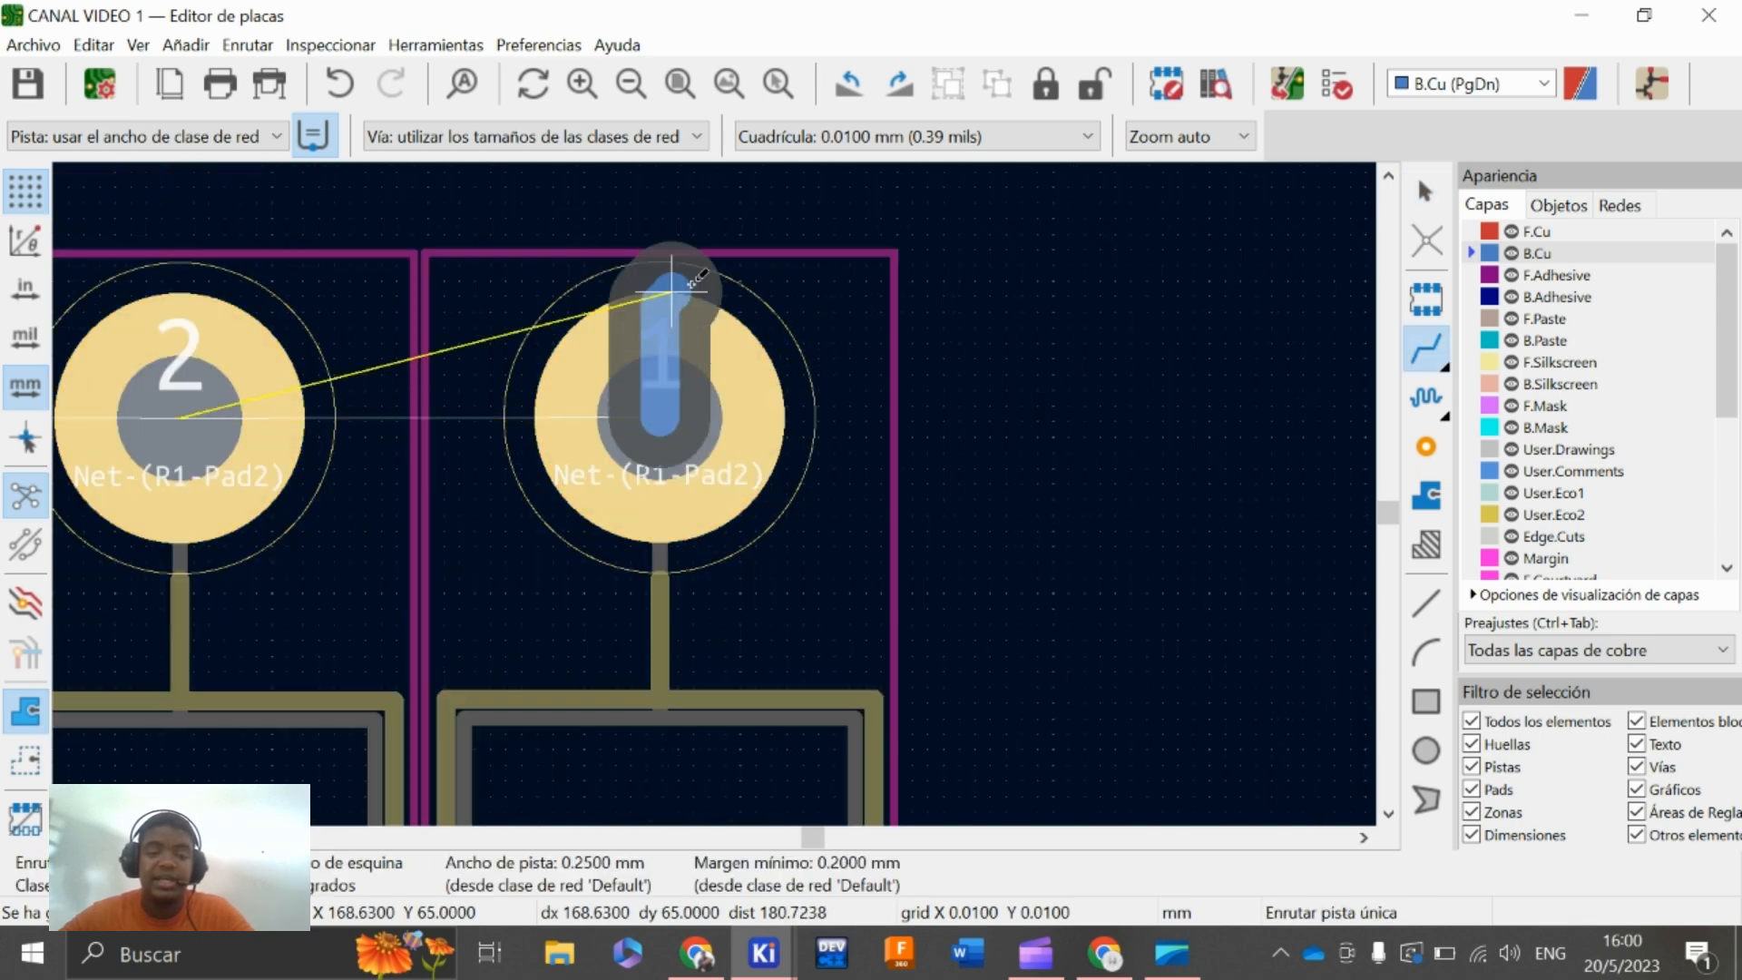
key("Escape")
scroll(701, 349, "down", 3)
key("Escape")
scroll(847, 495, "down", 1)
middle_click_drag(714, 495, 1028, 271)
middle_click_drag(1359, 317, 1332, 369)
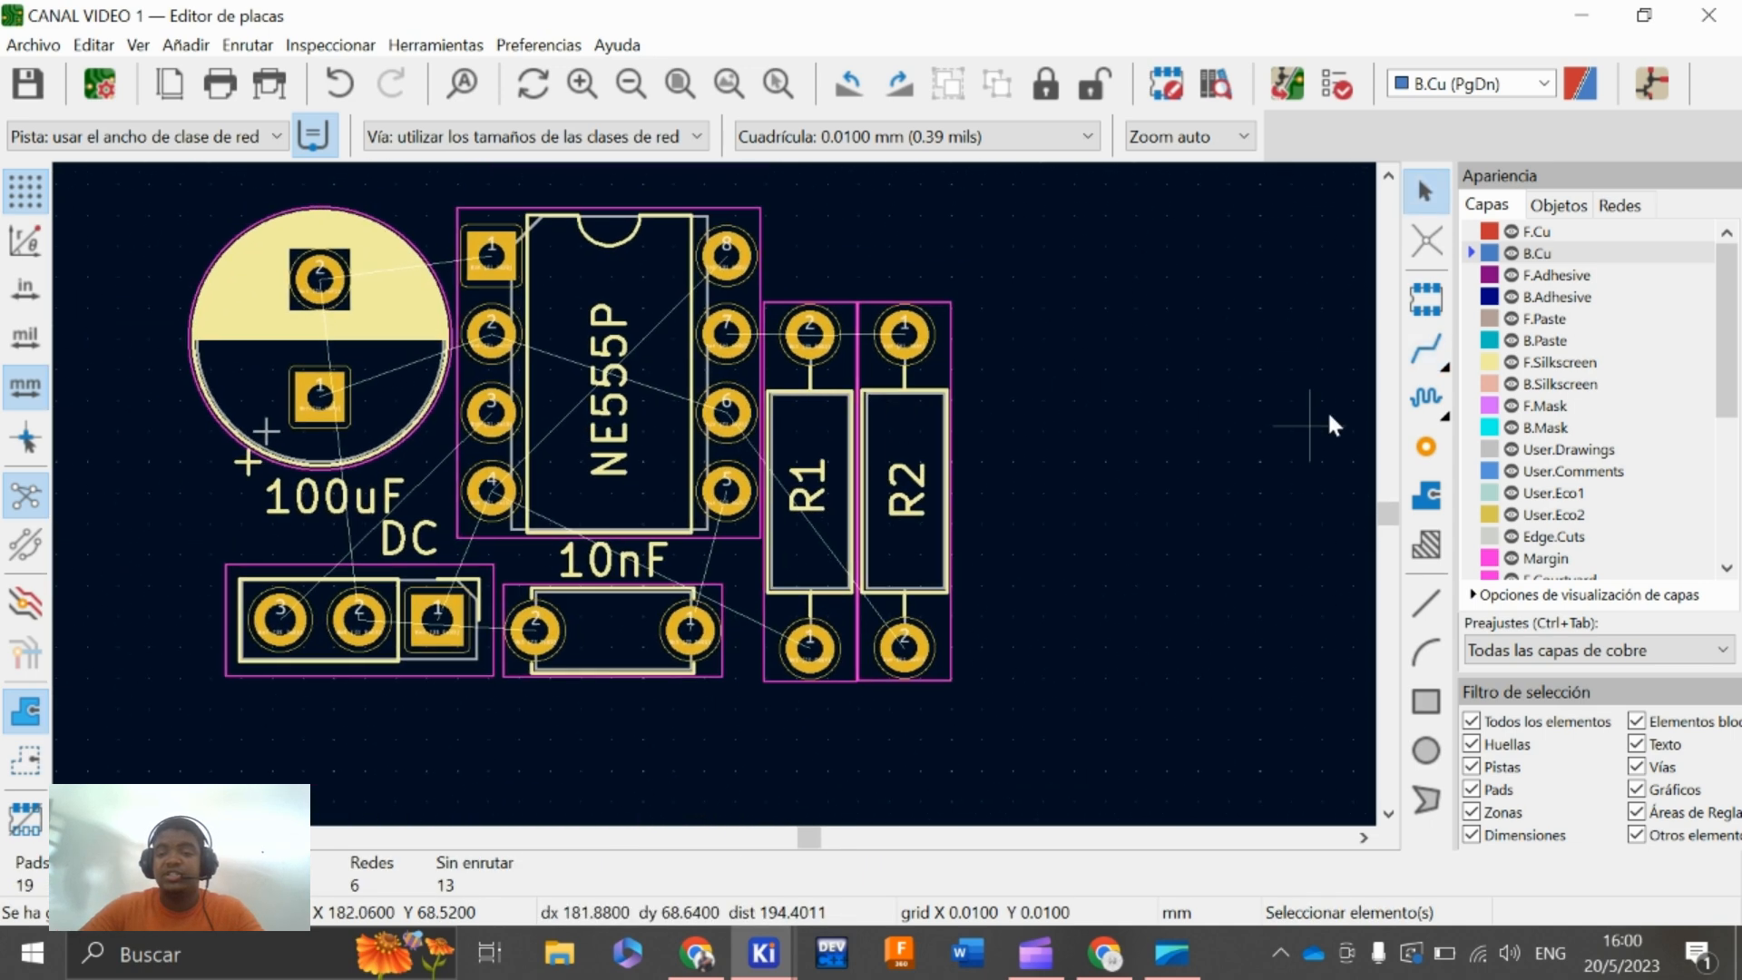
Start single-track routing and select the predefined 0.8500 mm track width
left_click(1431, 368)
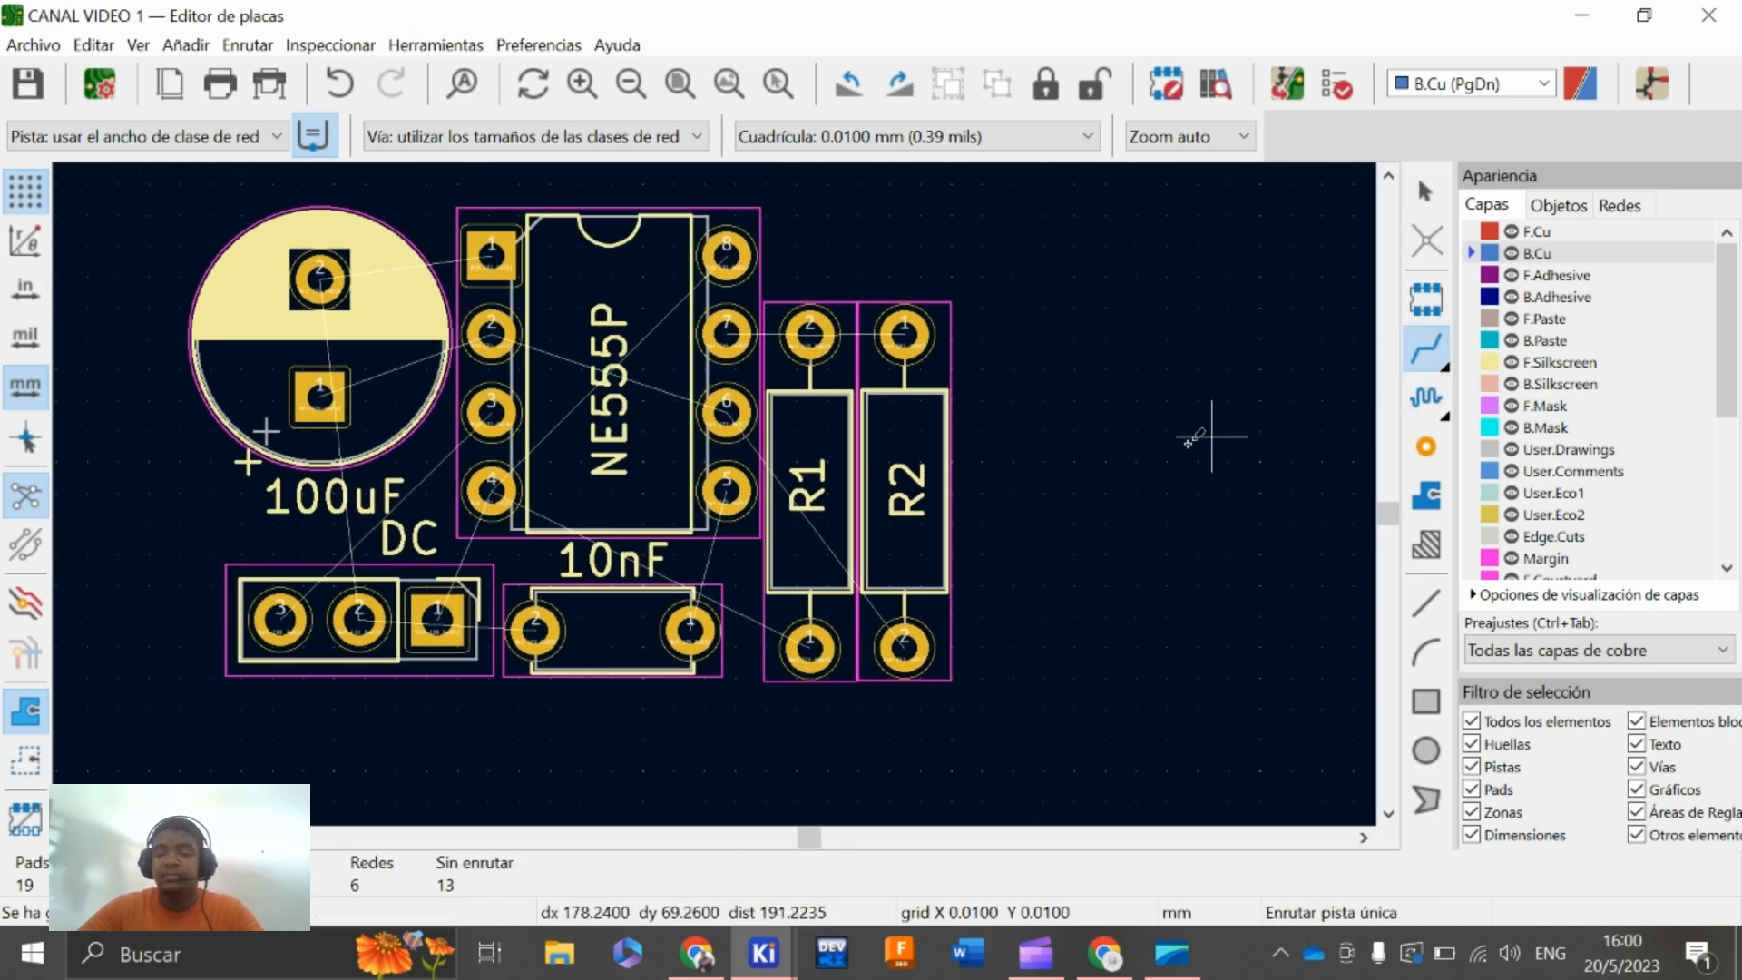
right_click(1094, 474)
mouse_move(1187, 830)
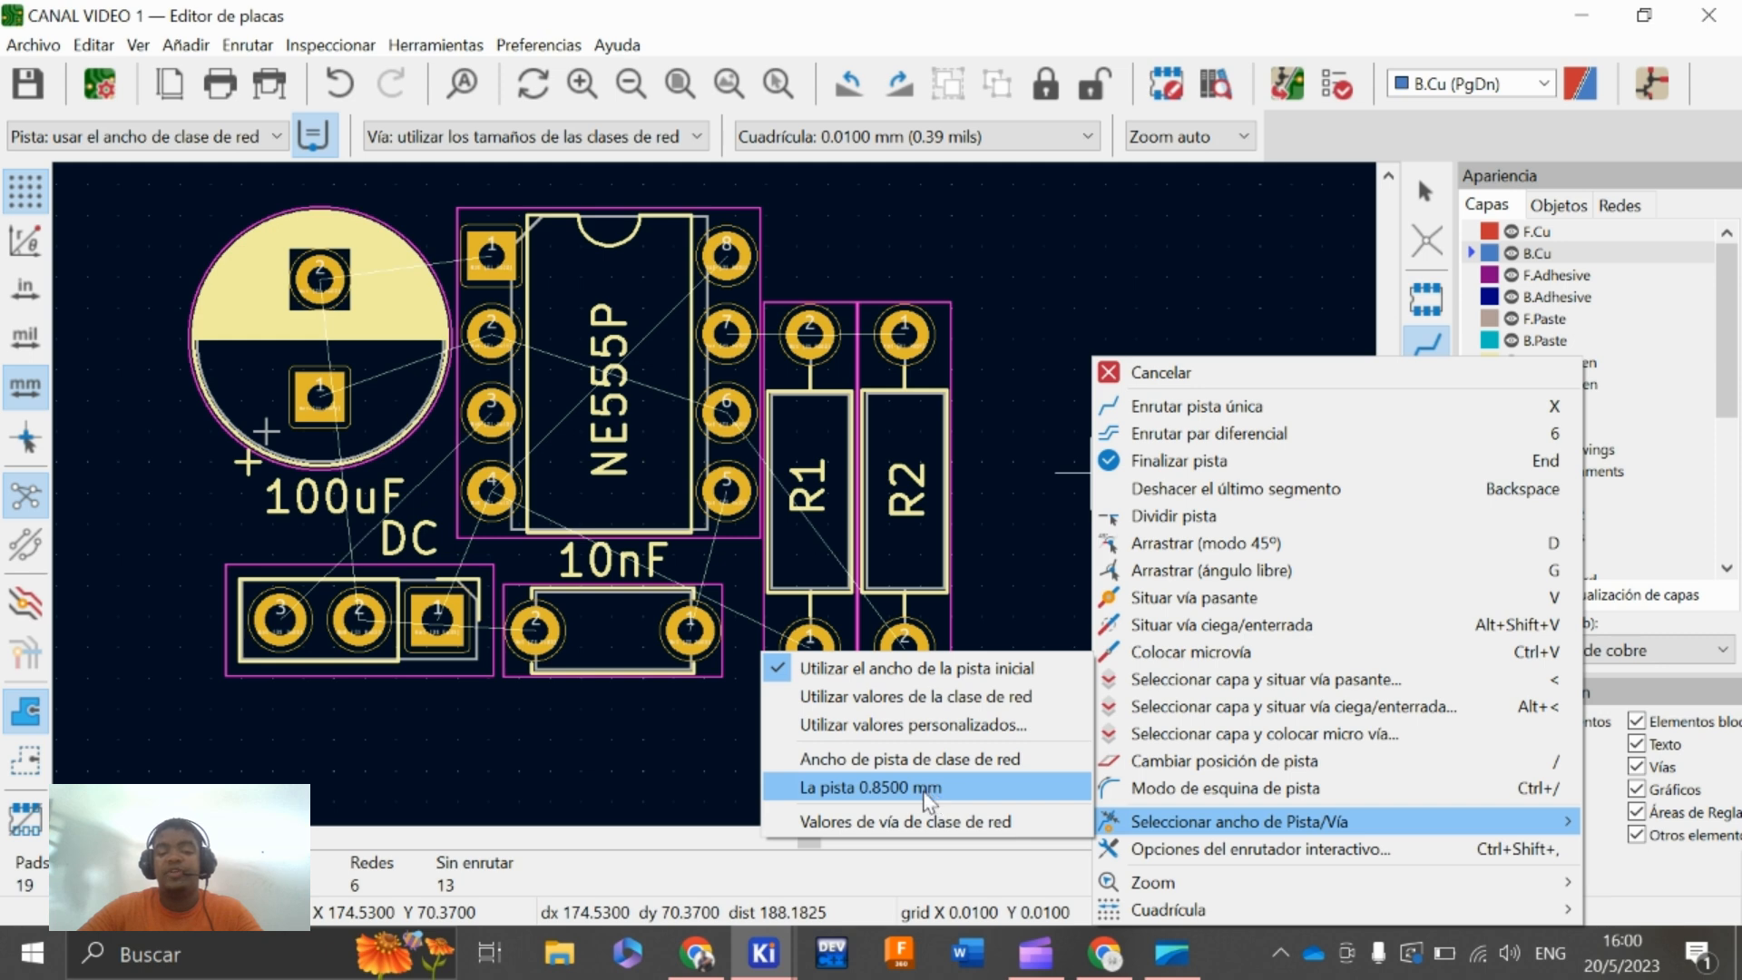
left_click(865, 788)
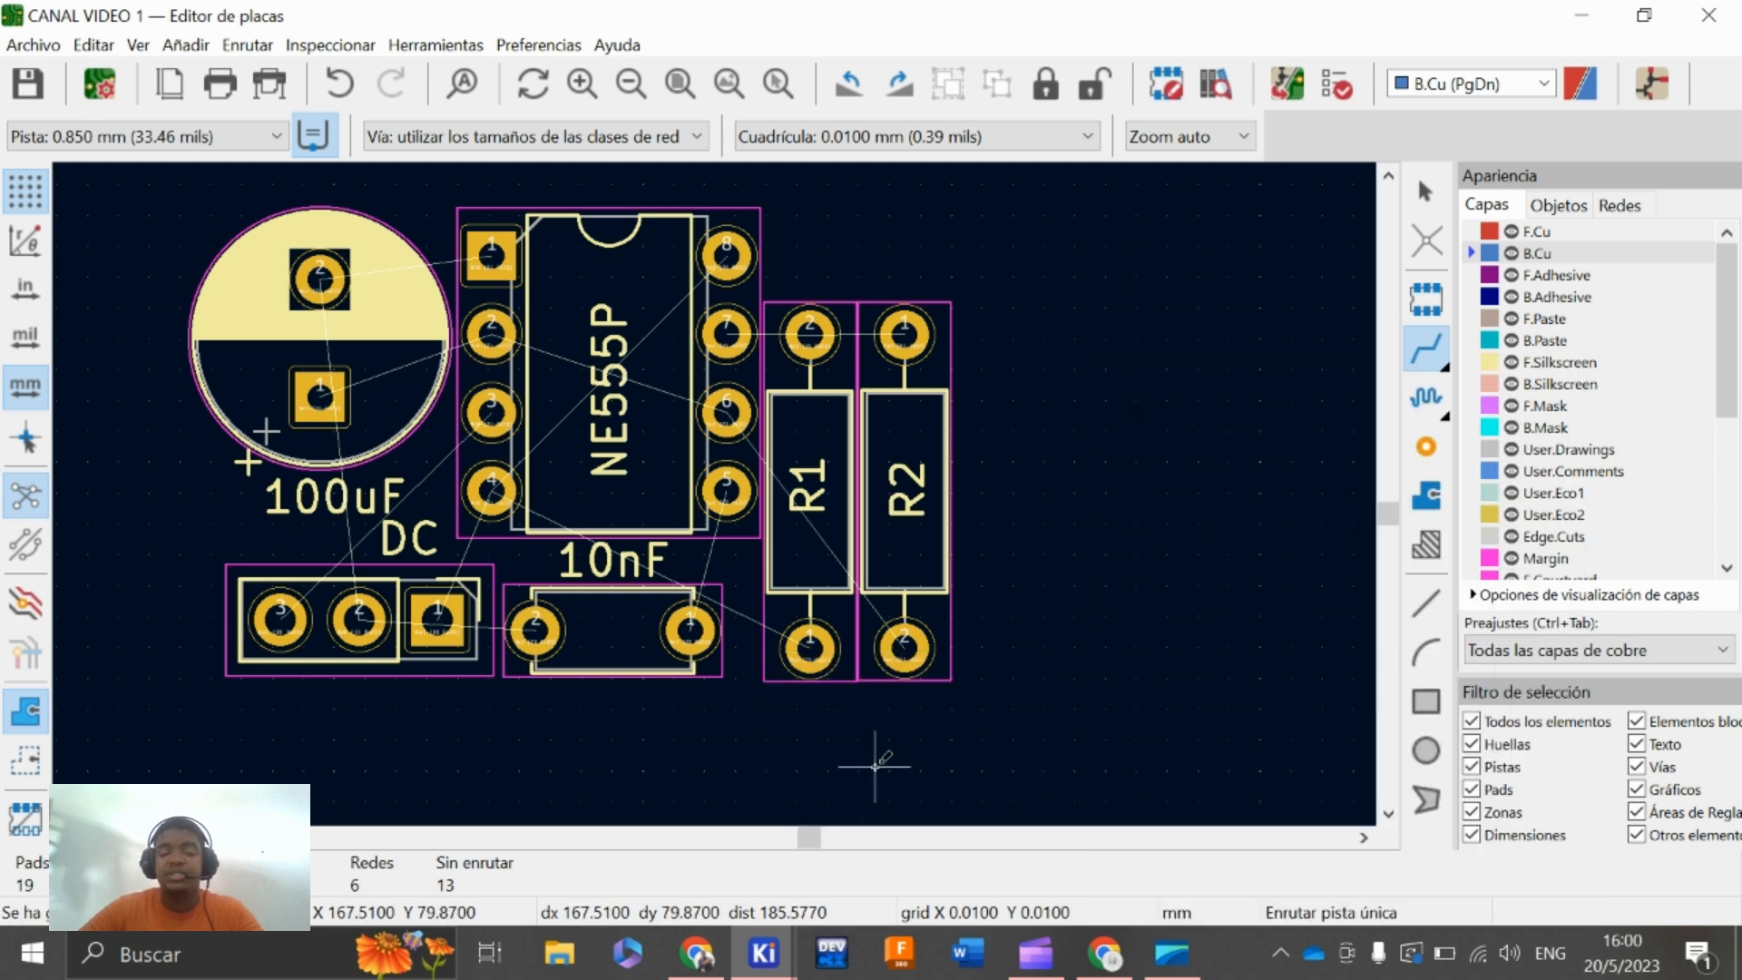
Route a 0.85 mm track on B.Cu from J1 pad 1 to U1 pad 4
scroll(467, 594, "up", 5)
scroll(716, 490, "down", 3)
scroll(716, 490, "up", 3)
middle_click_drag(714, 494, 587, 691)
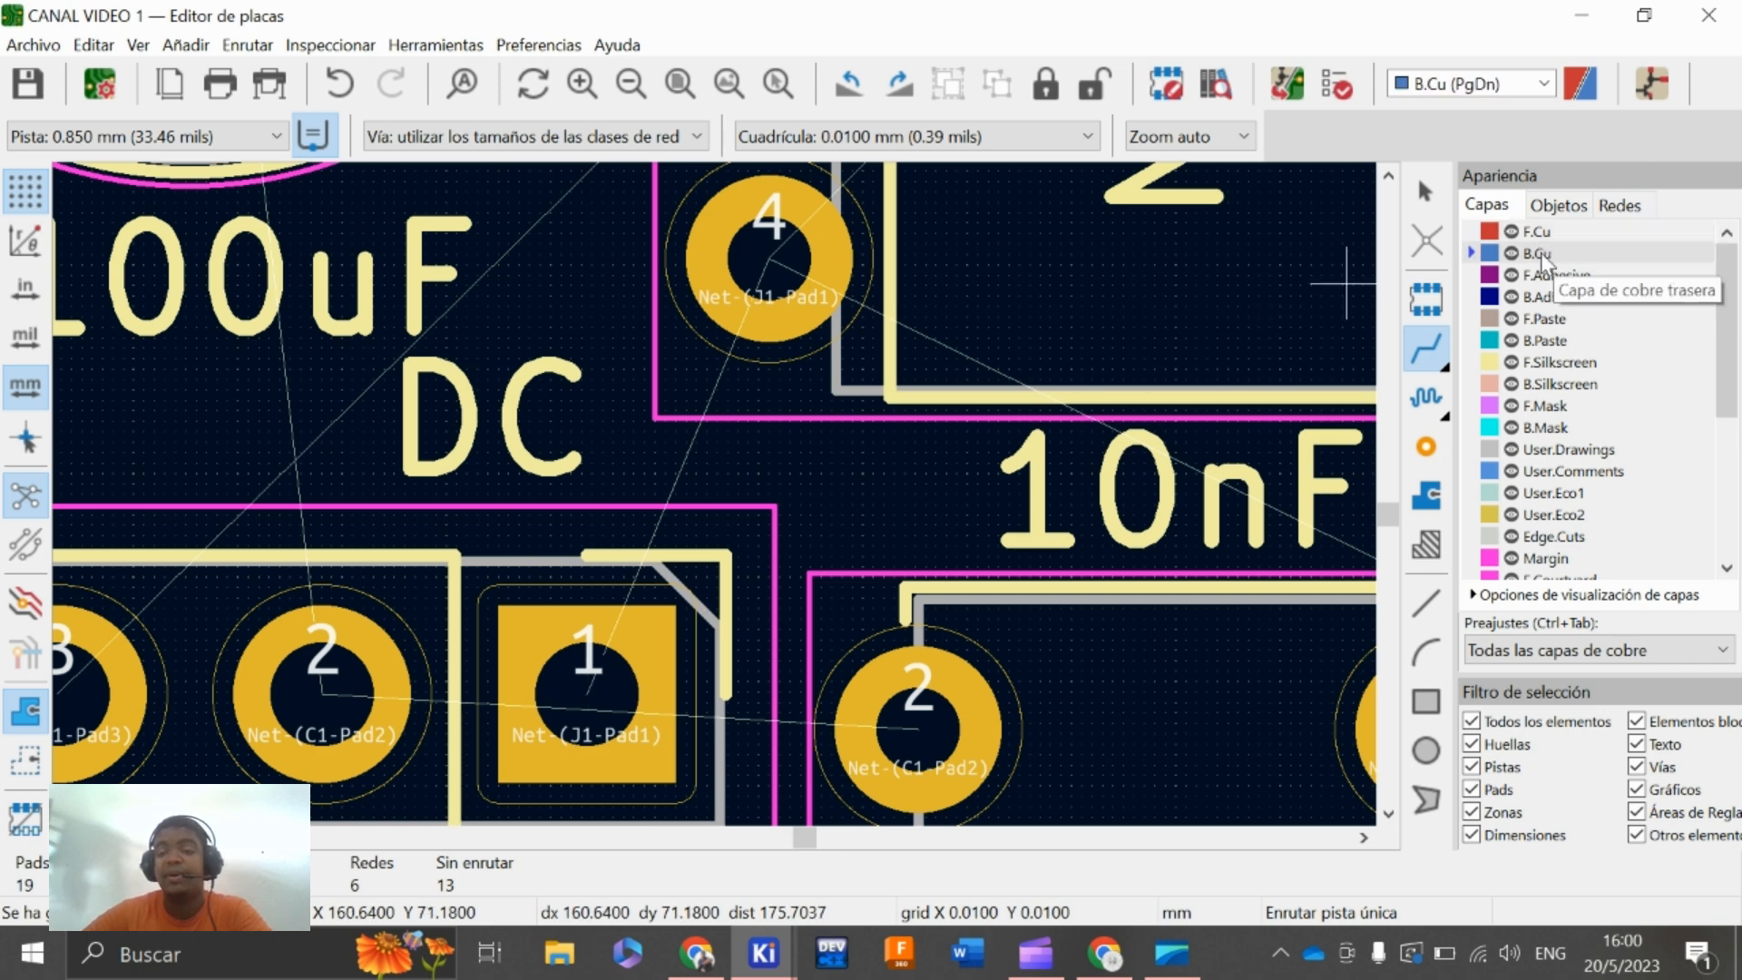
left_click(608, 689)
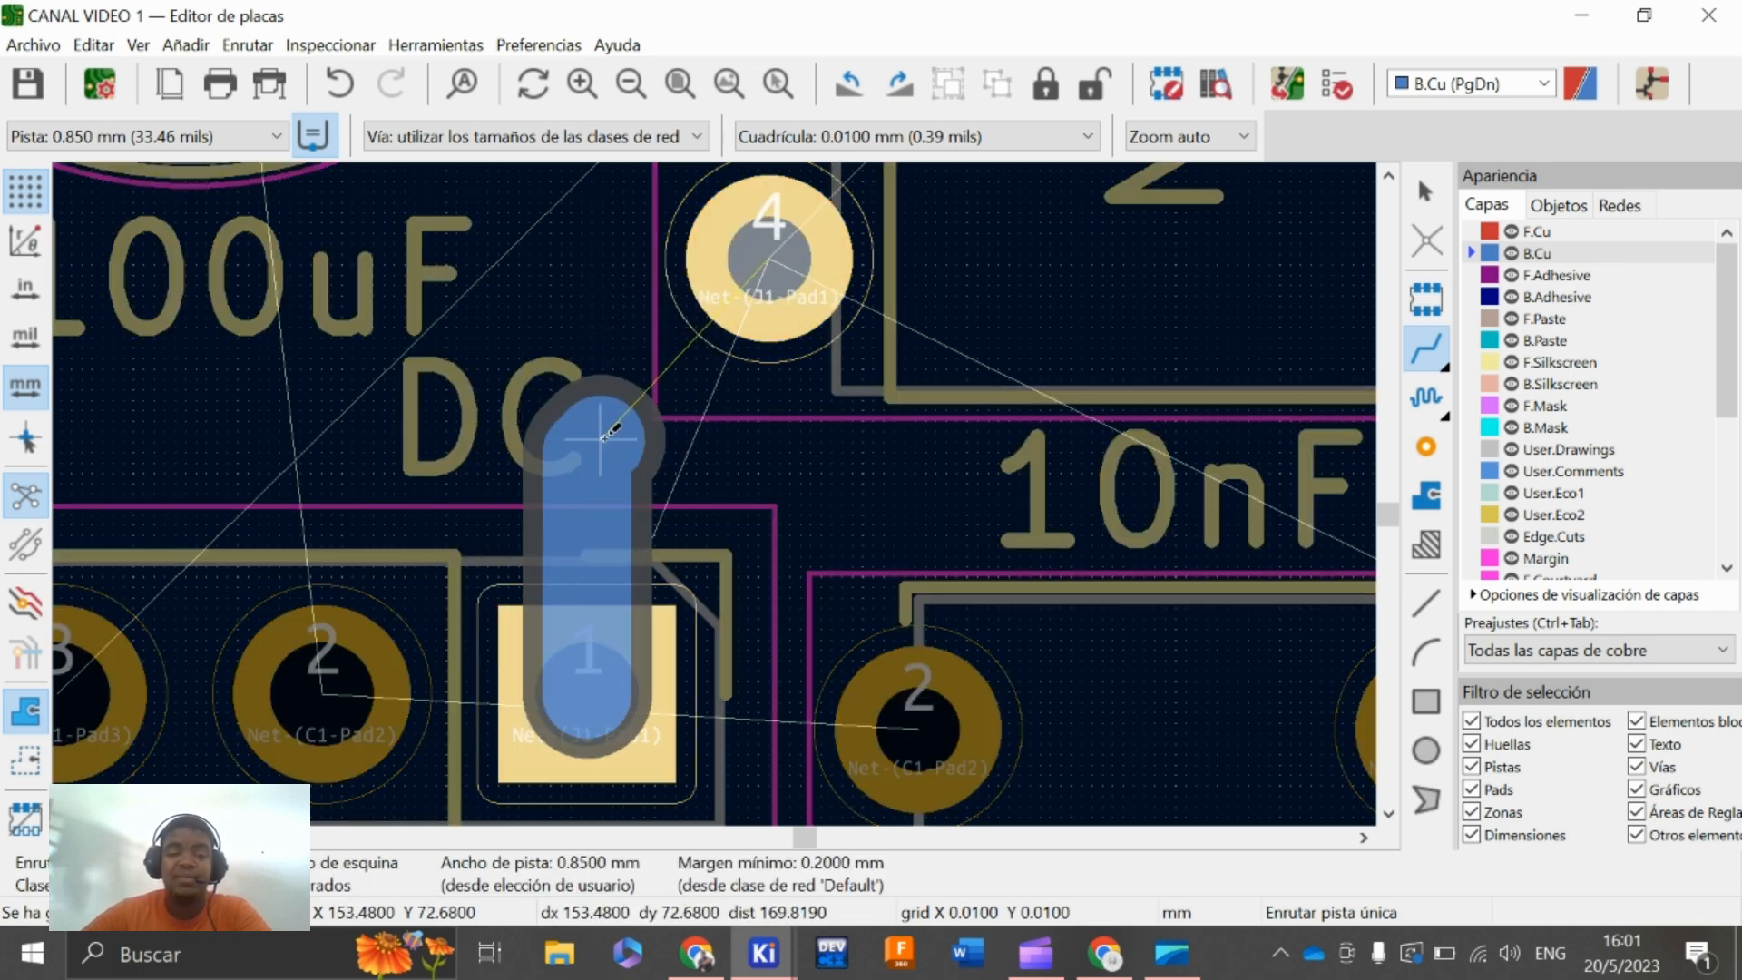
scroll(605, 434, "down", 5)
scroll(716, 493, "up", 3)
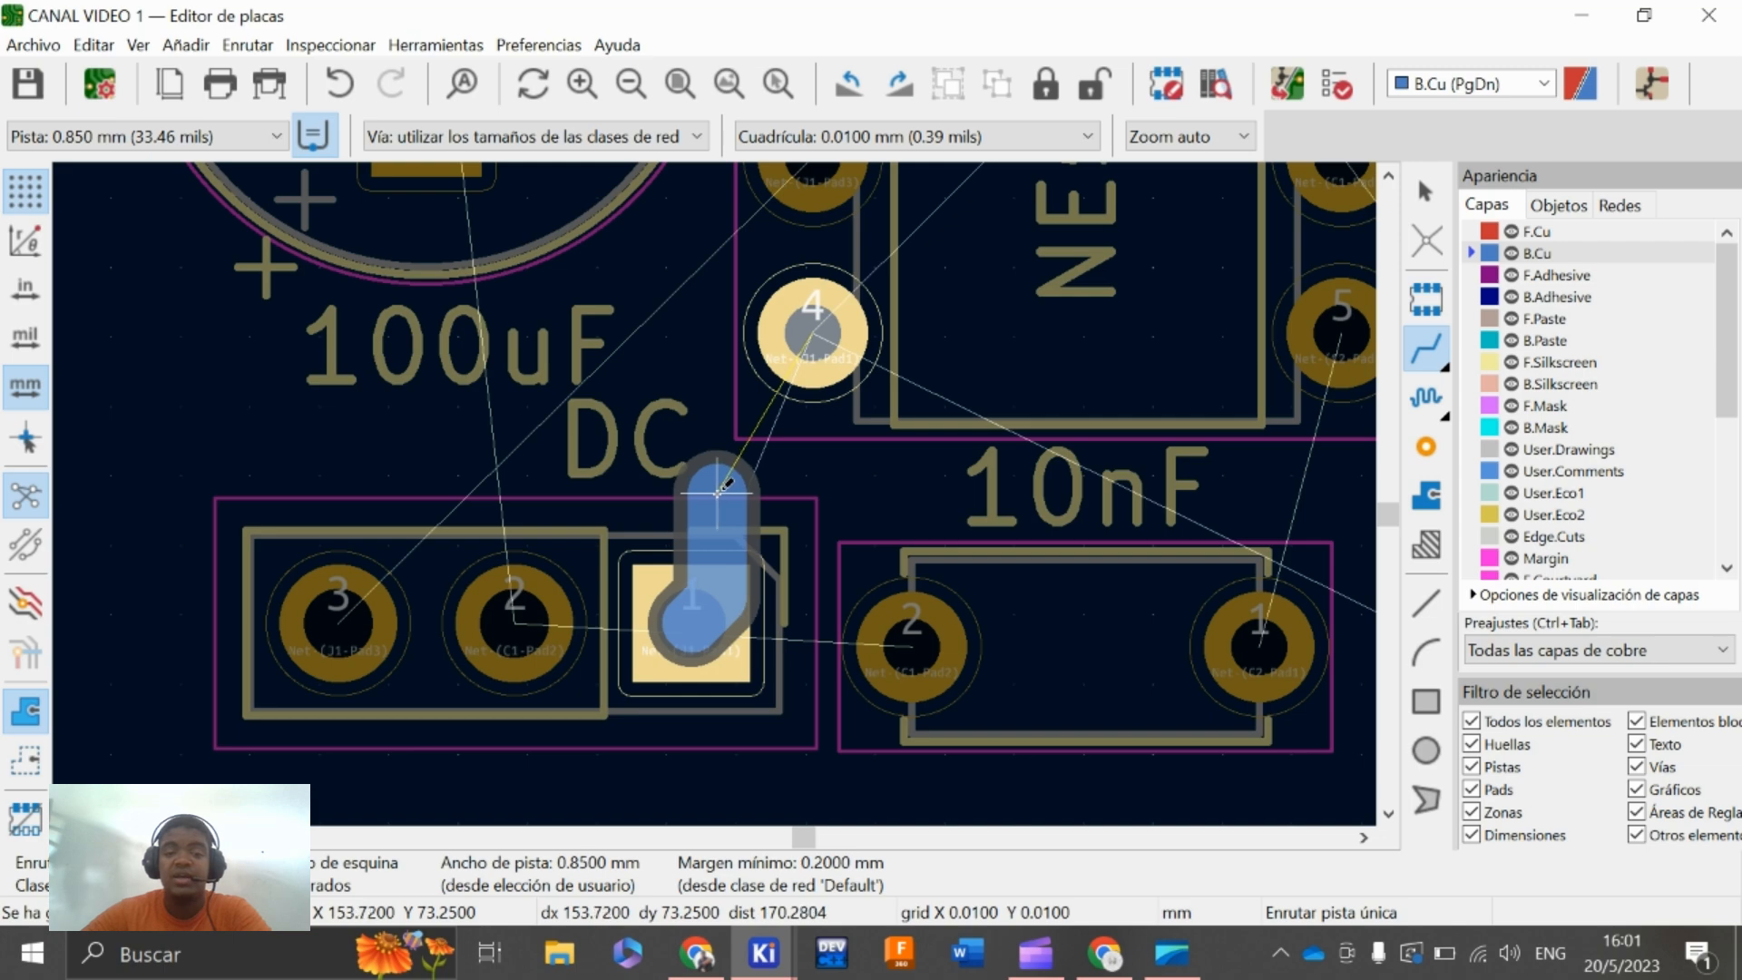
scroll(716, 493, "down", 4)
scroll(715, 491, "up", 4)
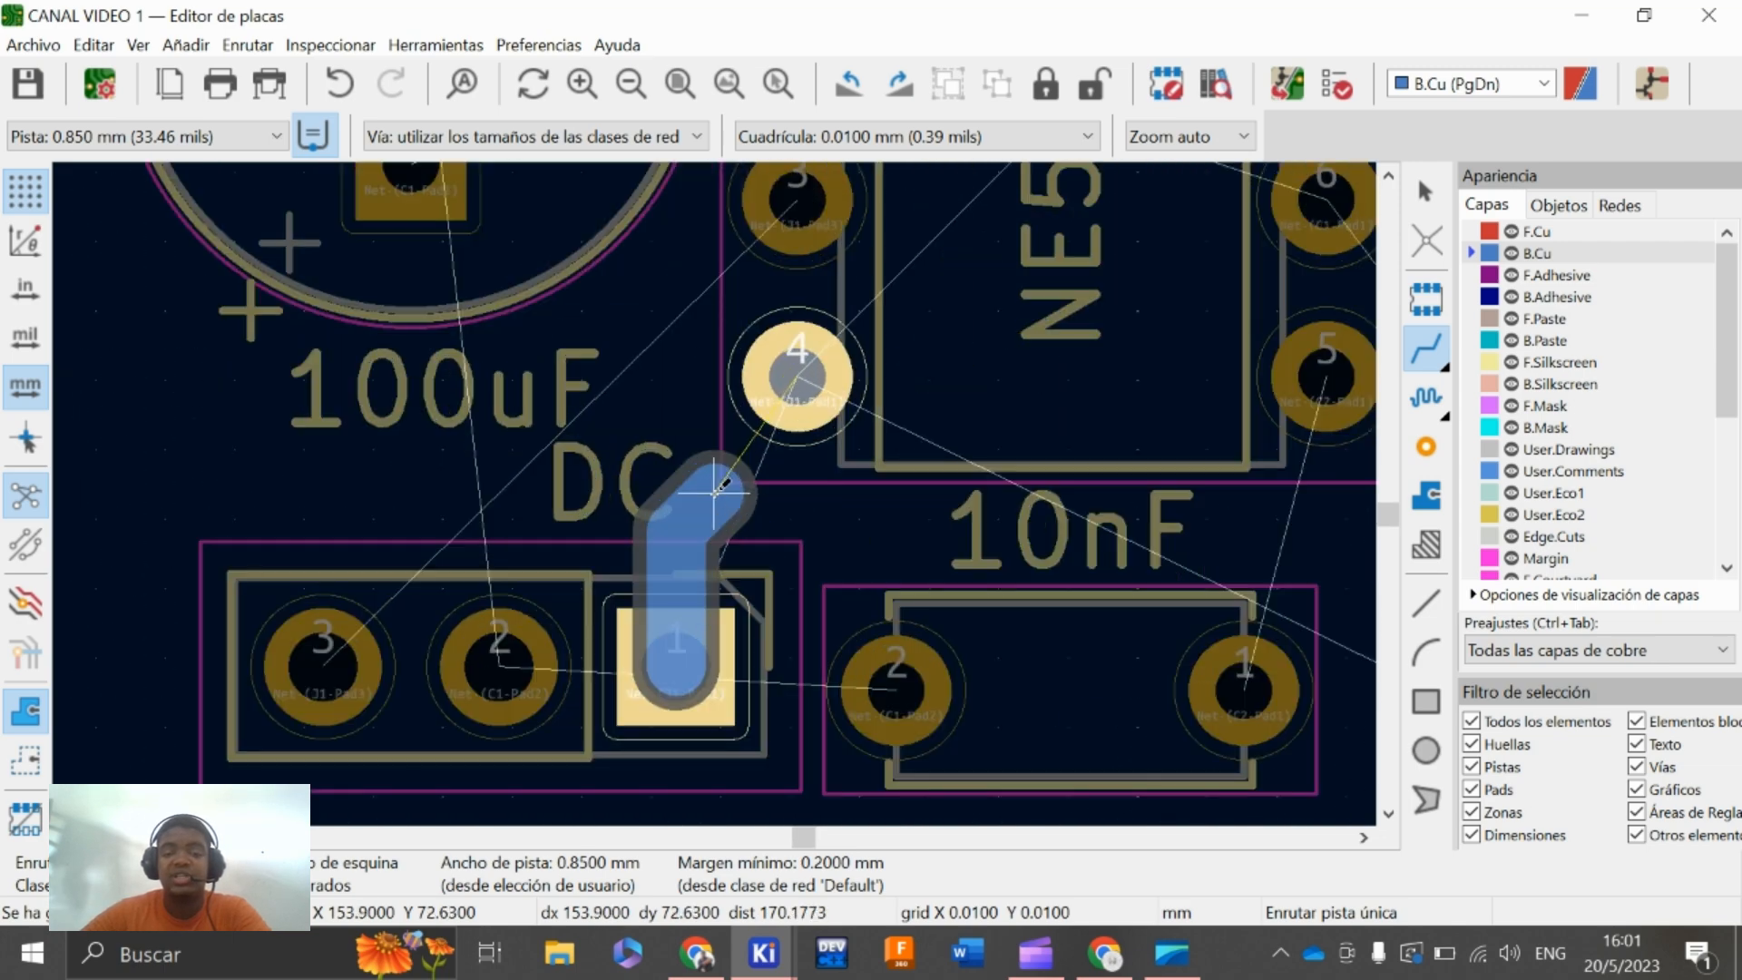
scroll(717, 491, "down", 3)
scroll(715, 491, "up", 1)
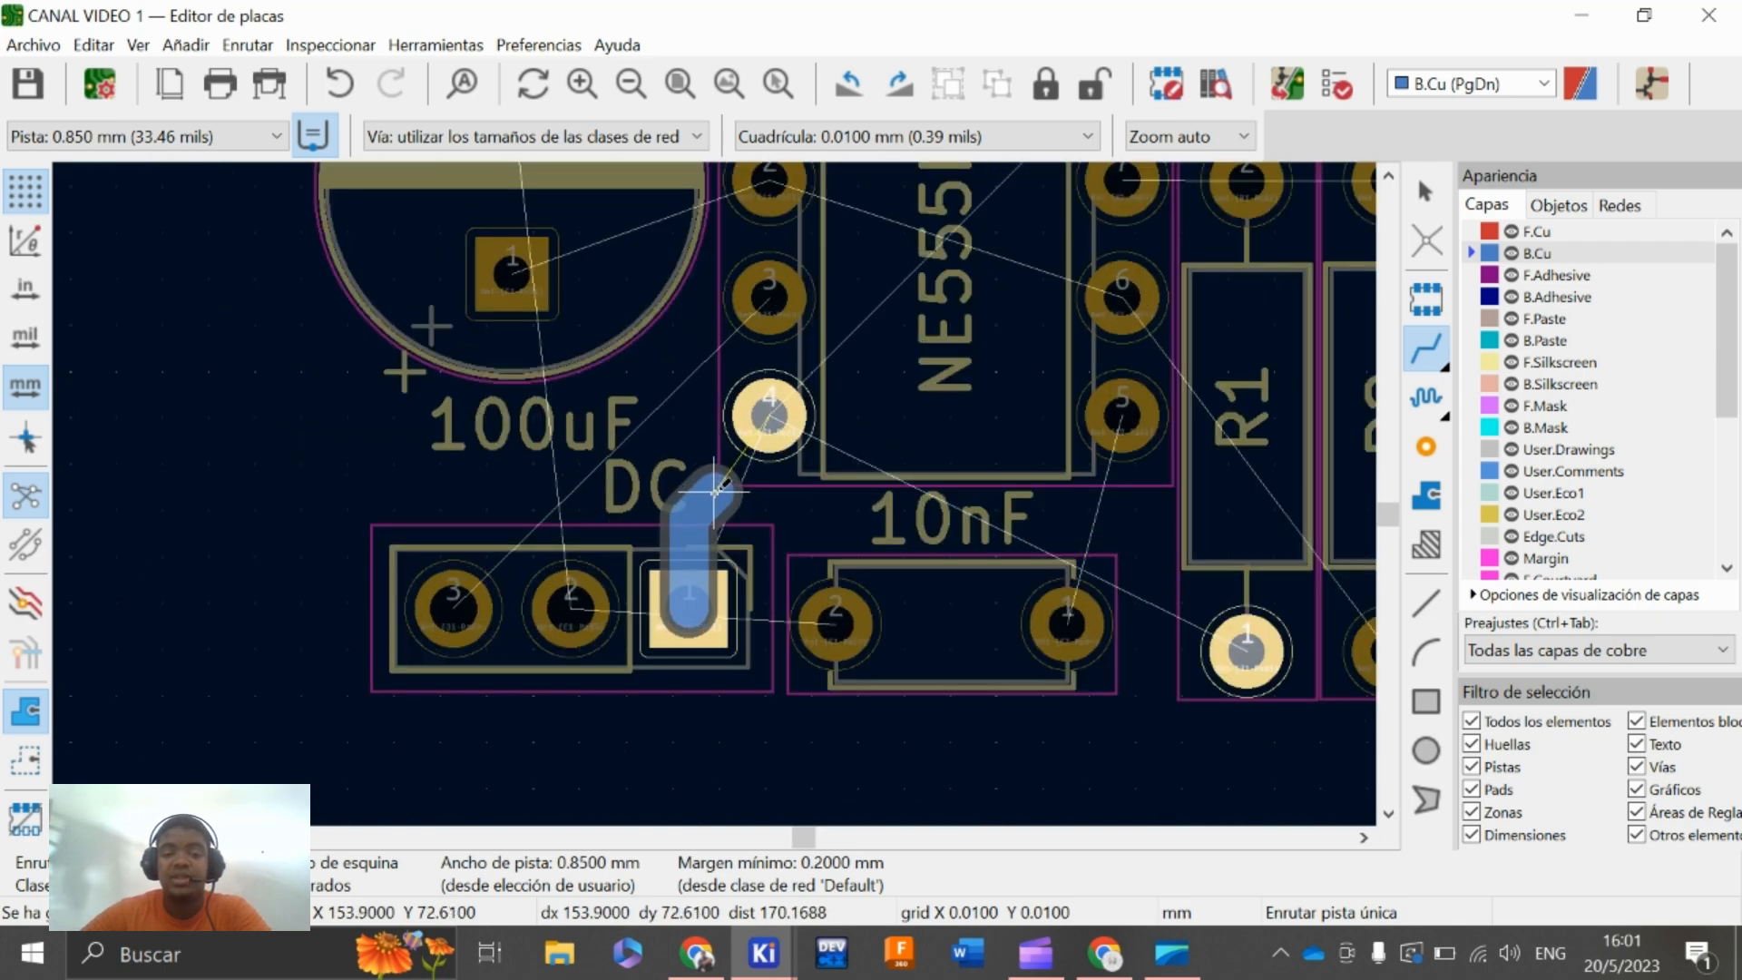
scroll(717, 491, "up", 2)
left_click(798, 379)
Route a B.Cu track from J1 pad 2 to C2 pad 2, passing below J1 pad 1
middle_click_drag(965, 366, 711, 331)
middle_click_drag(427, 632, 428, 399)
left_click(252, 399)
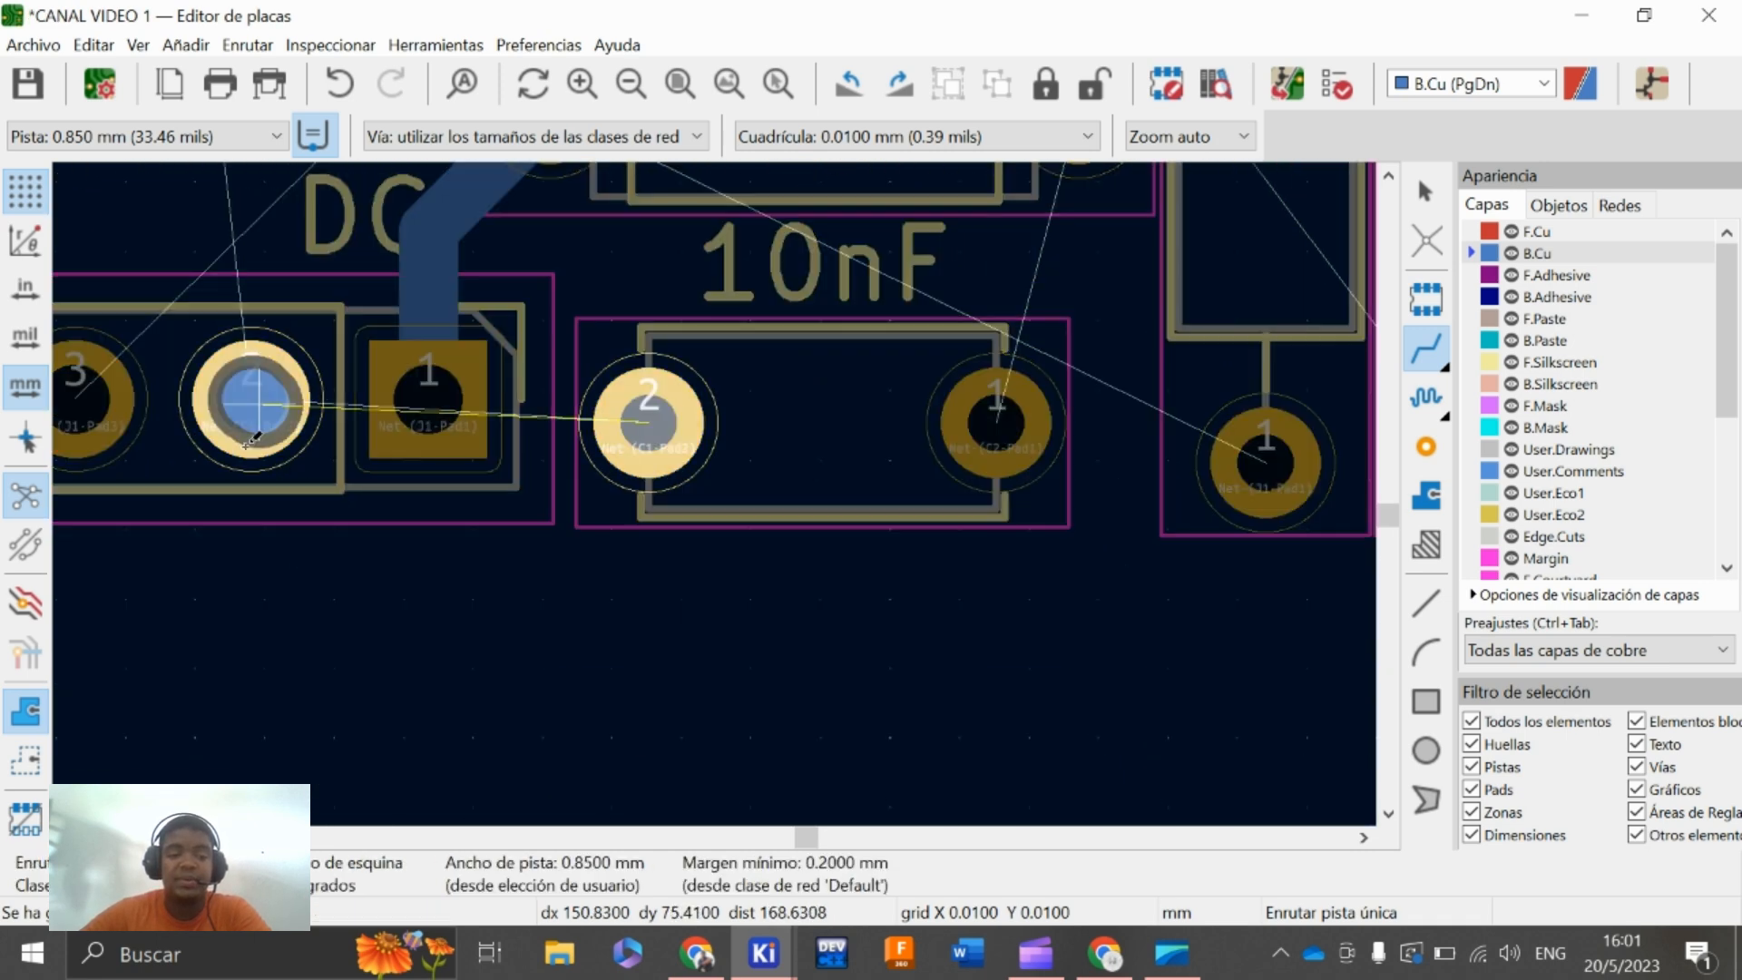
left_click(633, 451)
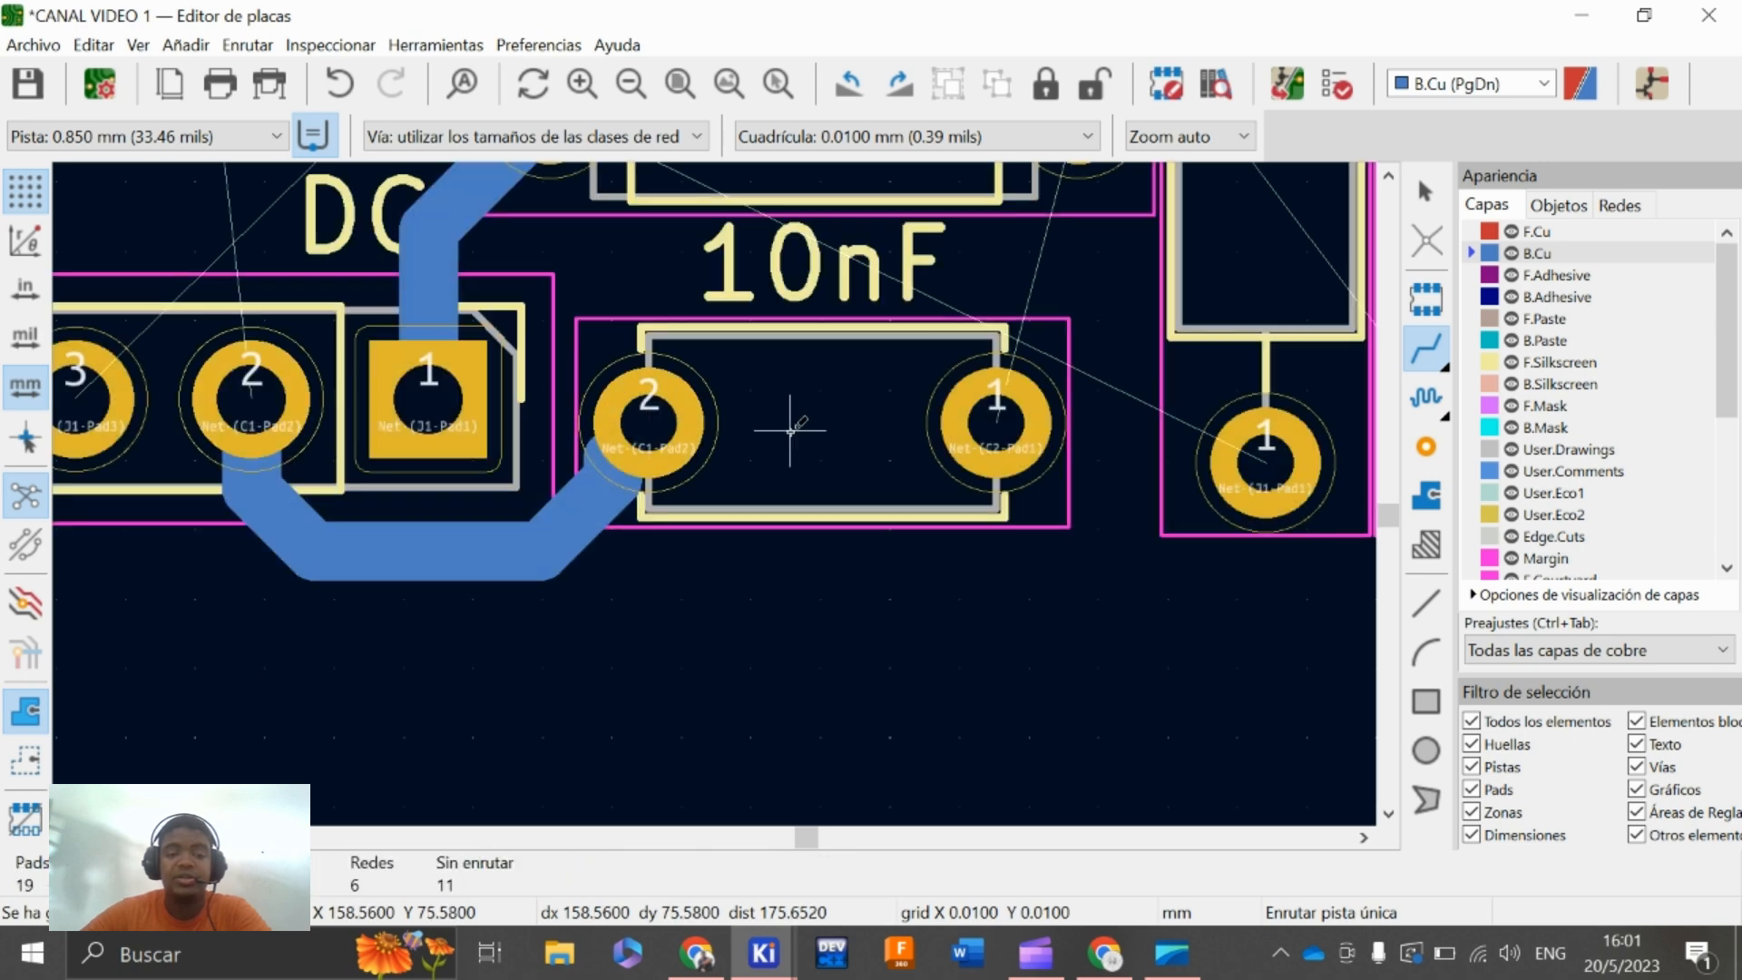
Route a B.Cu track from U1 pad 5 down to C2 pad 1
middle_click_drag(869, 392, 513, 602)
left_click(723, 320)
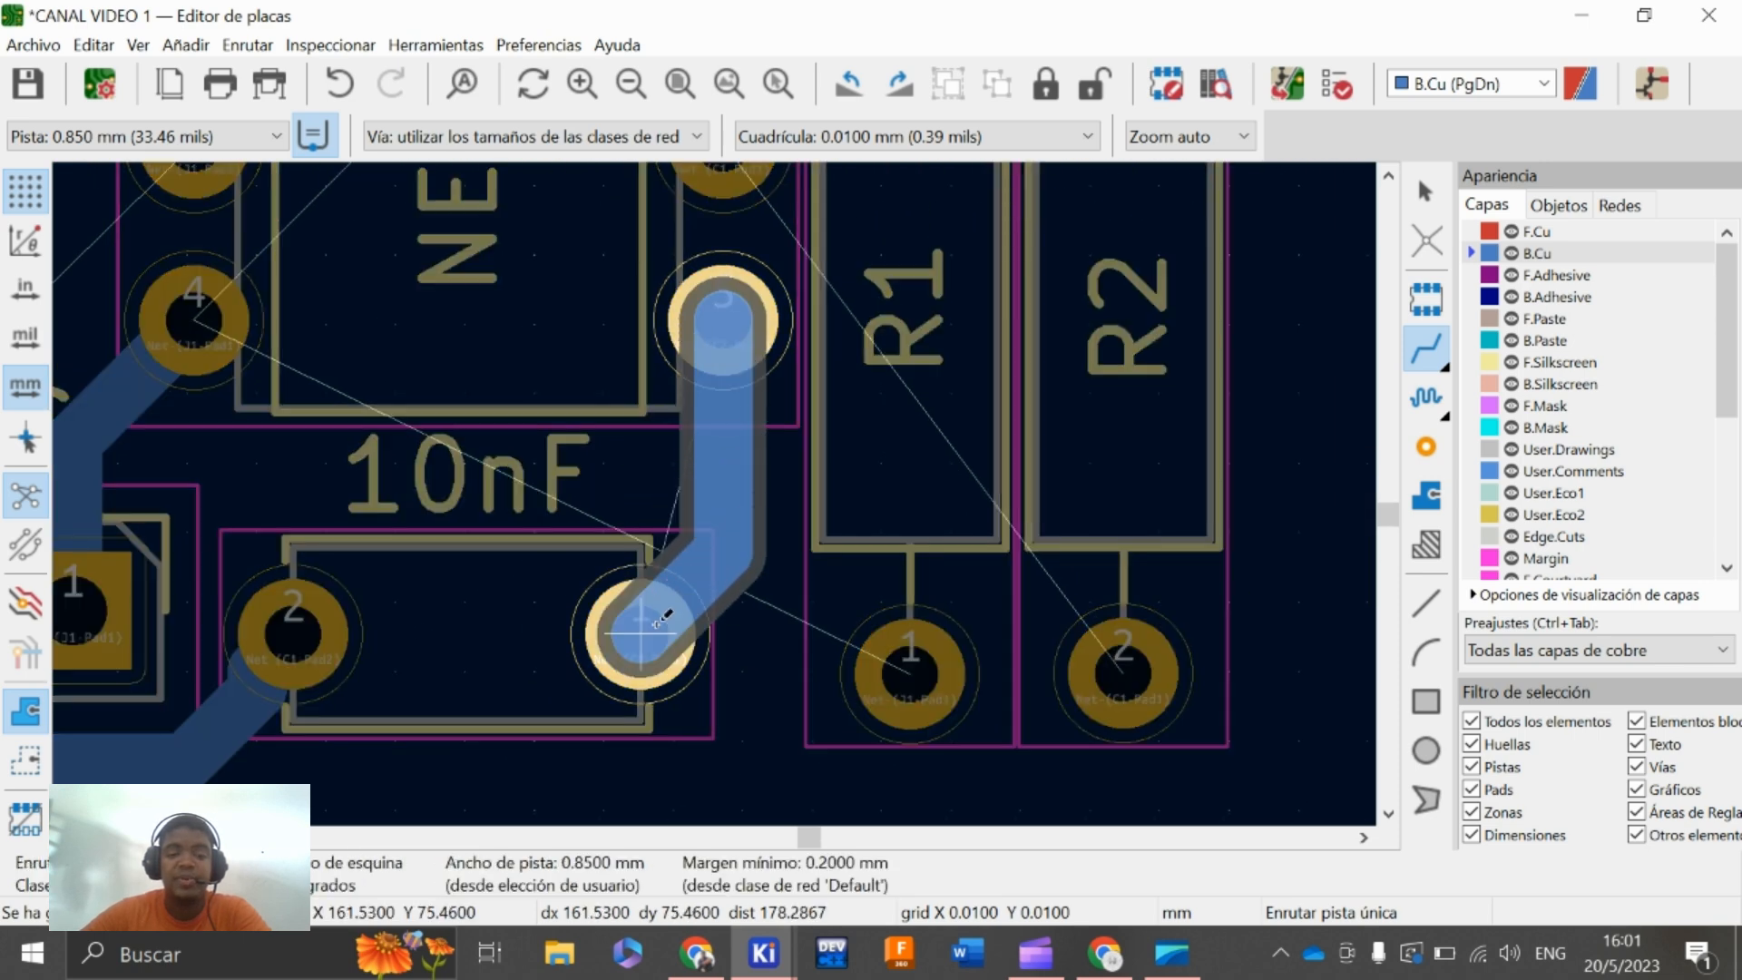
left_click(642, 629)
Route a B.Cu track from U1 pad 4 between C2's two pads and below C2 pad 1 to R1 pad 1
left_click(193, 320)
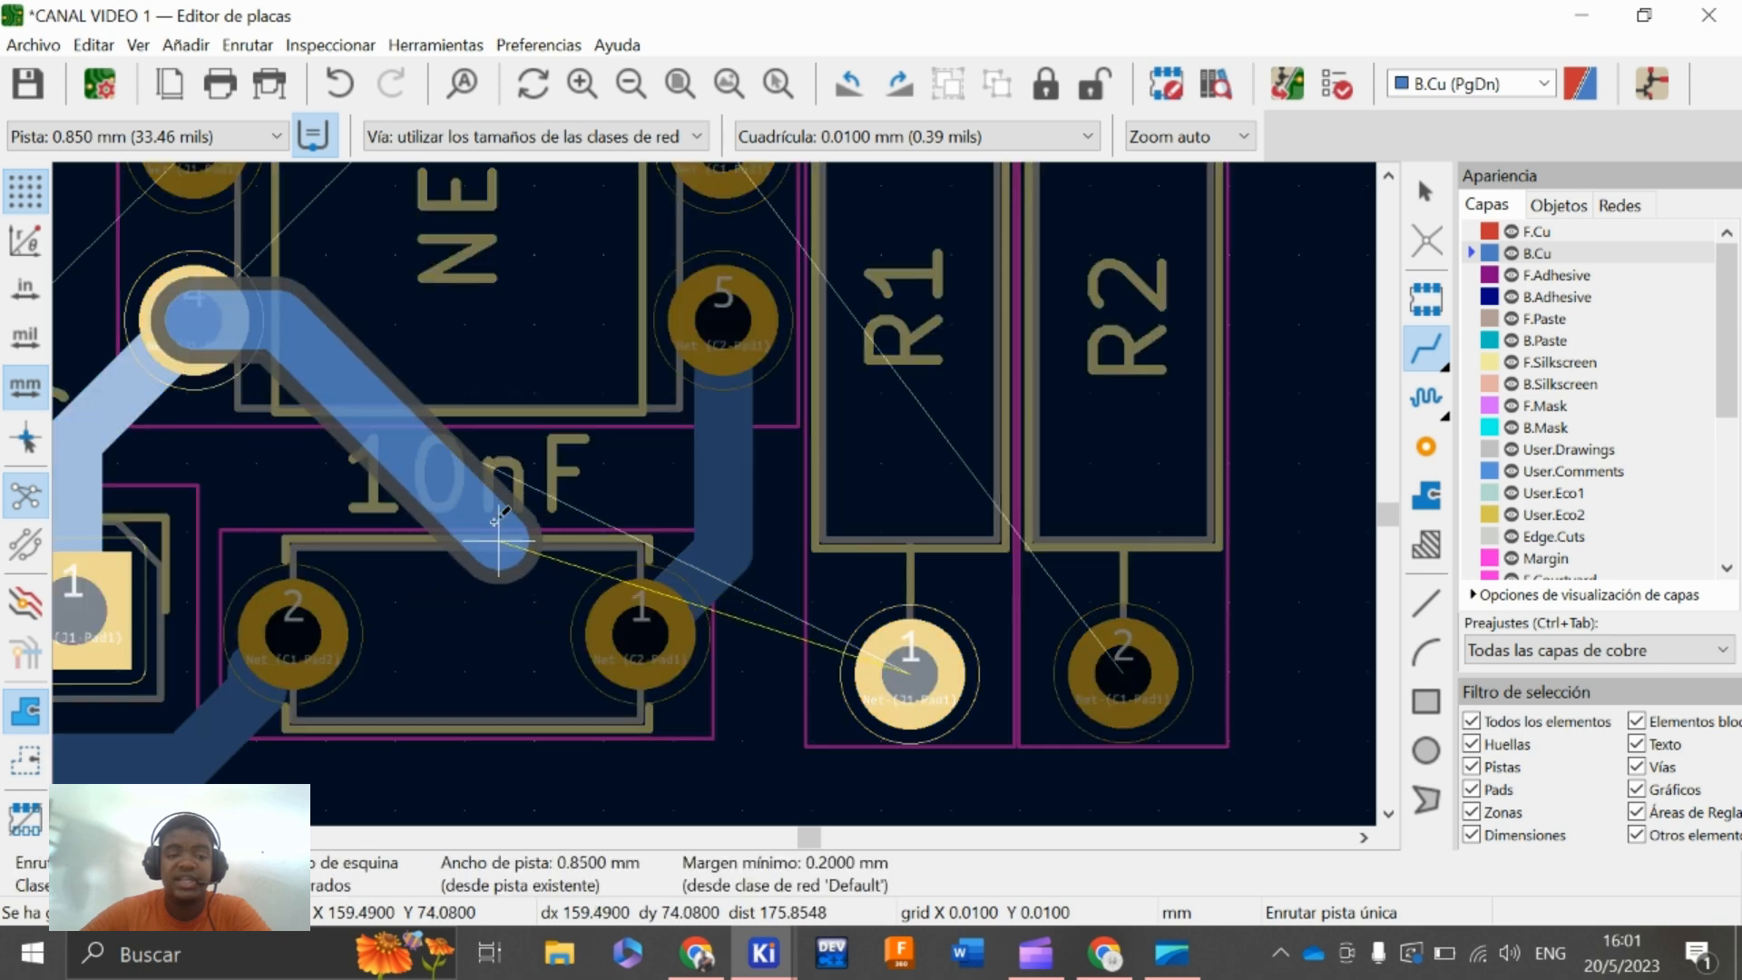
left_click(467, 496)
left_click(466, 634)
middle_click_drag(532, 657, 479, 534)
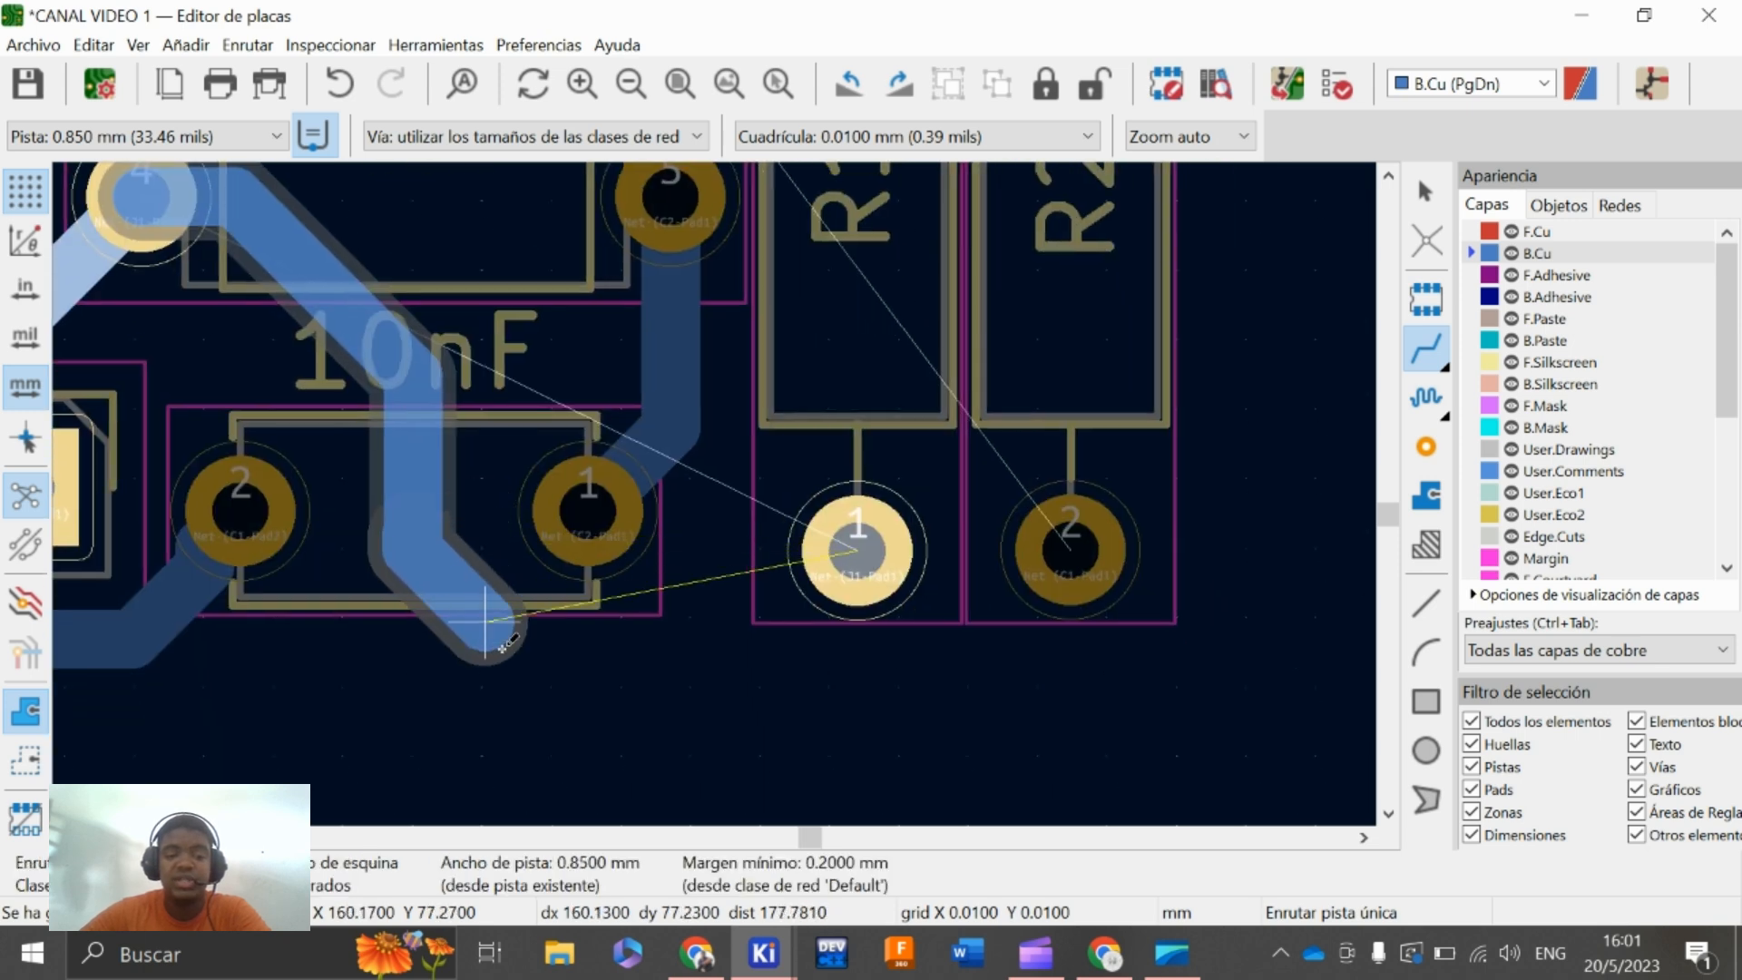
left_click(857, 550)
scroll(814, 695, "down", 3)
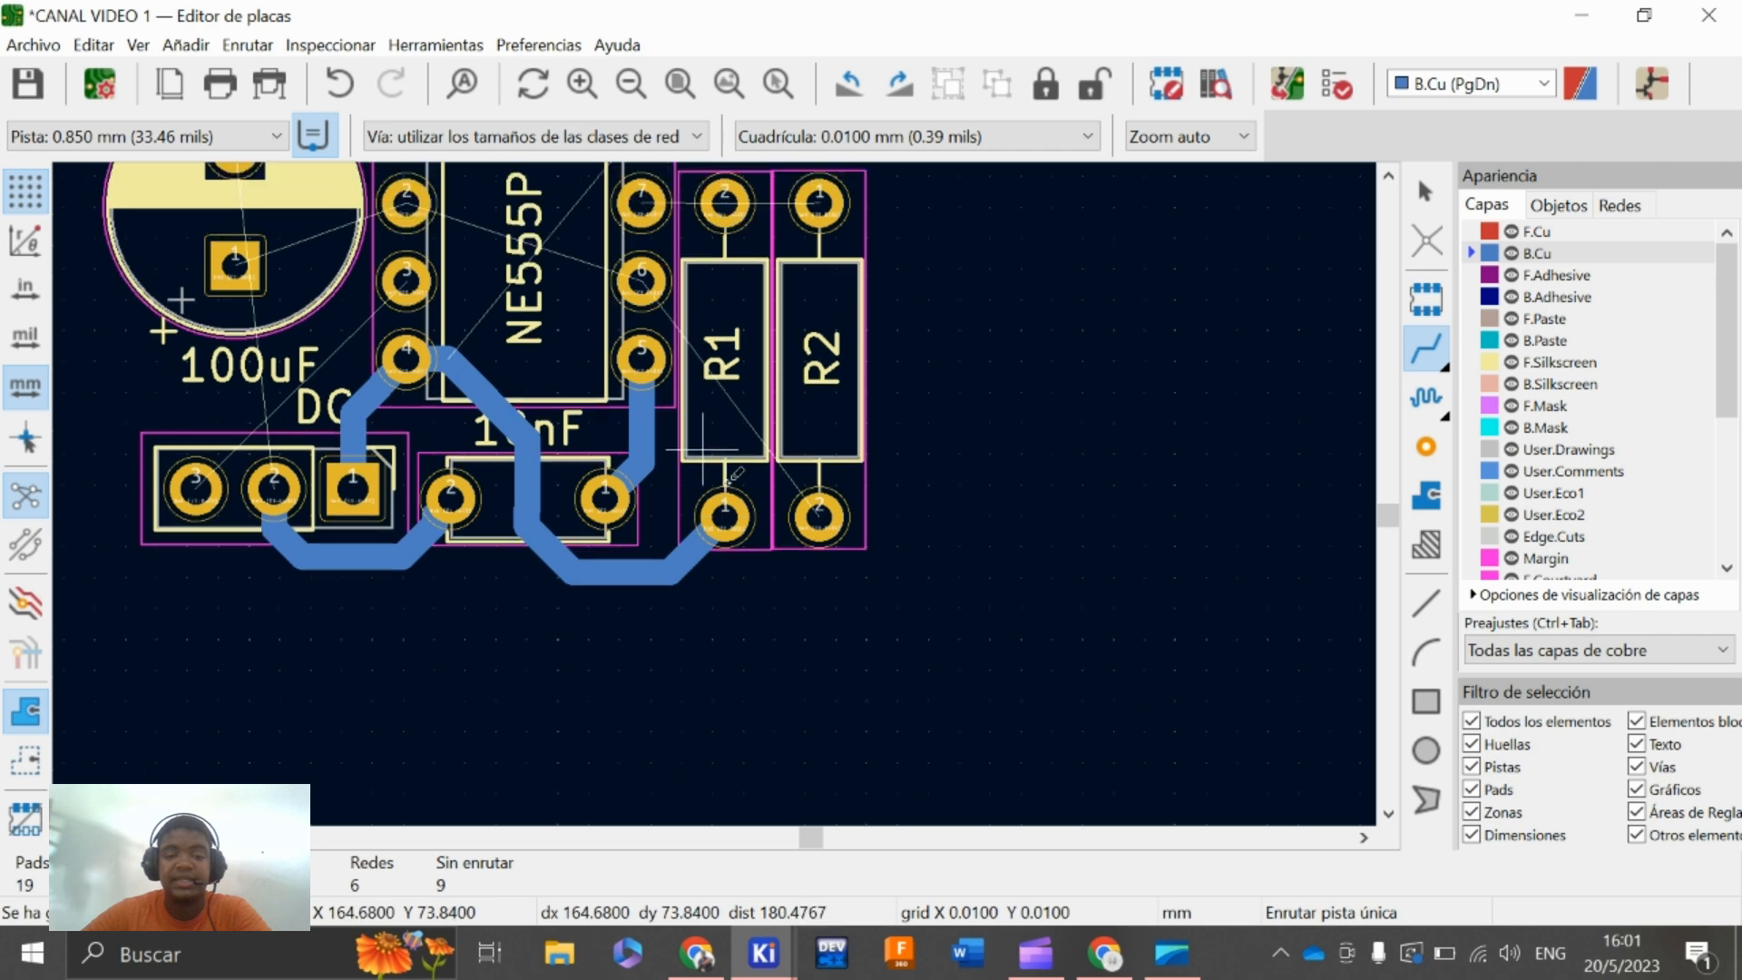
scroll(508, 473, "up", 2)
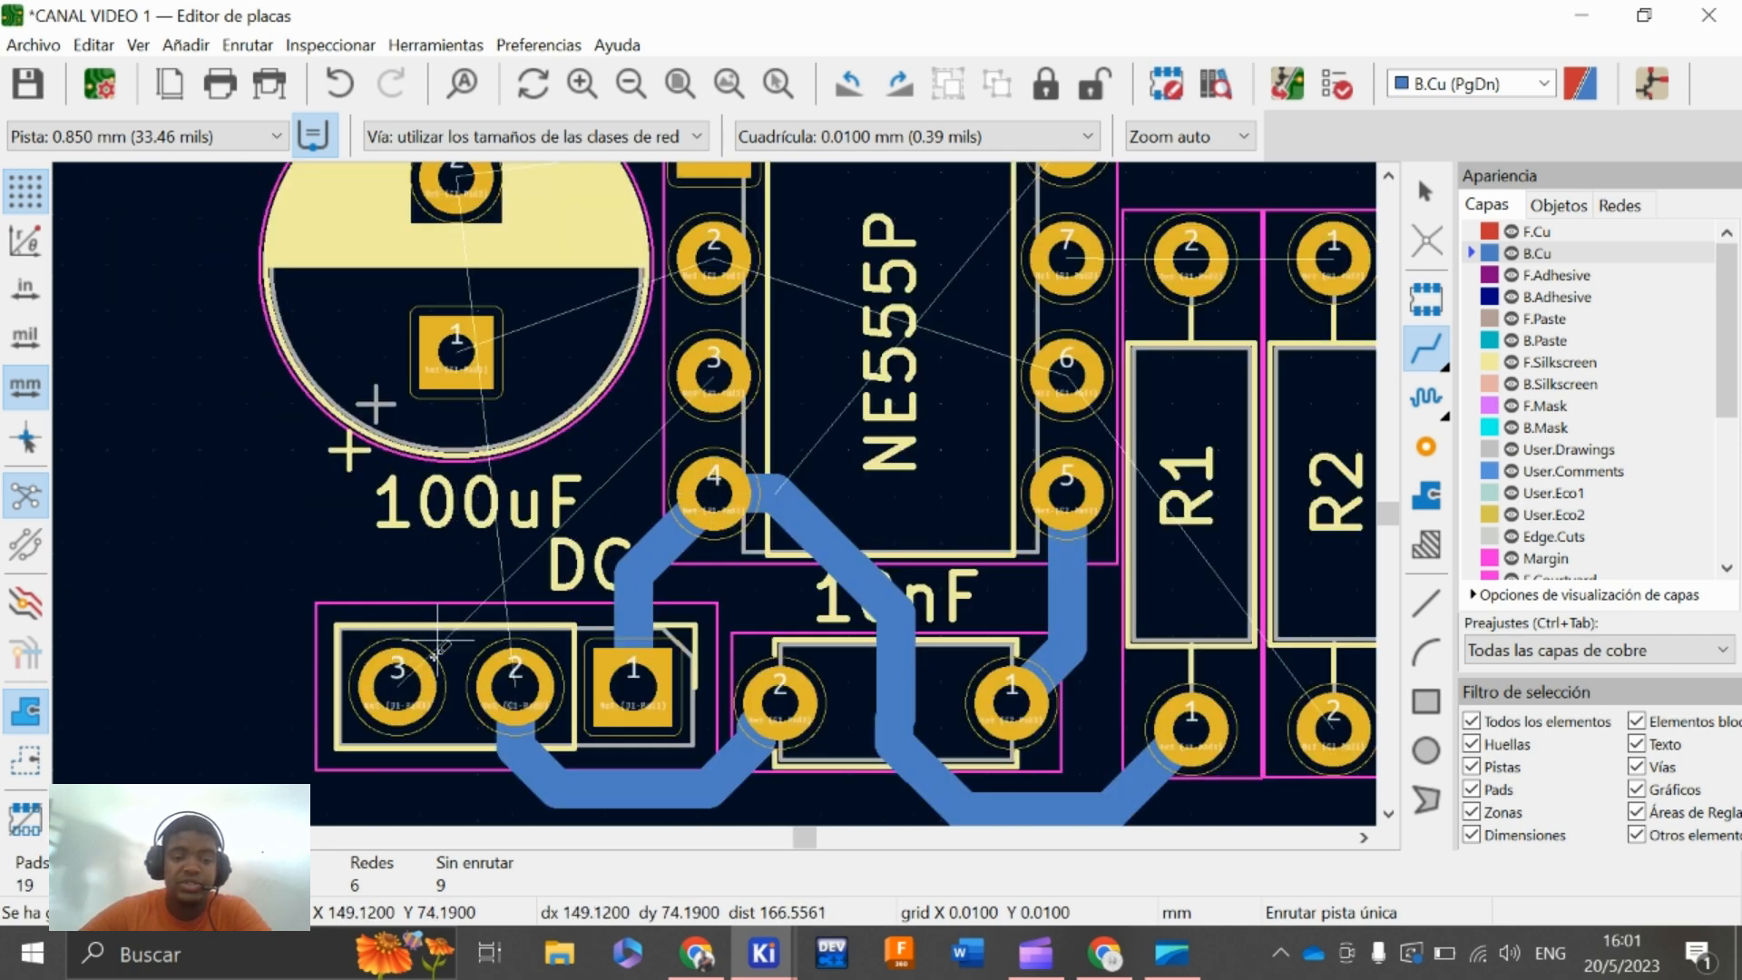
Route B.Cu tracks from J1 pad 3 to U1 pad 3 and from C1 pad 2 around the outside of J1 to the track below J1 pad 2
left_click(394, 687)
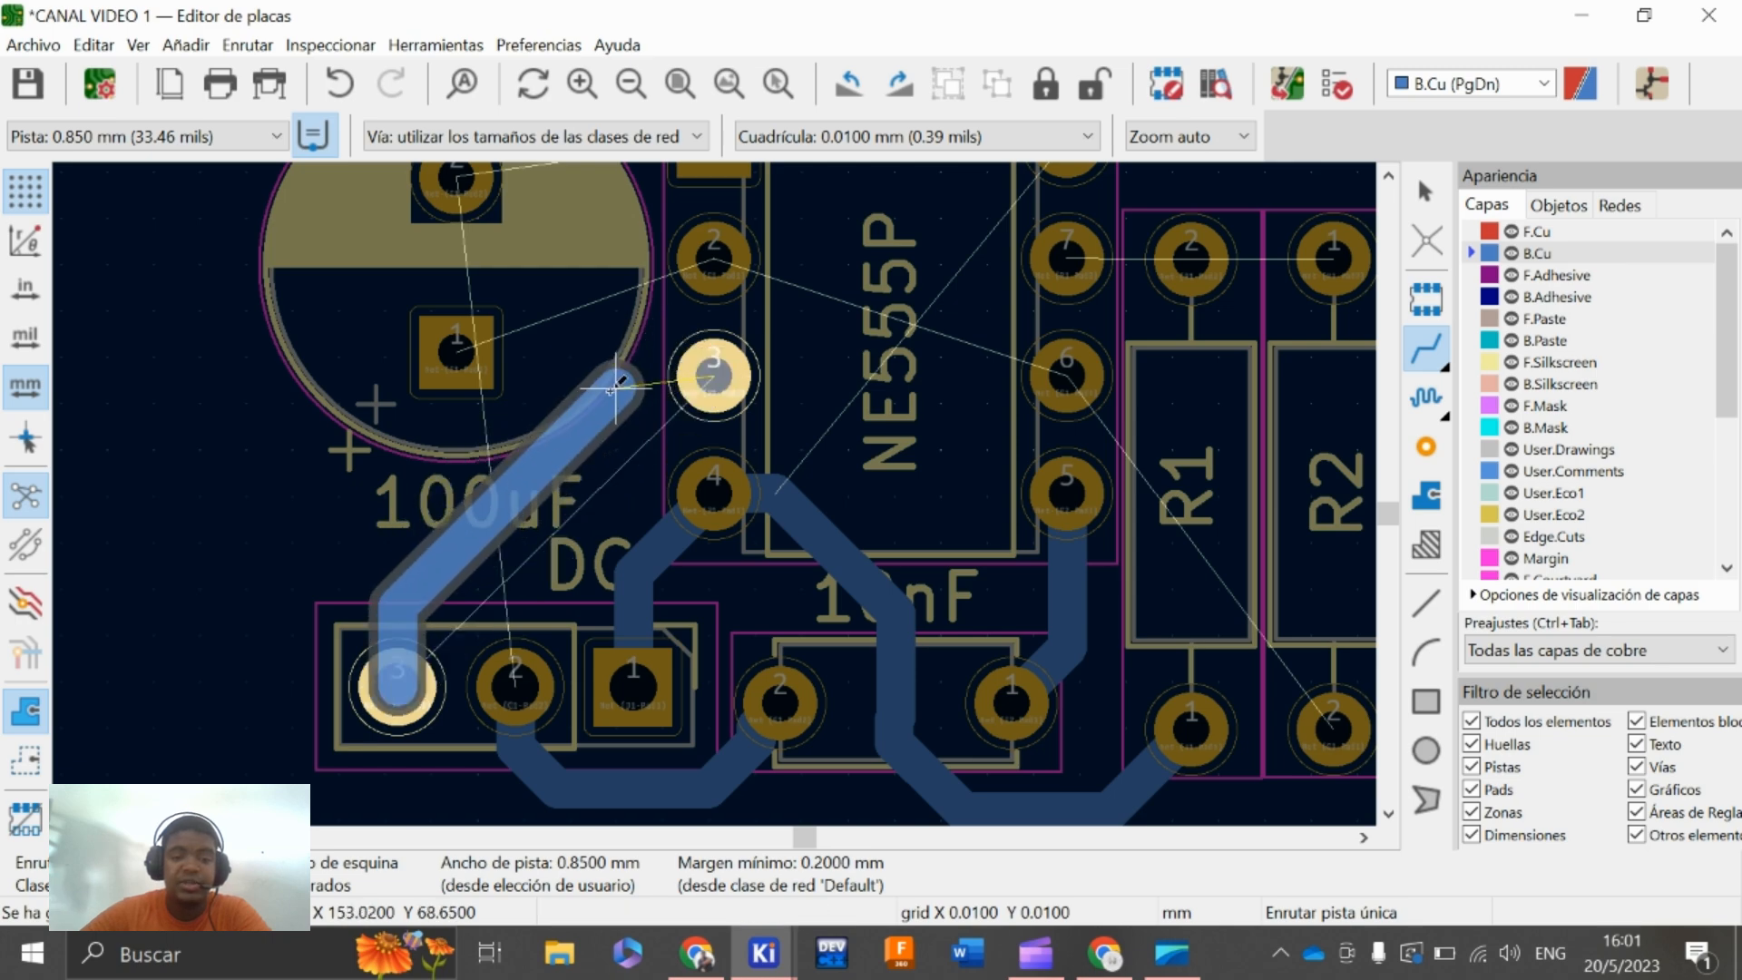
left_click(714, 375)
scroll(708, 454, "down", 3)
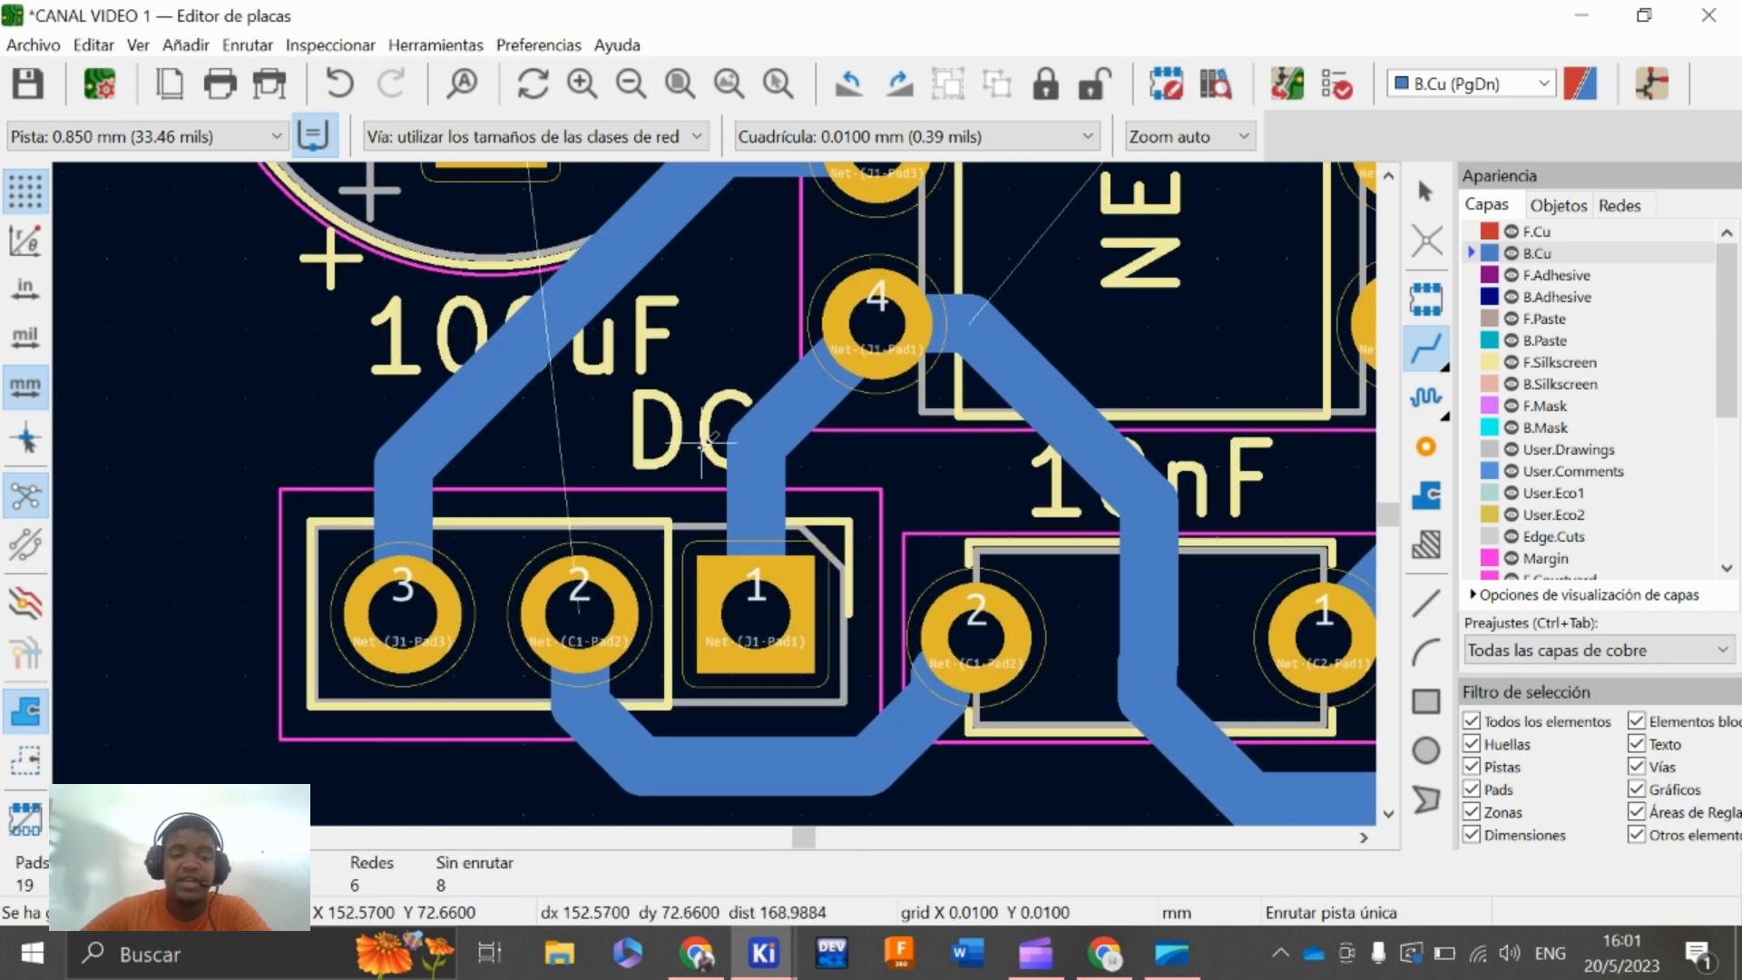
left_click(647, 596)
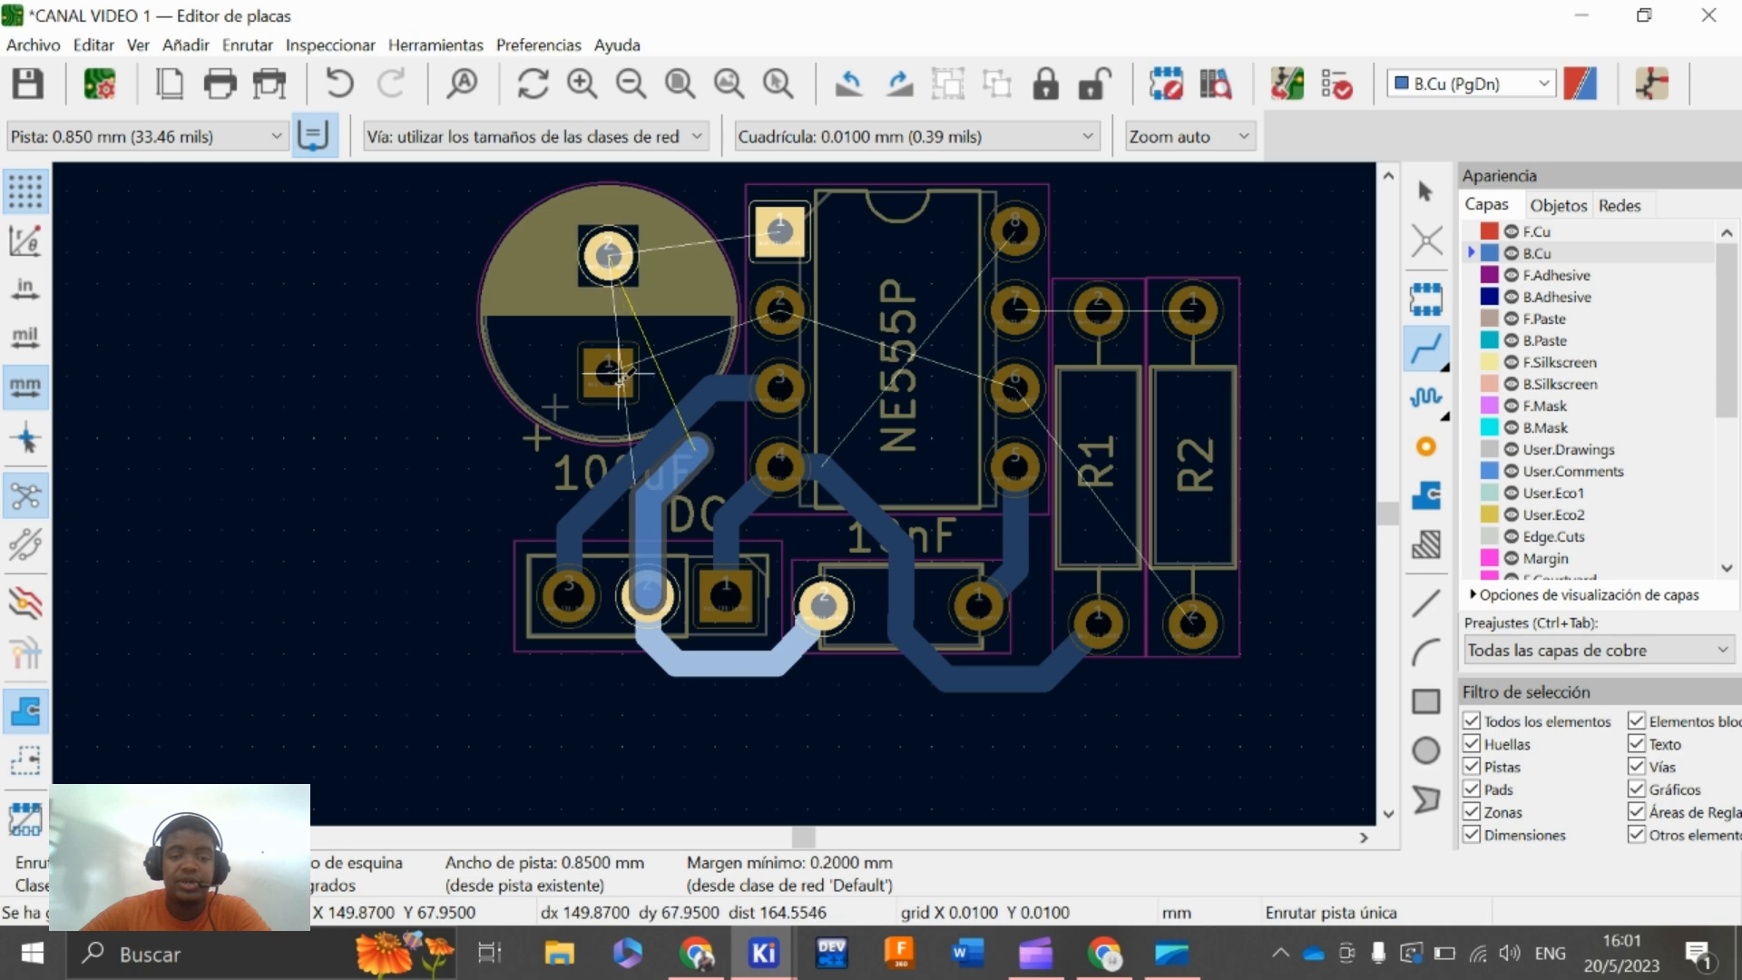
key("Escape")
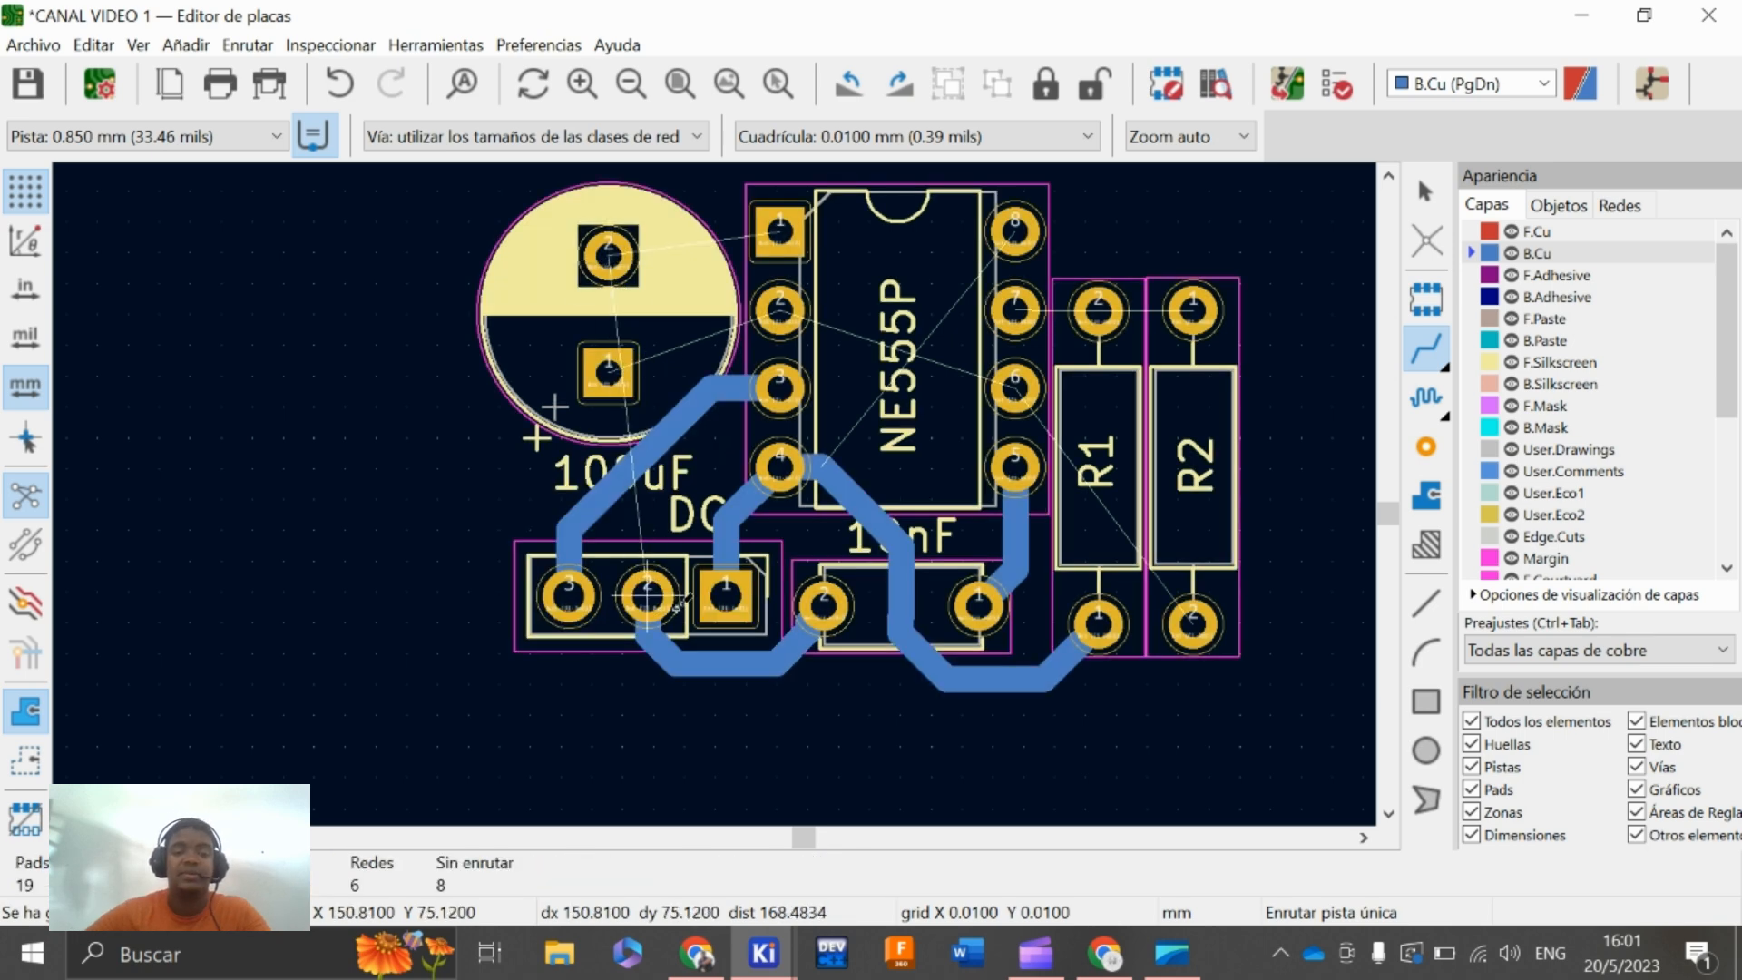
left_click(608, 254)
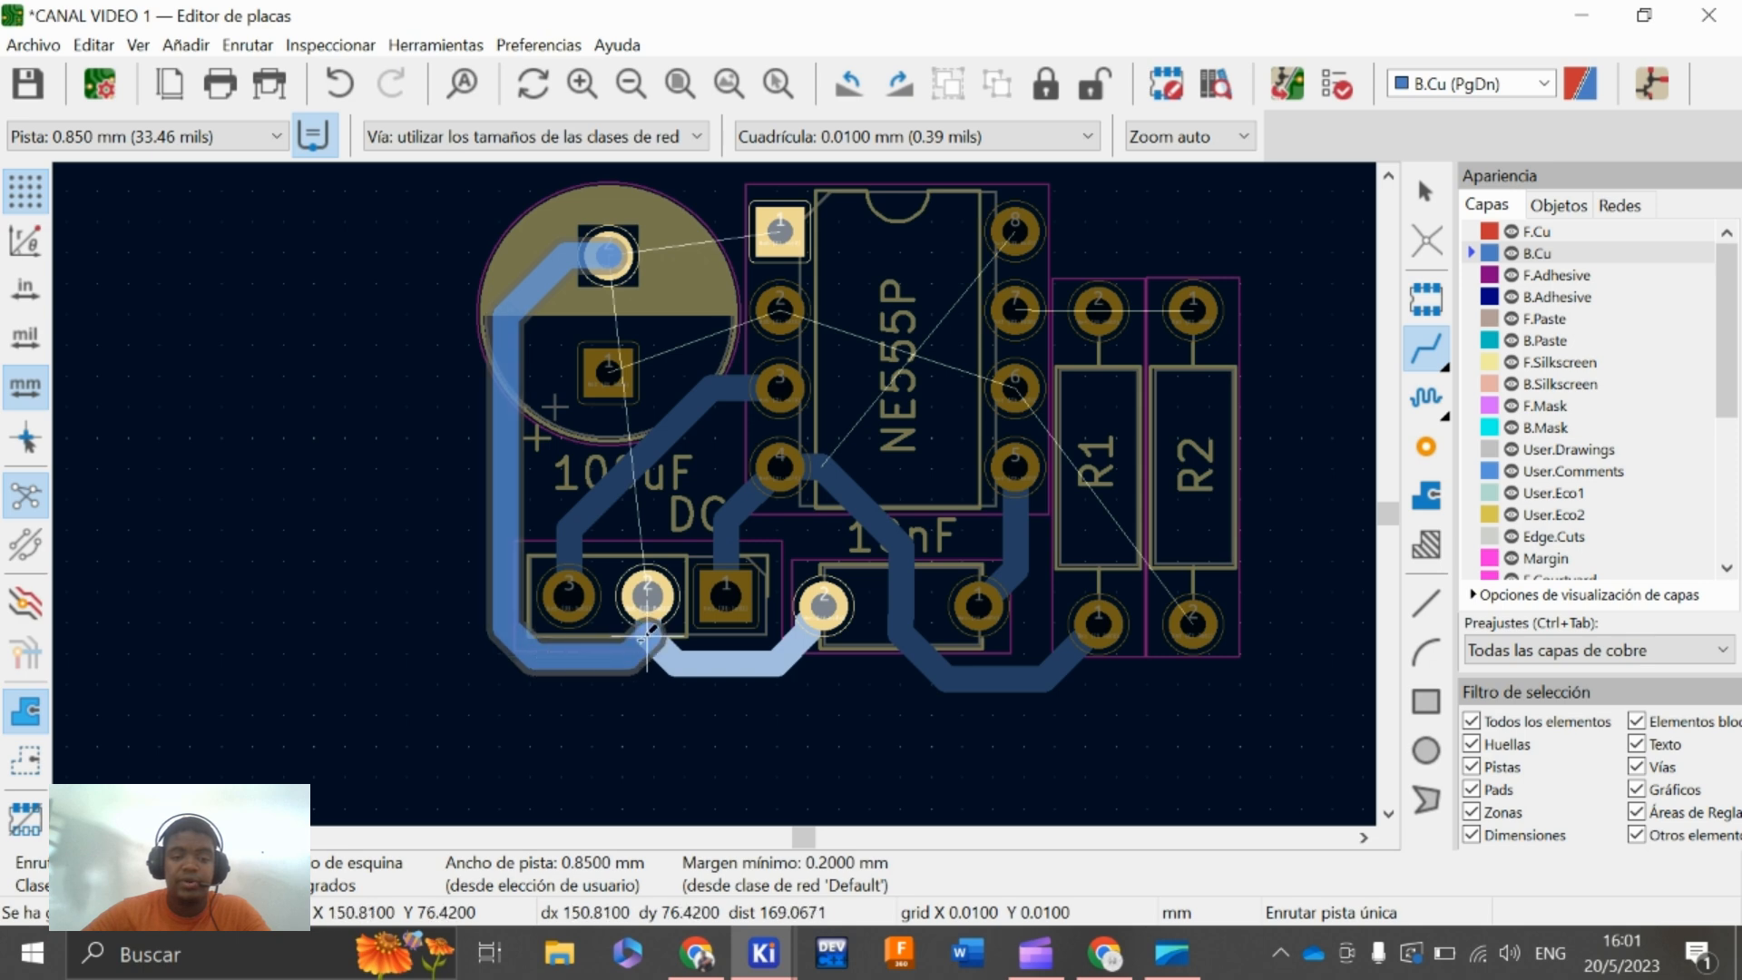
left_click(647, 626)
Route B.Cu tracks from U1 pad 2 to C1 pad 1 and from U1 pad 1 to C1 pad 2
left_click(780, 311)
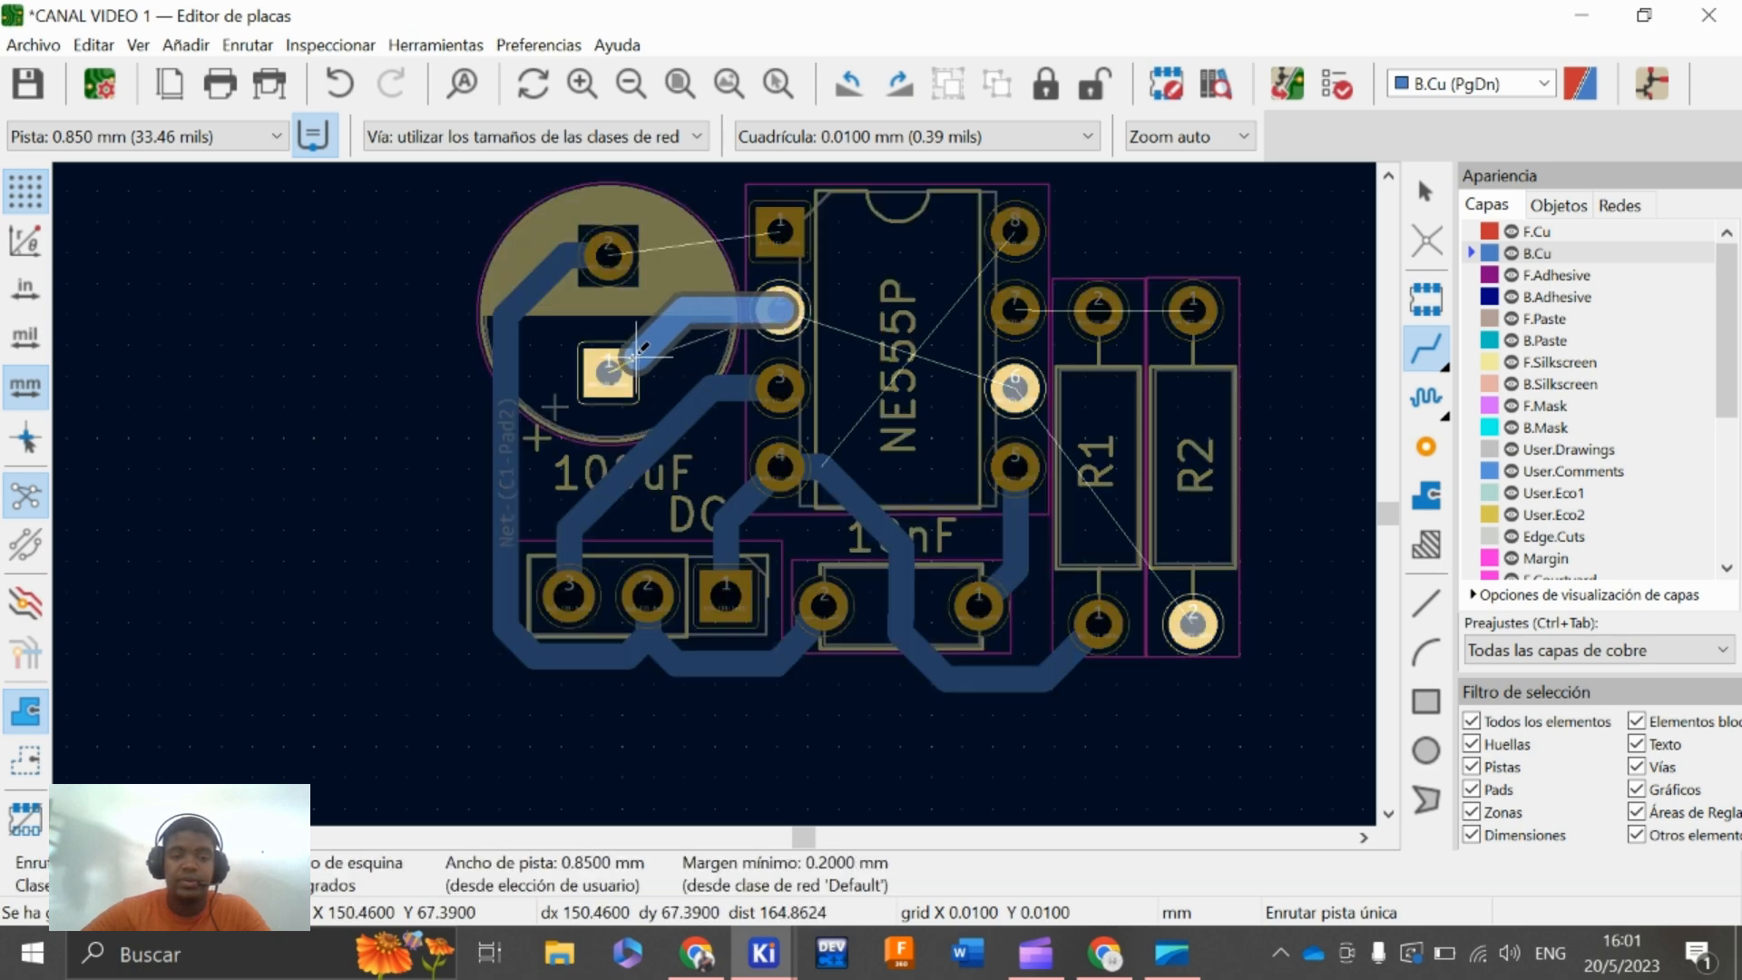
left_click(608, 372)
left_click(780, 229)
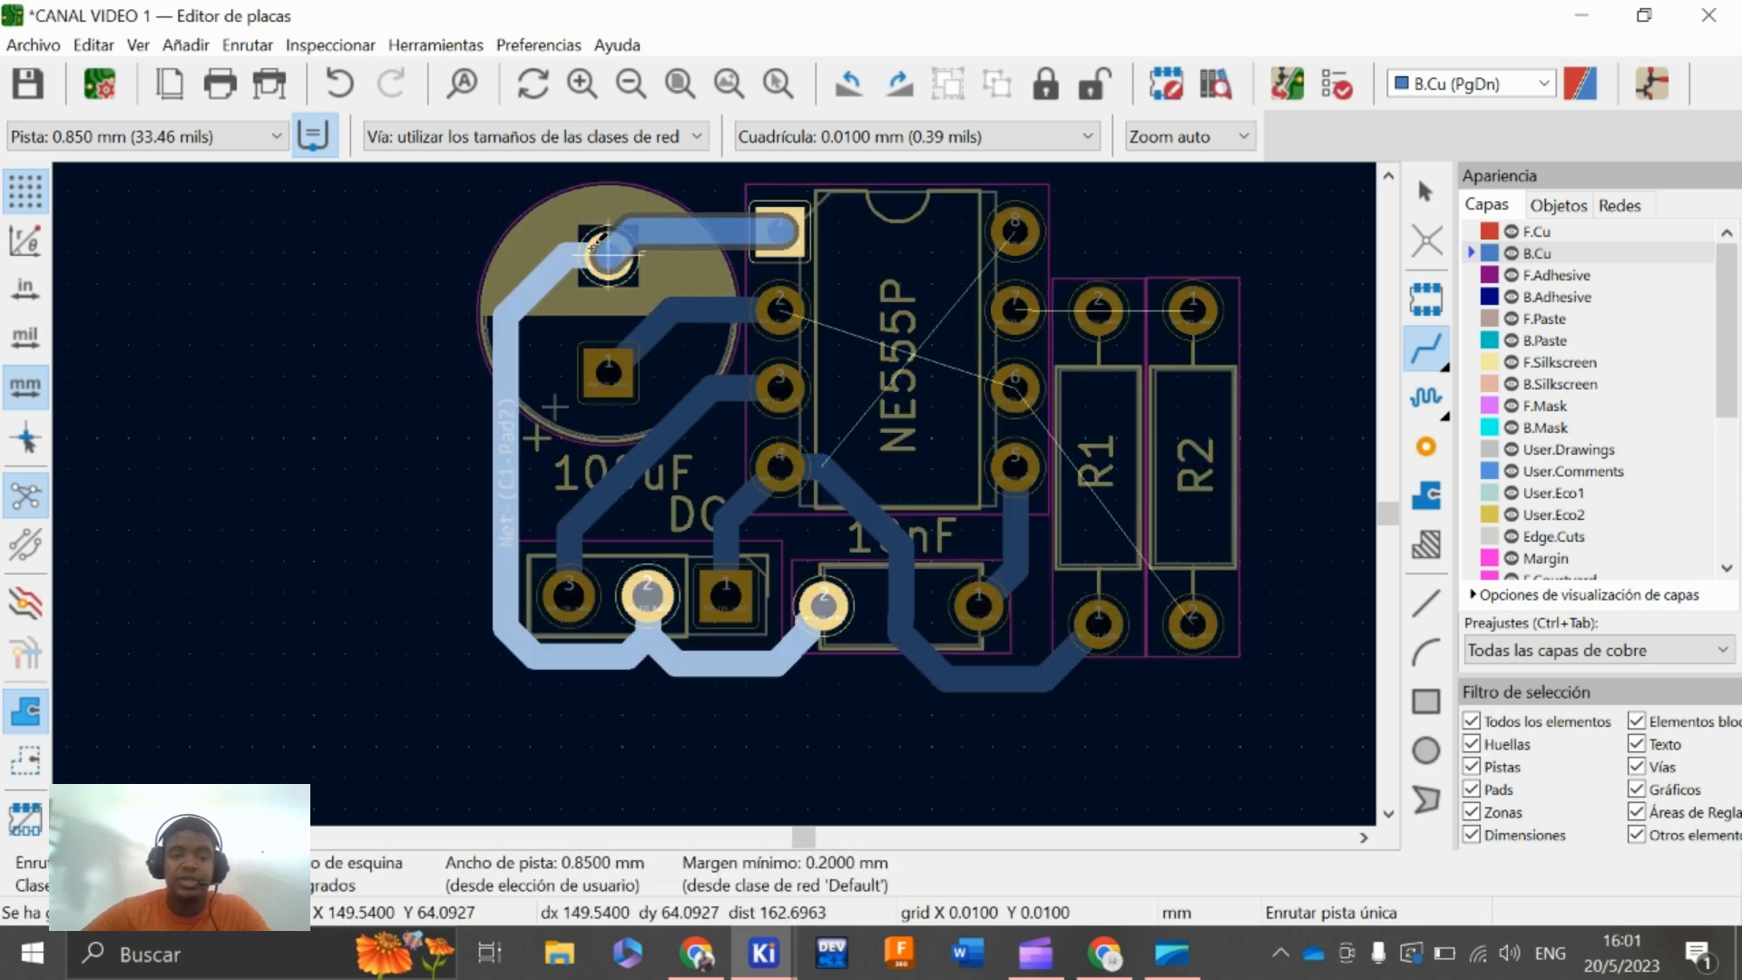
left_click(608, 254)
Route a B.Cu track from U1 pad 2 across the chip to U1 pad 6 and on to R2 pad 2
left_click(780, 309)
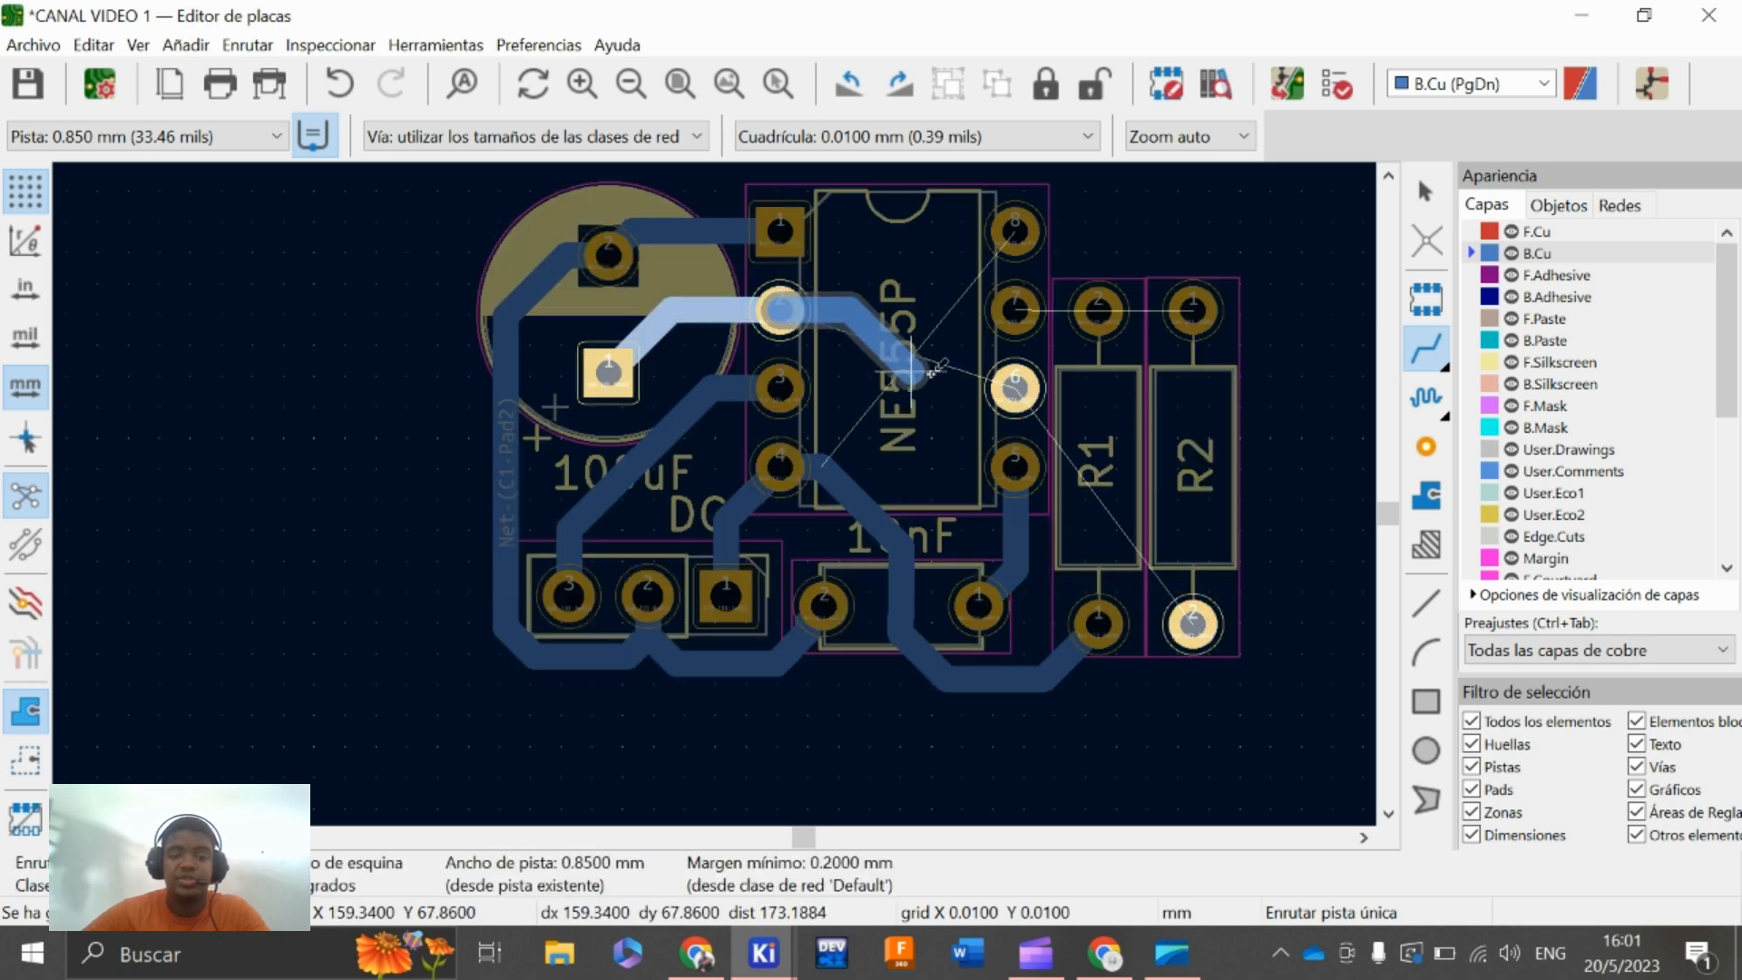
left_click(1016, 388)
left_click(1016, 388)
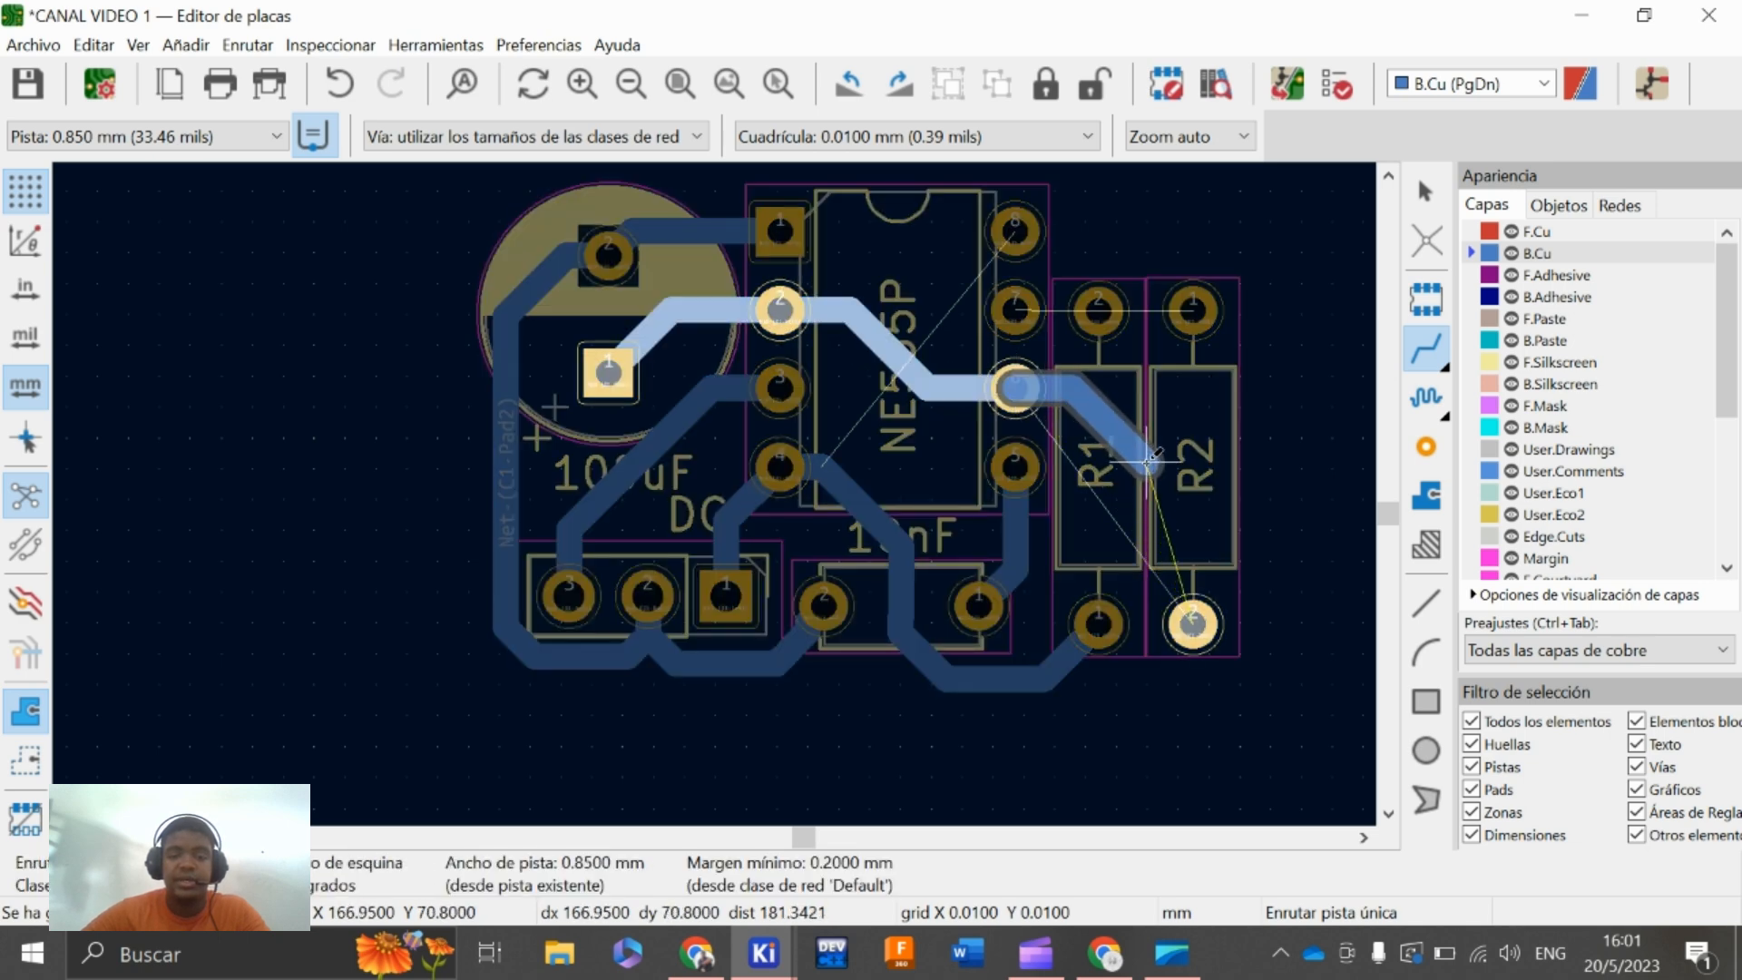
left_click(1193, 620)
Route a B.Cu track from R2 pad 1 through R1 pad 2 to U1 pad 7
left_click(1192, 309)
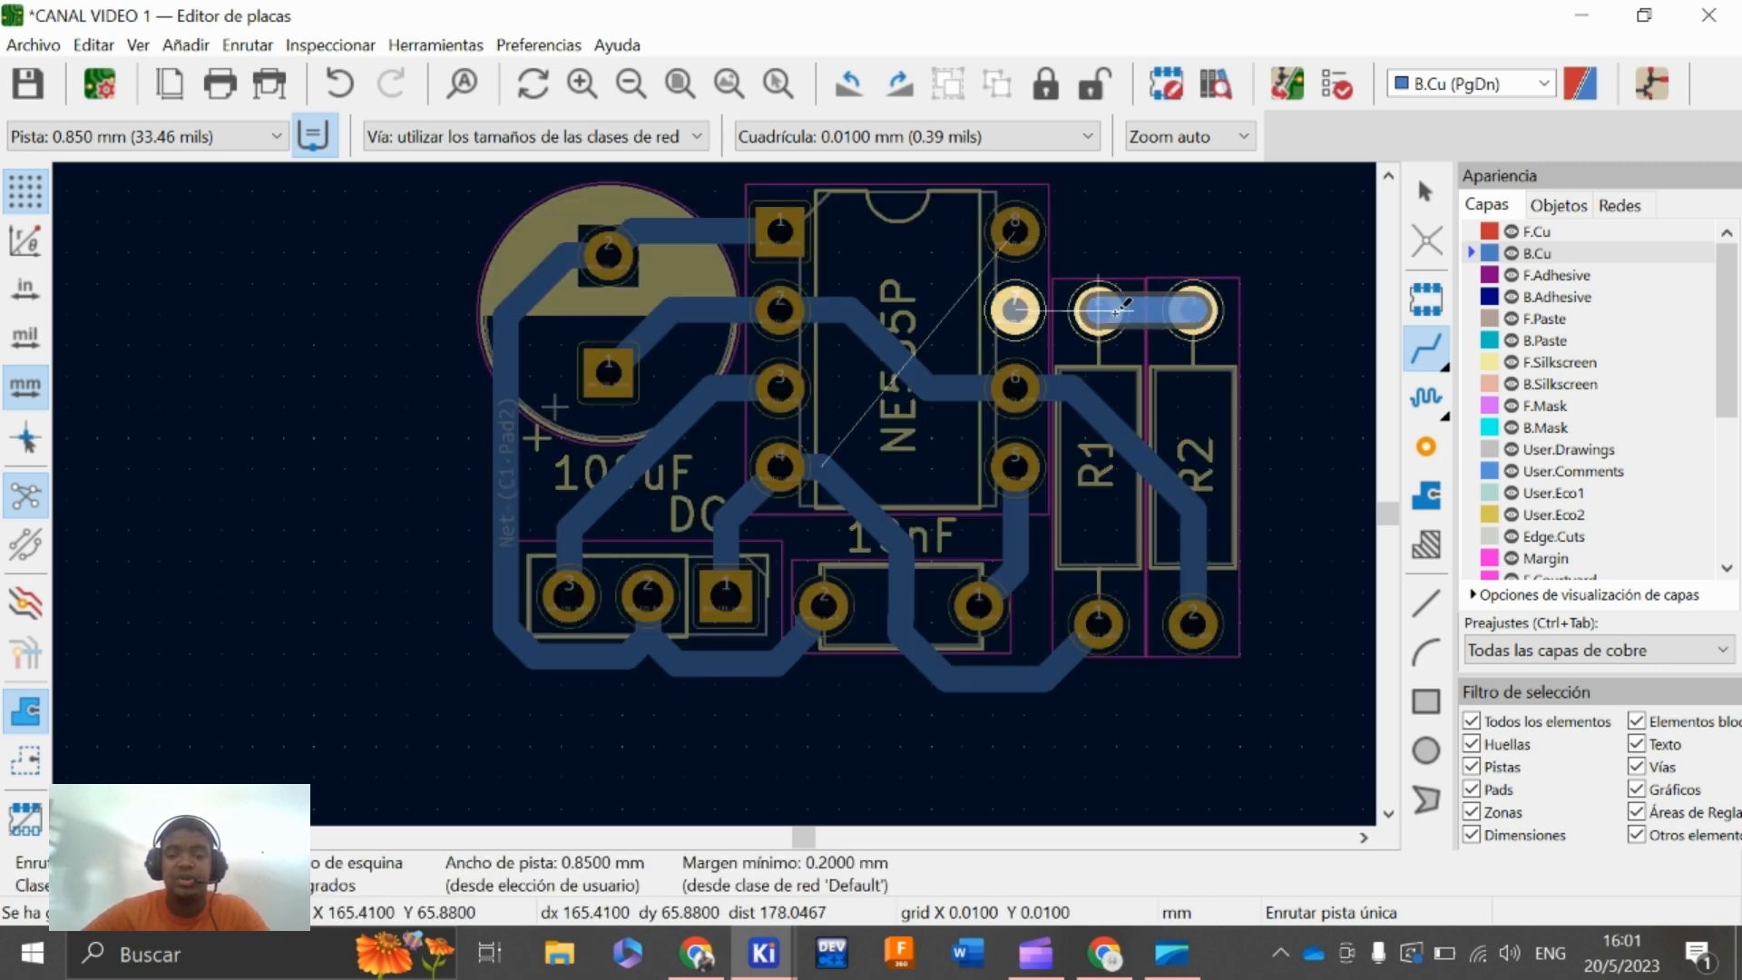
left_click(1099, 309)
left_click(1099, 310)
left_click(1014, 310)
middle_click_drag(1058, 410, 792, 475)
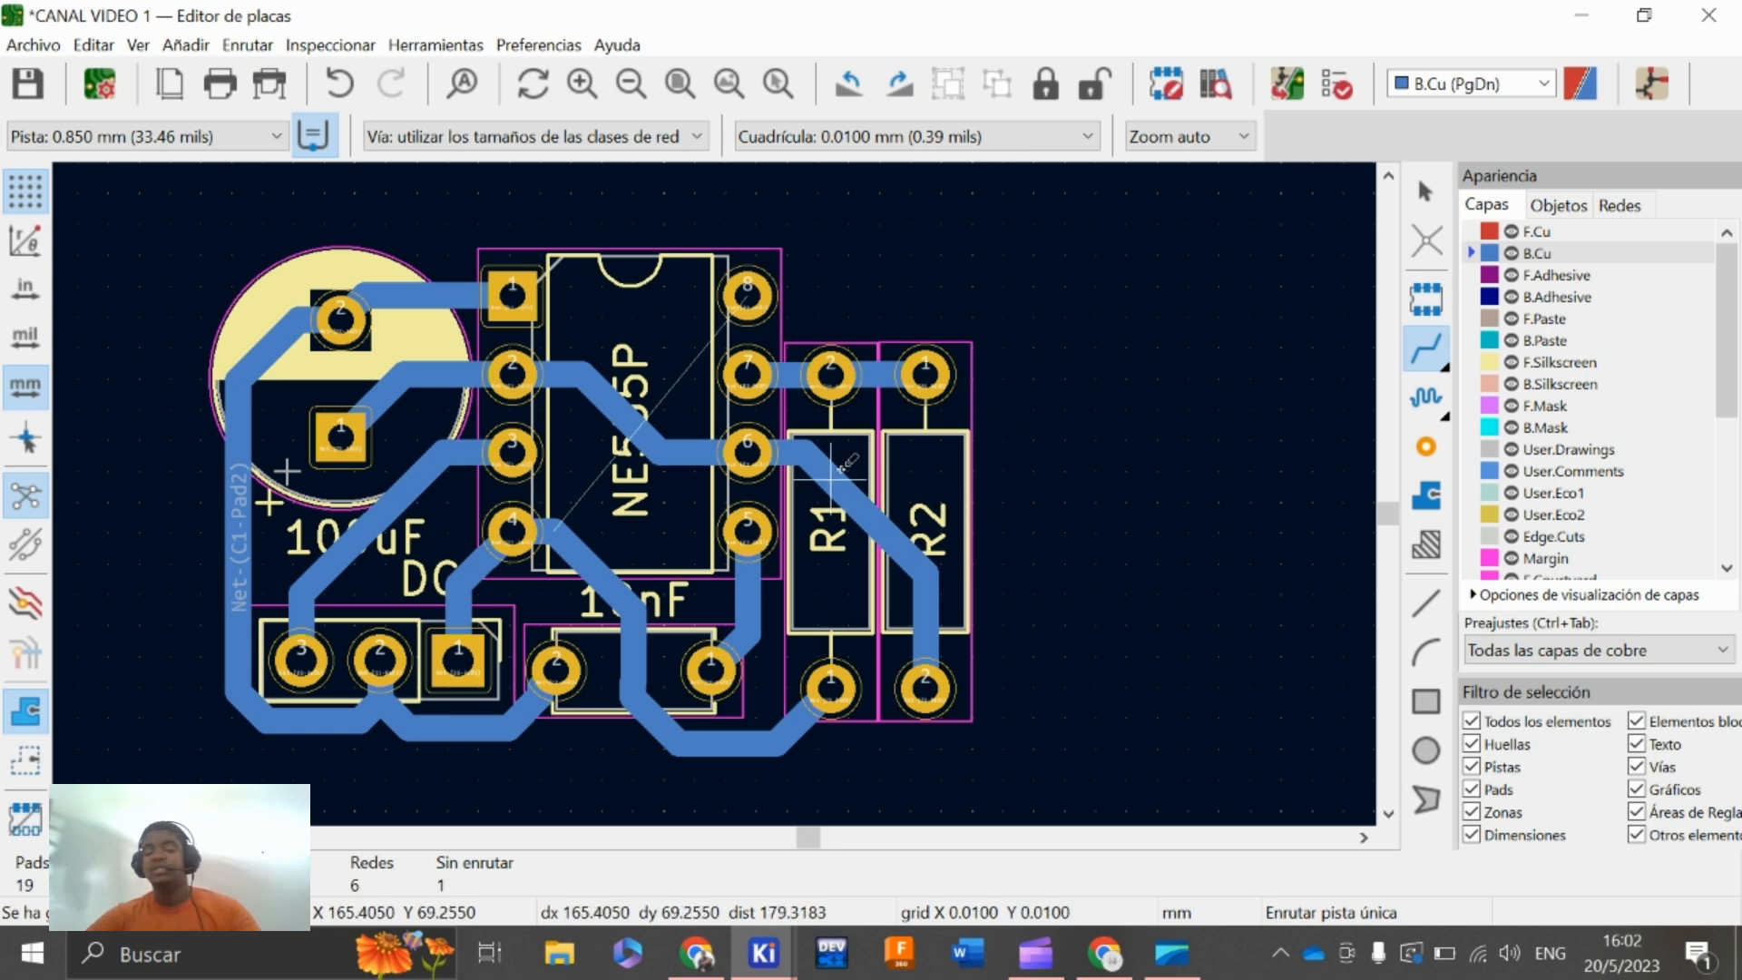
left_click(553, 531)
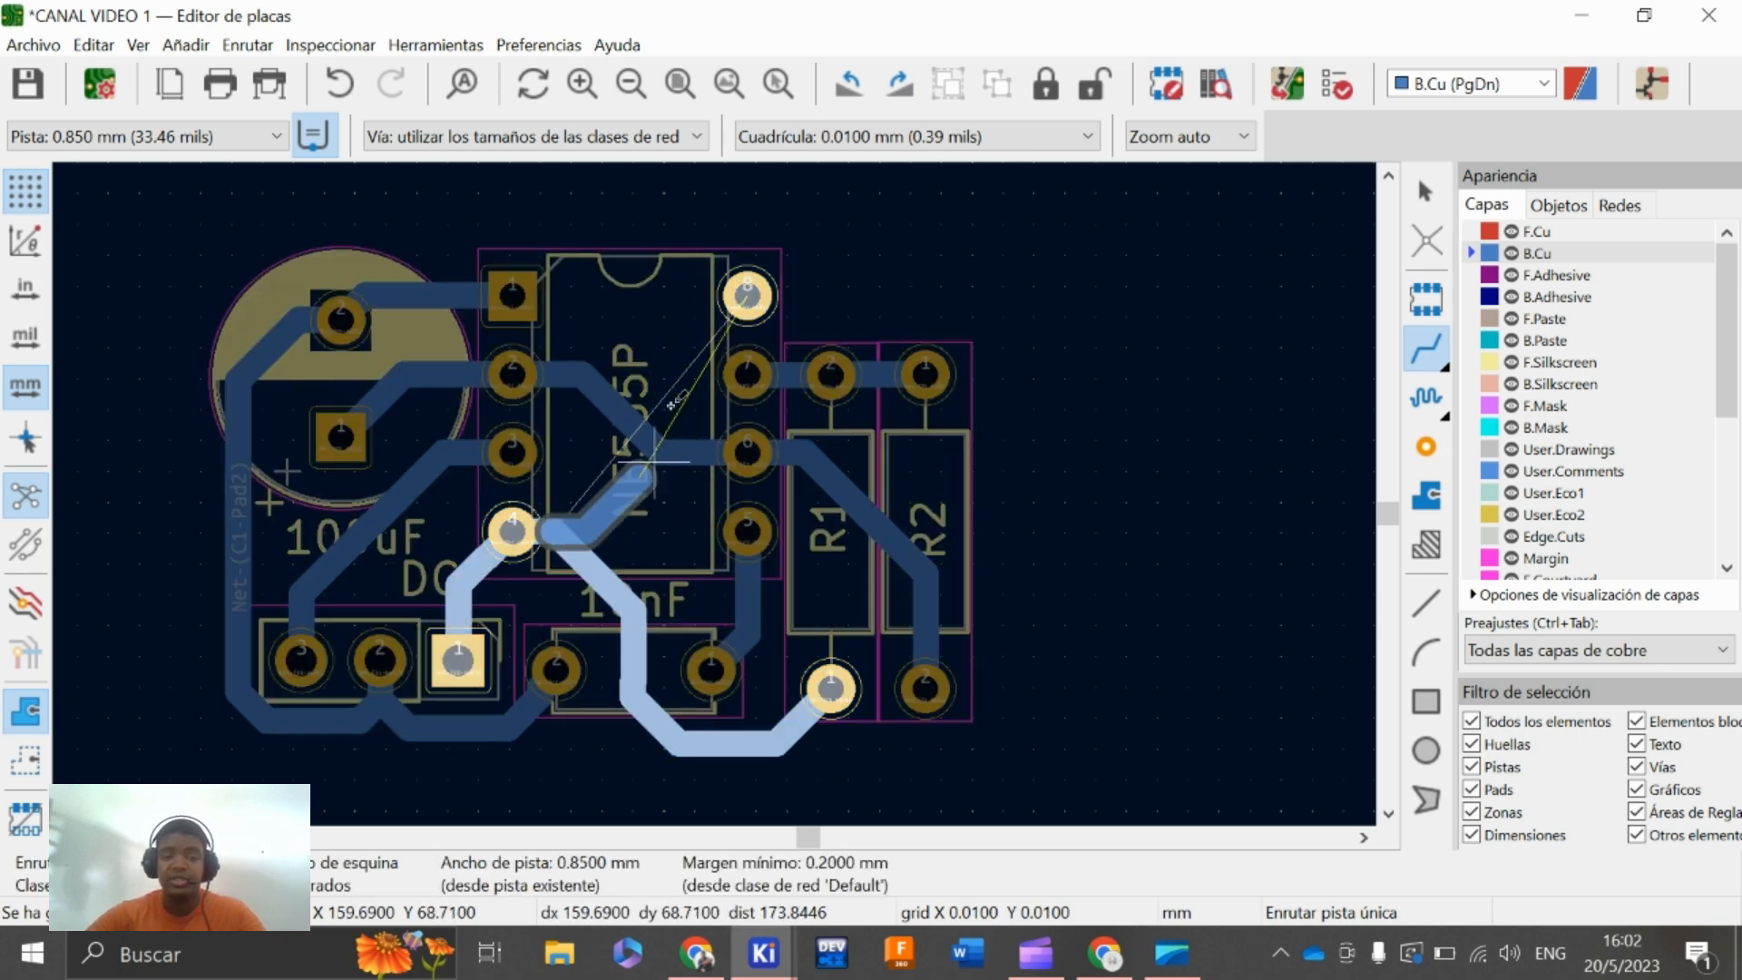
scroll(626, 464, "up", 6)
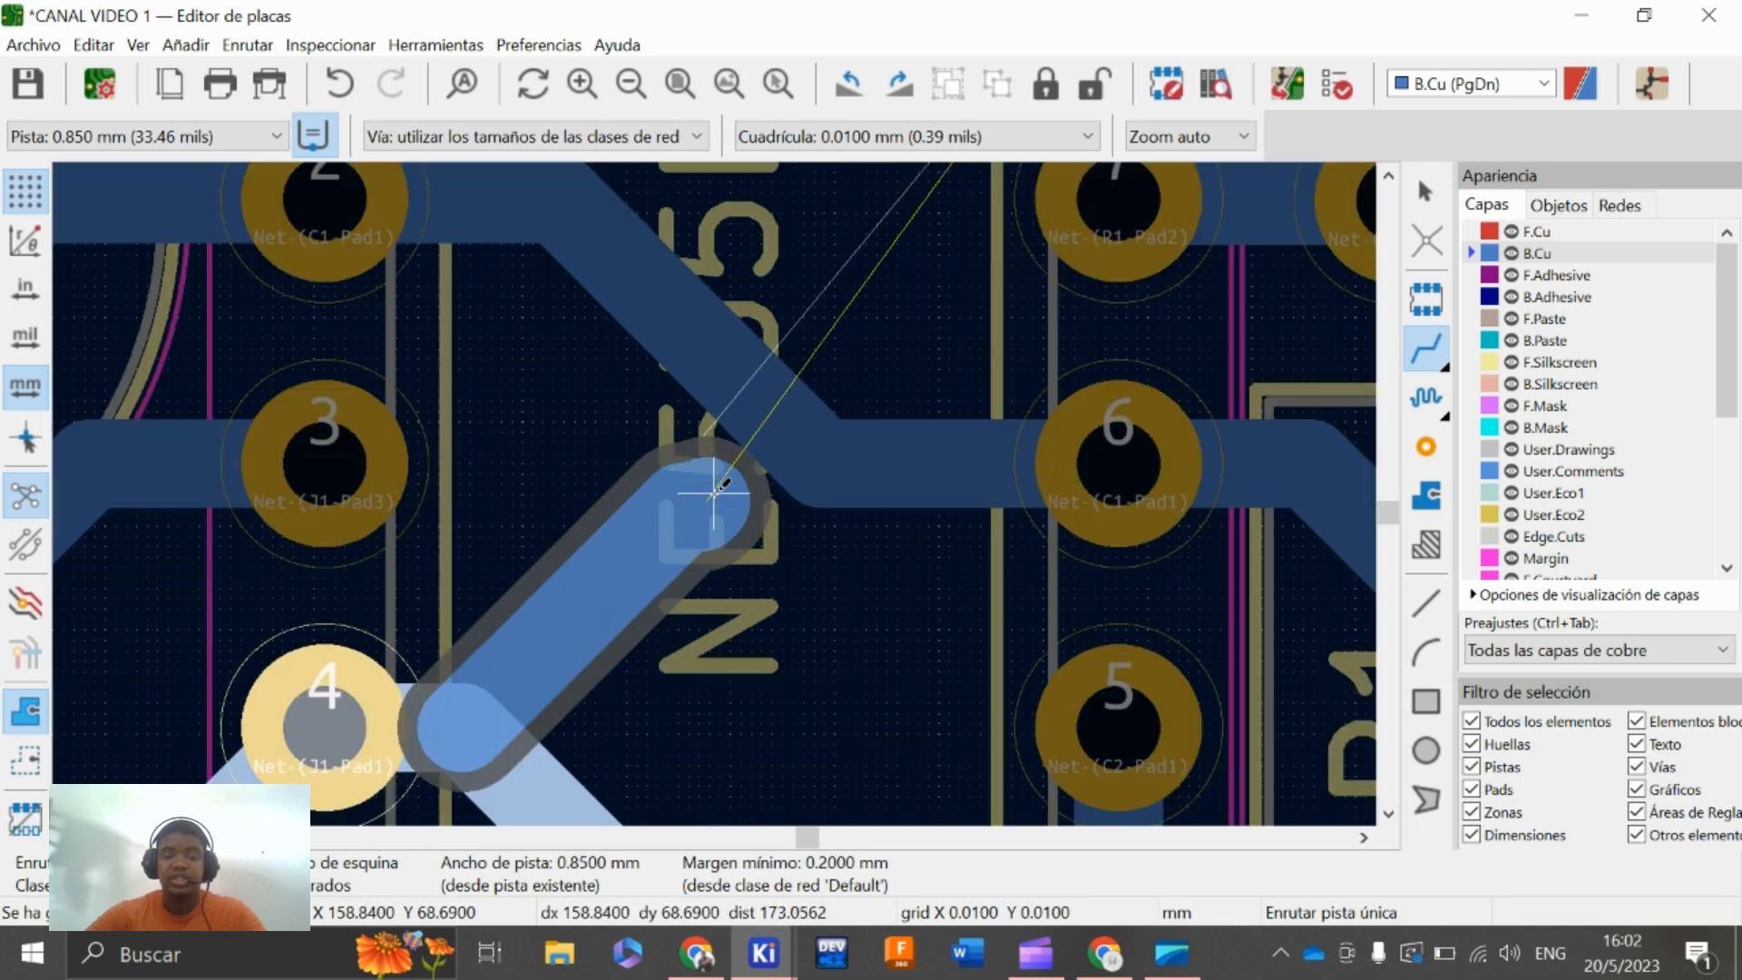
scroll(762, 393, "down", 6)
scroll(700, 493, "up", 1)
scroll(726, 440, "up", 4)
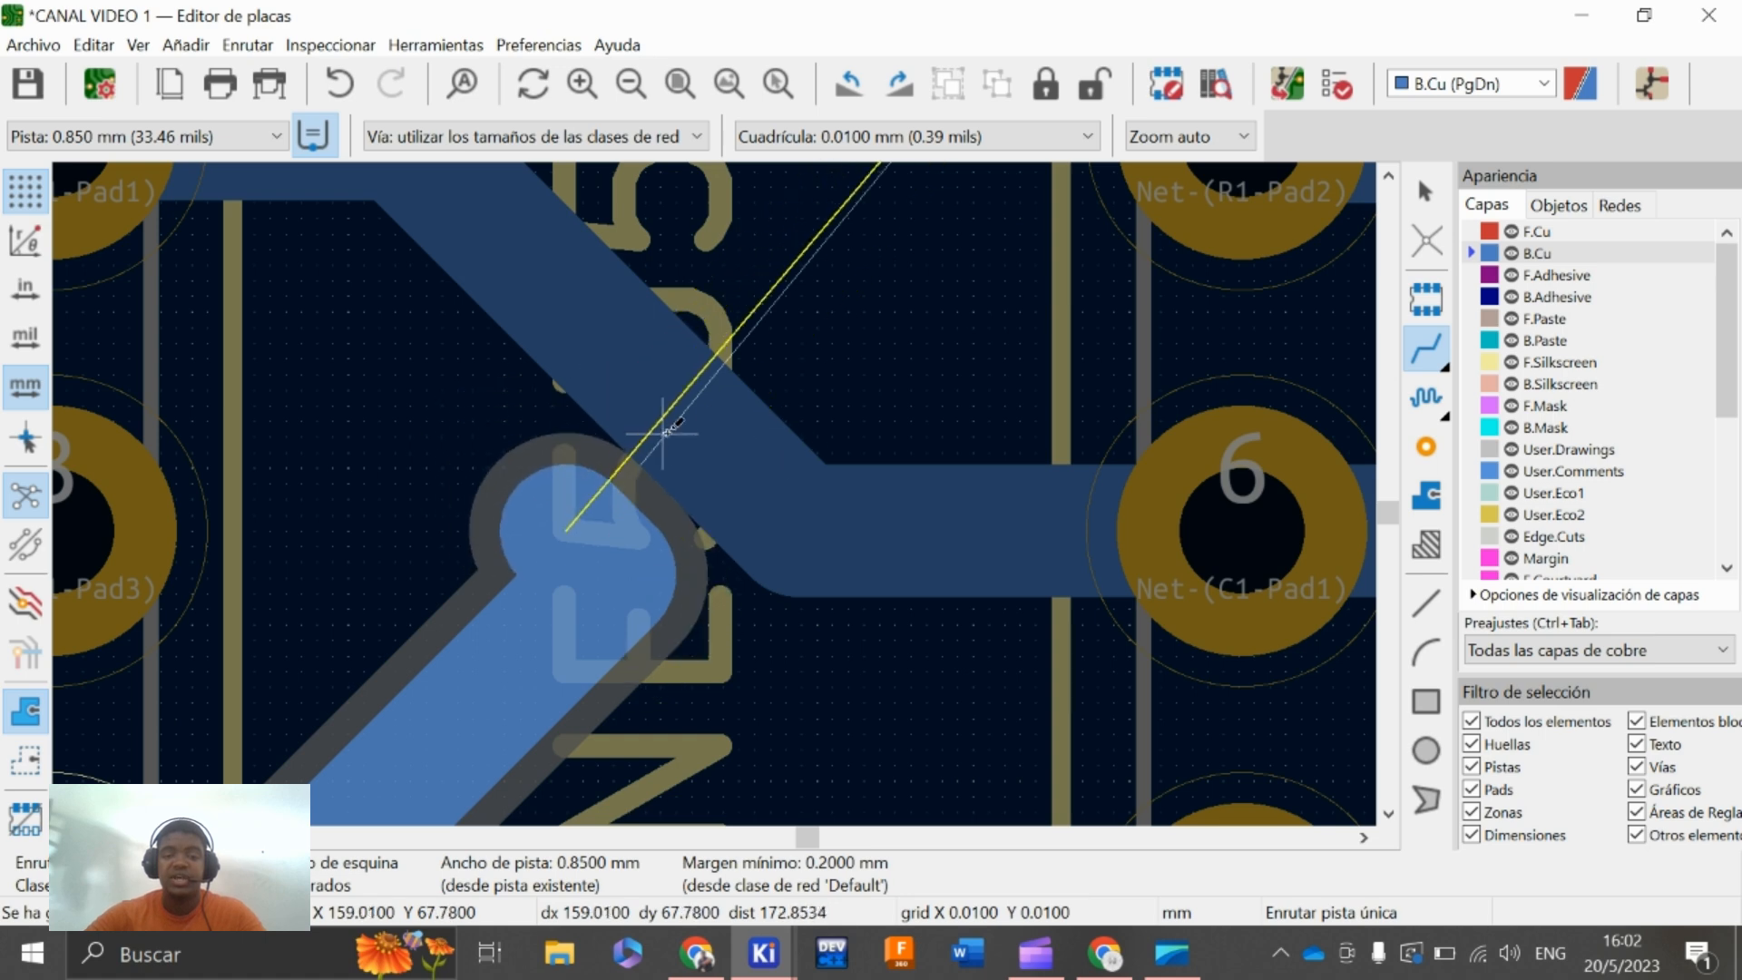
scroll(690, 454, "down", 5)
key("Escape")
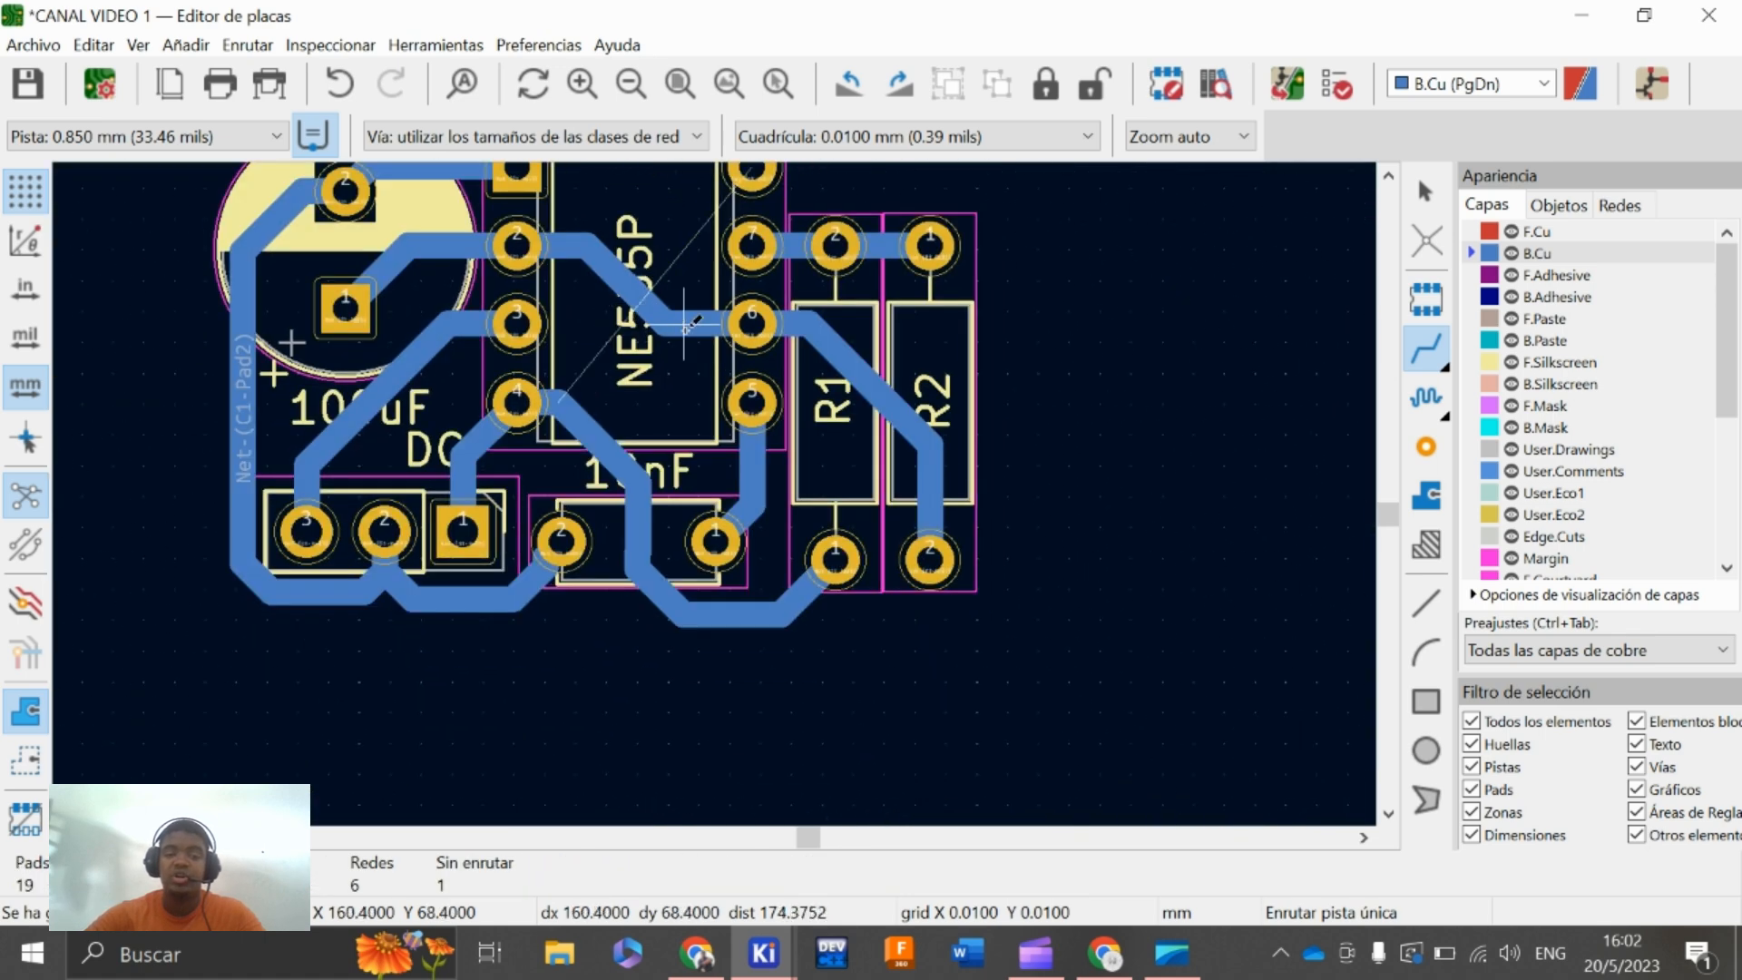
Route a B.Cu track from U1 pad 8 around the outside of R2 to the track below R1 pad 1, and end routing
middle_click_drag(686, 325, 626, 404)
left_click(693, 246)
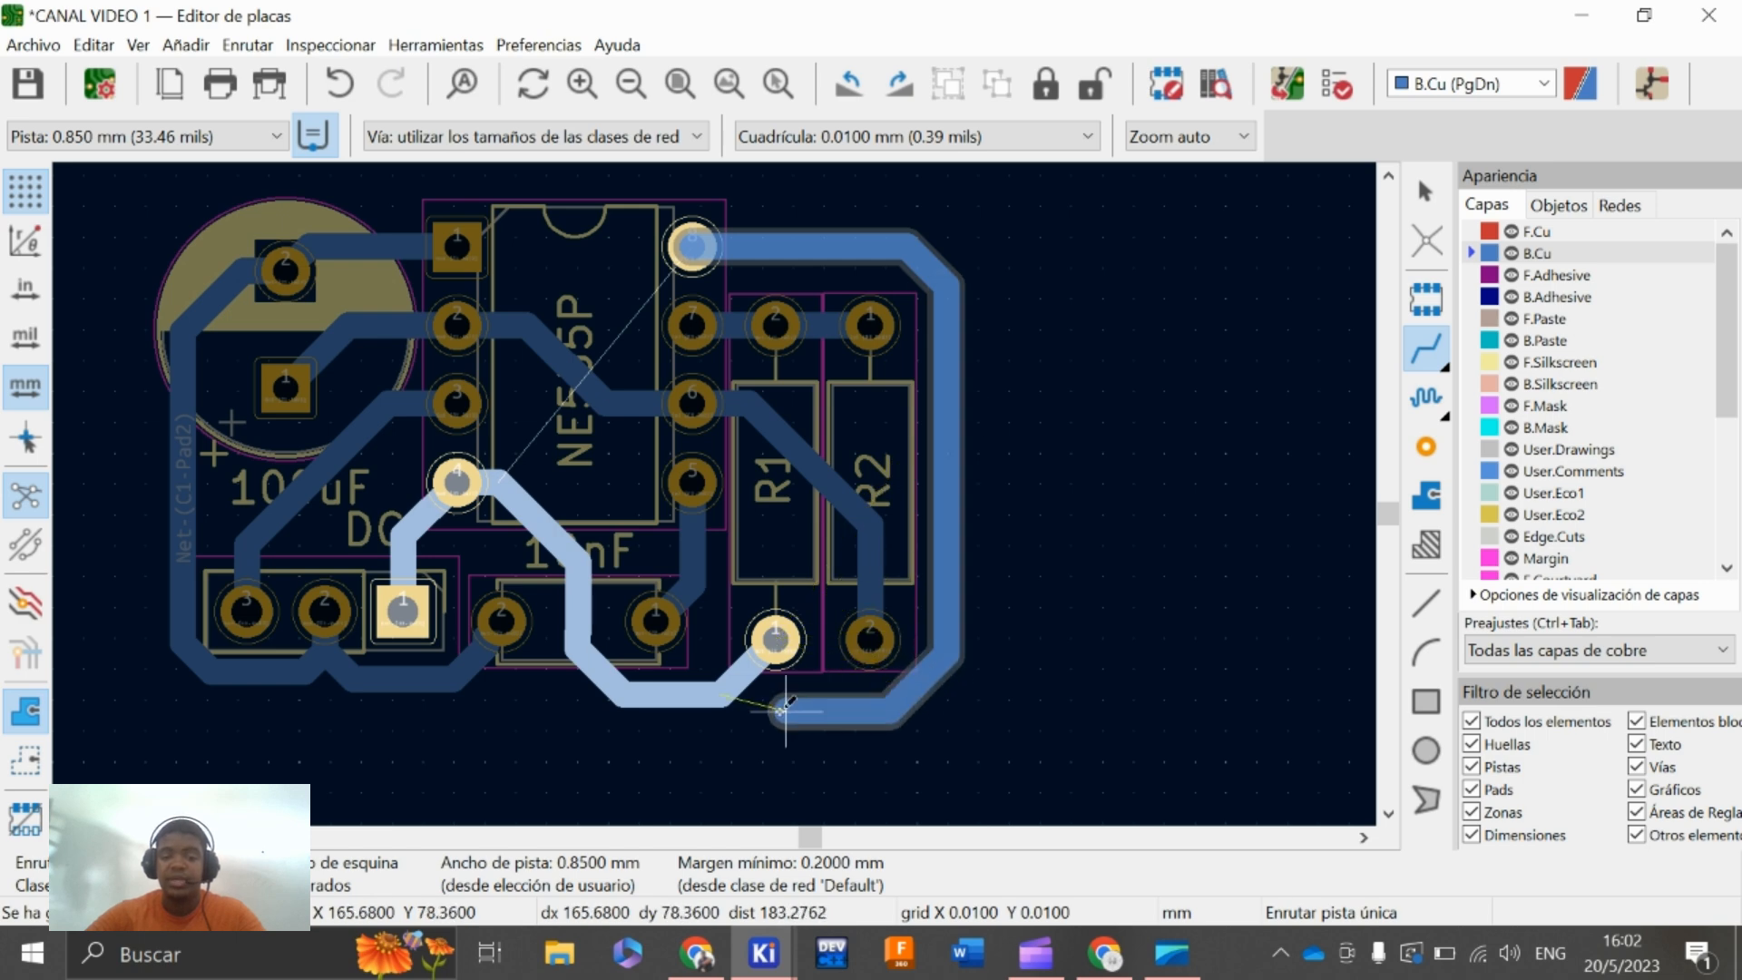
left_click(721, 694)
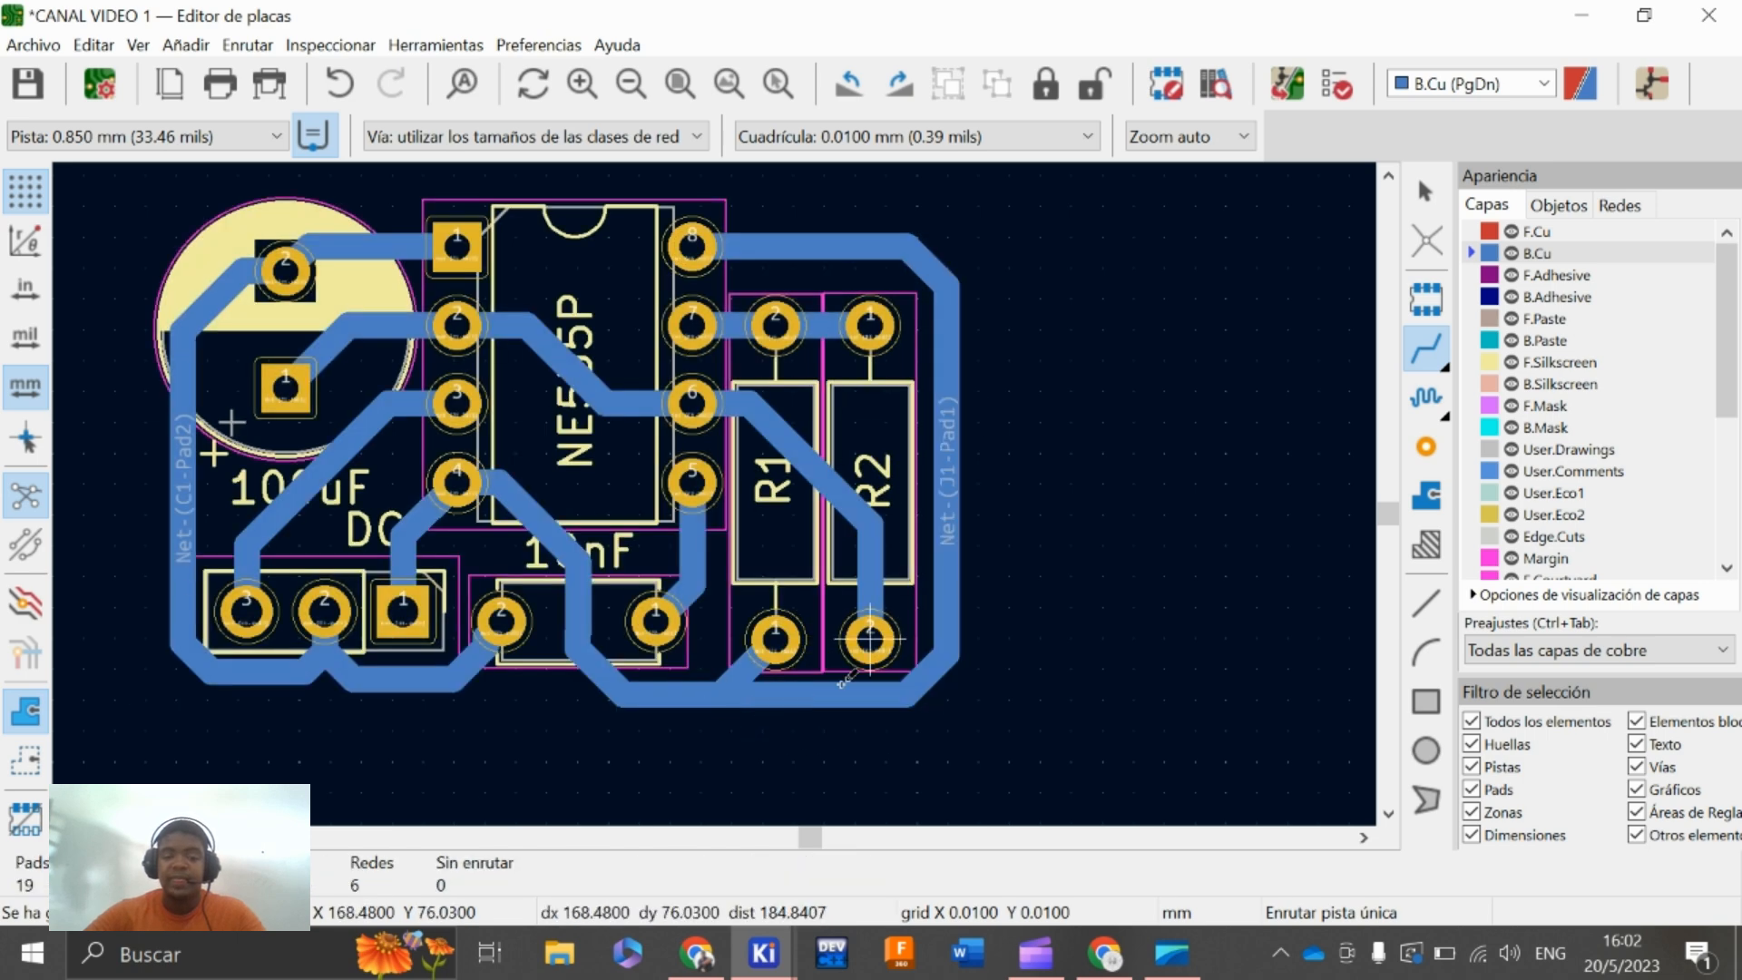
key("Escape")
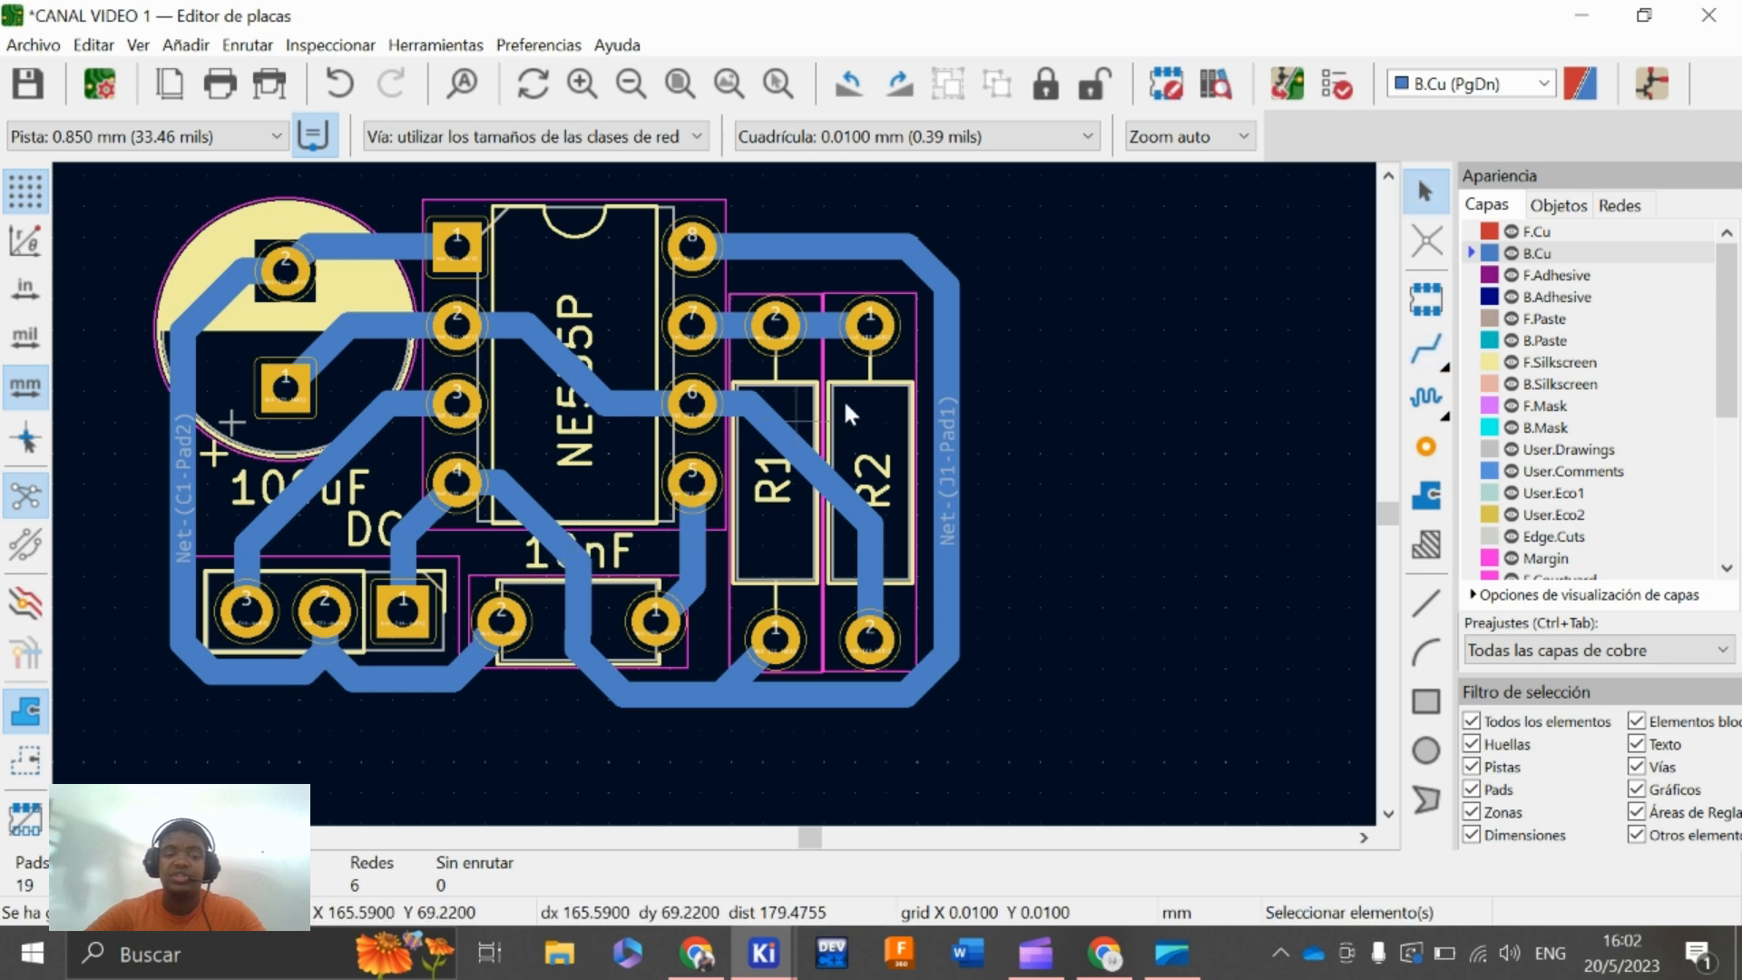
Highlight the net on U1 pad 8 and check its connections against the circuit in the schematic editor
scroll(1092, 474, "down", 2)
middle_click_drag(716, 499, 918, 552)
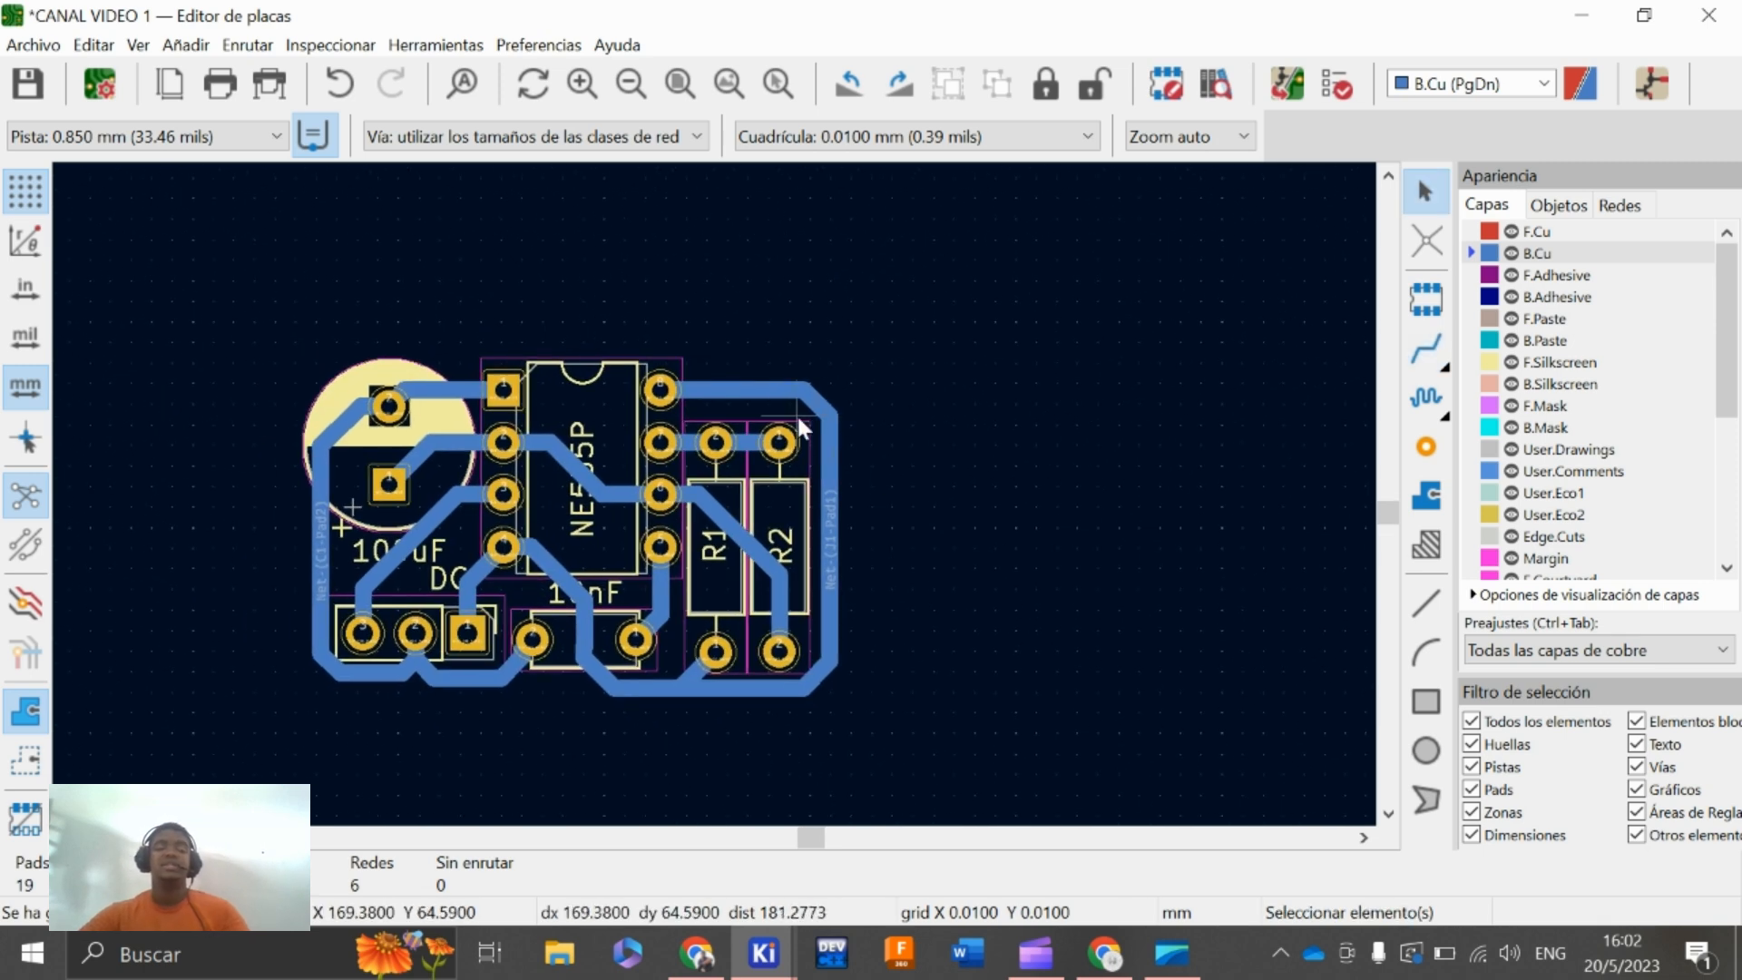
scroll(711, 489, "up", 2)
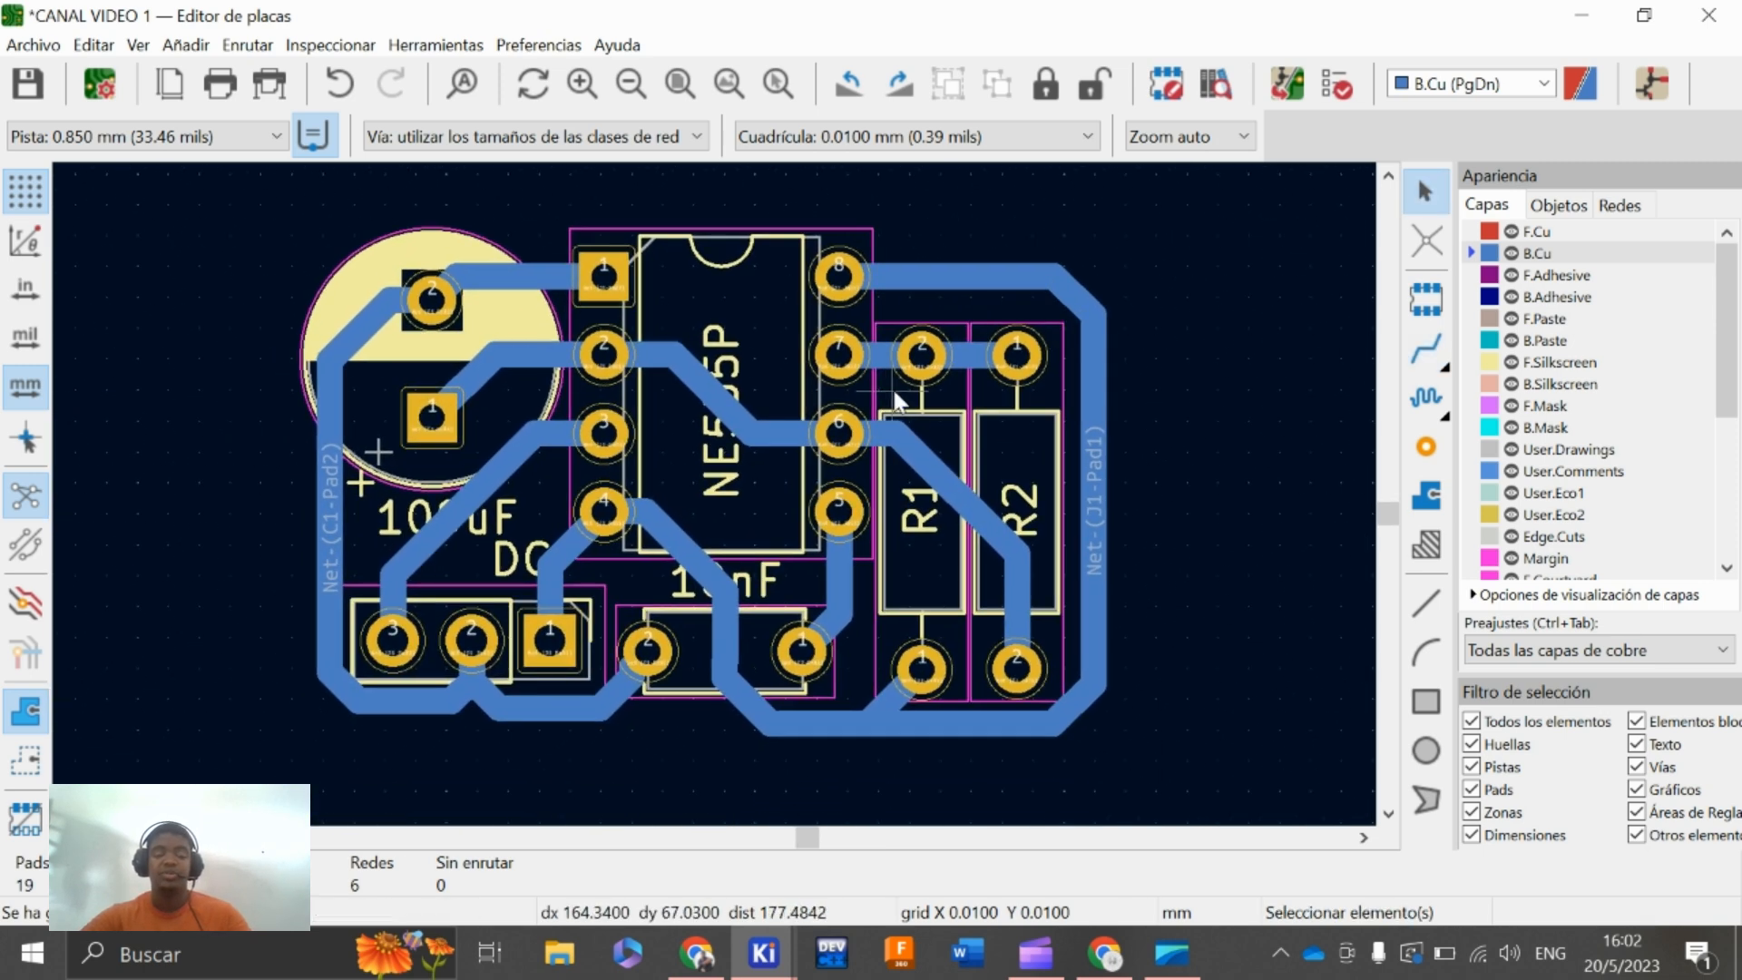
left_click(947, 270)
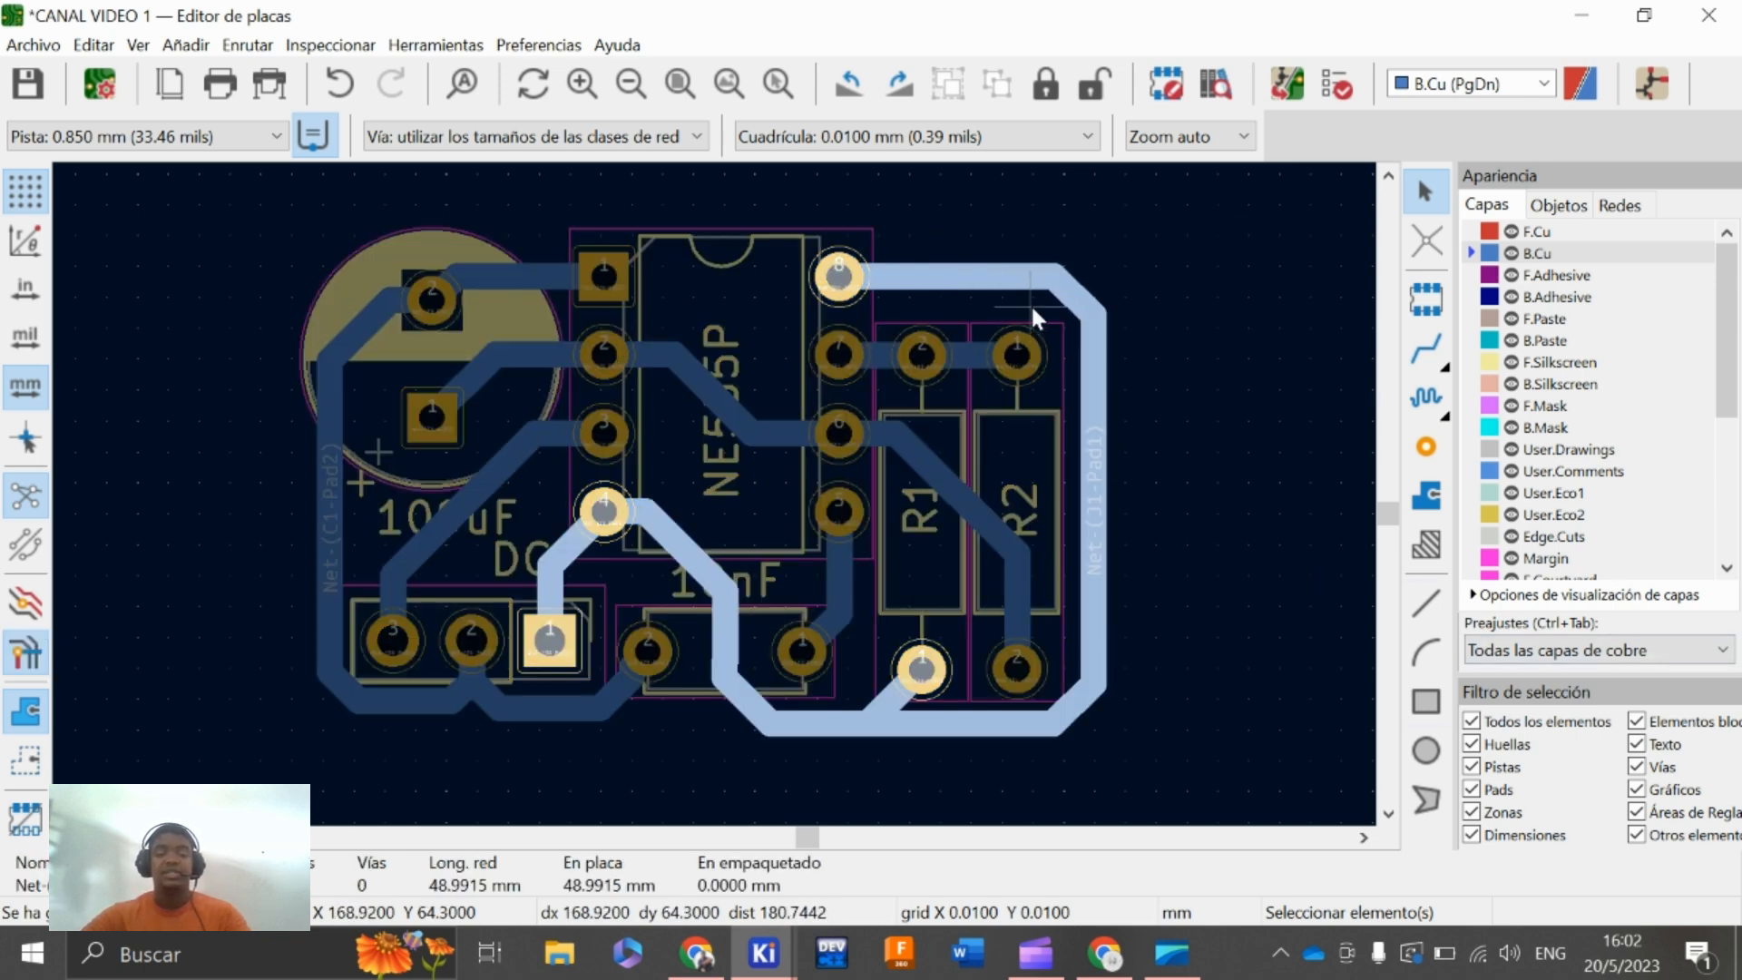
key("alt+Tab")
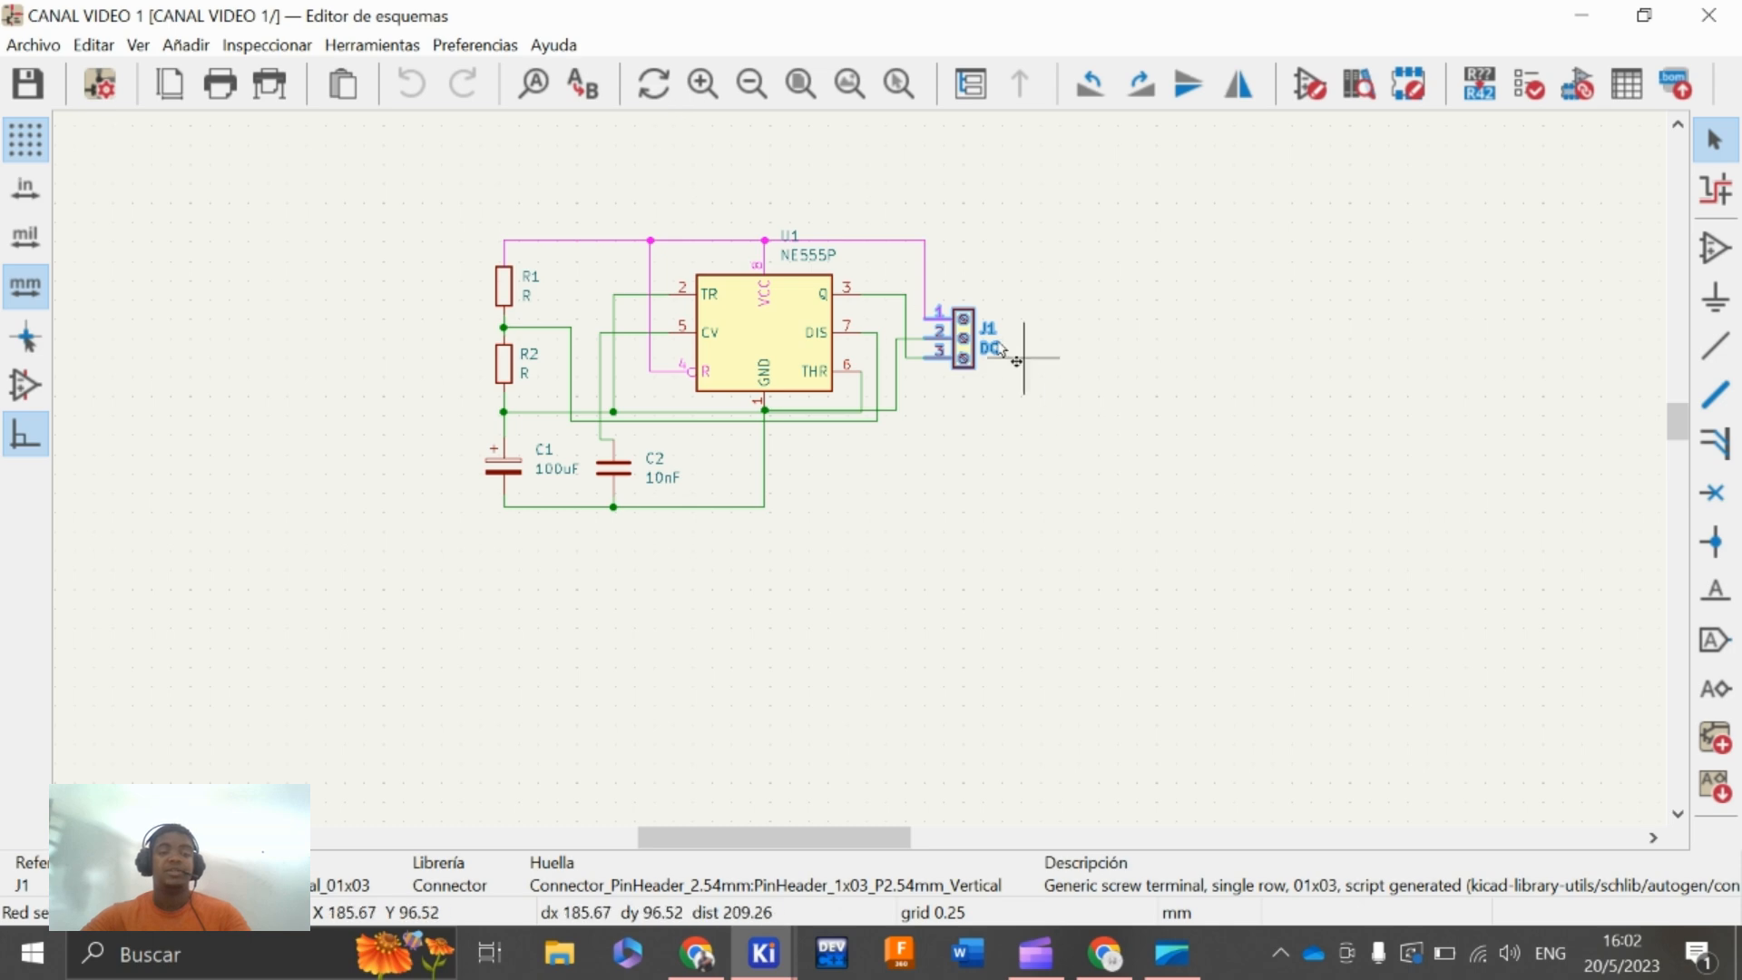
scroll(852, 319, "up", 3)
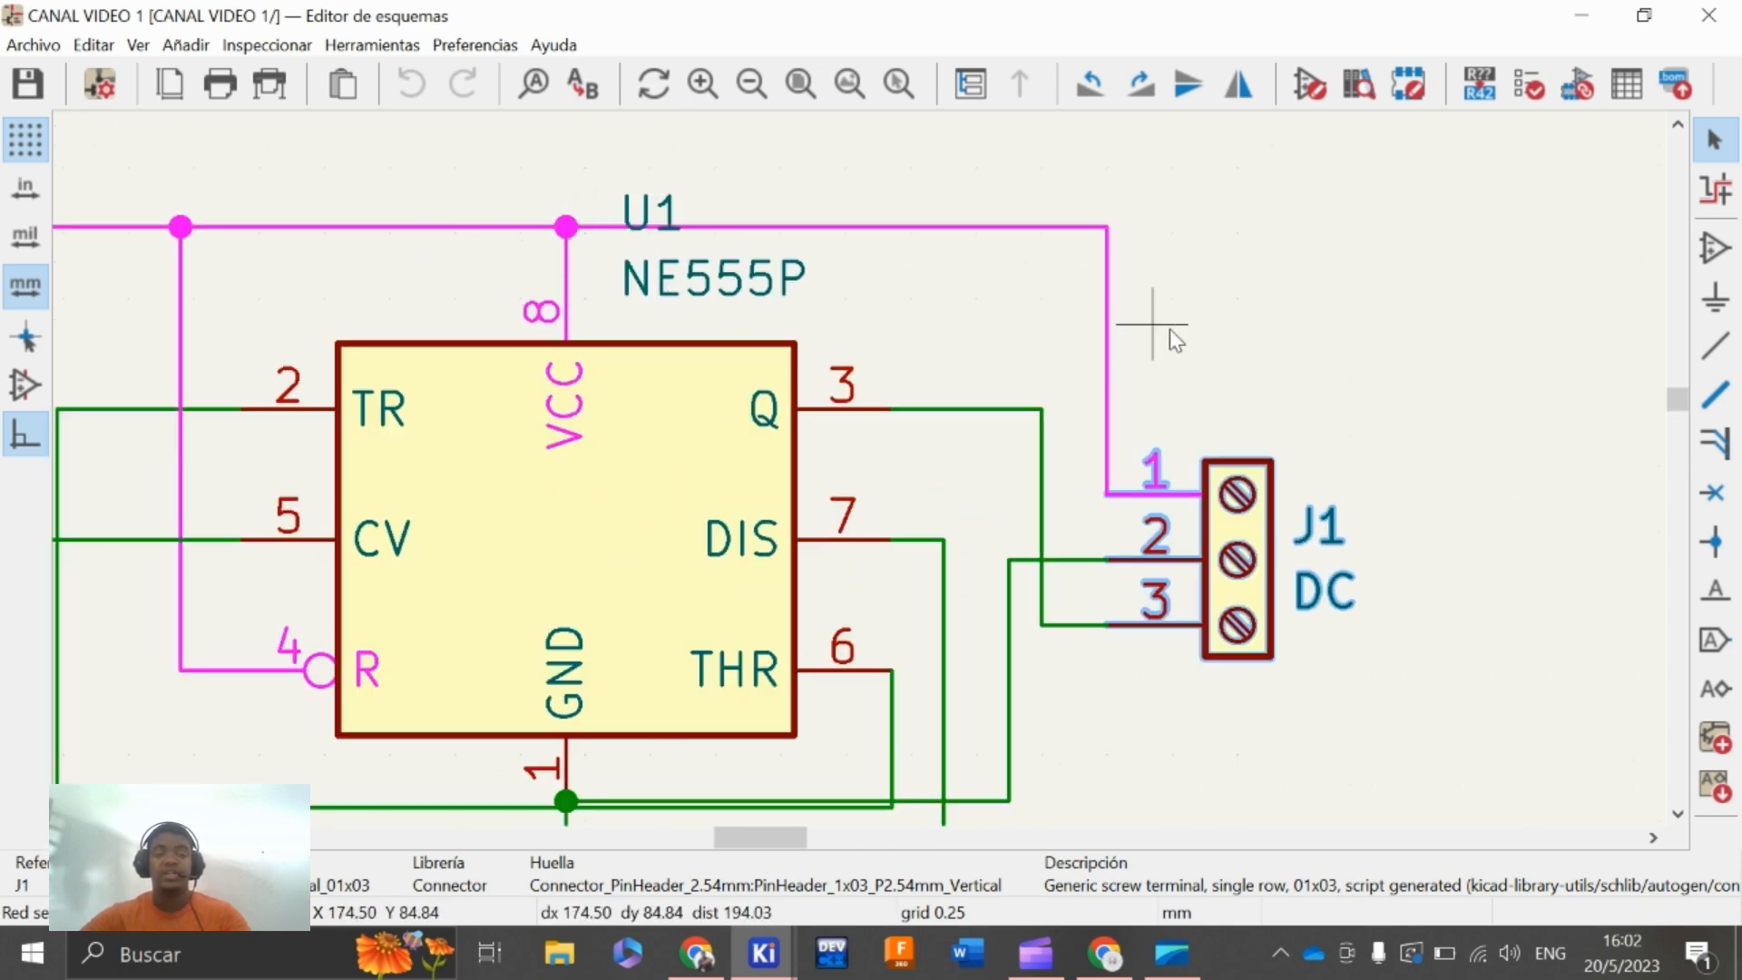
scroll(871, 487, "down", 2)
scroll(894, 386, "up", 5)
scroll(858, 469, "down", 5)
scroll(781, 505, "up", 1)
scroll(907, 508, "down", 1)
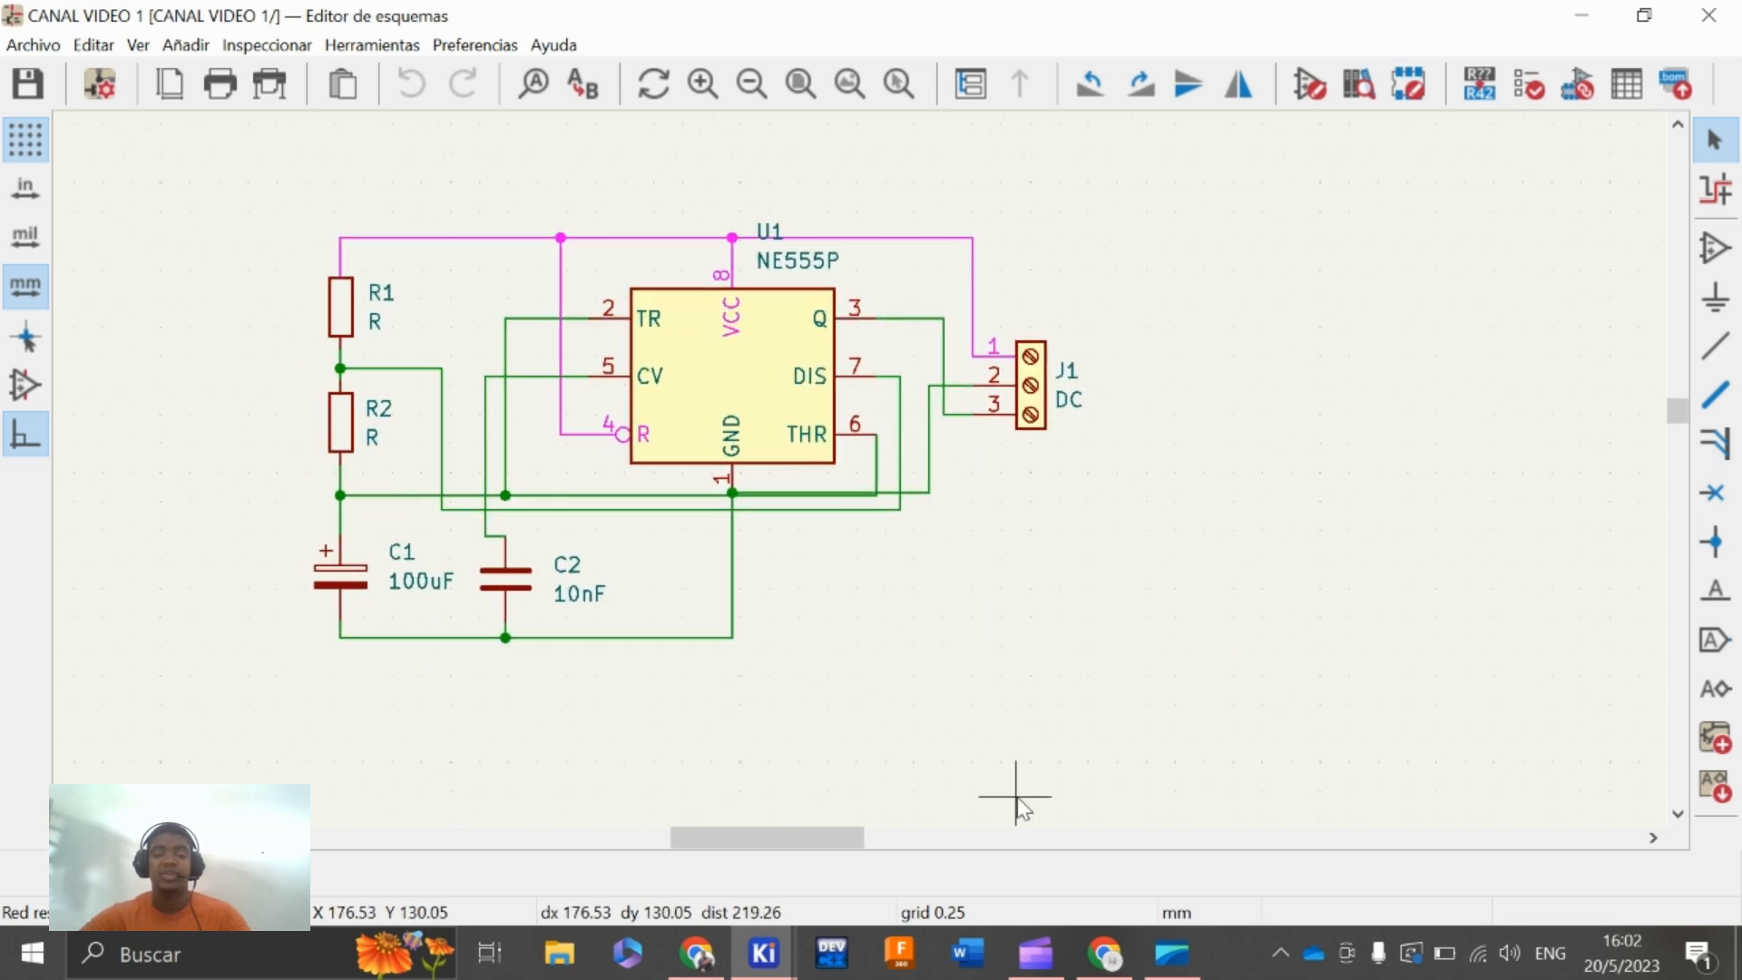
Back in the board editor, highlight the net through U1 pads 2 and 6, compare it with the schematic, and clear the highlight
key("alt+Tab")
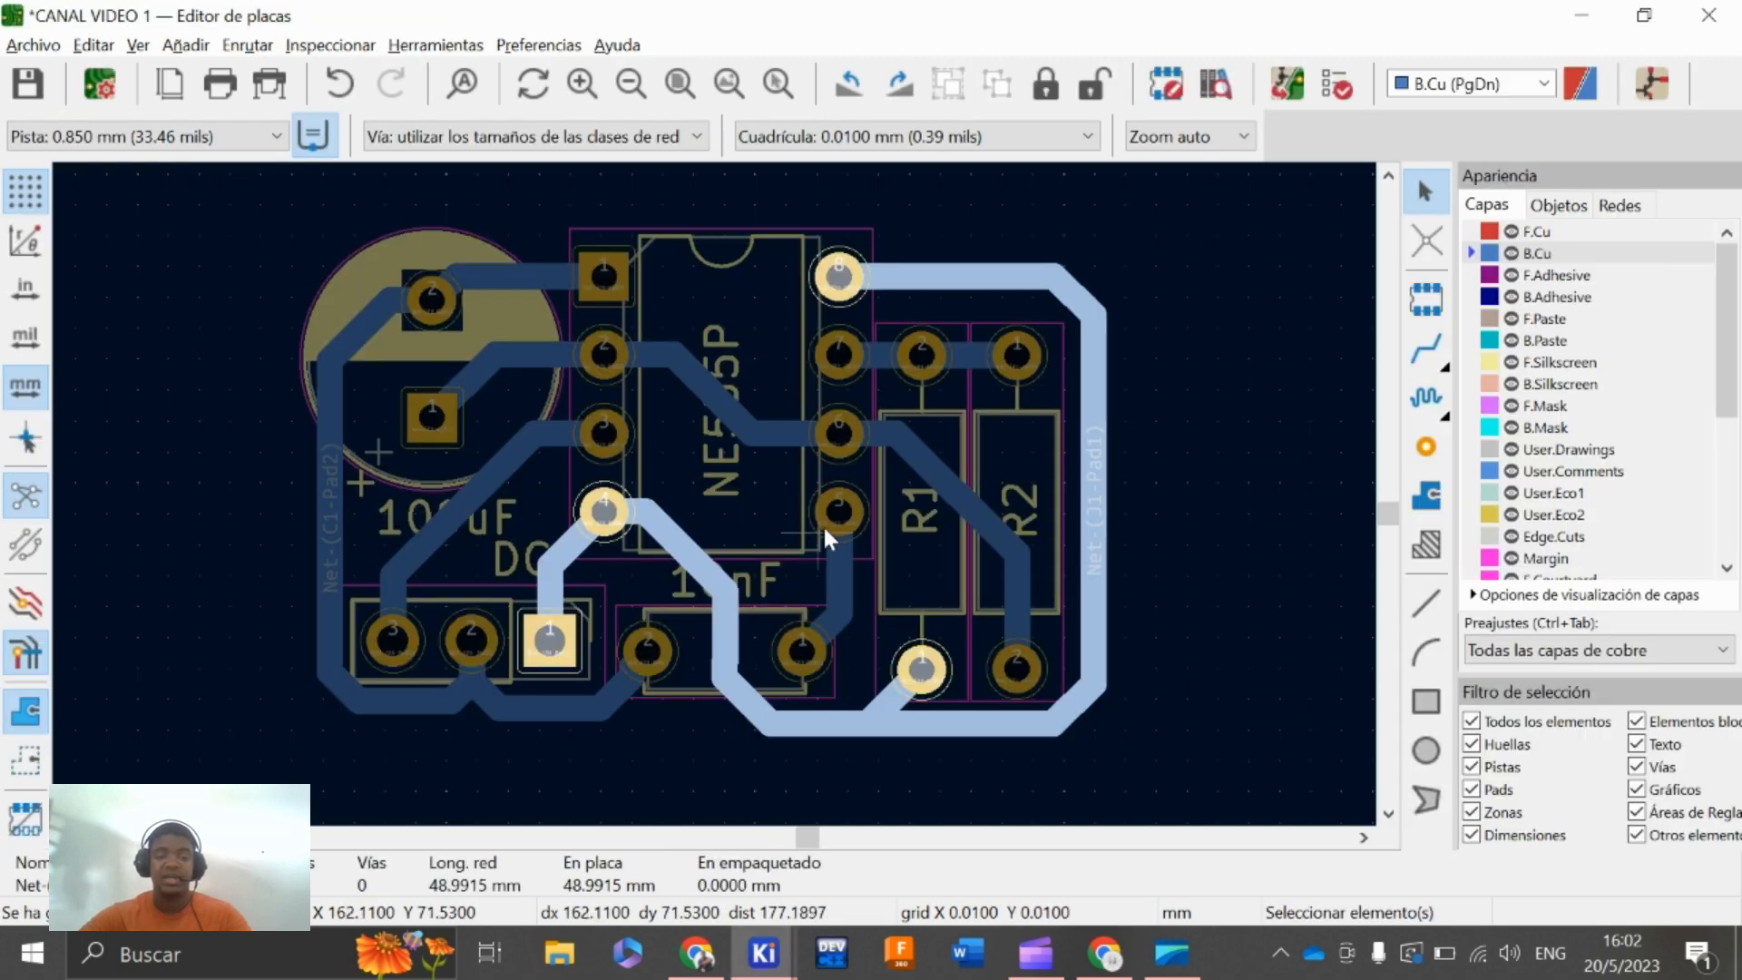
left_click(910, 439)
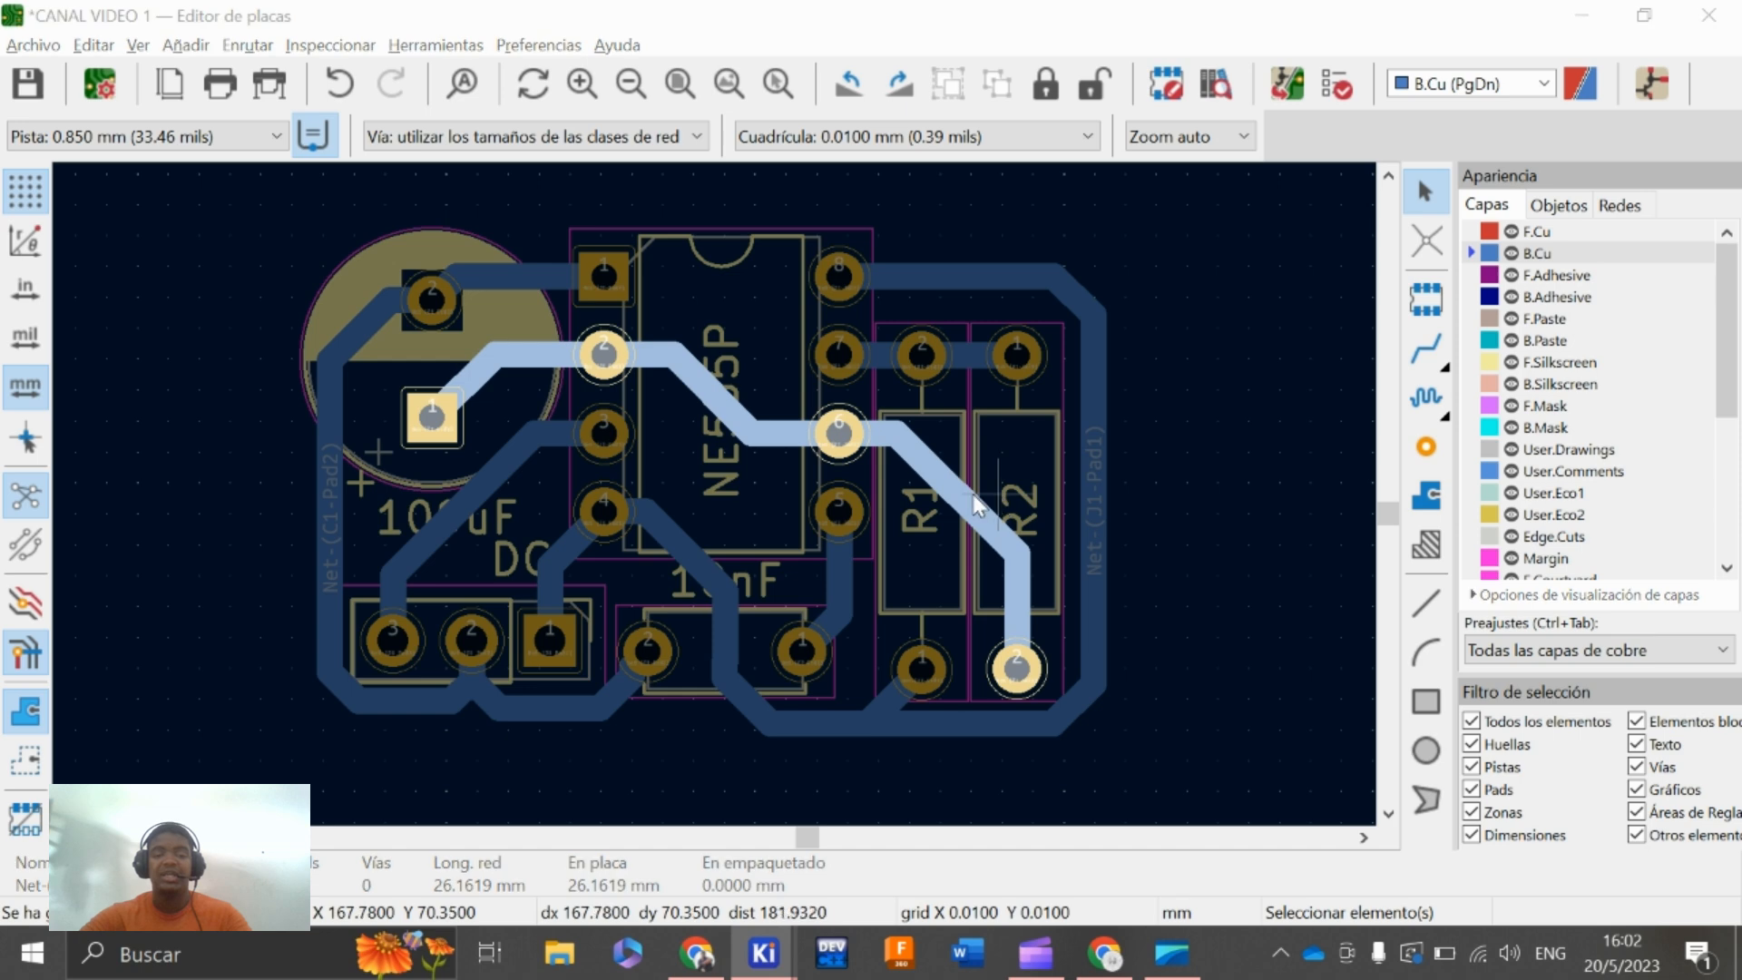
key("alt+Tab")
scroll(860, 478, "up", 3)
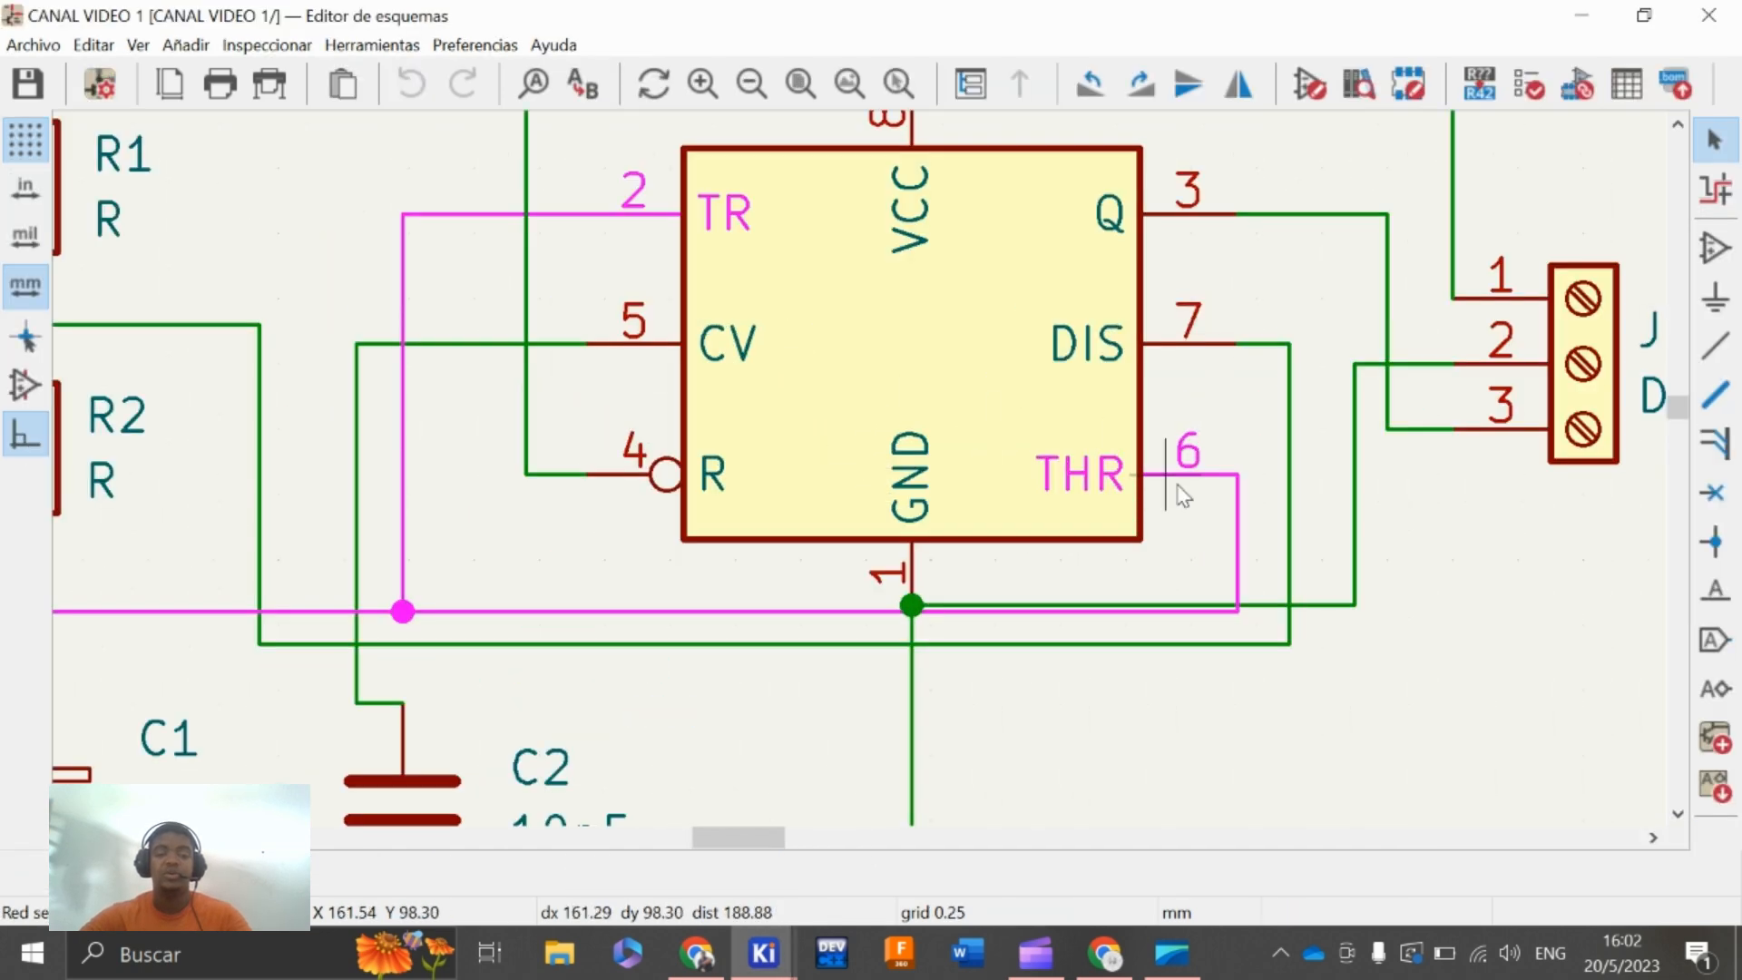
scroll(559, 528, "down", 4)
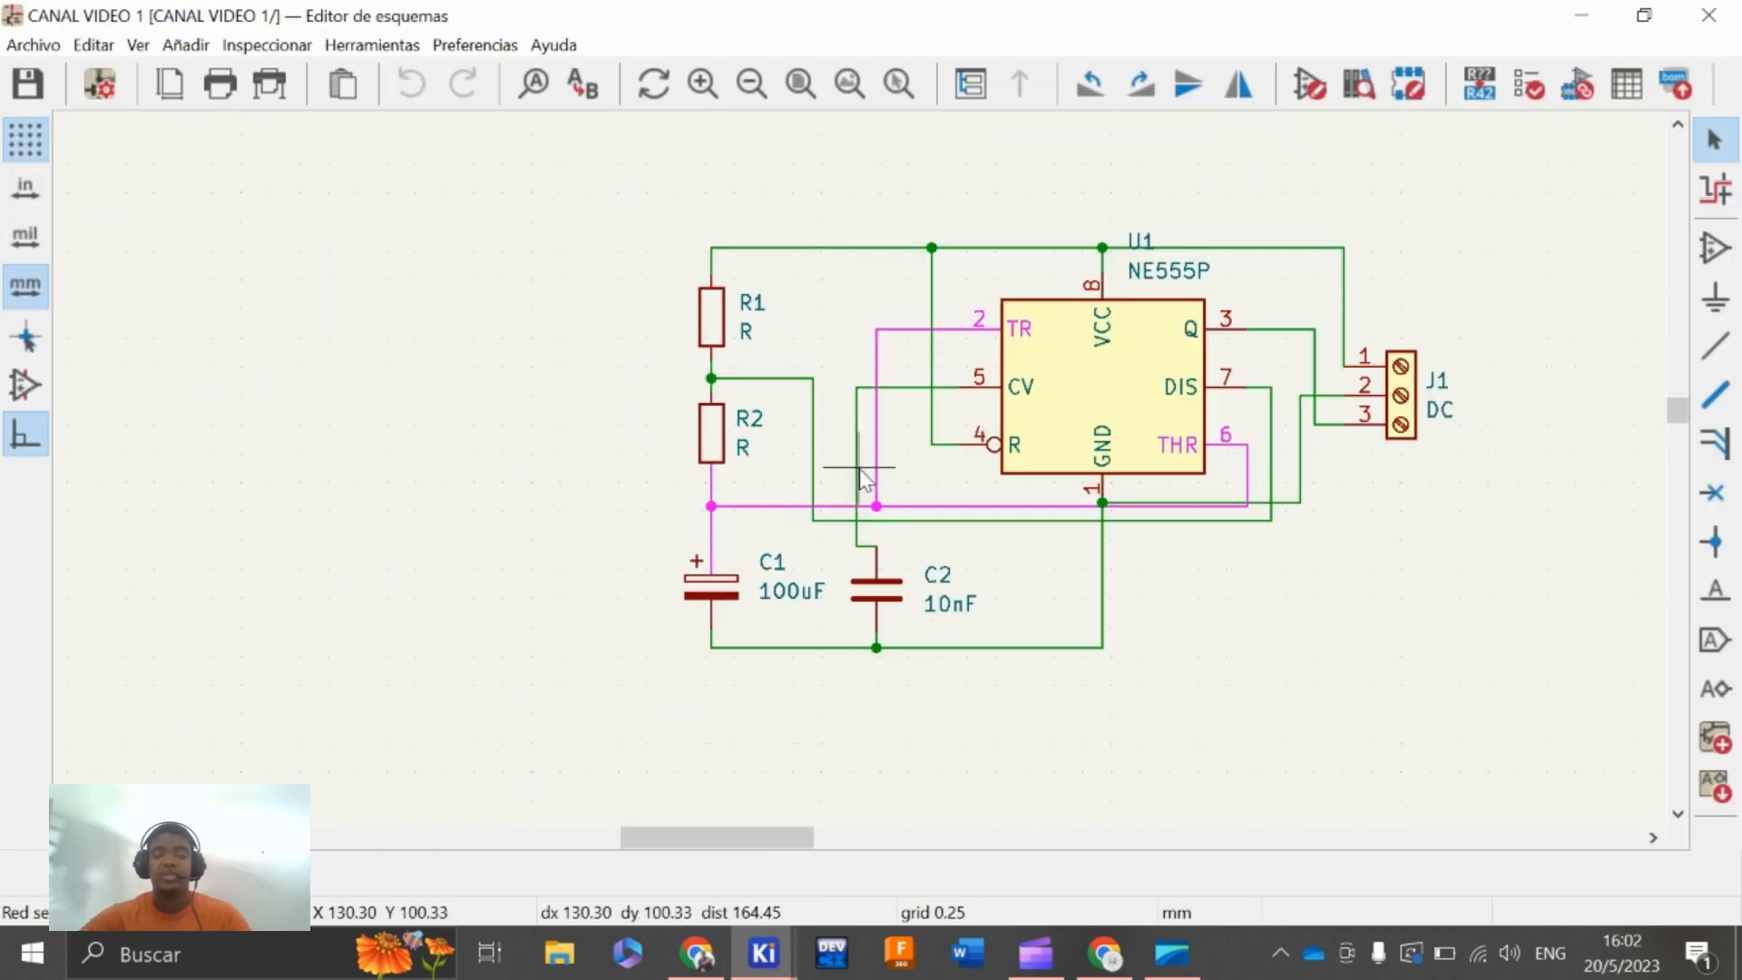
key("alt+Tab")
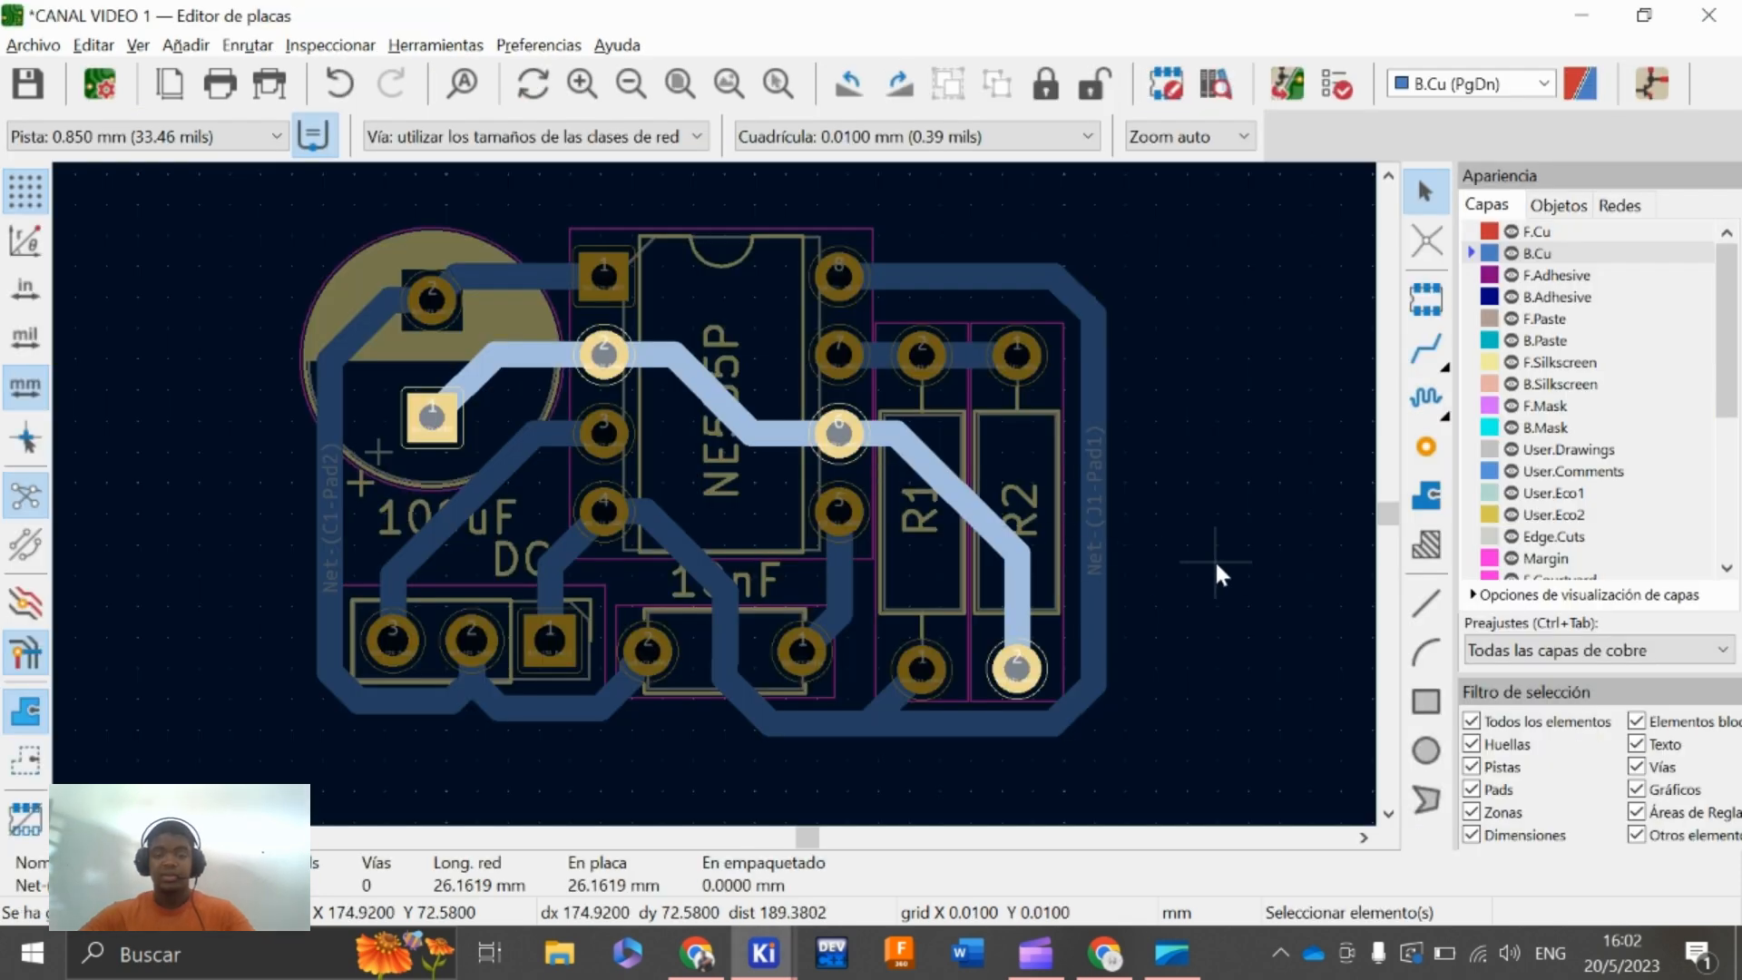
left_click(1211, 557)
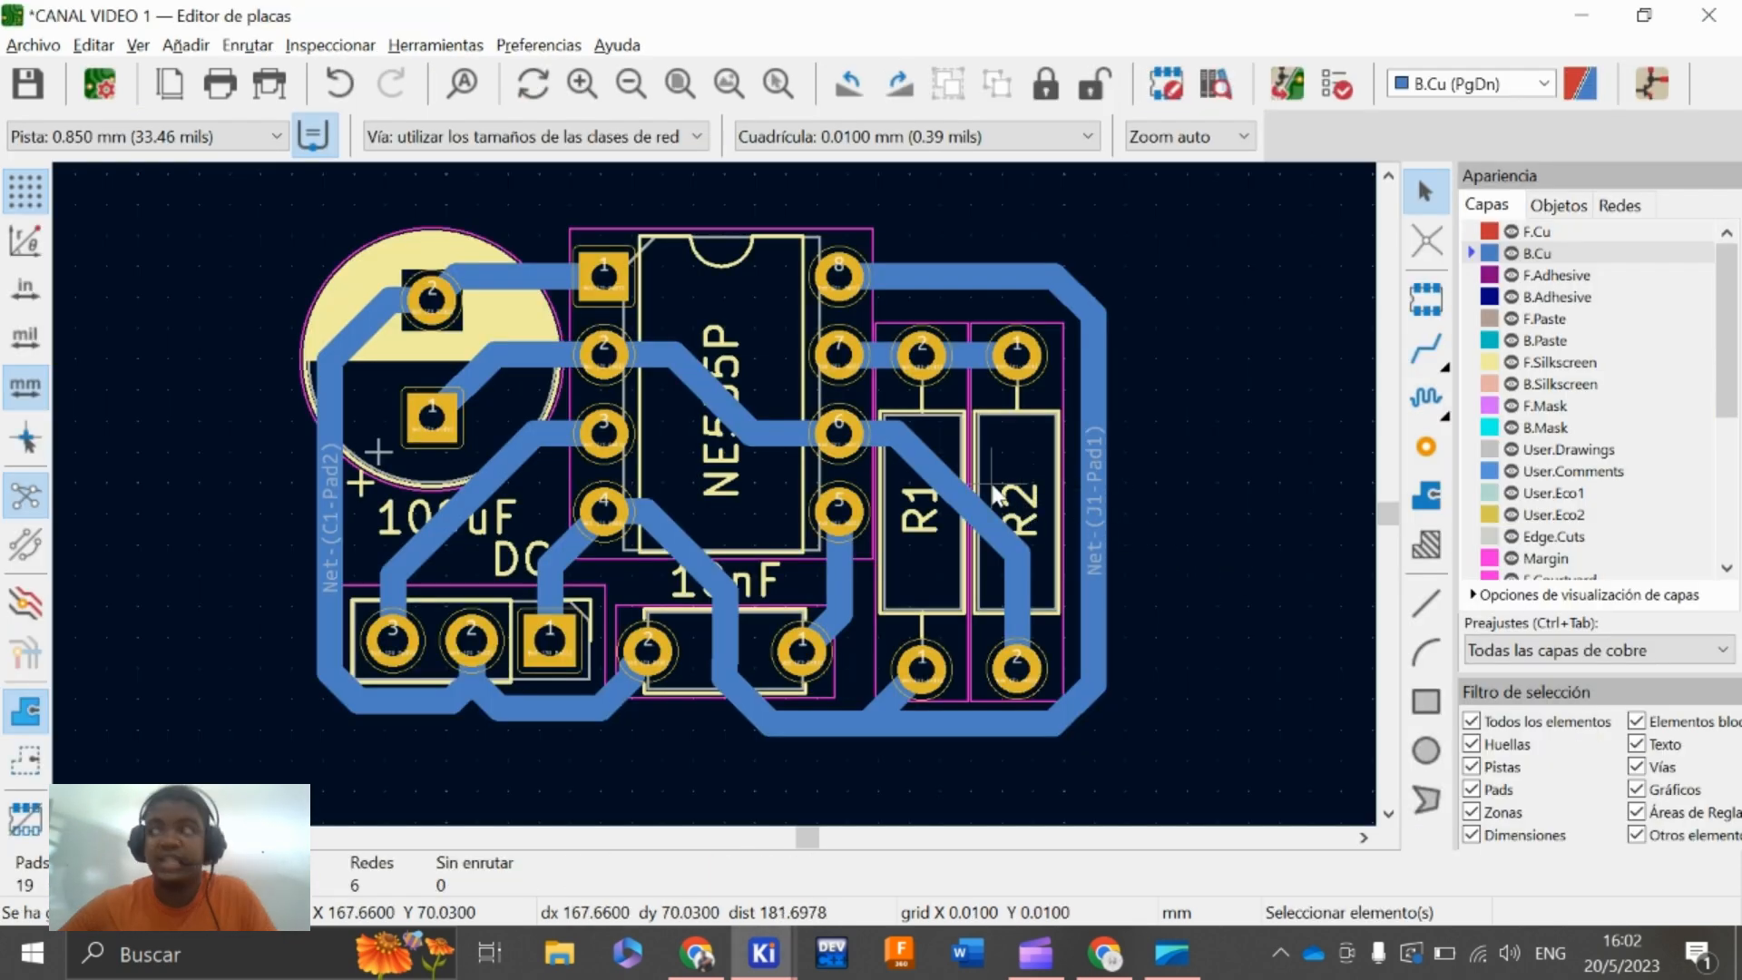
mouse_move(1194, 445)
middle_mouse_down()
mouse_move(1149, 458)
mouse_move(1165, 451)
middle_mouse_up()
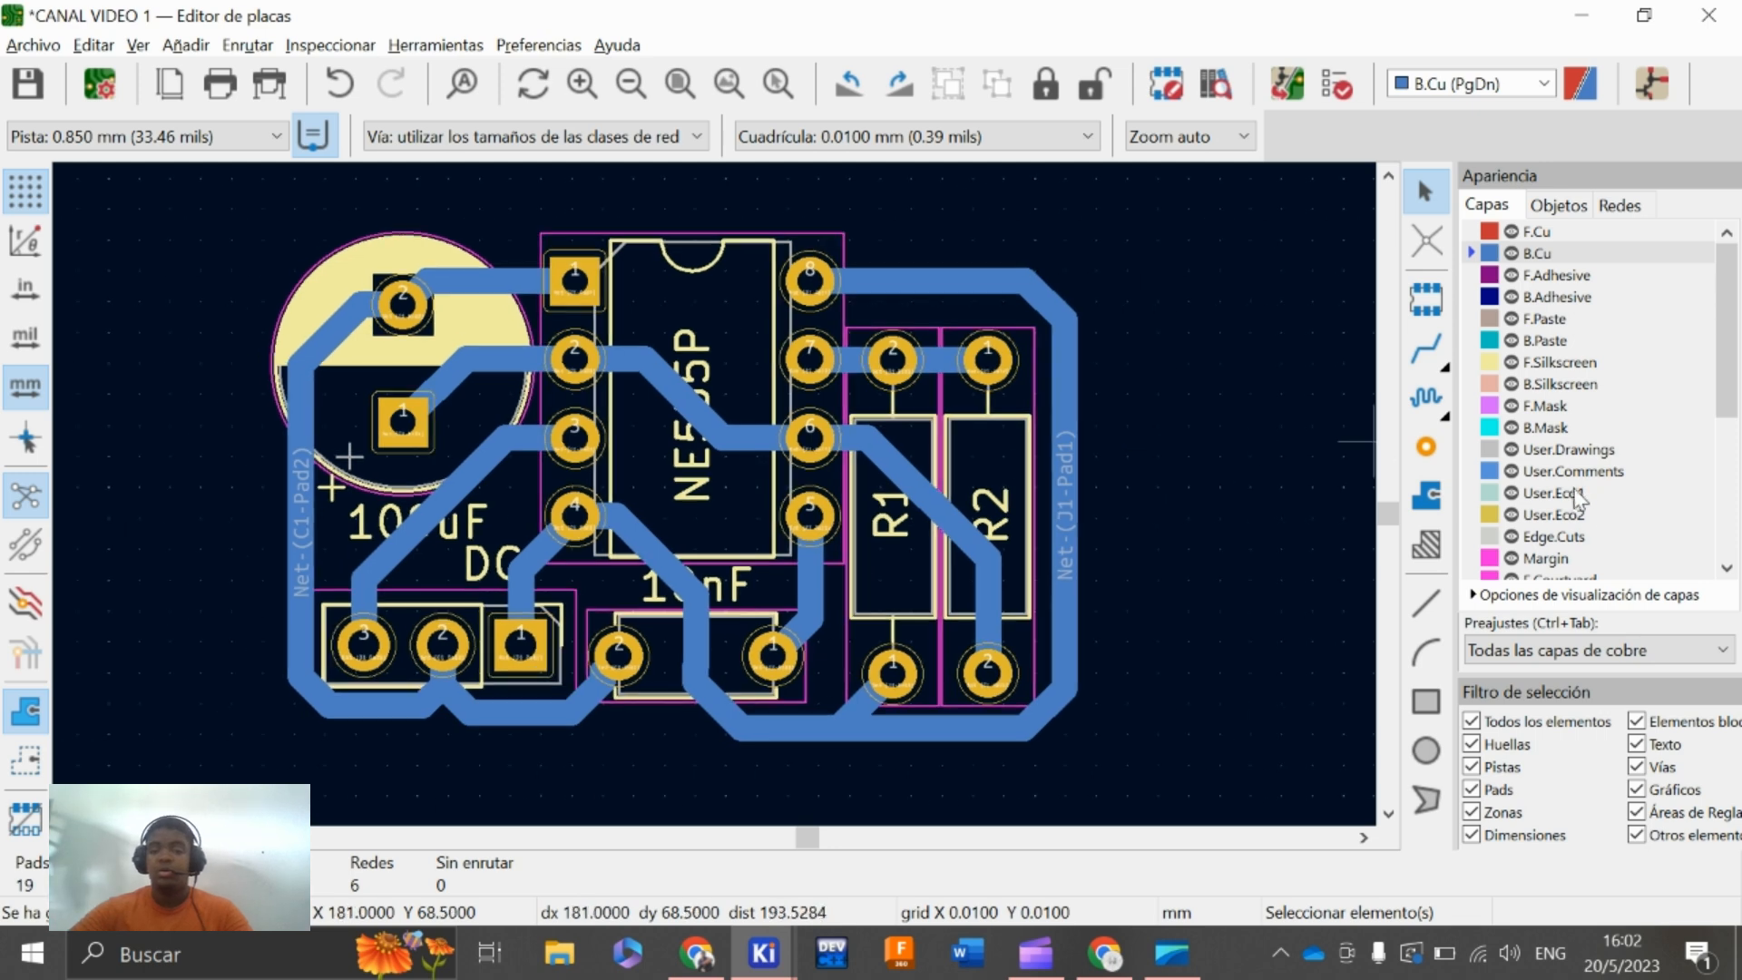
Draw a rectangular board outline about 17.9 mm high on Edge.Cuts, enclosing all components and tracks
left_click(1569, 539)
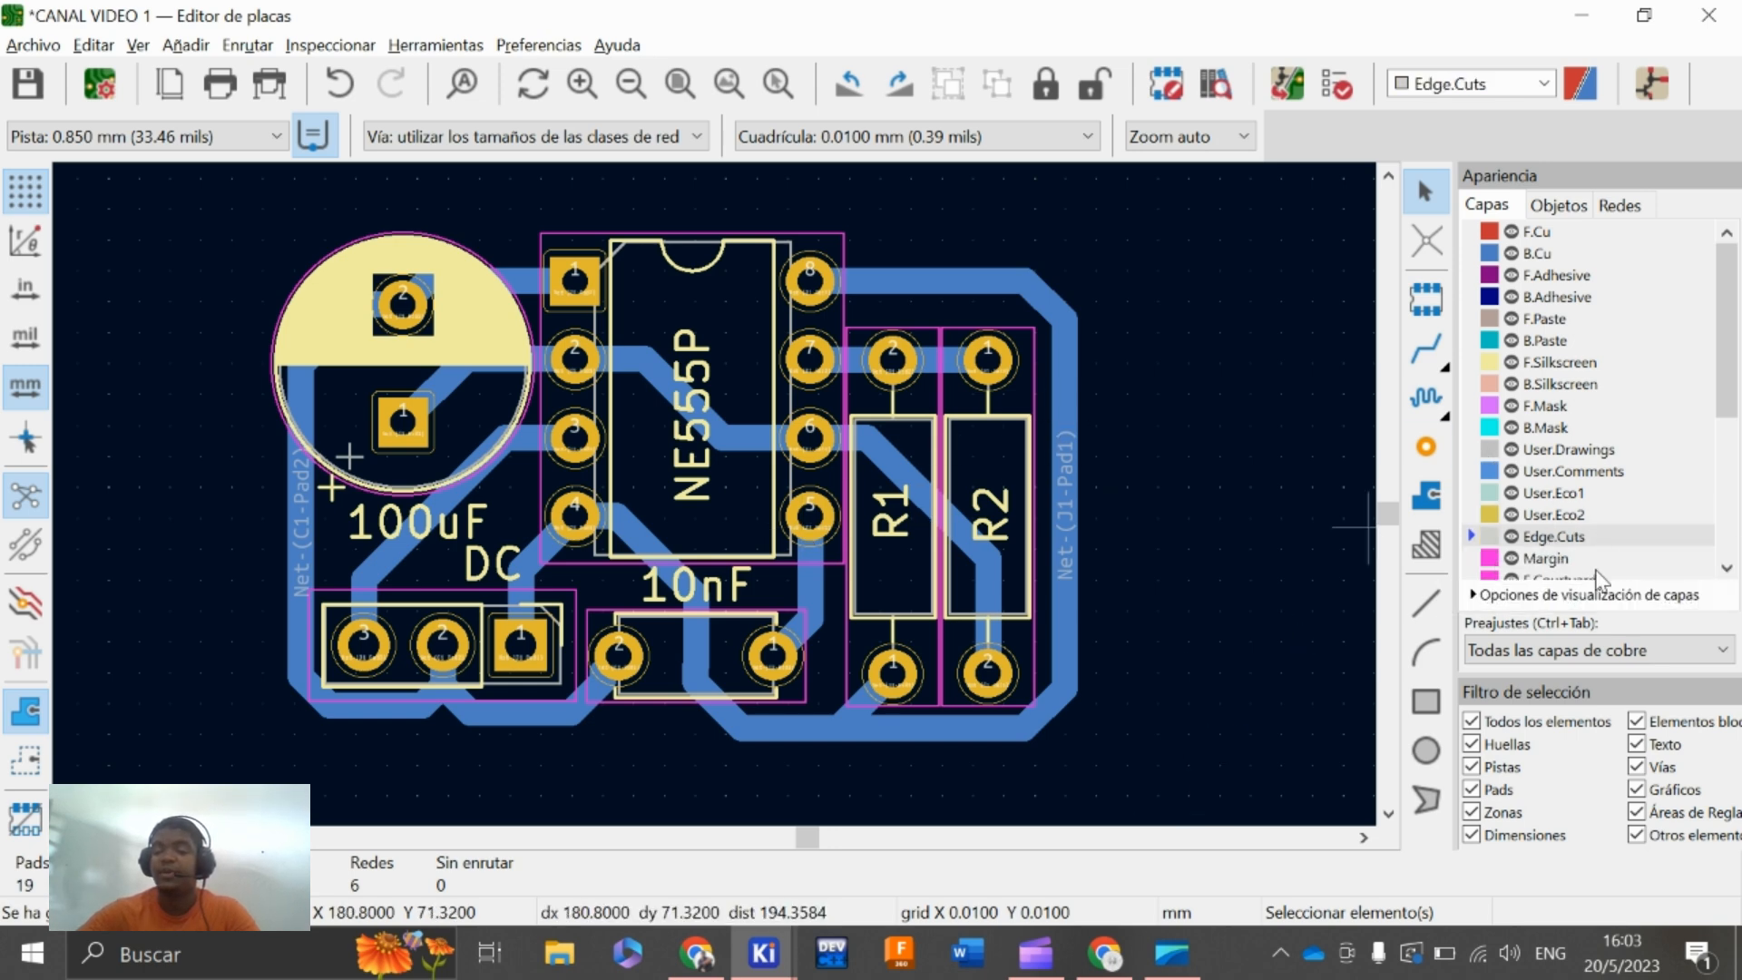
left_click(1429, 701)
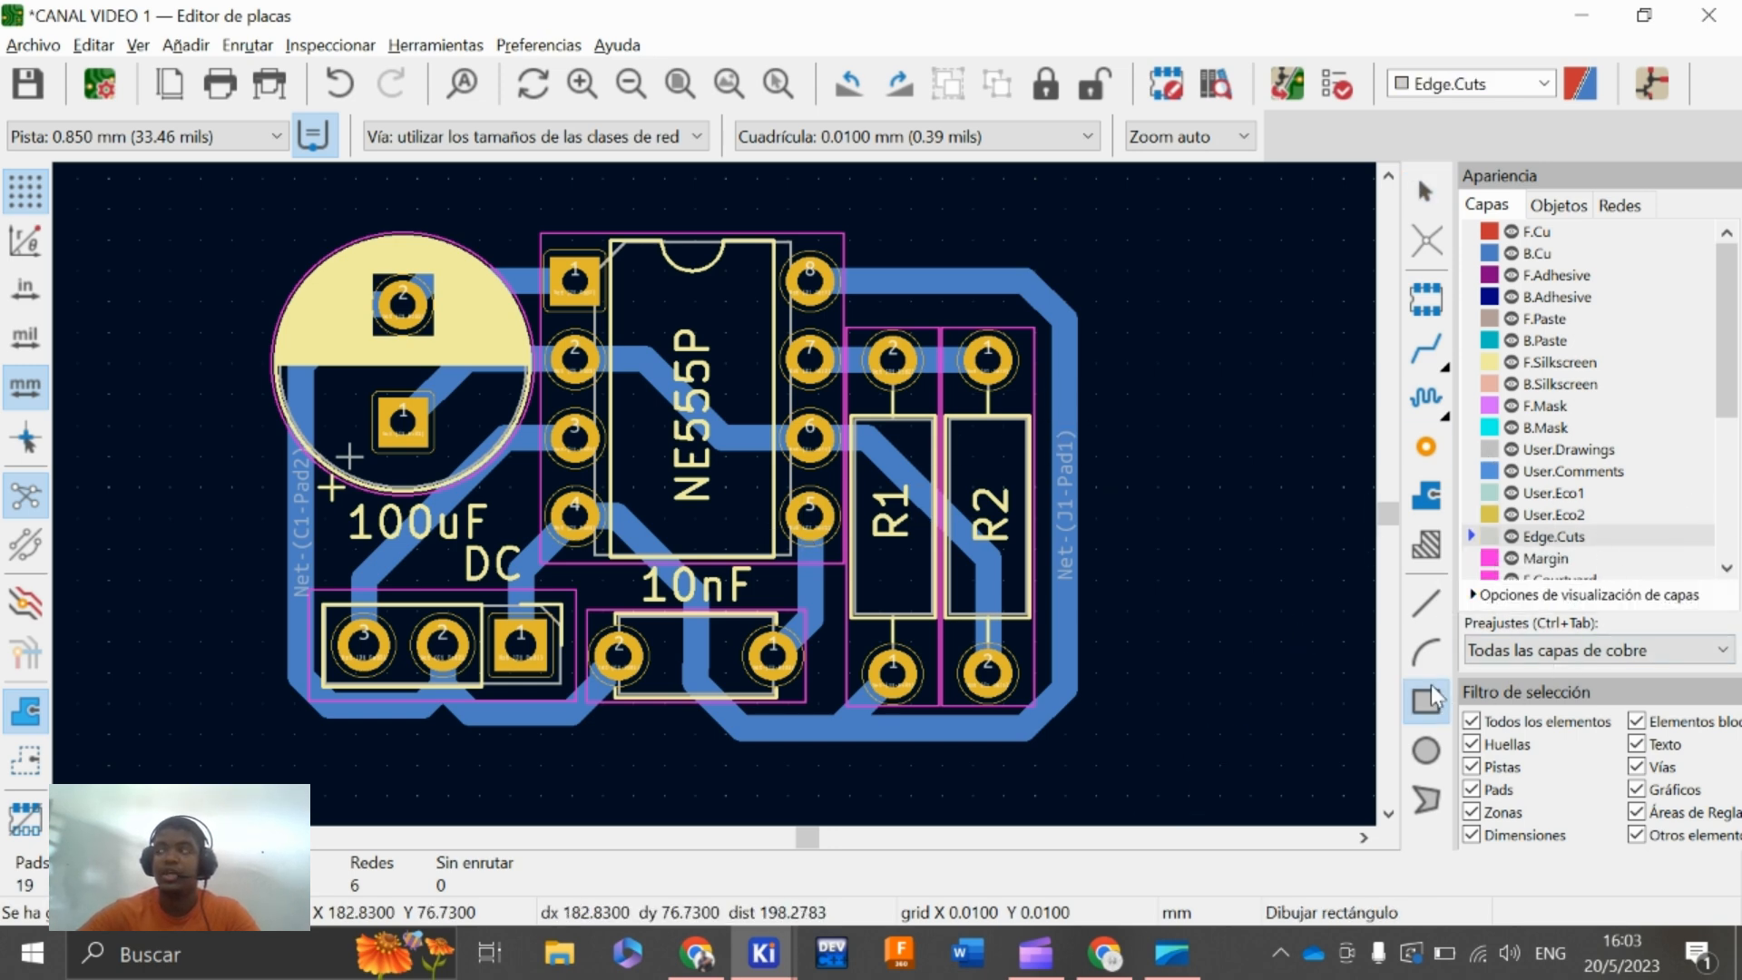
left_click(1429, 605)
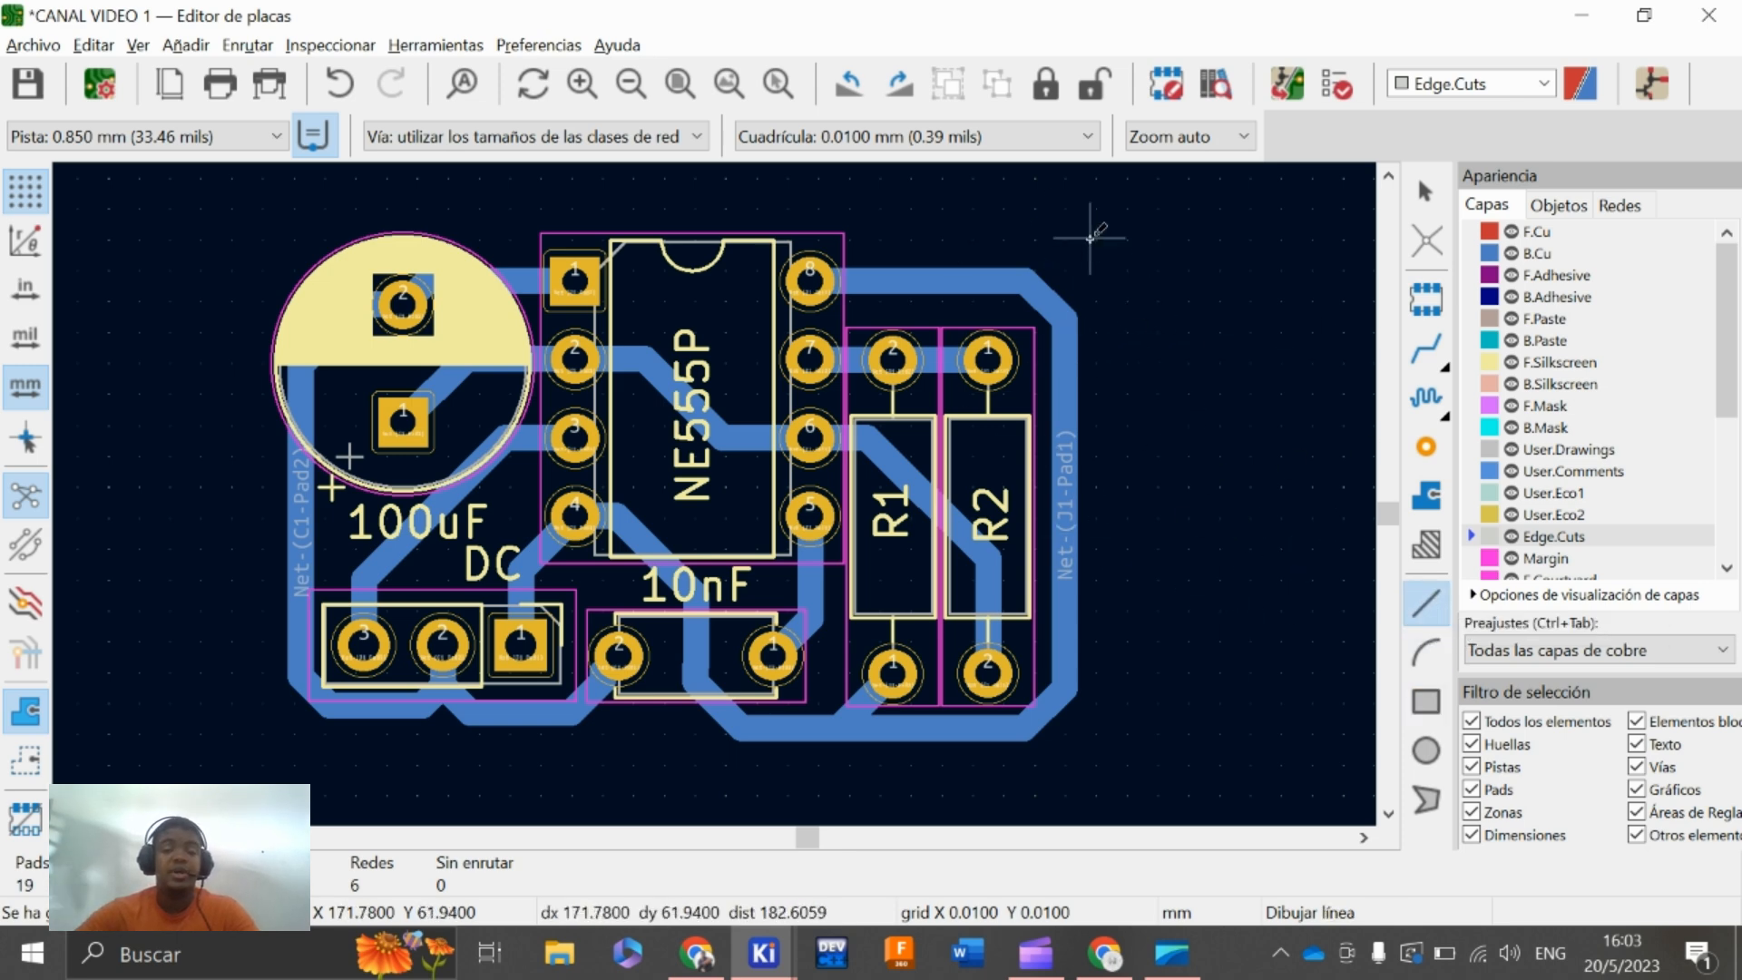
left_click(1426, 701)
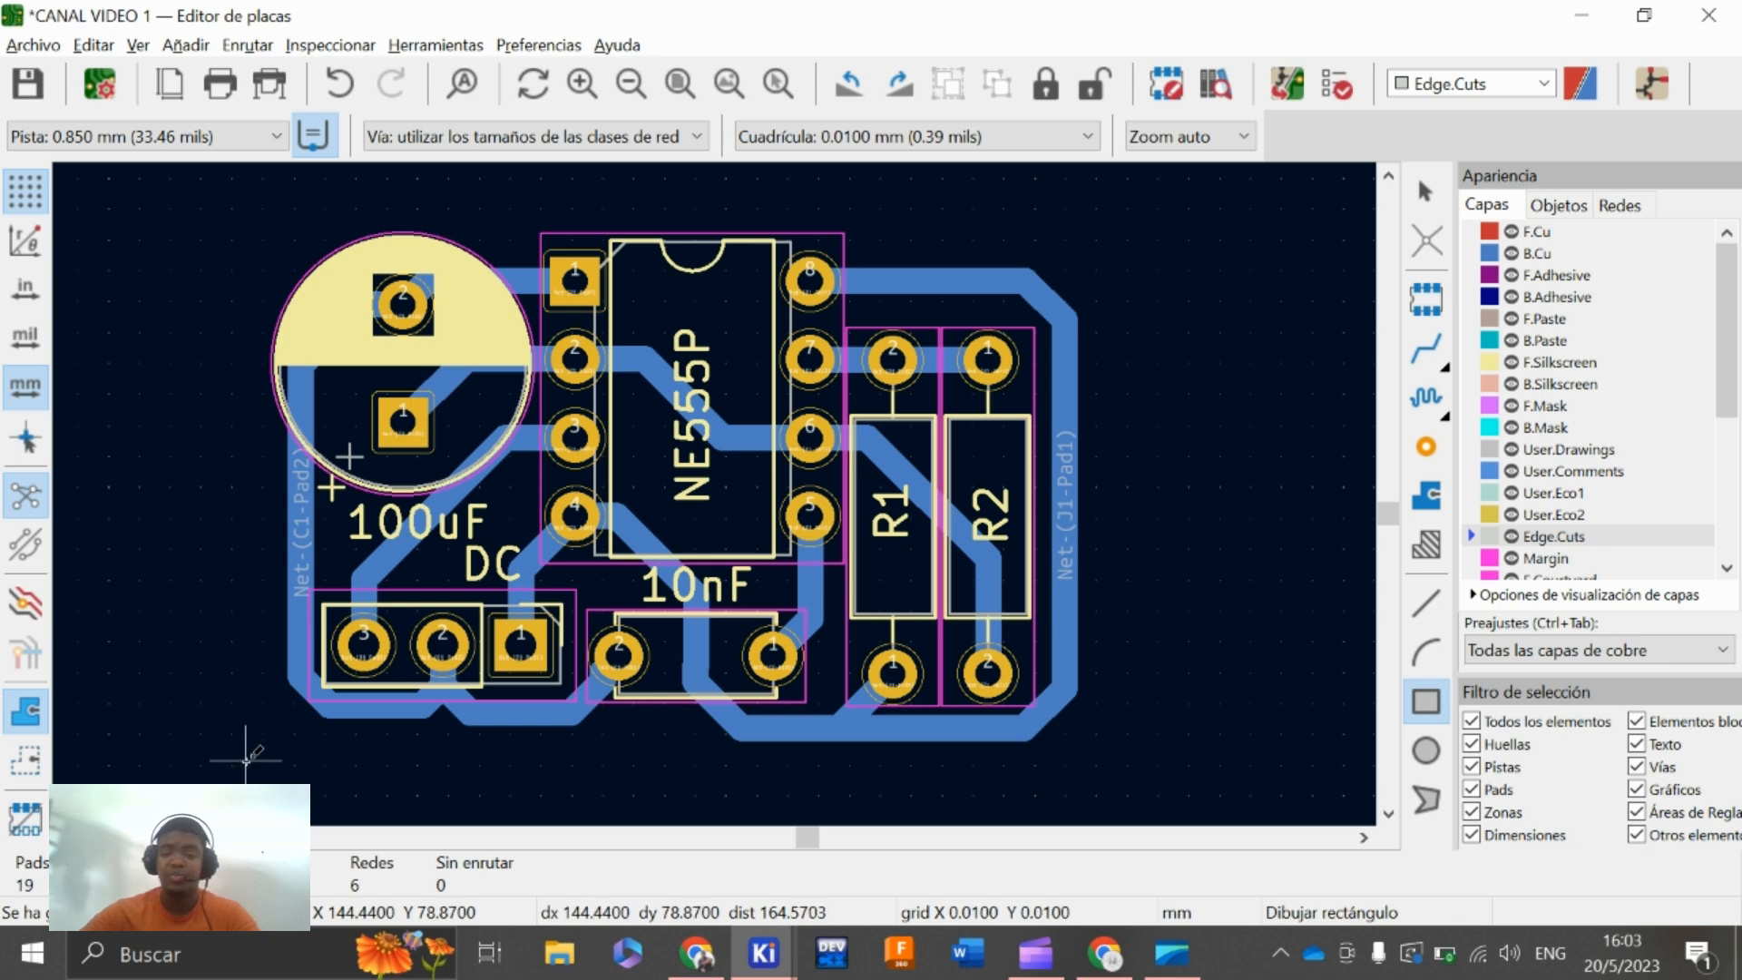
left_click(245, 760)
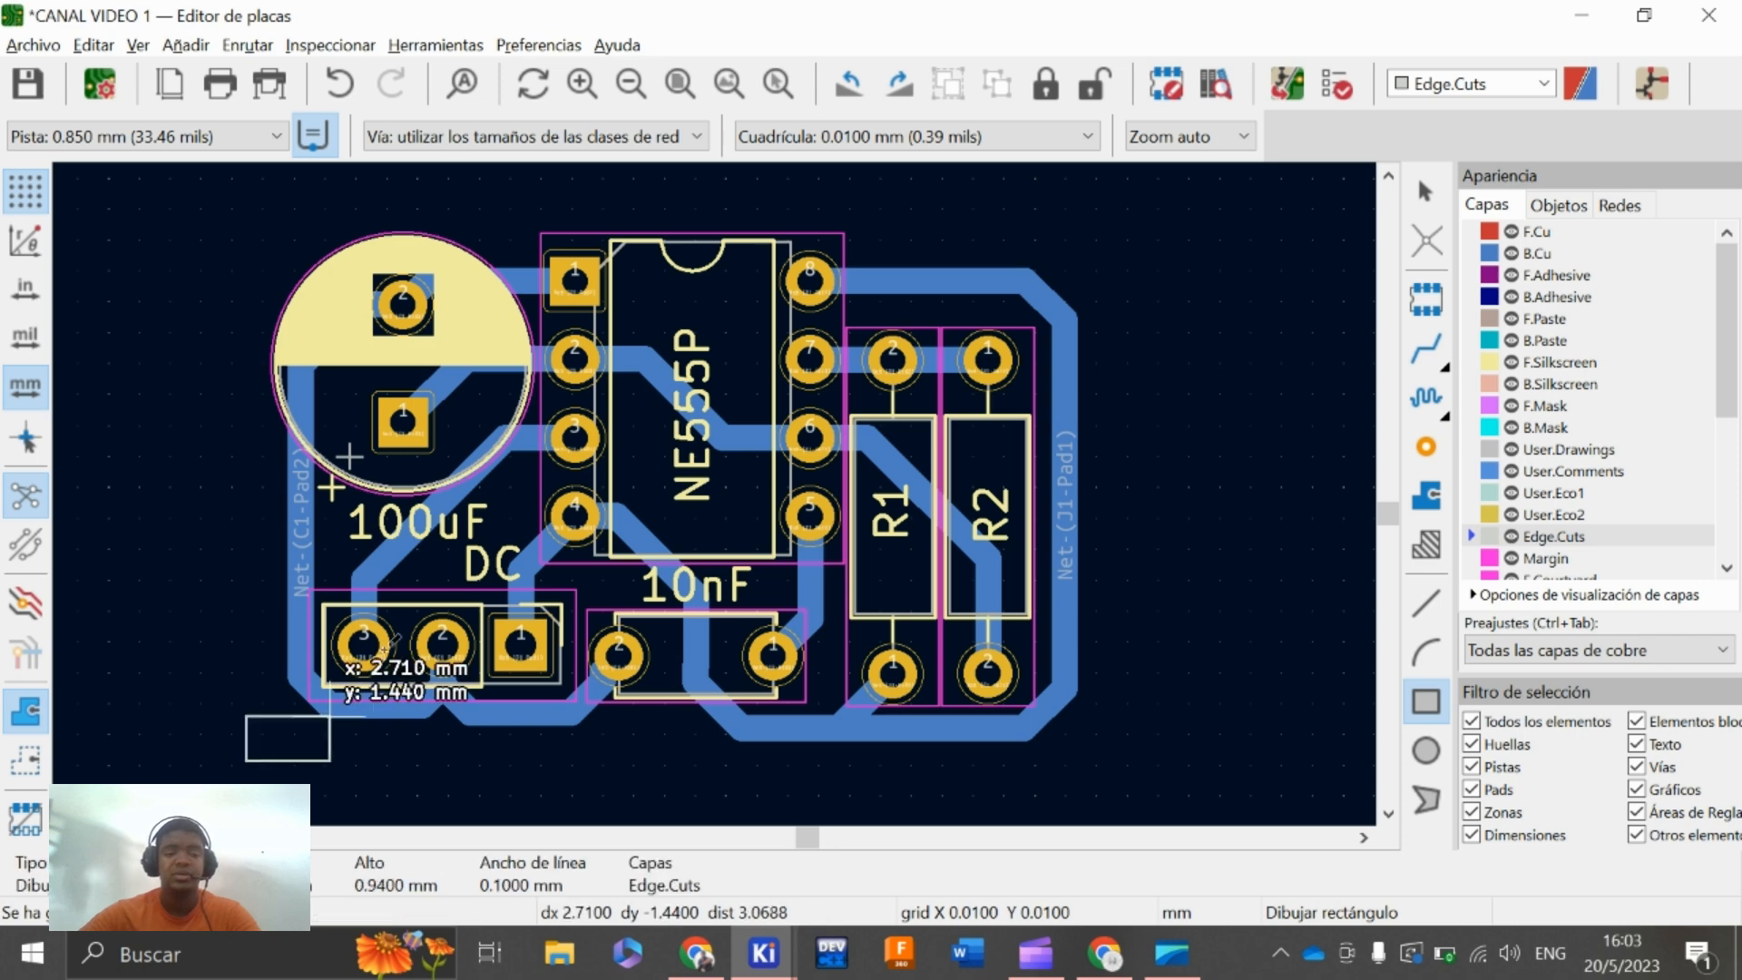
left_click(1103, 207)
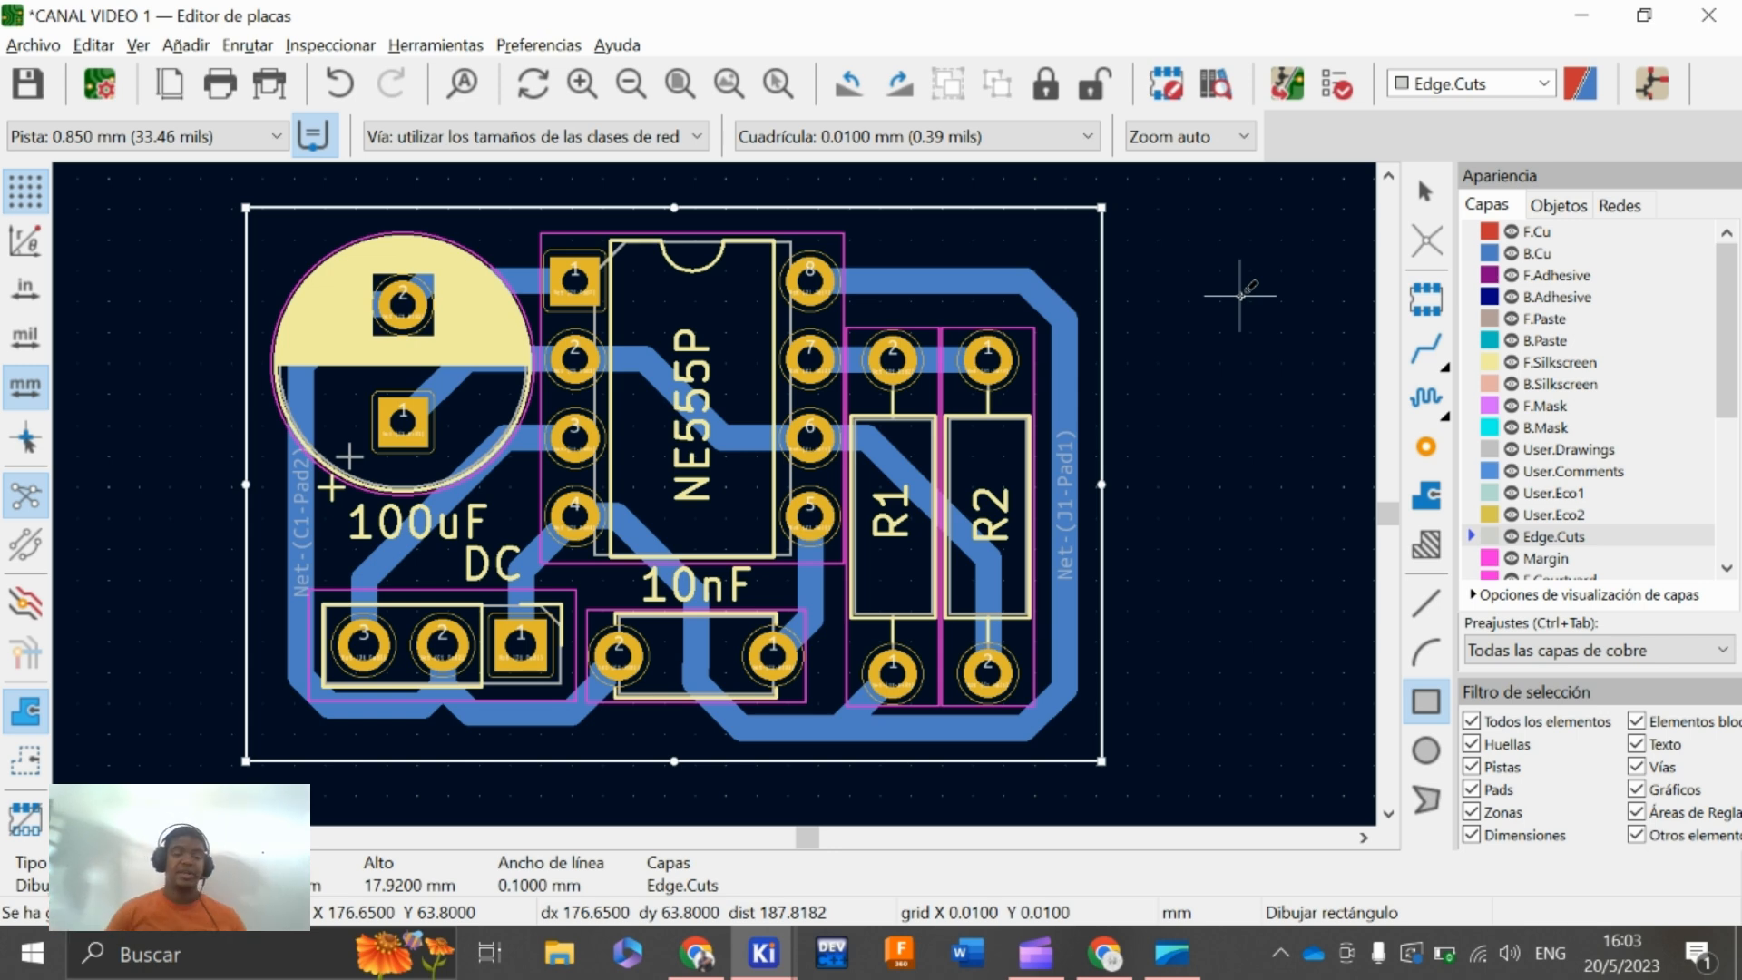
key("Escape")
key("Escape")
Select the Edge.Cuts rectangle, slightly adjust its top edge and upper-right corner, and clear the selection
middle_click_drag(1110, 342, 1134, 461)
left_click(1122, 331)
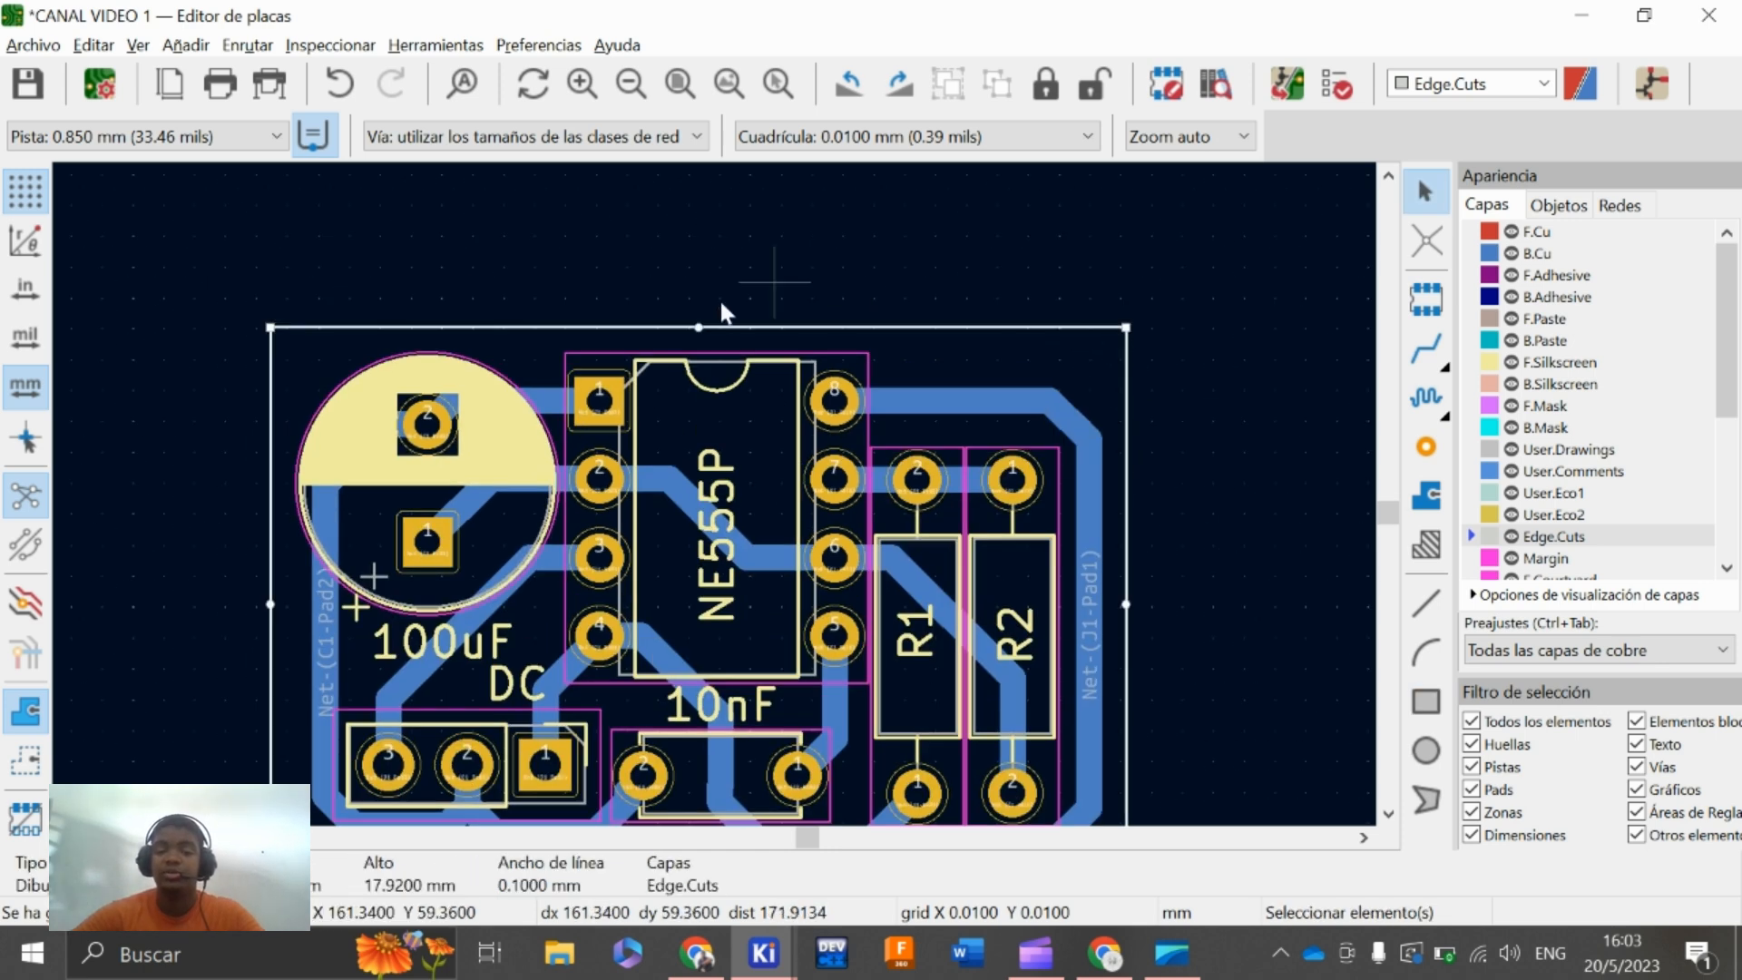
mouse_move(699, 327)
left_mouse_down()
mouse_move(697, 231)
mouse_move(698, 316)
mouse_move(716, 327)
left_mouse_up()
mouse_move(1126, 326)
left_mouse_down()
mouse_move(1247, 223)
mouse_move(1128, 330)
left_mouse_up()
left_click(1184, 470)
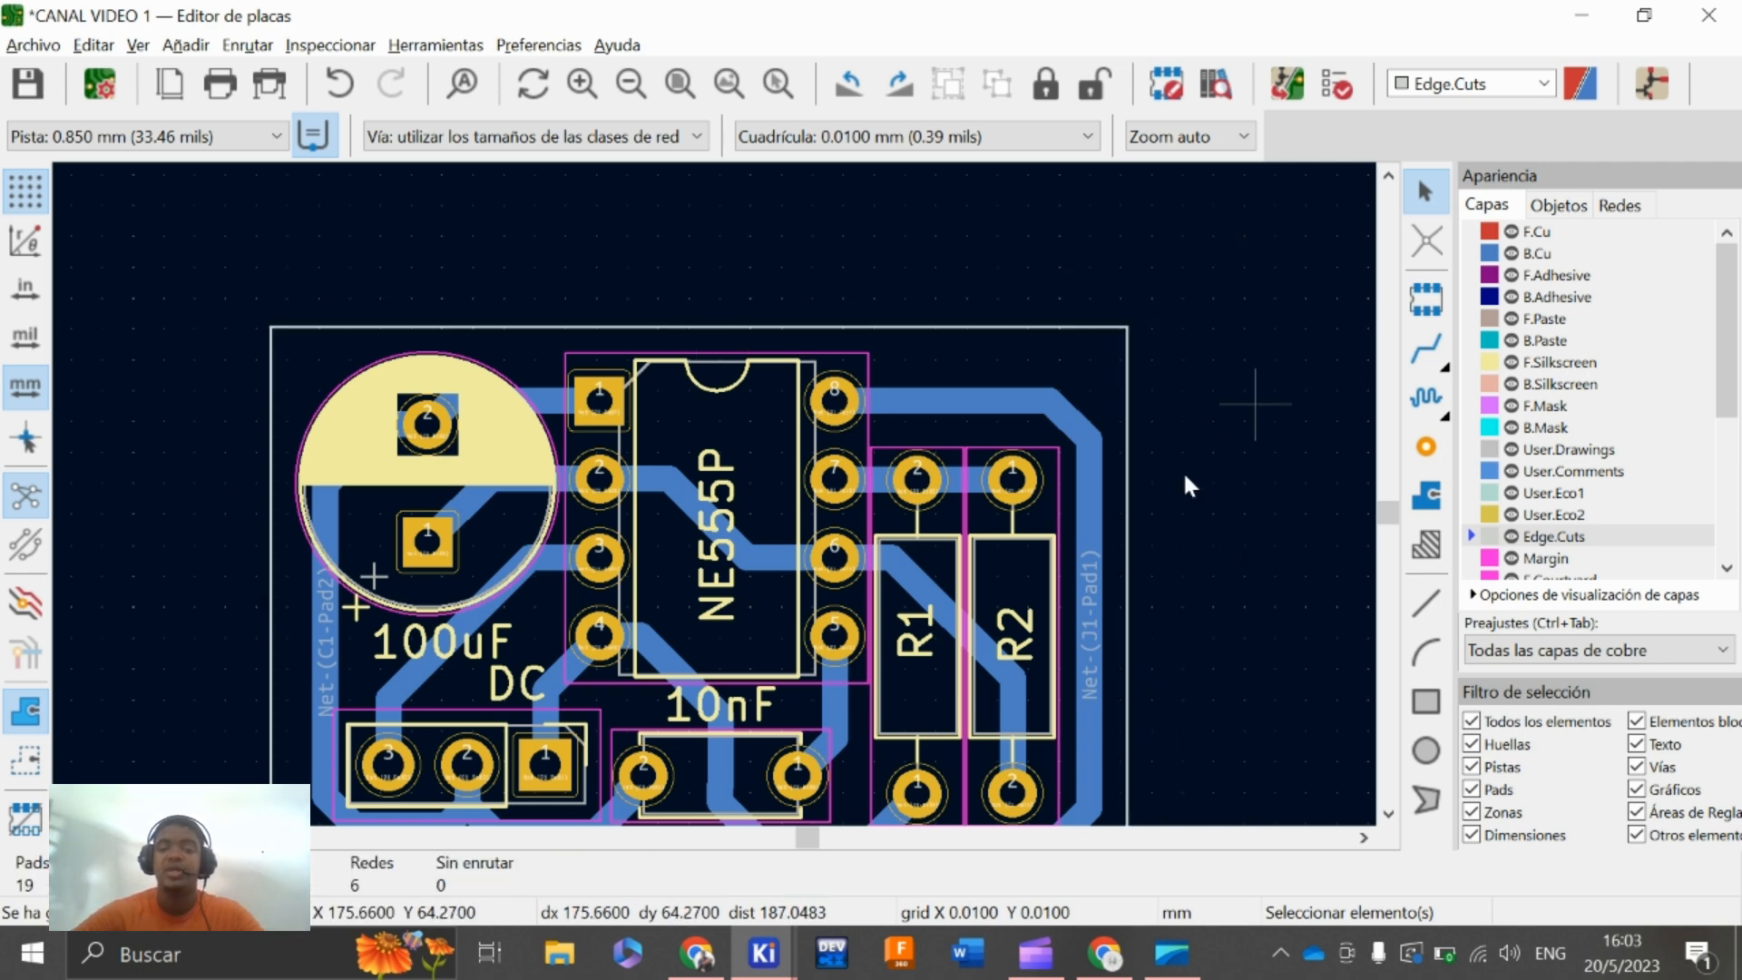
scroll(760, 450, "down", 3)
scroll(762, 472, "up", 2)
scroll(765, 500, "up", 2)
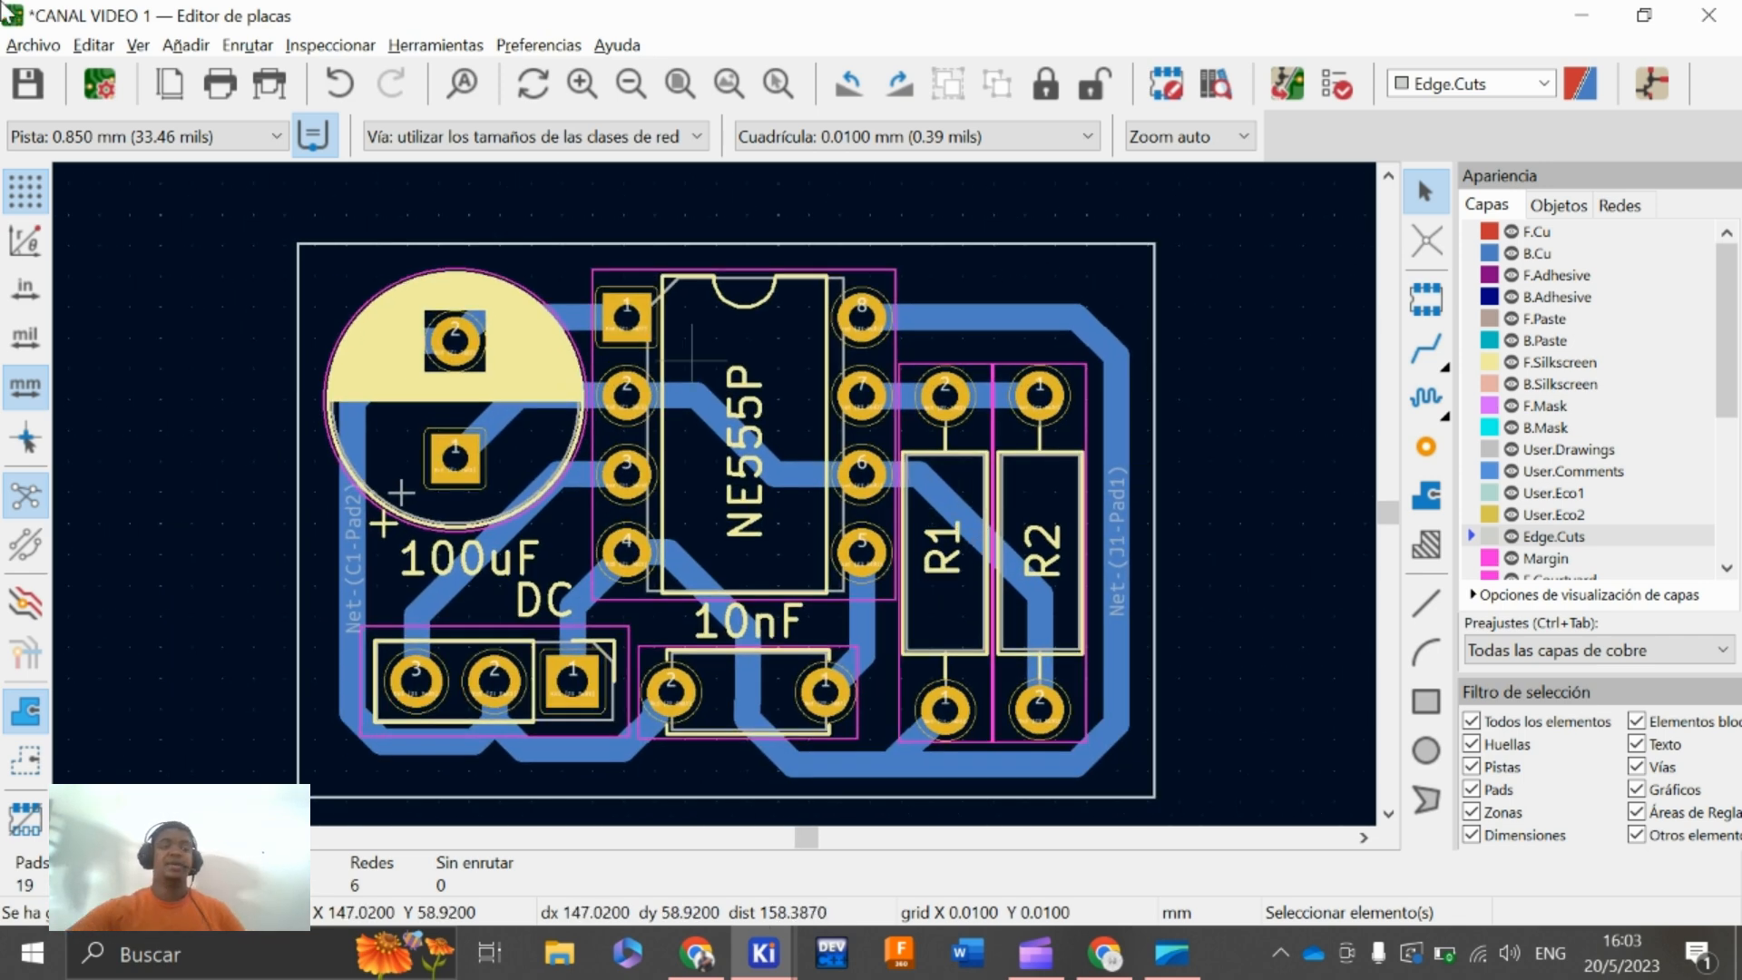
Add the text "NE555 astable" on the F.Silkscreen layer and place it above U1 at the board's top edge
left_click(205, 50)
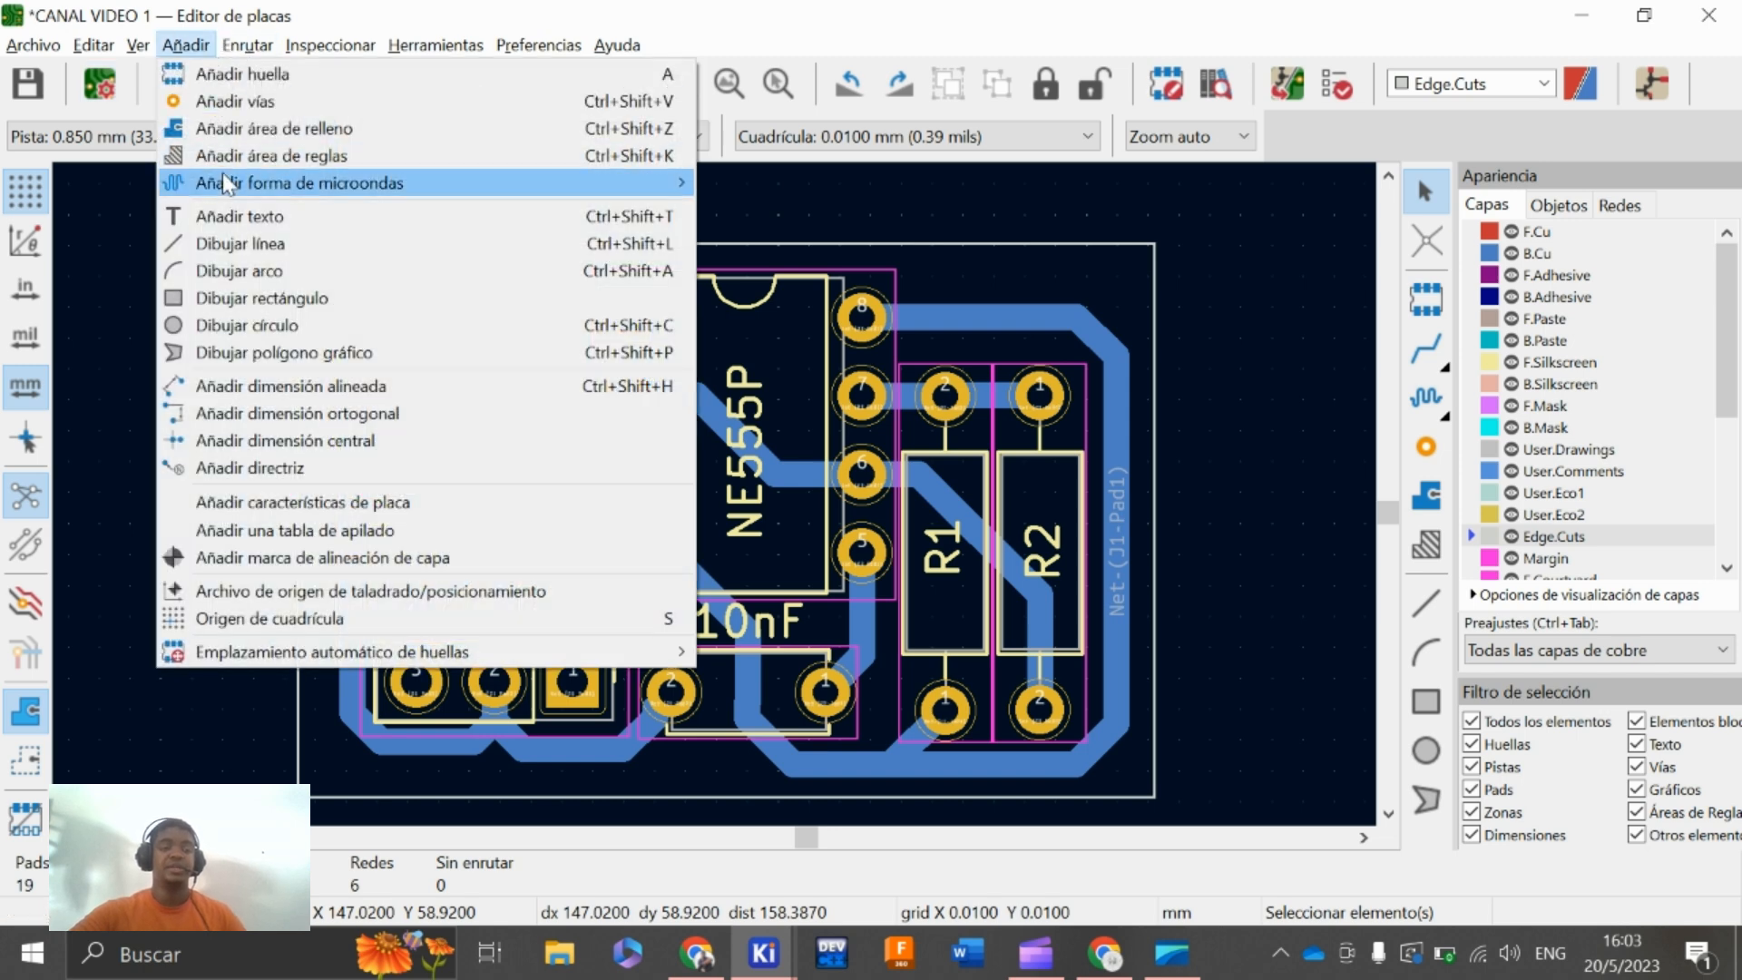
left_click(234, 218)
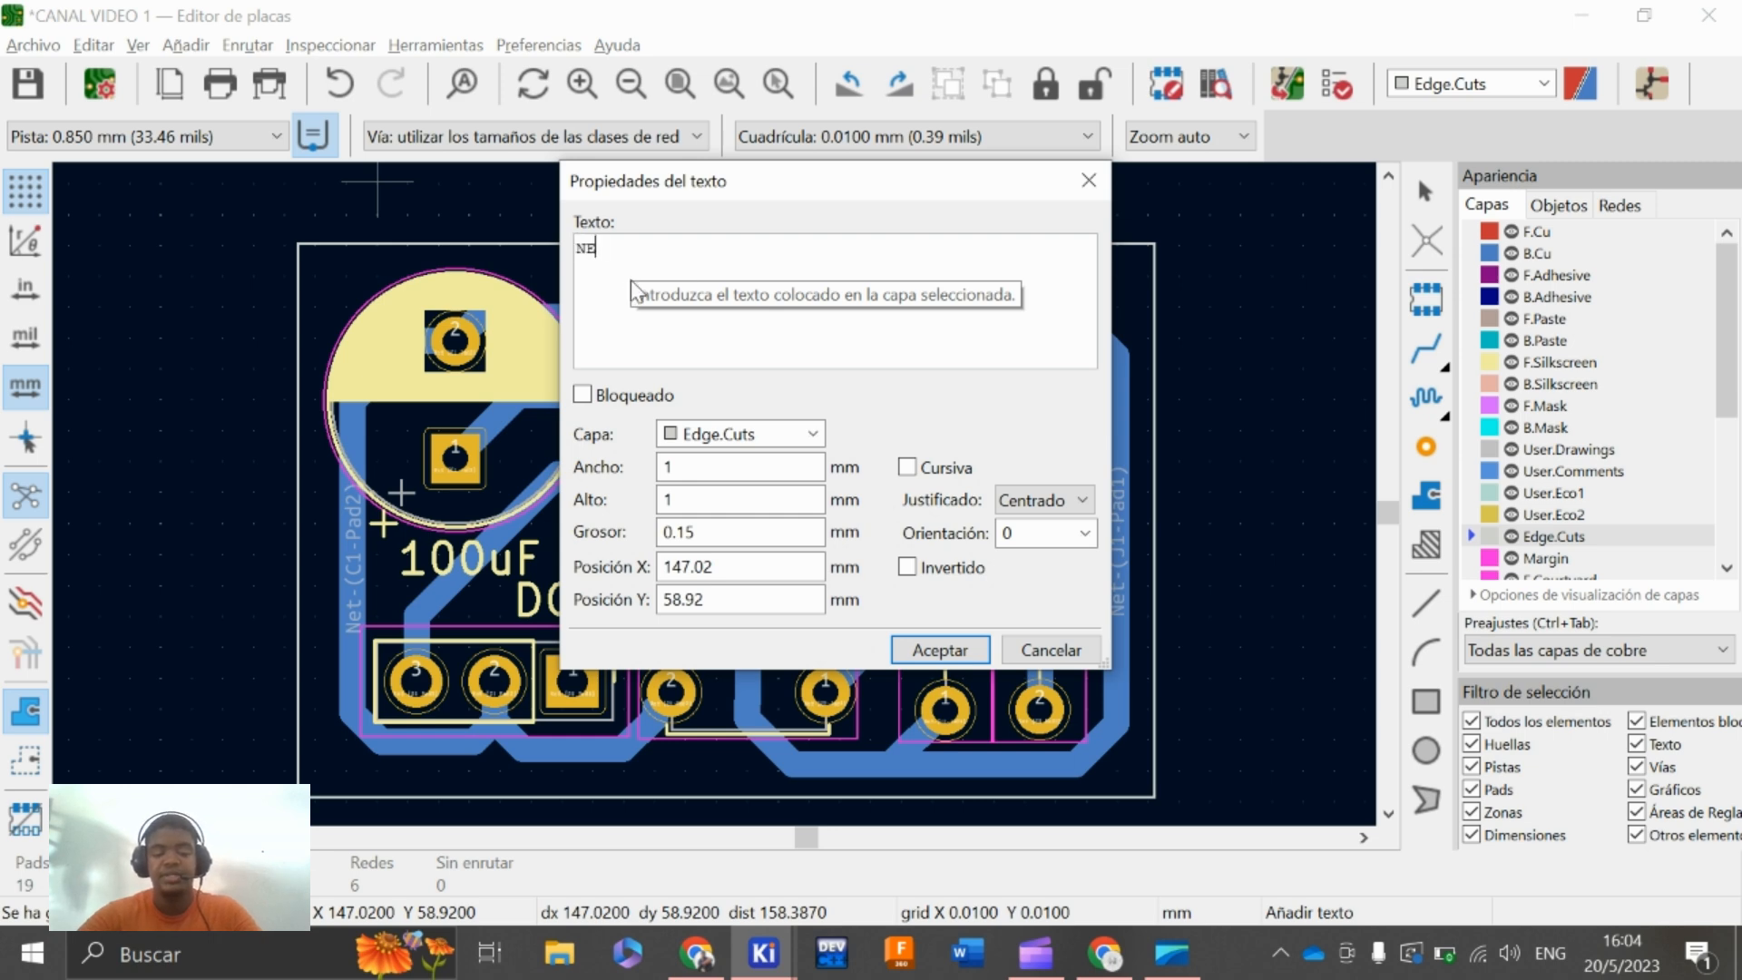
type("NE555 as")
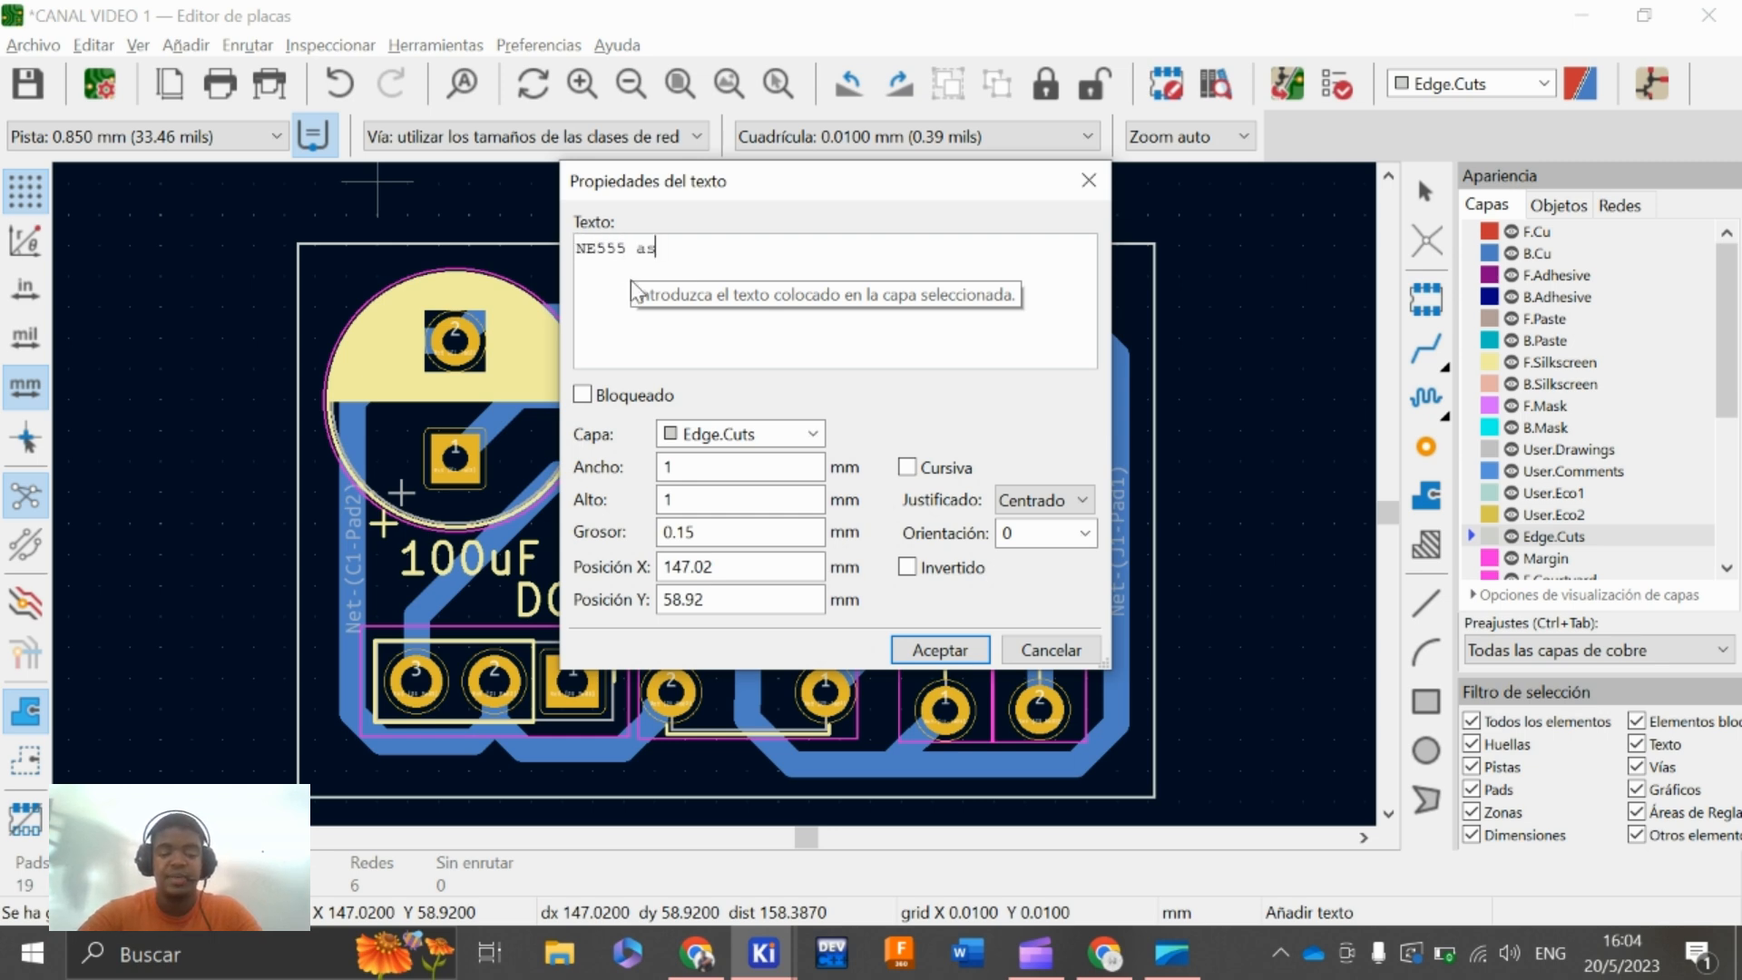
type("table")
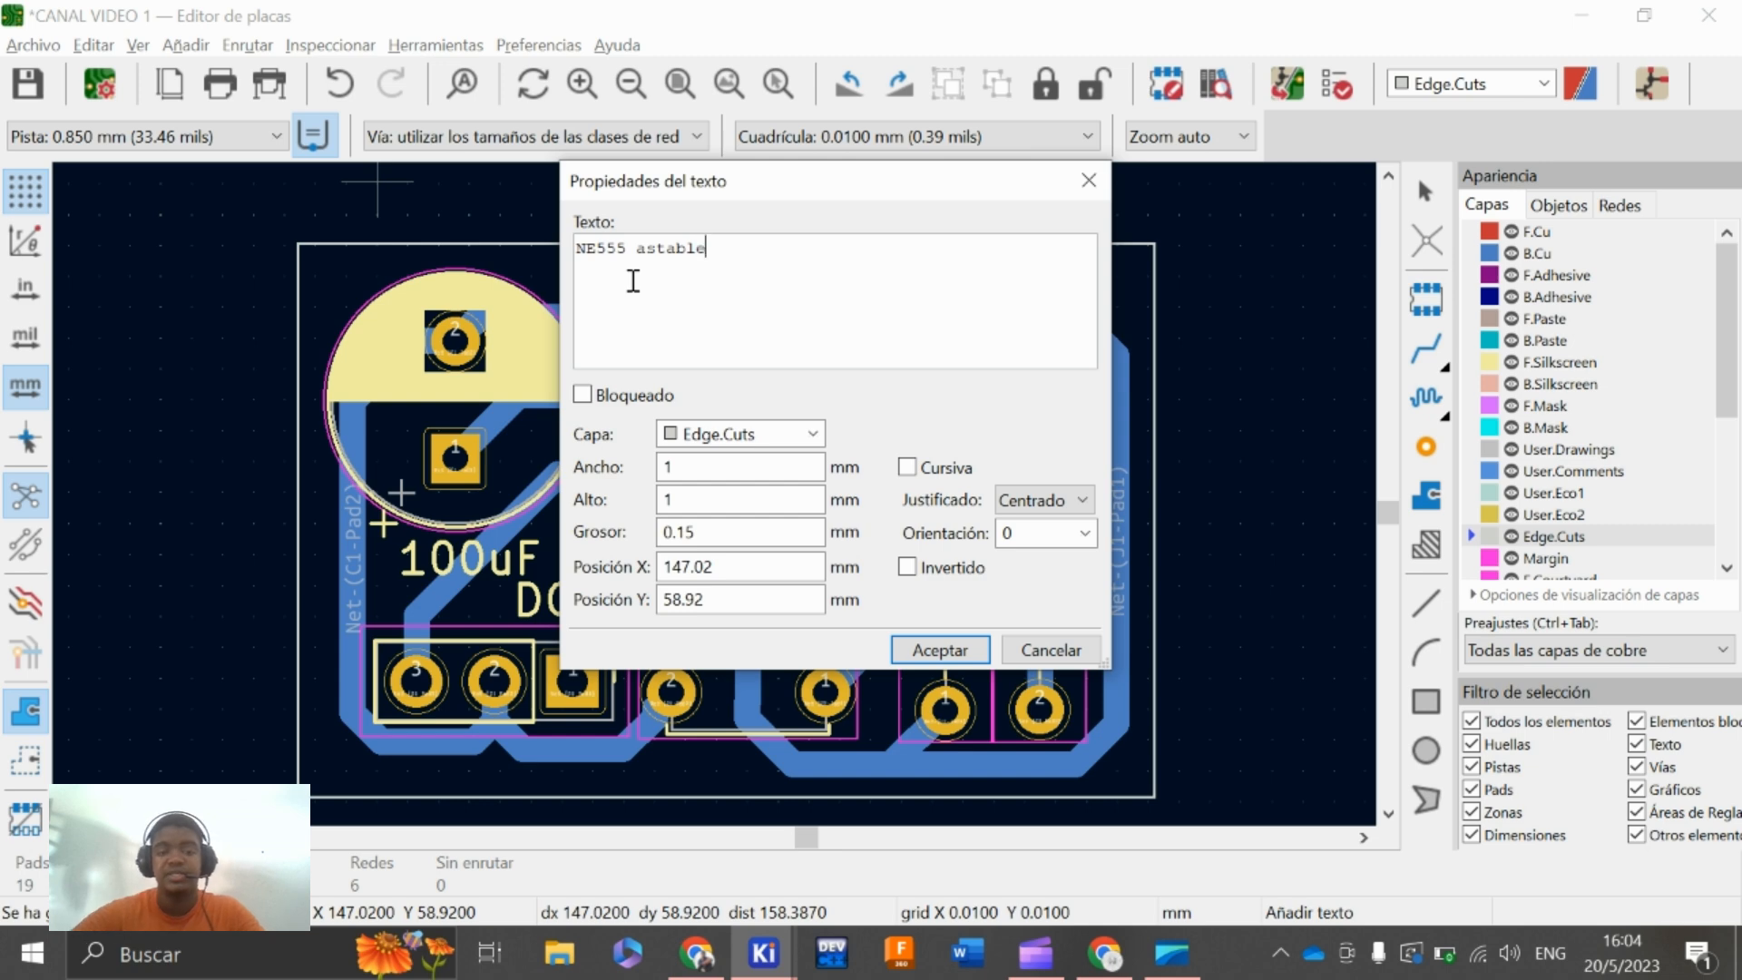
left_click(737, 435)
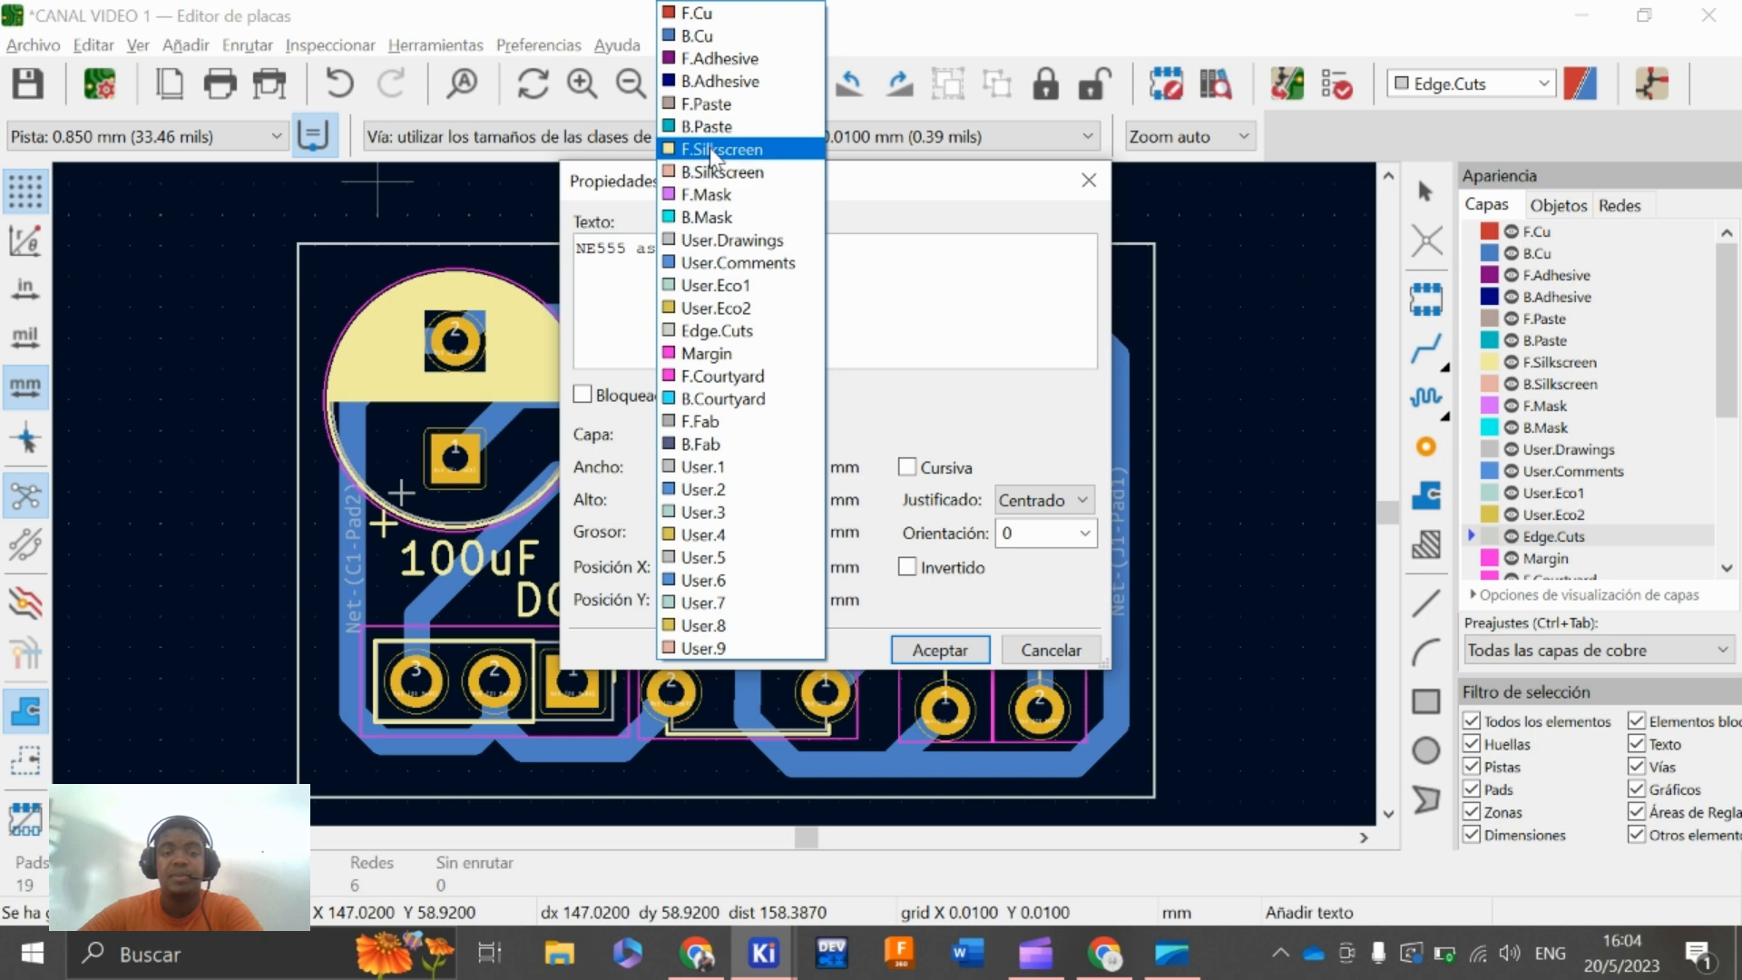
left_click(713, 150)
left_click(939, 648)
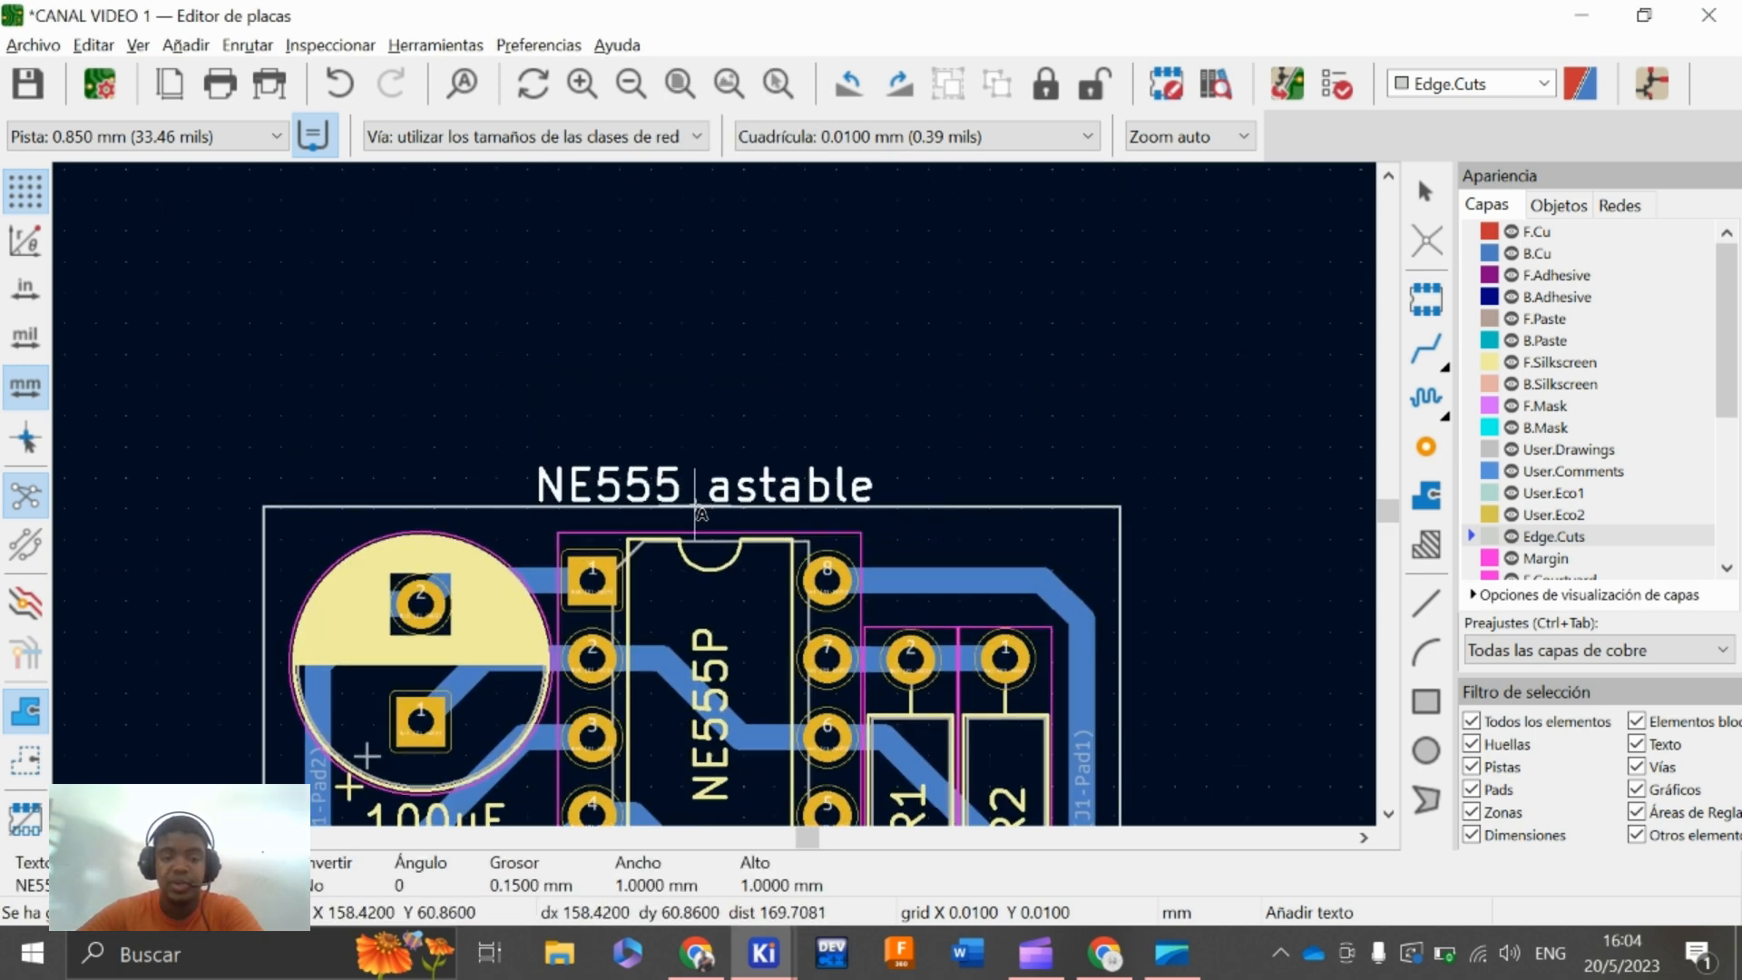
key("Escape")
Extend the board outline's top edge upward and position the silkscreen title between that edge and U1
left_click(693, 505)
left_click_drag(692, 506, 692, 414)
left_click(724, 496)
left_click_drag(723, 495, 715, 488)
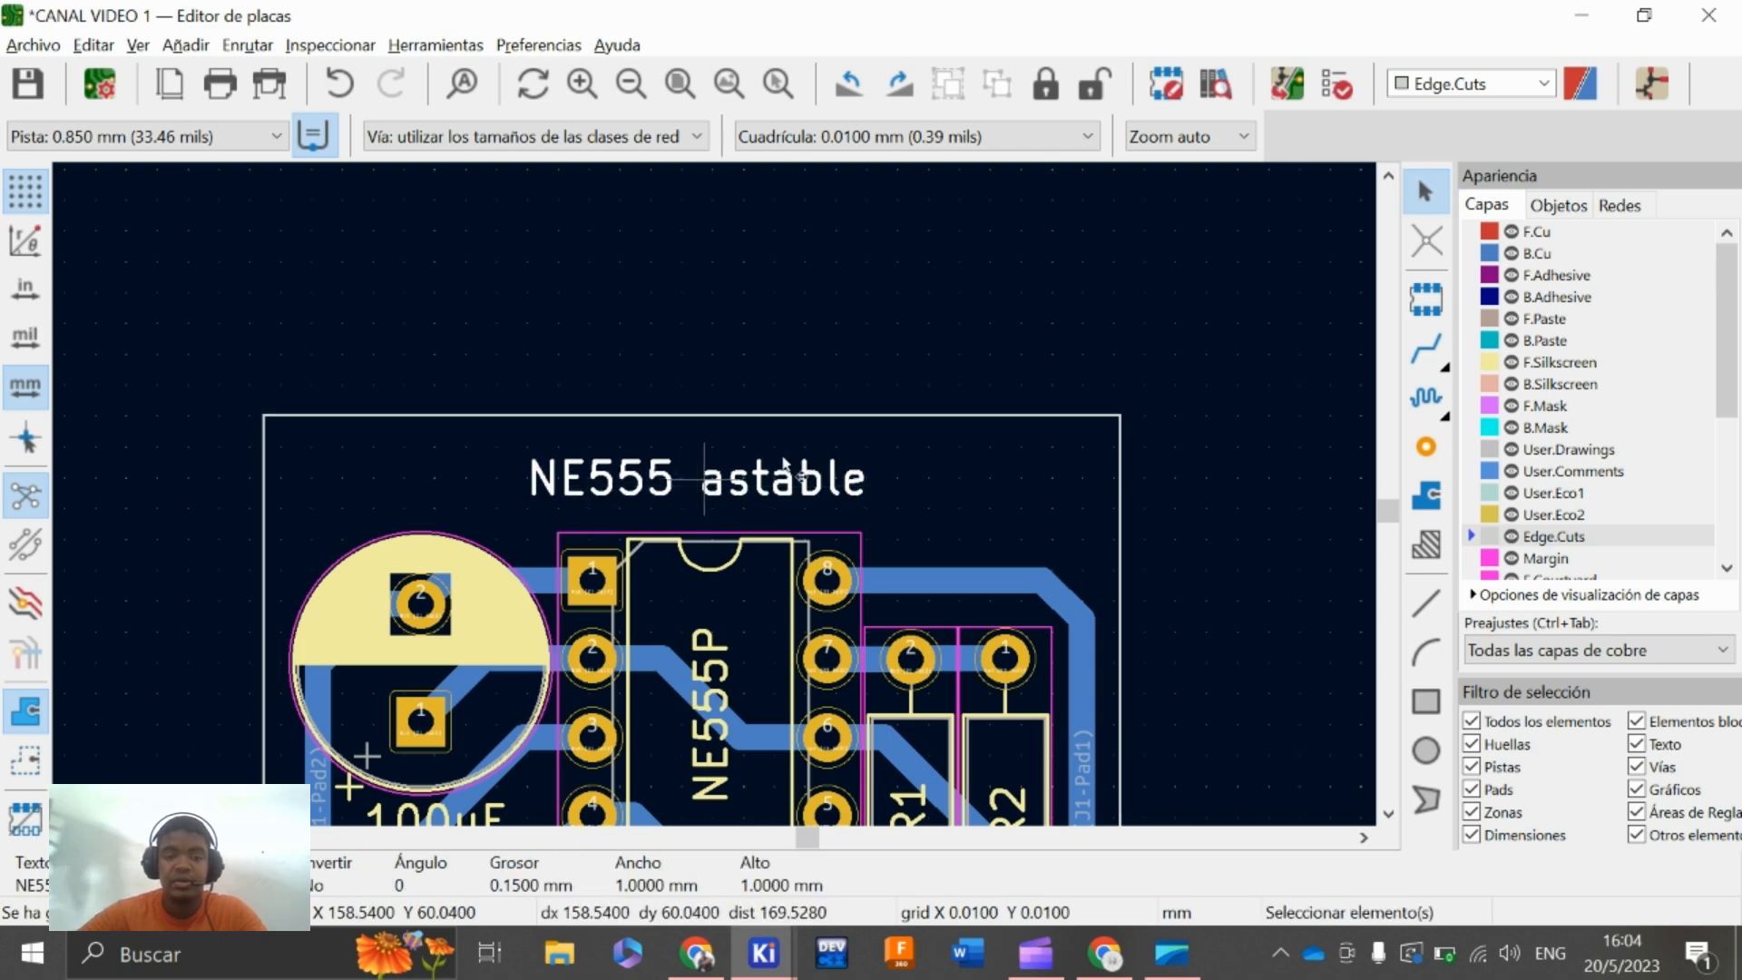
left_click(810, 372)
Change the silkscreen title's wording to "NE555 ASTABLE"
left_click(742, 481)
key("e")
left_click(754, 249)
double_click(641, 250)
type("AS")
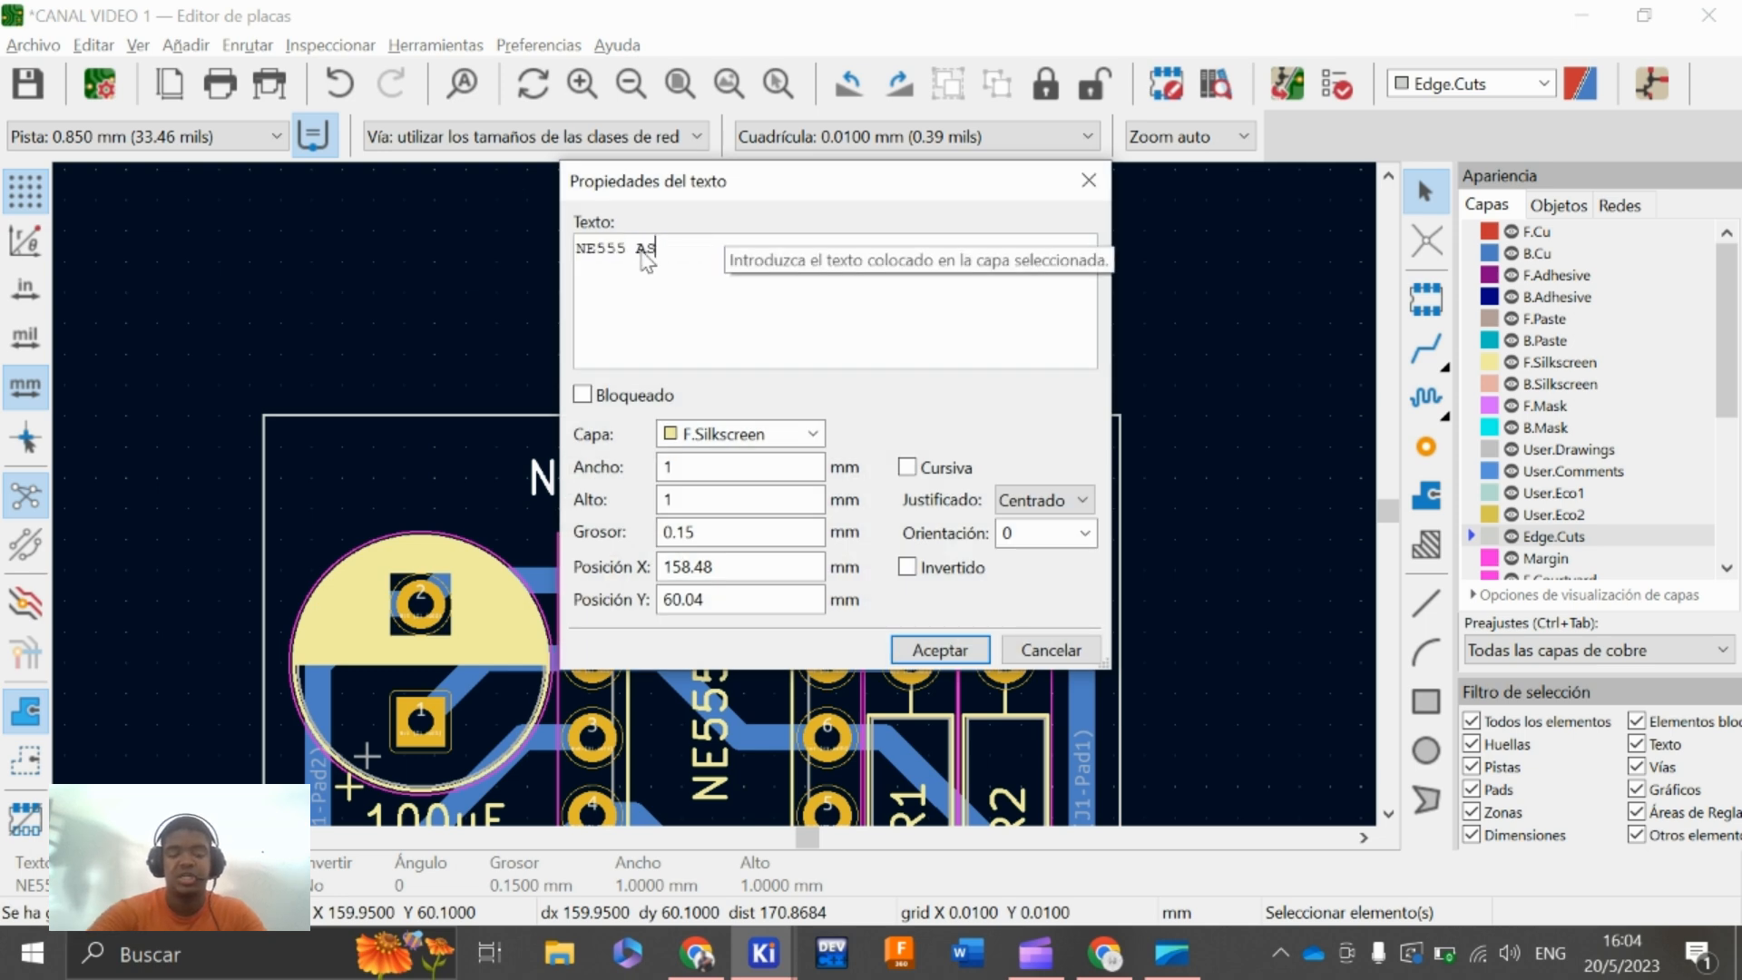
type("TABLE")
left_click(934, 647)
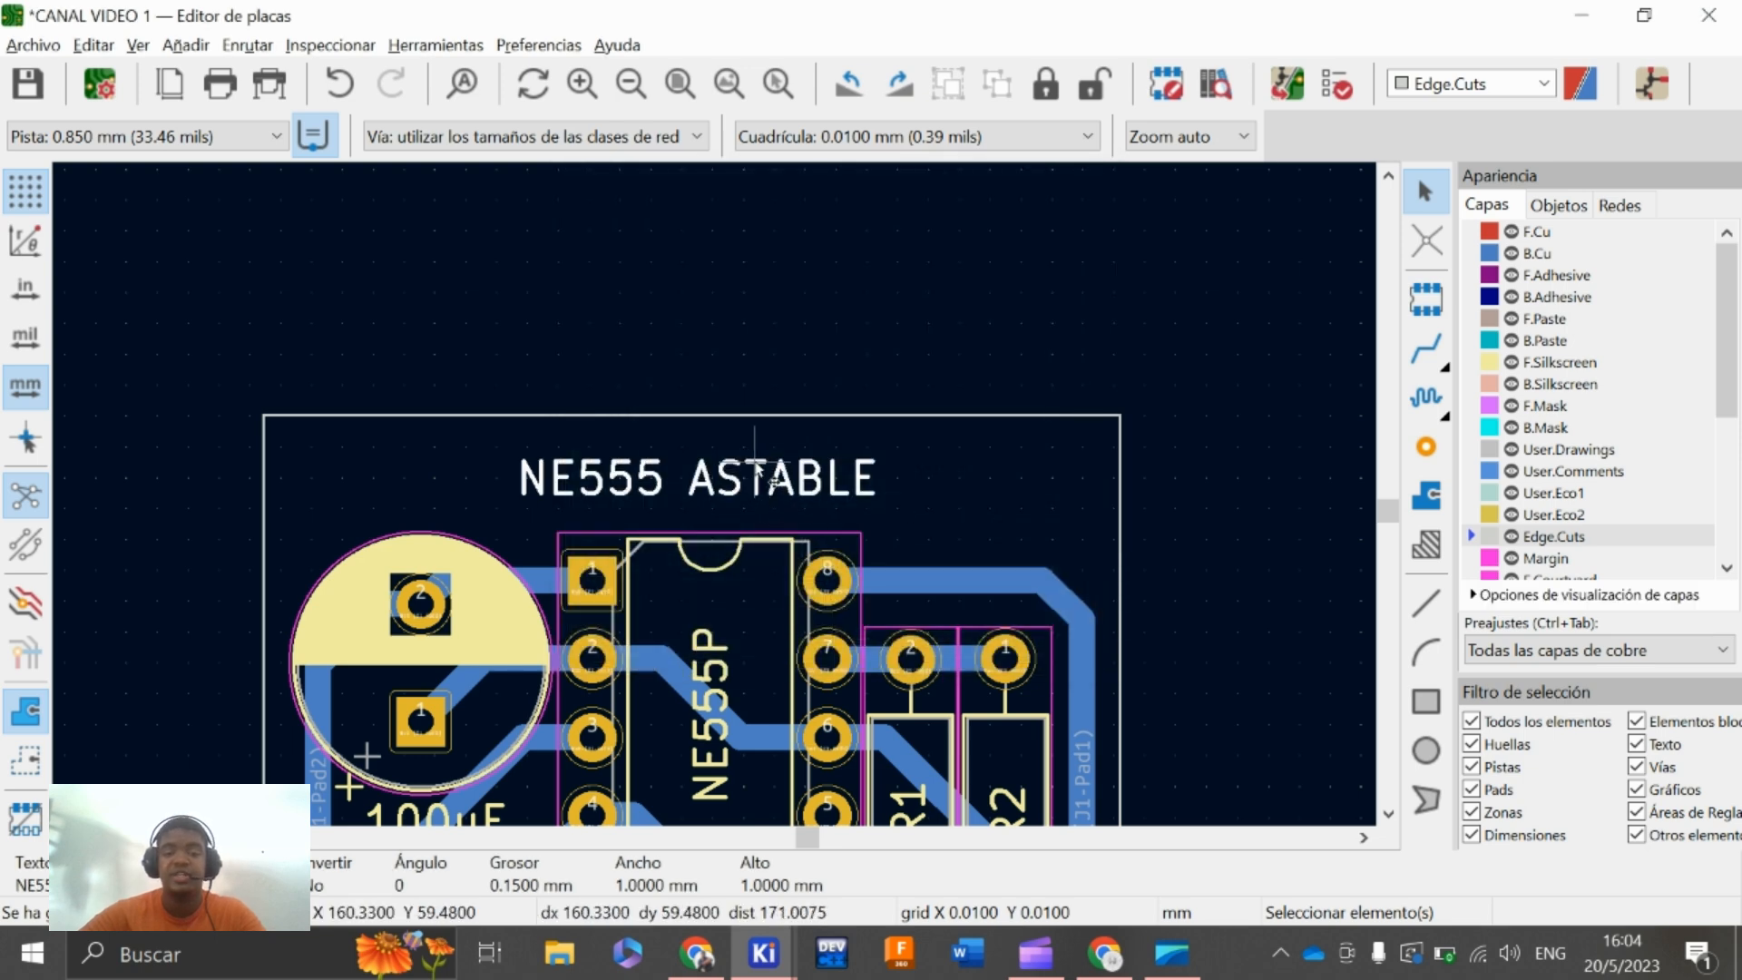
key("Escape")
Try a text width of 2 mm on the "NE555 ASTABLE" title
left_click(757, 465)
double_click(758, 469)
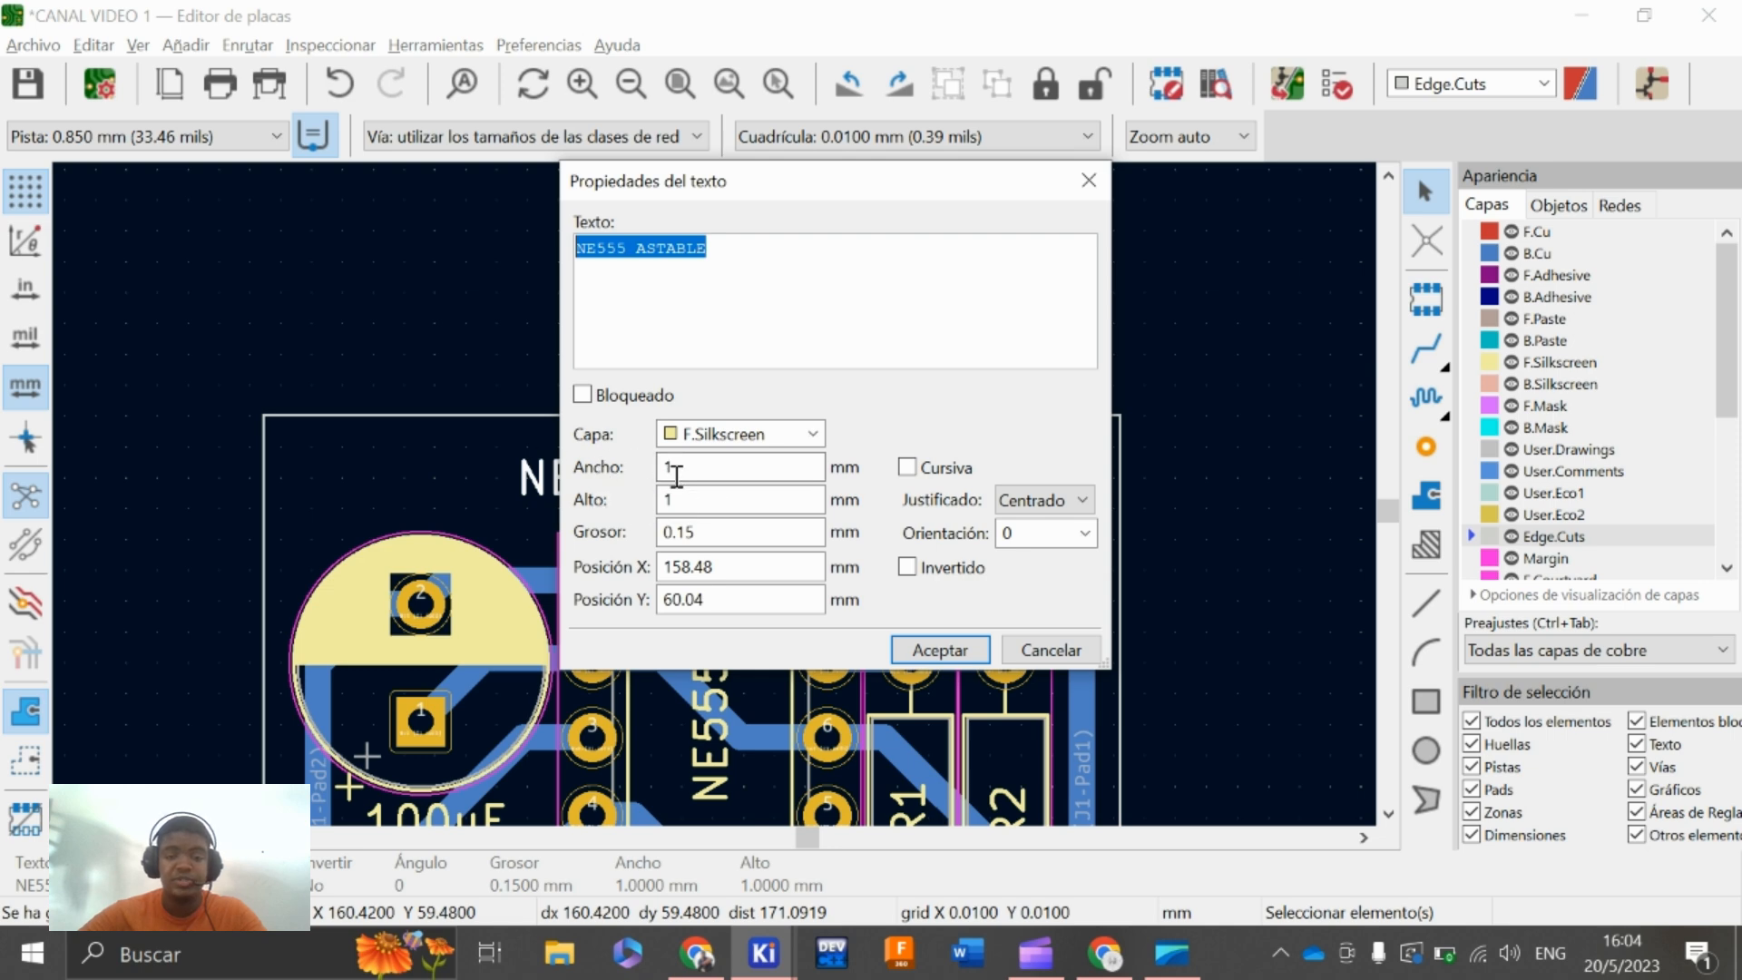
double_click(672, 469)
type("2")
left_click(940, 649)
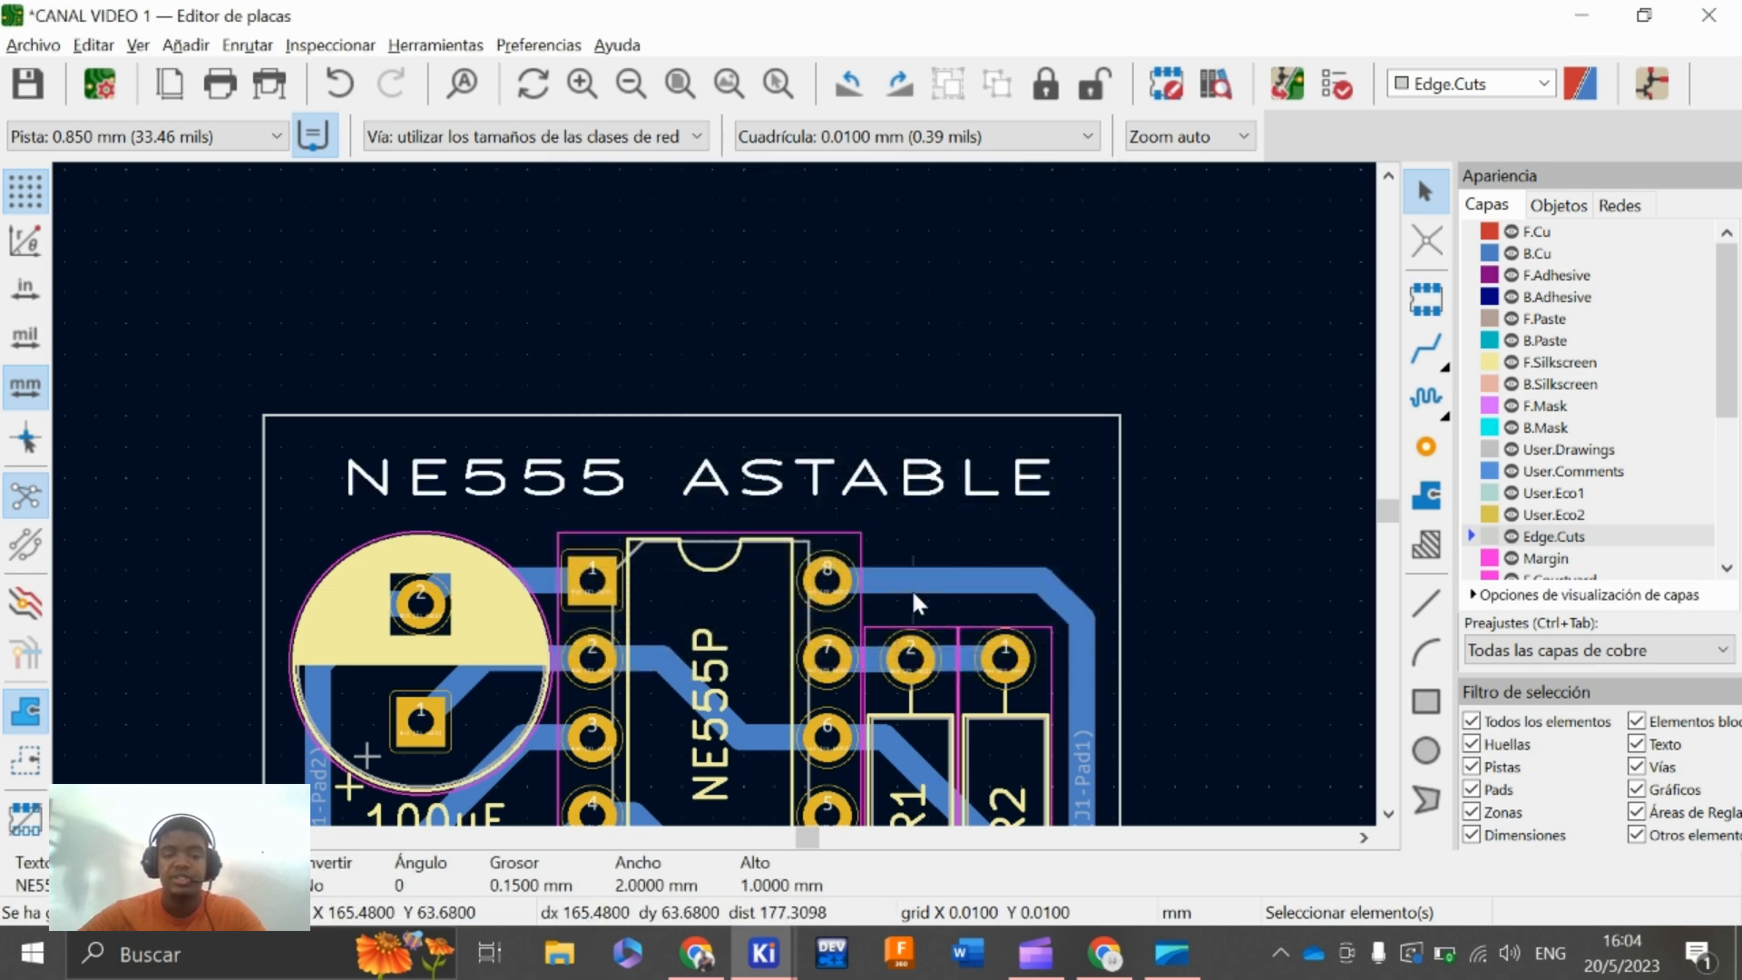
Set the title's text height to 2 mm and its width to 1 mm
double_click(713, 490)
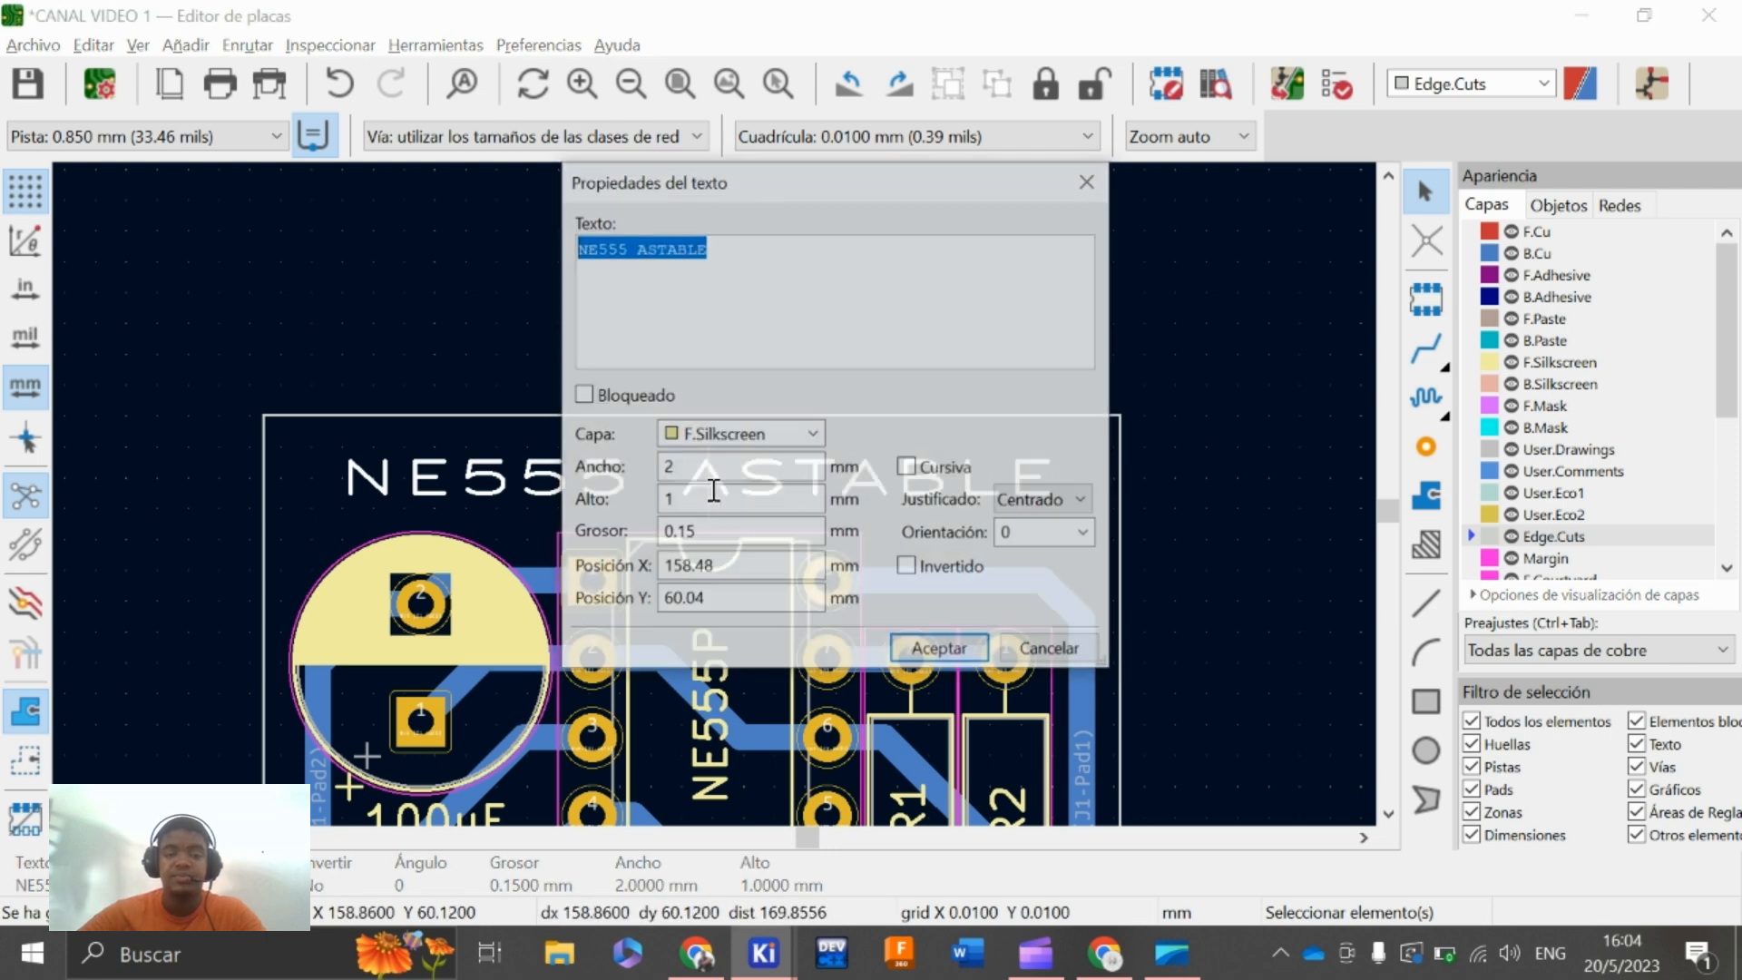
double_click(668, 498)
type("2")
double_click(651, 468)
type("1")
left_click(935, 650)
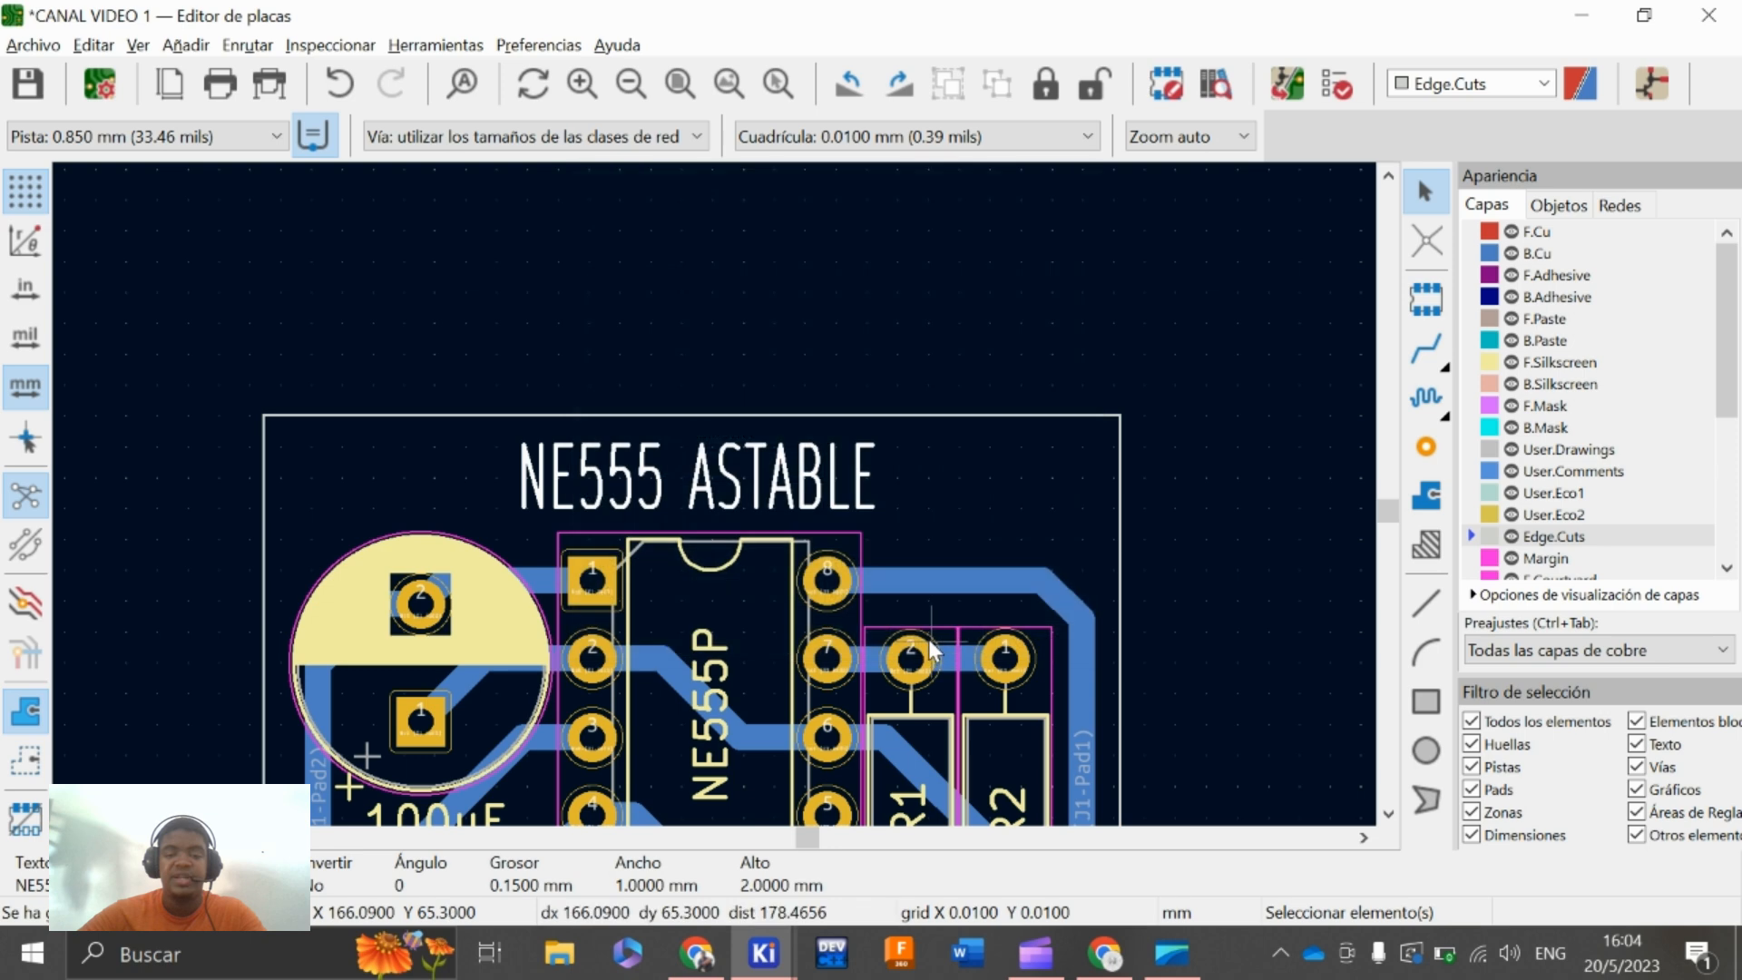
Set the title's text width to 2 mm to match its height
double_click(705, 493)
double_click(666, 467)
type("2")
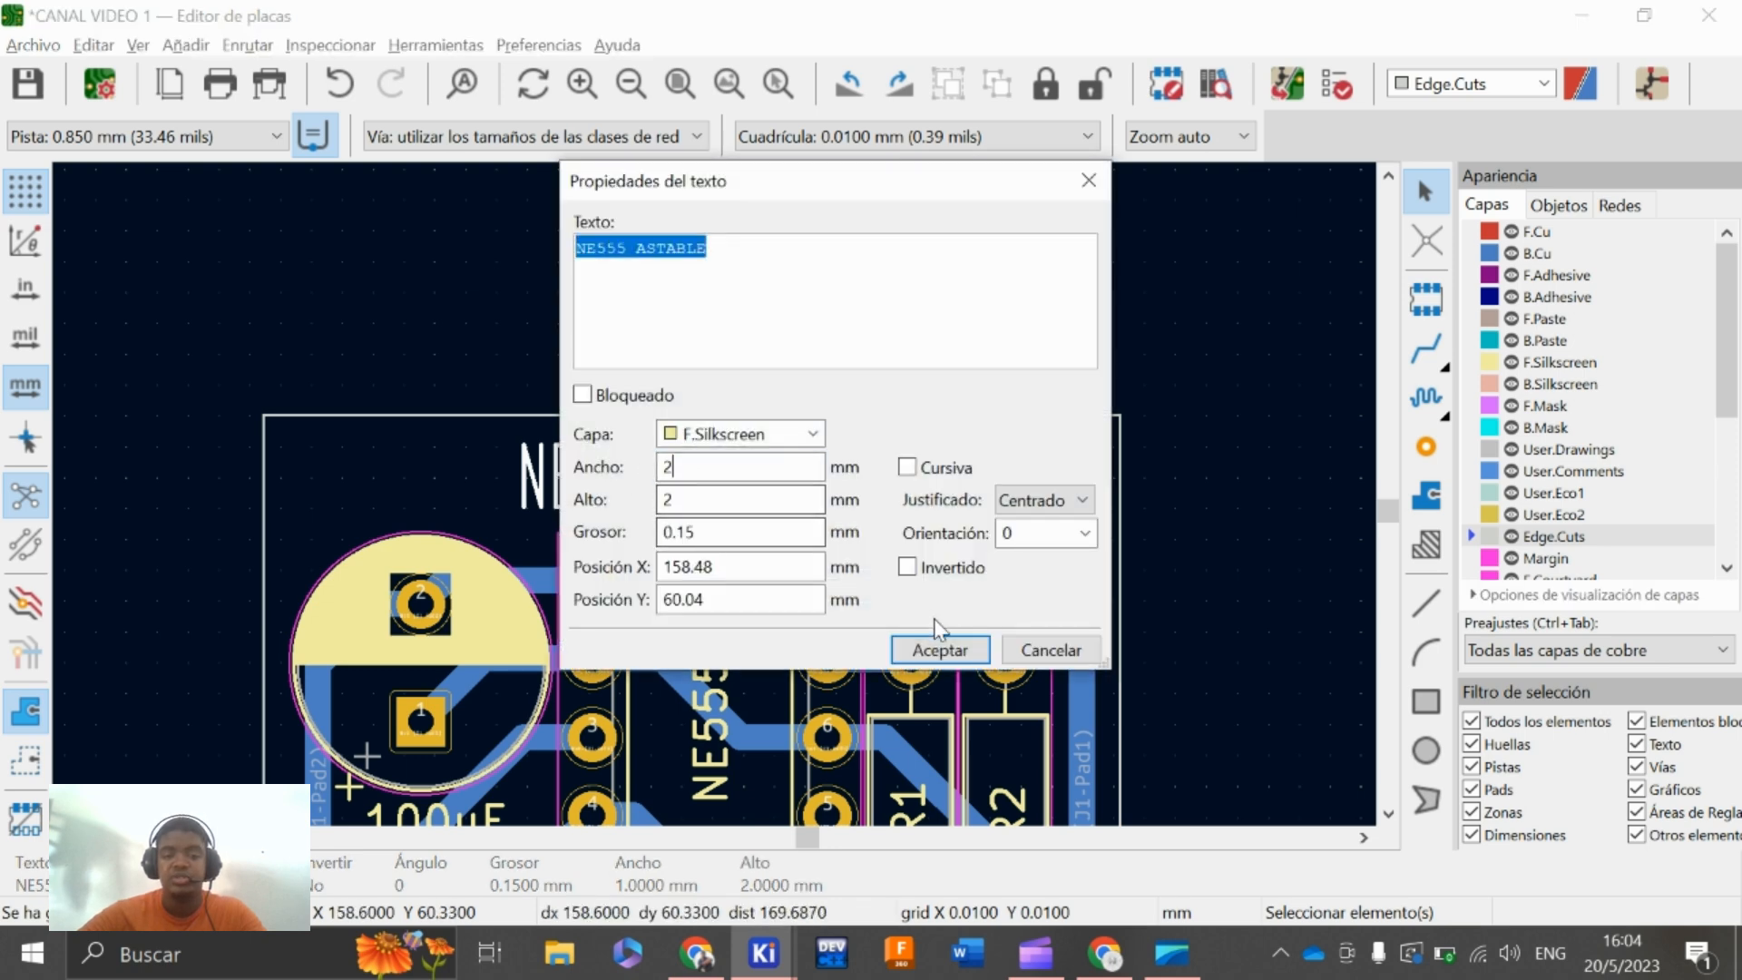
left_click(940, 649)
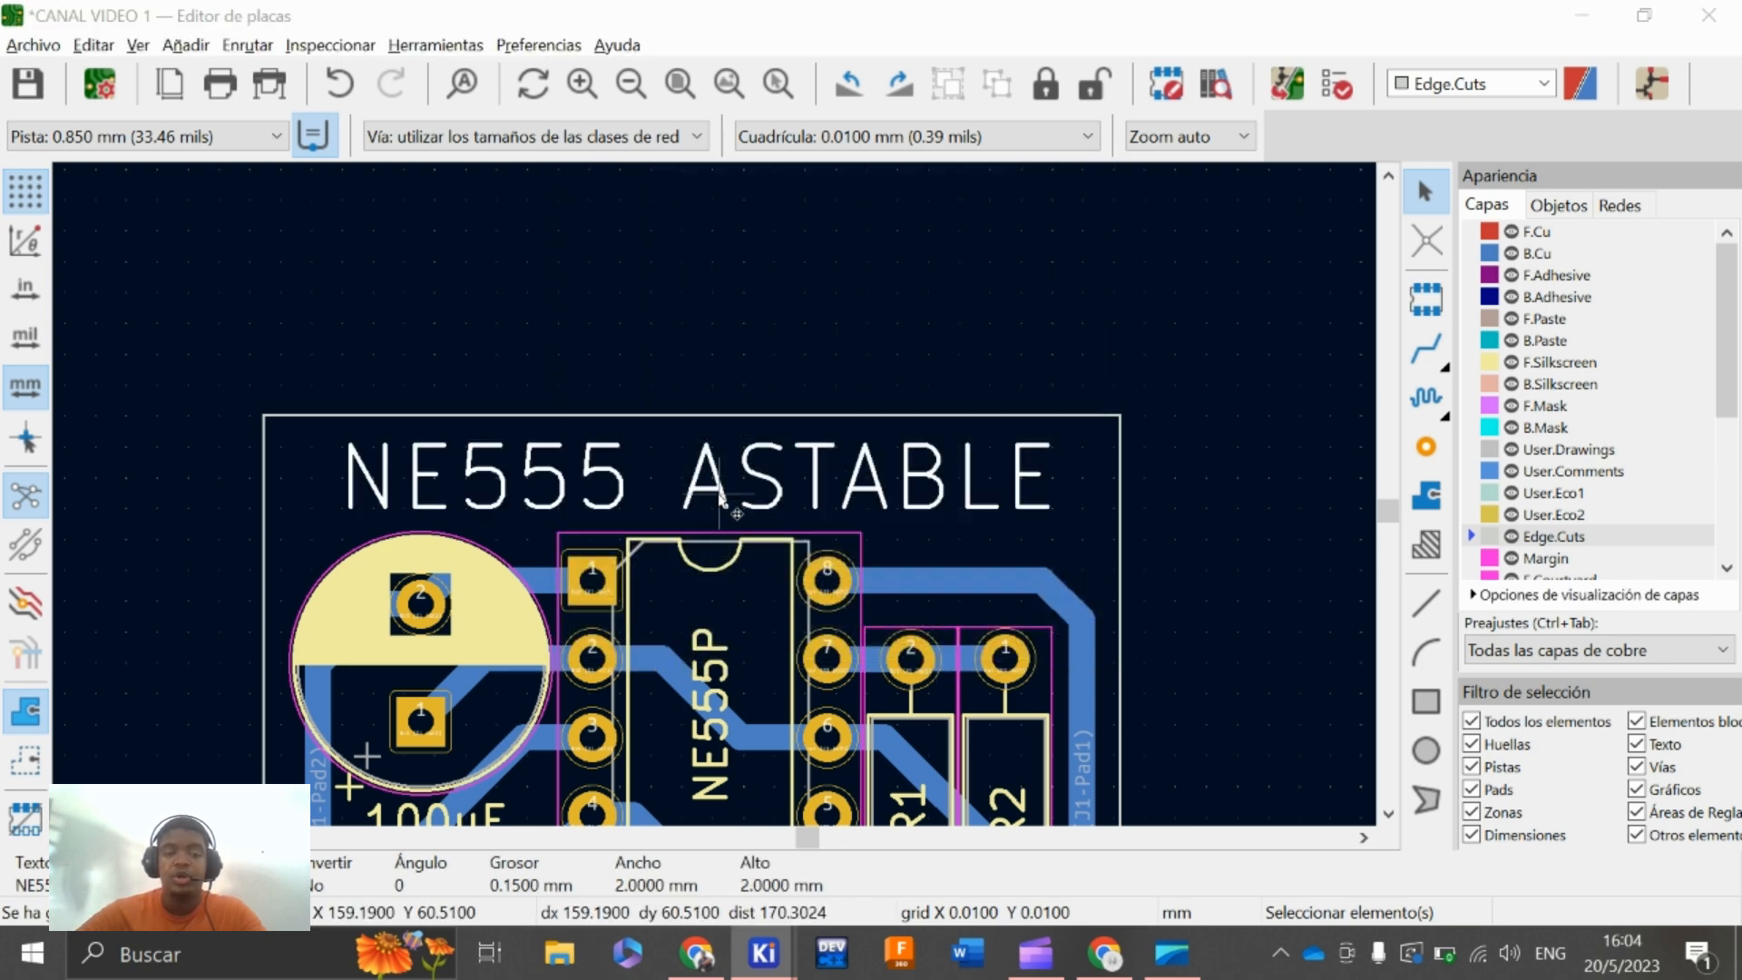
Try to set the "NE555 ASTABLE" title's line thickness to 2 mm
double_click(719, 497)
double_click(701, 532)
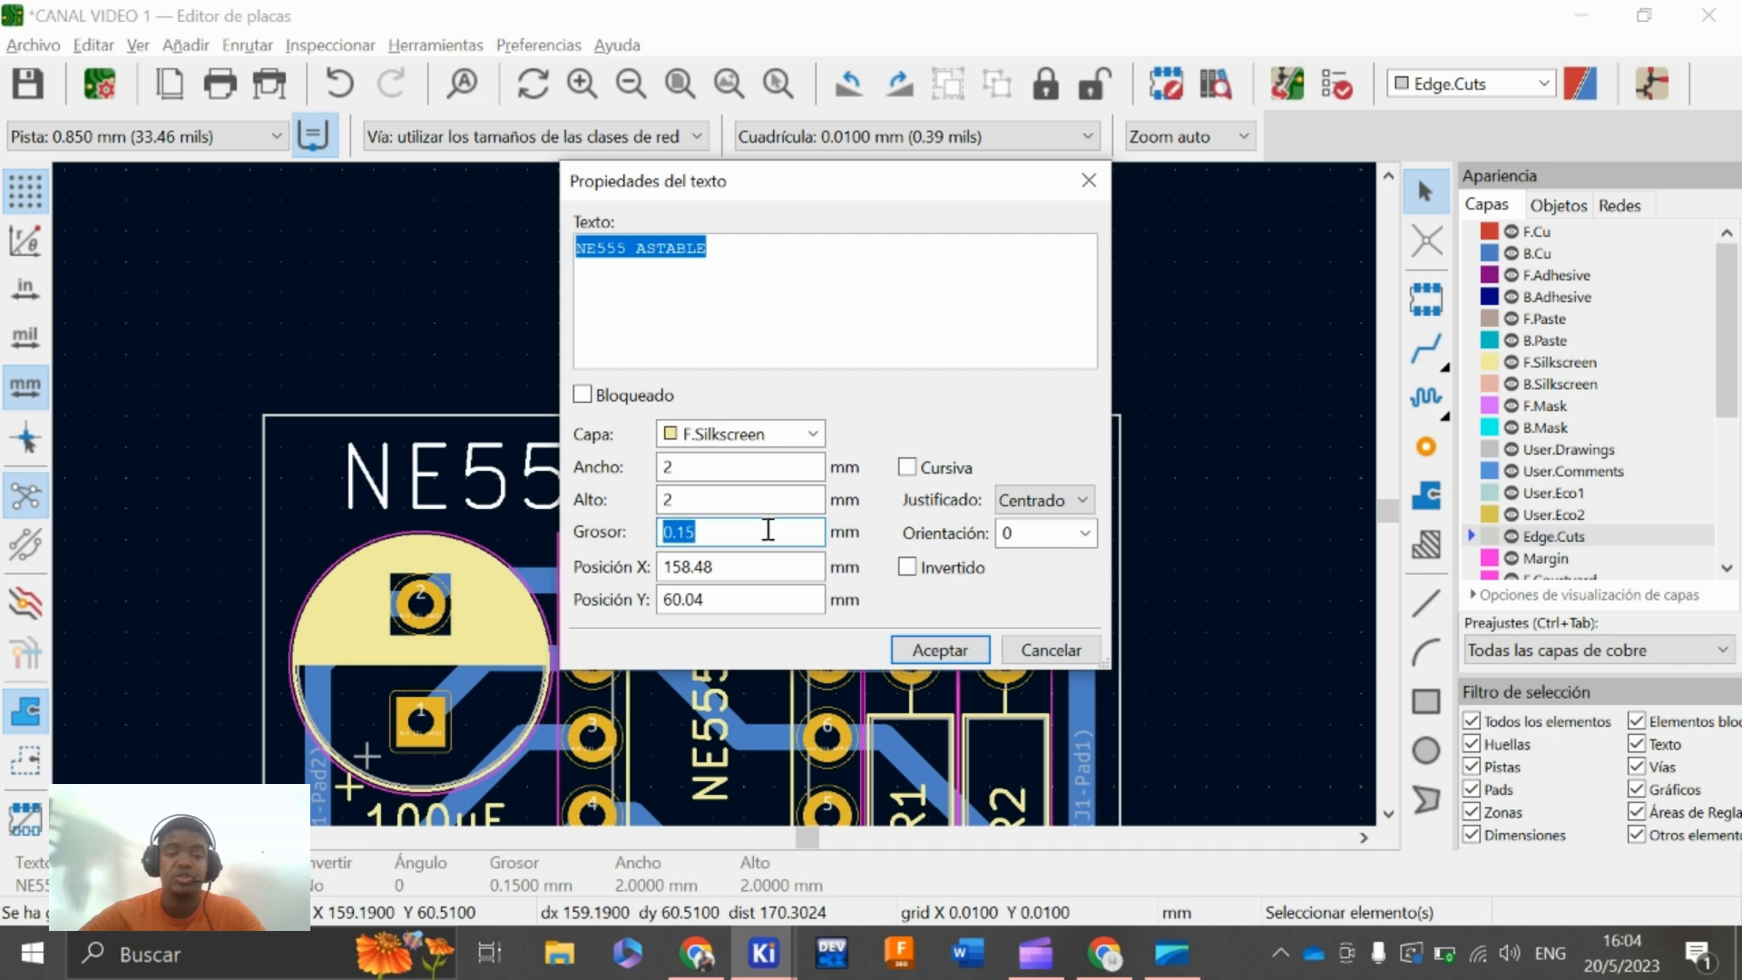
type("2")
left_click(960, 652)
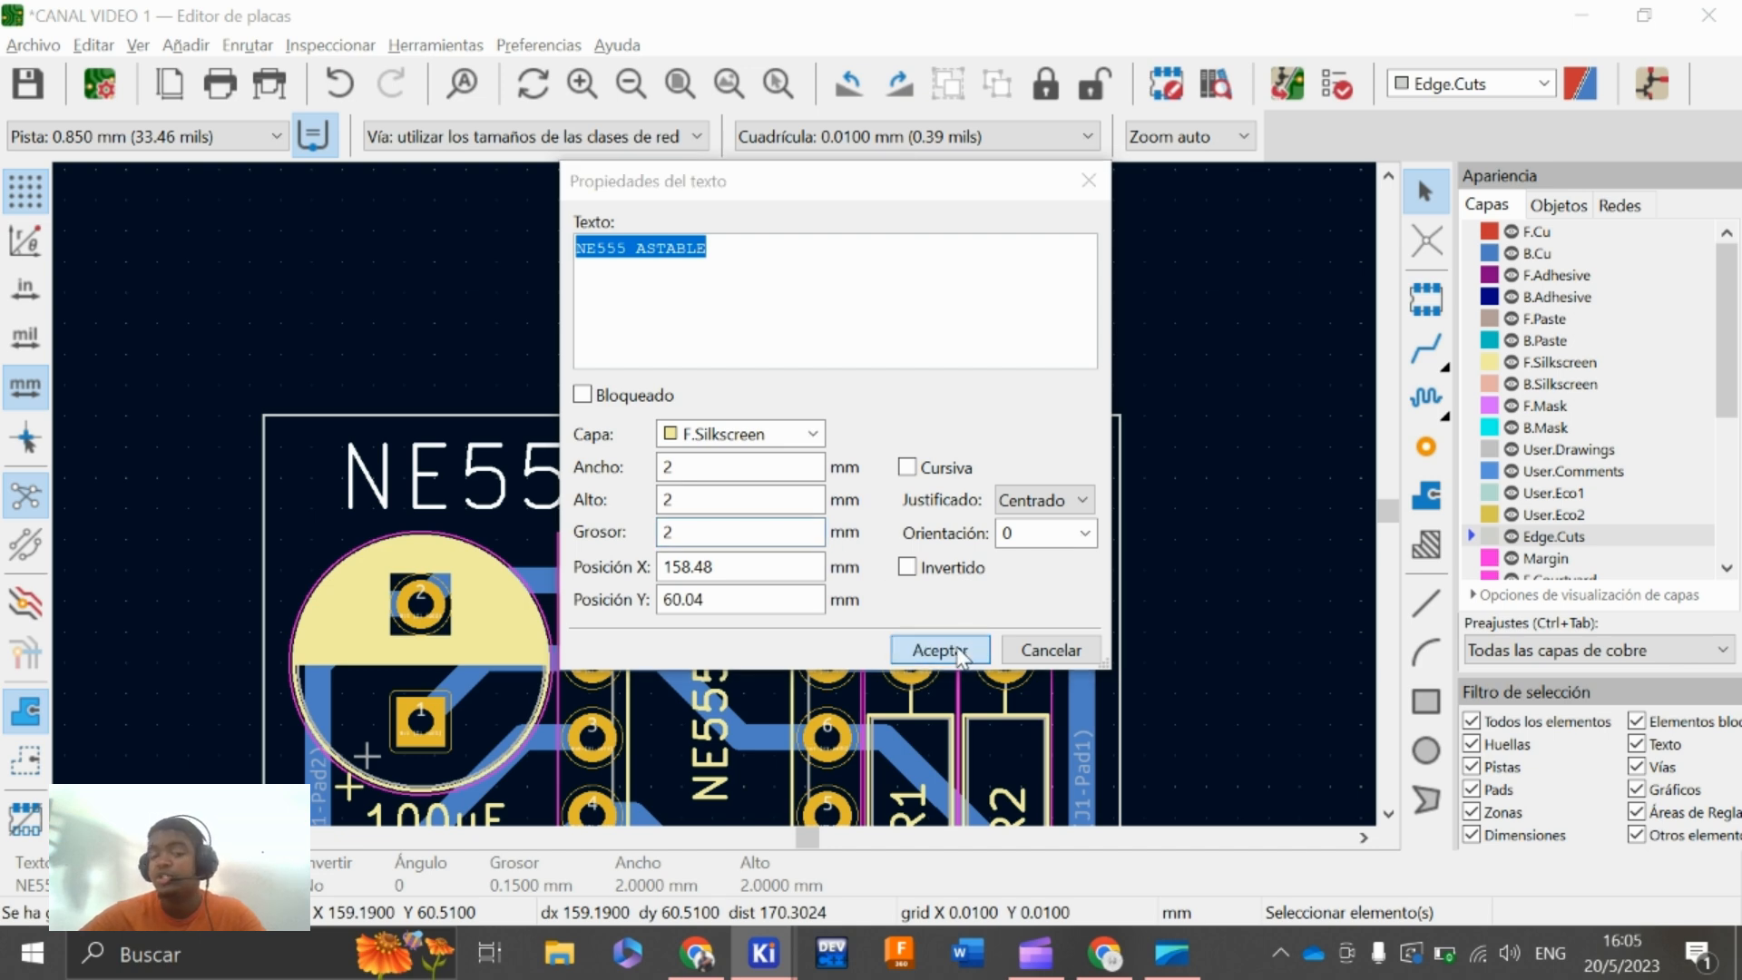
left_click(1052, 438)
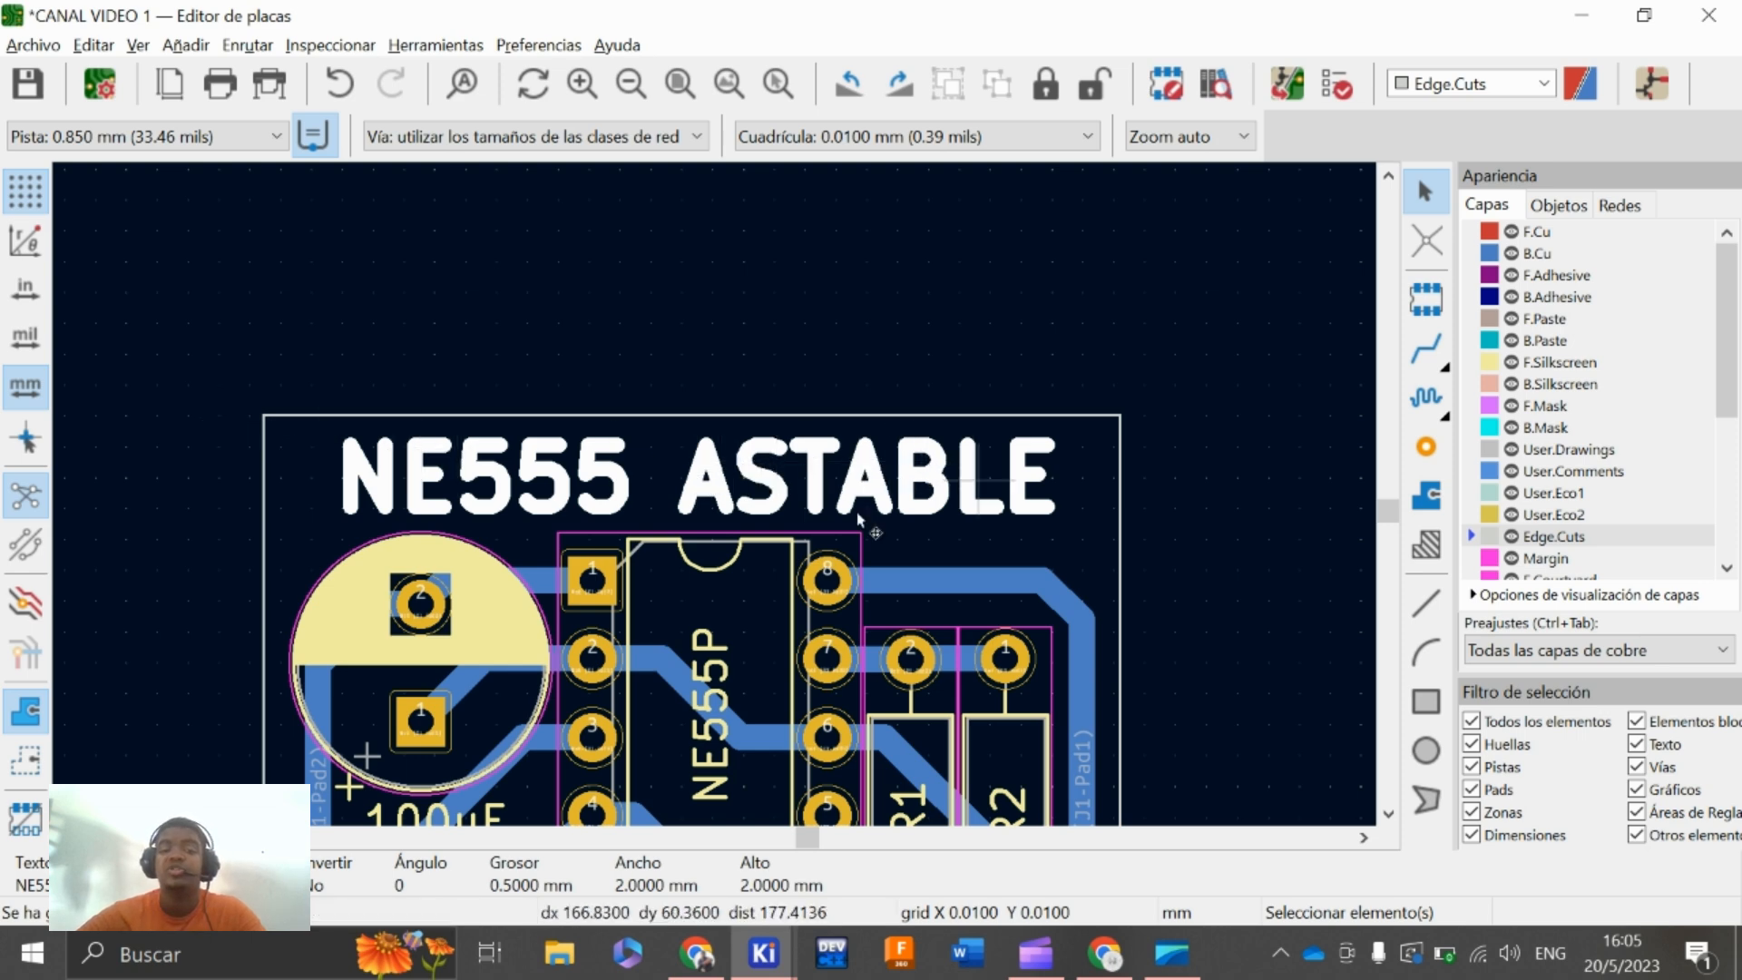
Set the "NE555 ASTABLE" title's line thickness to 0.4 mm
double_click(729, 495)
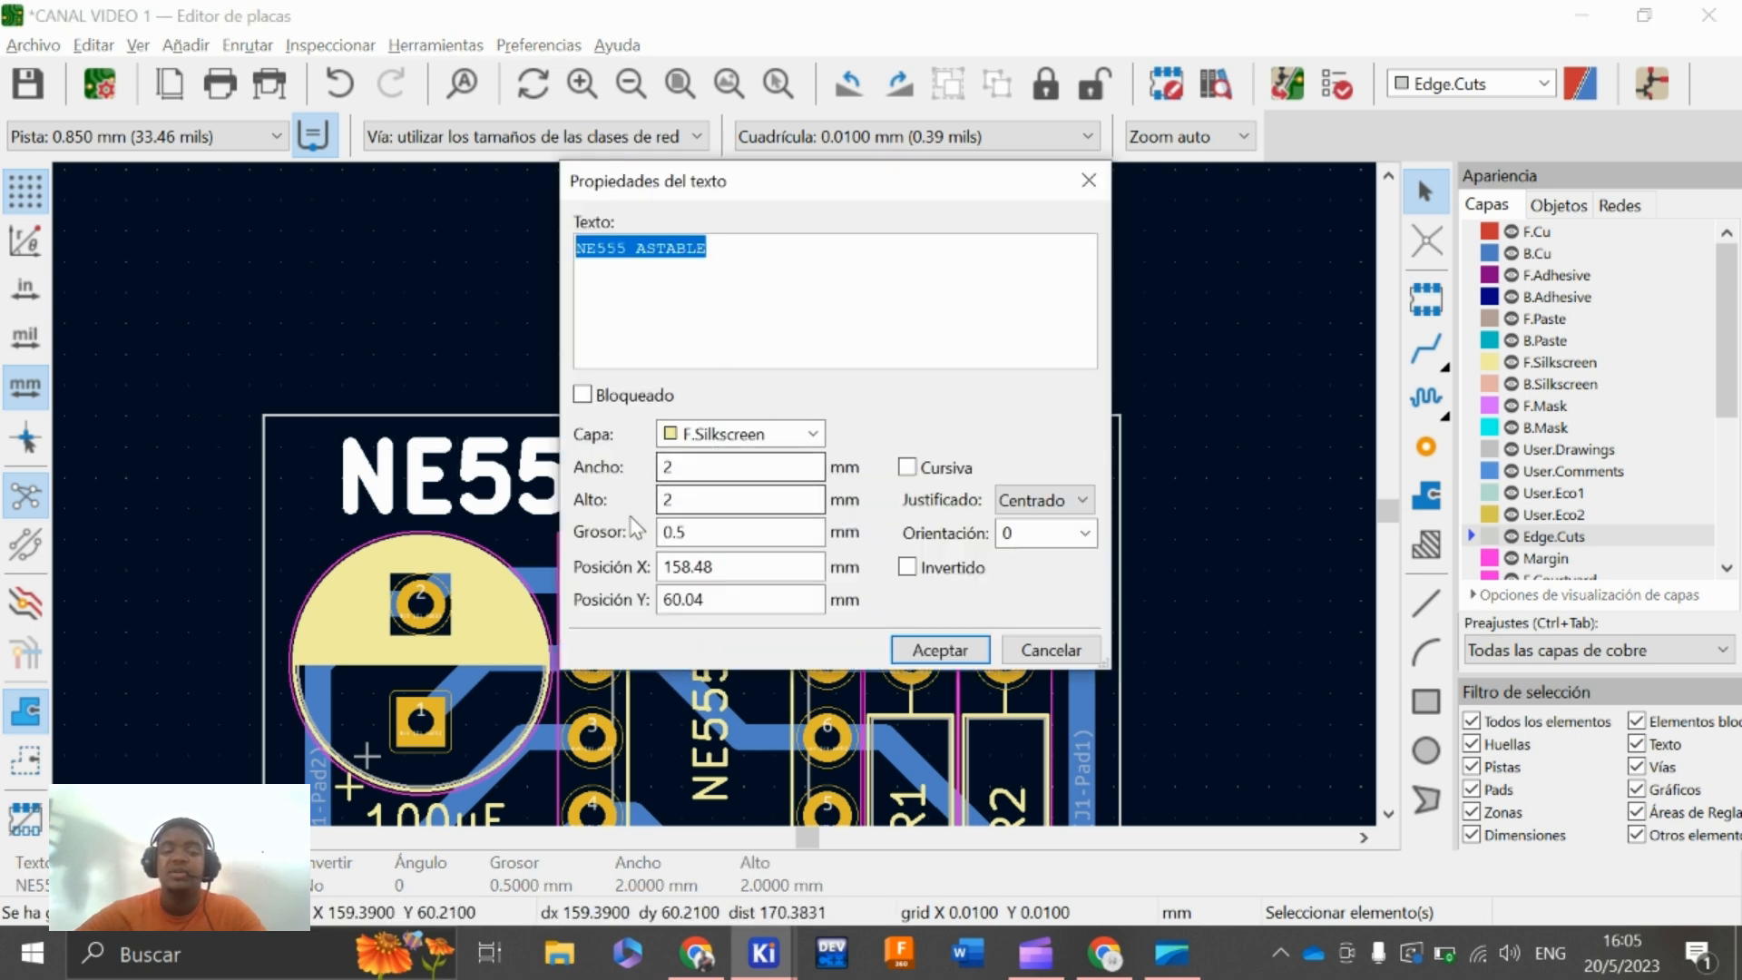
double_click(670, 534)
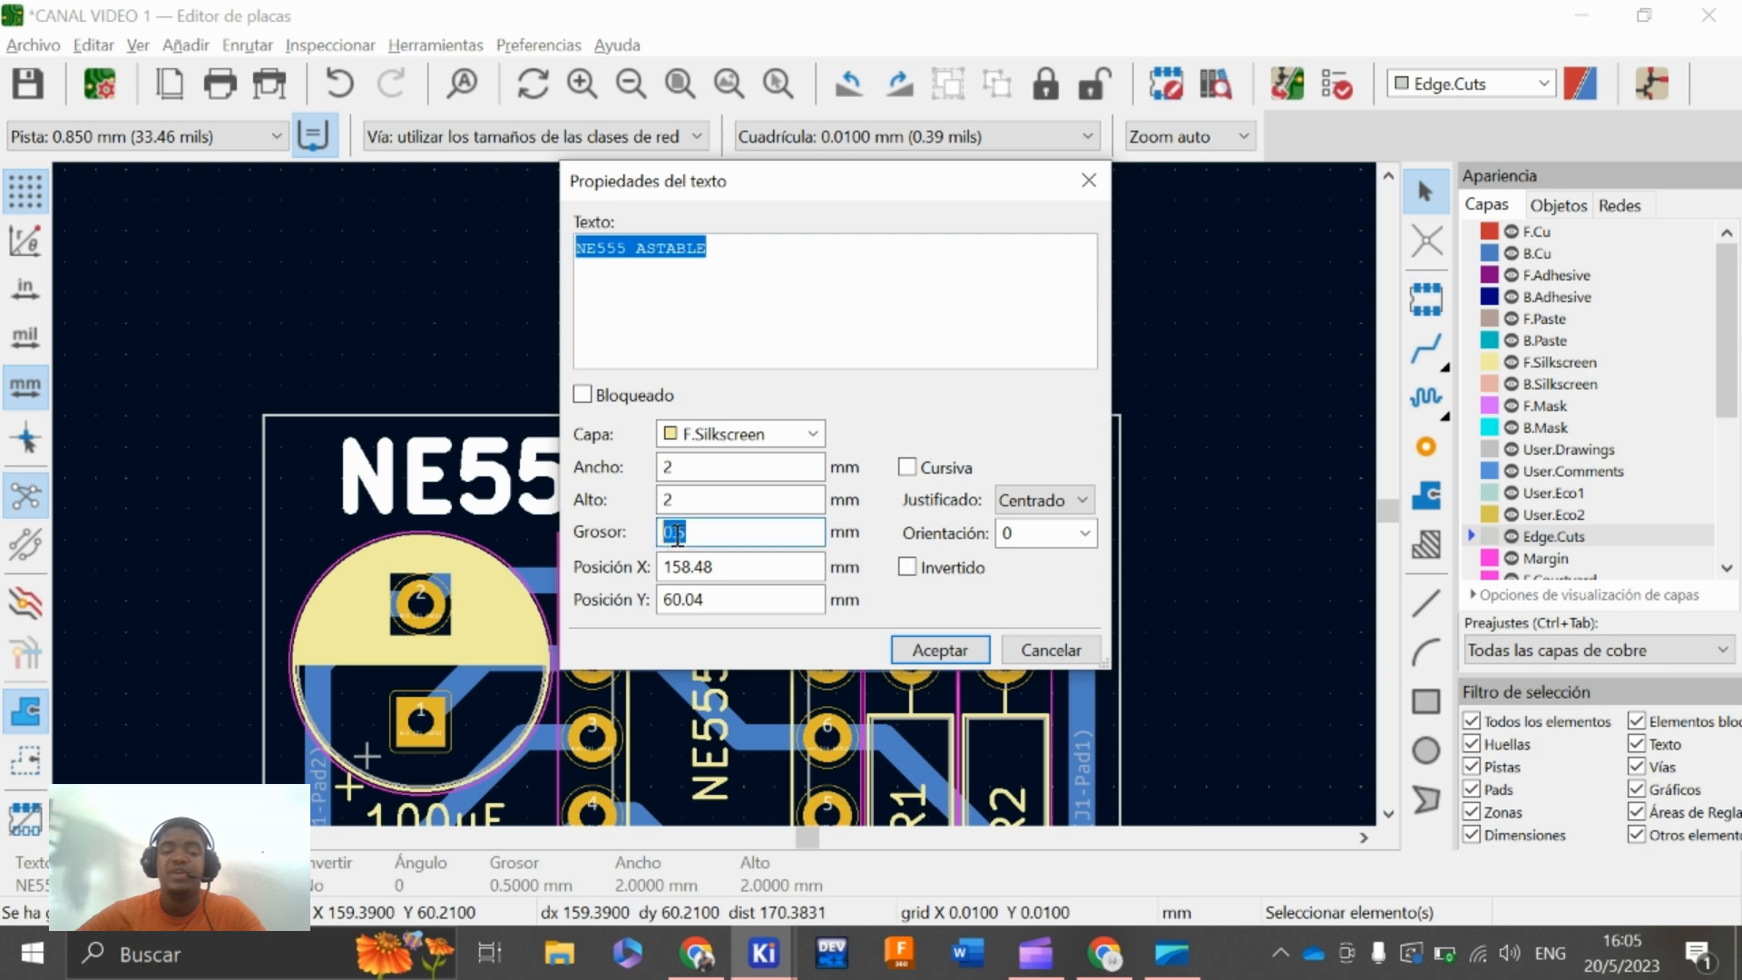
left_click(700, 503)
left_click(701, 528)
left_click(704, 502)
left_click(704, 471)
left_click(705, 501)
left_click(706, 531)
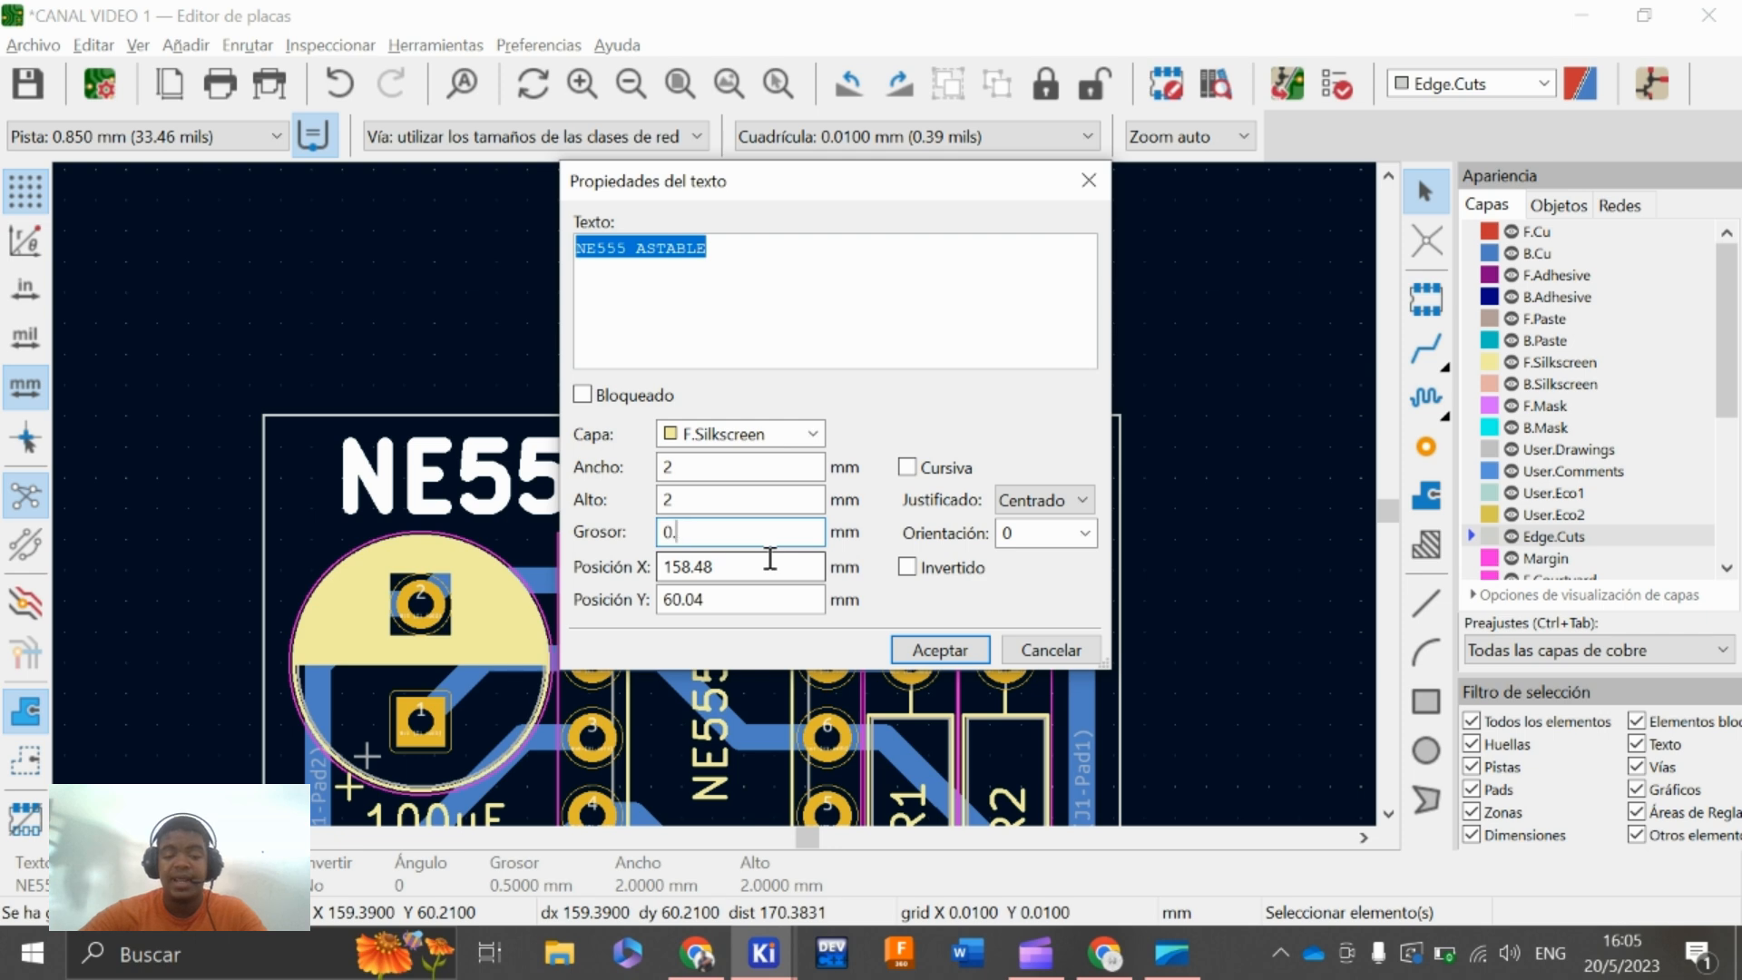
left_click(940, 649)
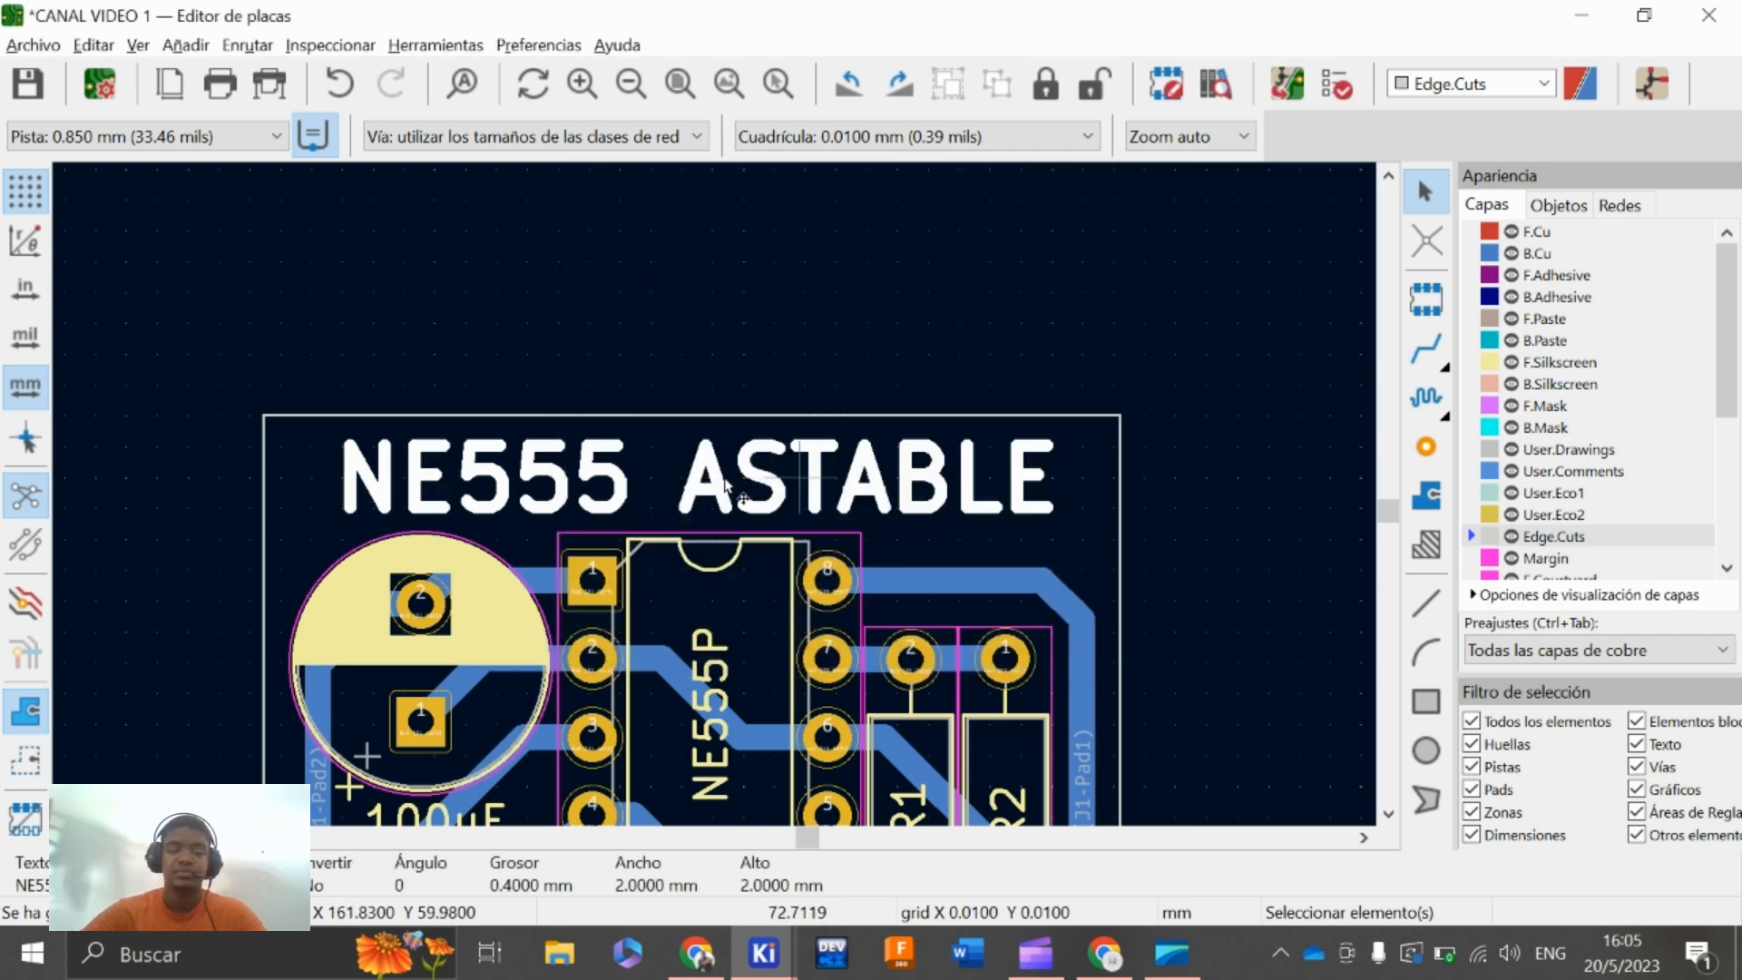
Open the 3D viewer to inspect the finished board with its components and silkscreen title
scroll(909, 564, "down", 3)
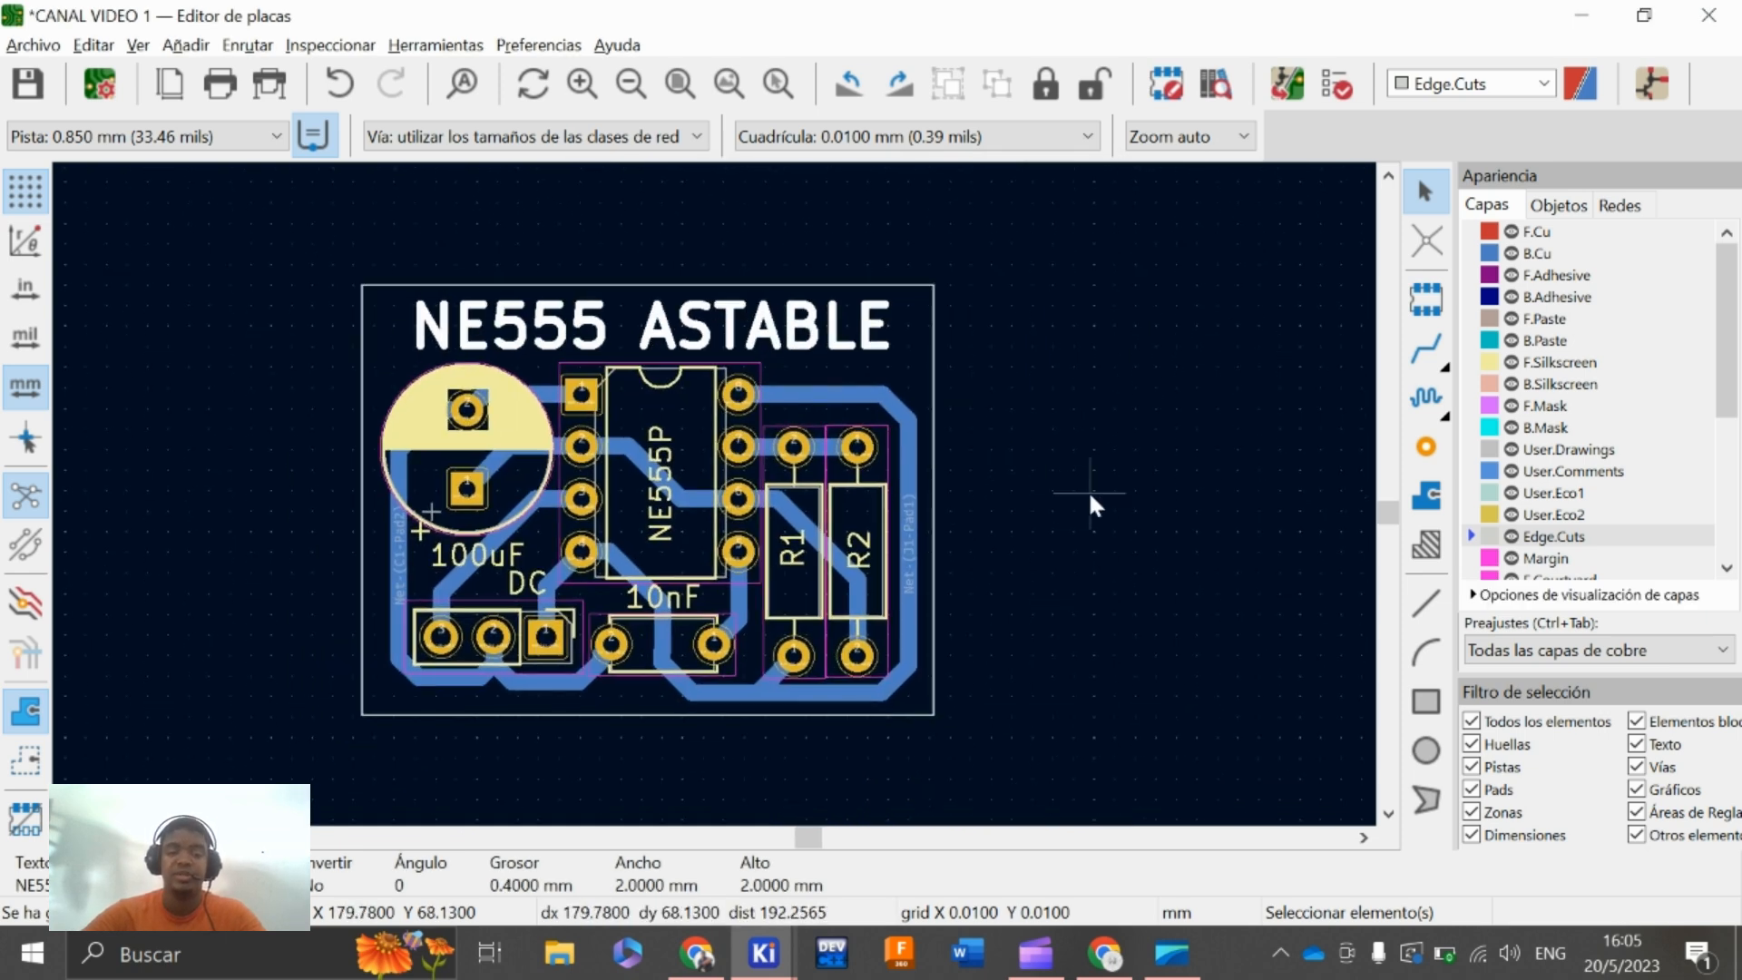
middle_click_drag(787, 500, 827, 479)
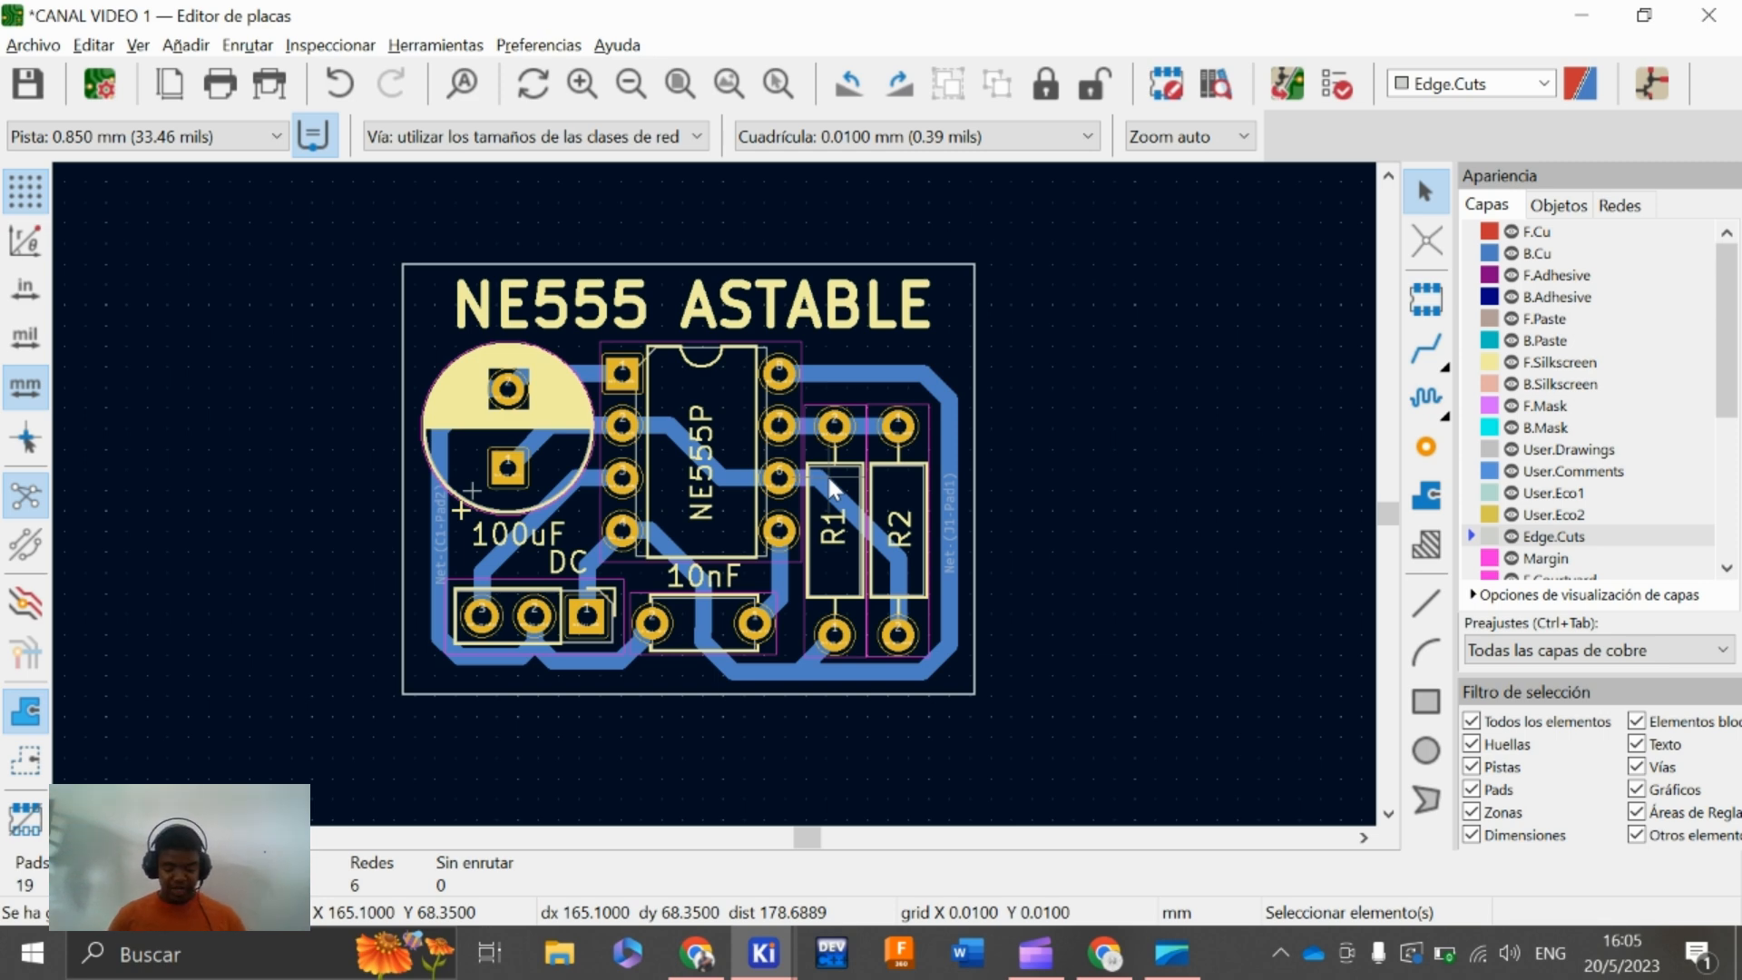
left_click(138, 45)
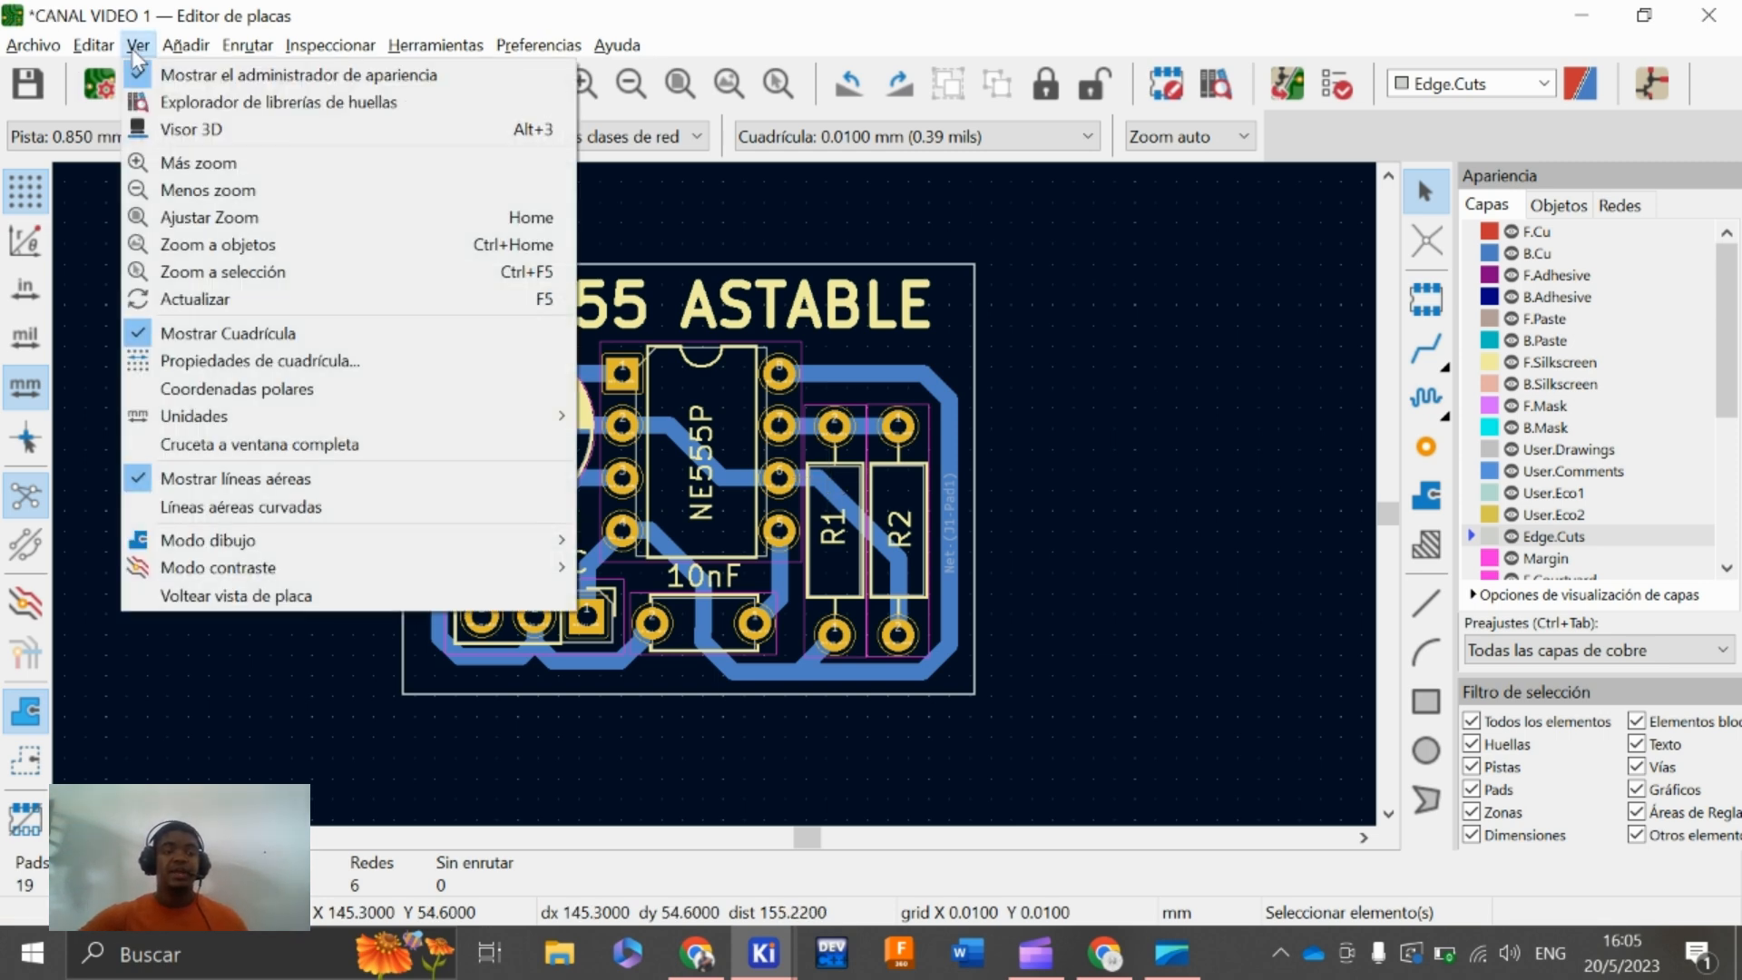
left_click(221, 131)
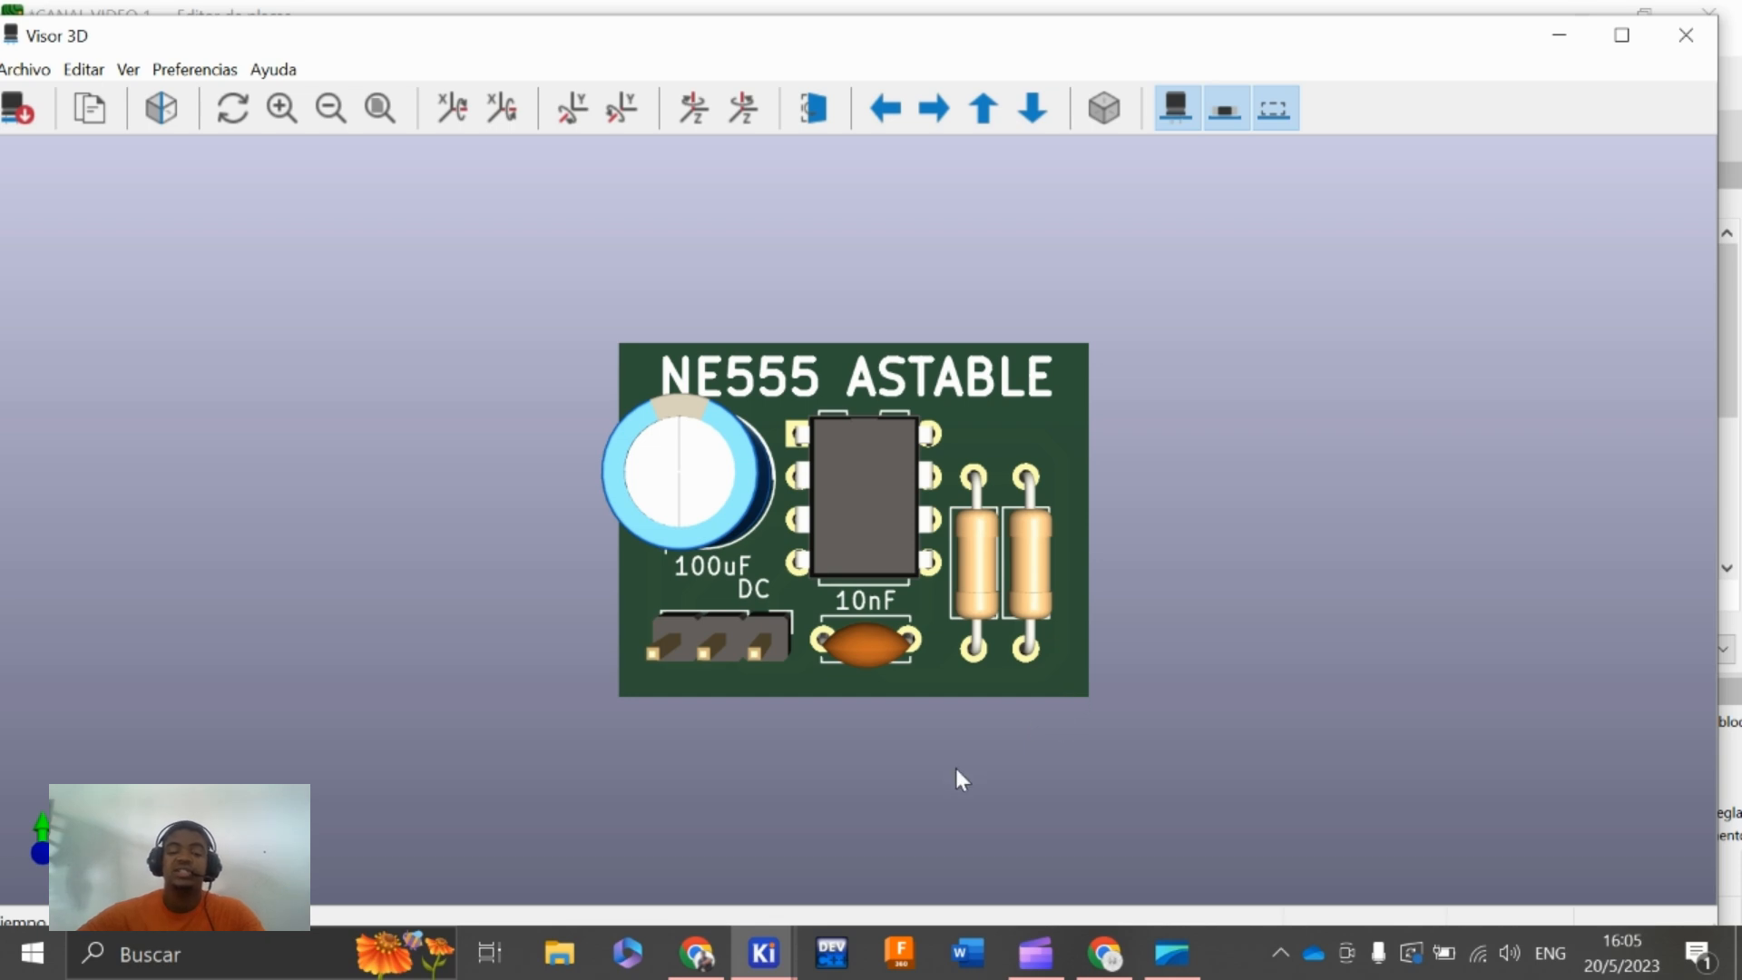
Inspect the copper side and the component side of the board in 3D, and close the 3D viewer
left_click_drag(989, 786, 887, 620)
mouse_move(222, 644)
left_mouse_down()
mouse_move(1151, 416)
mouse_move(844, 521)
mouse_move(953, 342)
mouse_move(1053, 501)
mouse_move(1104, 377)
mouse_move(999, 420)
mouse_move(863, 517)
mouse_move(944, 774)
mouse_move(991, 603)
mouse_move(999, 626)
left_mouse_up()
scroll(869, 515, "up", 4)
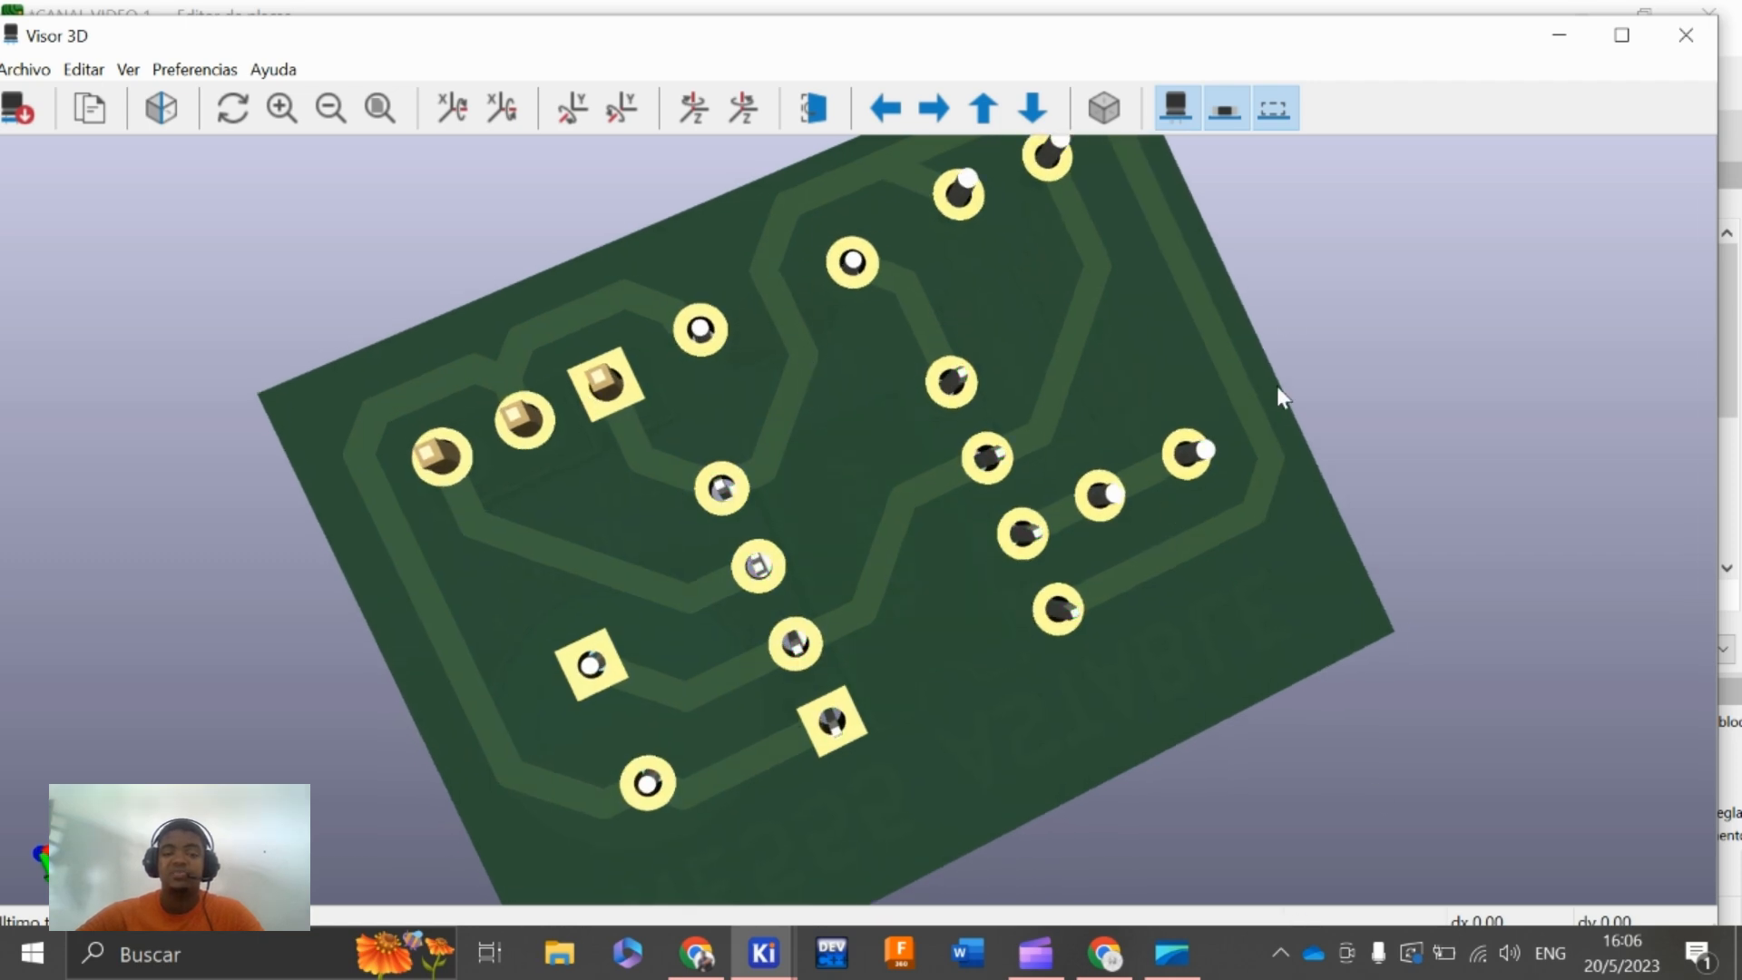
left_click_drag(984, 494, 1178, 370)
scroll(1178, 368, "down", 5)
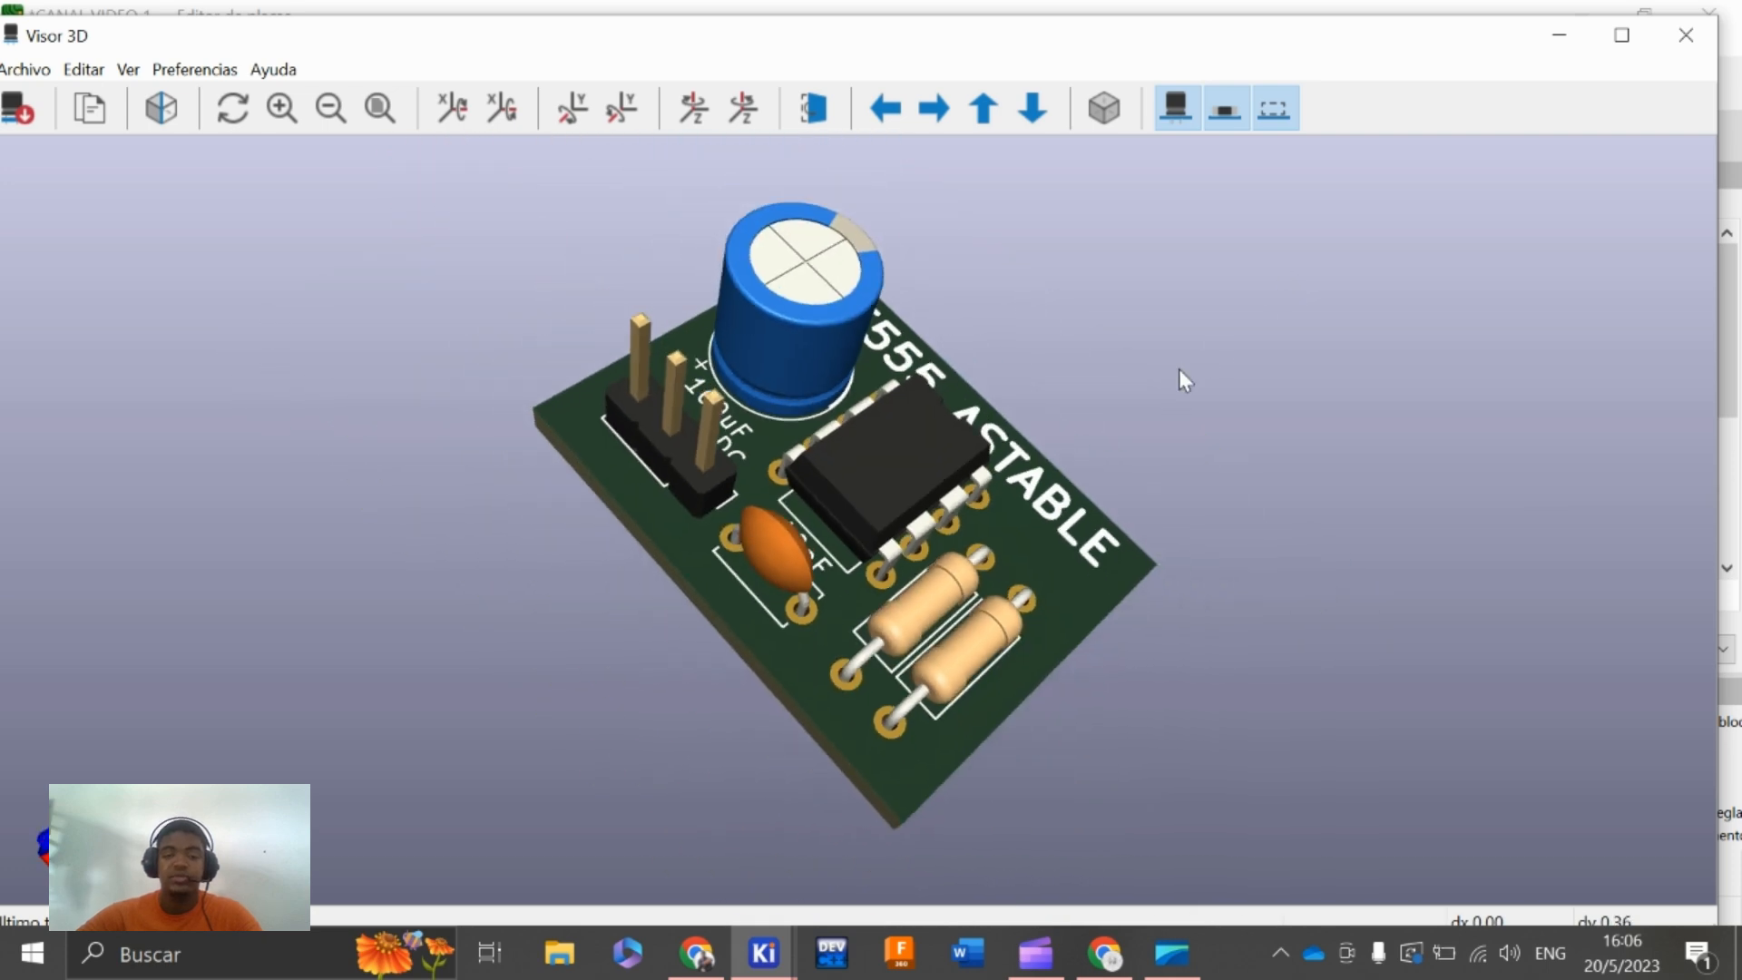
left_click_drag(1157, 541, 1539, 226)
left_click(1706, 41)
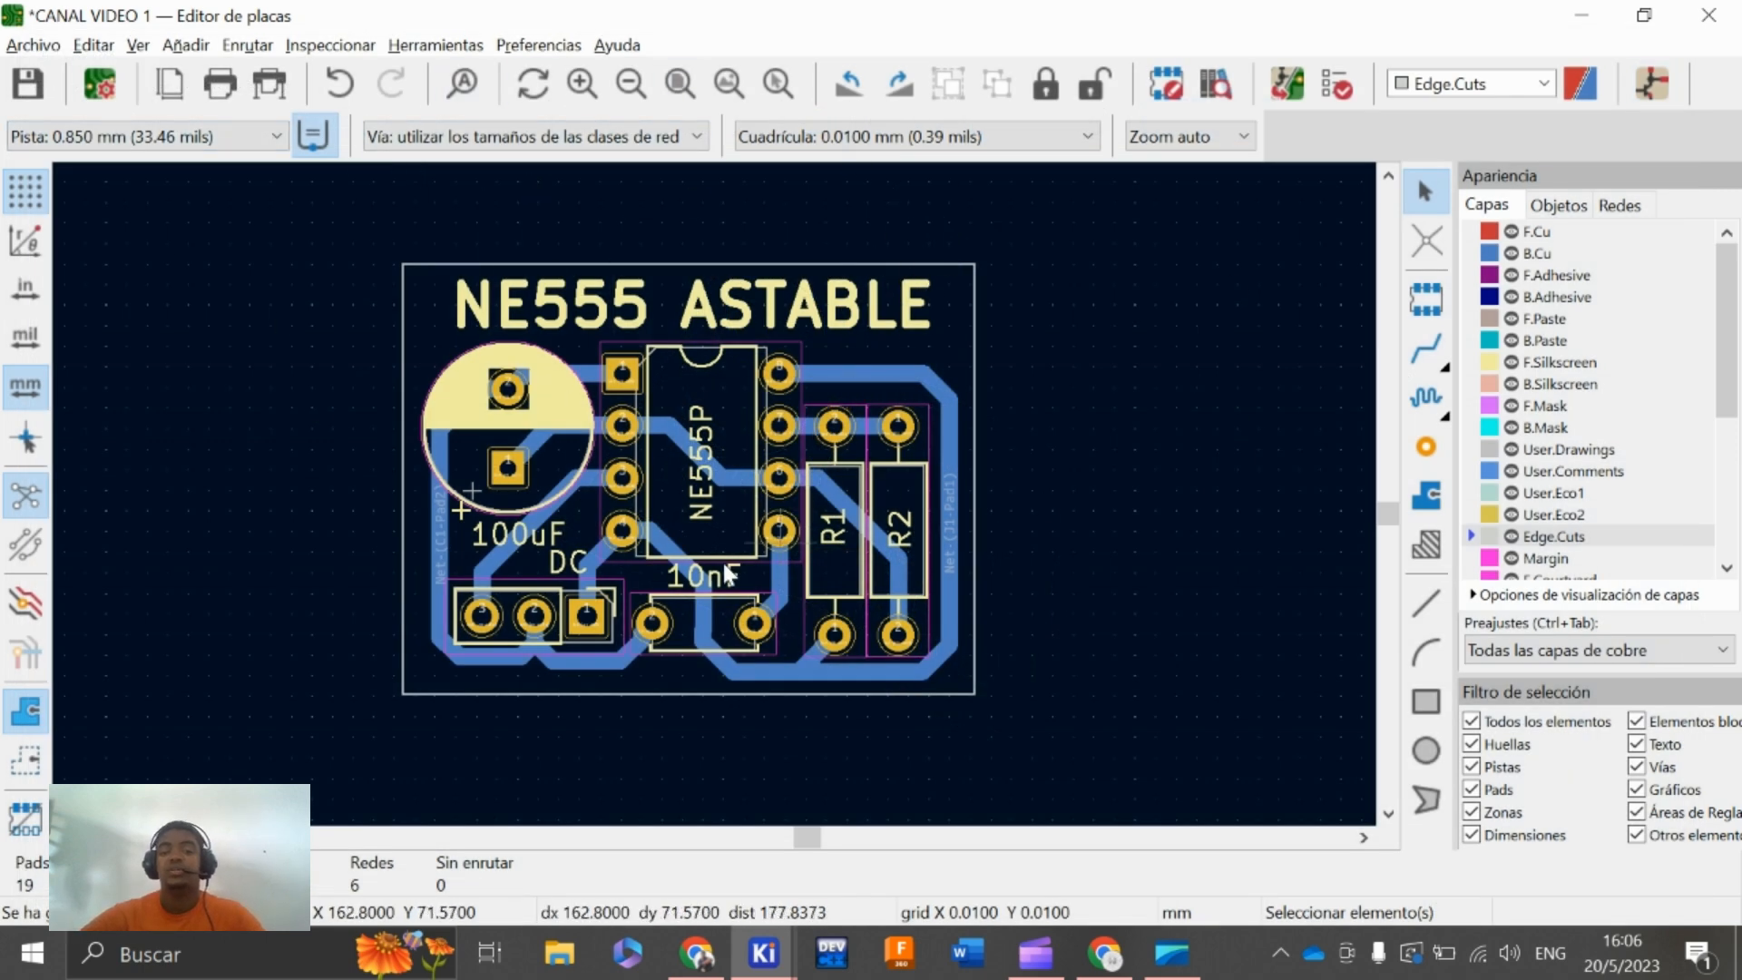
Update the board from the schematic, replacing footprints with those specified in the schematic
left_click(712, 387)
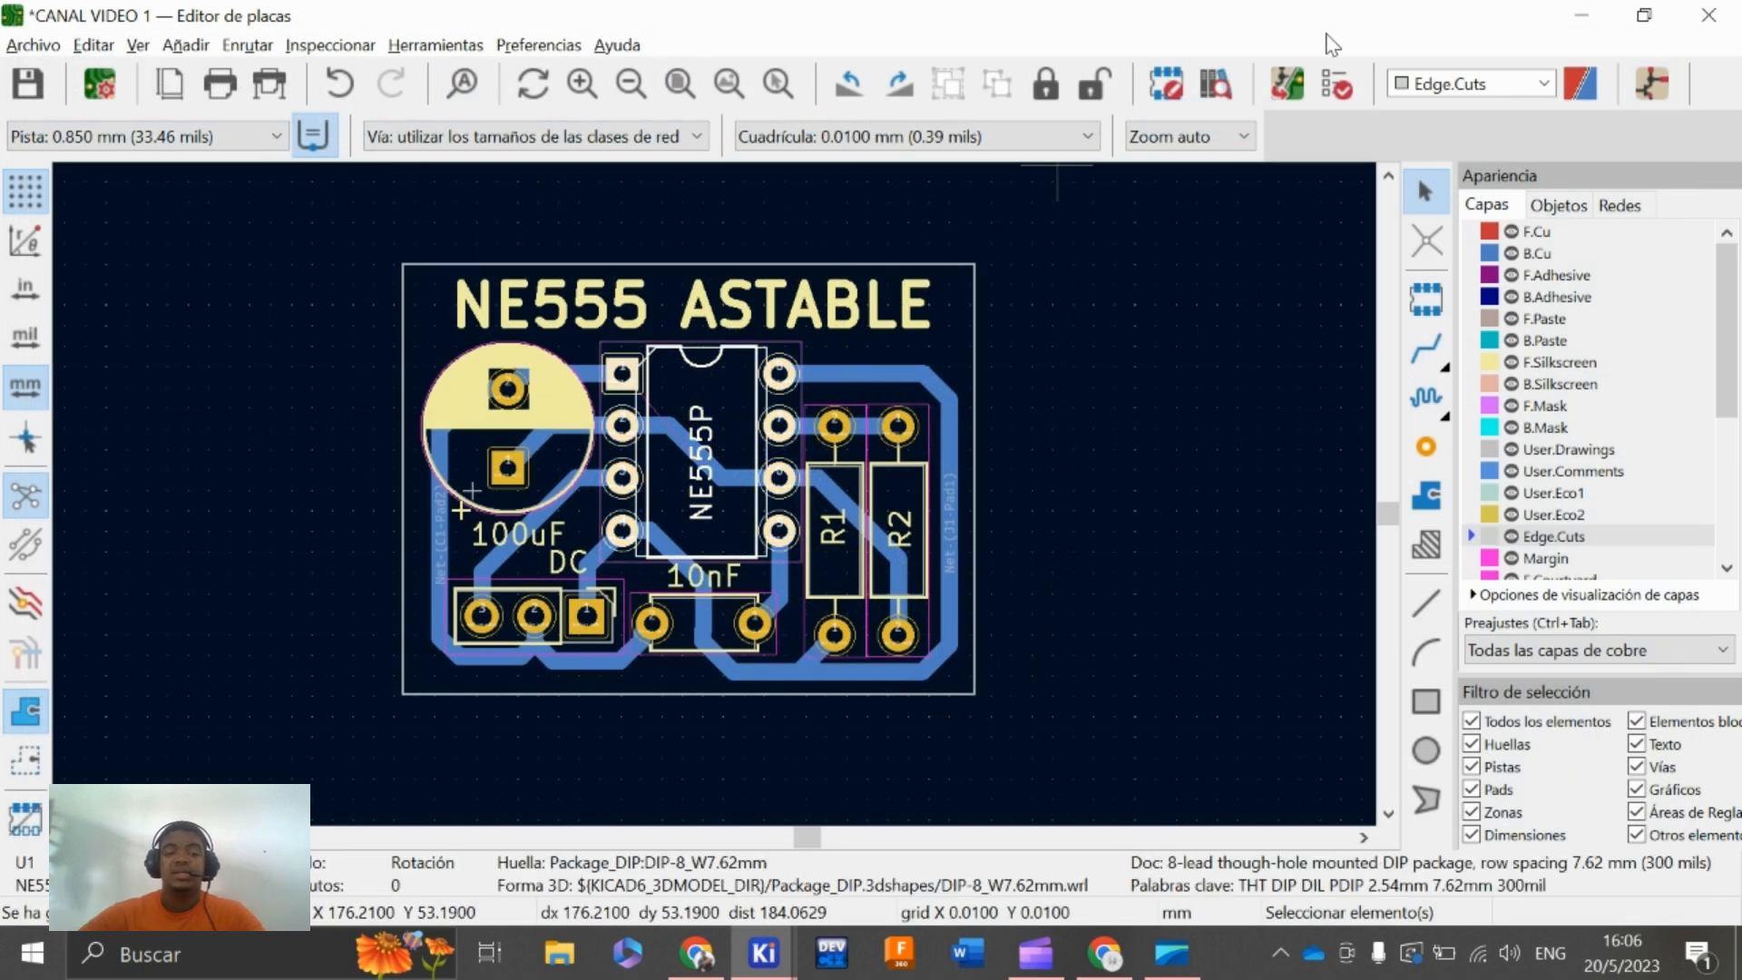
left_click(1289, 83)
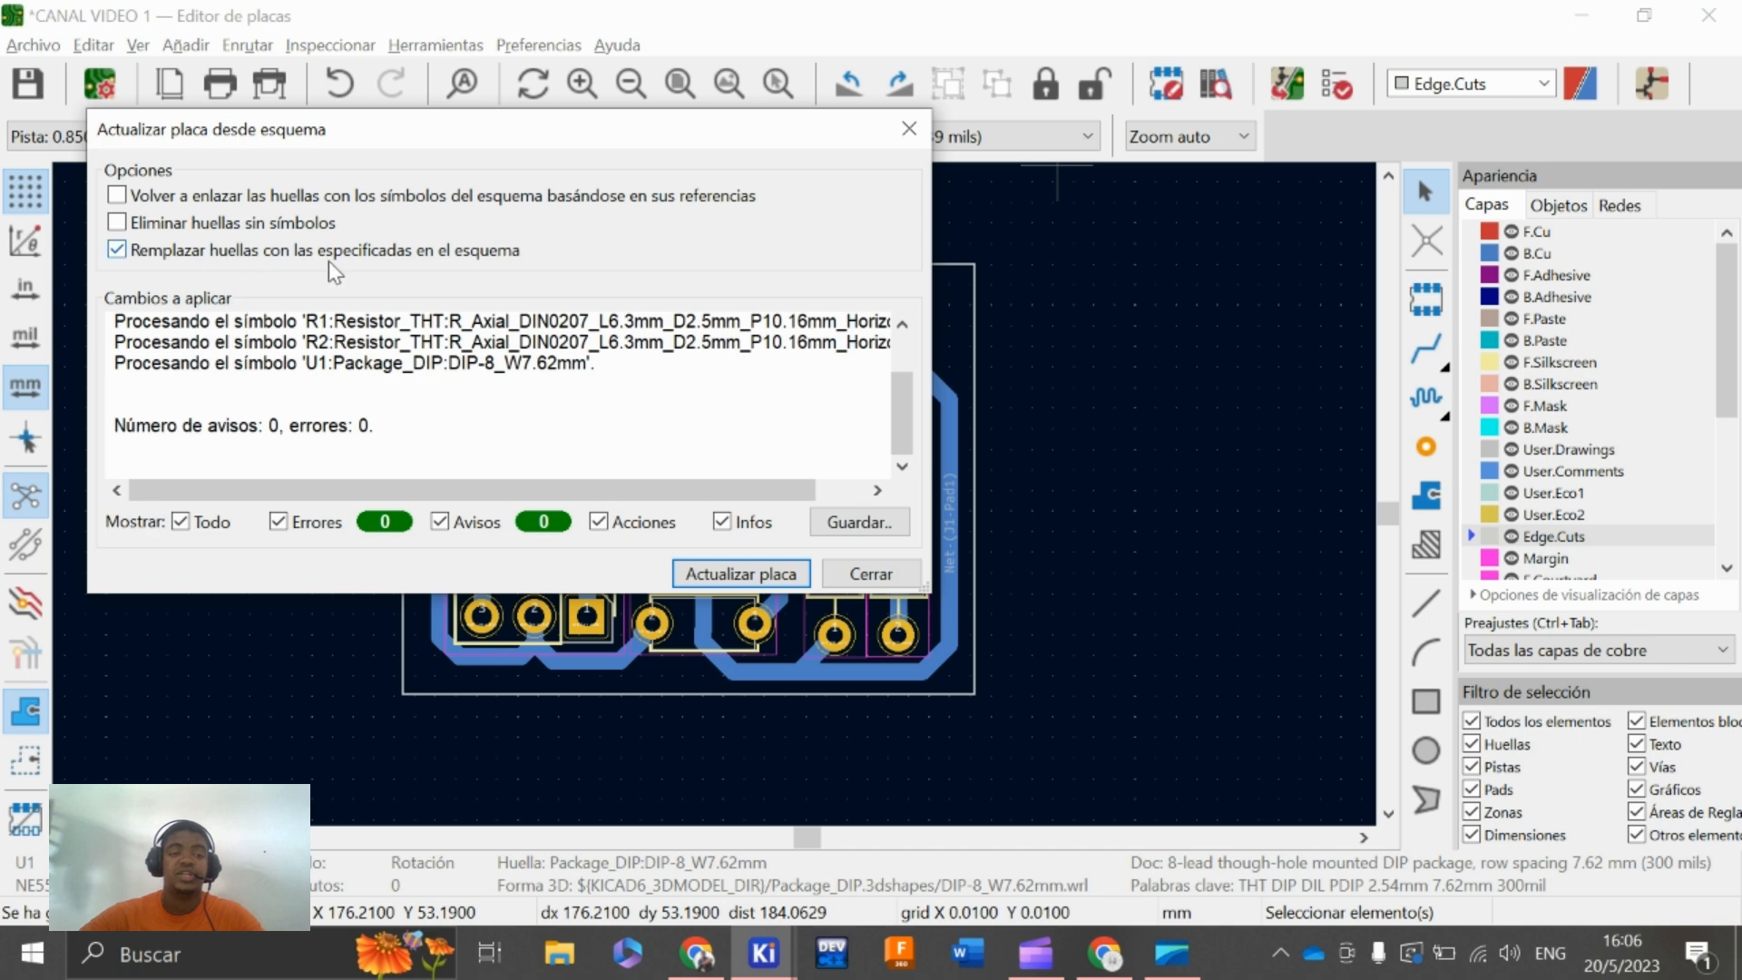
left_click(767, 590)
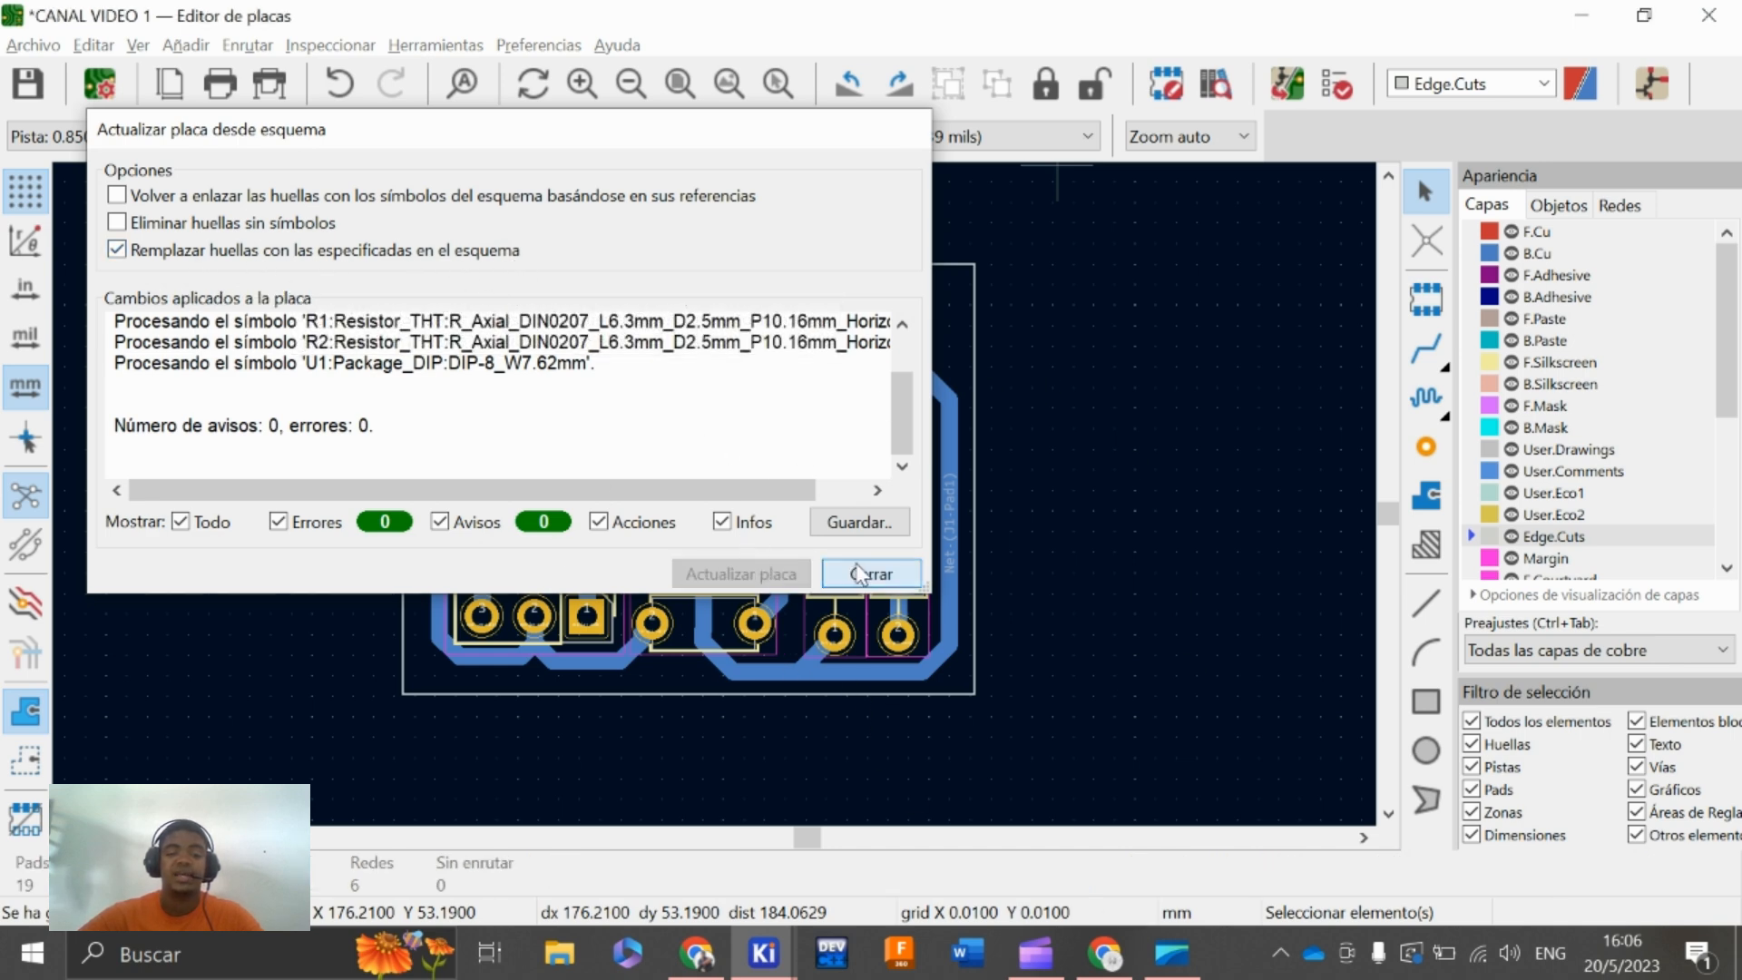
left_click(857, 573)
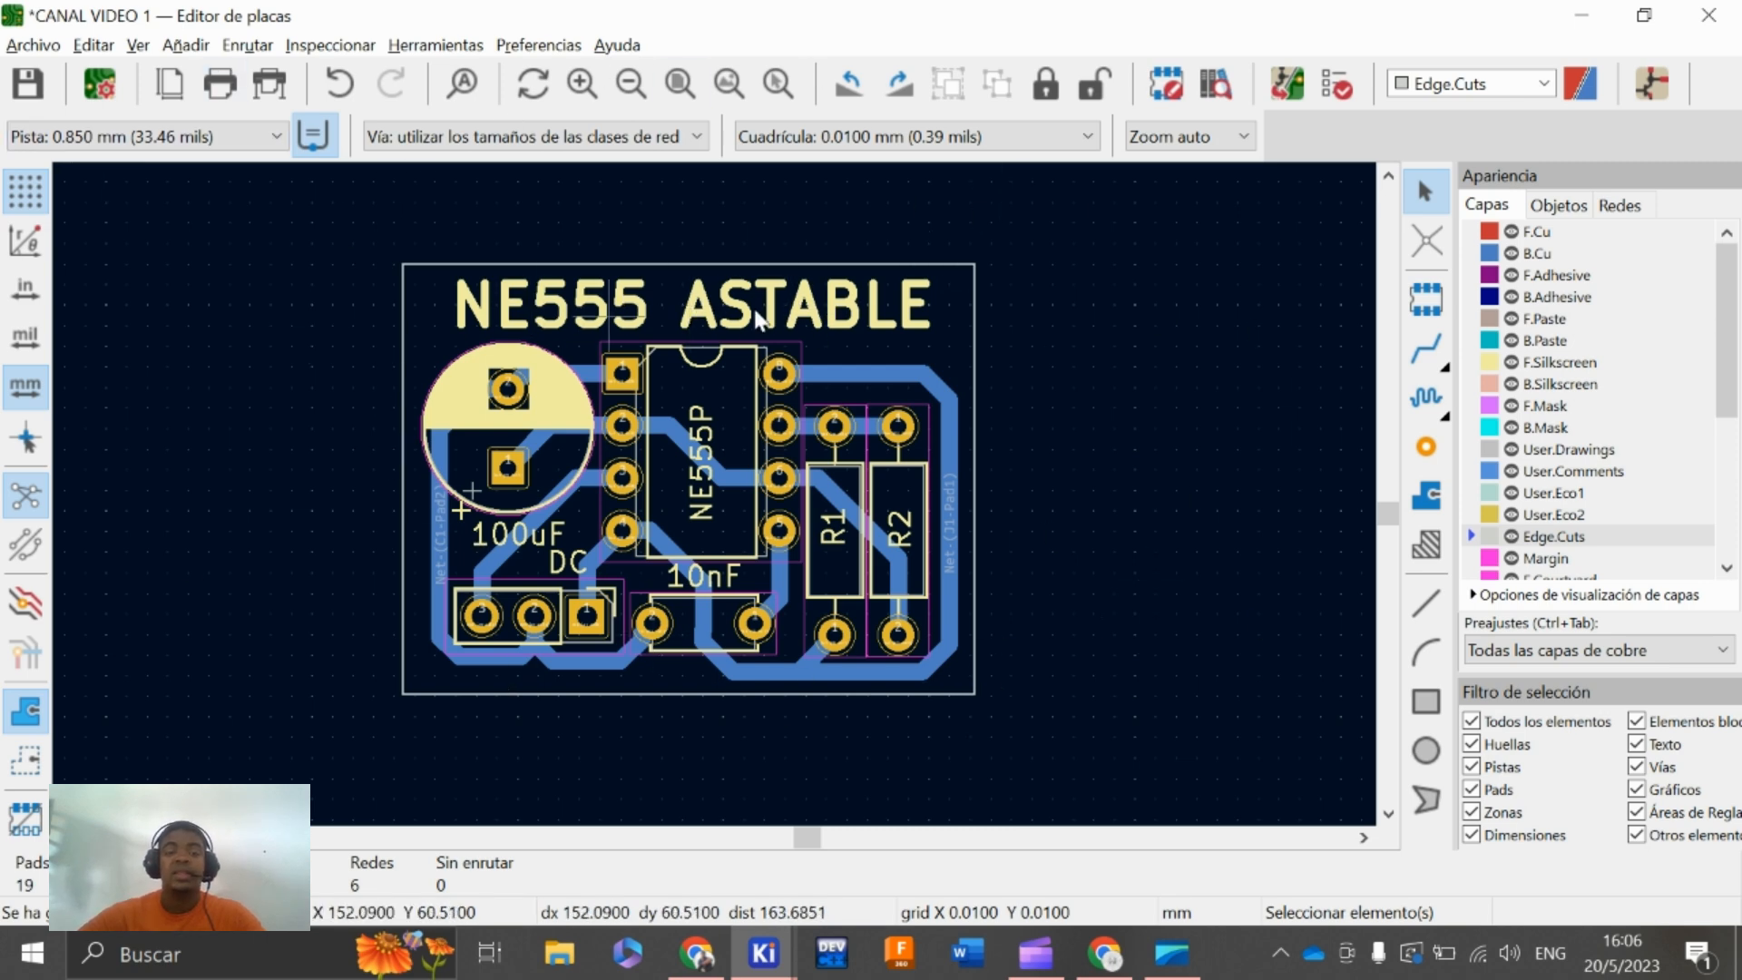
left_click(137, 44)
mouse_move(186, 45)
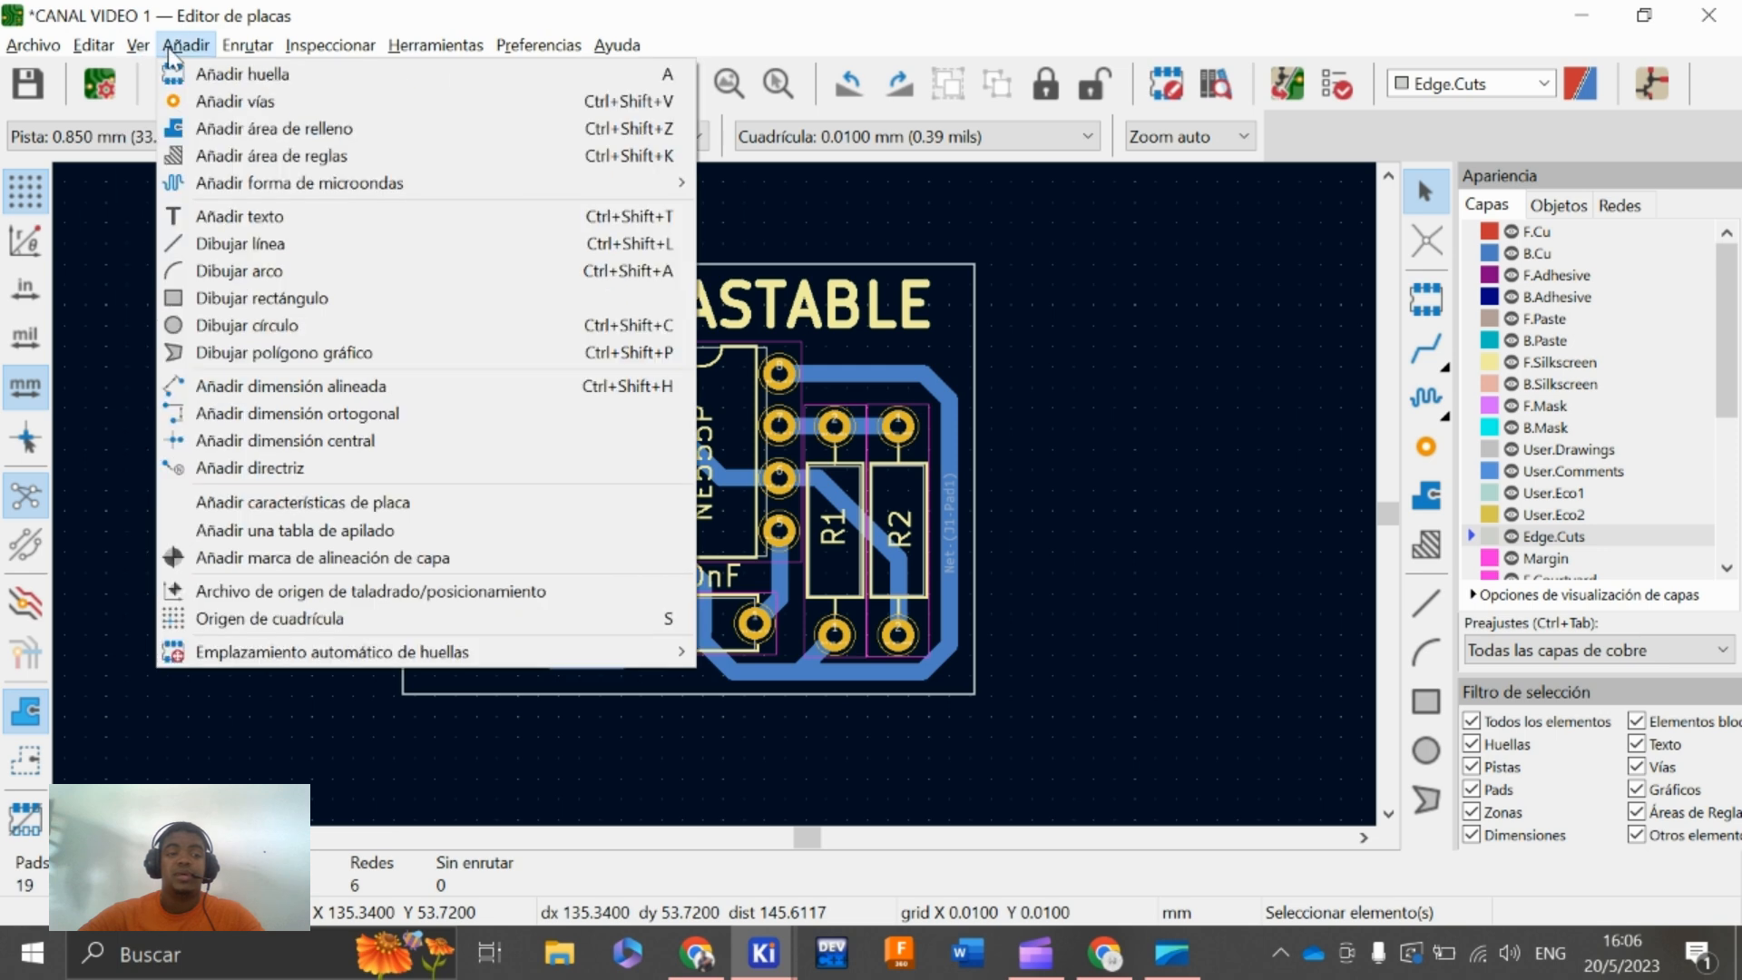
left_click(292, 221)
left_click(292, 221)
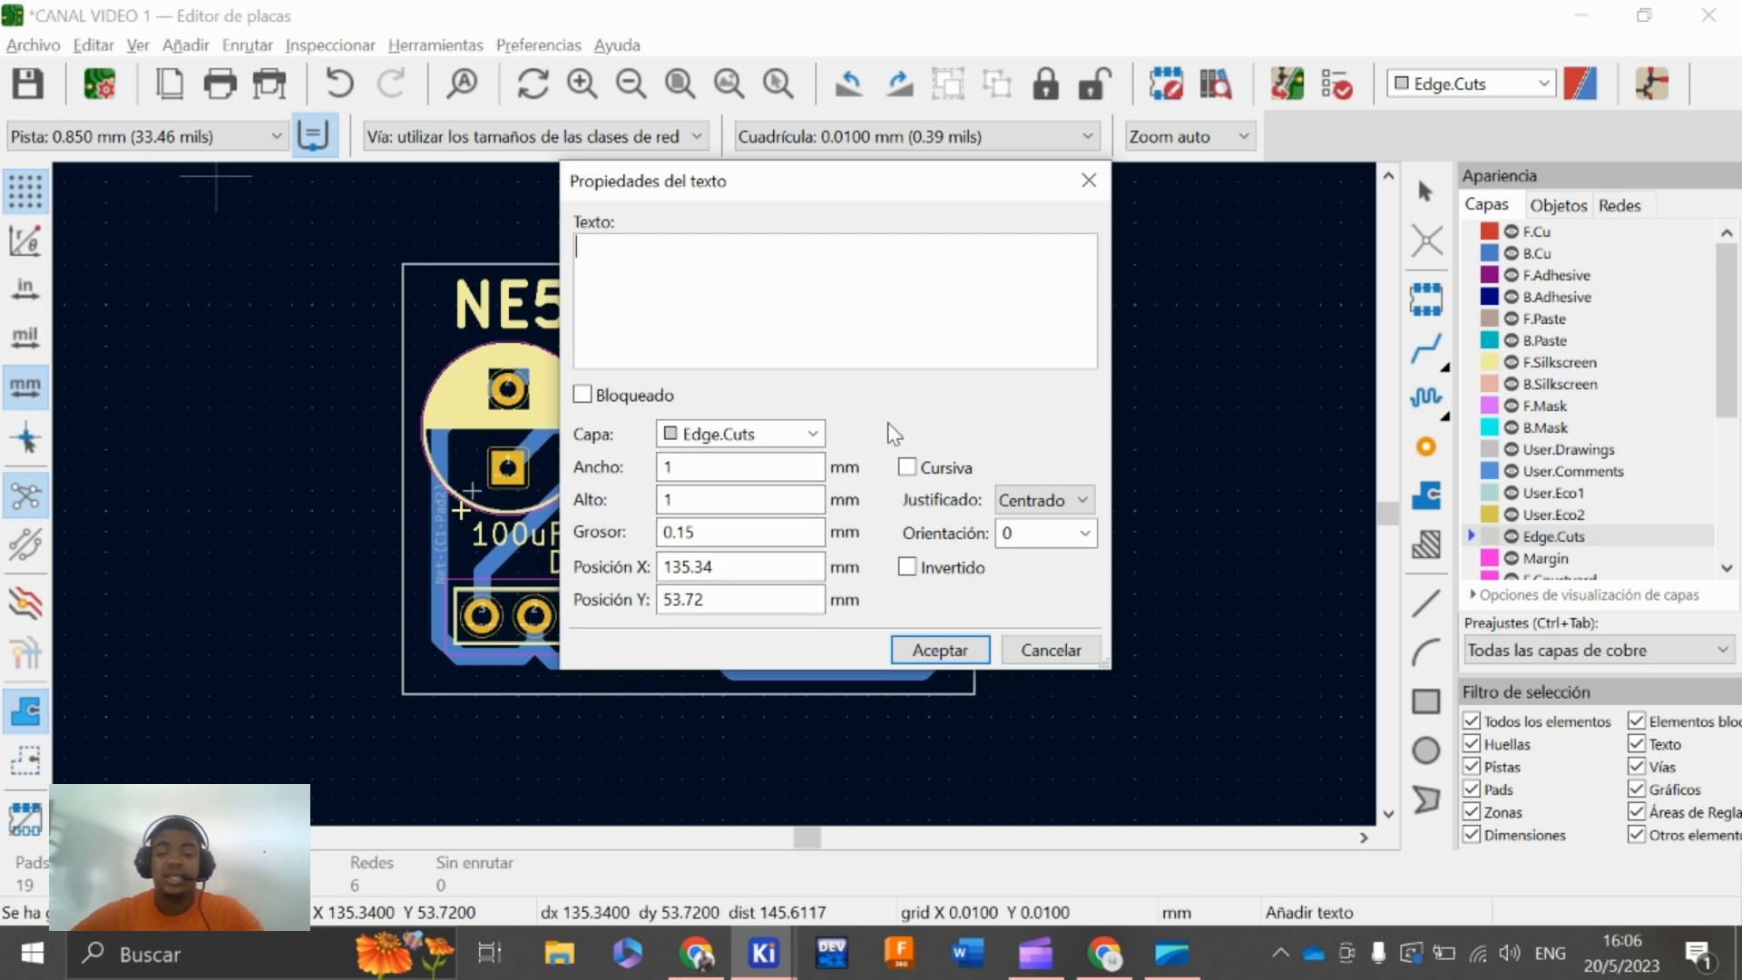
key("Escape")
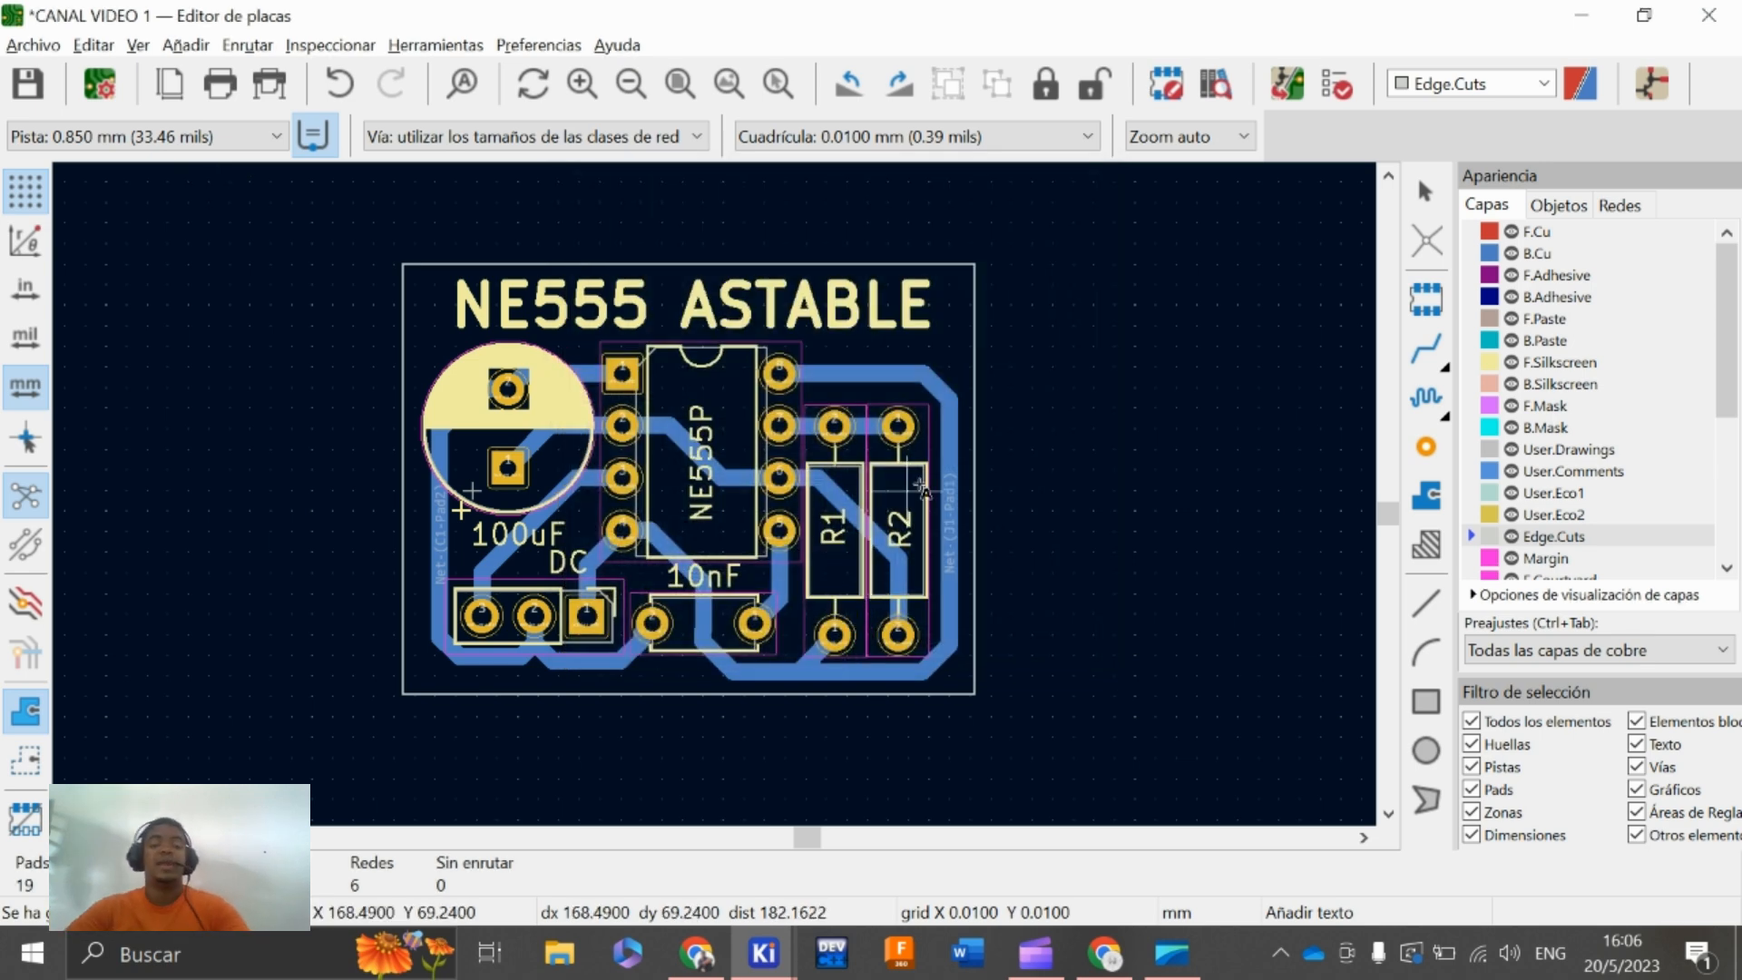
key("Escape")
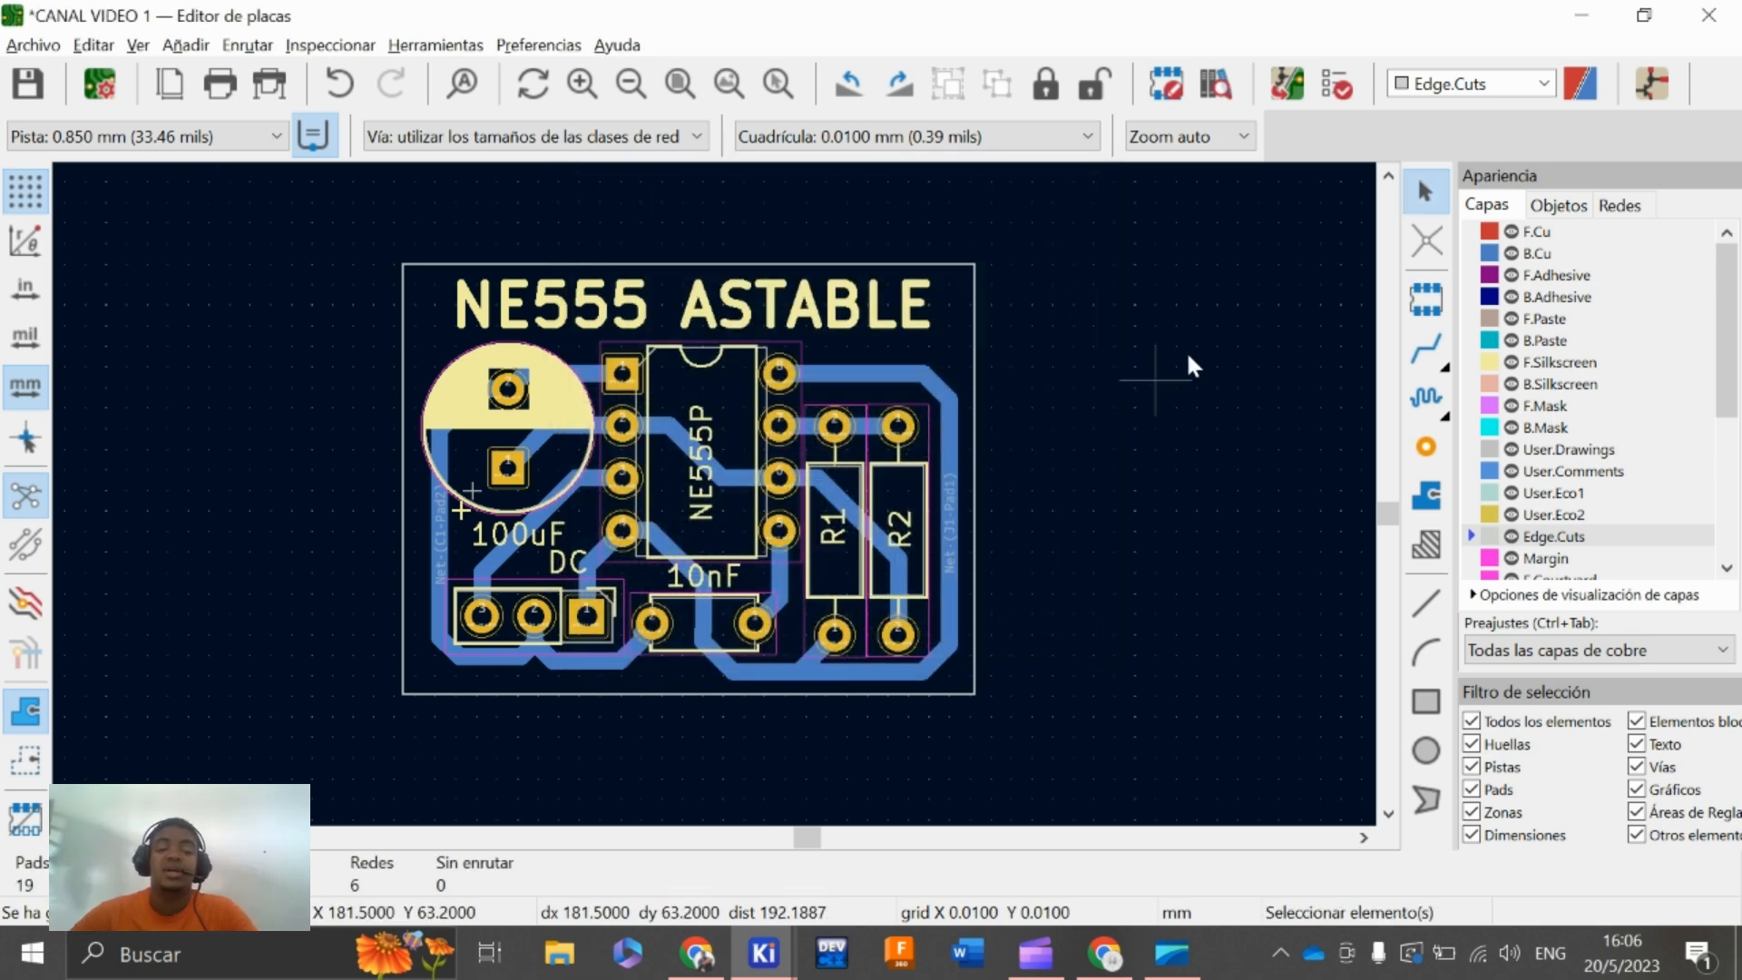
left_click(1428, 356)
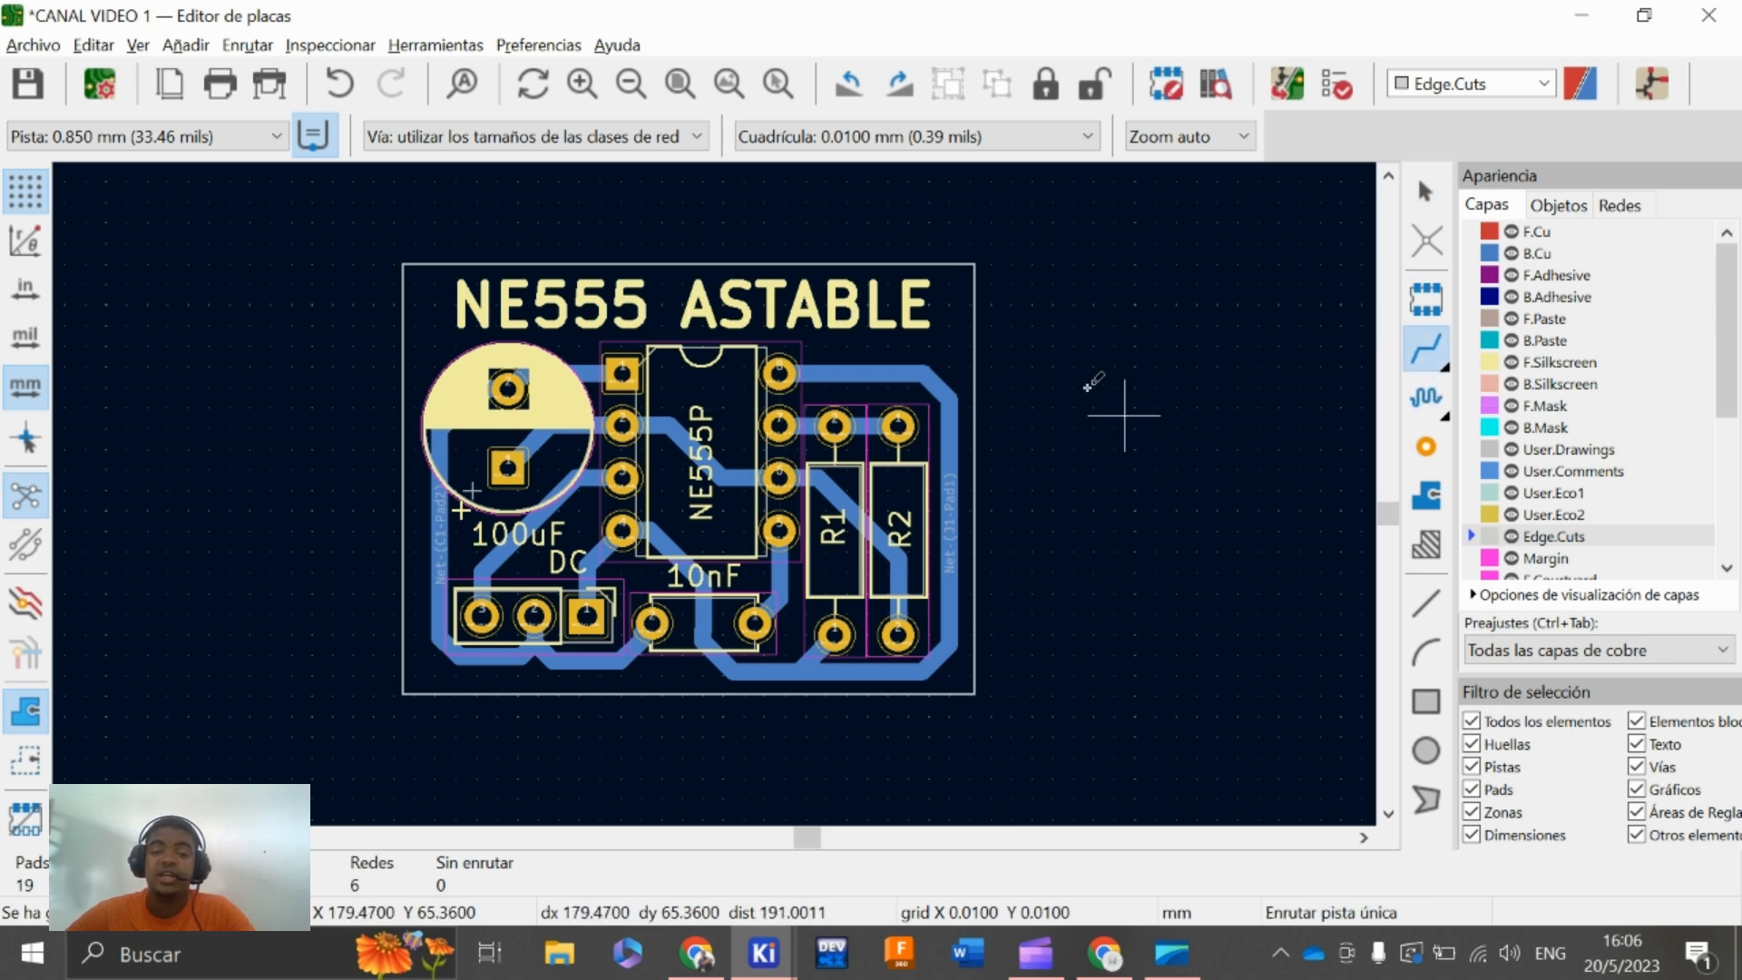
right_click(1043, 329)
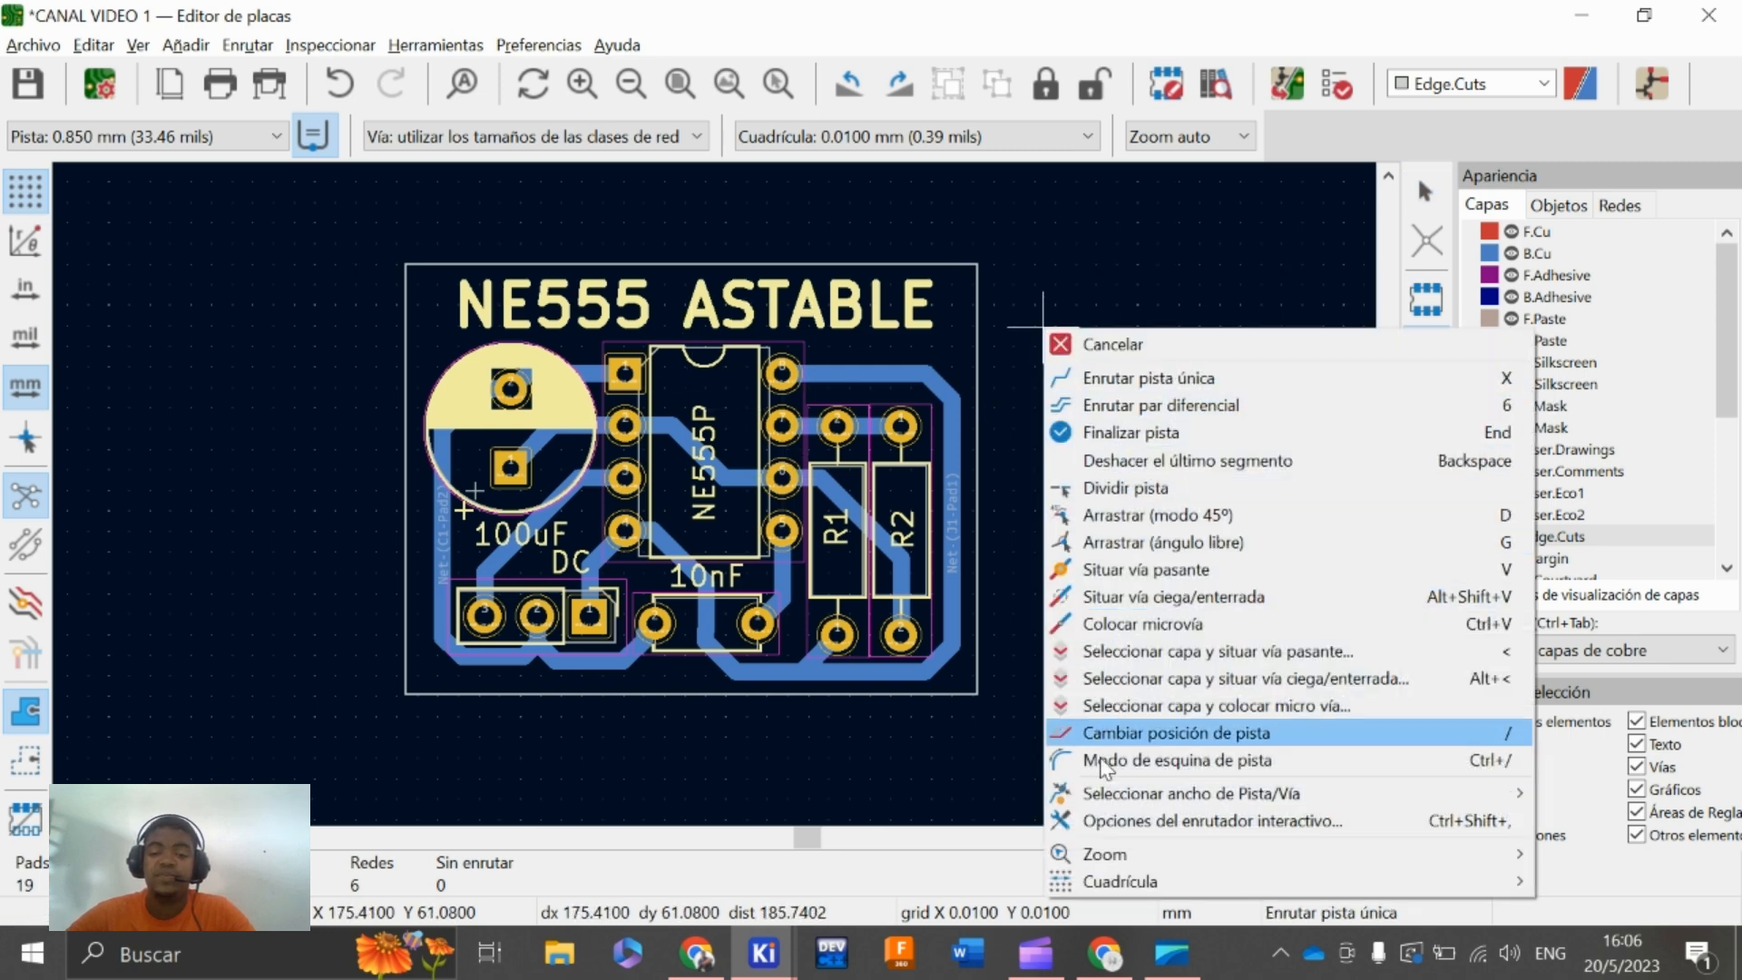
mouse_move(1205, 805)
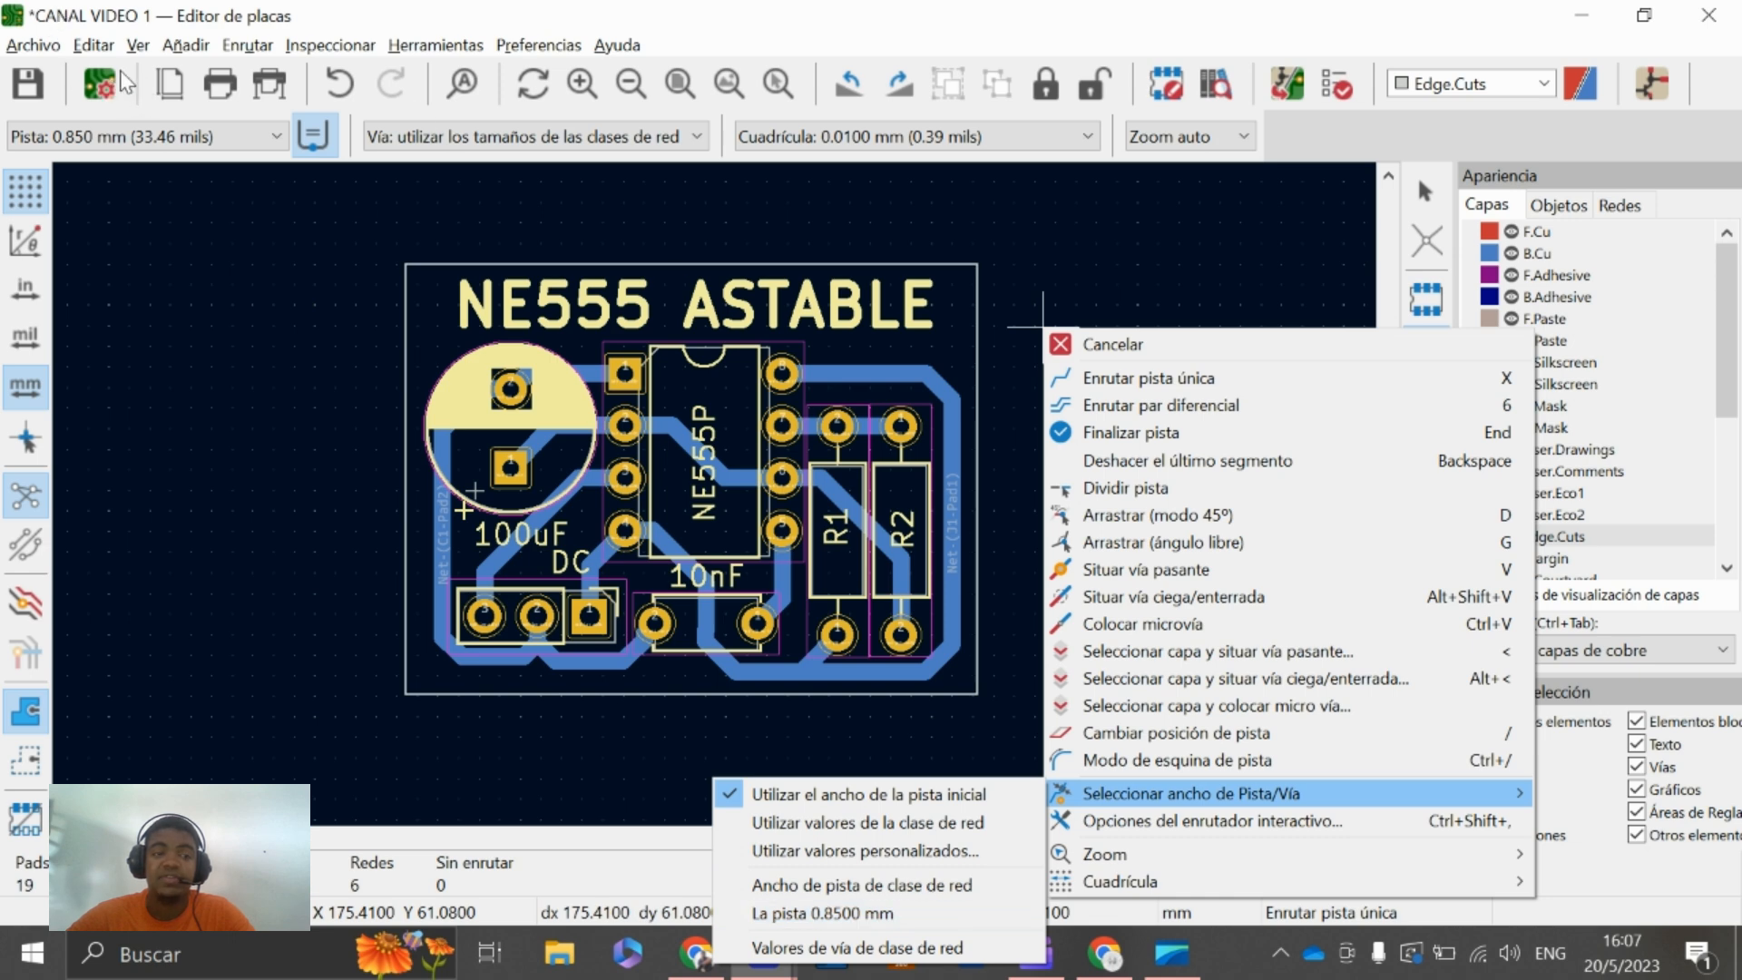
left_click(869, 850)
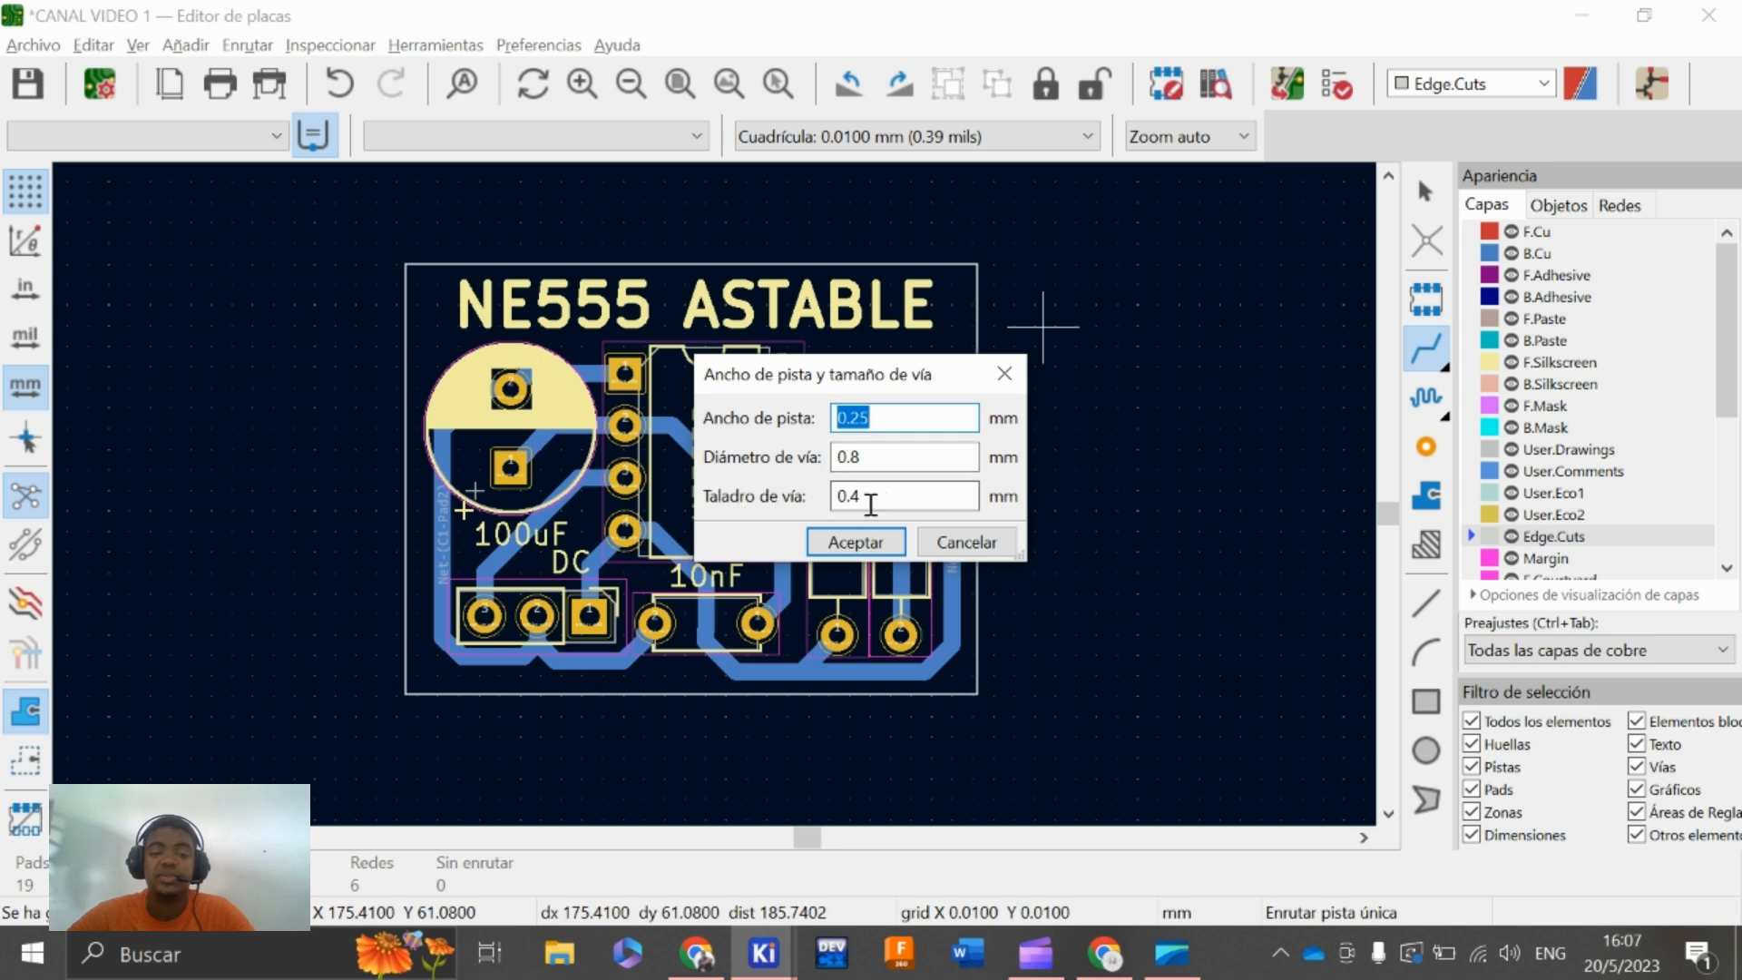
left_click(946, 546)
Open the board's print settings and exclude the F.Cu copper layer while keeping Edge.Cuts included
scroll(712, 490, "down", 6)
middle_click_drag(715, 490, 710, 487)
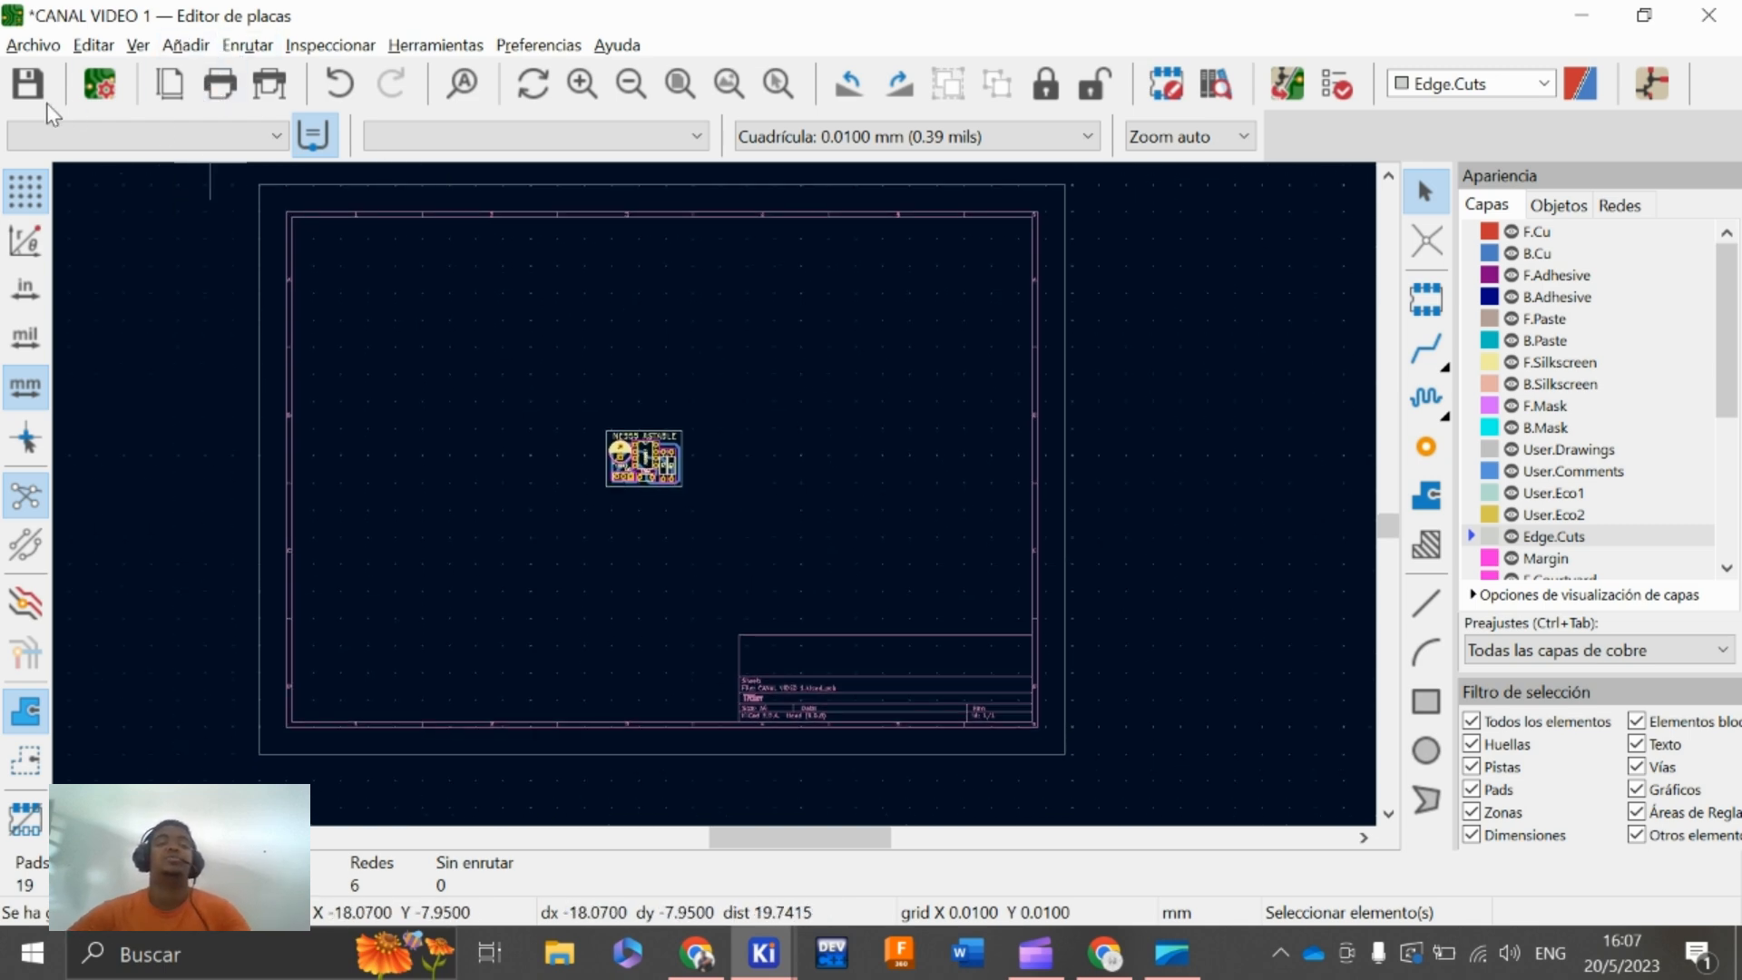
left_click(35, 44)
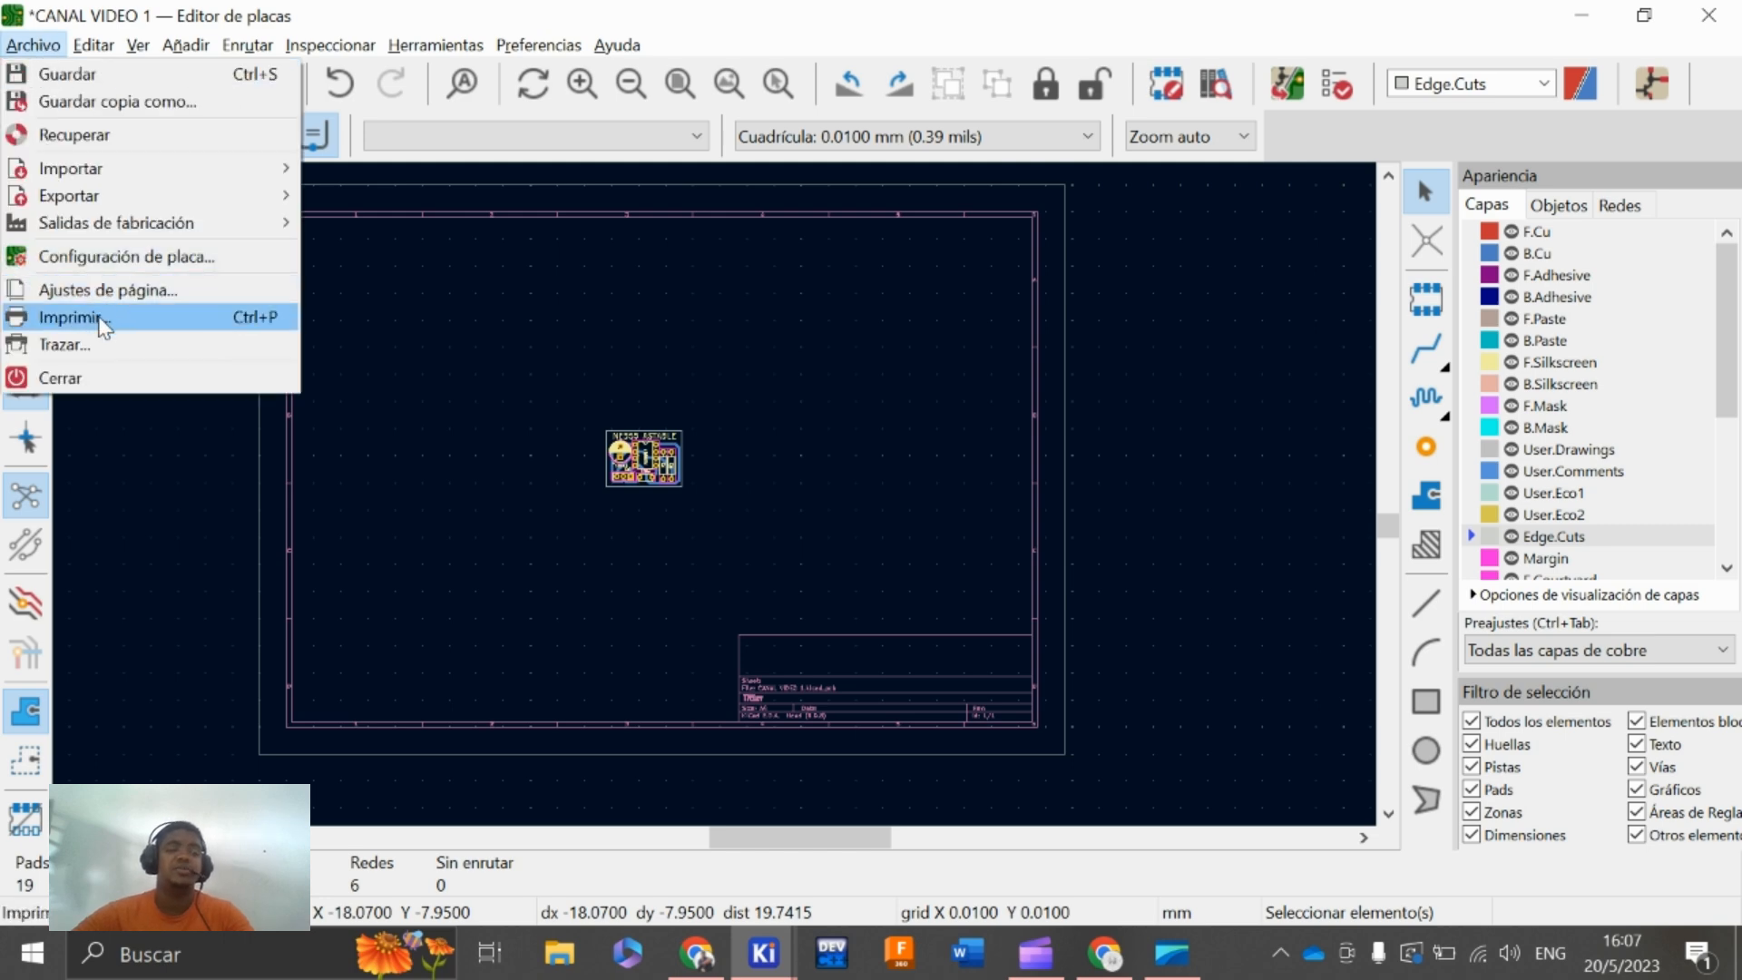
left_click(75, 317)
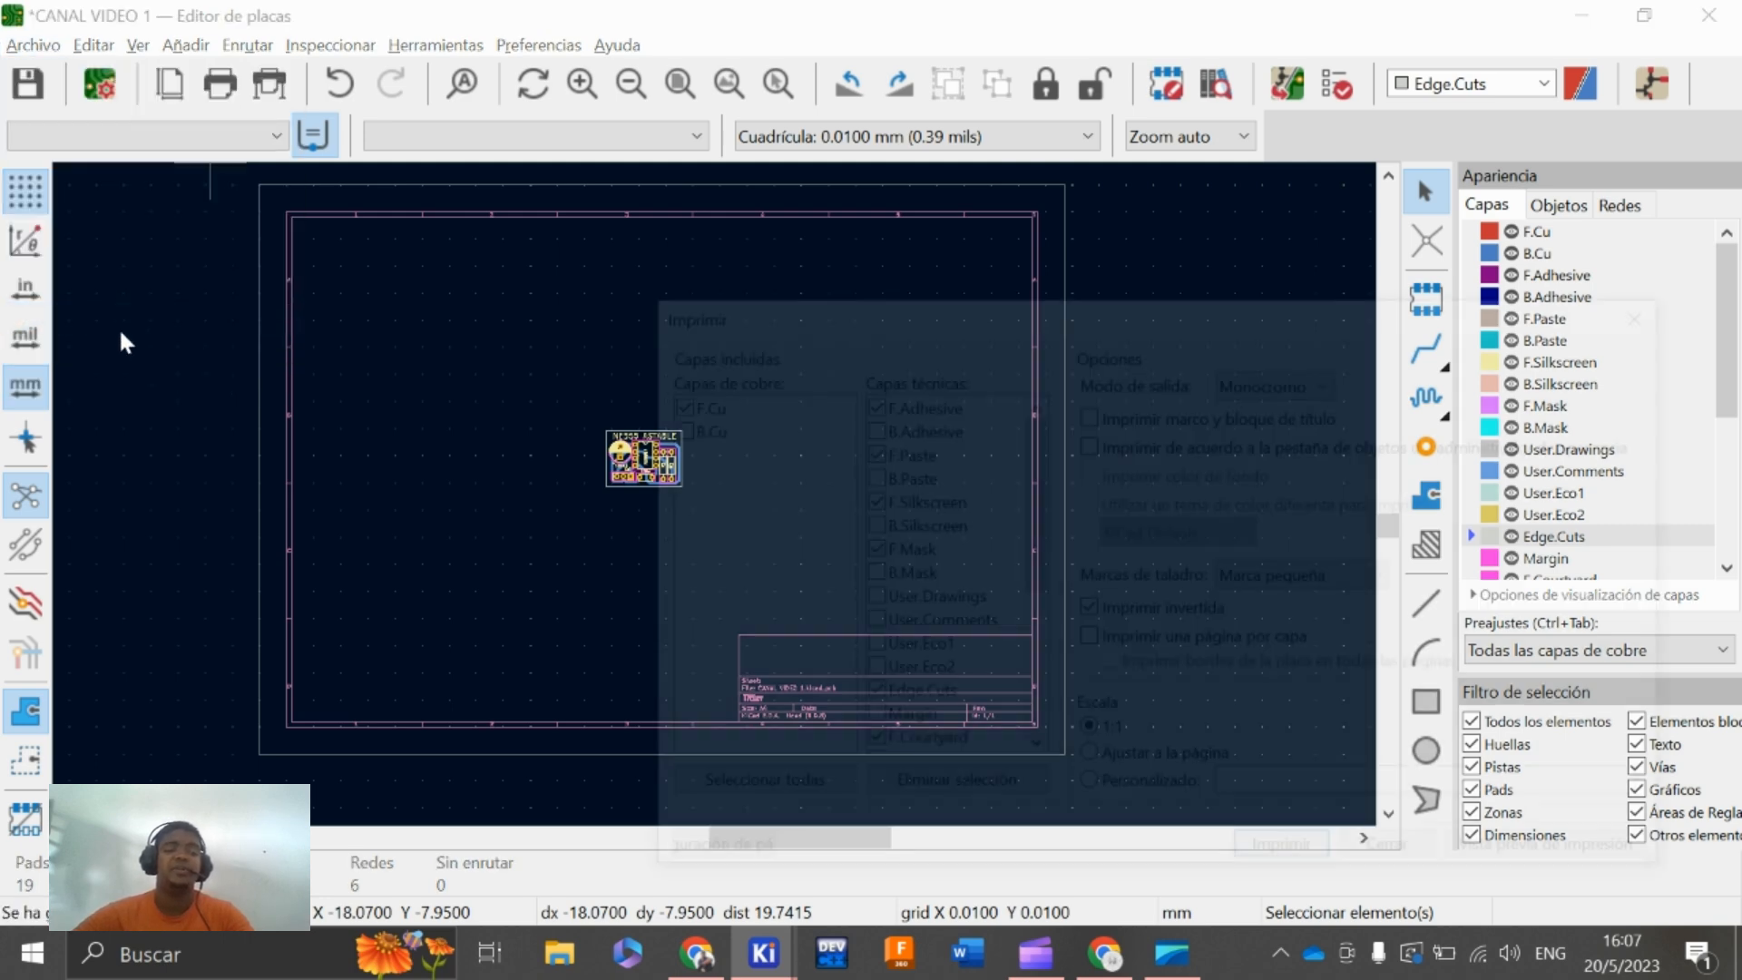
left_click_drag(1053, 303, 748, 178)
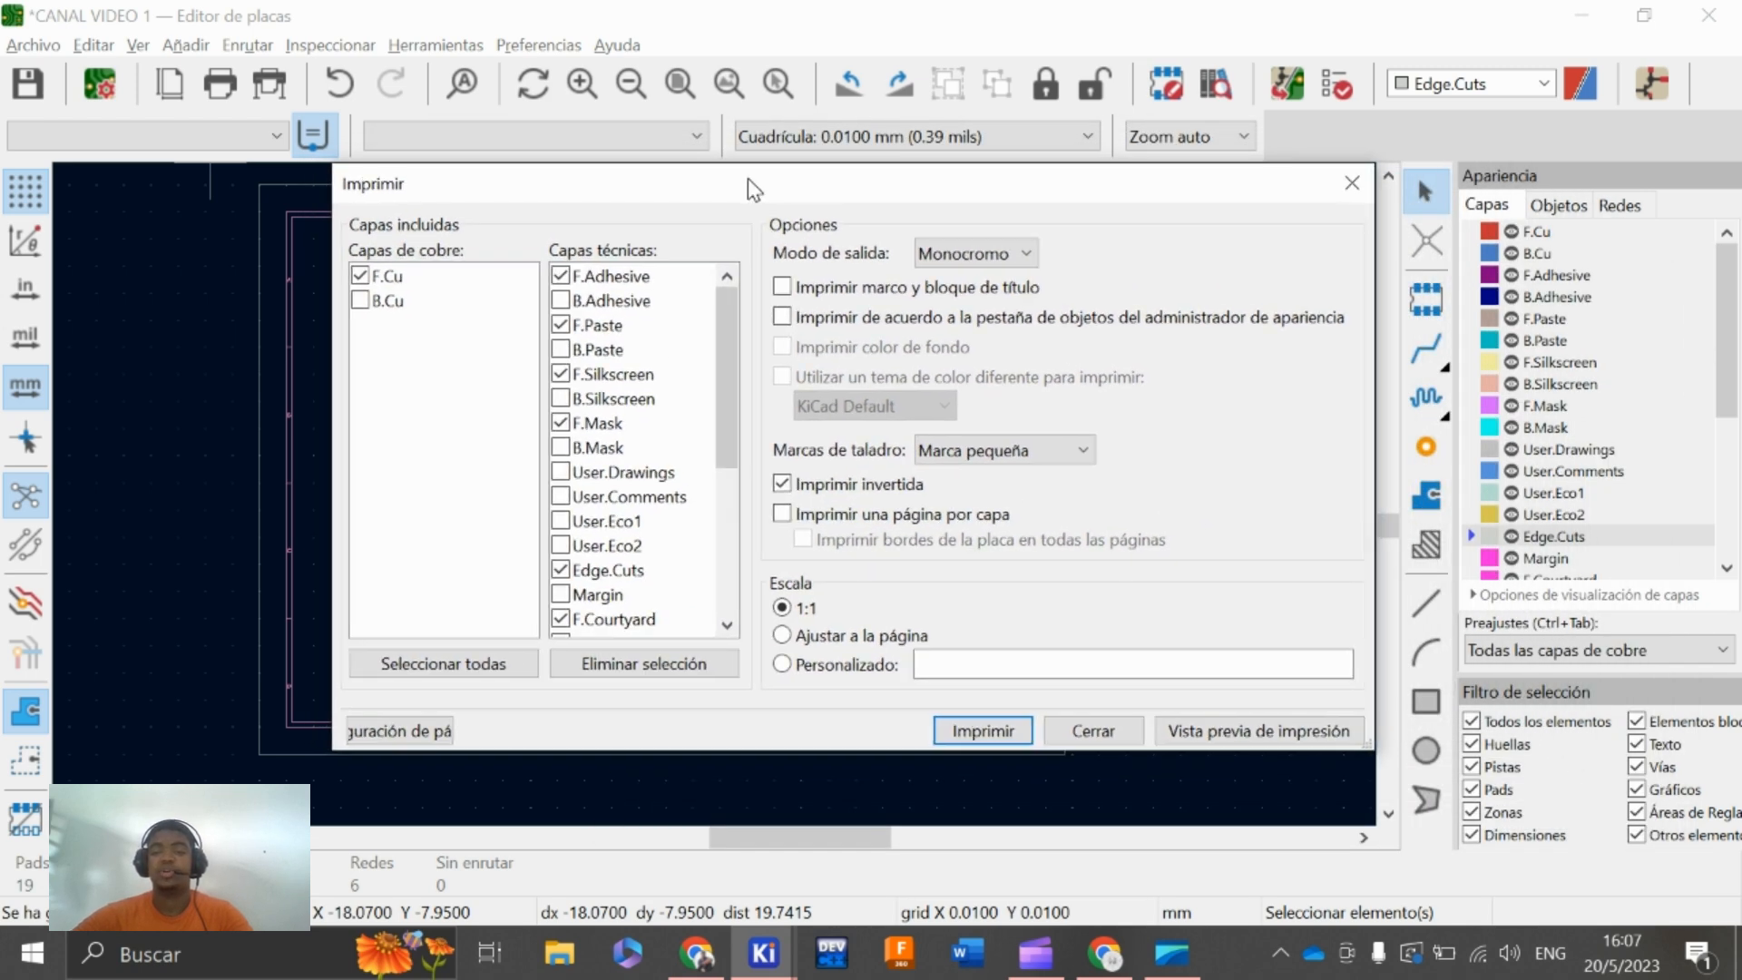
left_click(359, 277)
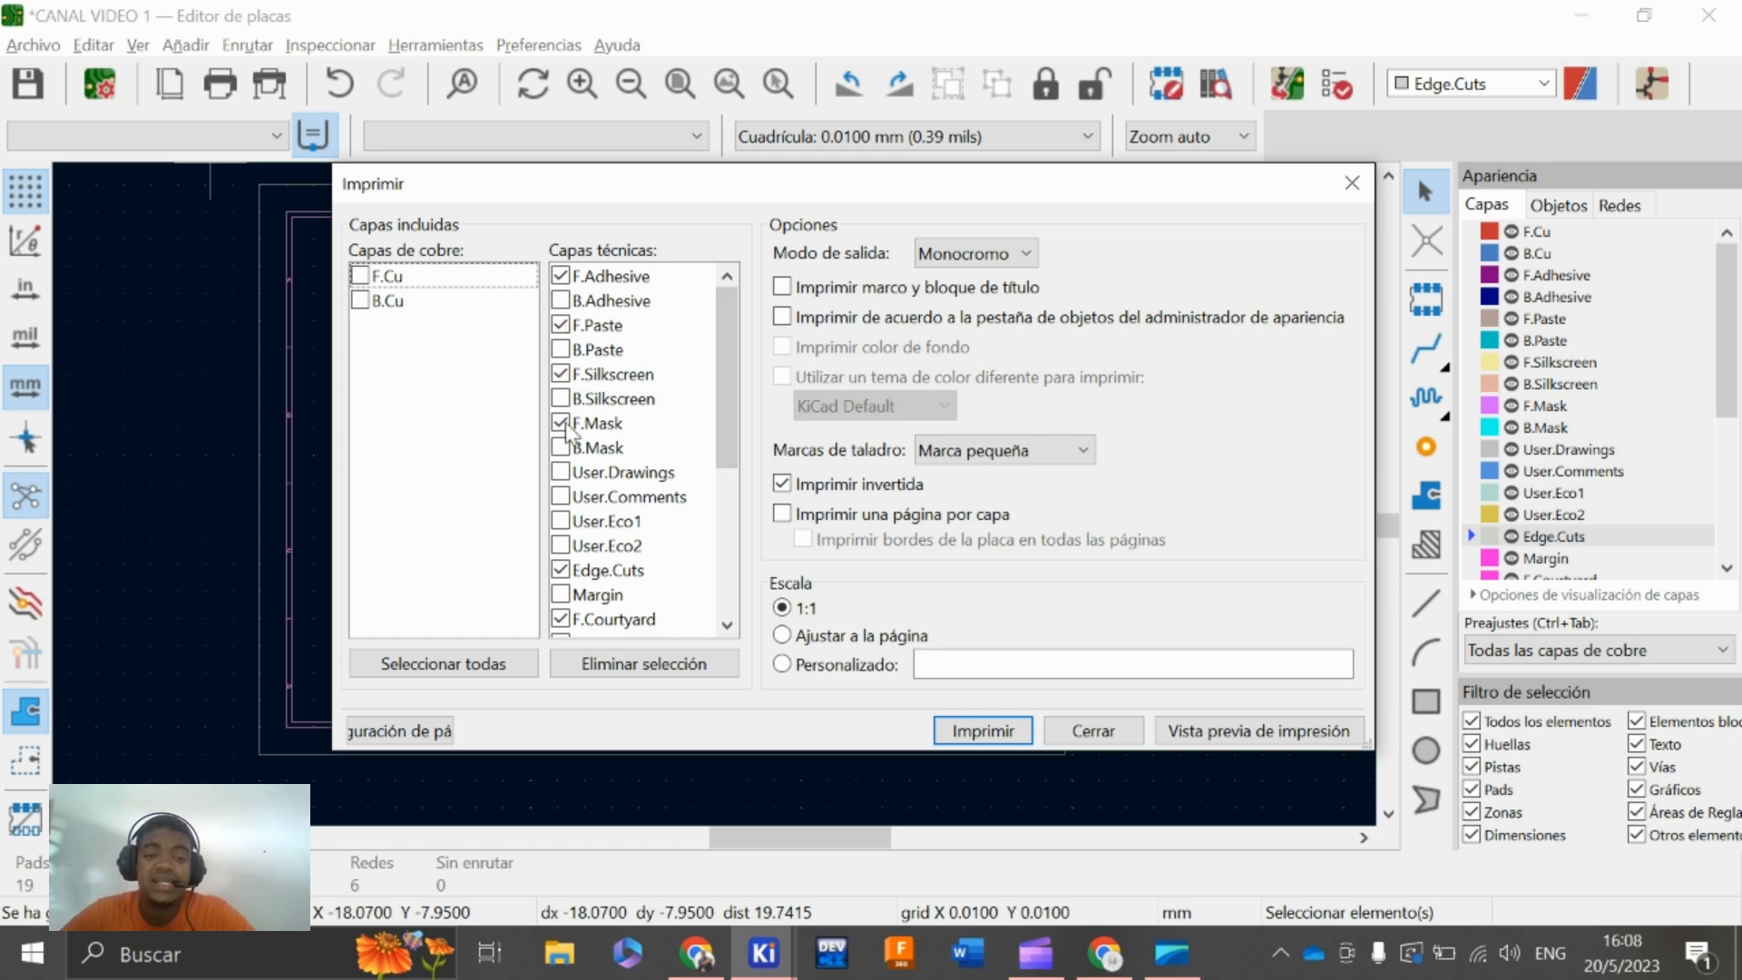
scroll(568, 430, "down", 1)
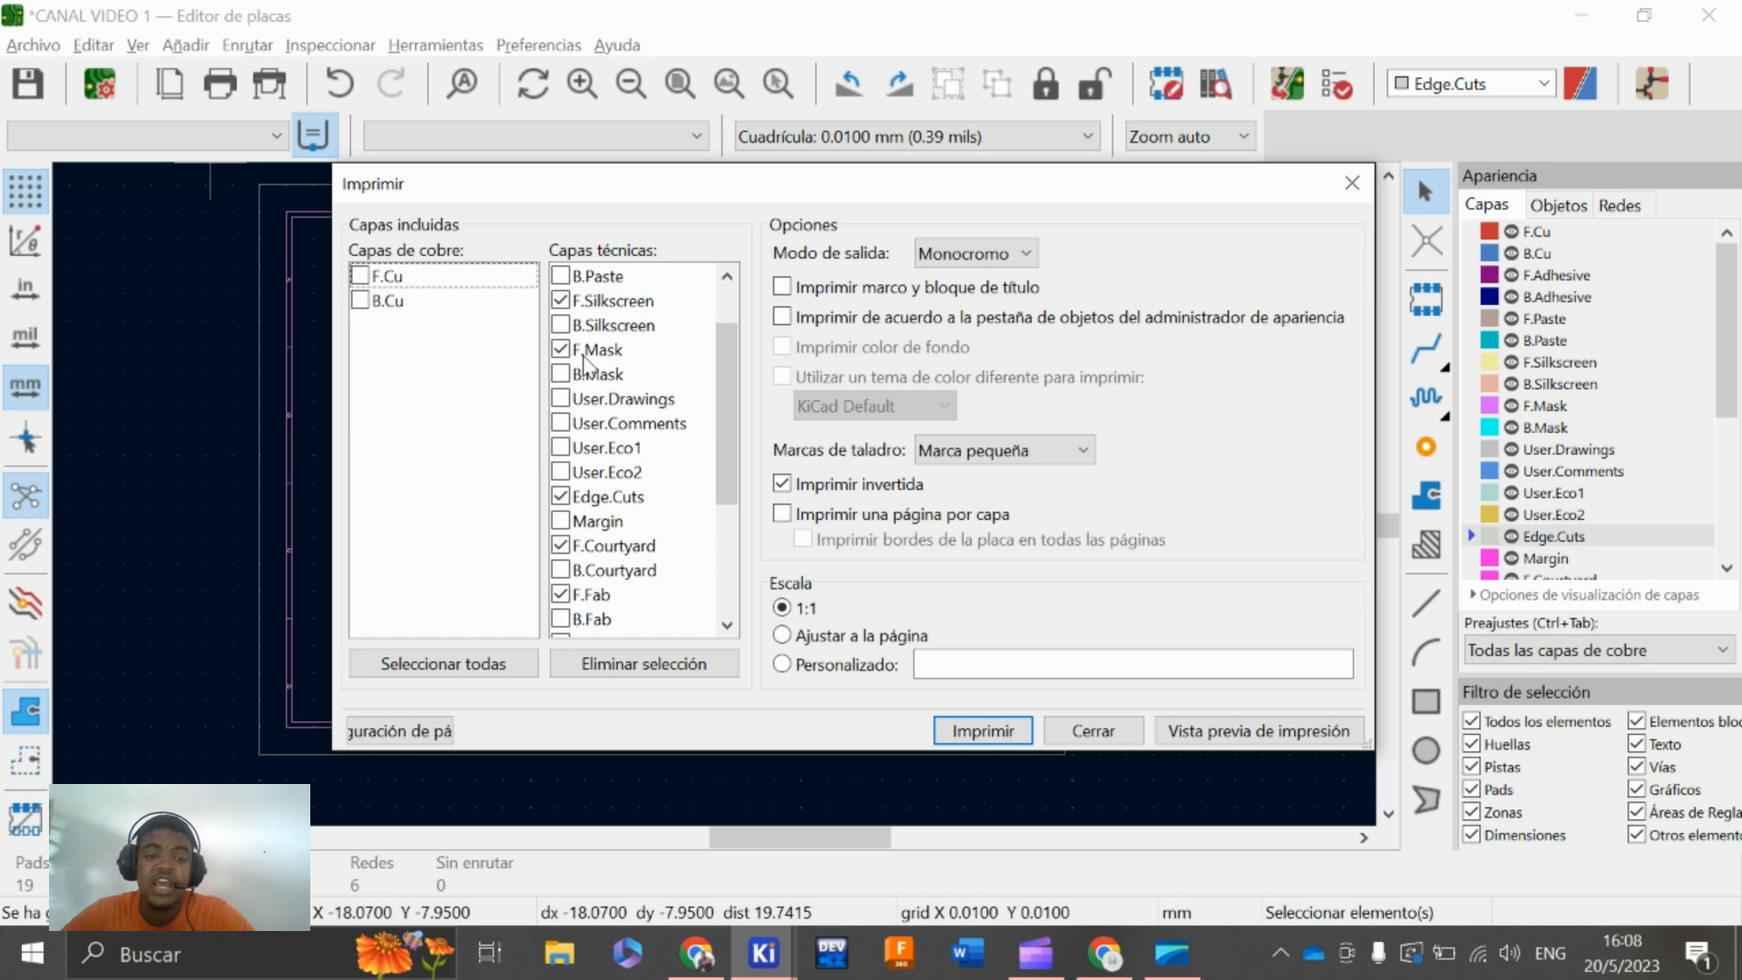
scroll(572, 477, "down", 2)
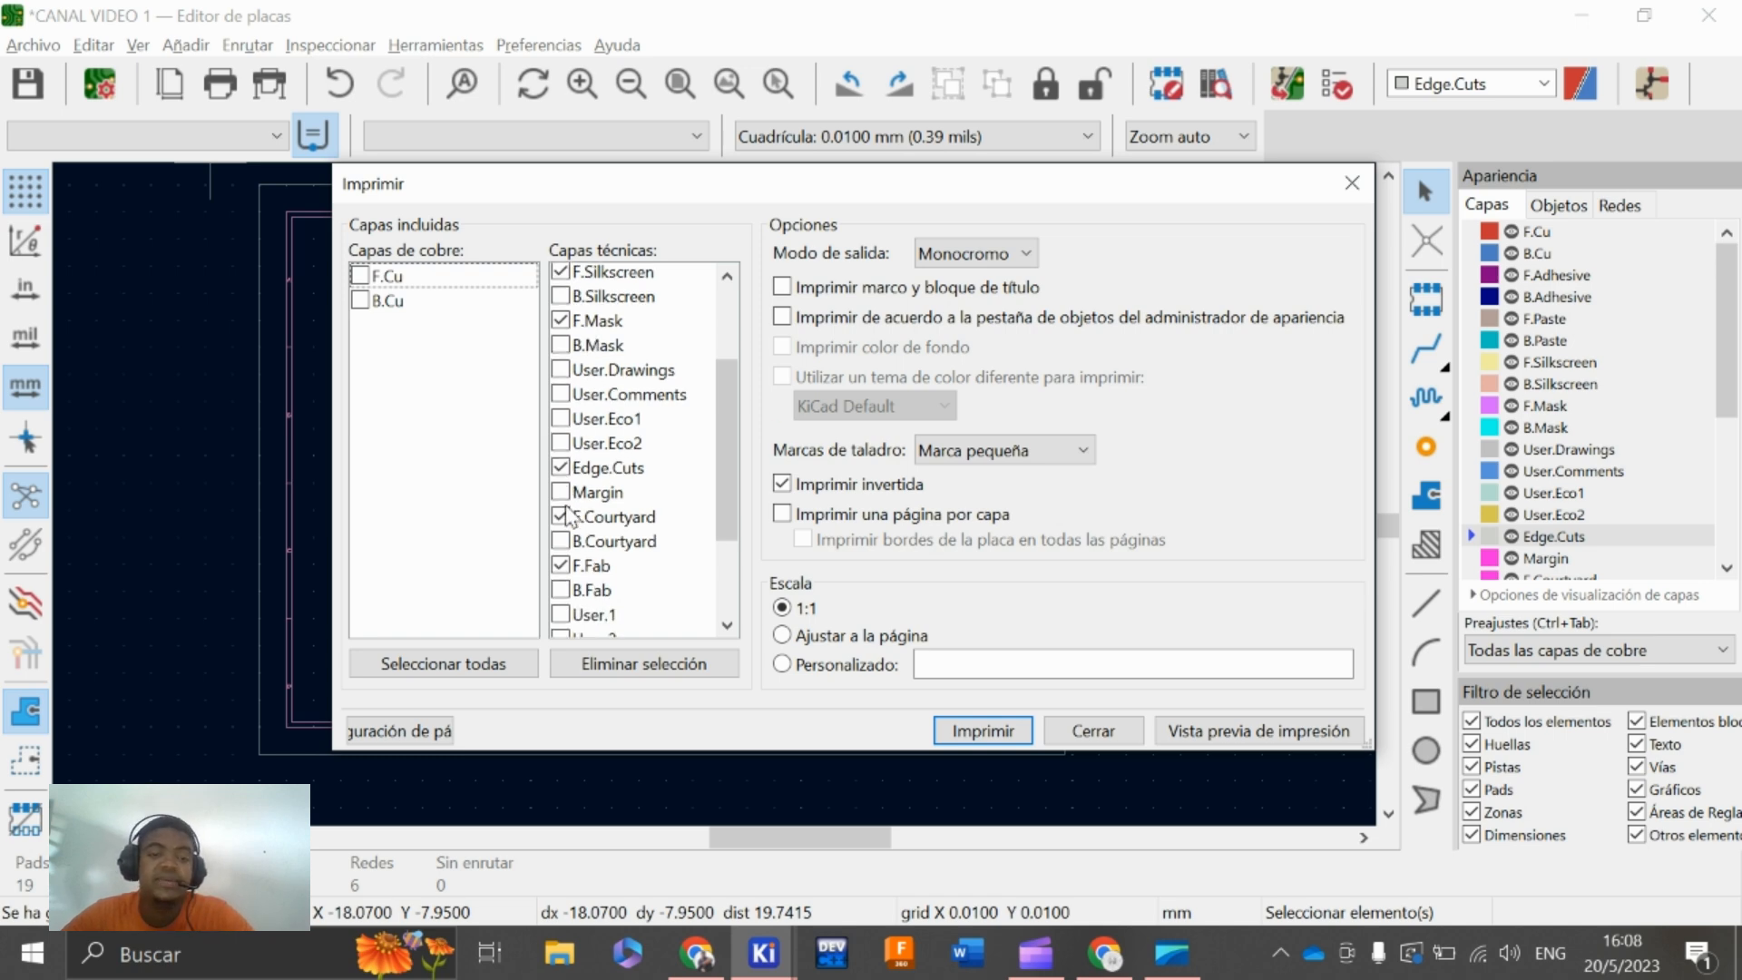
left_click(565, 359)
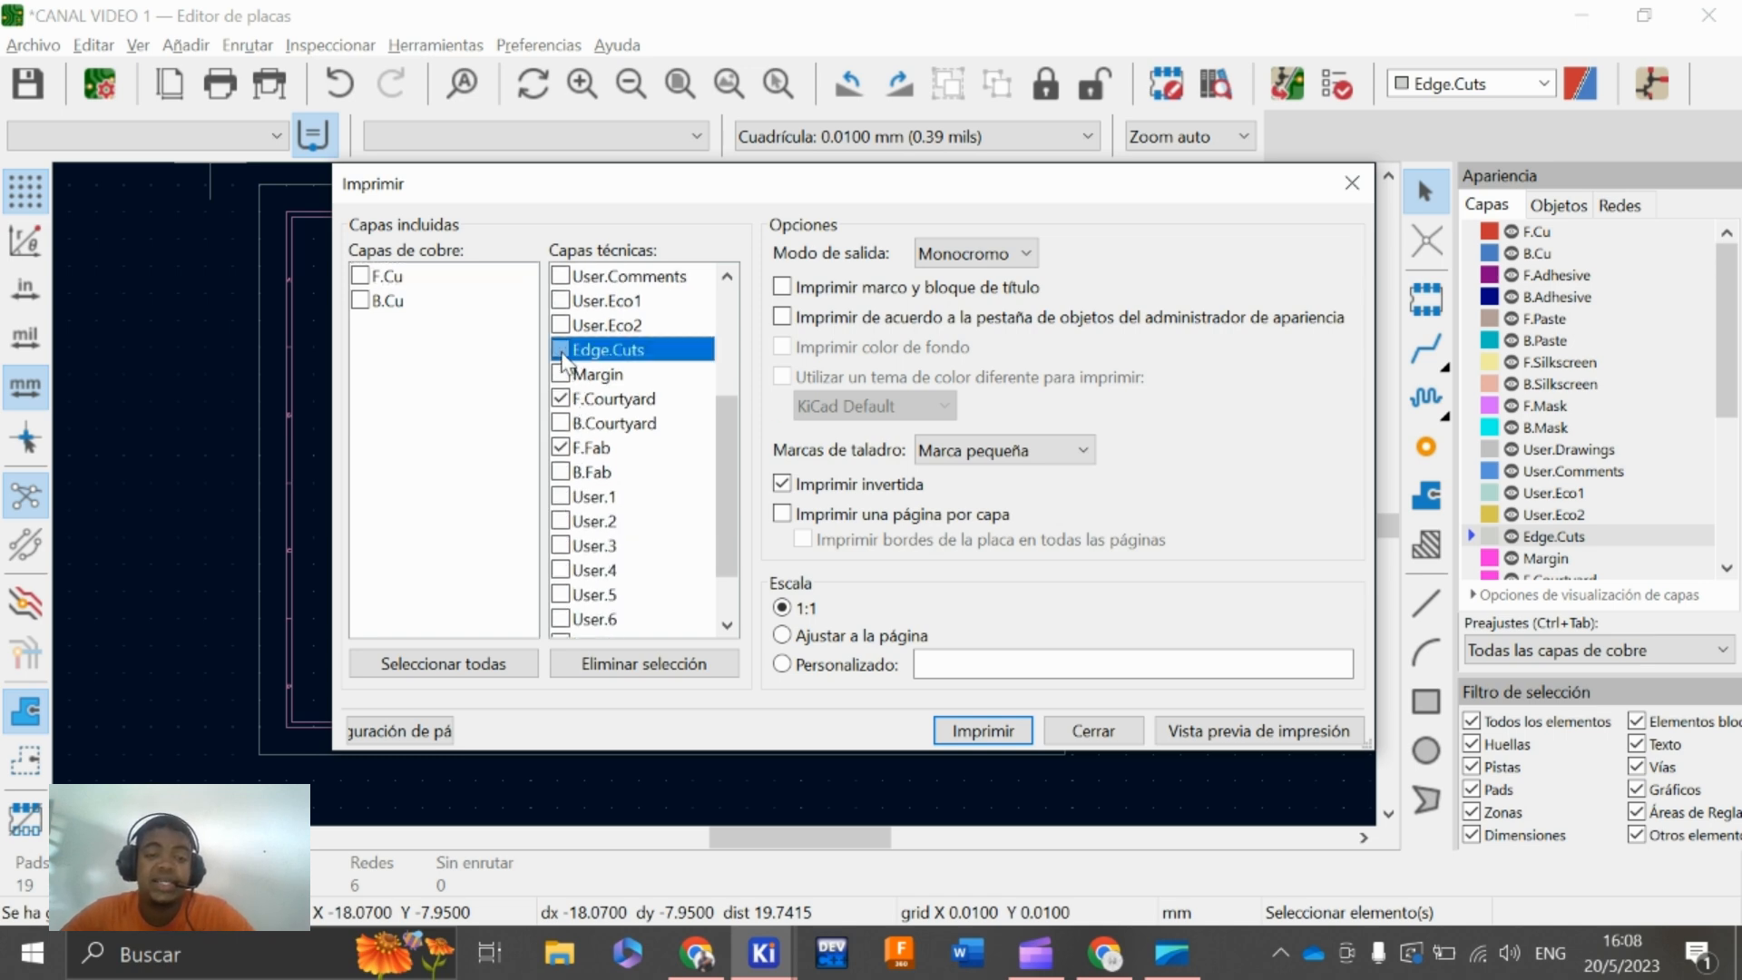
left_click(560, 350)
scroll(581, 461, "up", 3)
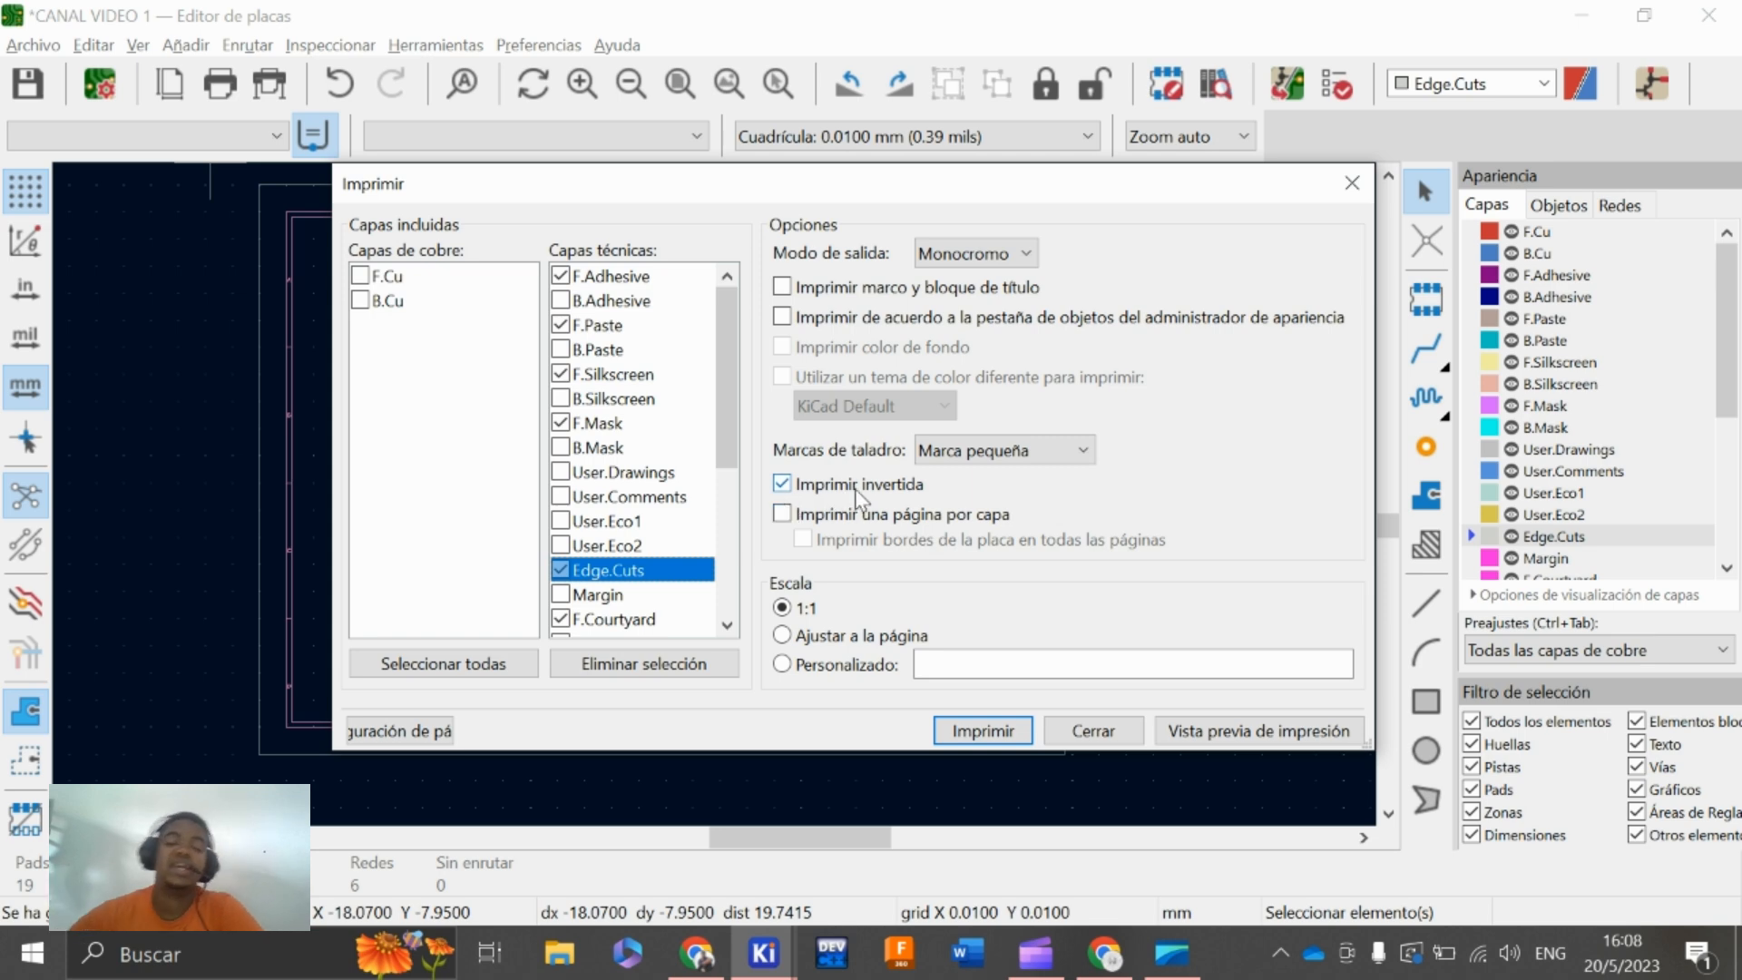
Keep small drill marks for the print and set the page to A4 with vertical orientation
left_click(989, 451)
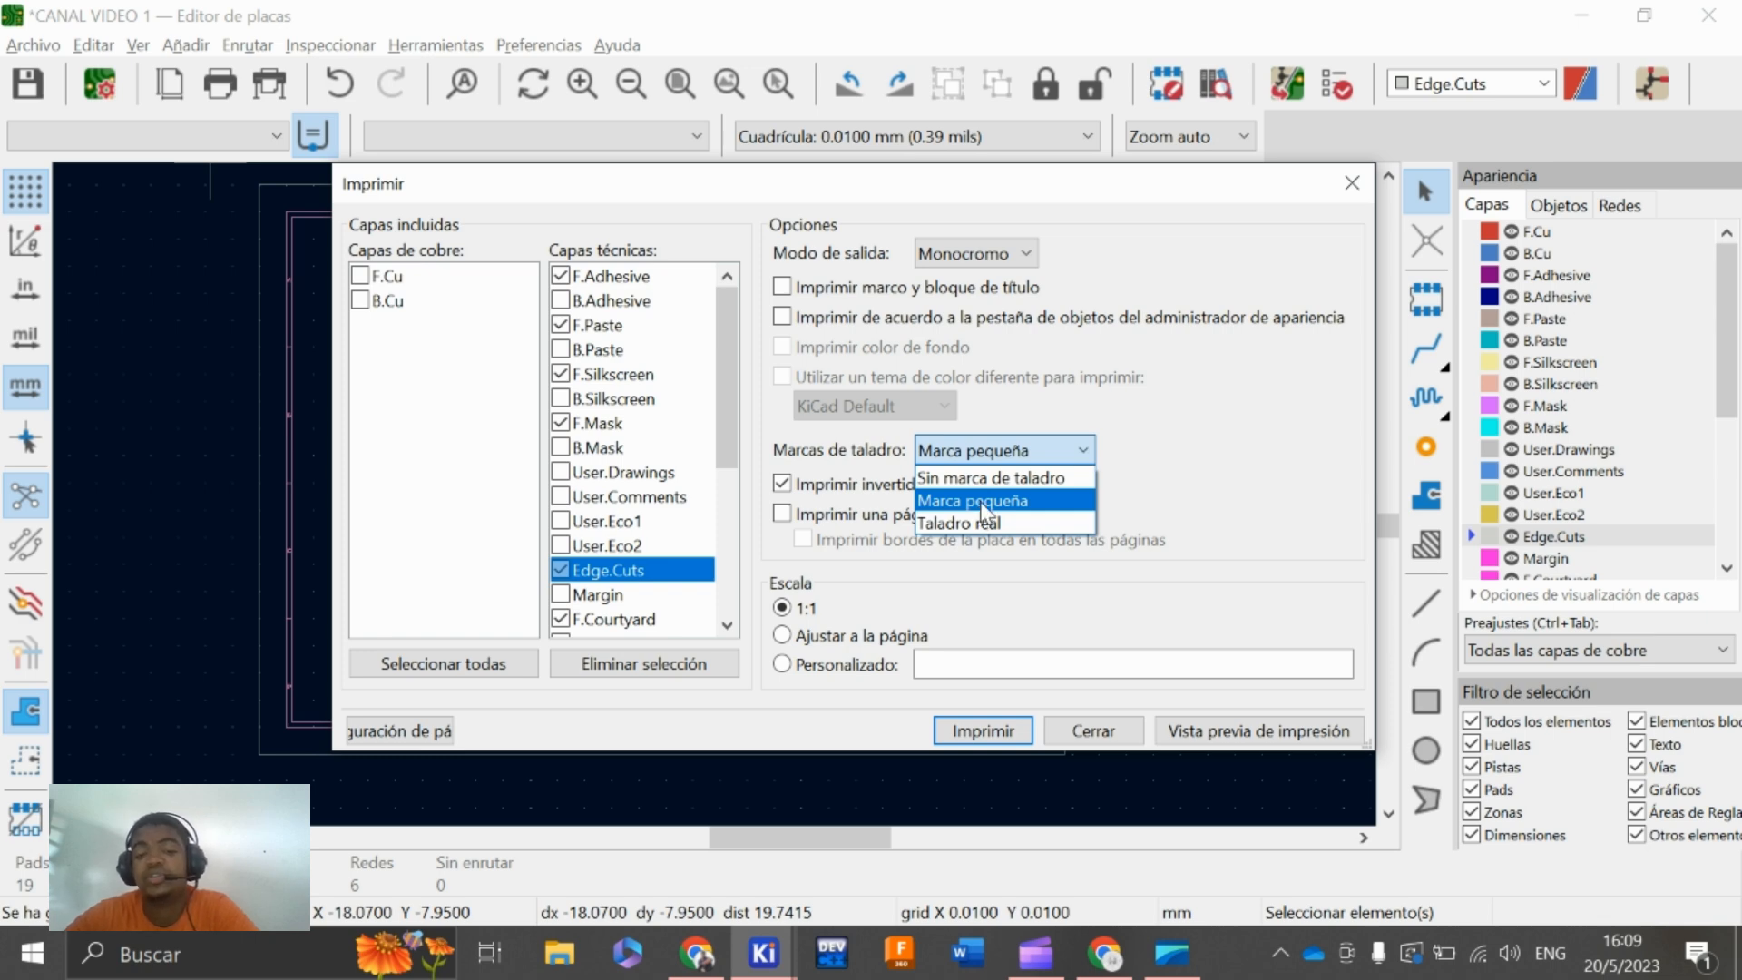
left_click(984, 511)
left_click(406, 730)
left_click(660, 581)
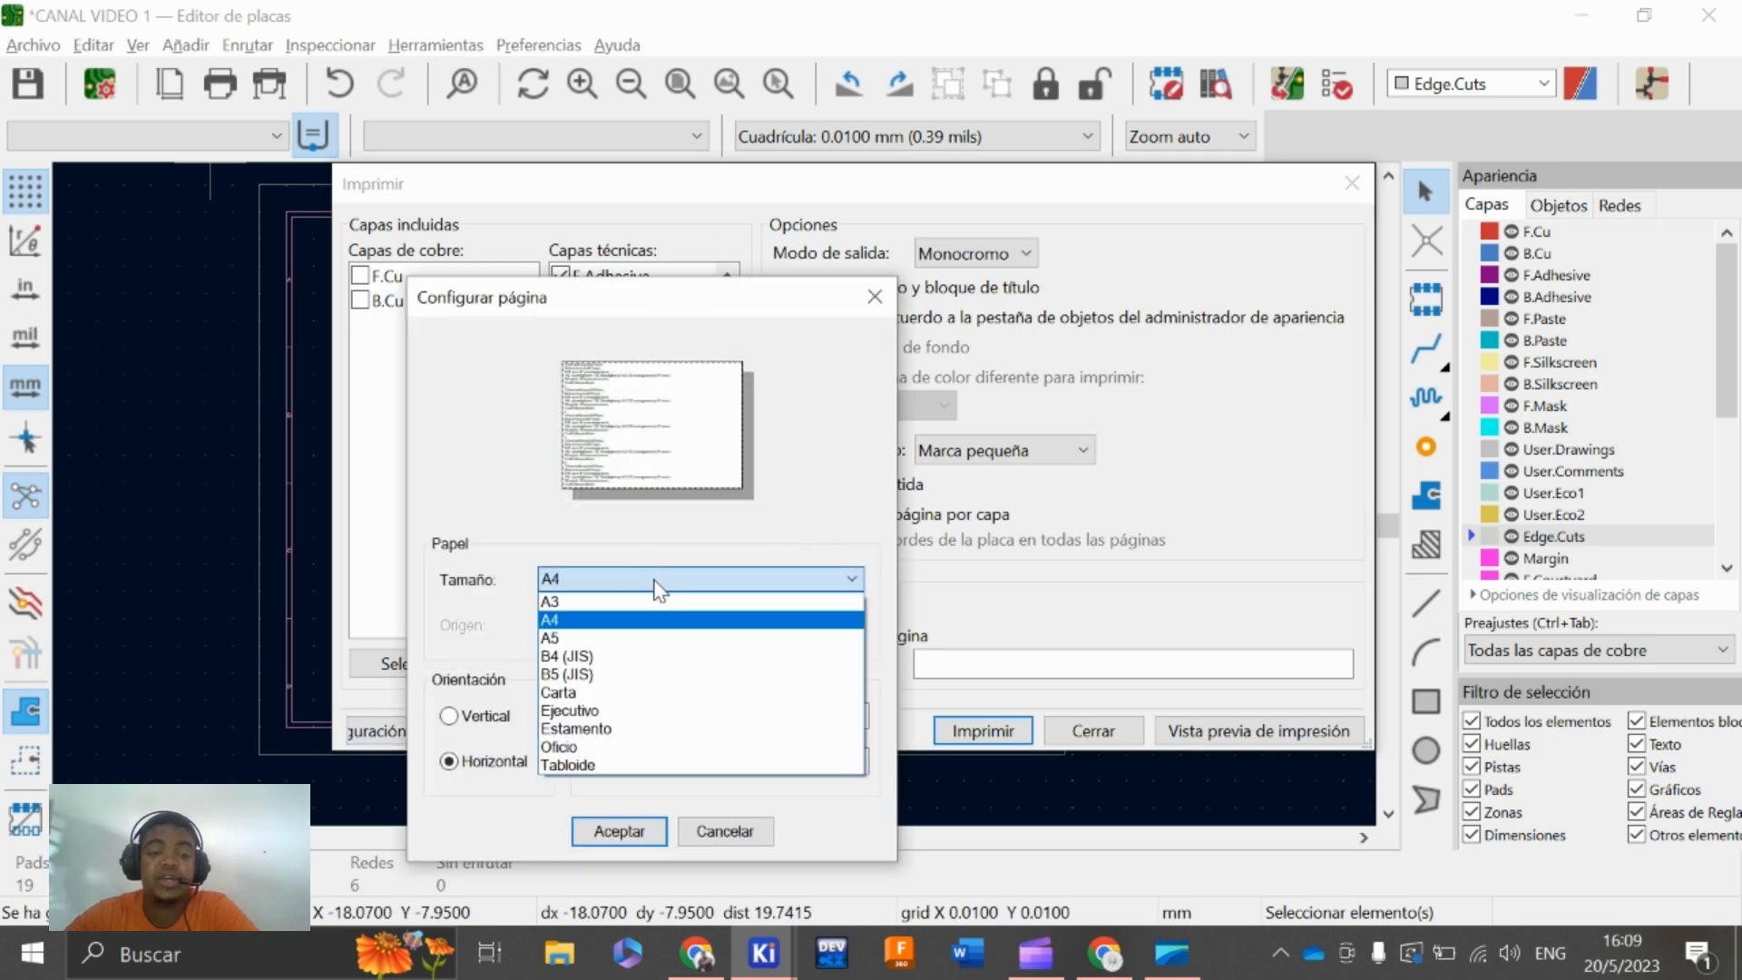
left_click(583, 628)
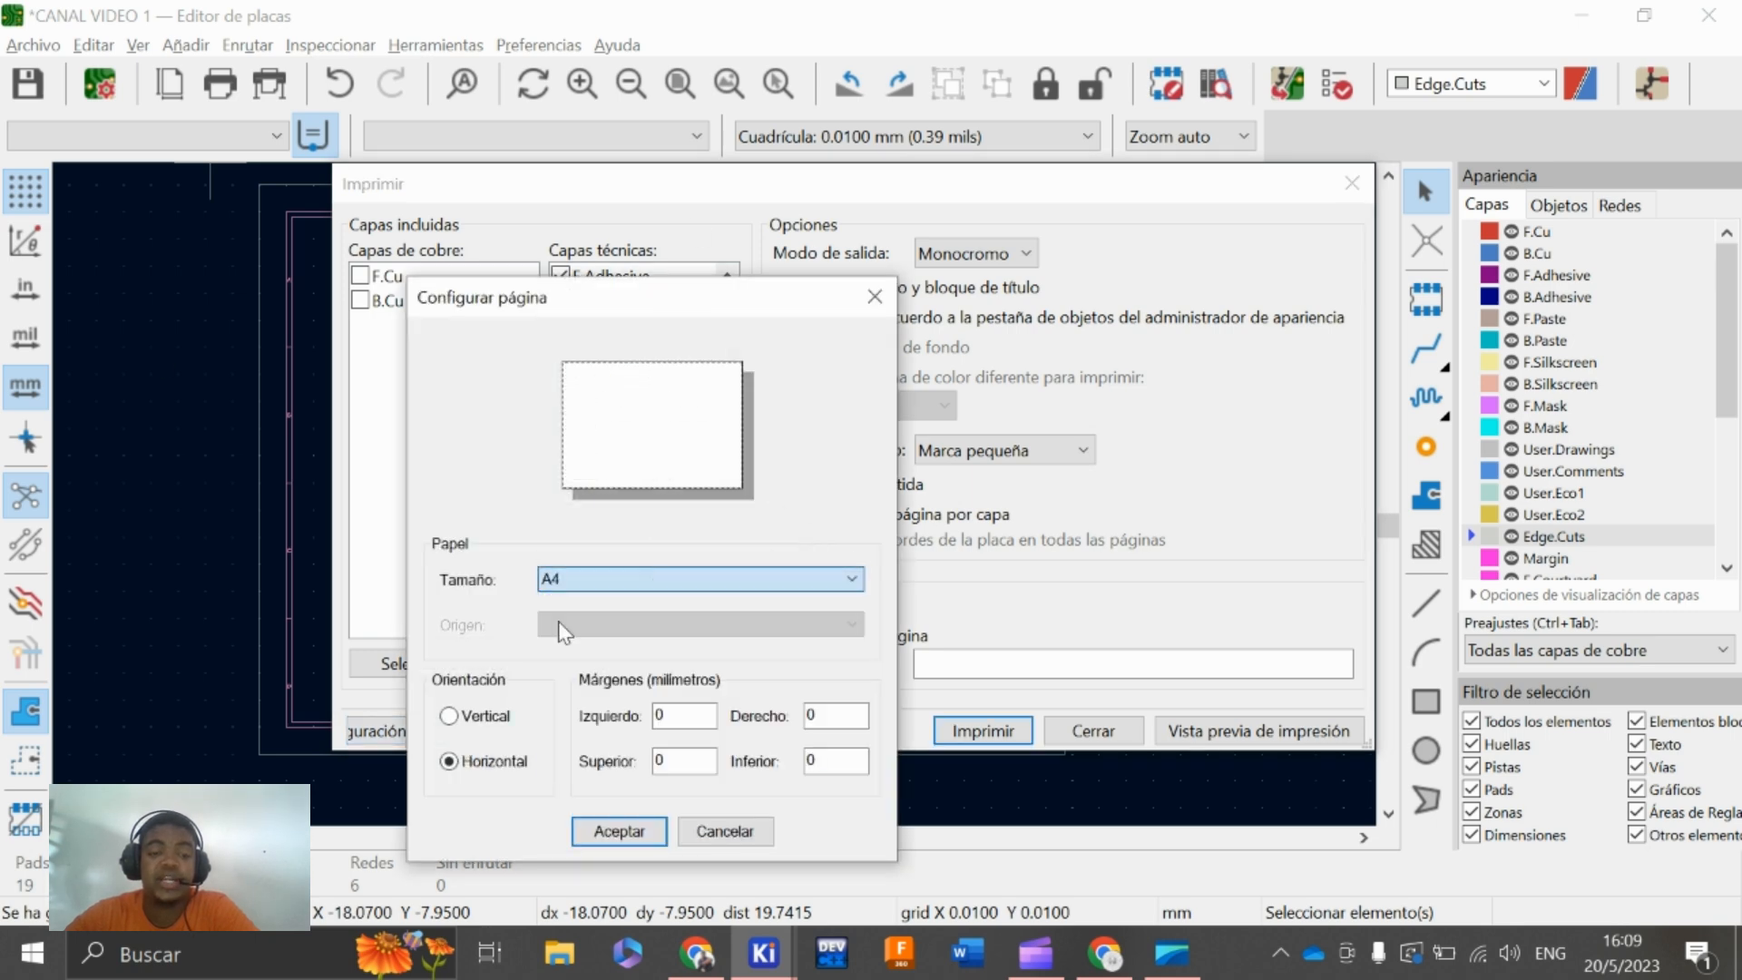
left_click(450, 717)
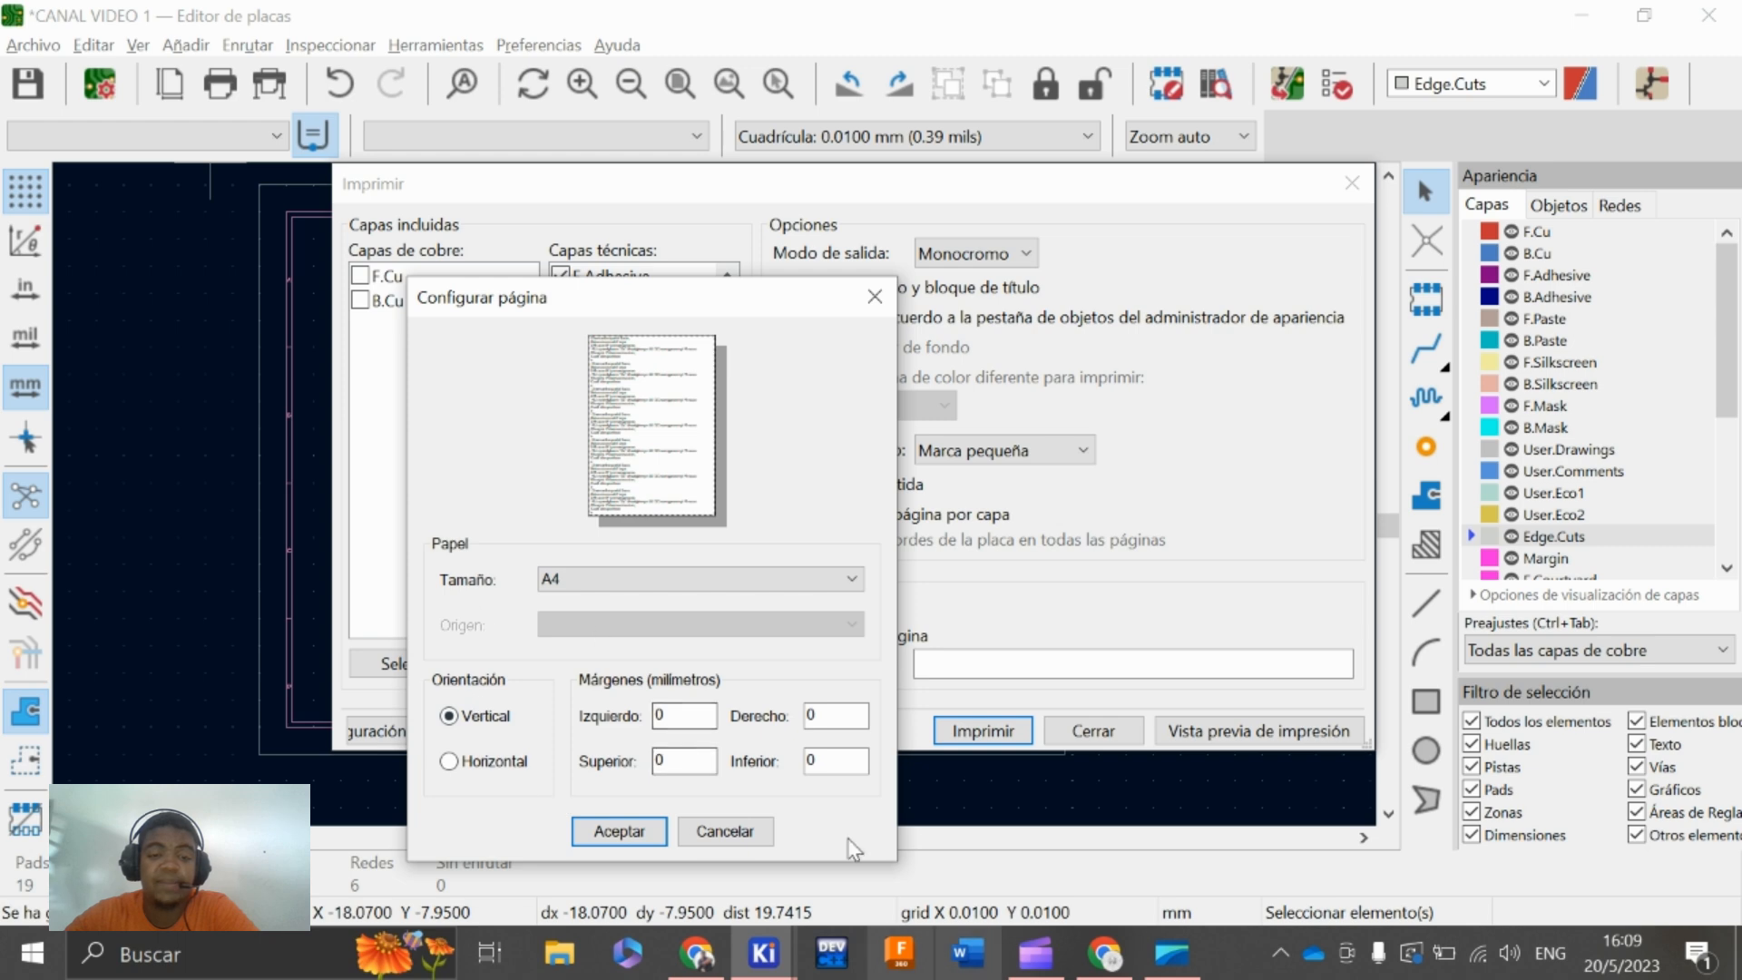
left_click(621, 833)
Preview the mirrored 1:1 print of the board at 200% zoom, and close the preview and print settings
left_click(1255, 731)
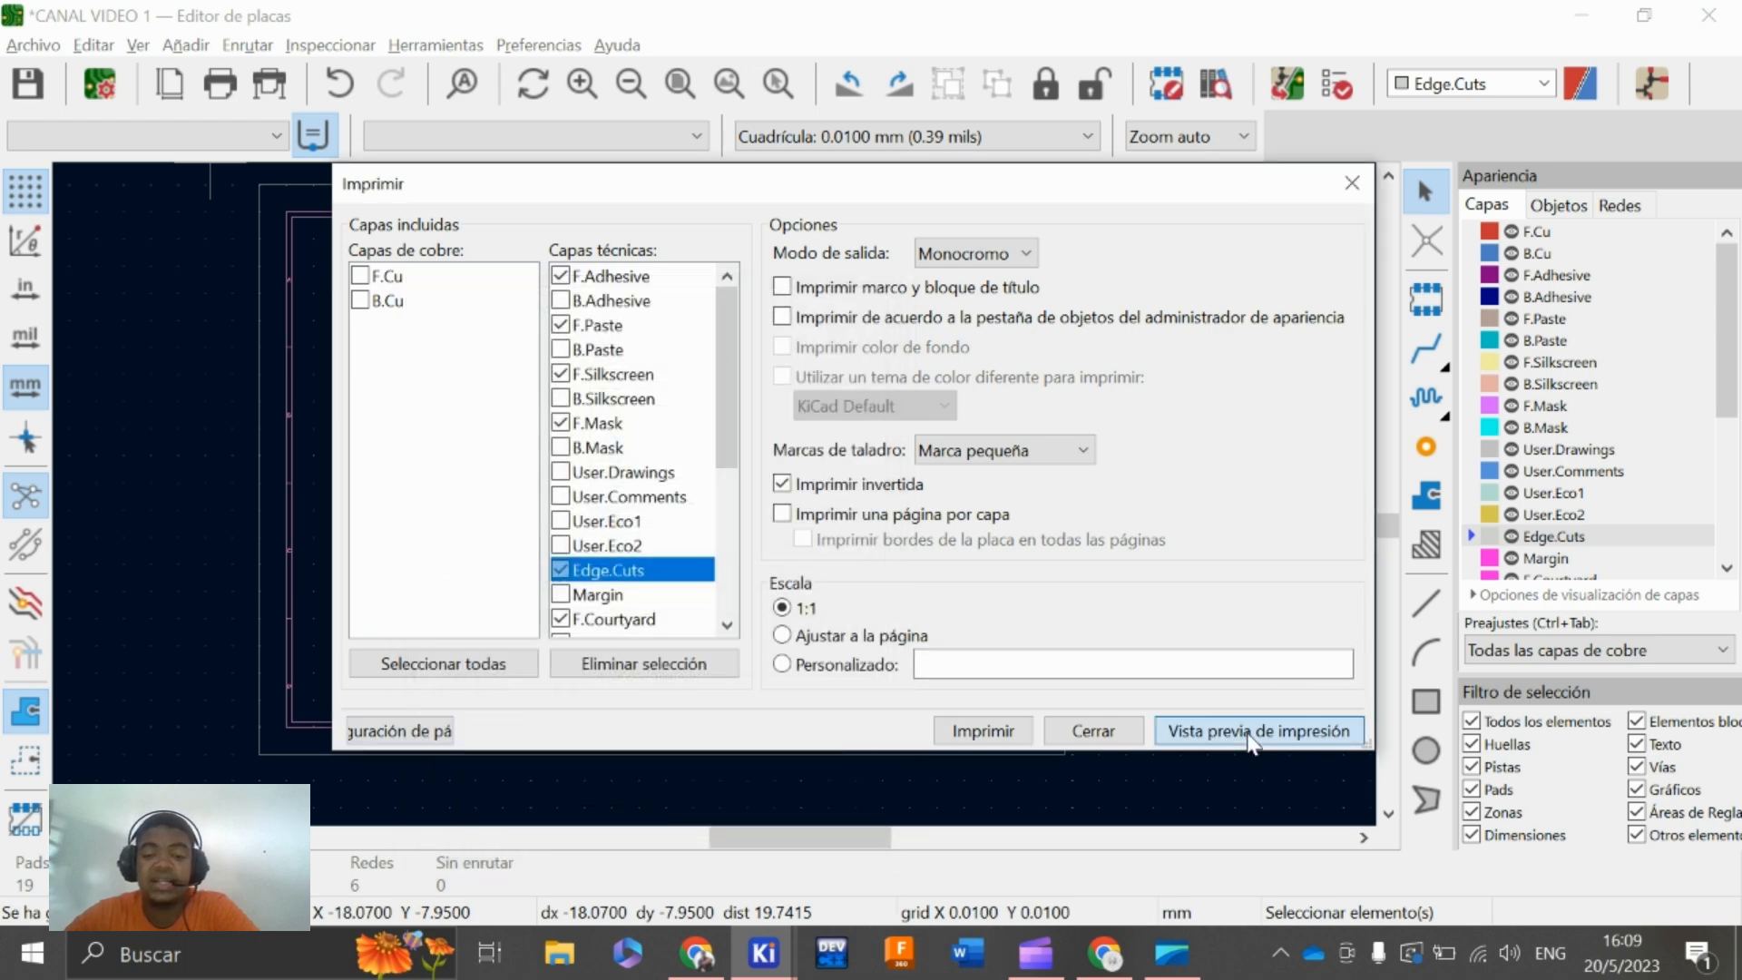
scroll(989, 355, "down", 1)
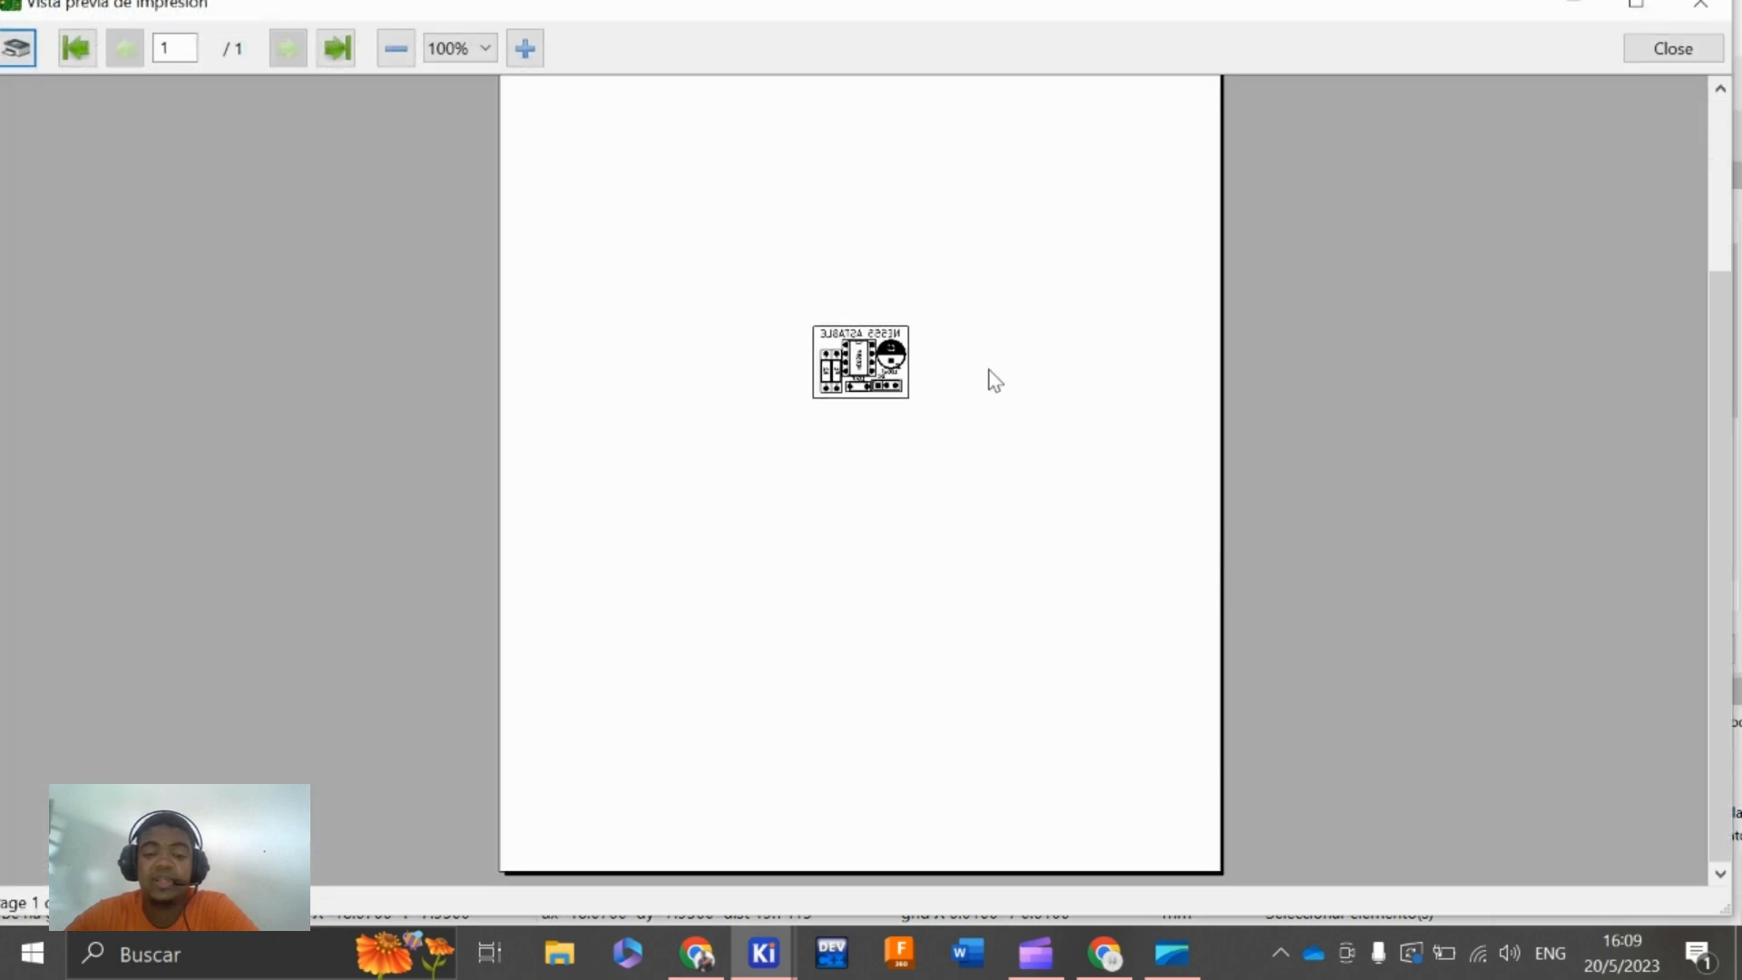
scroll(990, 370, "up", 5)
scroll(997, 372, "down", 5)
left_click(525, 50)
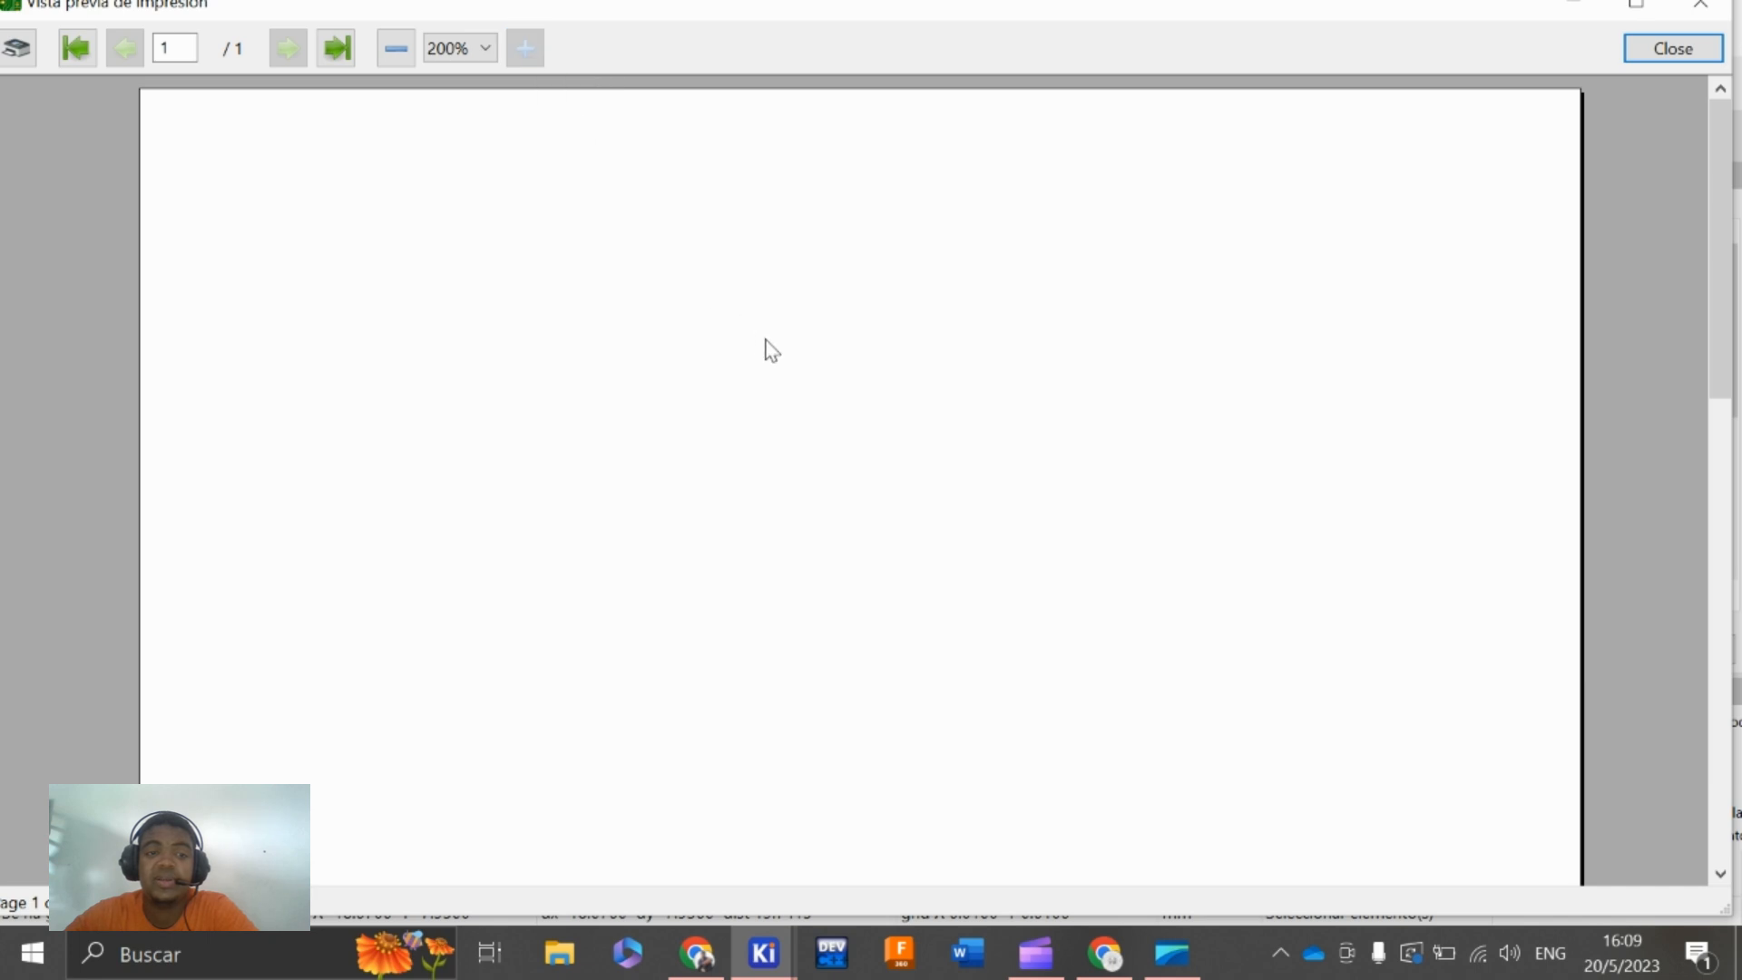
scroll(1050, 416, "down", 4)
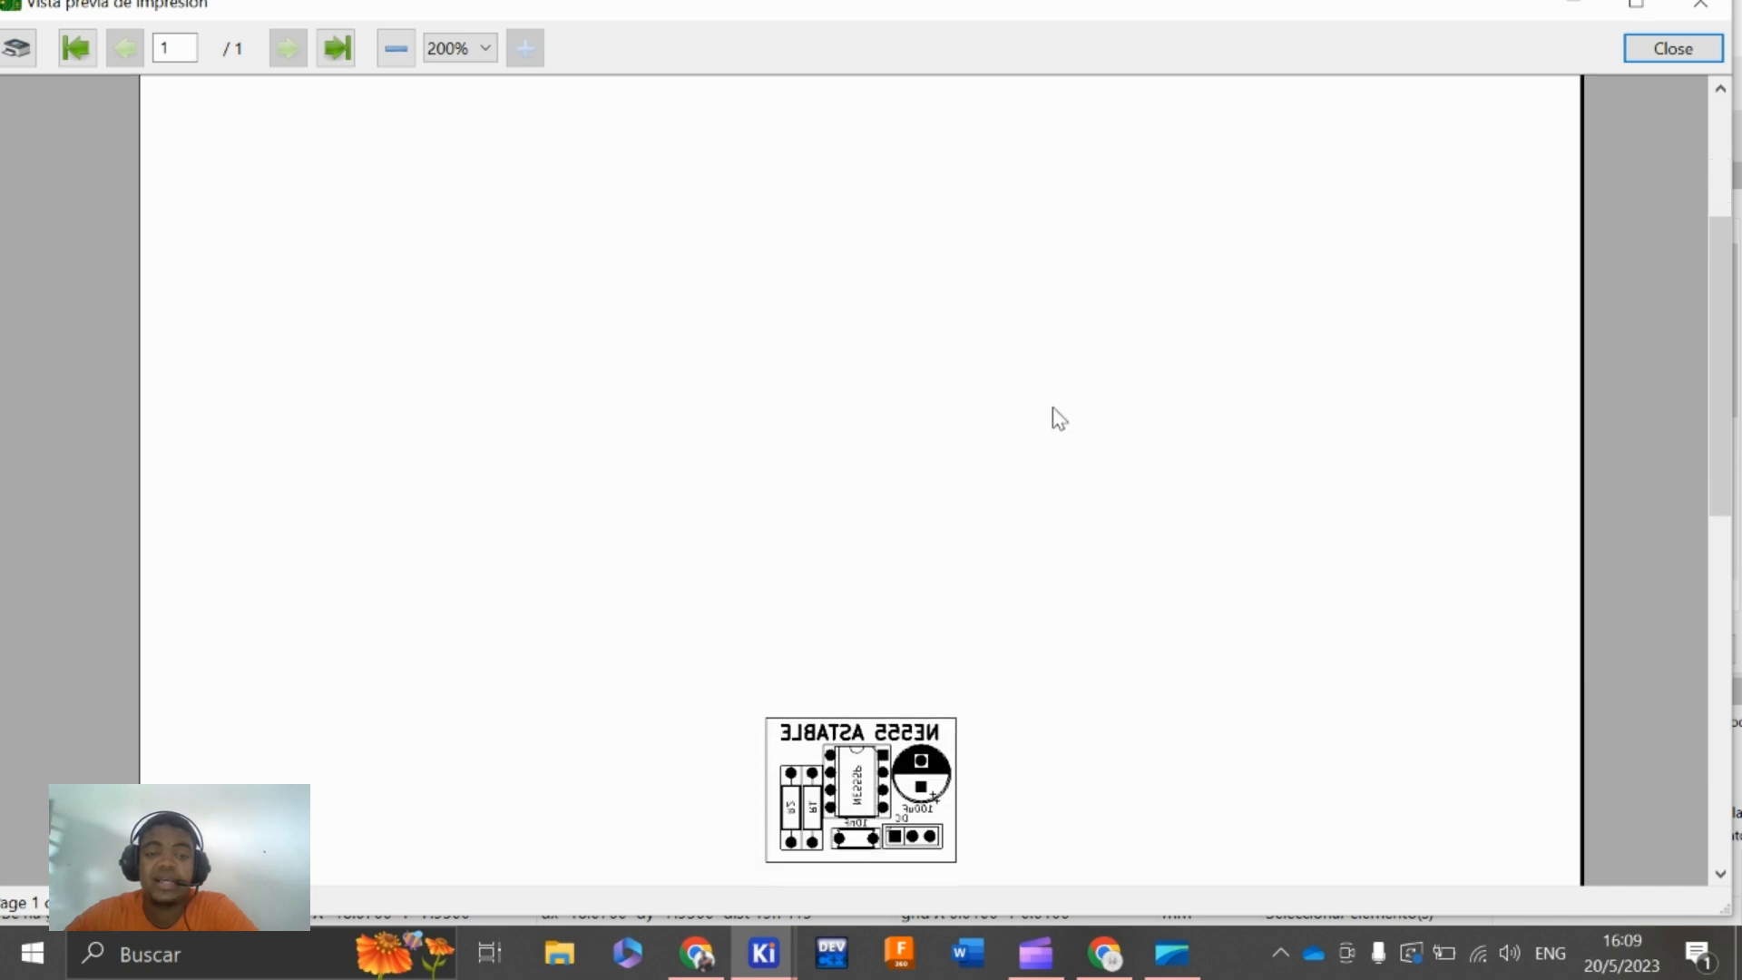
left_click(1679, 9)
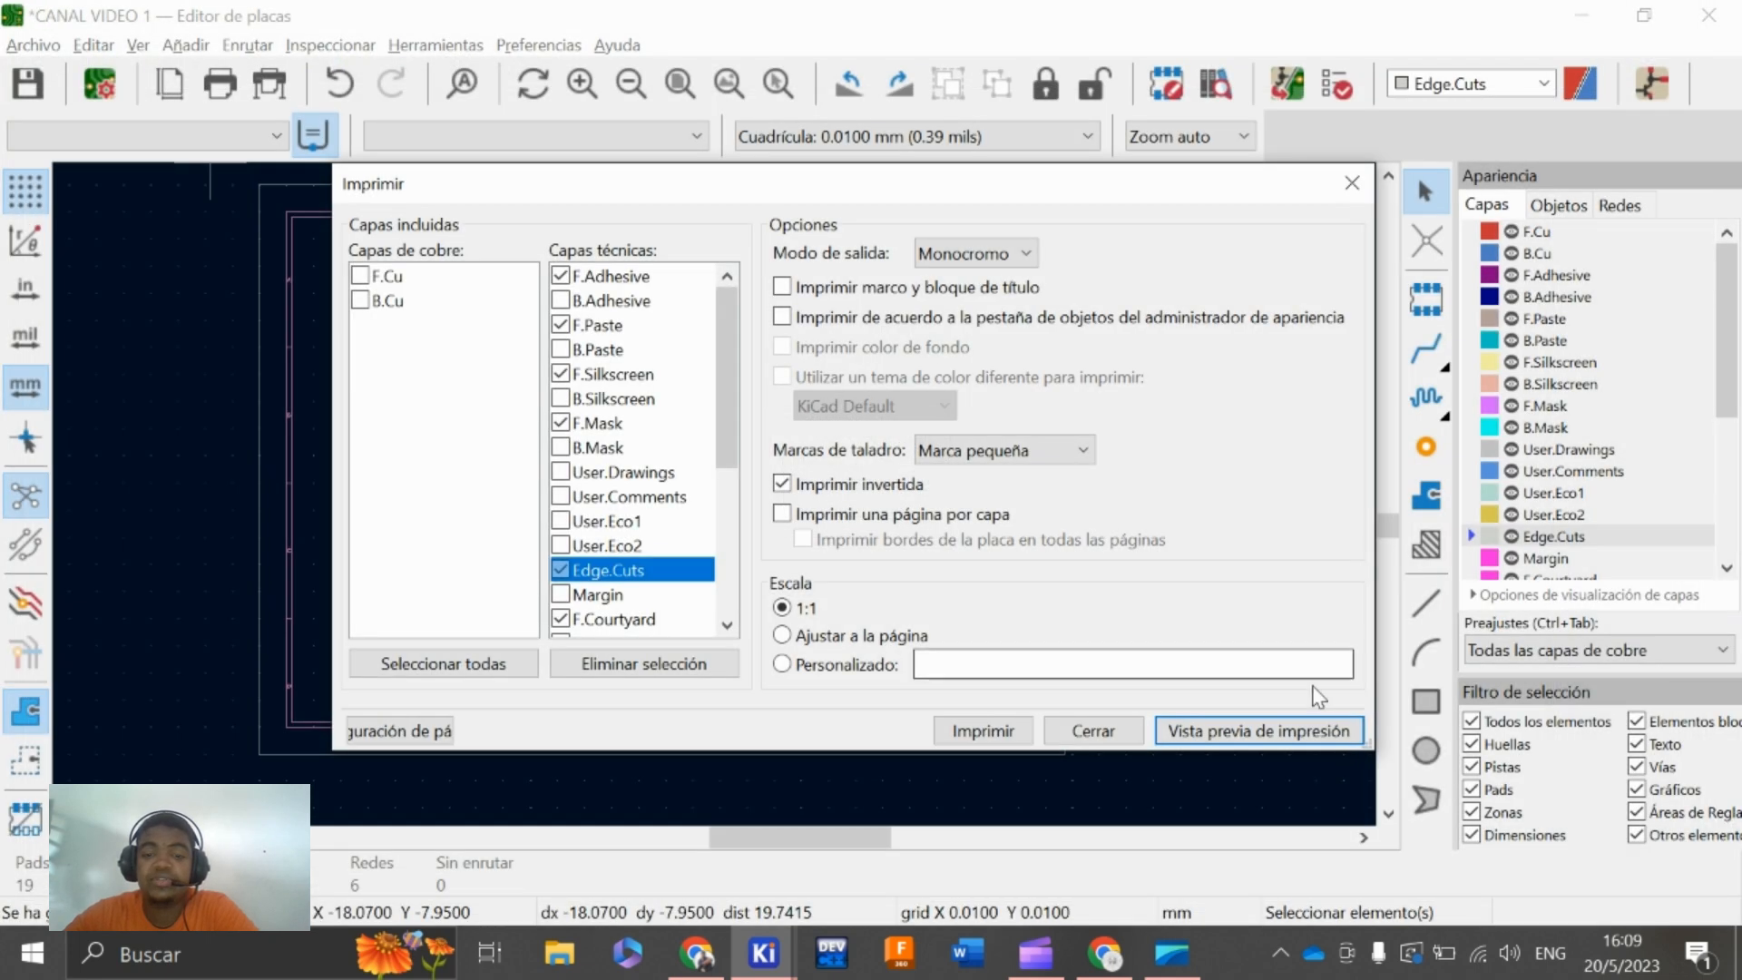
left_click(1080, 733)
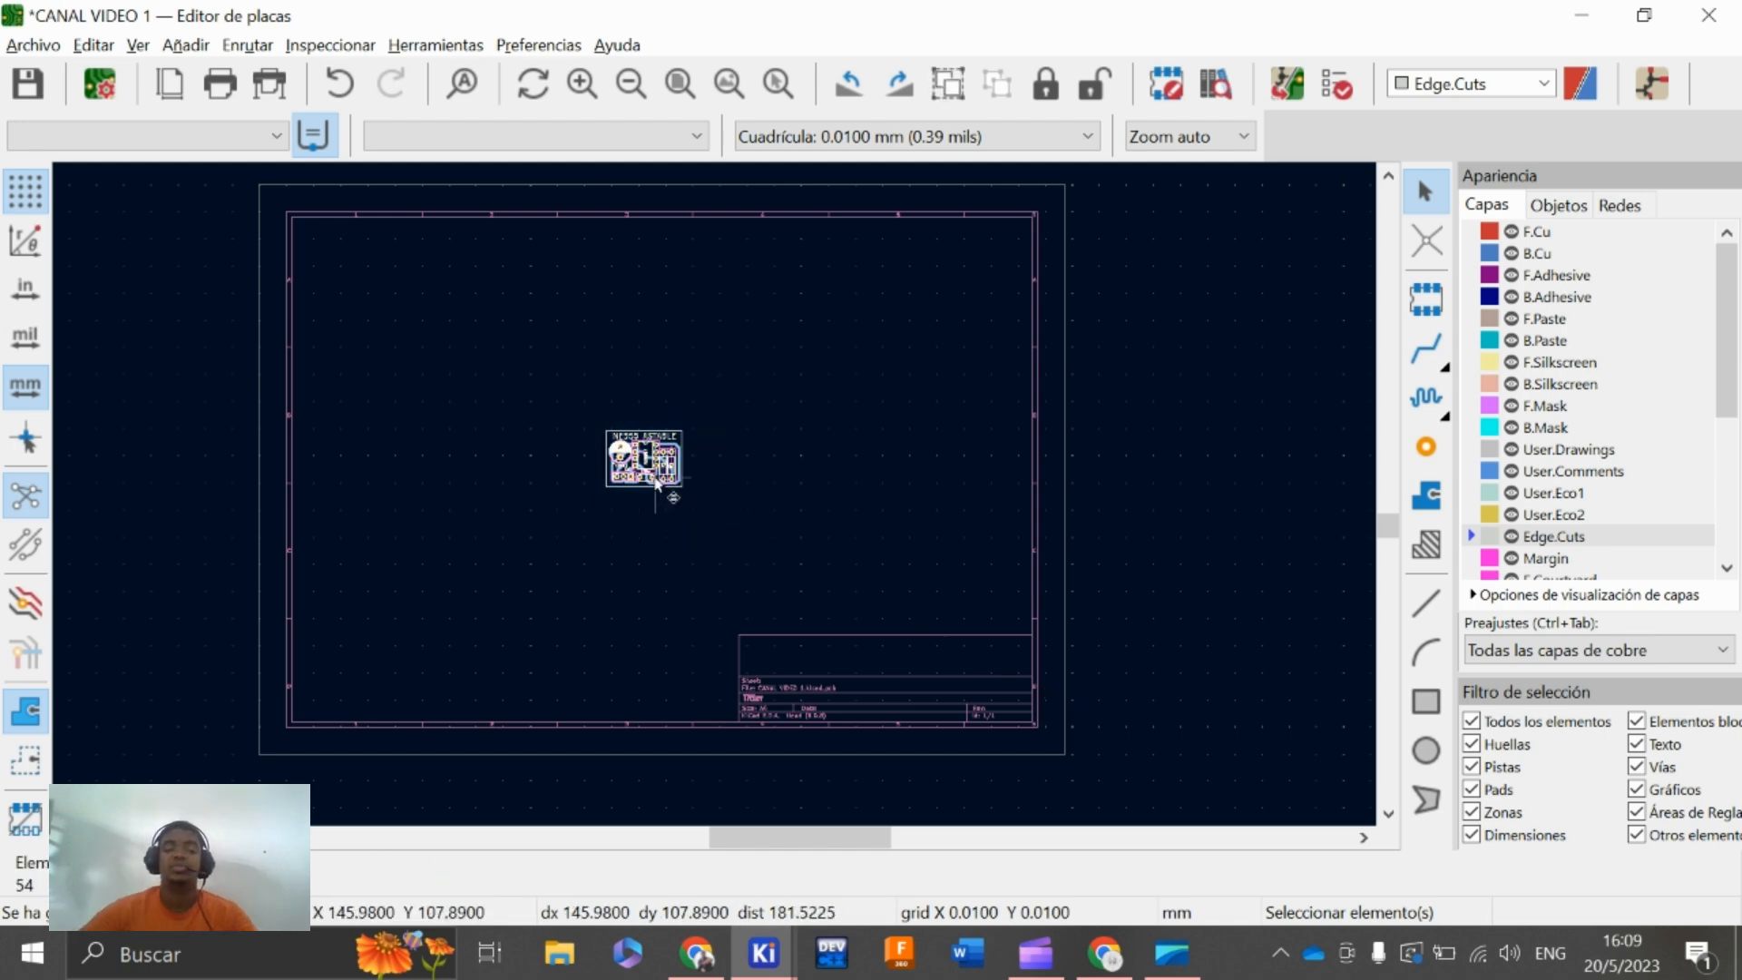
Move the whole selected board to the upper-left area of the drawing sheet
left_click_drag(655, 482, 413, 326)
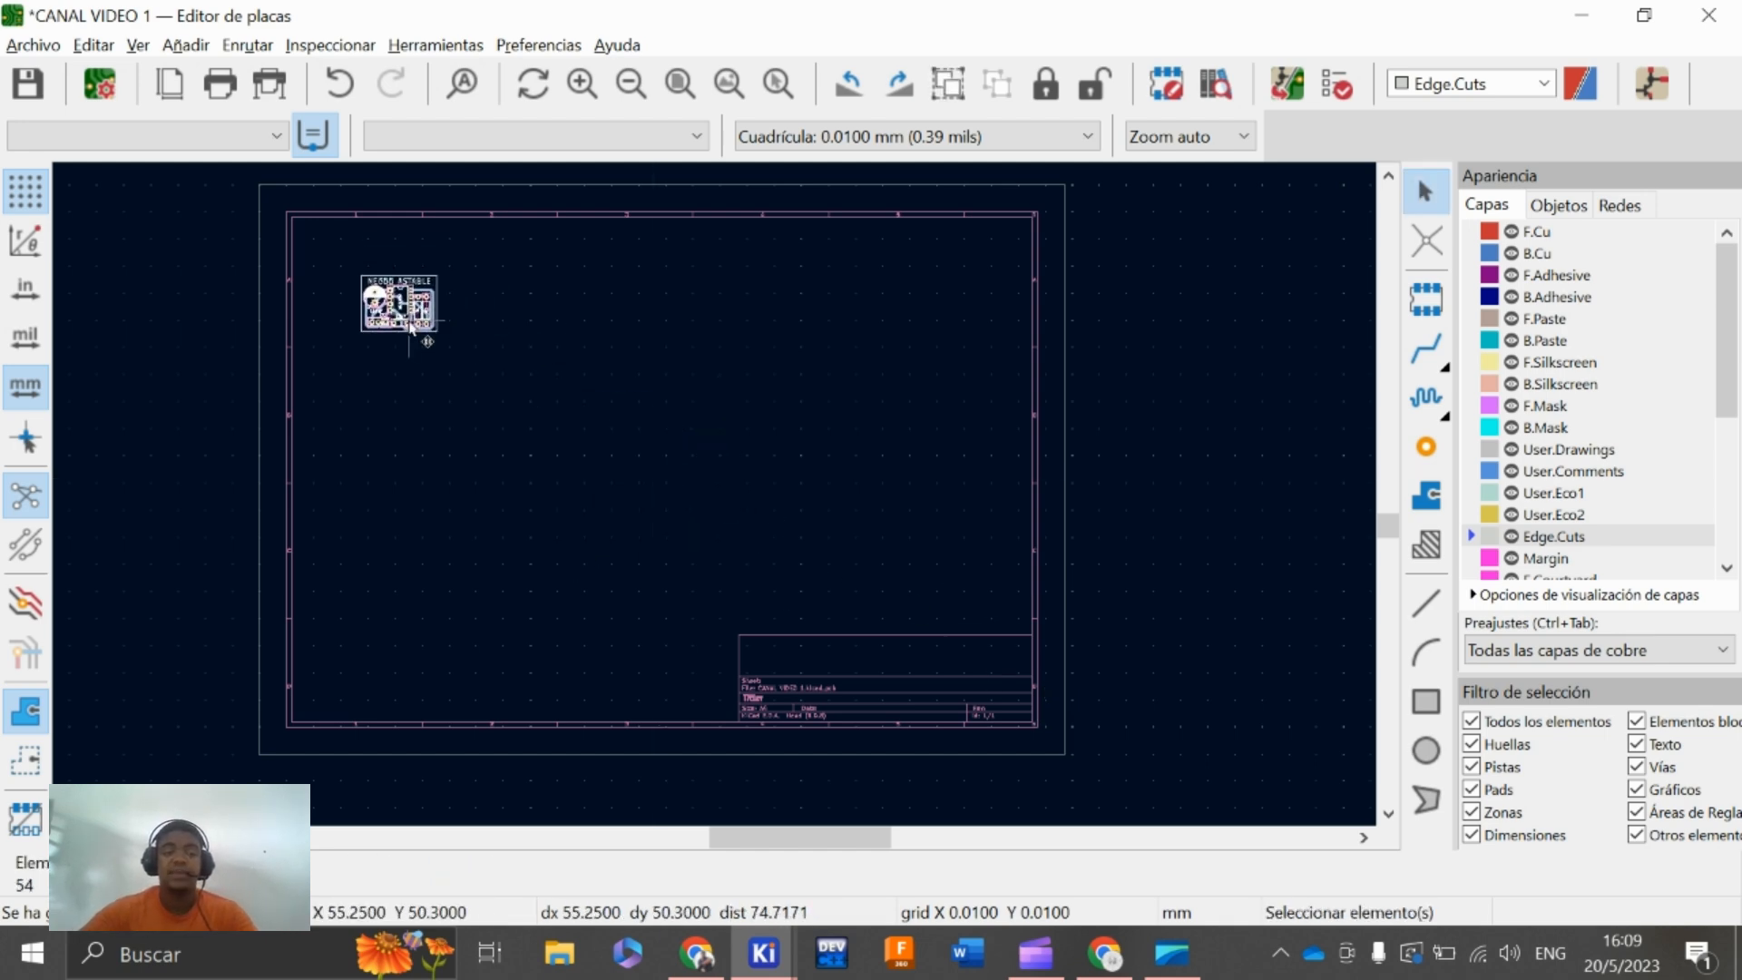
Duplicate the board beside the original, and duplicate that pair below to form a two-by-two block on the sheet
key("ctrl+d")
left_click(538, 322)
left_click(667, 271)
left_click_drag(182, 393, 182, 393)
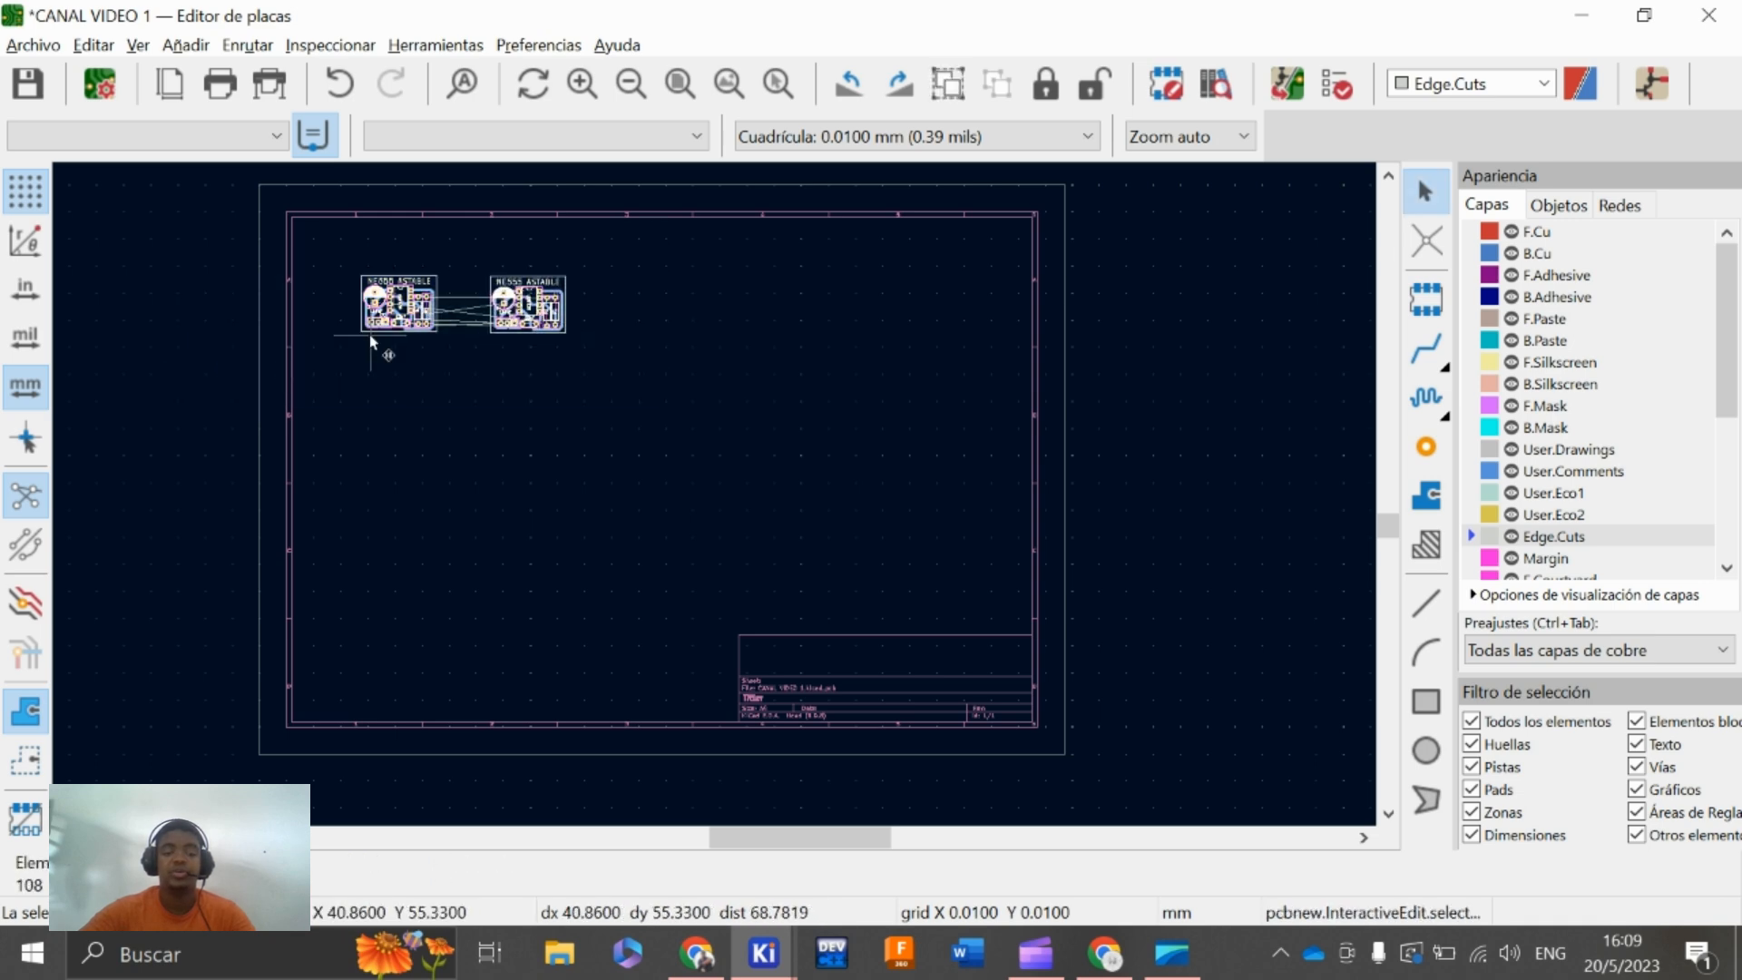
key("ctrl+d")
left_click(393, 472)
Duplicate the whole two-by-two block of boards directly below, making two columns of four boards
left_click_drag(740, 617, 258, 176)
key("ctrl+d")
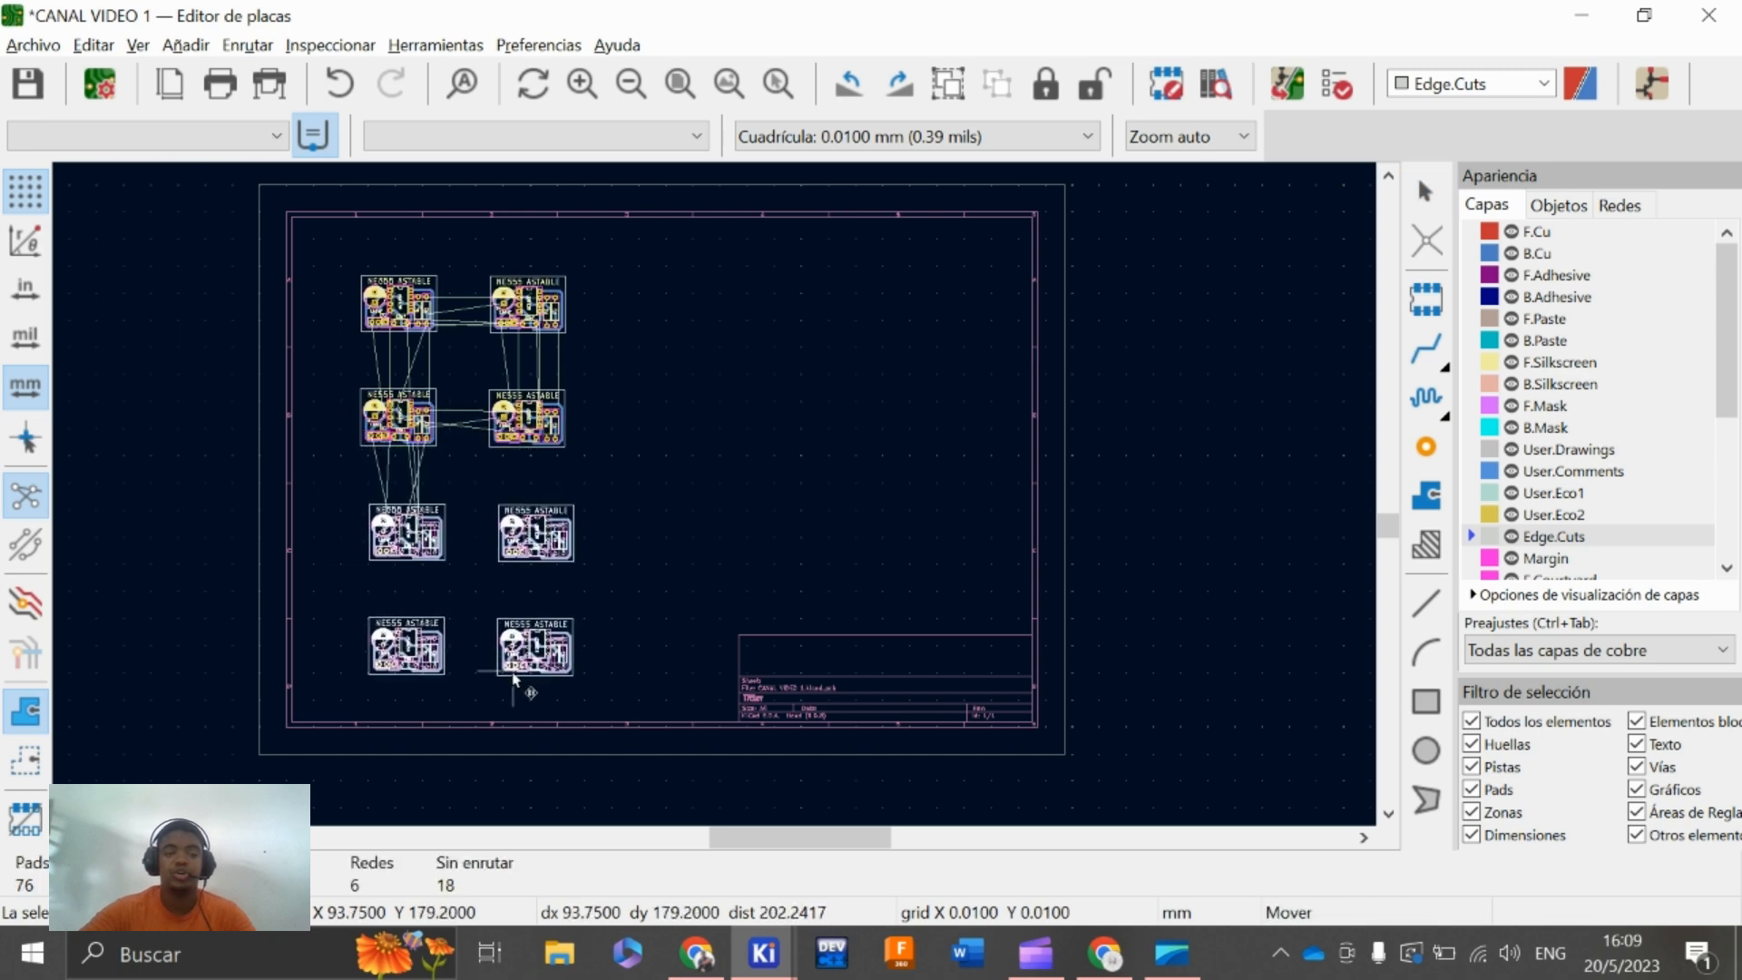
left_click(519, 689)
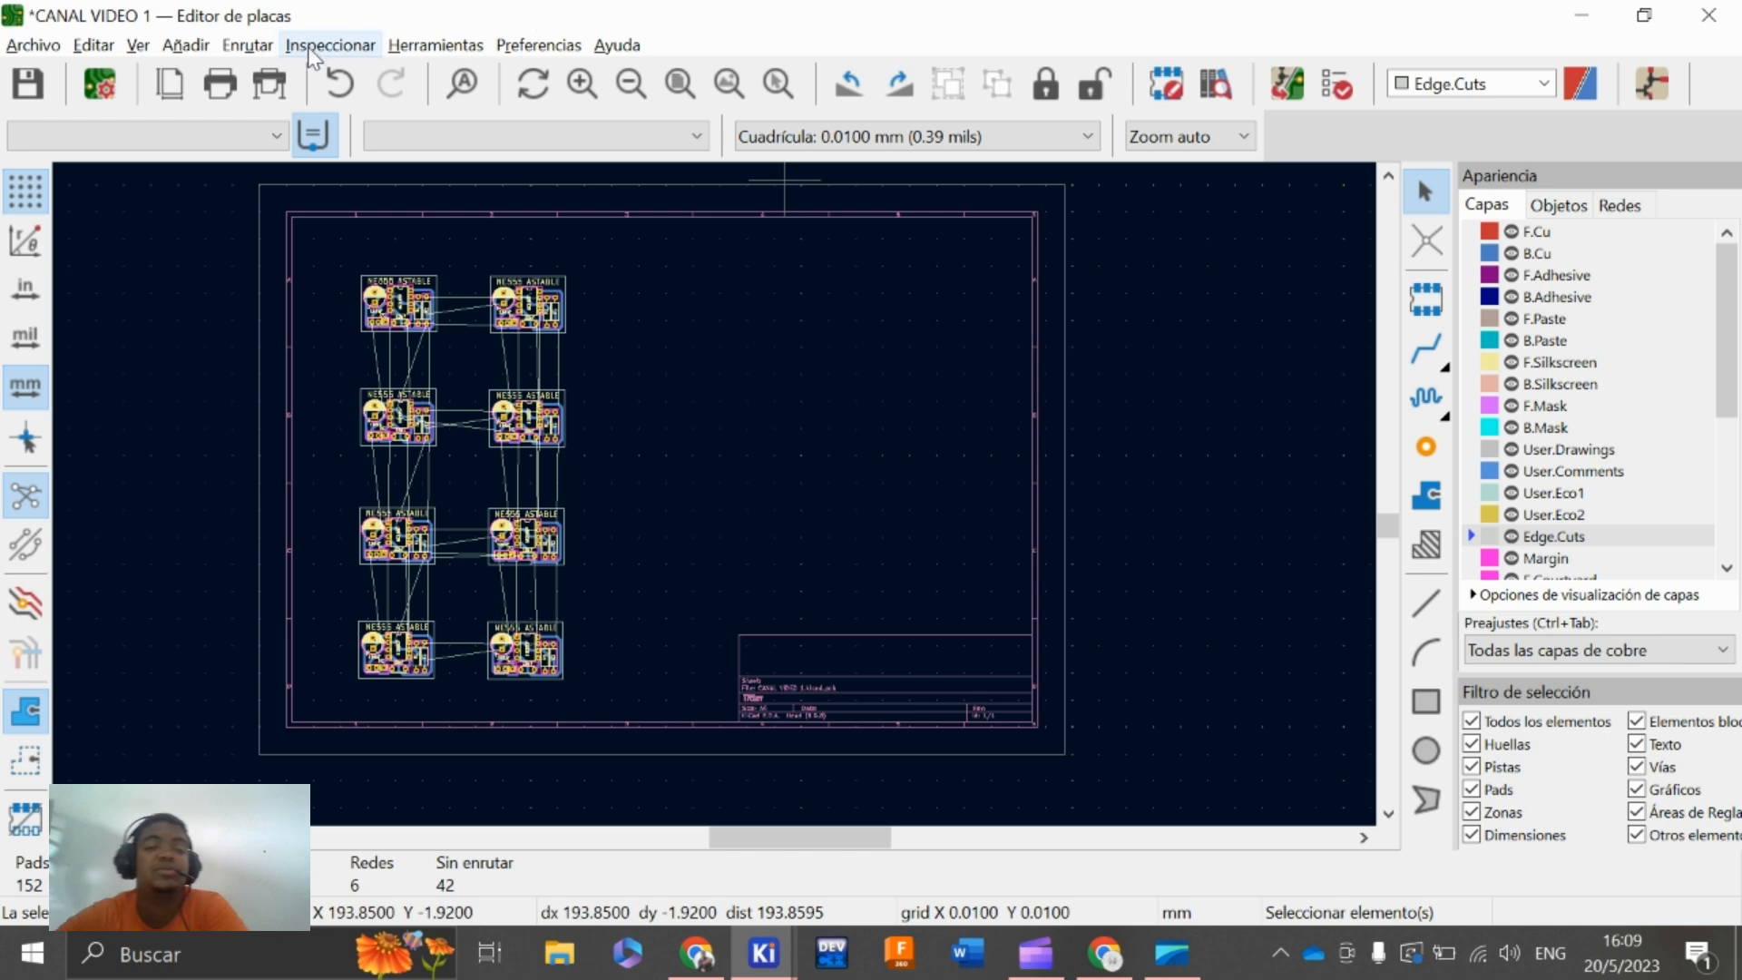
Open the print settings and preview the mirrored 1:1 page with all the board copies, and close the preview
left_click(45, 47)
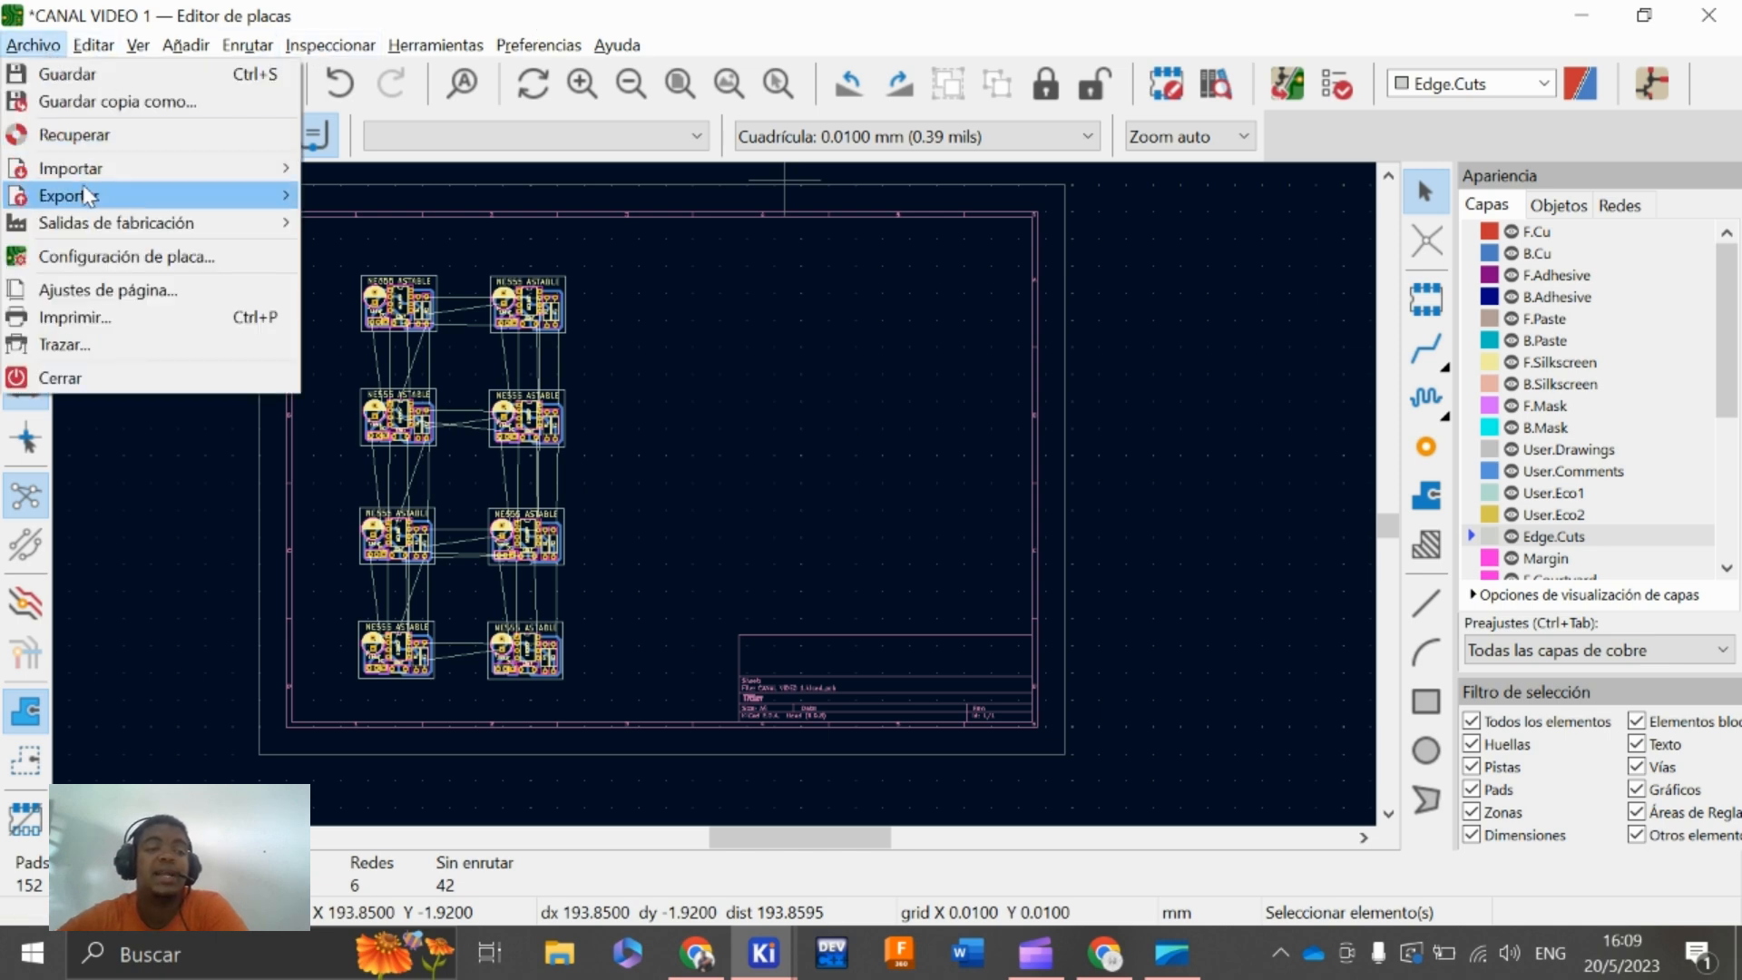
left_click(85, 316)
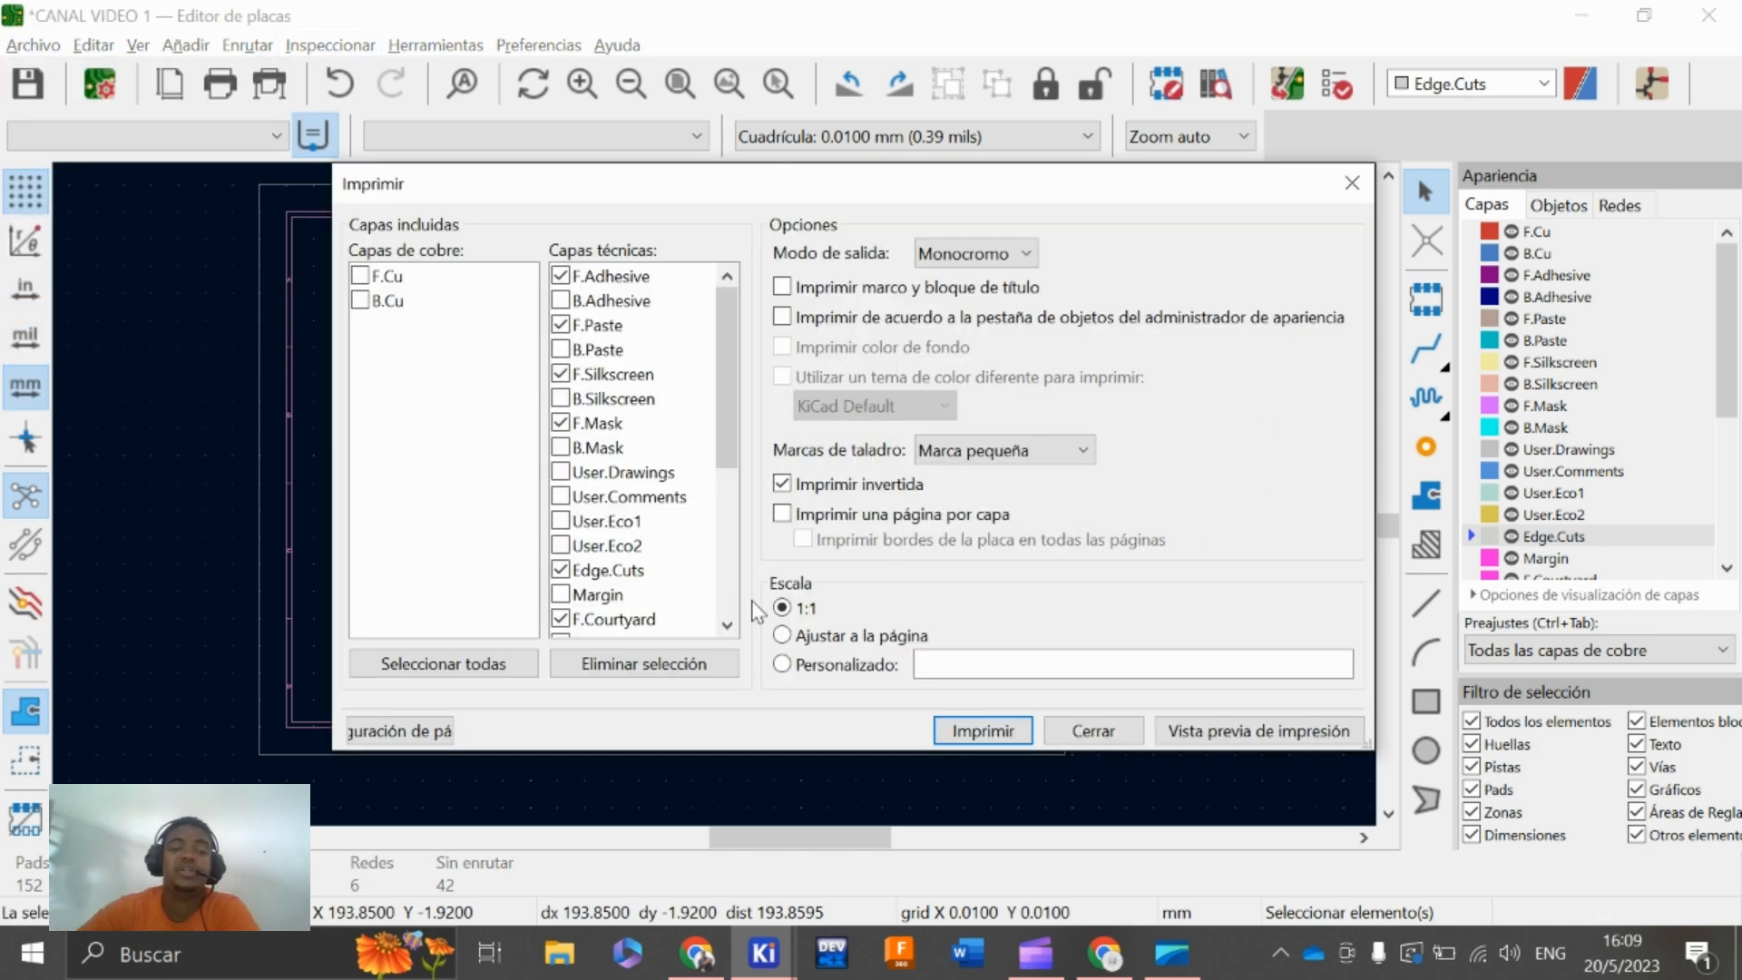
left_click(1196, 738)
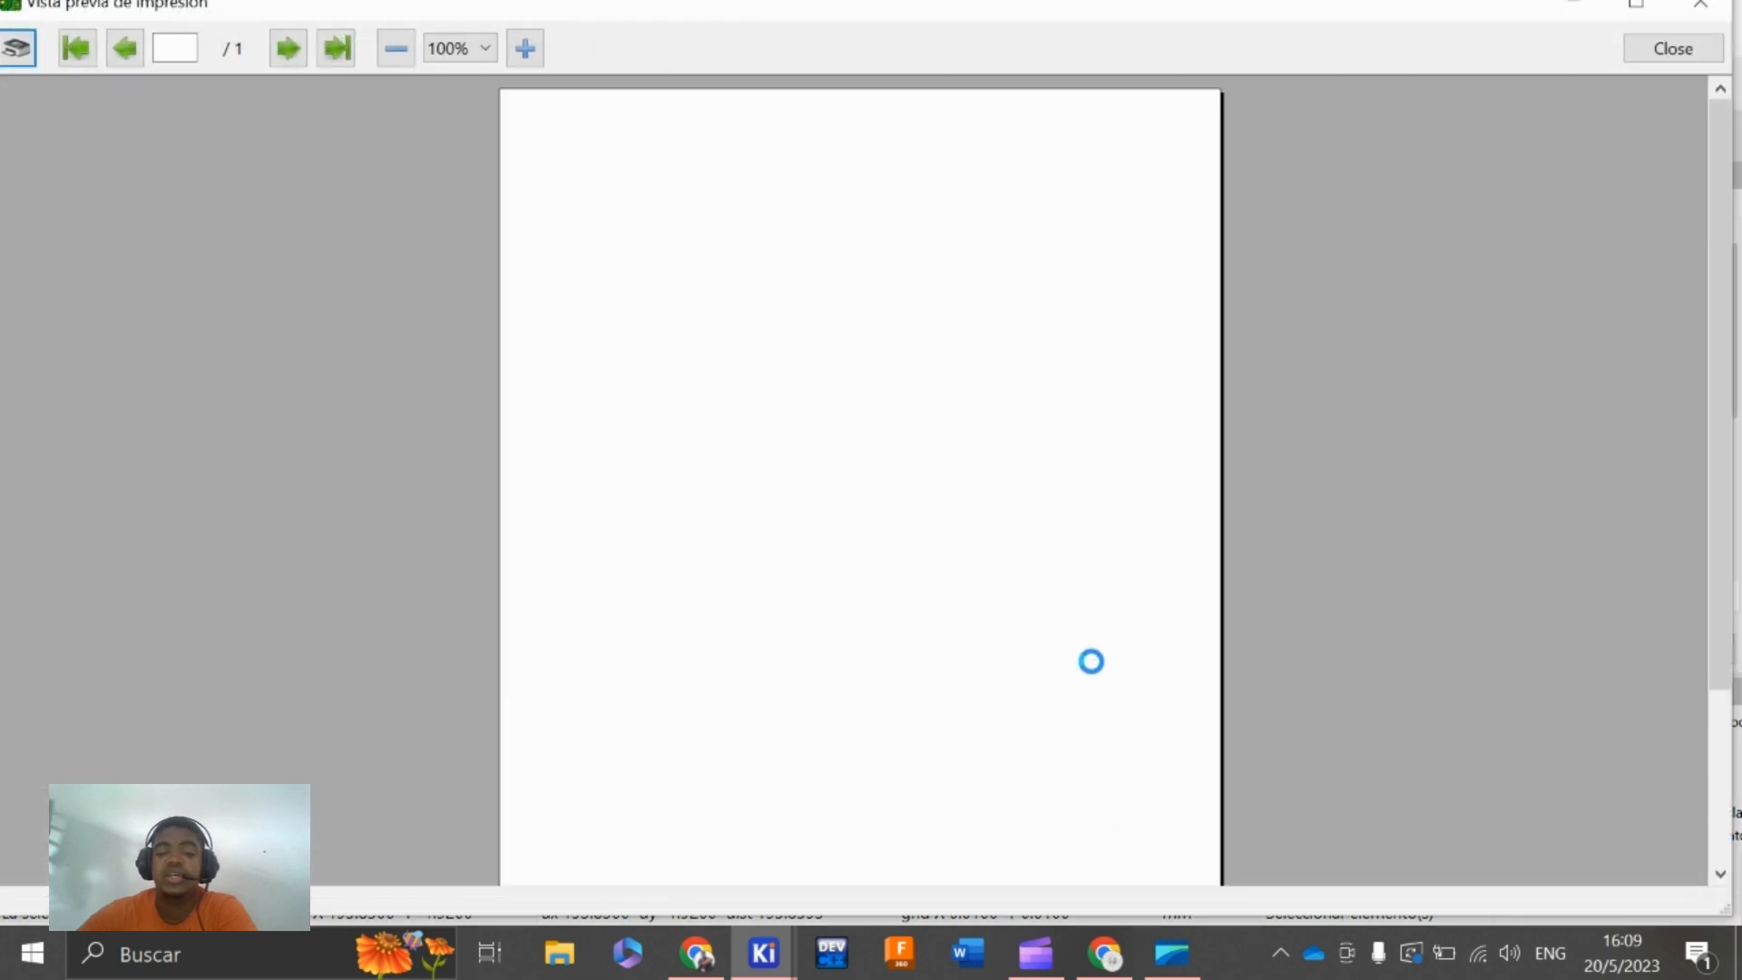
scroll(922, 434, "up", 2)
scroll(924, 440, "down", 2)
scroll(930, 454, "up", 2)
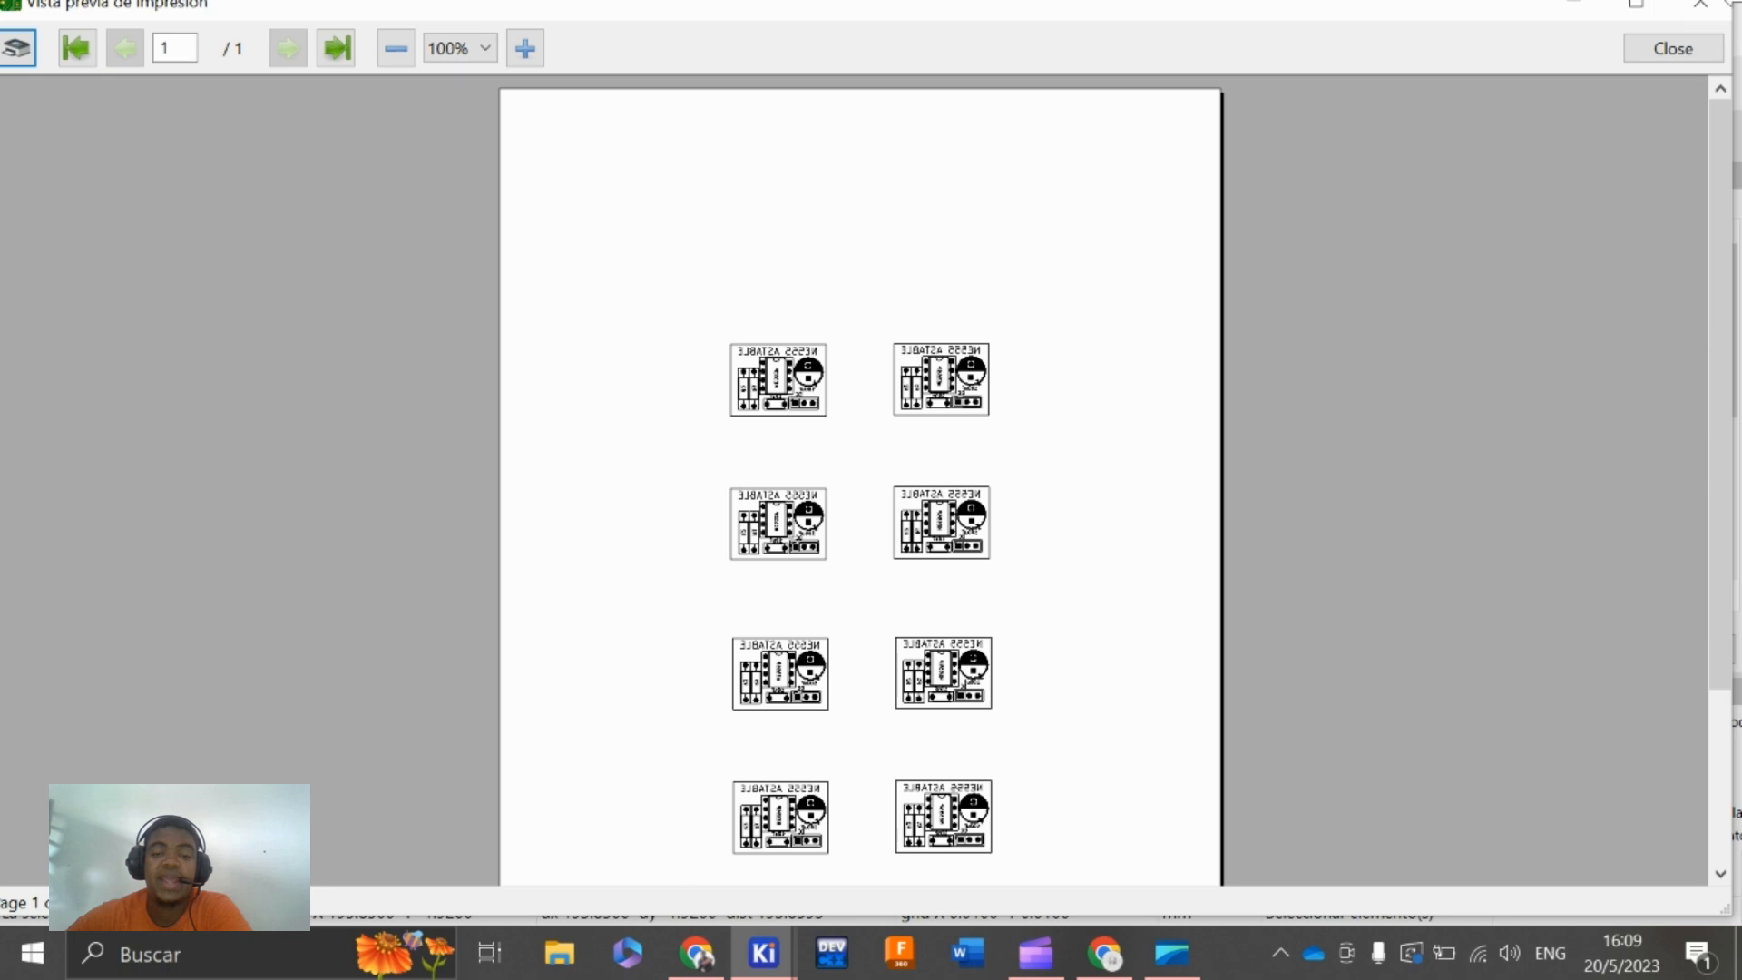
left_click(1692, 8)
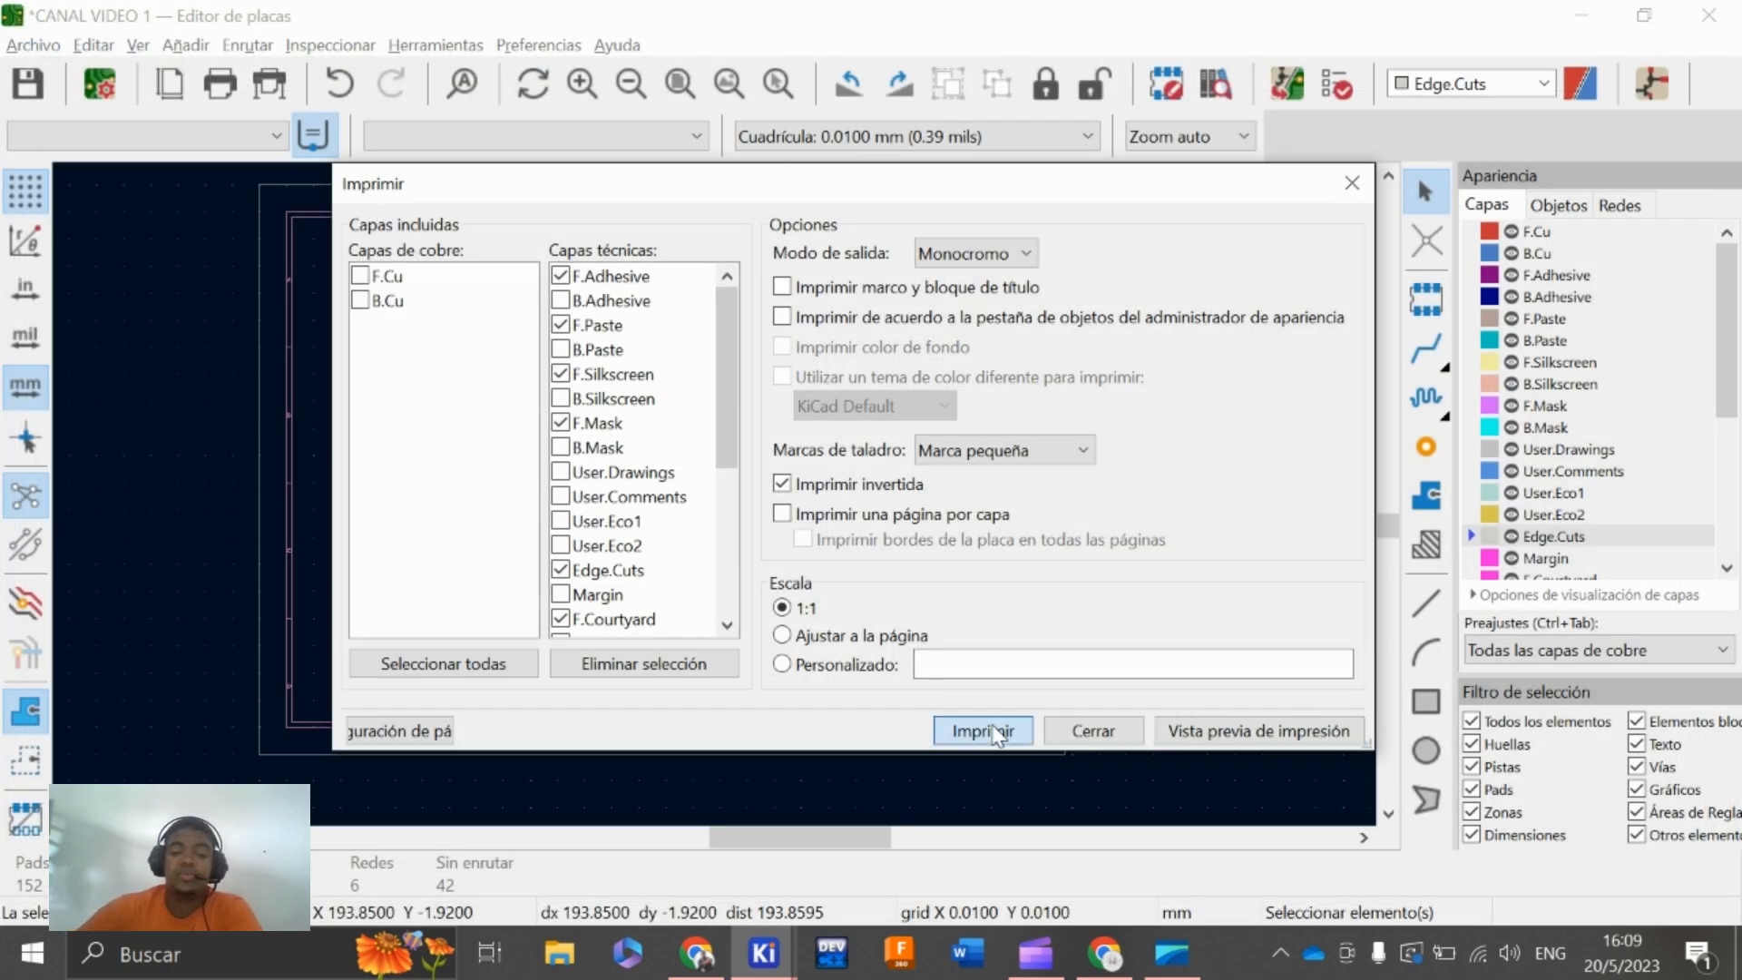
left_click(995, 731)
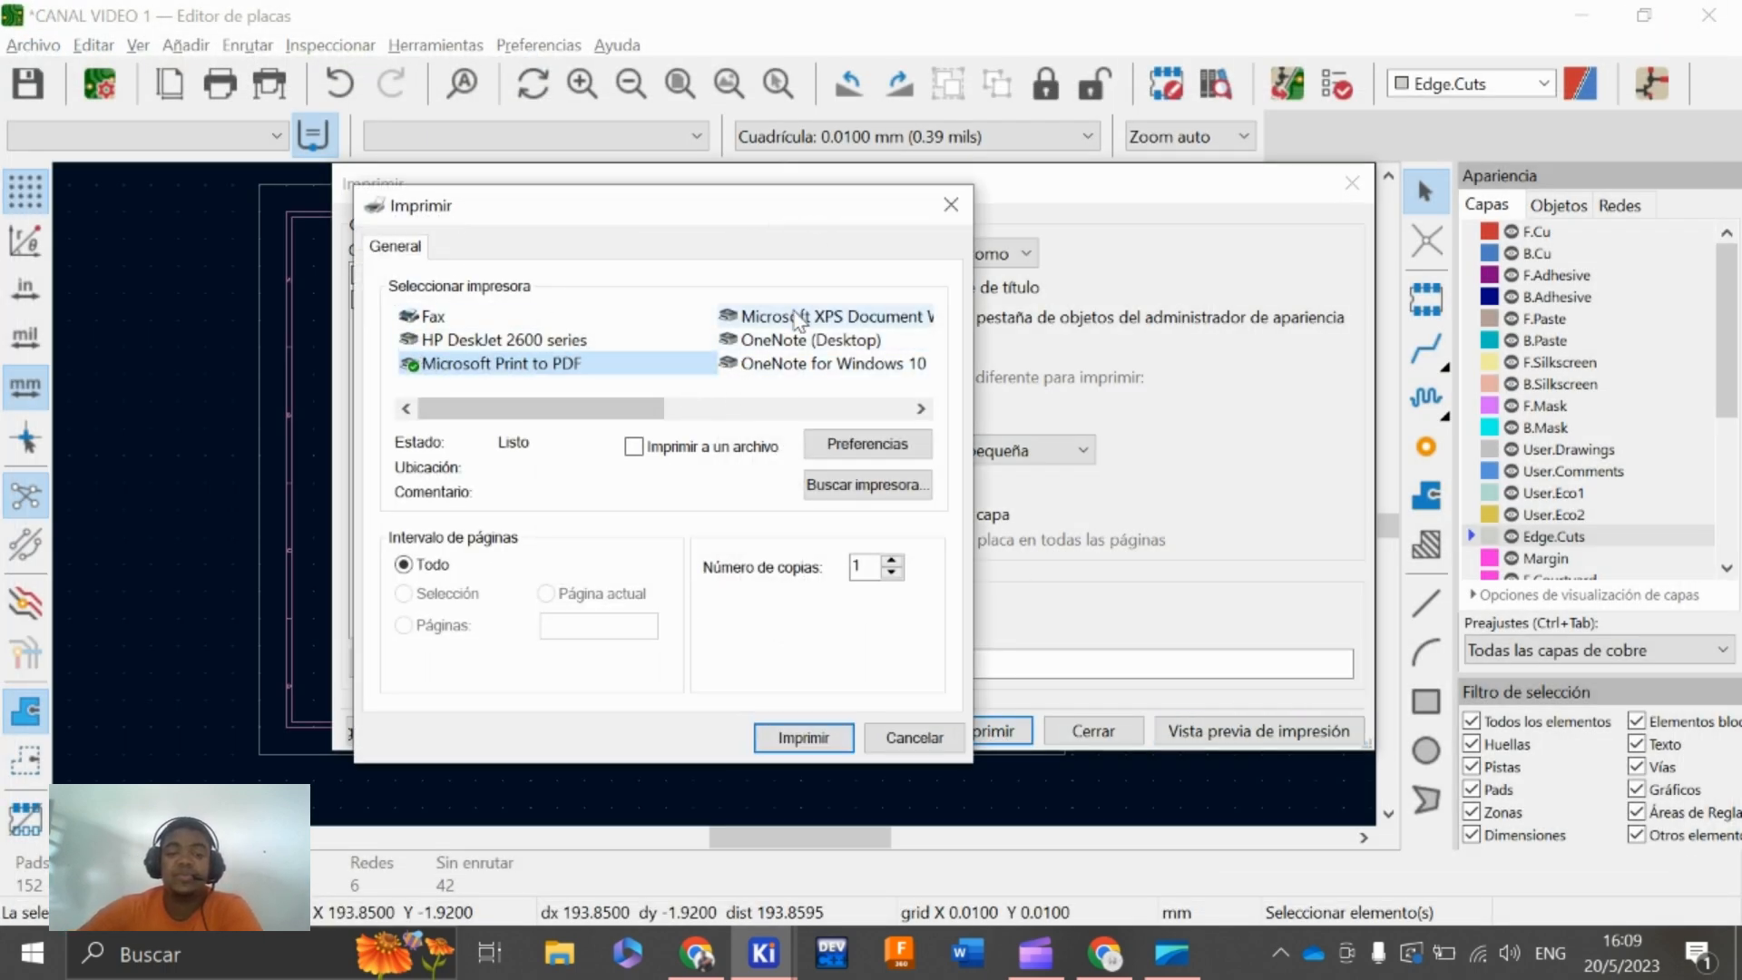
left_click(503, 339)
left_click(433, 317)
left_click(551, 366)
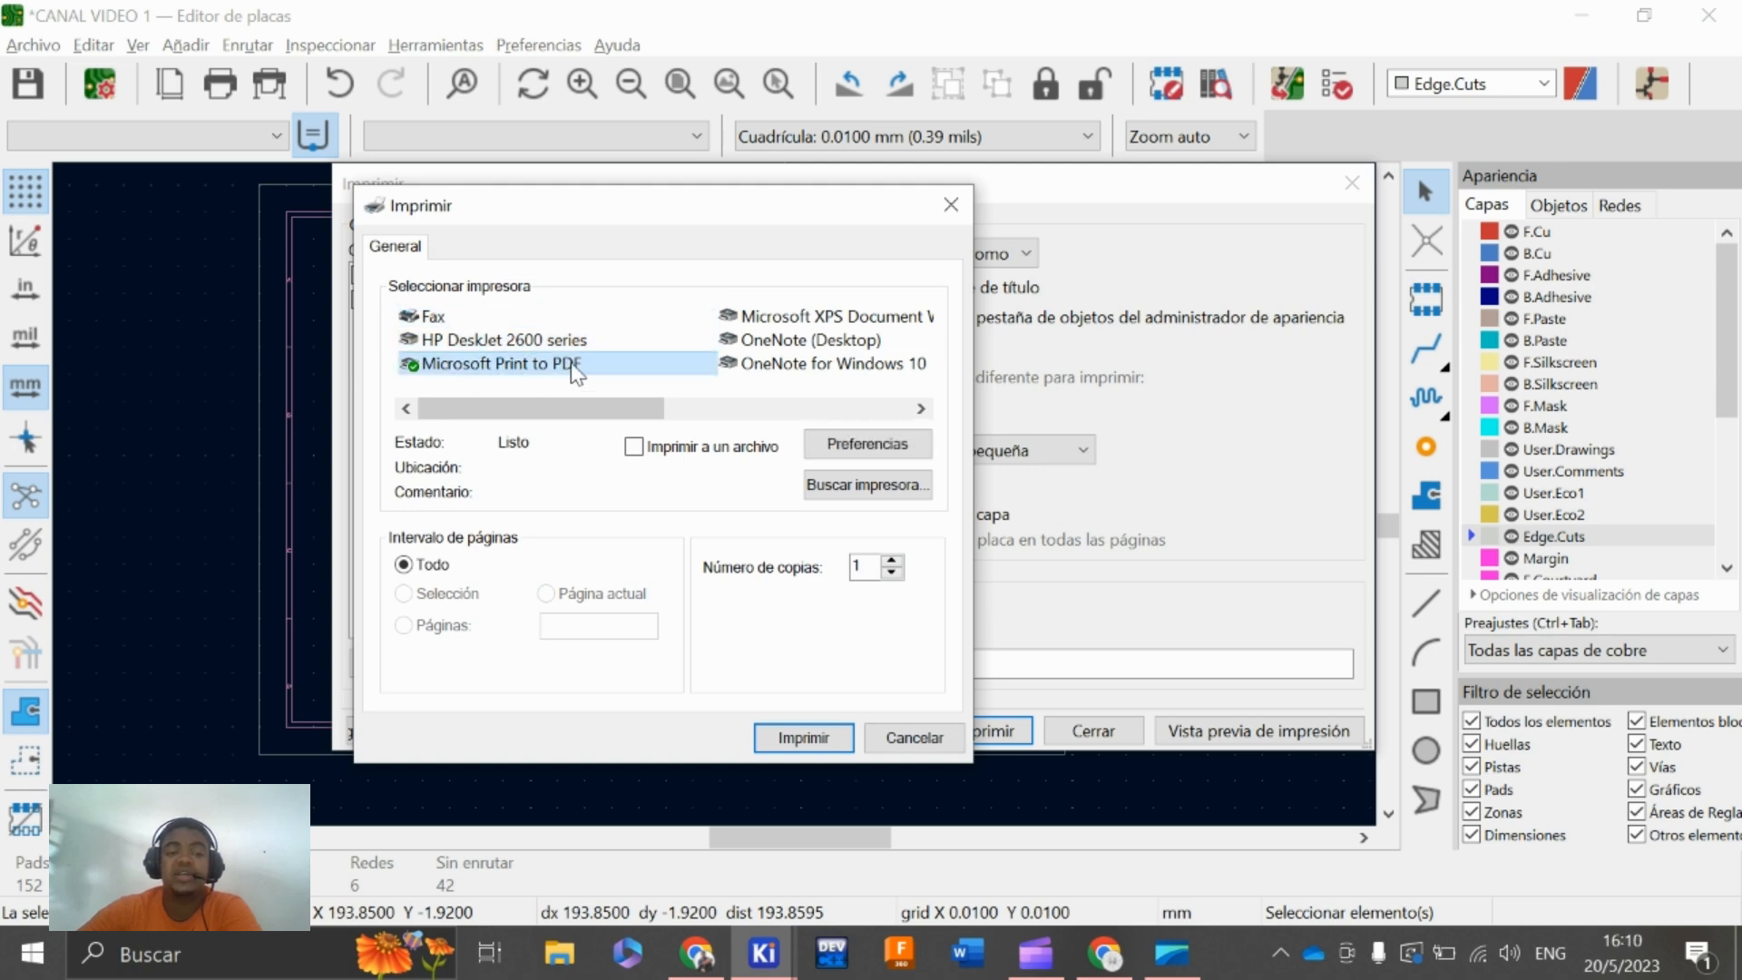
left_click(633, 447)
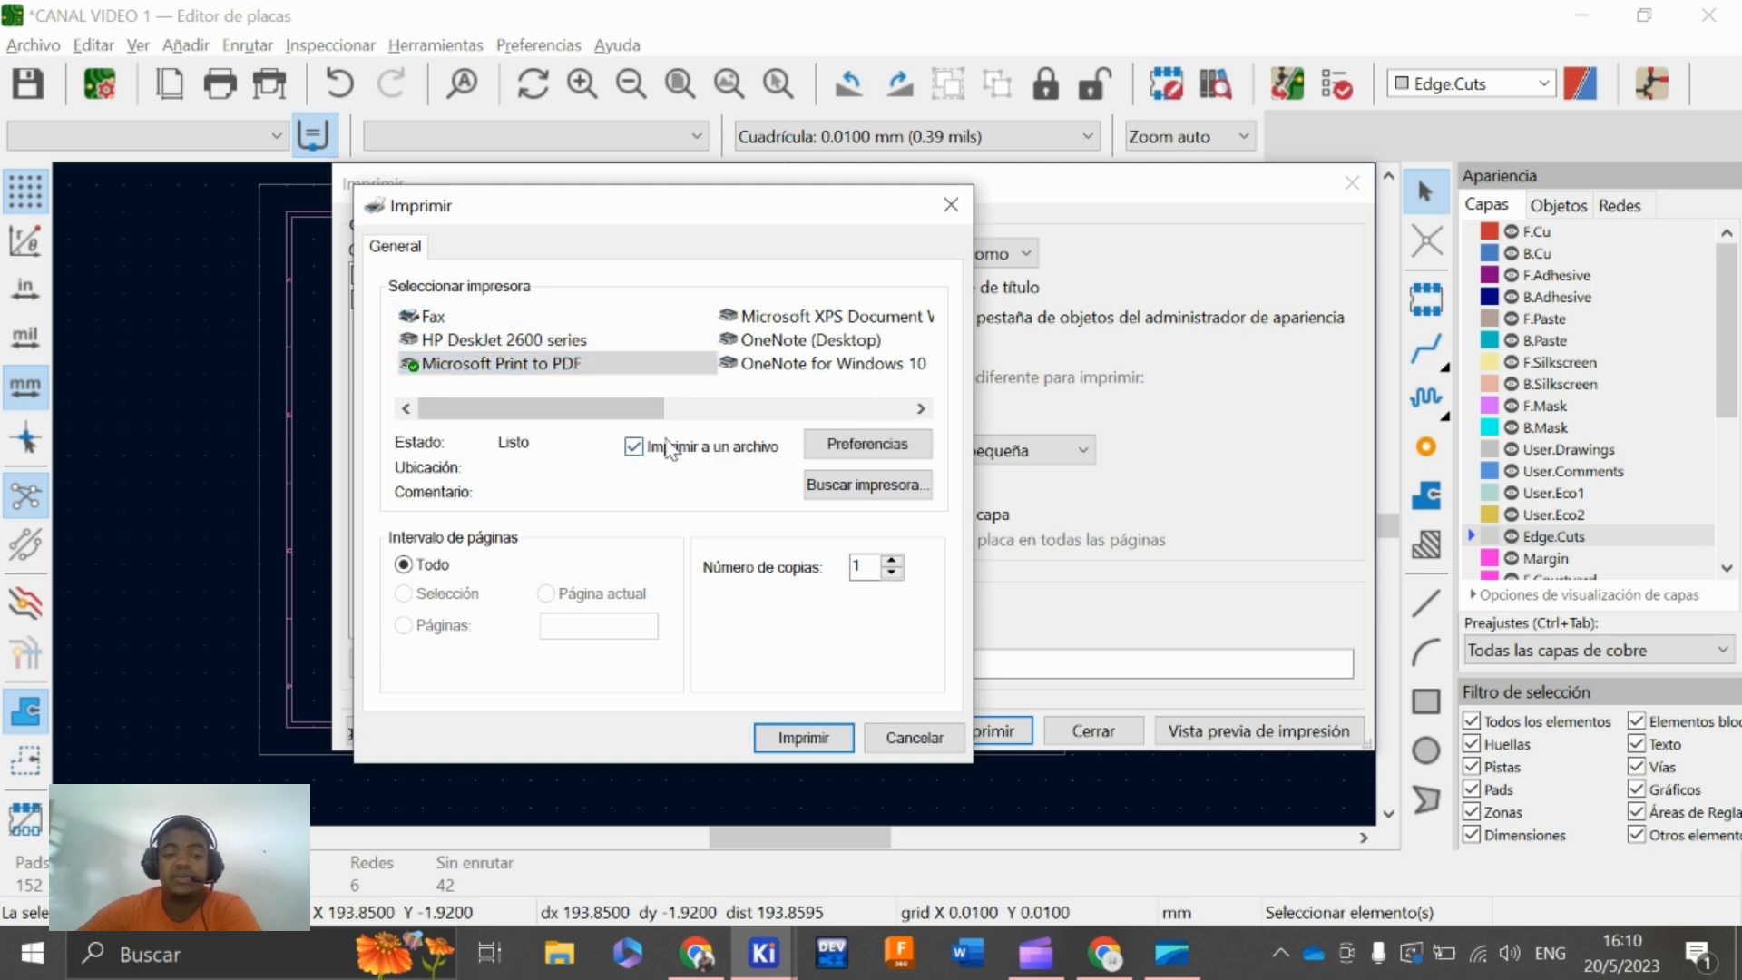
left_click(798, 738)
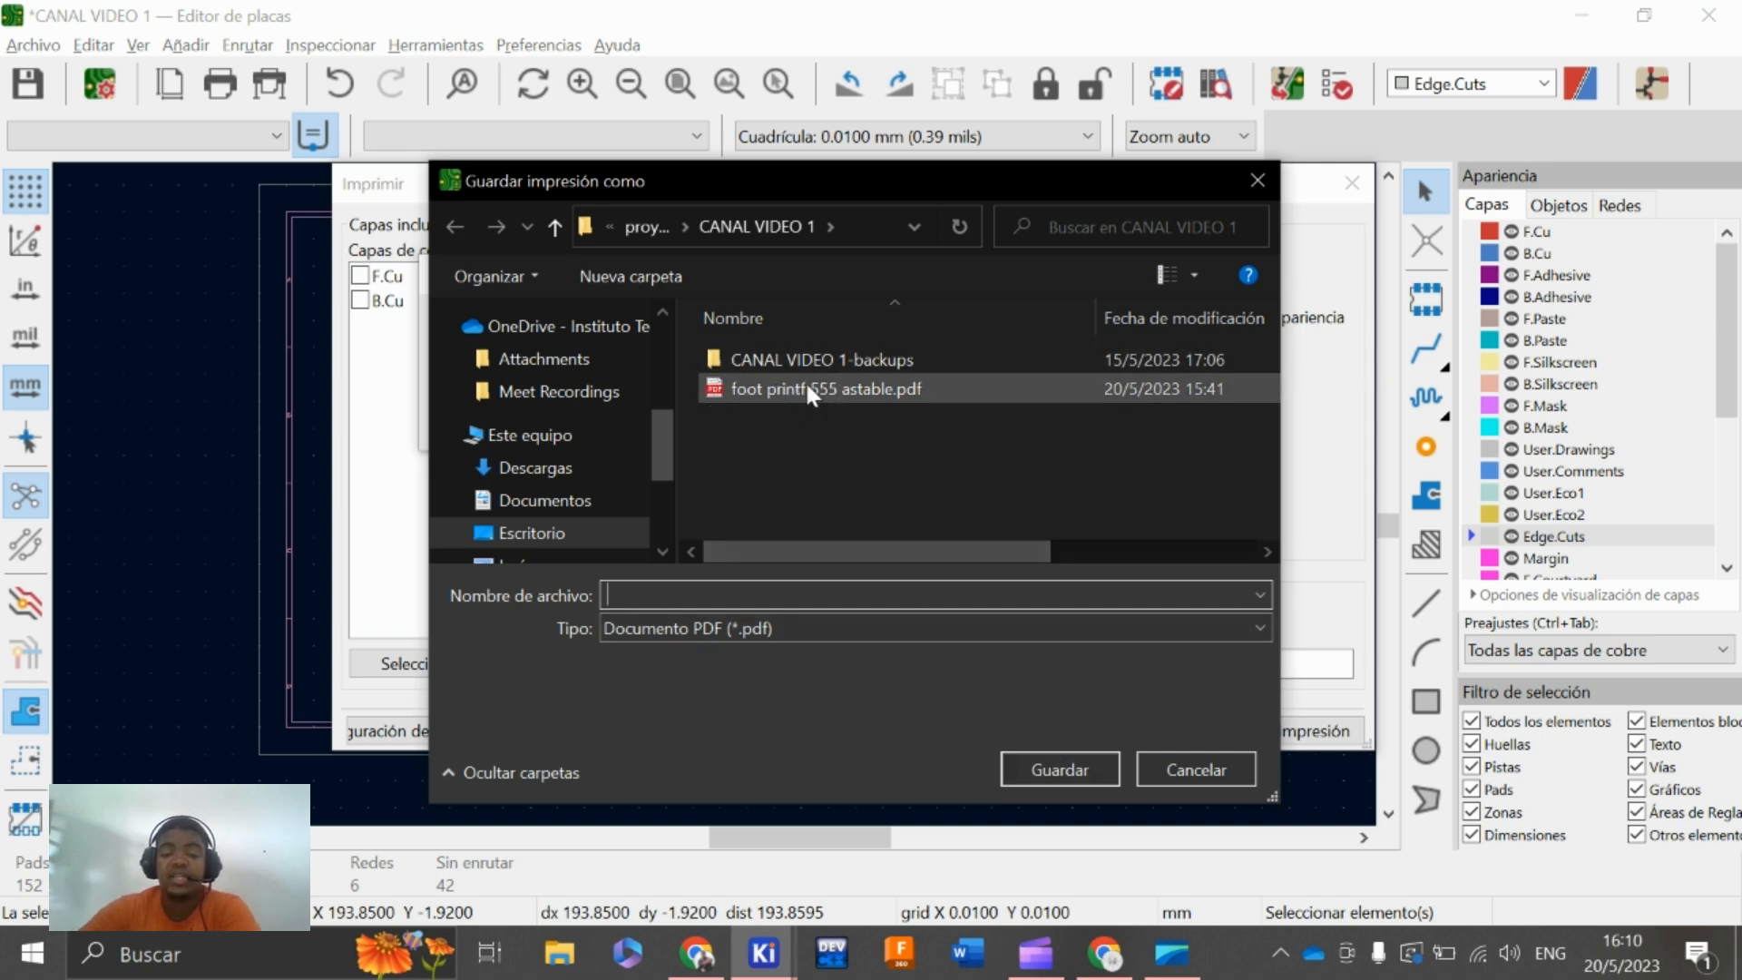
left_click(1197, 769)
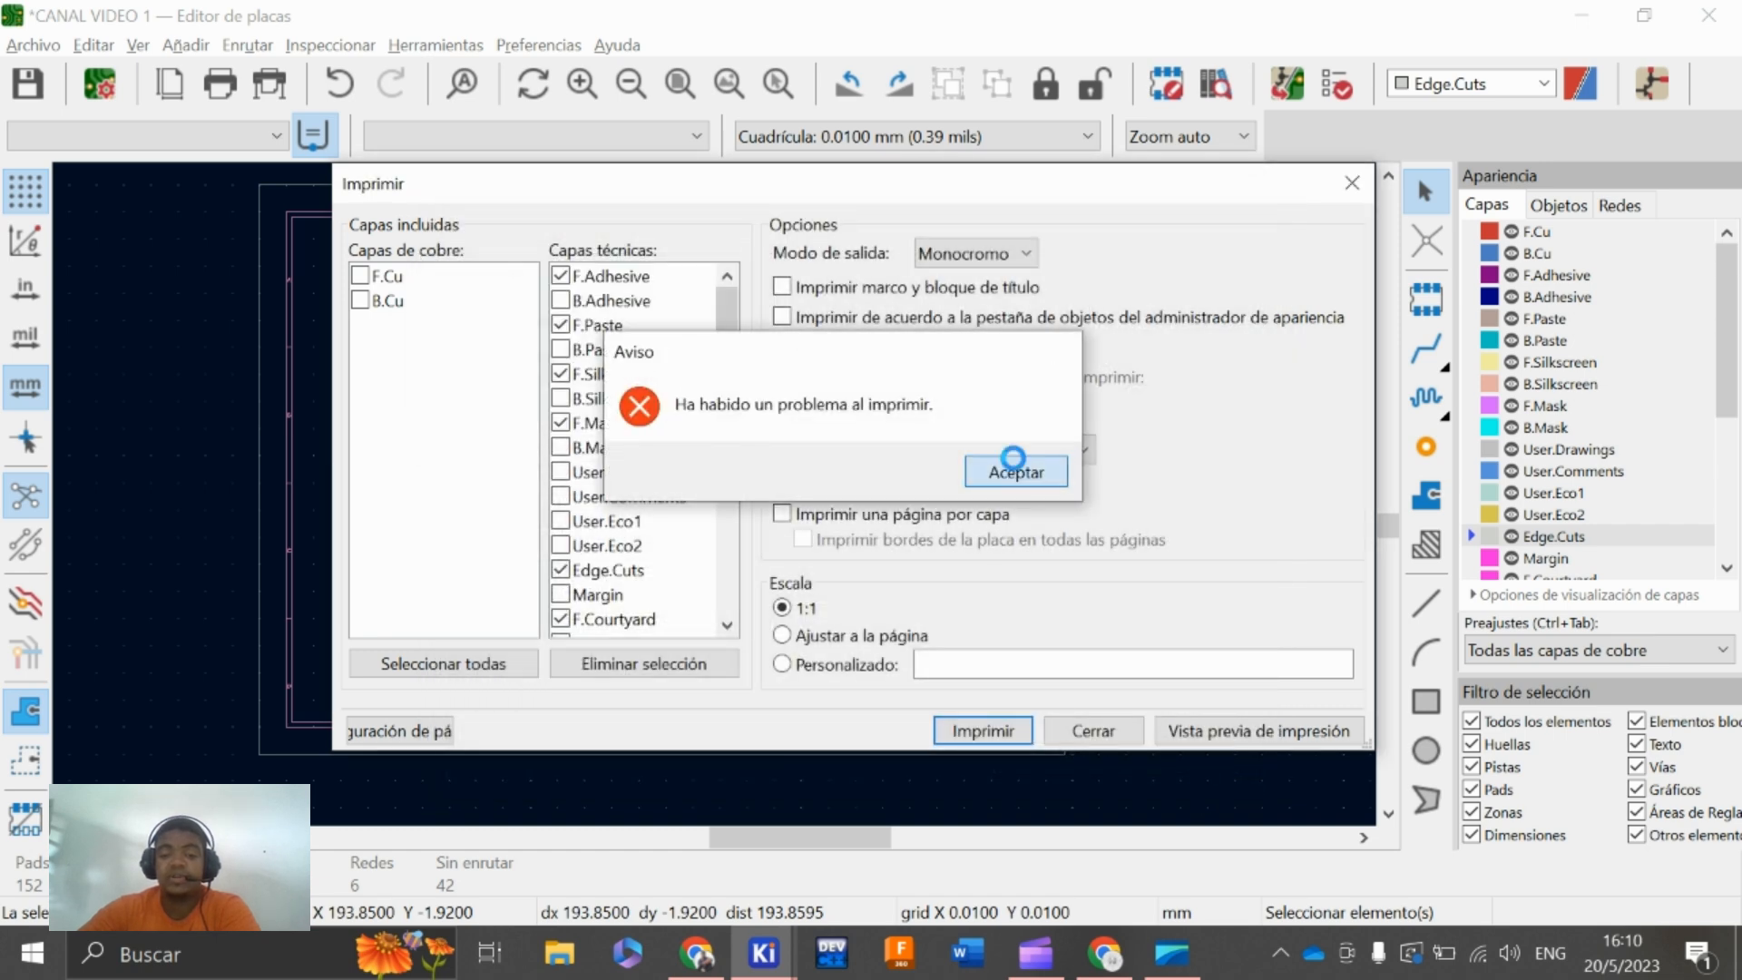
left_click(1017, 470)
left_click(1001, 473)
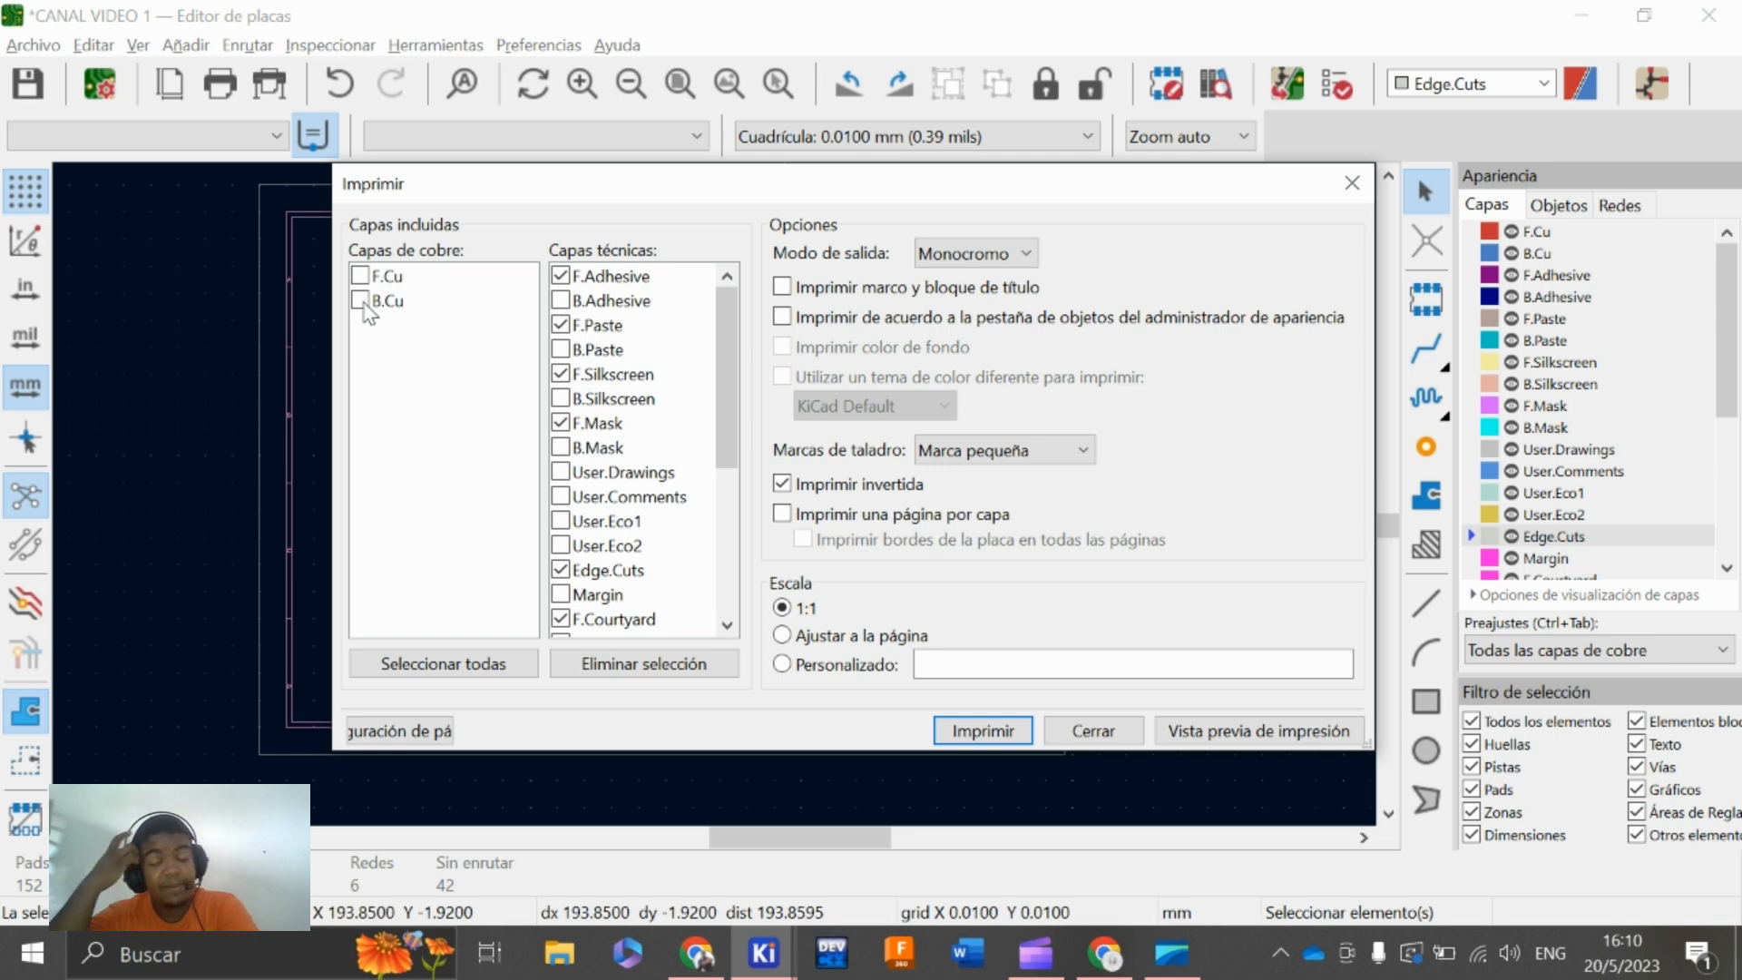
Include the B.Cu copper layer in the print and exclude every technical layer except Edge.Cuts
left_click(363, 305)
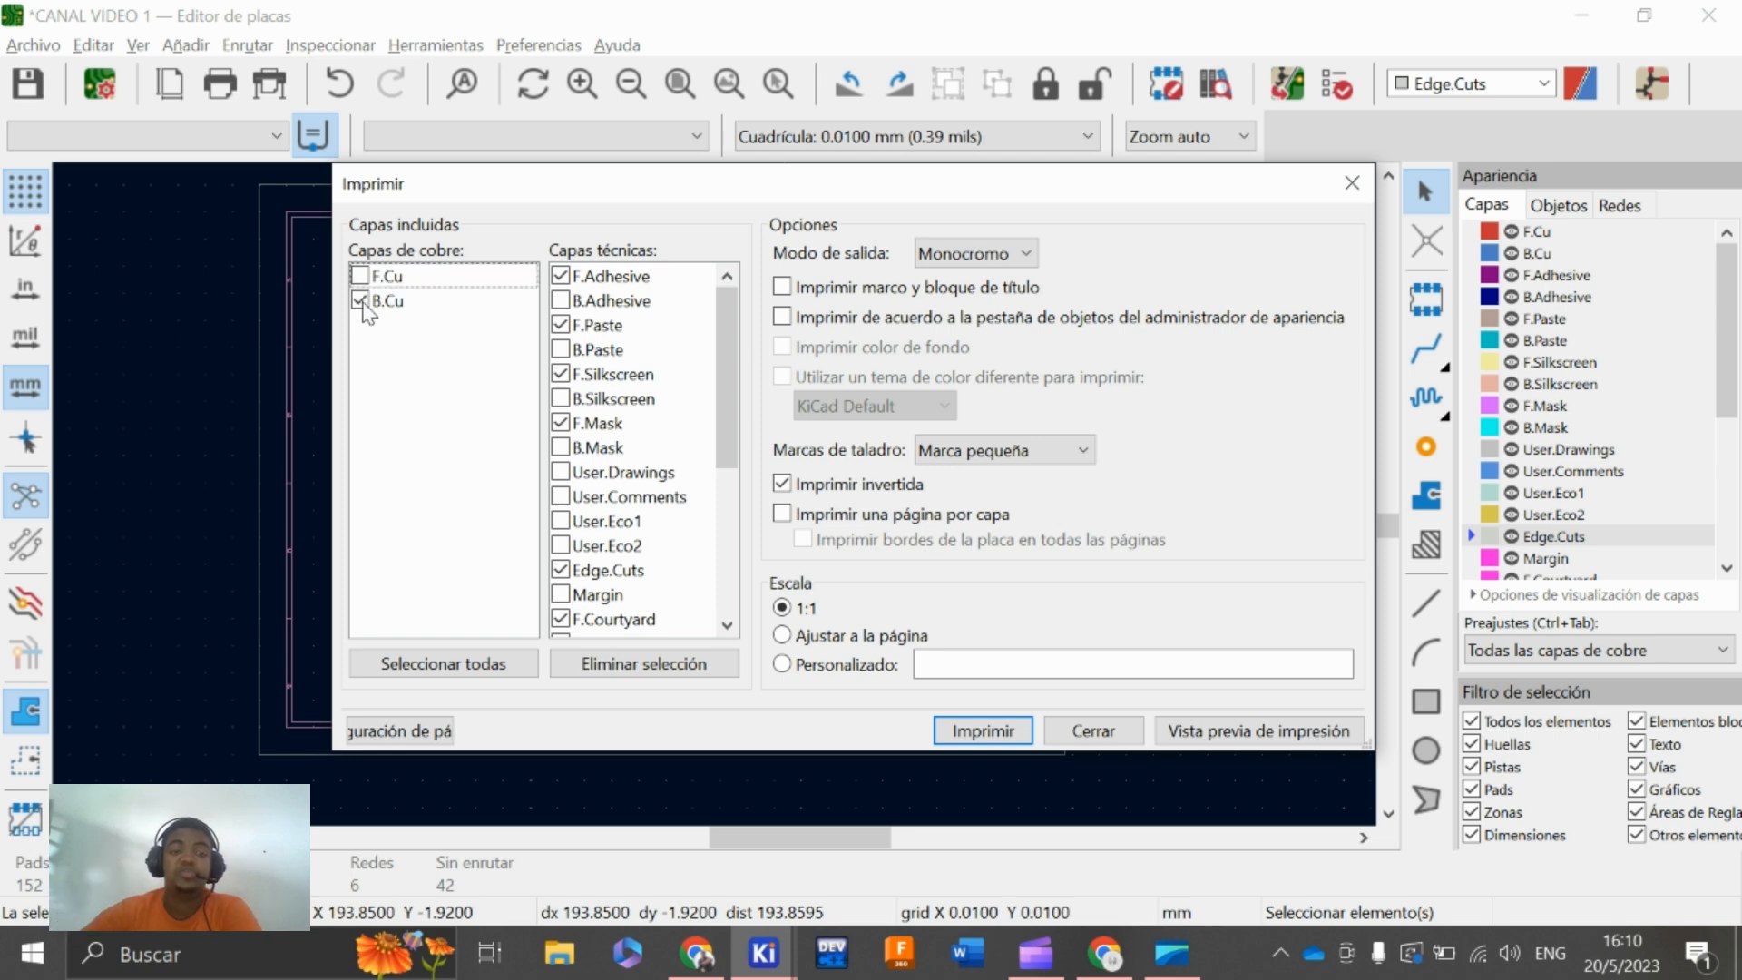
left_click(564, 283)
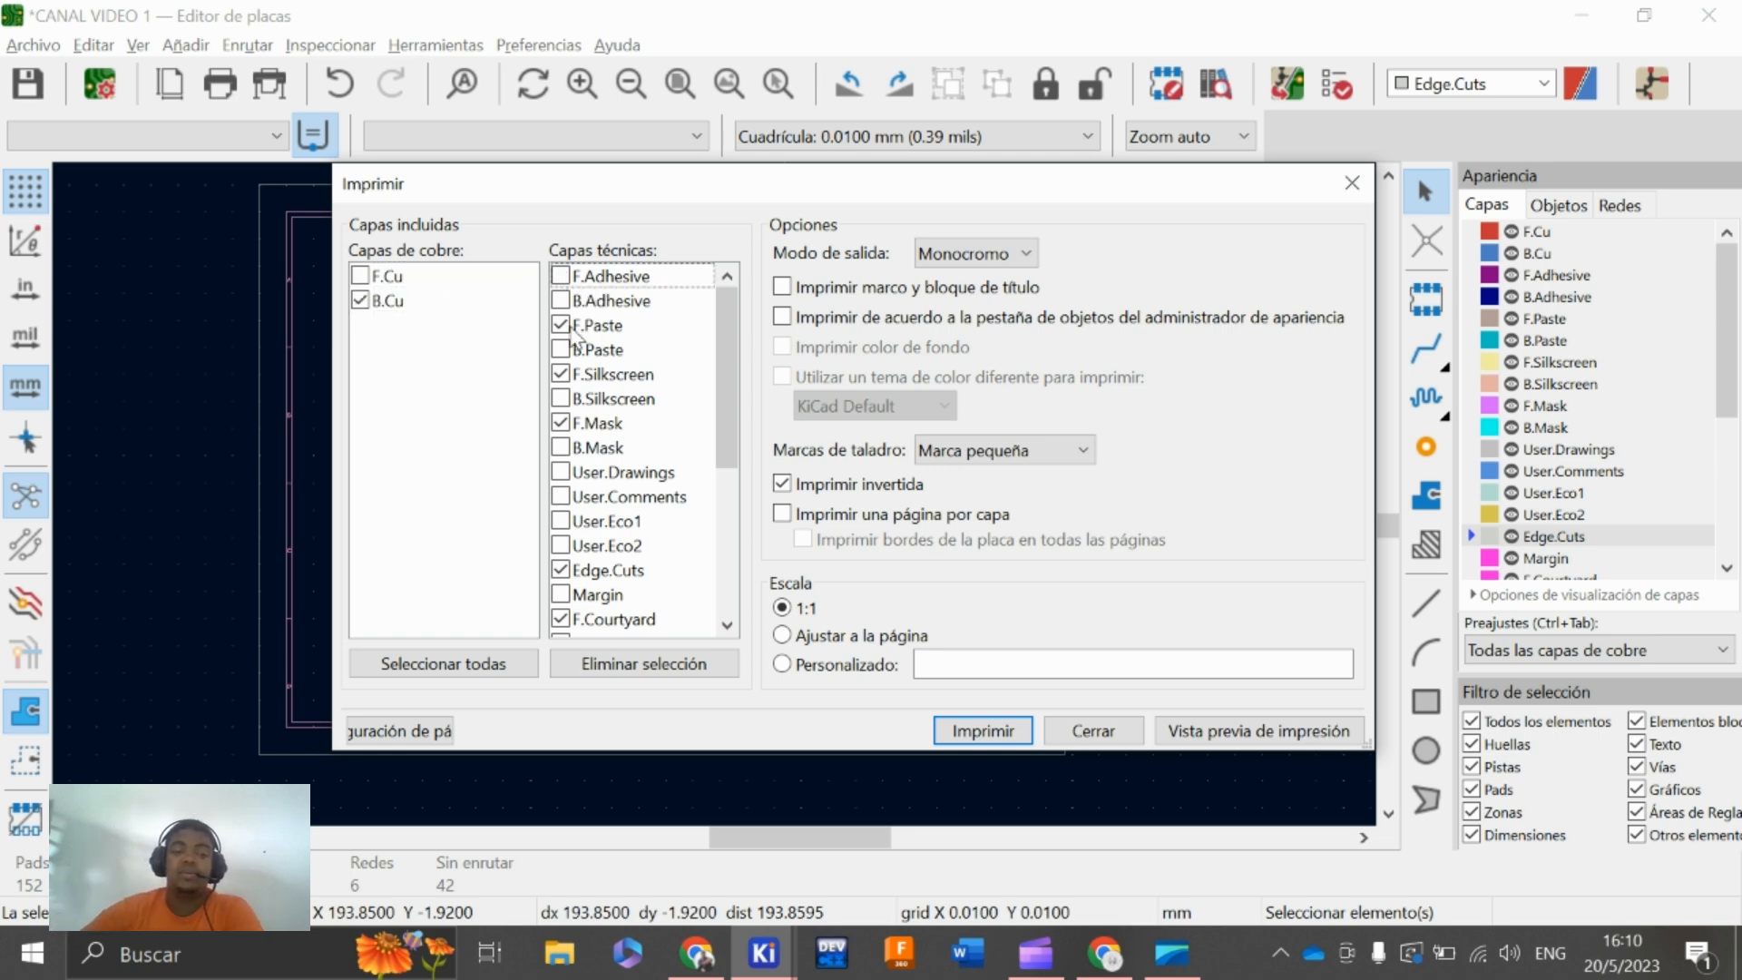
scroll(563, 594, "down", 1)
left_click(561, 545)
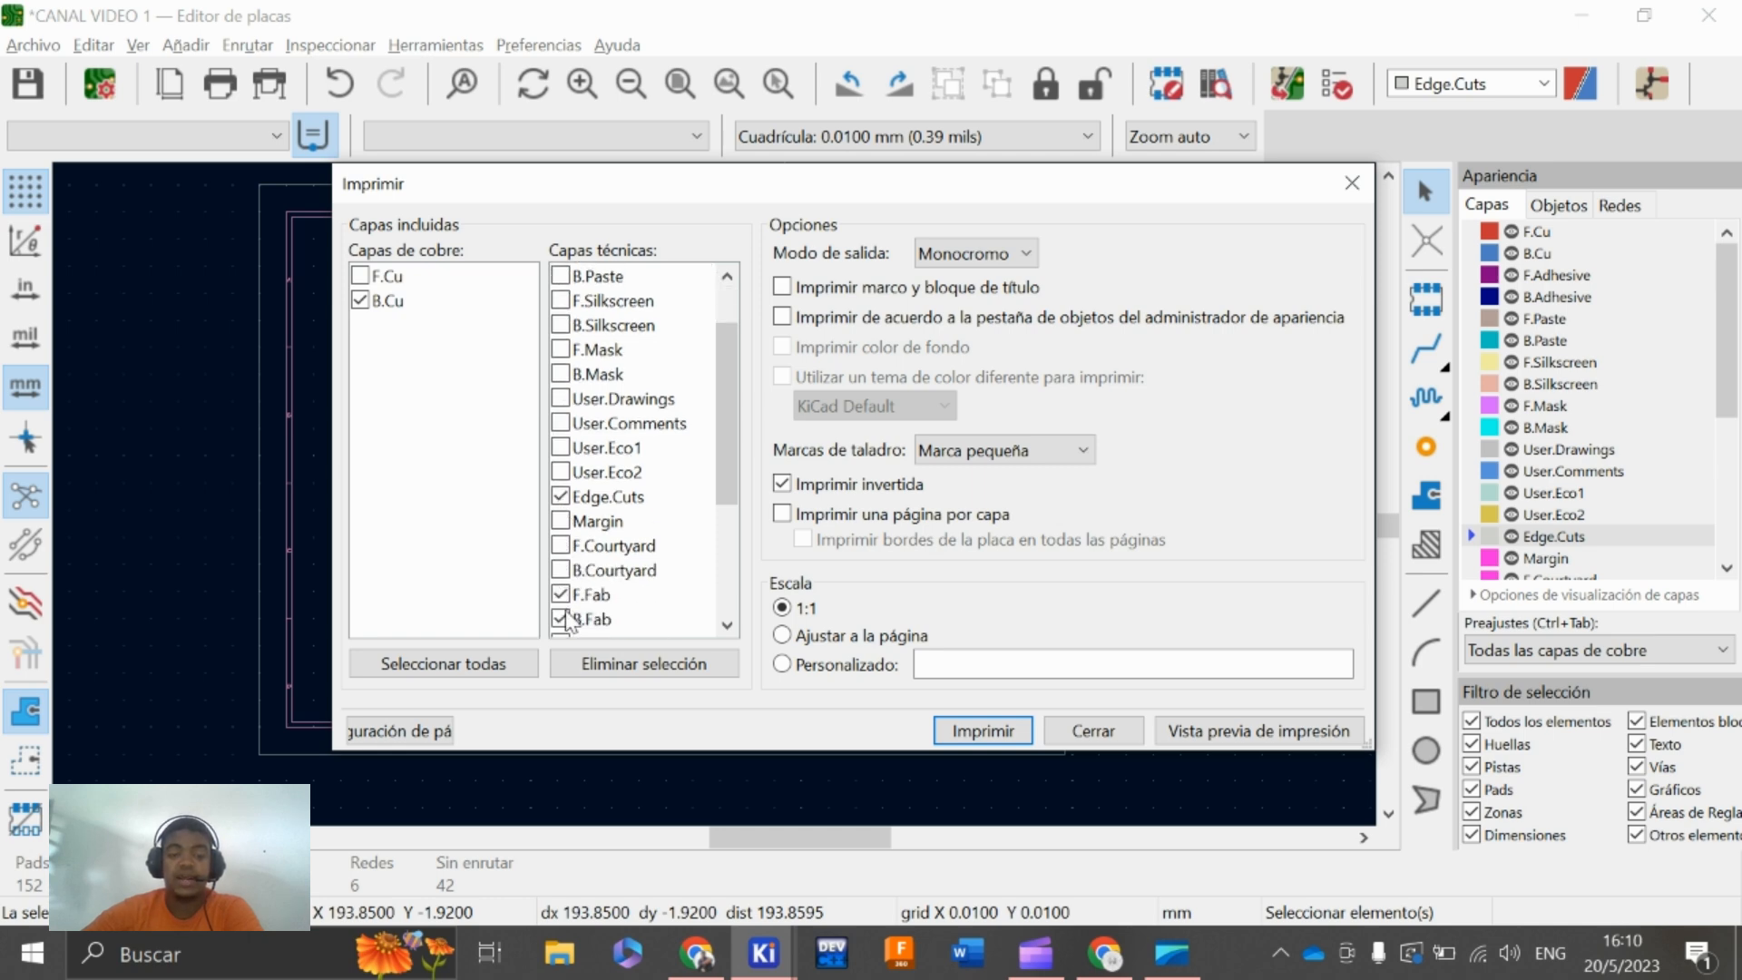
scroll(612, 594, "up", 1)
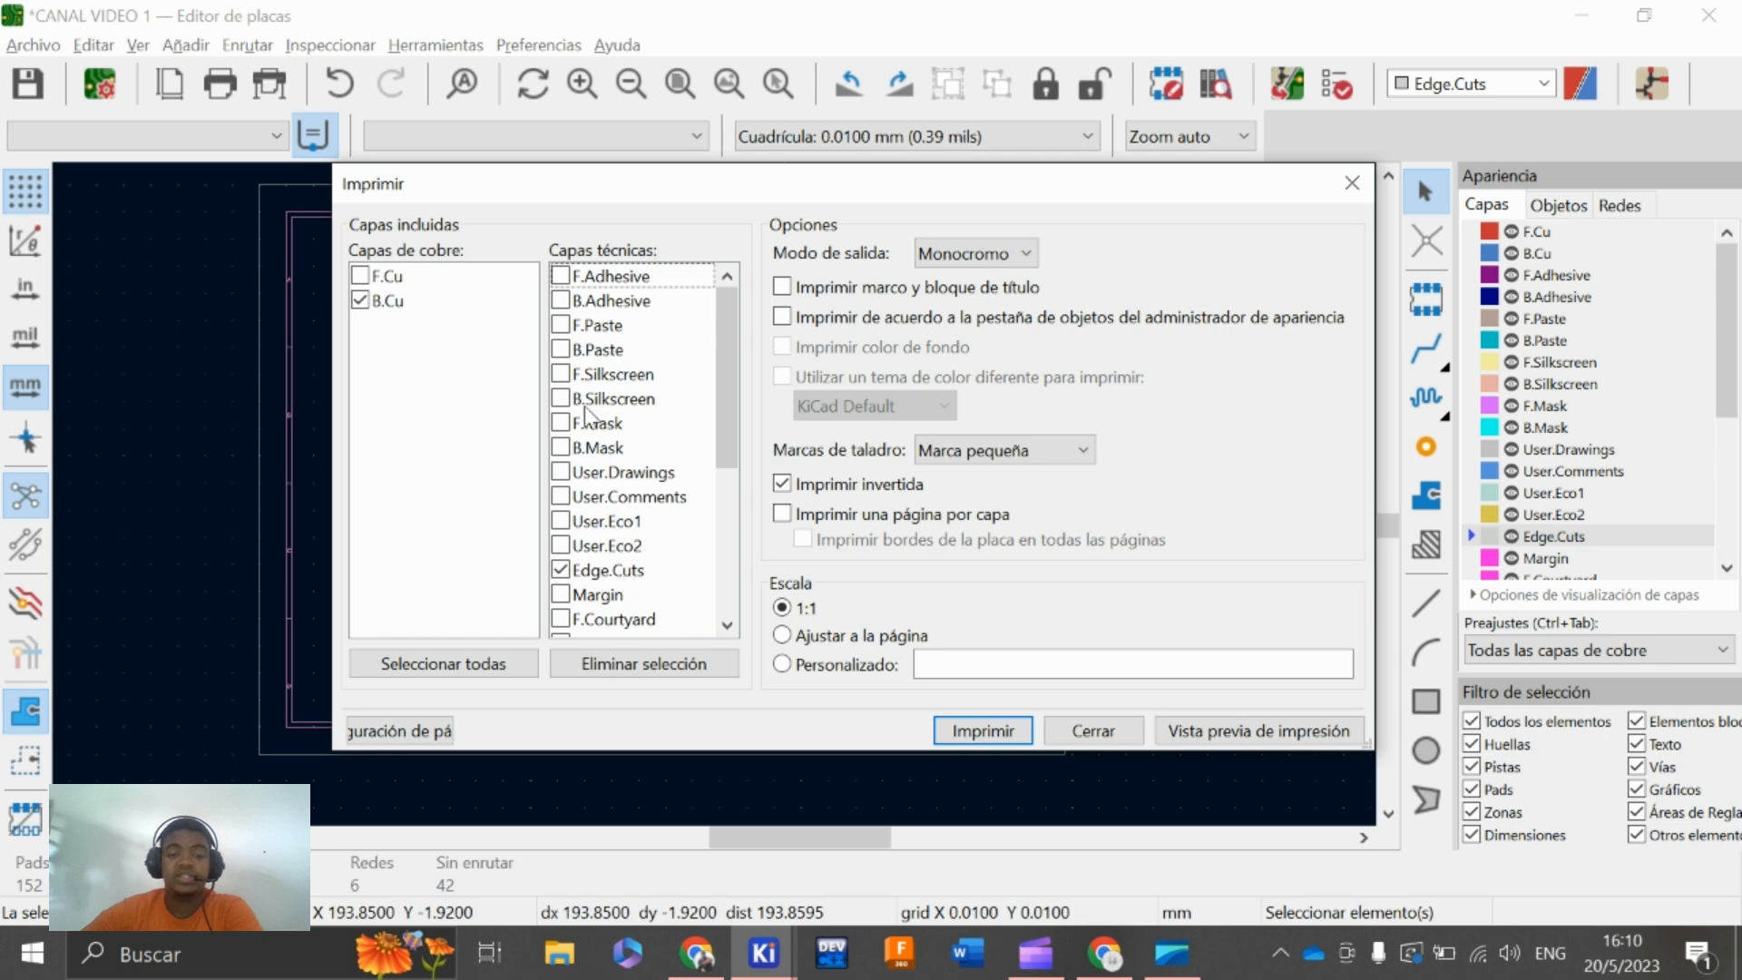
scroll(608, 334, "down", 4)
scroll(604, 322, "up", 4)
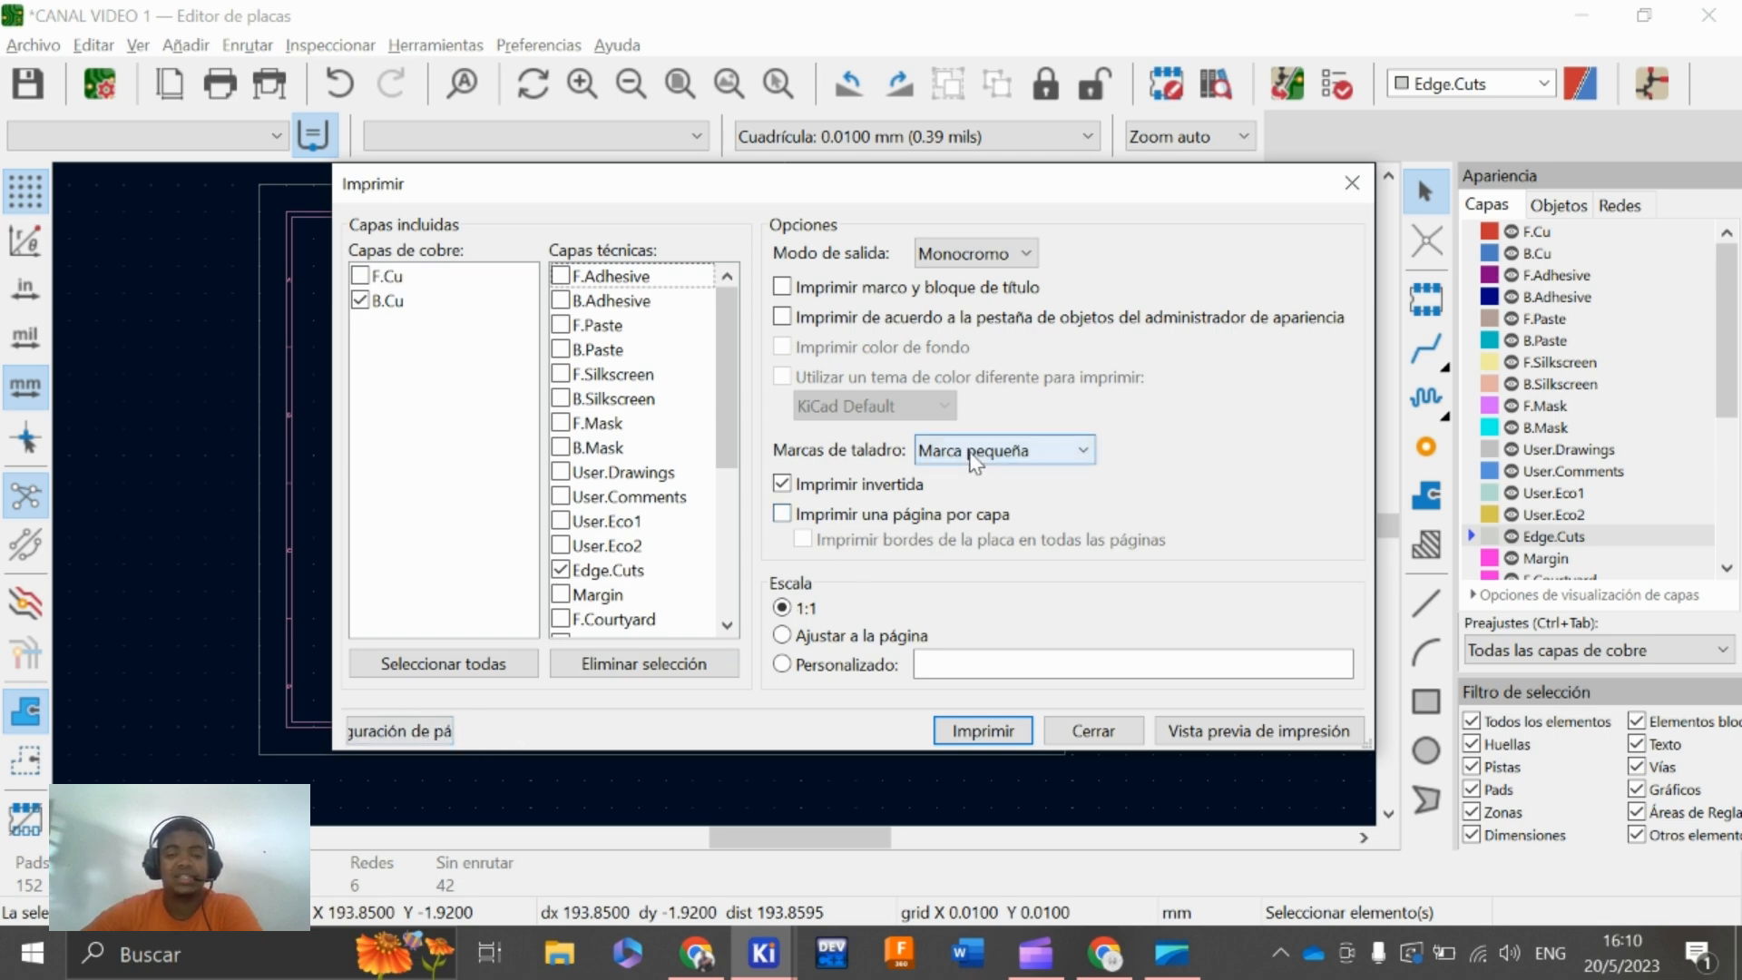
Turn off mirrored printing, preview the 1:1 B.Cu page with all the board copies, and close the preview
left_click(783, 488)
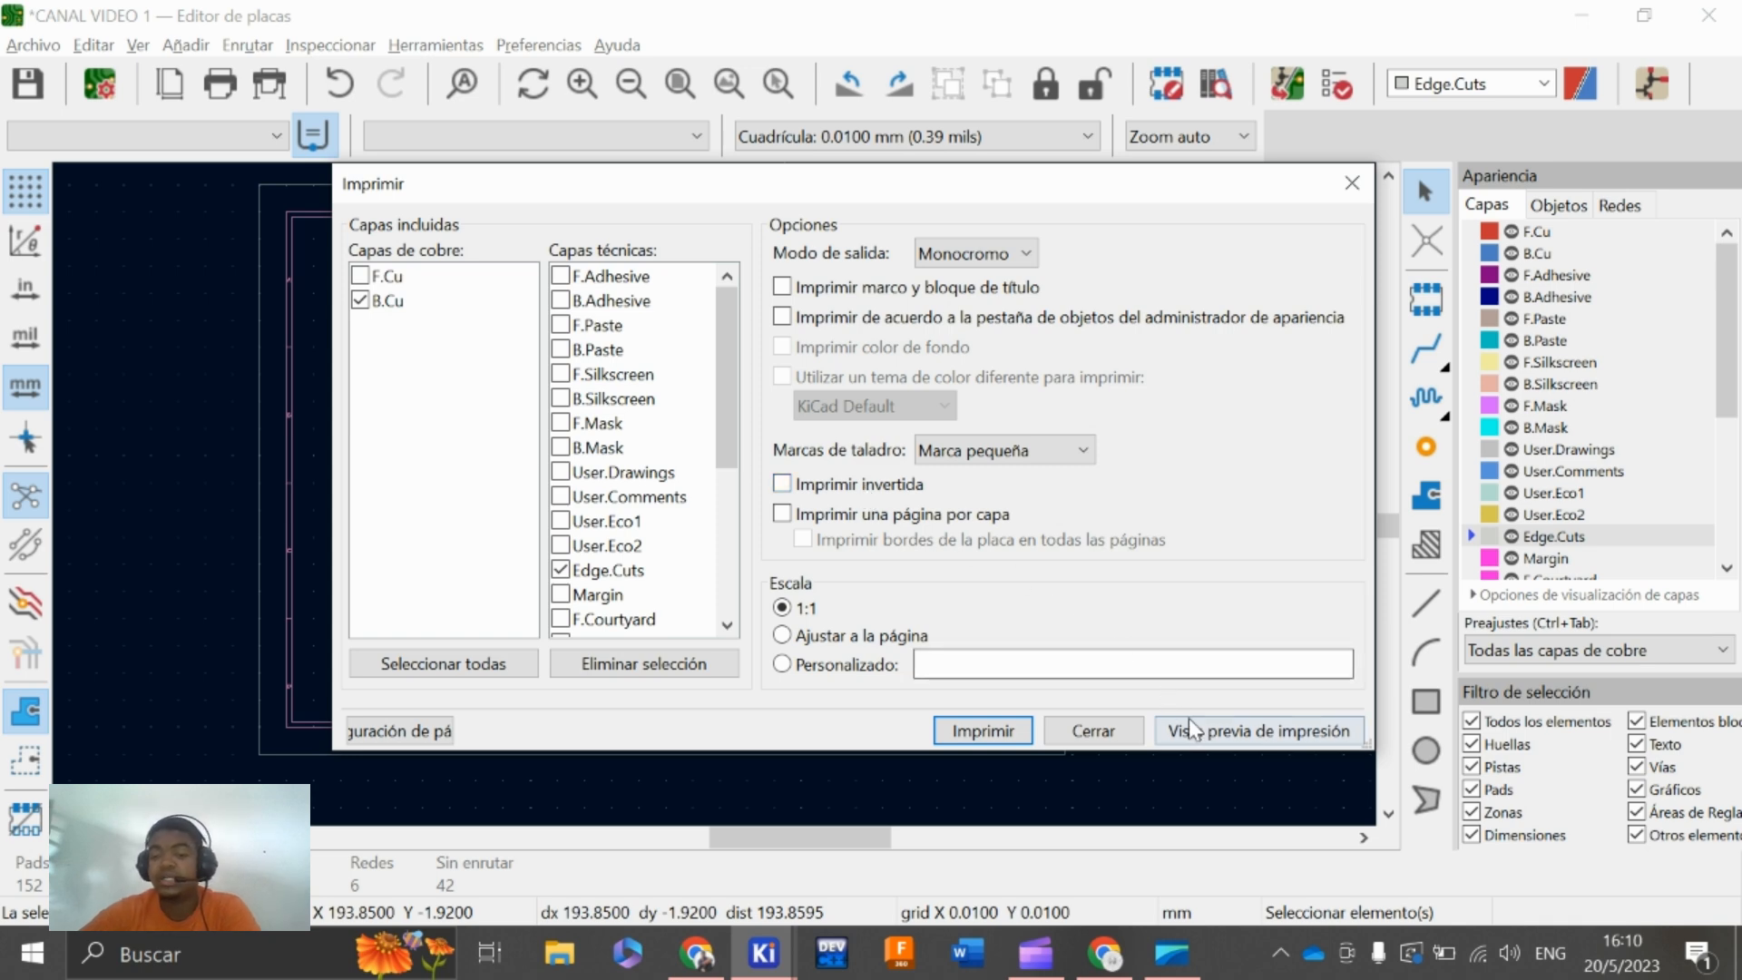
left_click(1259, 731)
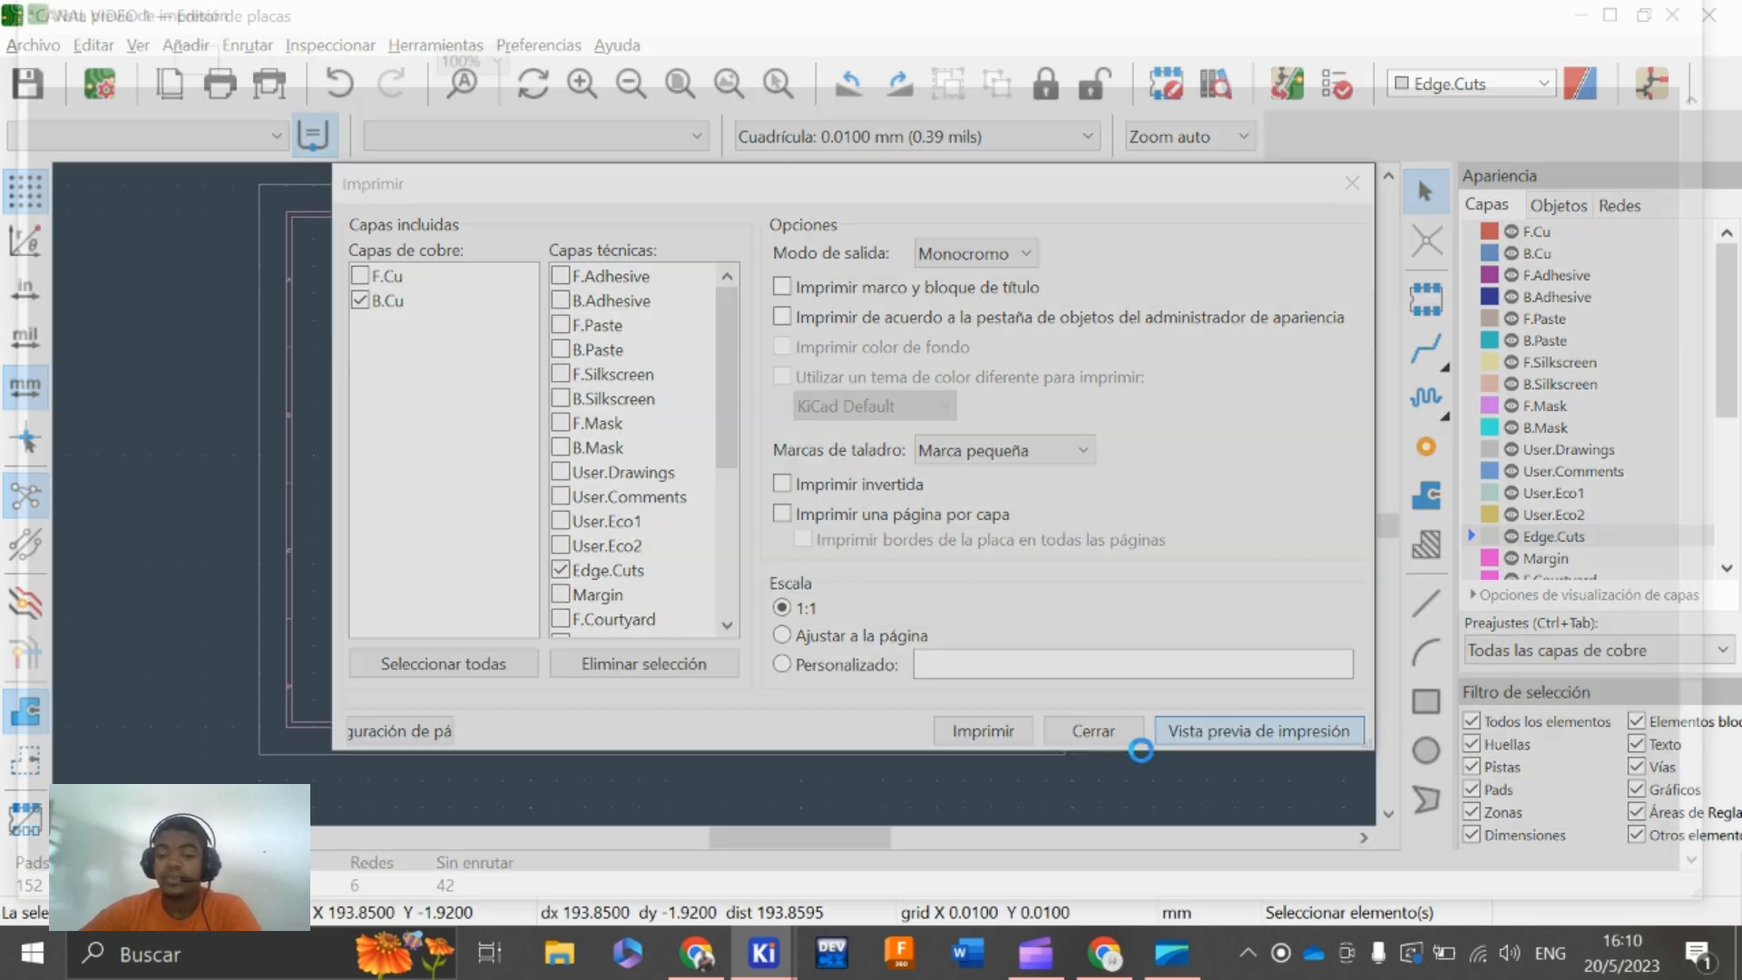
scroll(857, 538, "down", 3)
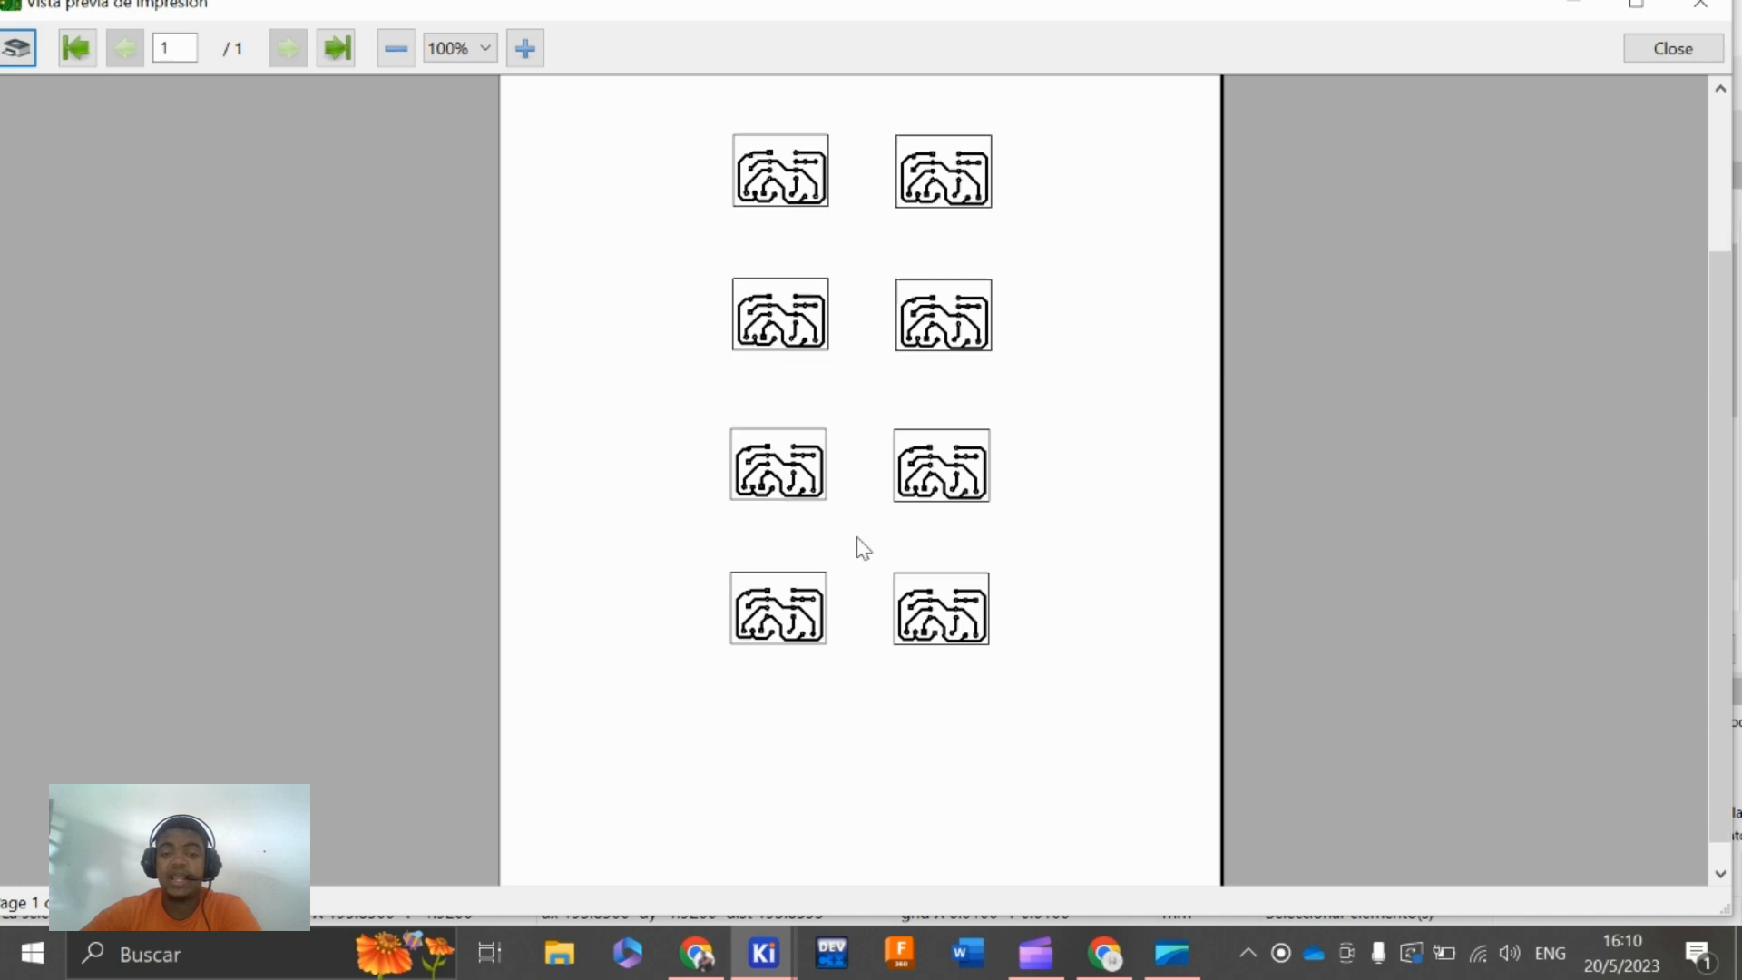
scroll(856, 538, "up", 3)
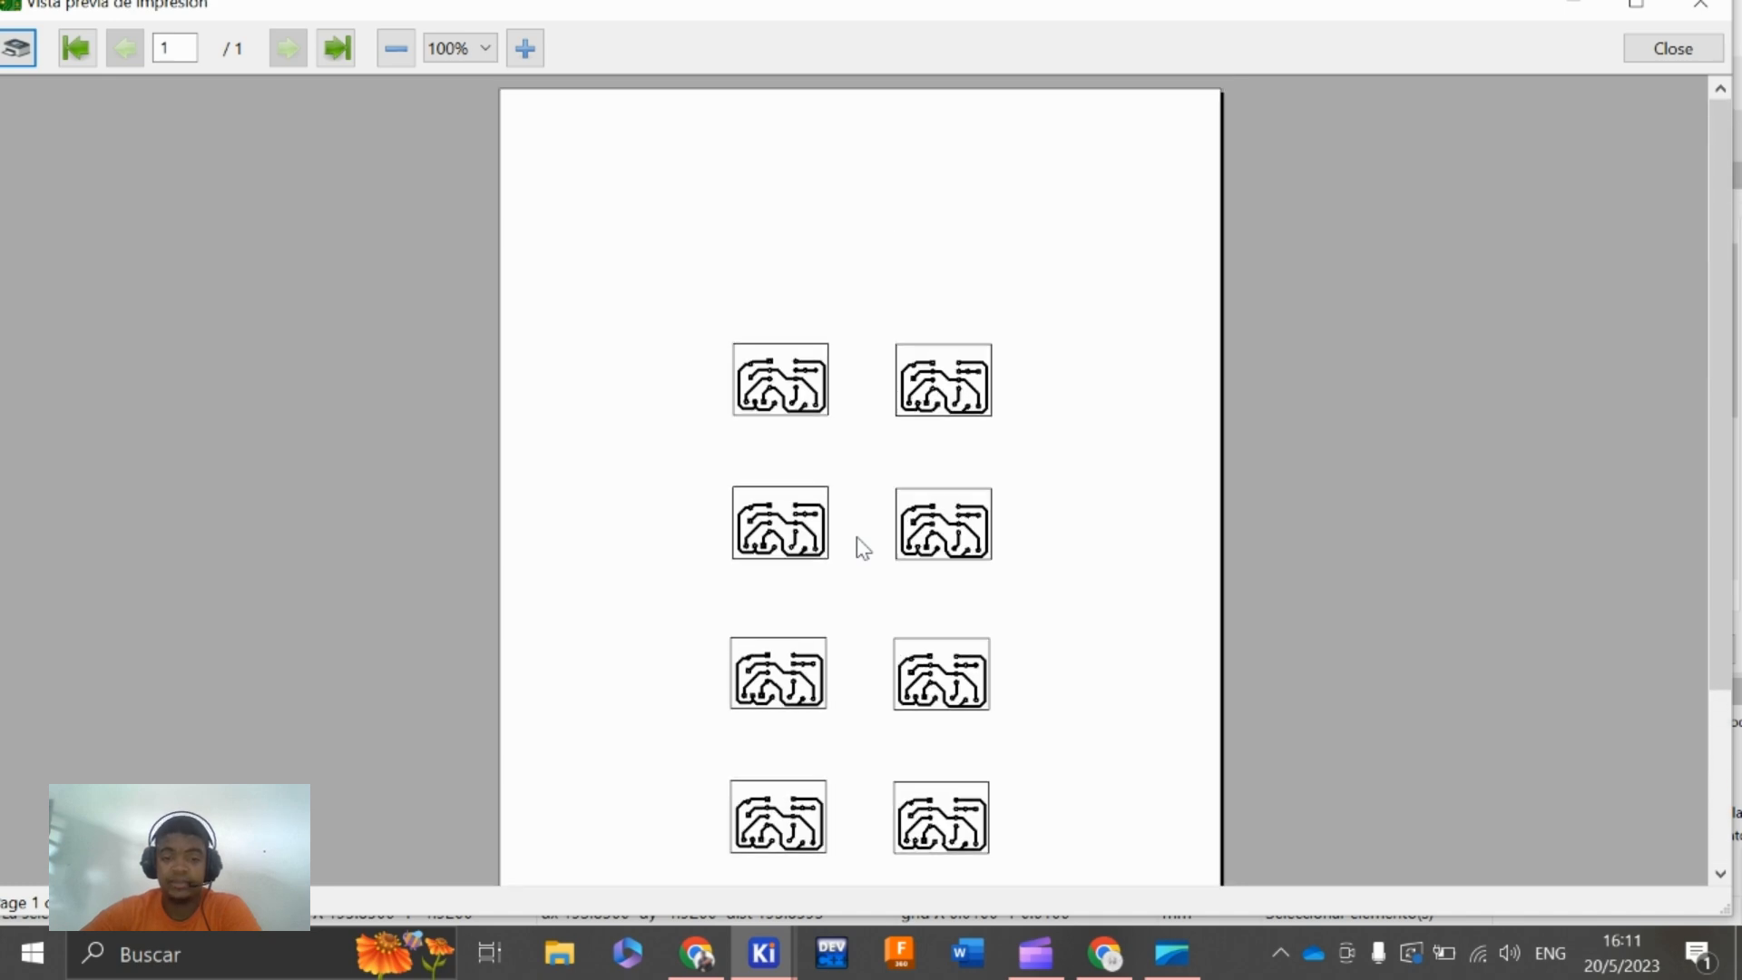
scroll(856, 538, "down", 7)
left_click(1713, 6)
Print to file with Microsoft Print to PDF, saving as ENRUTADO 555 ASTABLE in the CANAL VIDEO 1 folder, and close the print settings
left_click(965, 726)
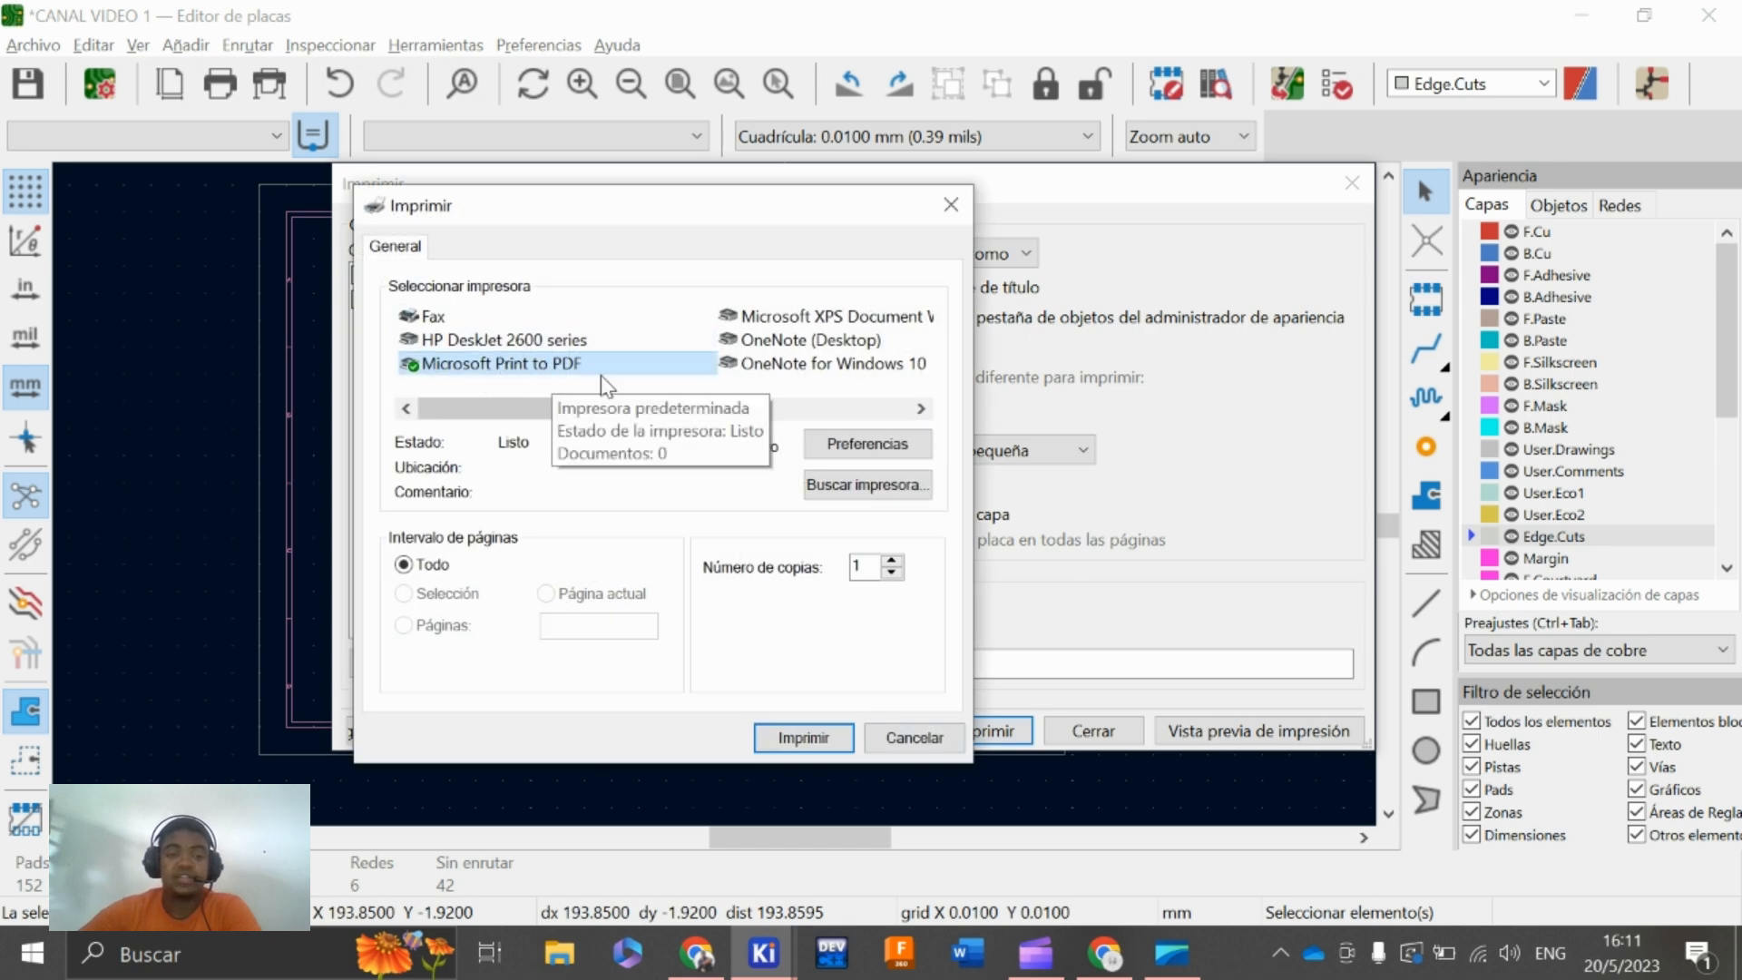
left_click(634, 446)
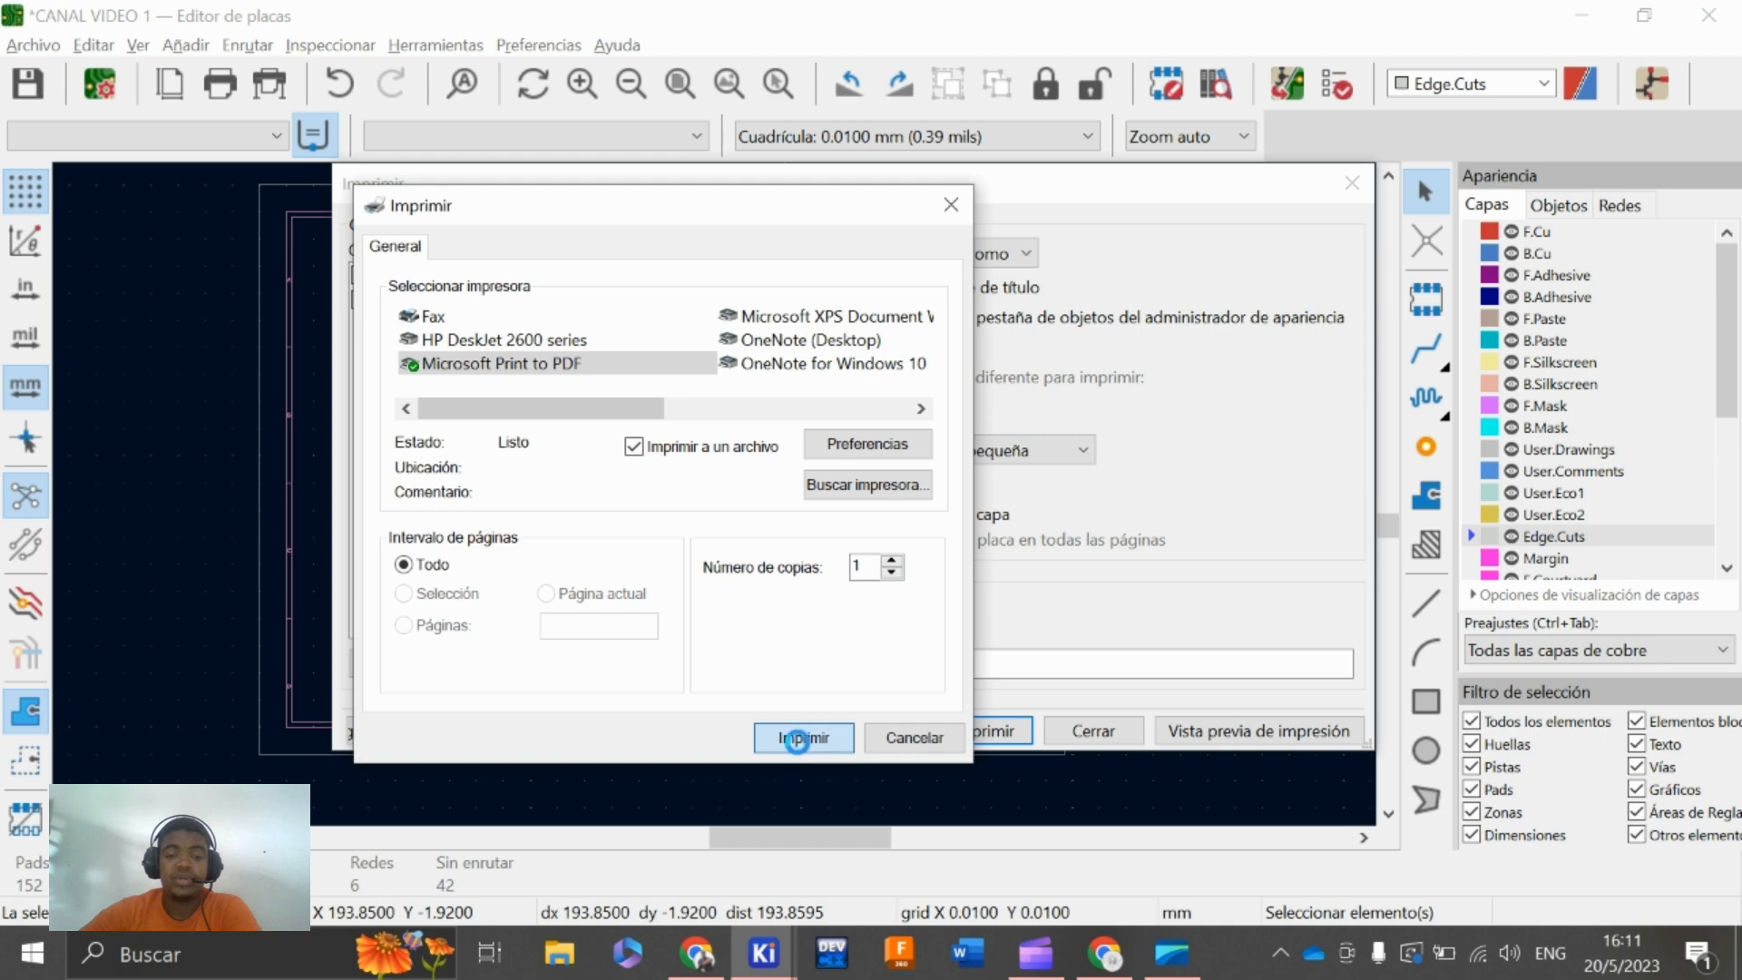
left_click(802, 737)
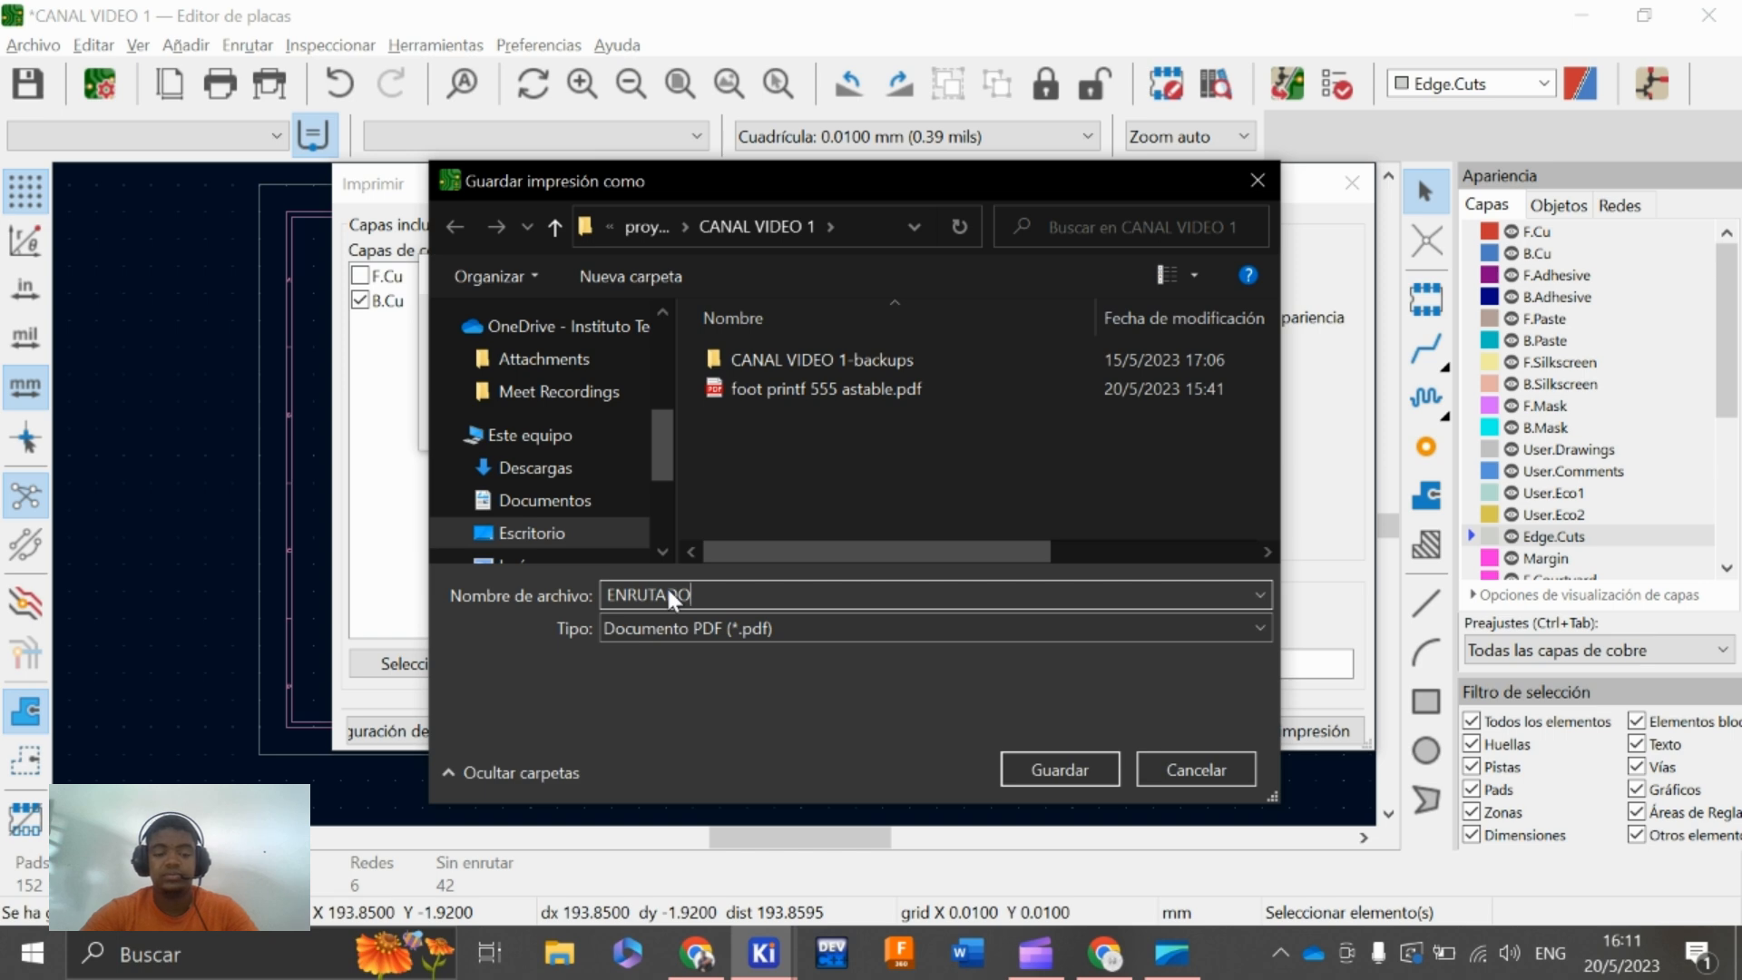
type("ENRUTADO 555 ASTABLE")
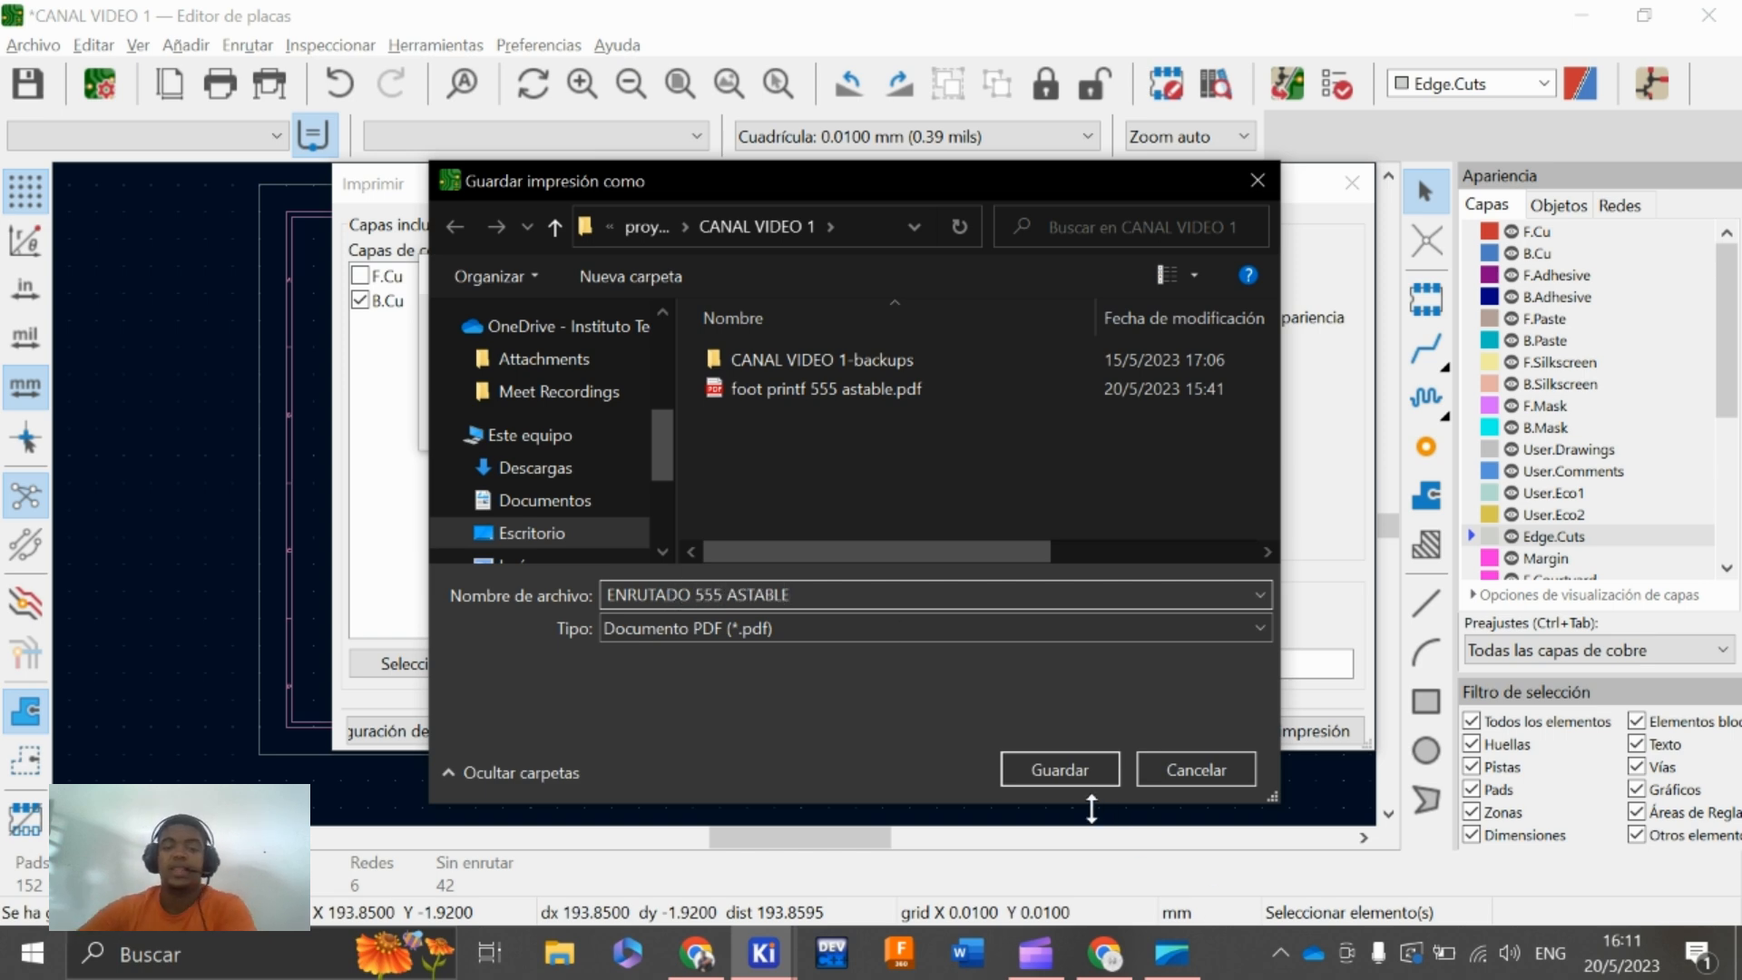
left_click(1078, 767)
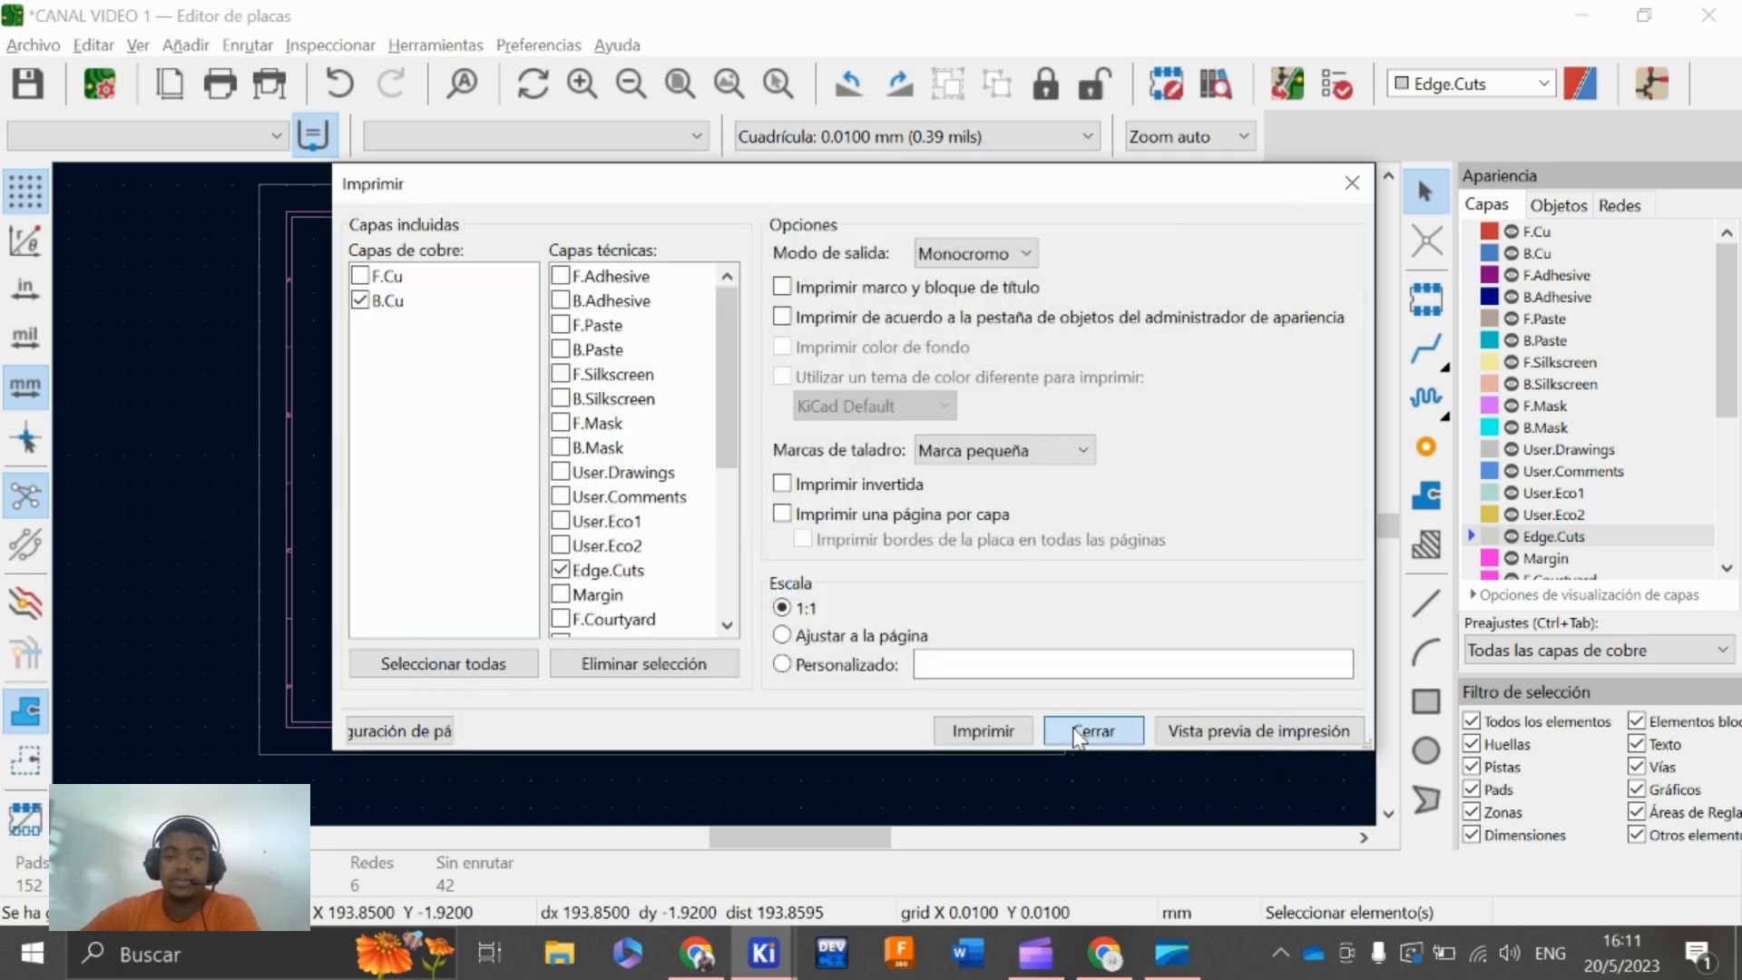
left_click(1092, 731)
Save the board with its duplicated copies and close the board editor
left_click(33, 44)
left_click(58, 70)
left_click(1735, 11)
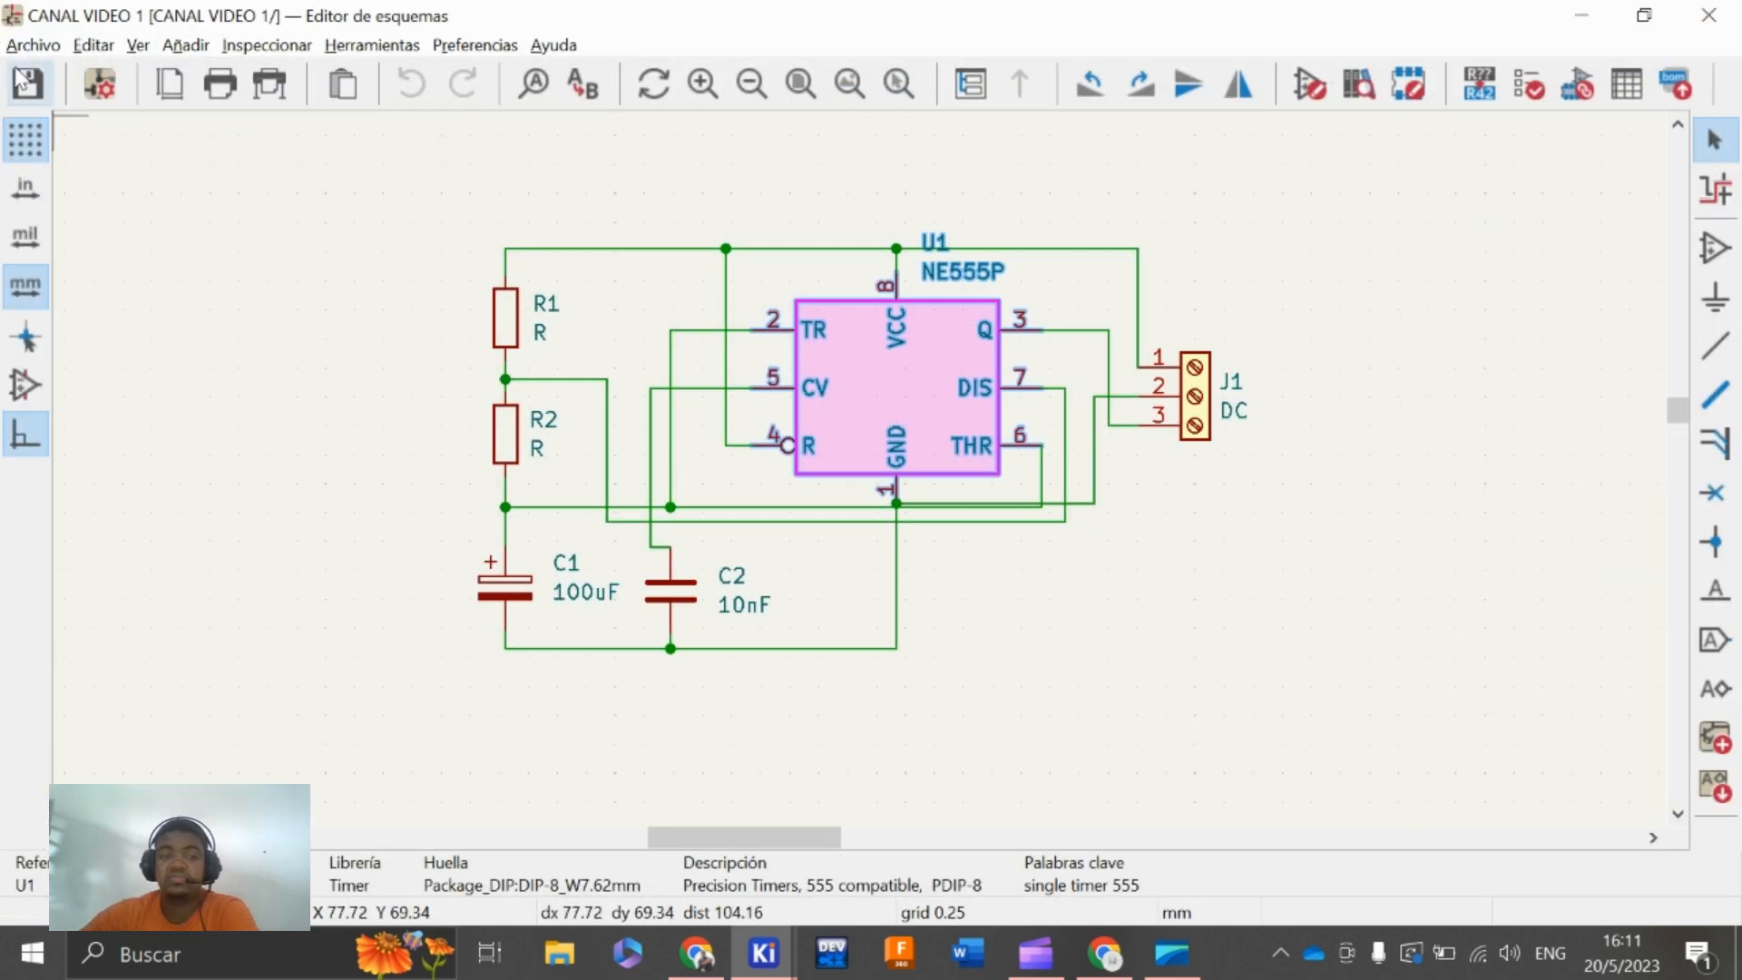
Save the NE555P schematic and close the schematic editor
left_click(33, 44)
left_click(58, 70)
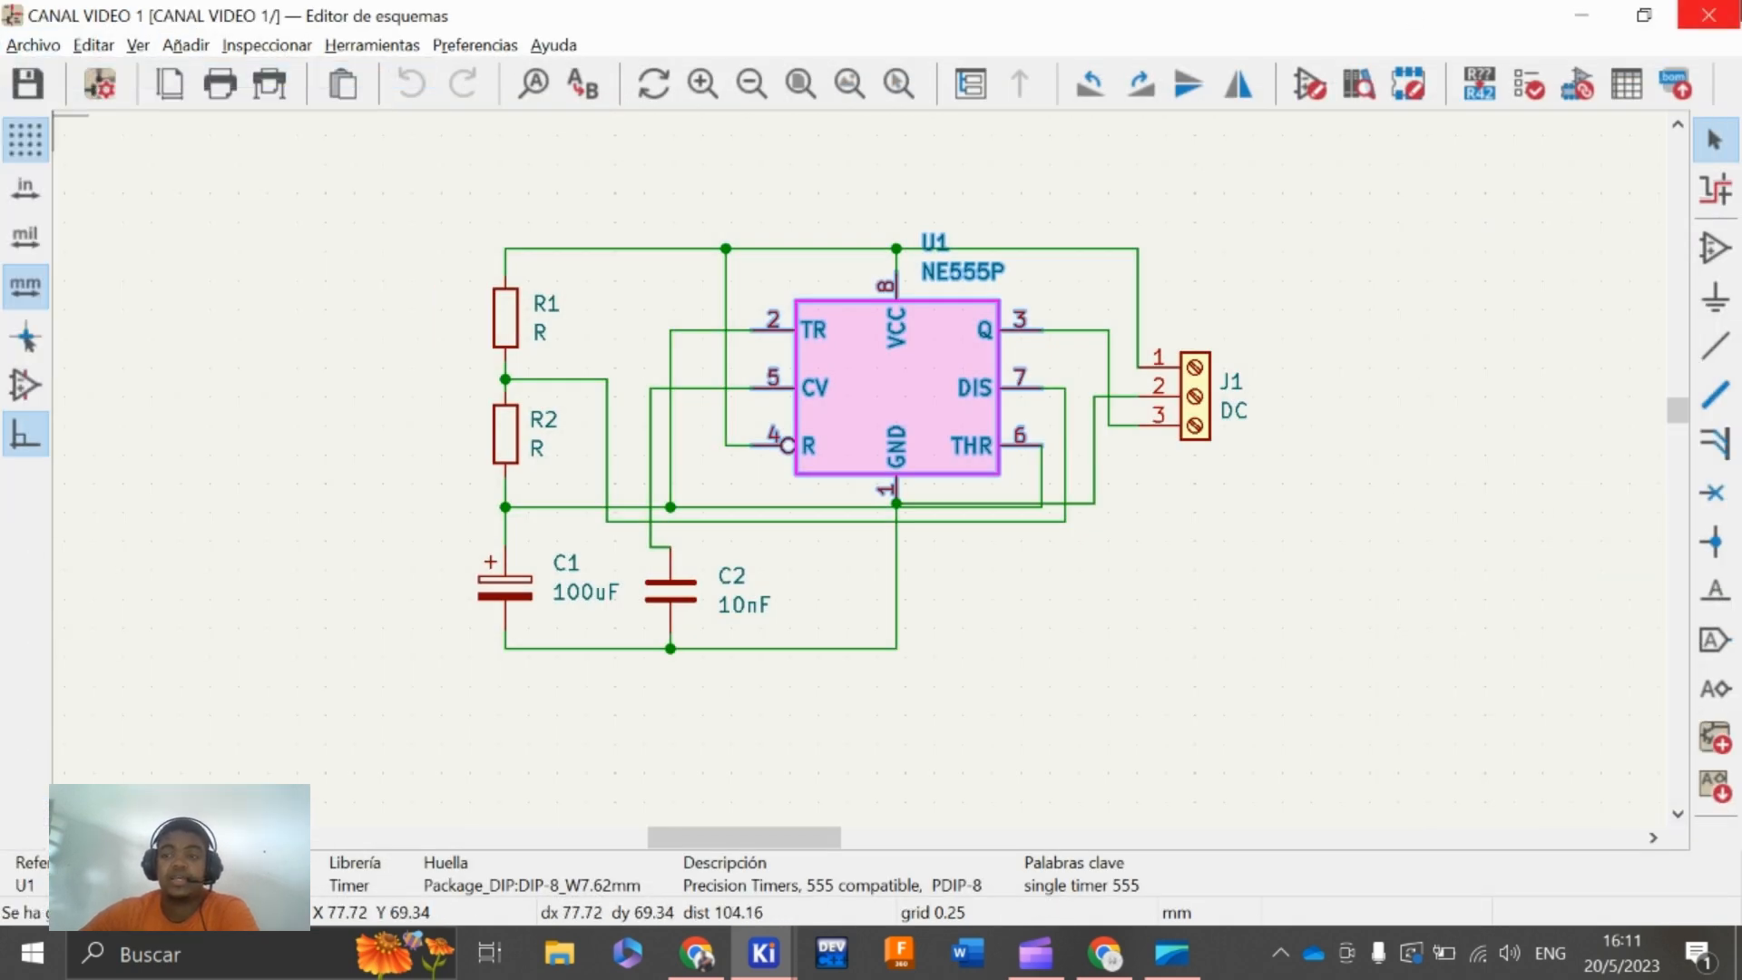
left_click(1735, 14)
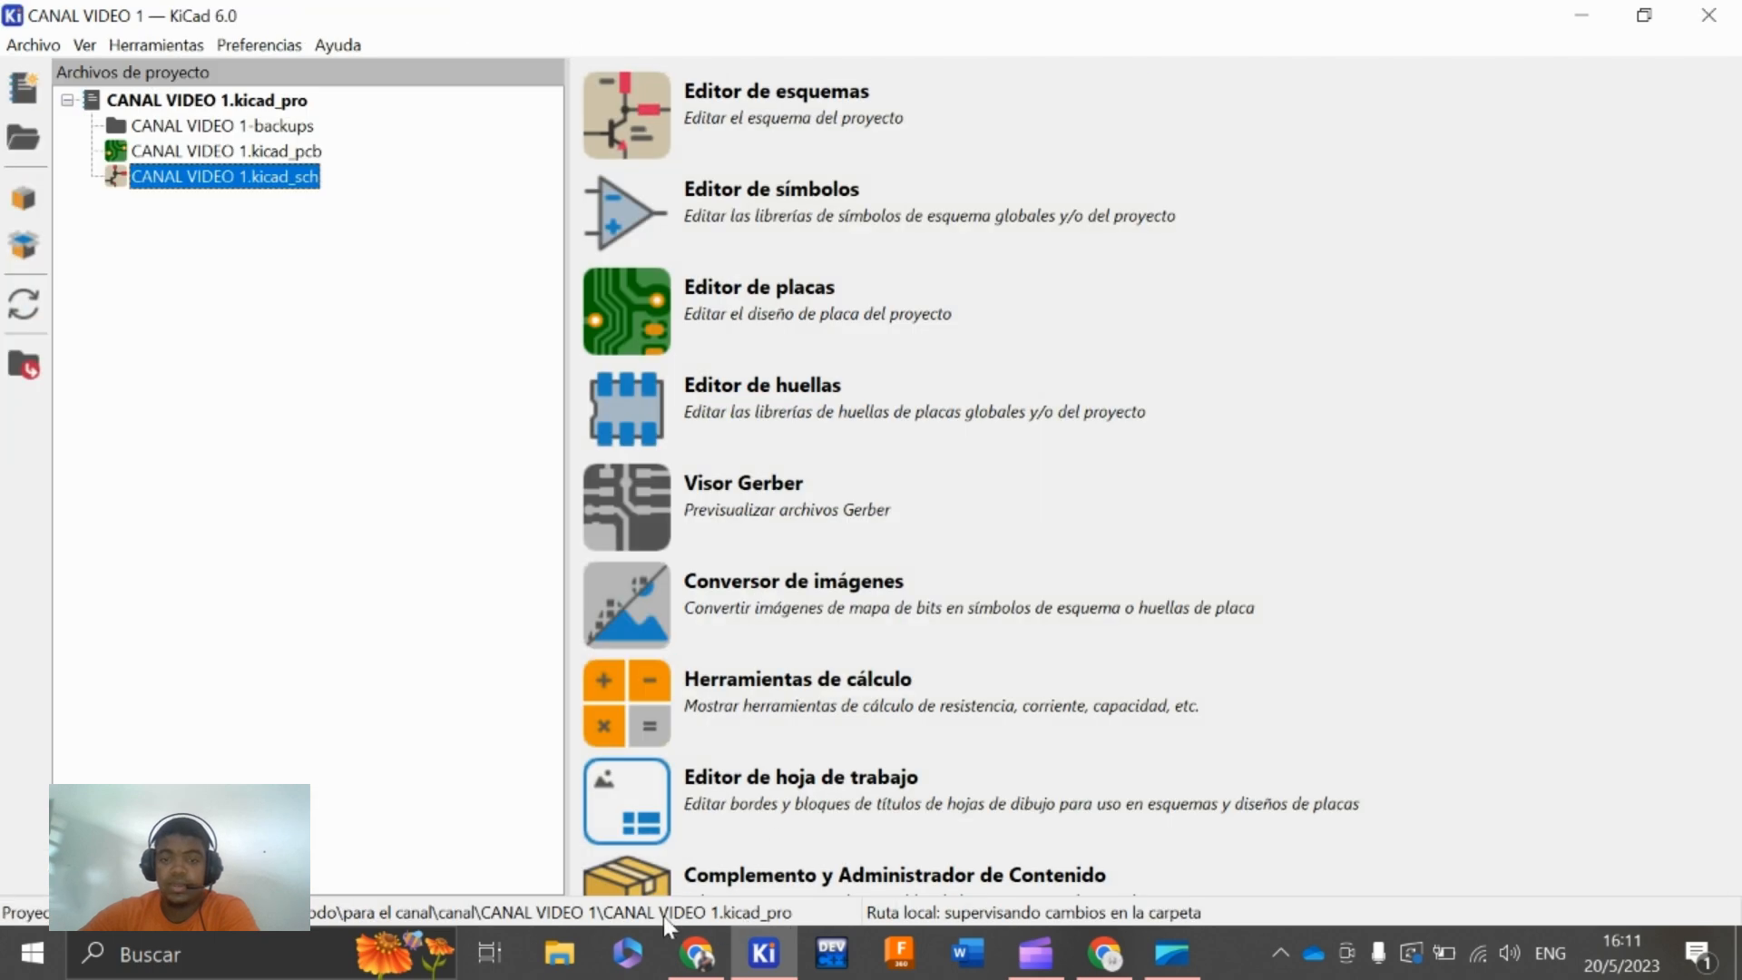
Switch to File Explorer and open ENRUTADO 555 ASTABLE.pdf and foot printf 555 astable.pdf from the recent files
left_click(556, 952)
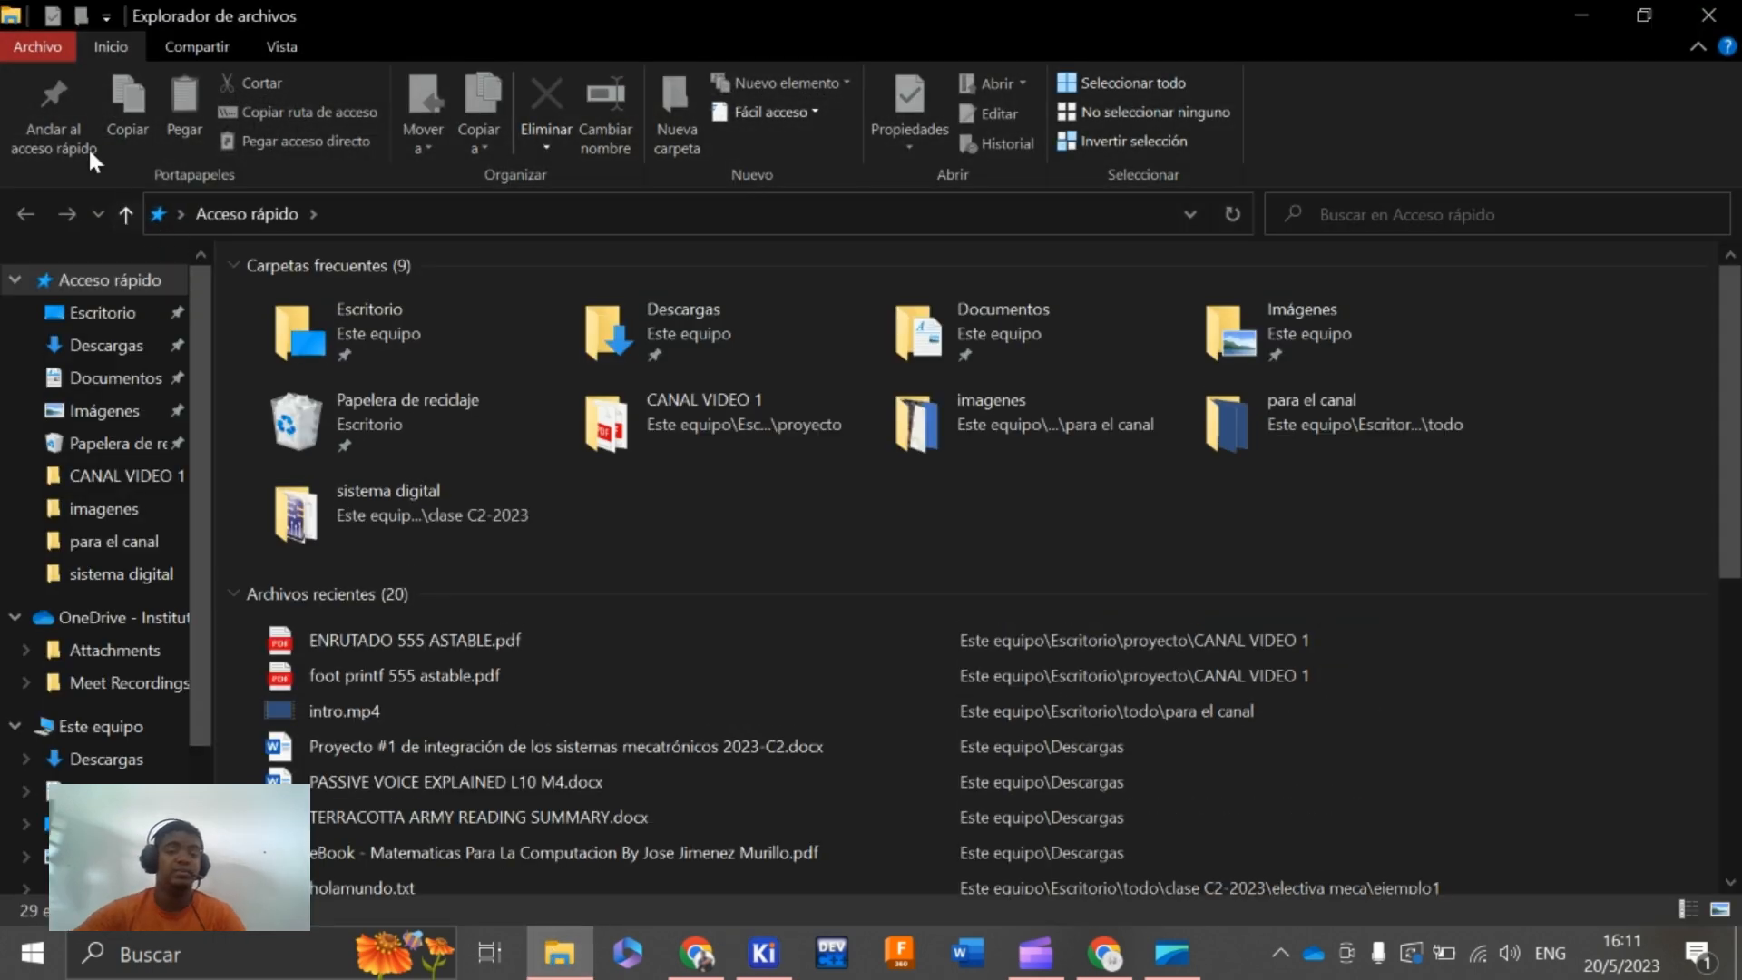
double_click(357, 638)
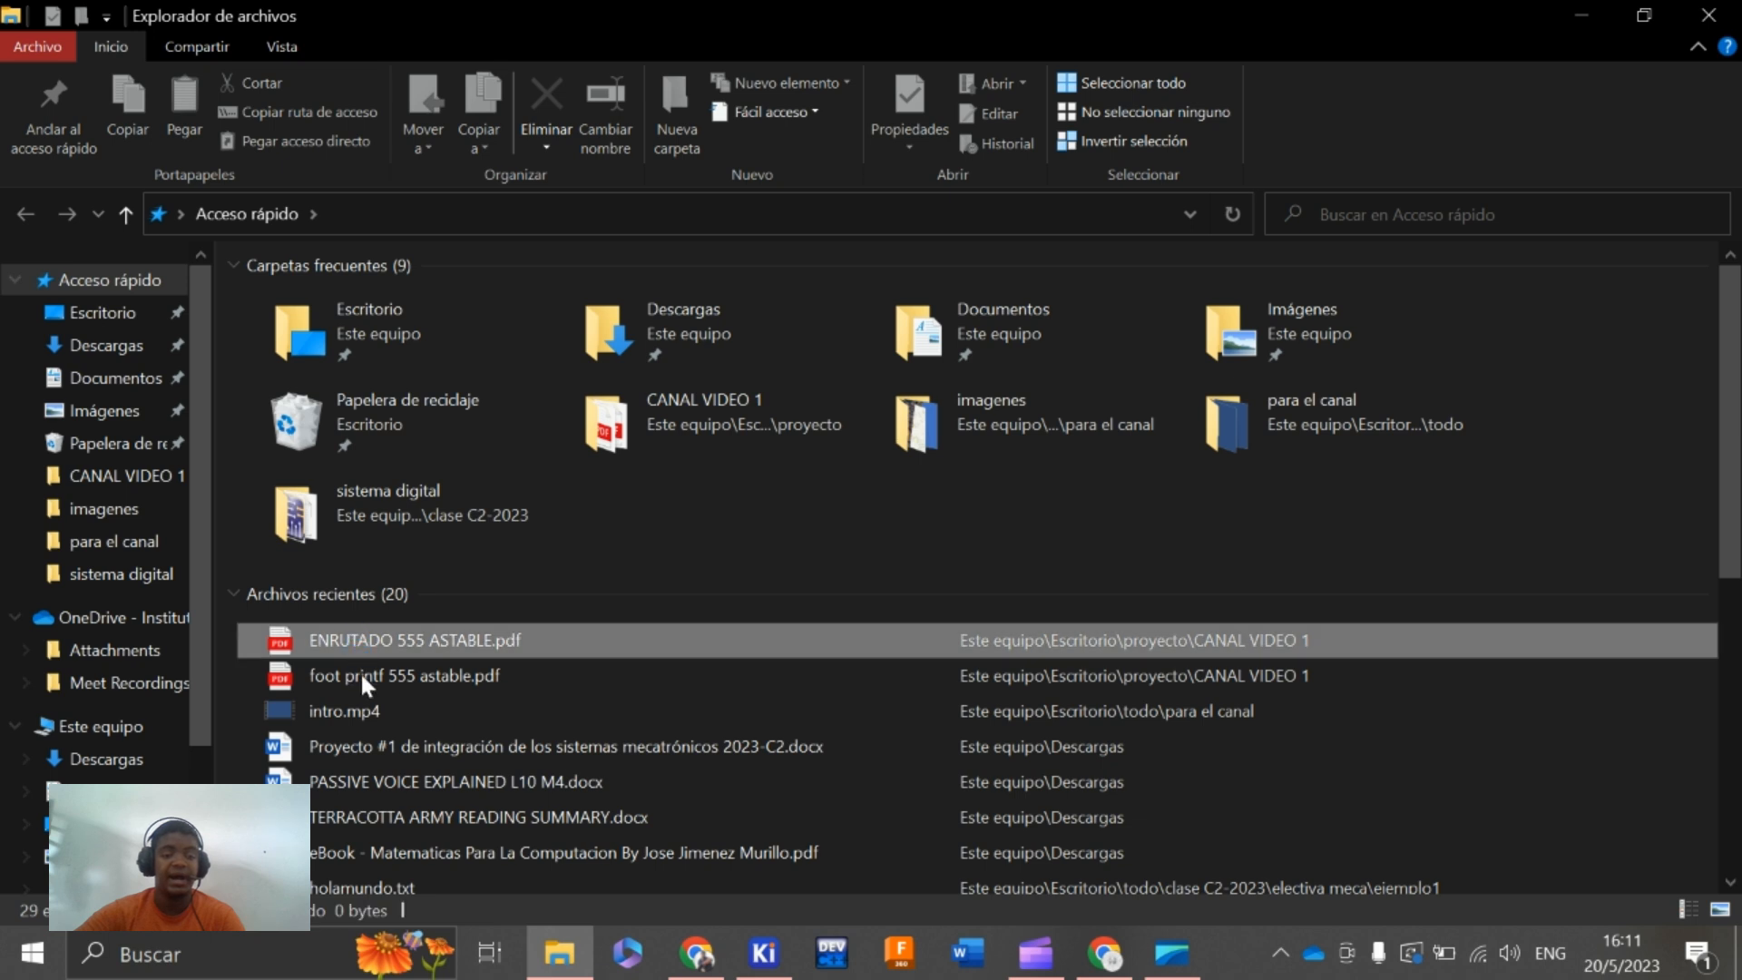
left_click(361, 673)
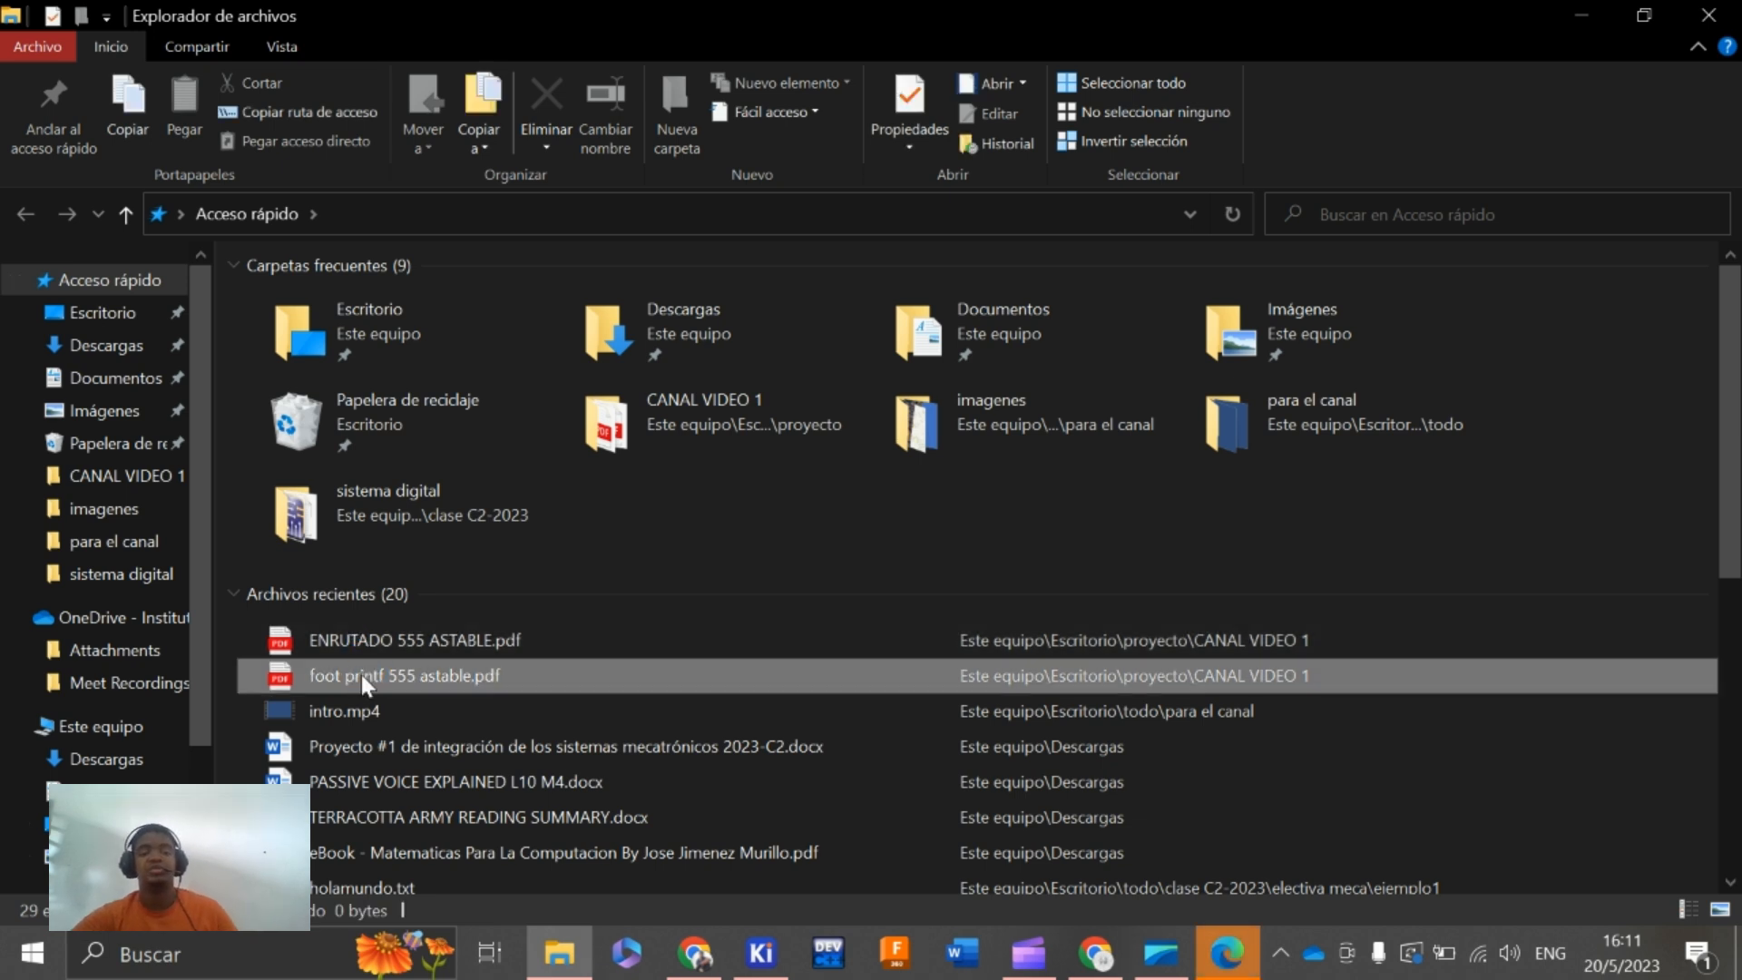
double_click(361, 673)
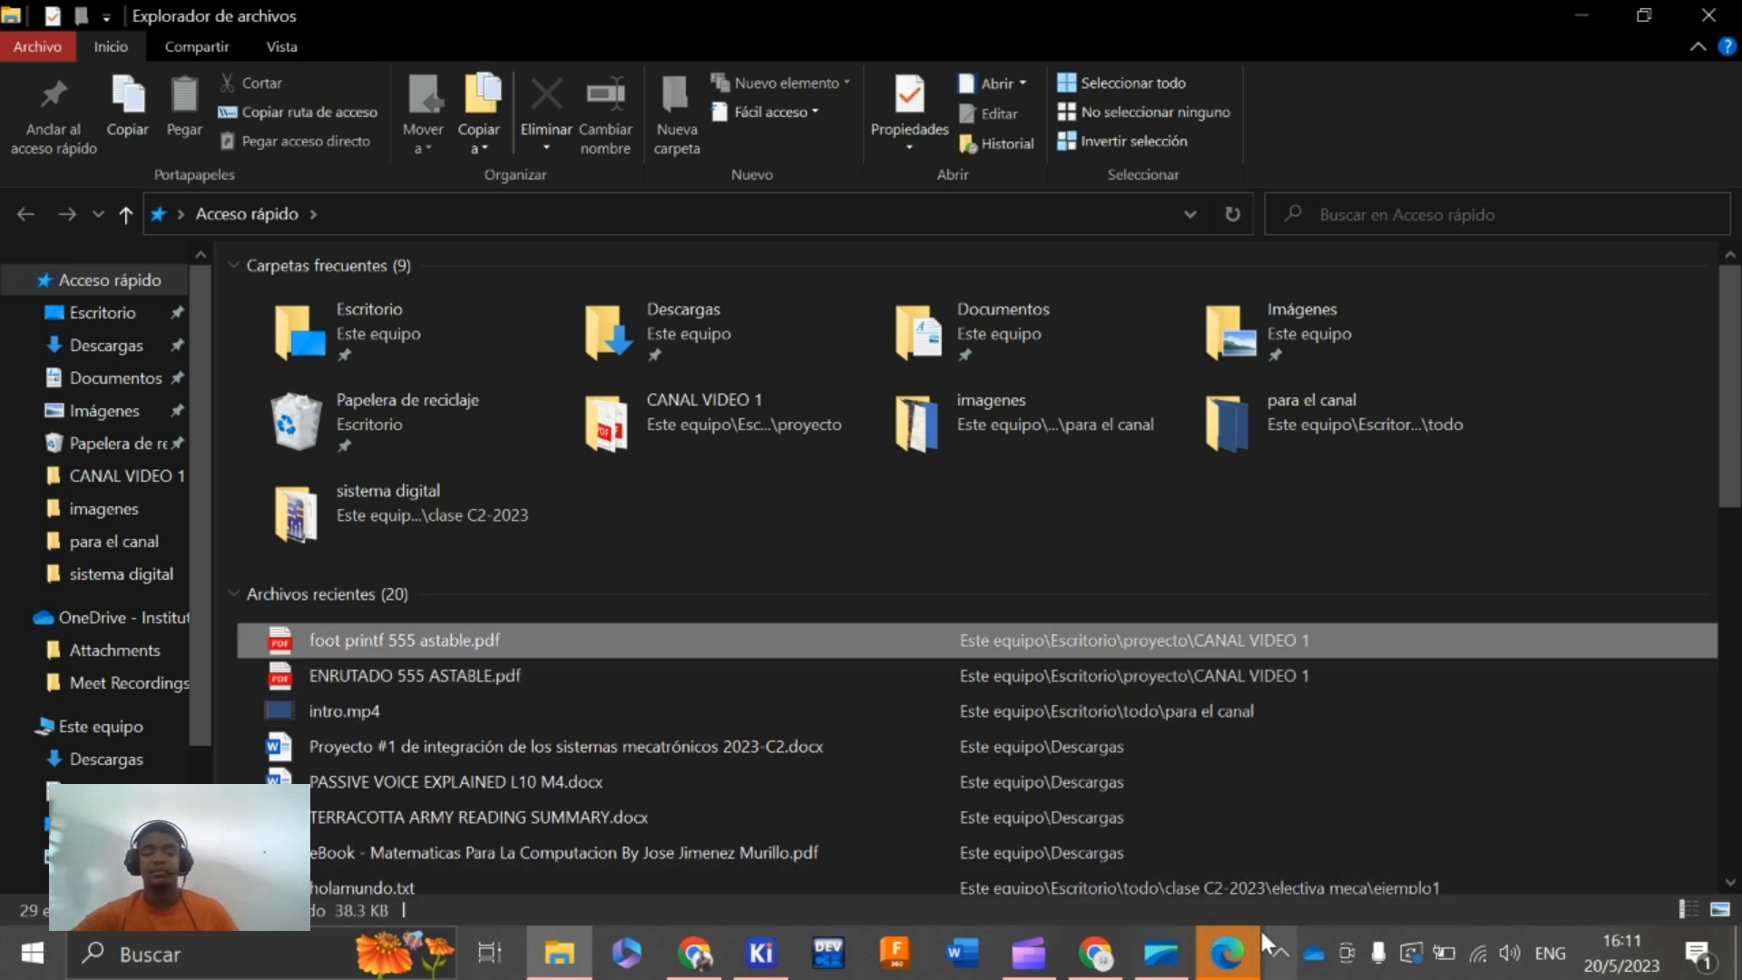
Switch to Microsoft Edge and examine the mirrored component layout of the board copies in foot printf 555 astable.pdf
left_click(1230, 951)
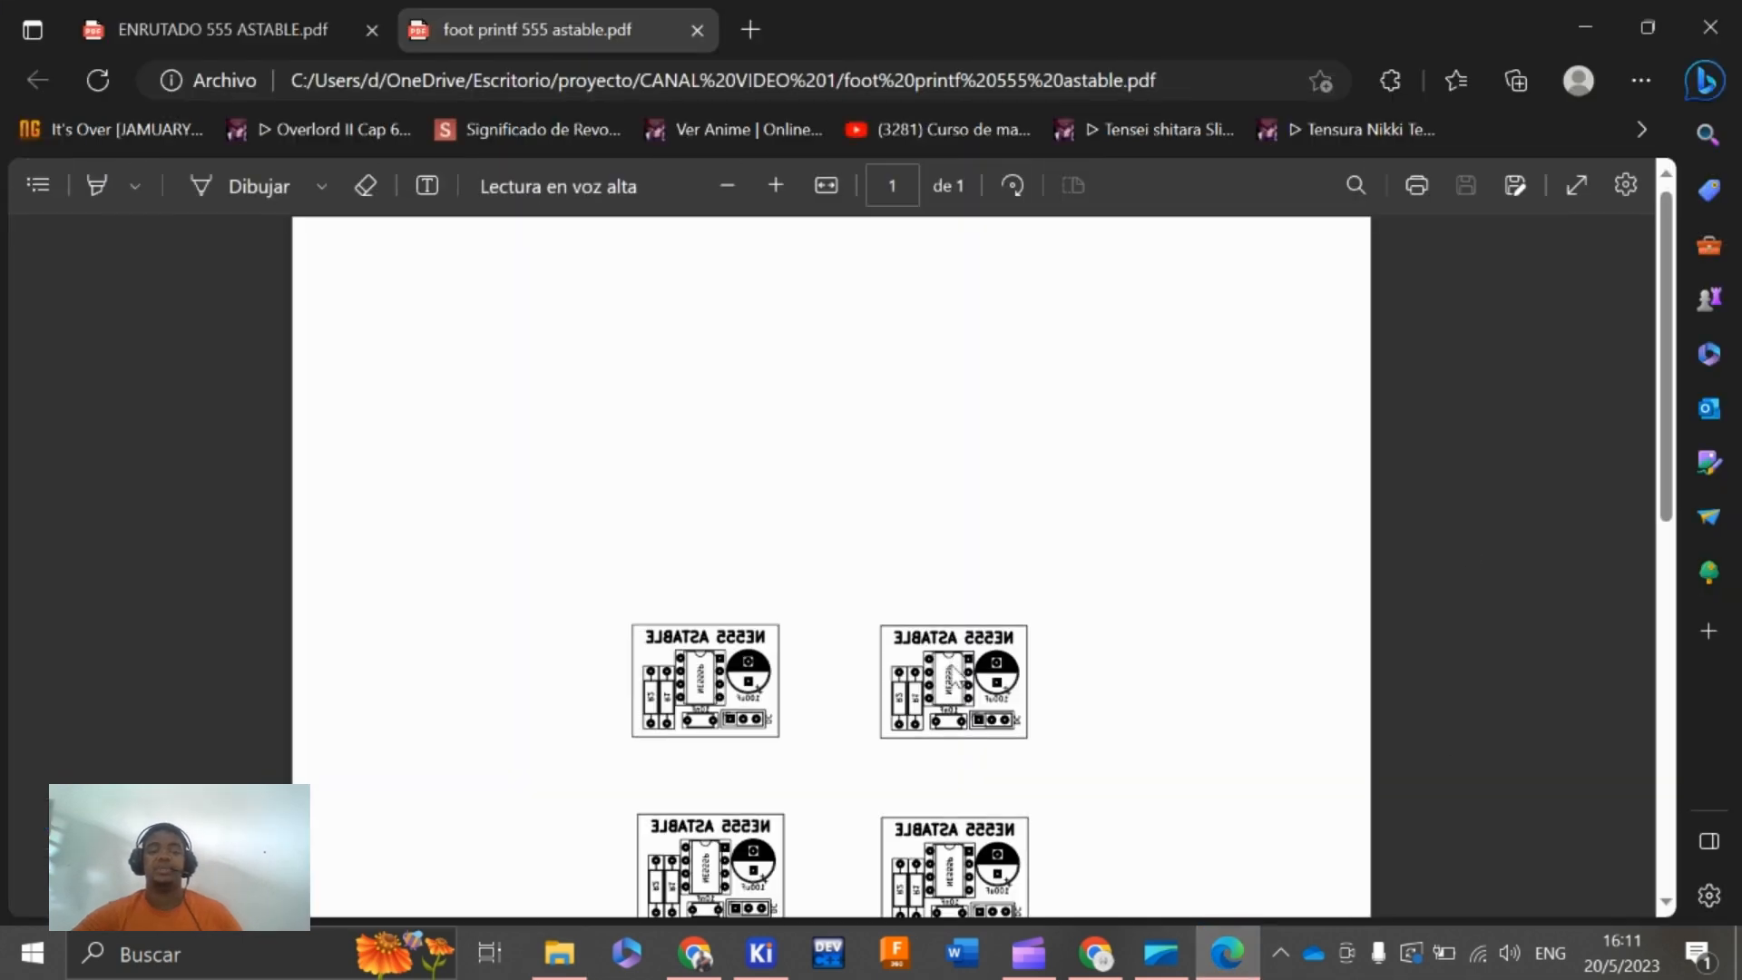
scroll(958, 676, "down", 7)
scroll(958, 676, "up", 7)
scroll(956, 673, "down", 7)
scroll(956, 674, "up", 7)
scroll(958, 675, "down", 3)
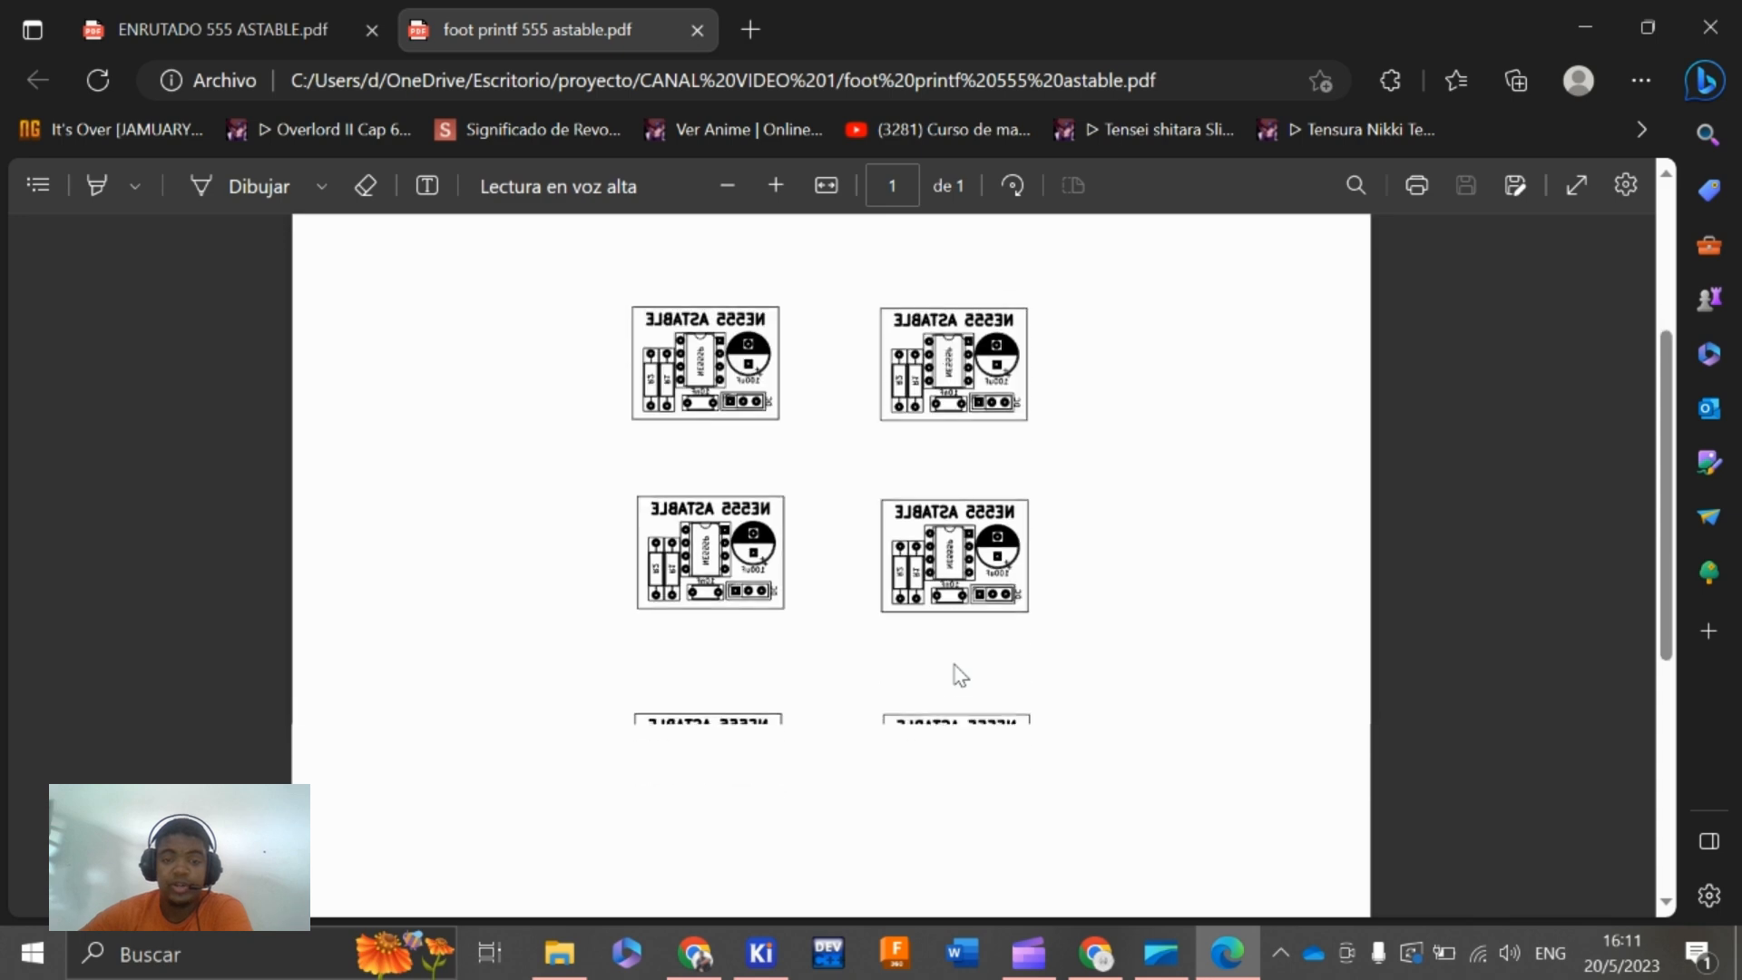
Examine the copper tracks in ENRUTADO 555 ASTABLE.pdf and compare them with the component layout in foot printf 555 astable.pdf
left_click(176, 5)
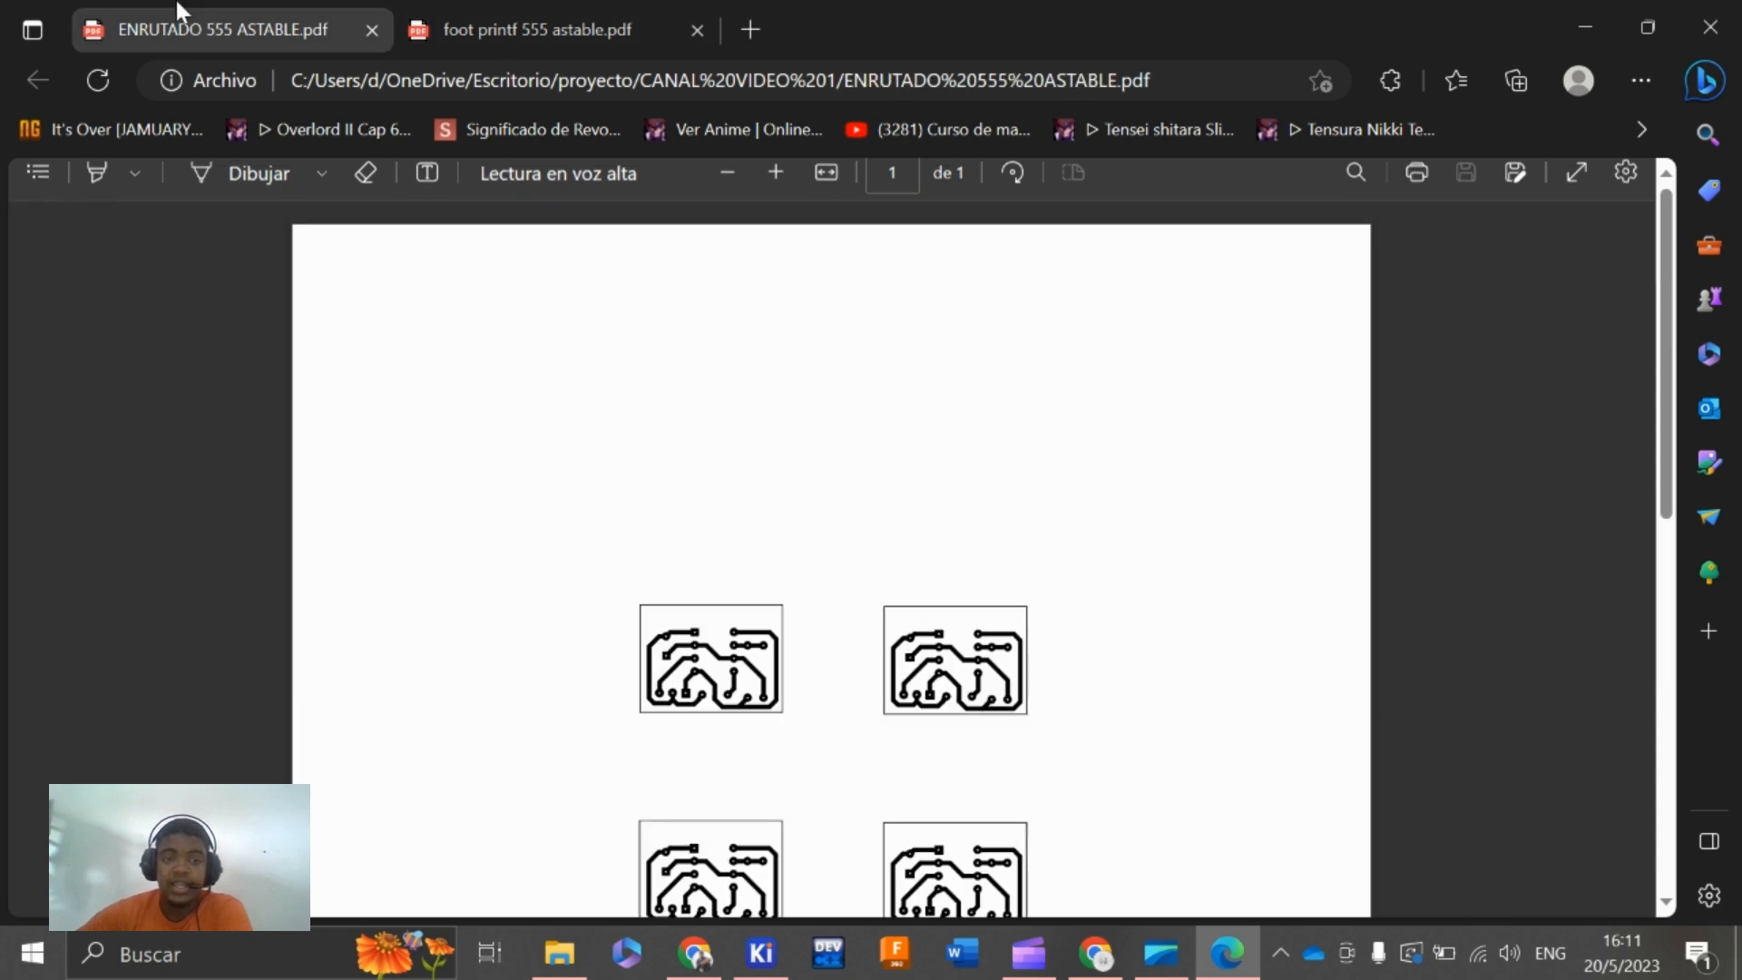
scroll(887, 534, "down", 3)
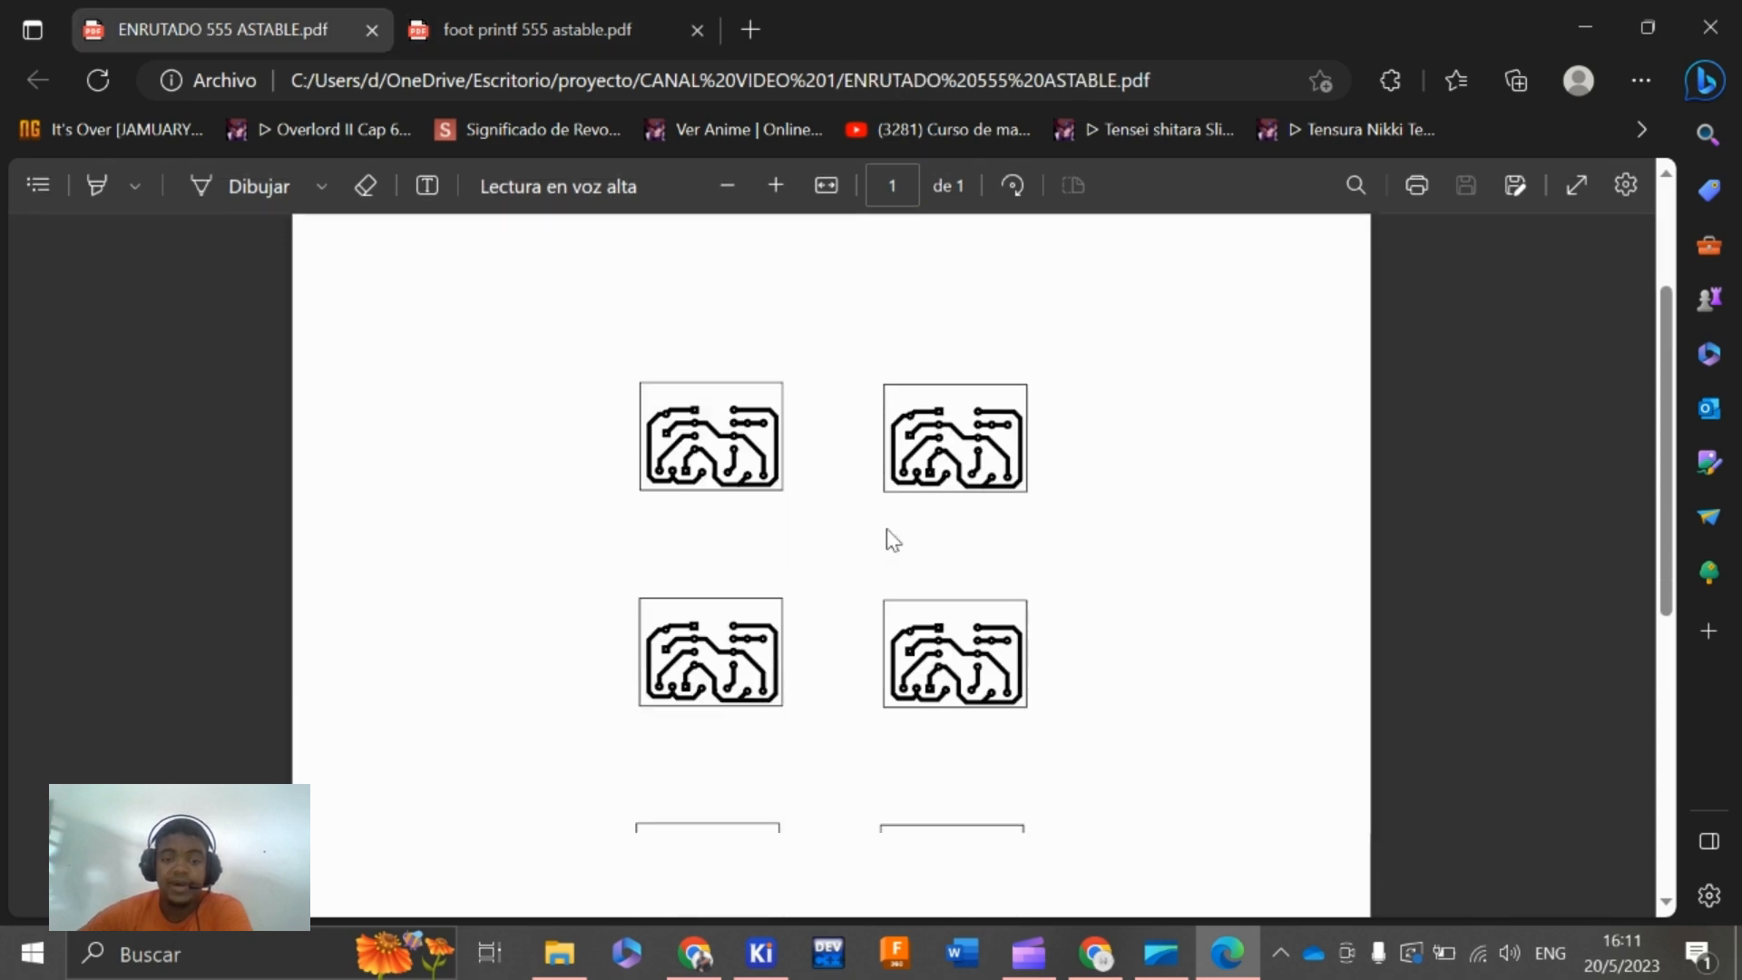
left_click(532, 5)
left_click(230, 4)
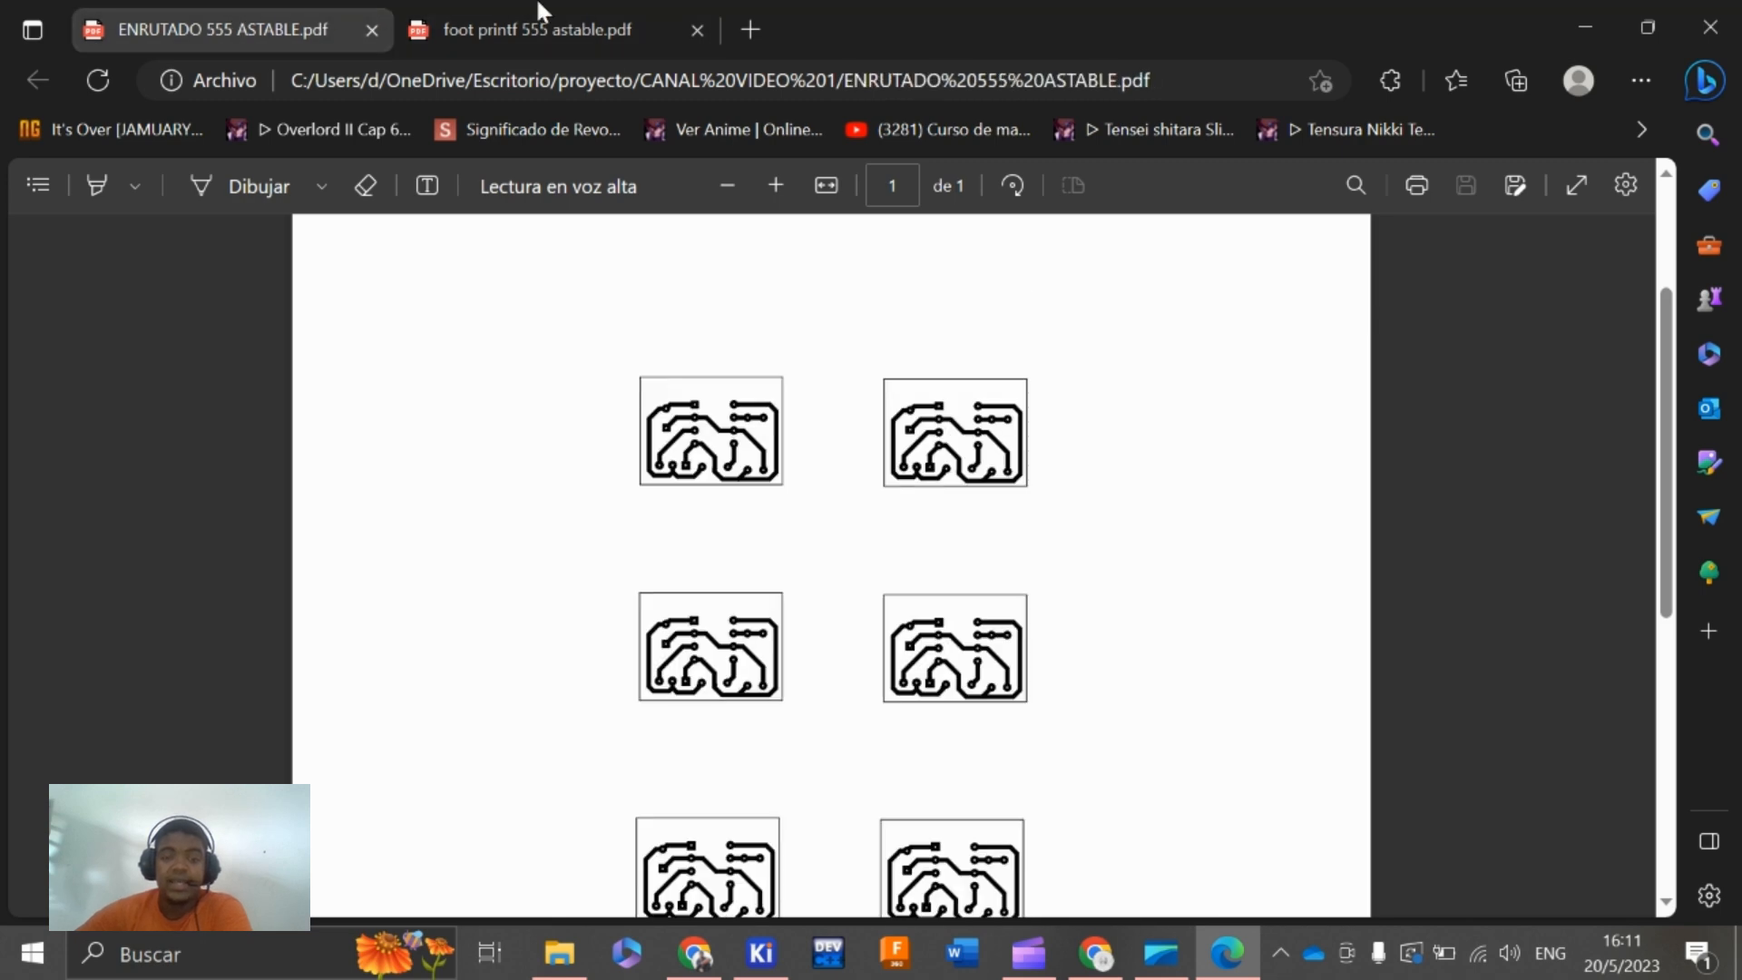
left_click(653, 4)
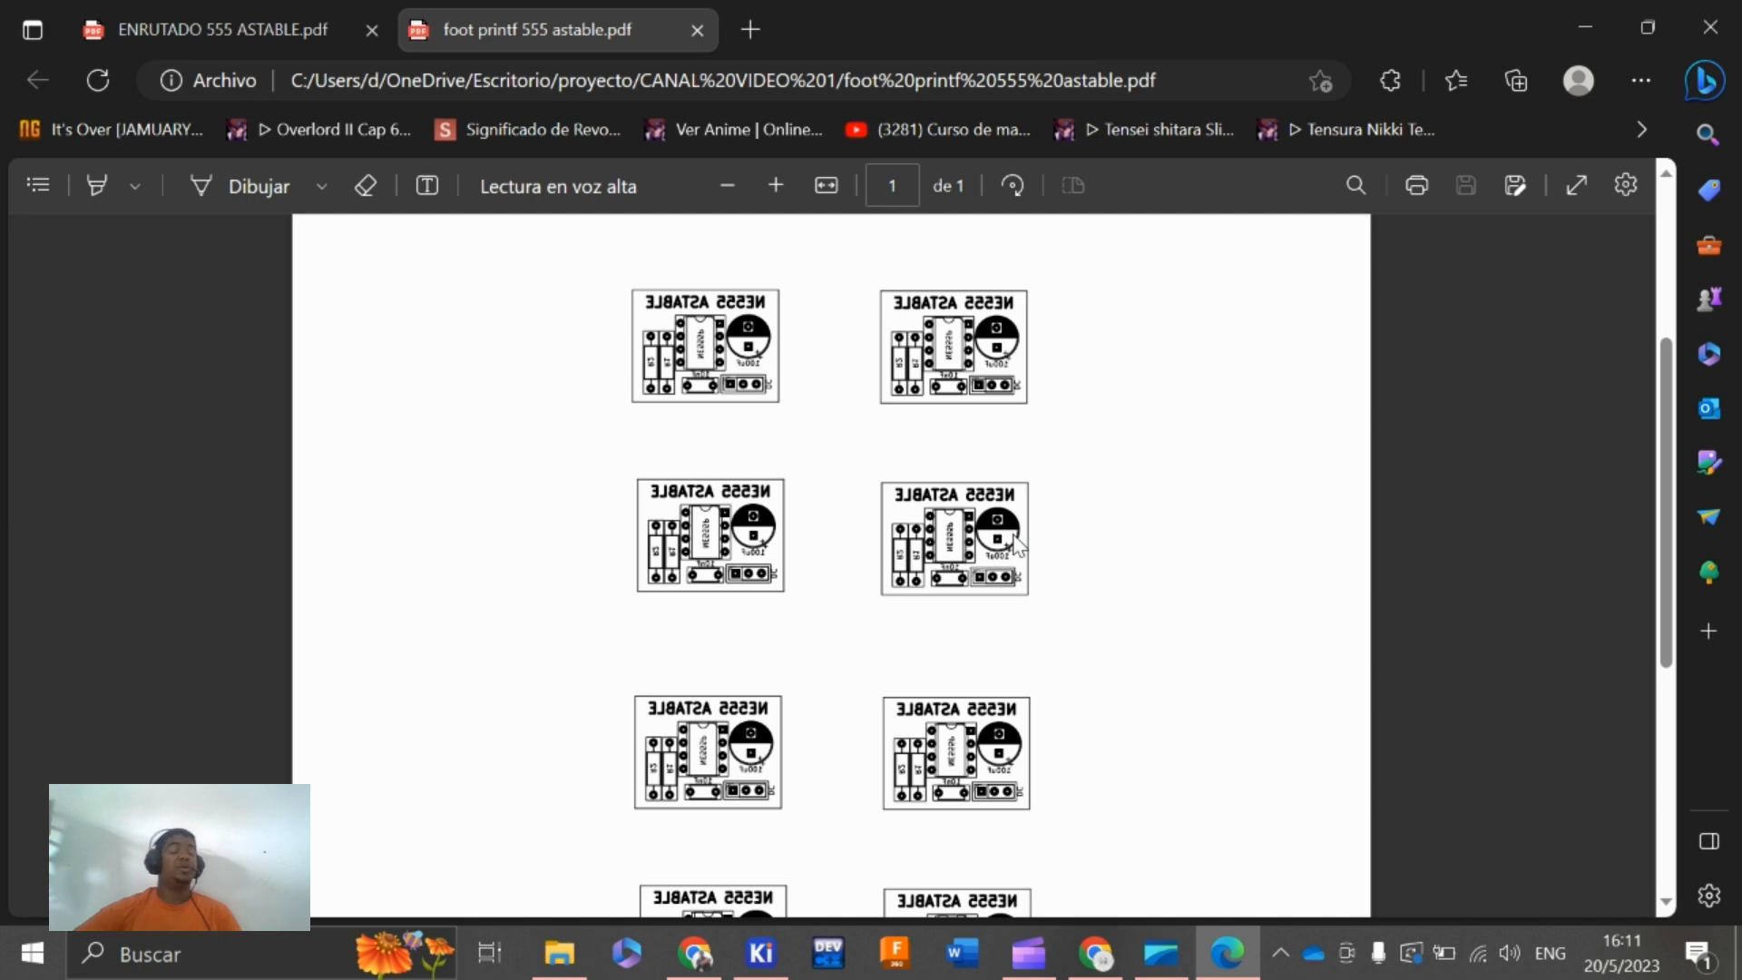